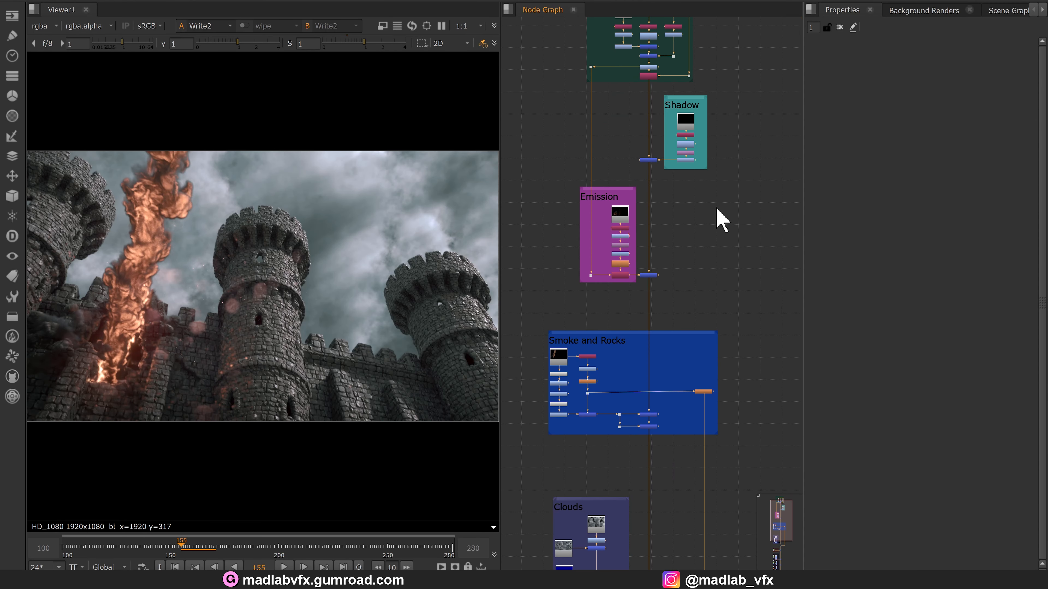
- Show the castle_beauty render node from the Castle group in the viewer and open its properties
middle_click_drag(729, 227, 742, 330)
middle_click_drag(765, 255, 747, 312)
scroll(732, 227, "up", 3)
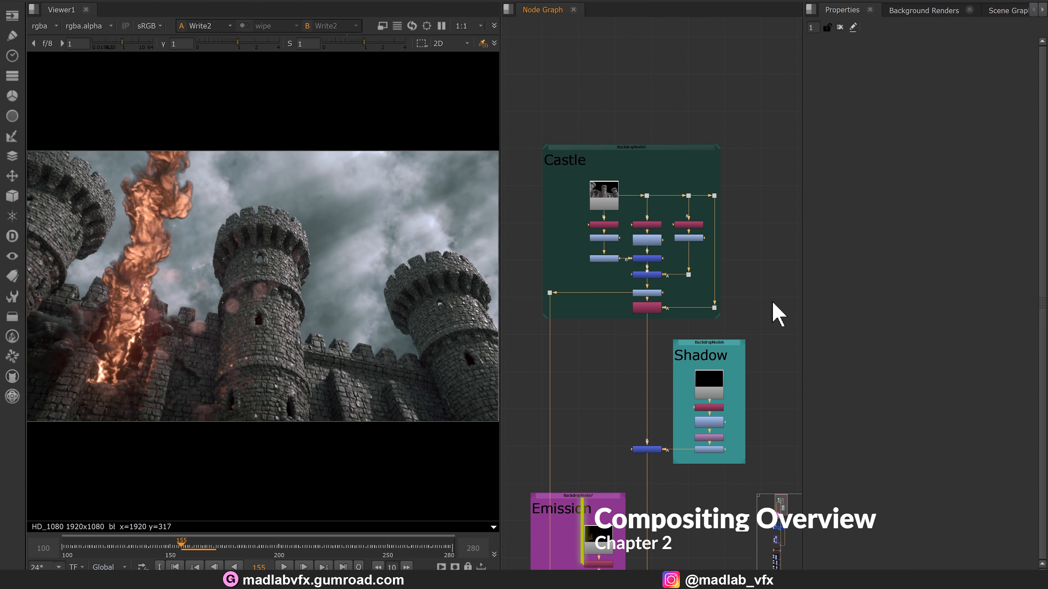
scroll(634, 227, "up", 3)
scroll(643, 240, "up", 2)
double_click(643, 232)
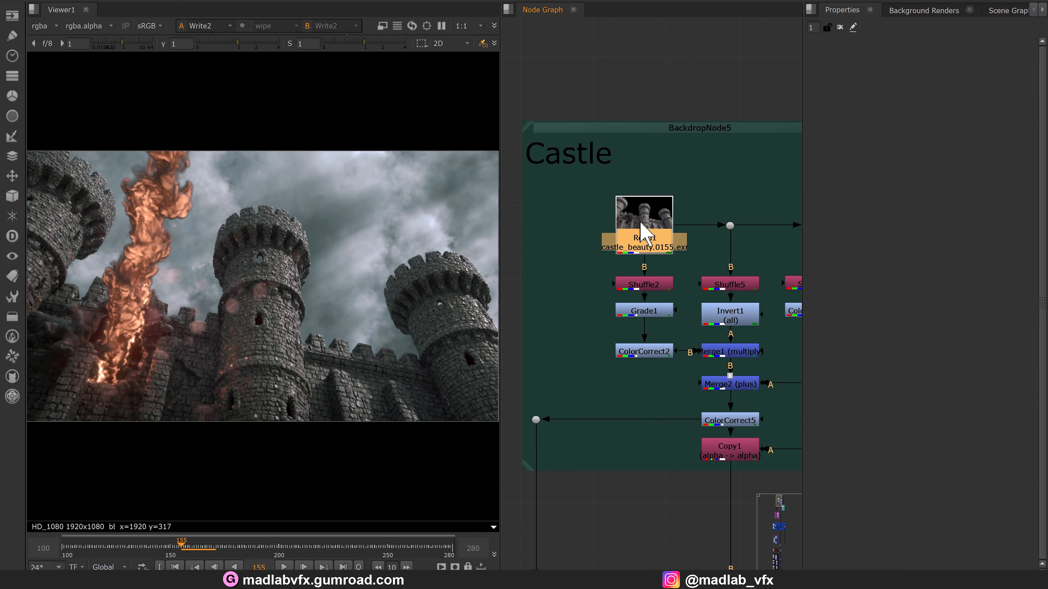
key("1")
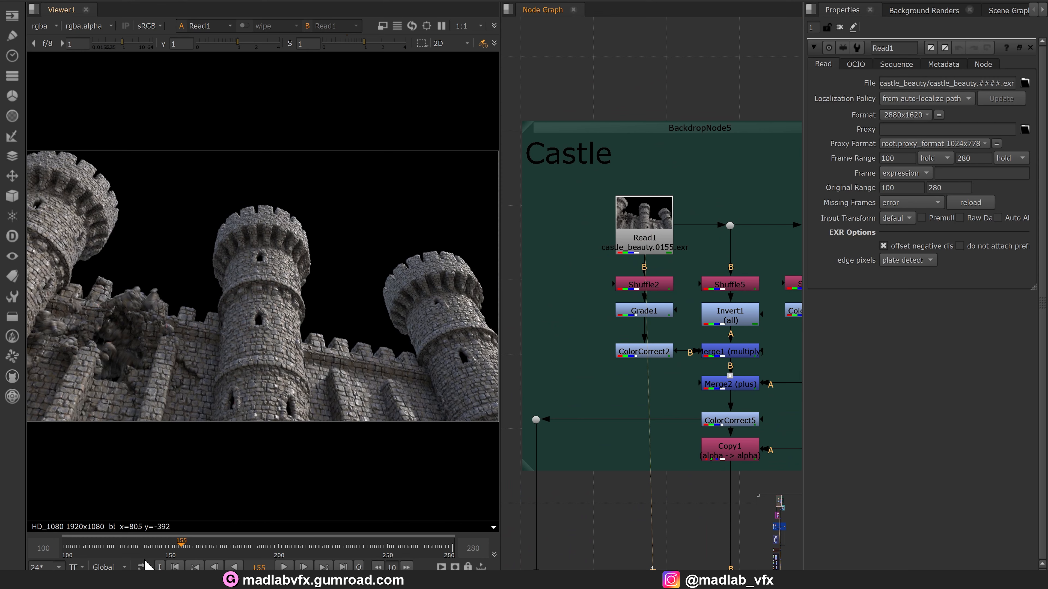
- Play the castle beauty sequence from frame 100 and stop at frame 238
left_click(64, 546)
left_click(285, 567)
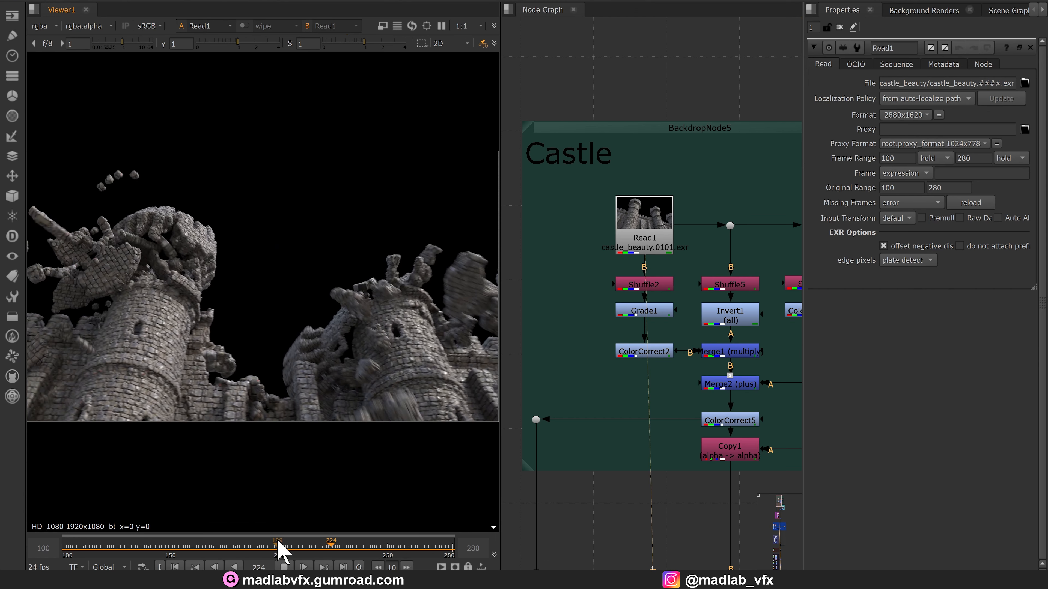
left_click(284, 568)
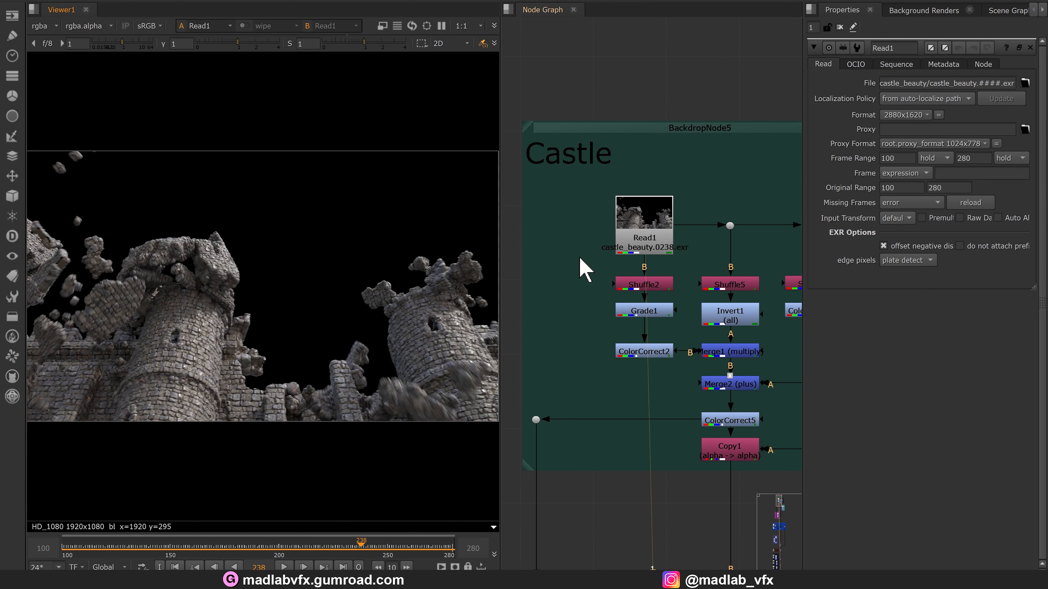
- View the castle render's ao pass and inspect the tower up close
left_click(51, 28)
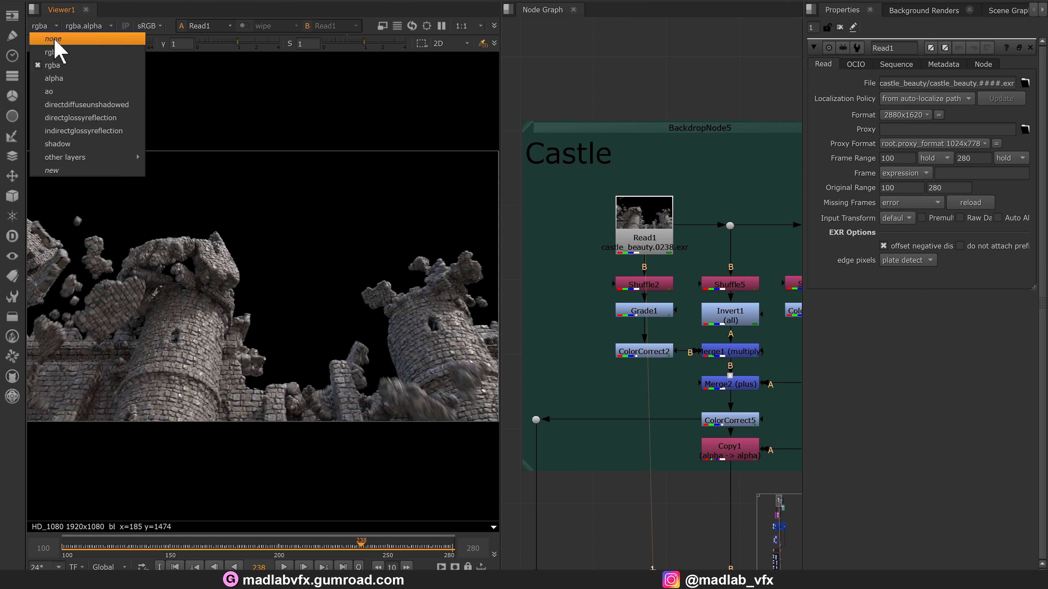
left_click(59, 93)
scroll(185, 350, "up", 8)
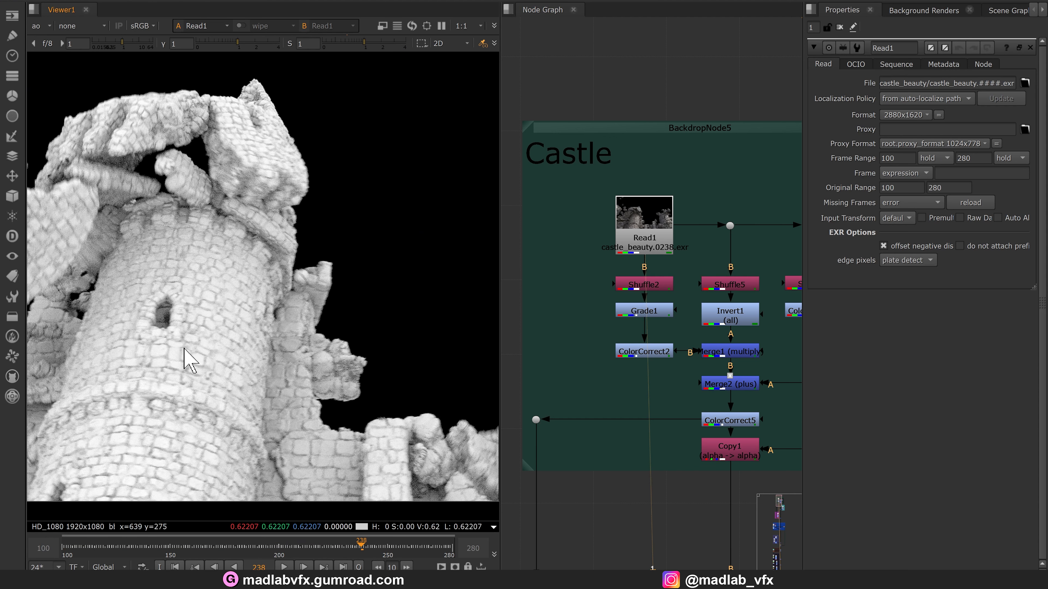
scroll(221, 320, "down", 7)
mouse_move(185, 350)
middle_mouse_down()
mouse_move(211, 337)
mouse_move(196, 335)
middle_mouse_up()
- View the castle render's directdiffuseunshadowed pass, followed by its directglossyreflection pass
left_click(51, 28)
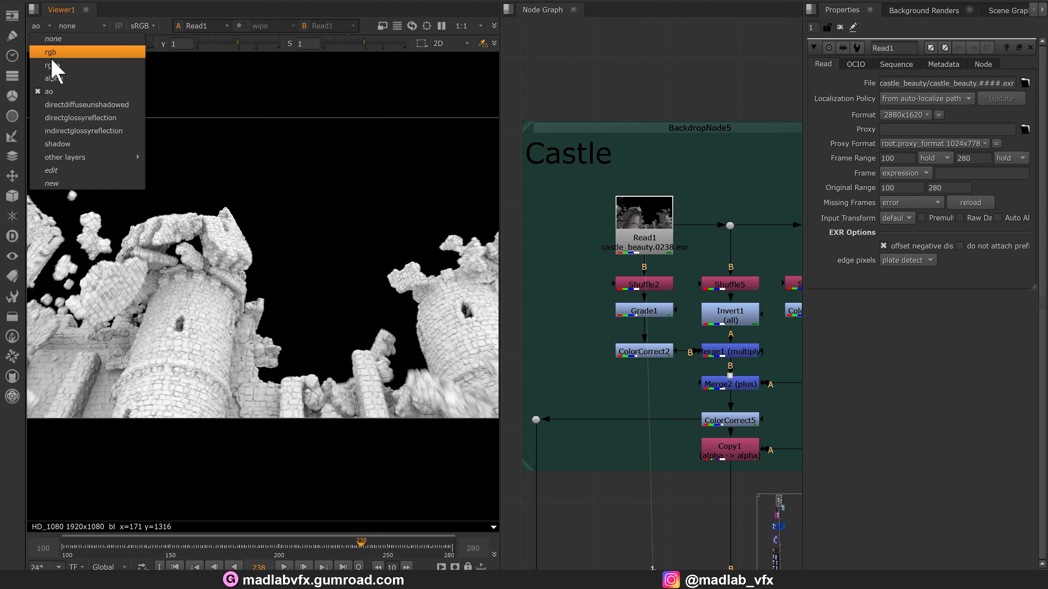
left_click(70, 103)
middle_click_drag(233, 297, 214, 298)
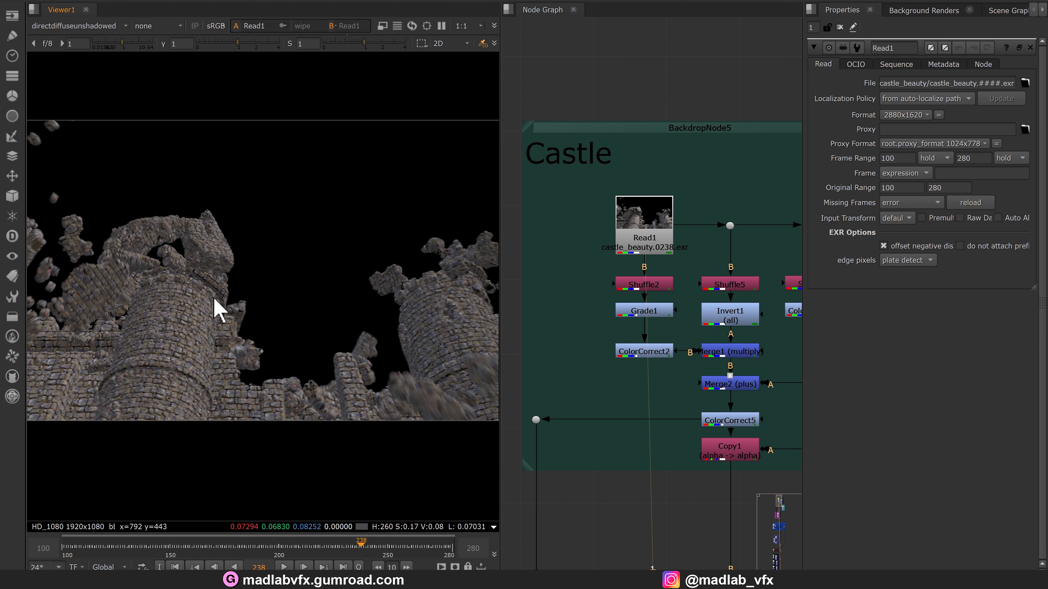
left_click(67, 29)
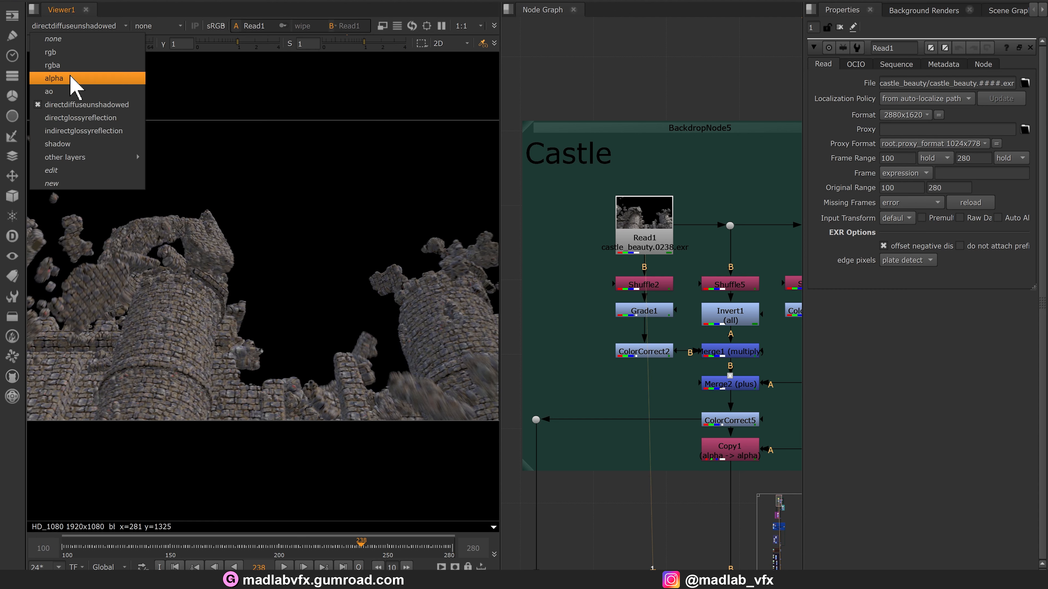
left_click(81, 119)
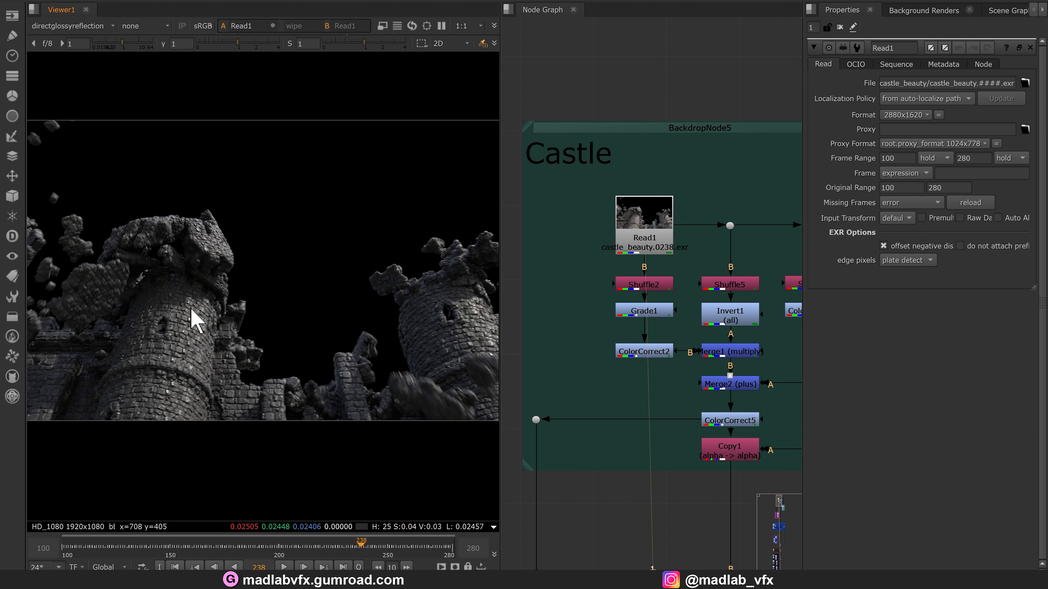
scroll(194, 320, "up", 3)
- View the castle render's shadow pass across the whole frame
left_click(81, 27)
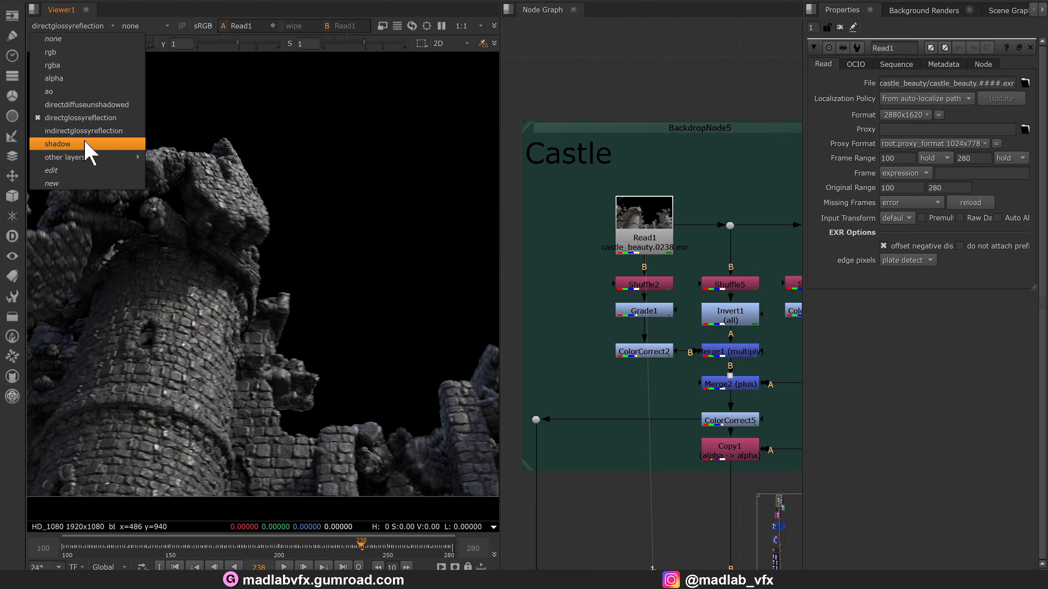
left_click(84, 142)
scroll(143, 257, "down", 3)
- Show the castle_shadow_matte branch of the Shadow group at Shuffle7 and play it
middle_click_drag(746, 491, 532, 204)
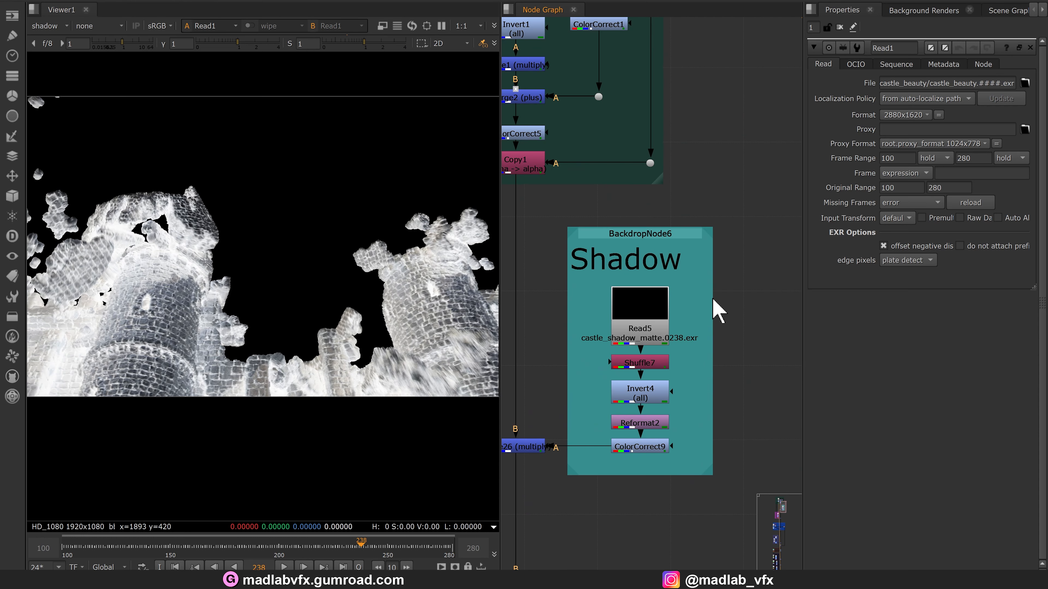
double_click(662, 312)
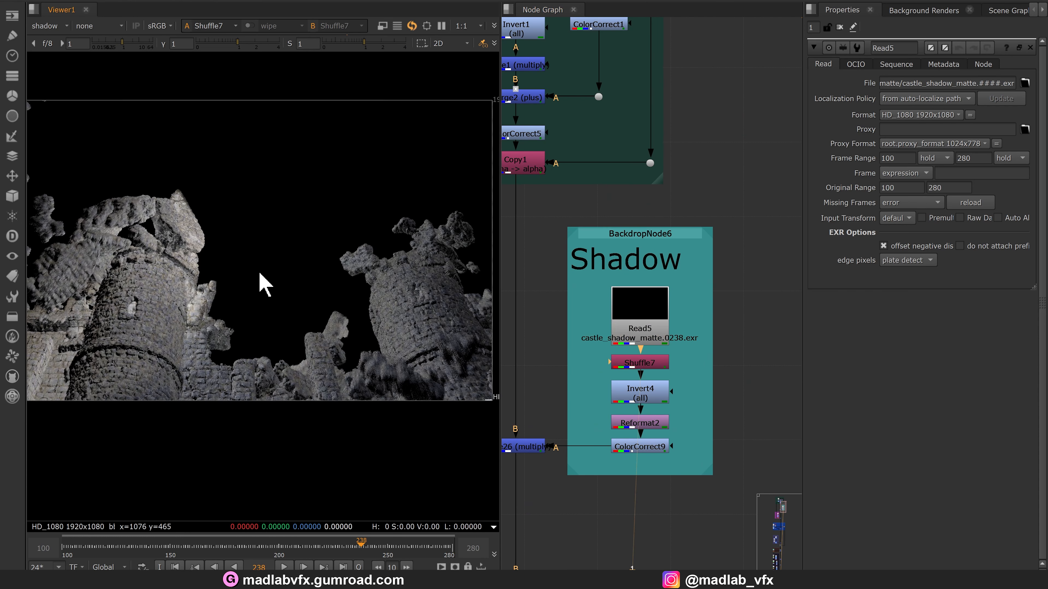
middle_click_drag(260, 274, 269, 273)
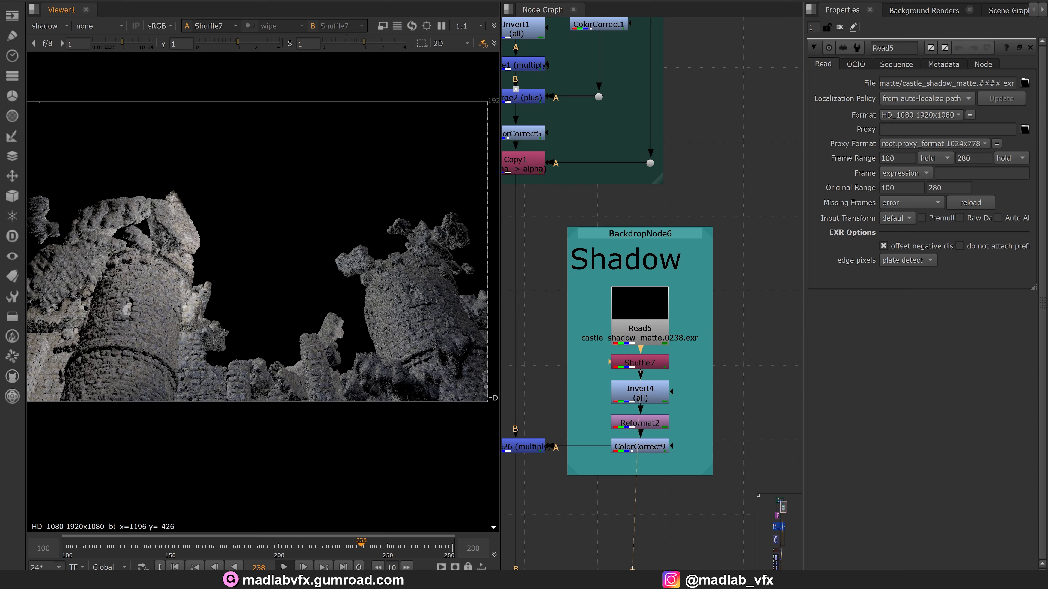
left_click(284, 567)
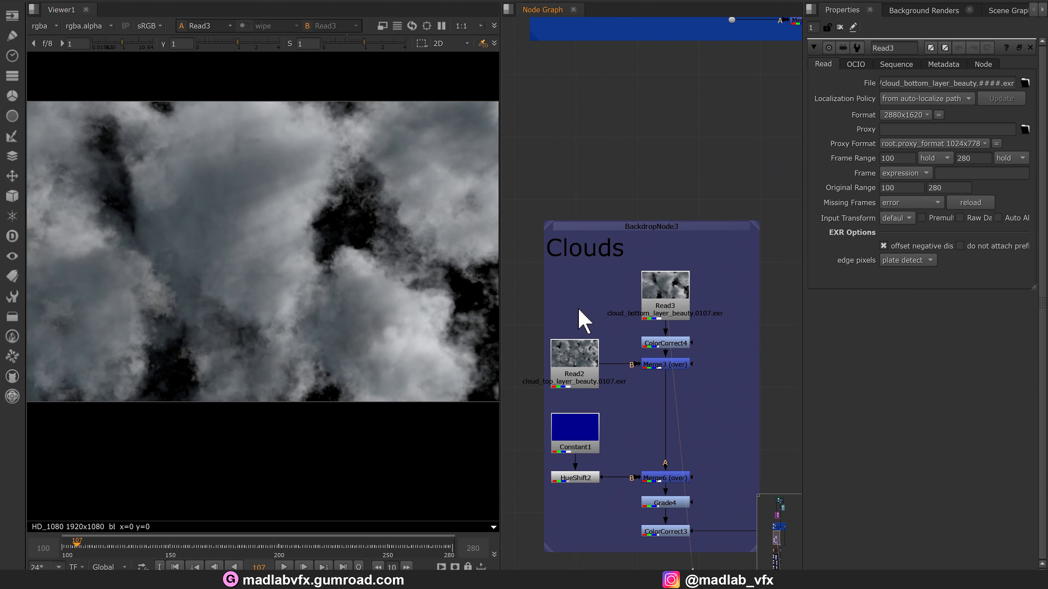
- Review the Clouds group's cloud_top_layer_beauty and cloud_bottom_layer_beauty renders in the viewer, playing back the bottom layer
double_click(571, 341)
key("1")
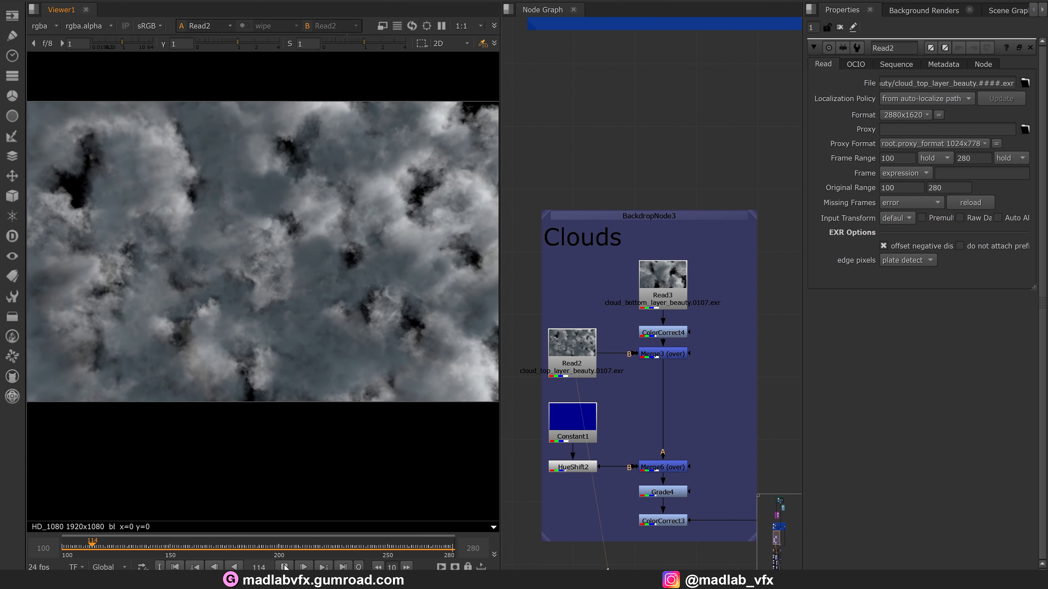
left_click(662, 289)
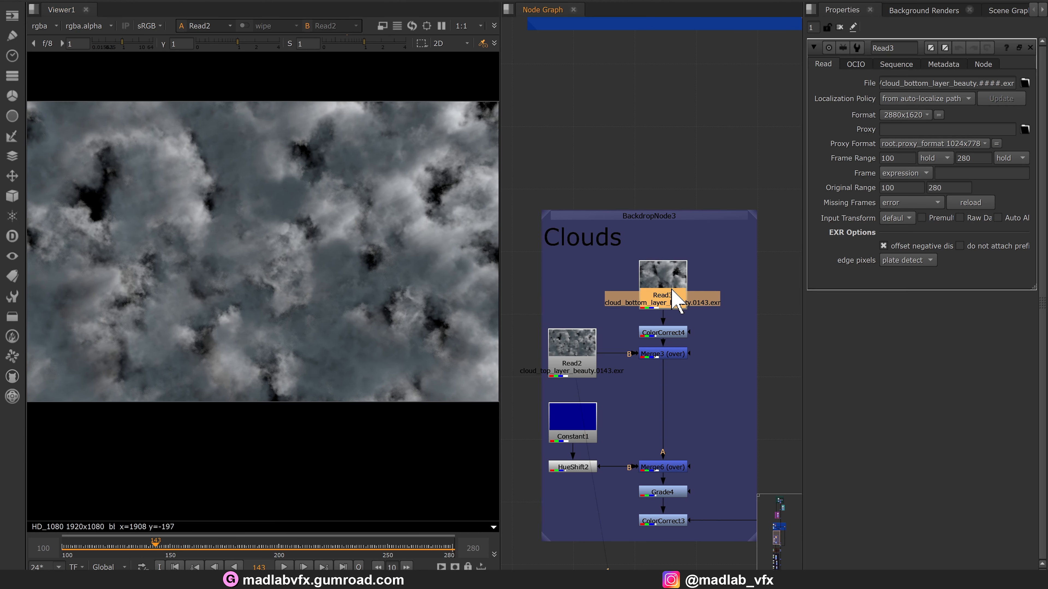
key("1")
left_click(282, 566)
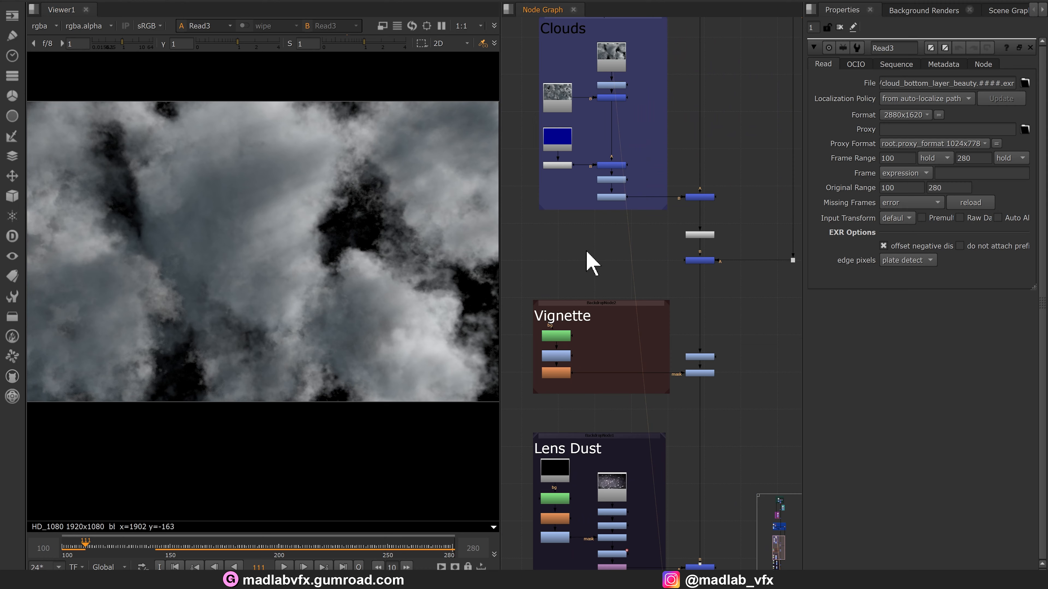
- Examine how the node graph connects the Castle, Shadow, Emission, Smoke and Rocks, Clouds, Vignette and Lens Dust groups
scroll(586, 251, "down", 1)
middle_click_drag(567, 166, 591, 300)
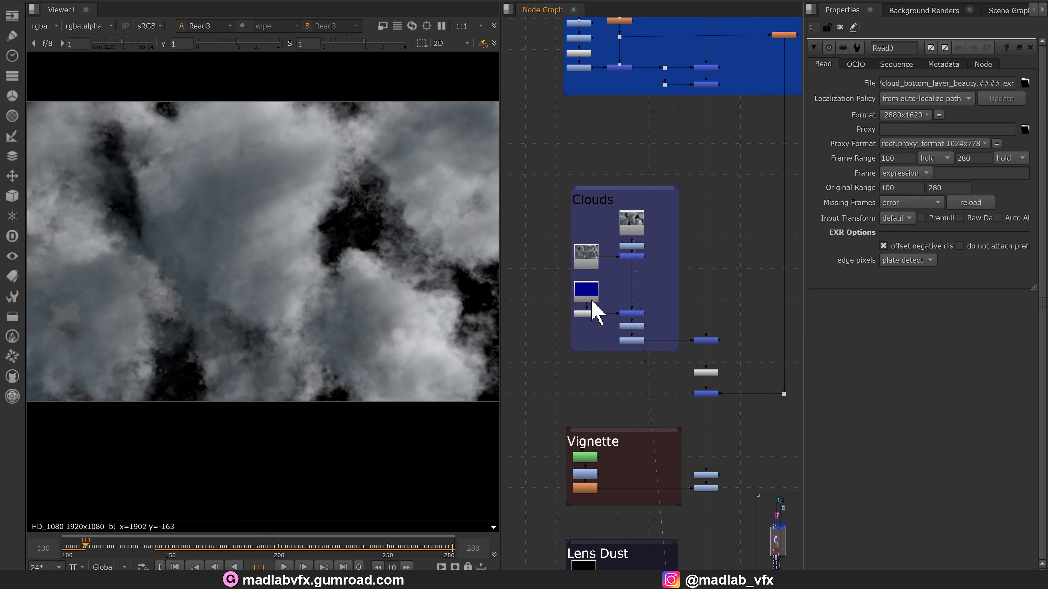
middle_click_drag(592, 393, 582, 358)
scroll(724, 446, "down", 2)
middle_click_drag(725, 446, 691, 326)
scroll(727, 431, "down", 1)
middle_click_drag(648, 182, 691, 446)
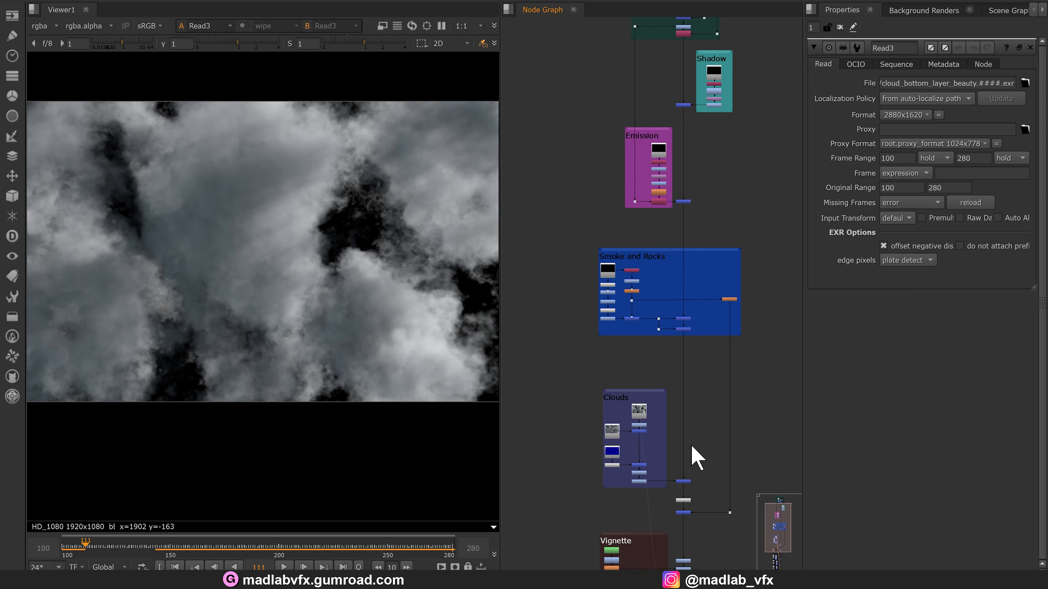
scroll(611, 391, "up", 2)
middle_click_drag(606, 173, 596, 309)
middle_click_drag(583, 148, 575, 345)
left_click_drag(782, 258, 780, 255, "alt")
middle_click_drag(780, 256, 749, 234)
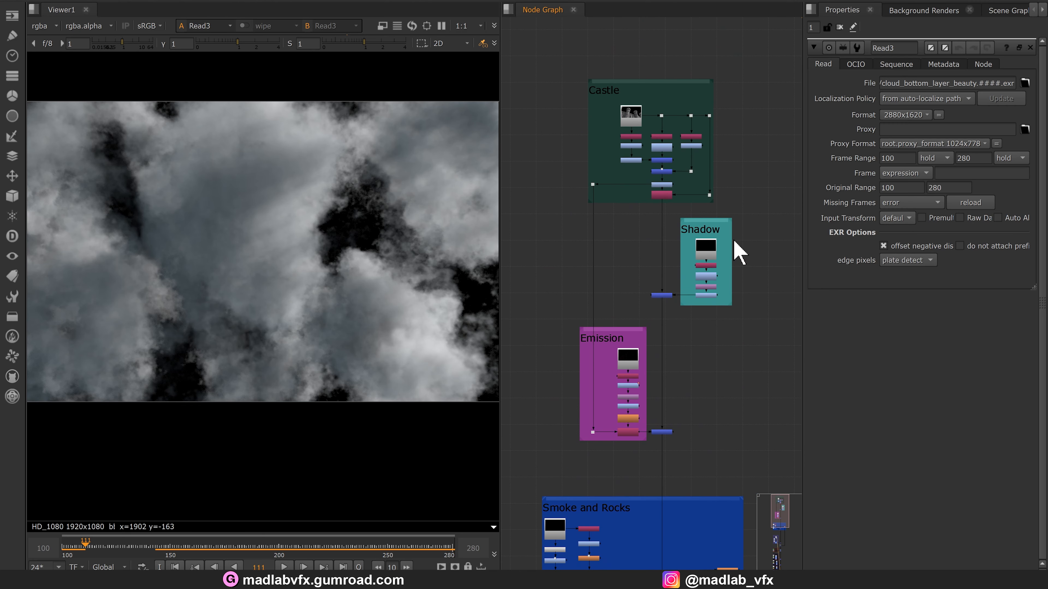
scroll(734, 237, "up", 2)
middle_click_drag(770, 285, 764, 190)
scroll(728, 238, "down", 4)
middle_click_drag(734, 537, 721, 198)
scroll(719, 304, "down", 1)
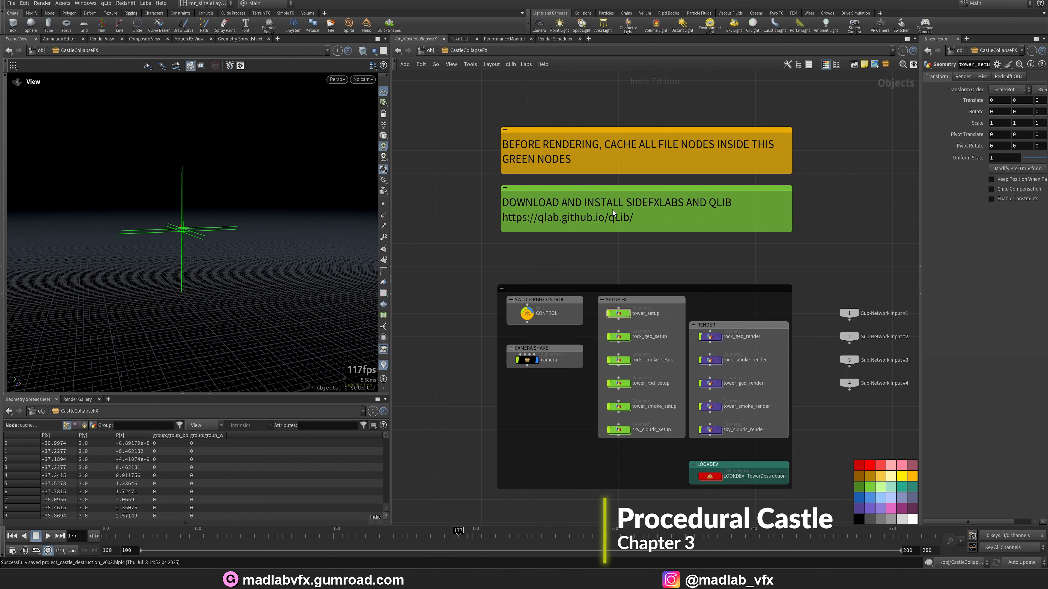
- In Houdini's CastleCollapseFX network, read the caching and install notes and open tower_setup to survey its build steps
scroll(587, 236, "up", 6)
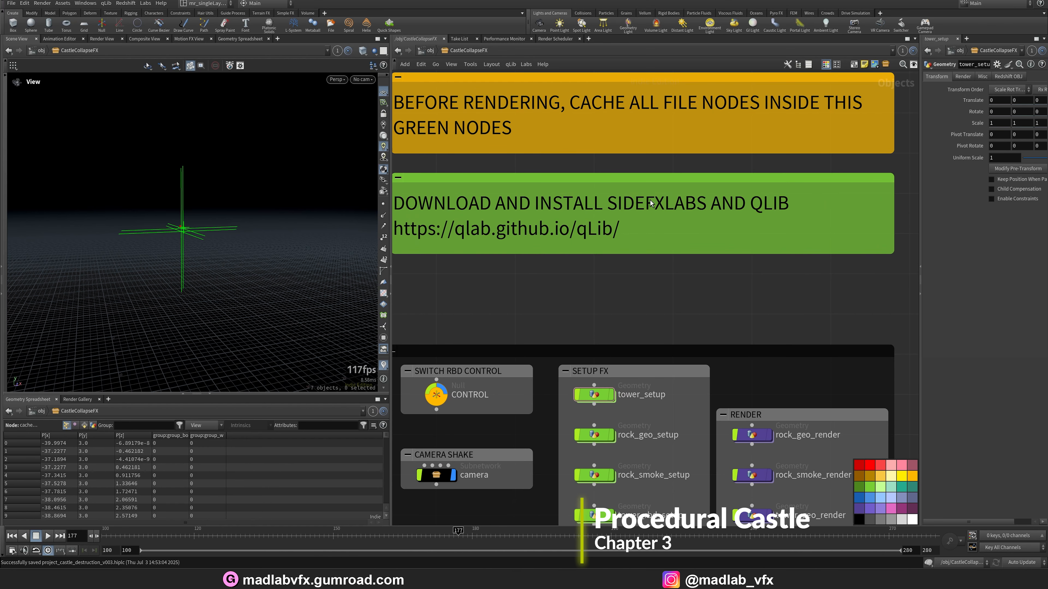
scroll(640, 294, "down", 3)
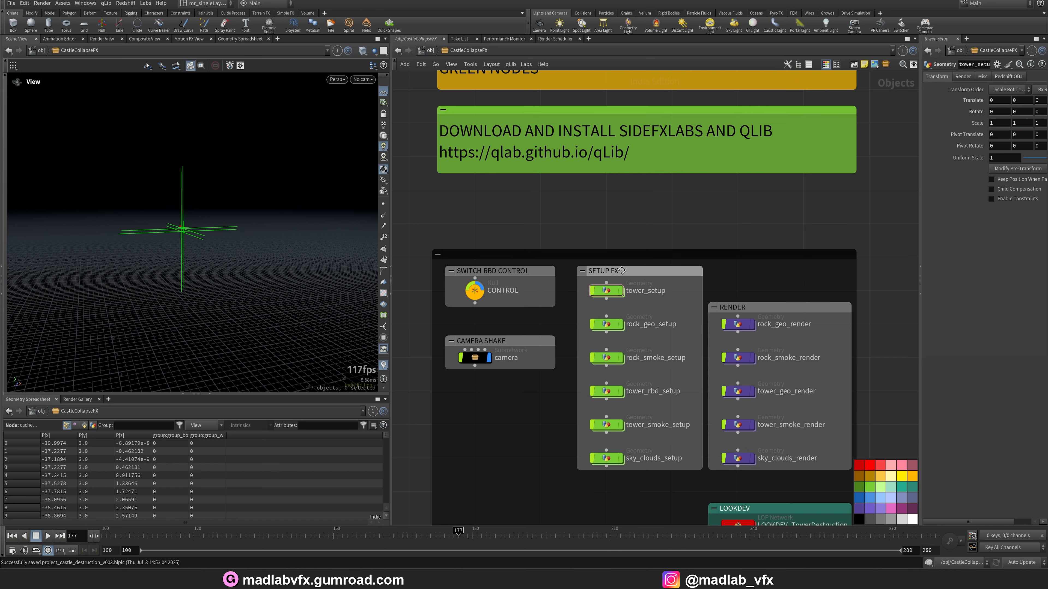
double_click(608, 294)
middle_click_drag(608, 201, 632, 194)
scroll(606, 185, "up", 1)
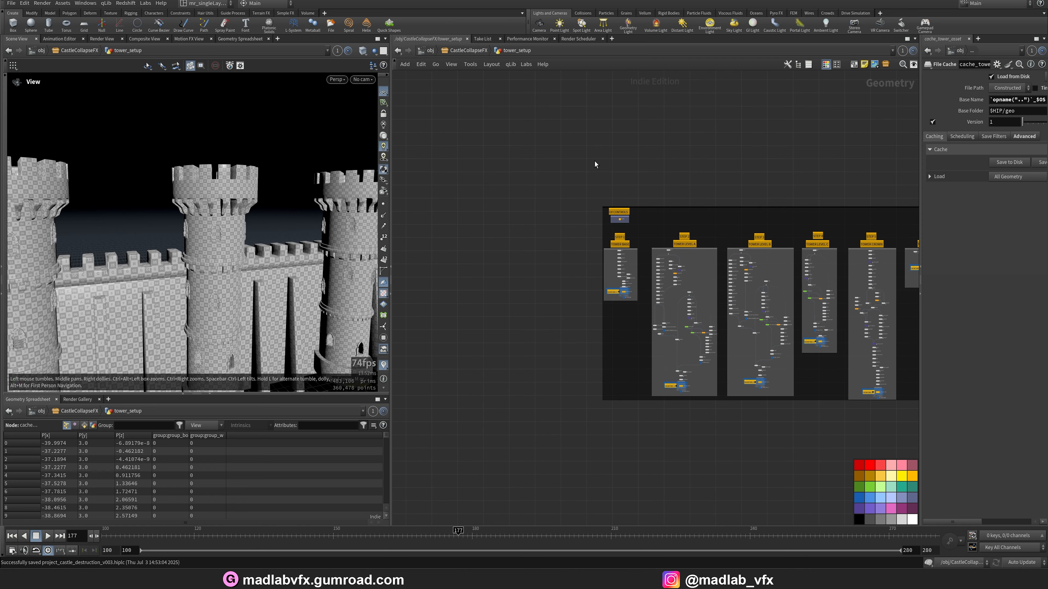
scroll(660, 164, "up", 1)
middle_click_drag(676, 164, 731, 144)
scroll(638, 165, "up", 3)
scroll(718, 178, "down", 4)
middle_click_drag(730, 180, 686, 170)
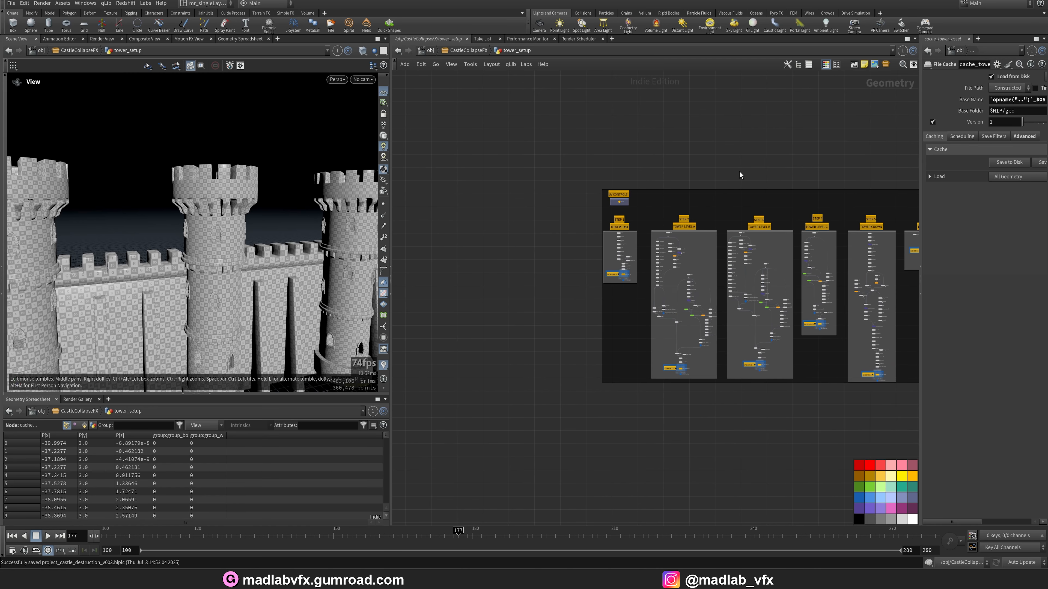
- Display the REF_TOWER_BASE null of the Step 1 Tower Base group and frame its geometry
scroll(643, 206, "up", 6)
scroll(666, 204, "up", 1)
middle_click_drag(621, 245, 697, 184)
scroll(667, 205, "up", 1)
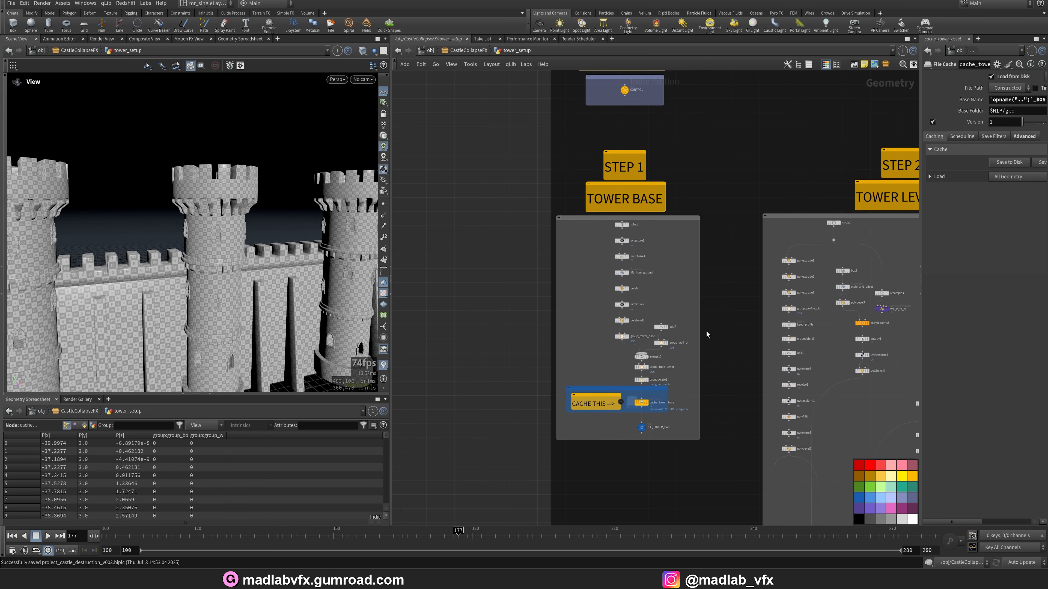
middle_click_drag(706, 332, 698, 255)
scroll(669, 390, "up", 2)
scroll(647, 329, "up", 3)
left_click(624, 336)
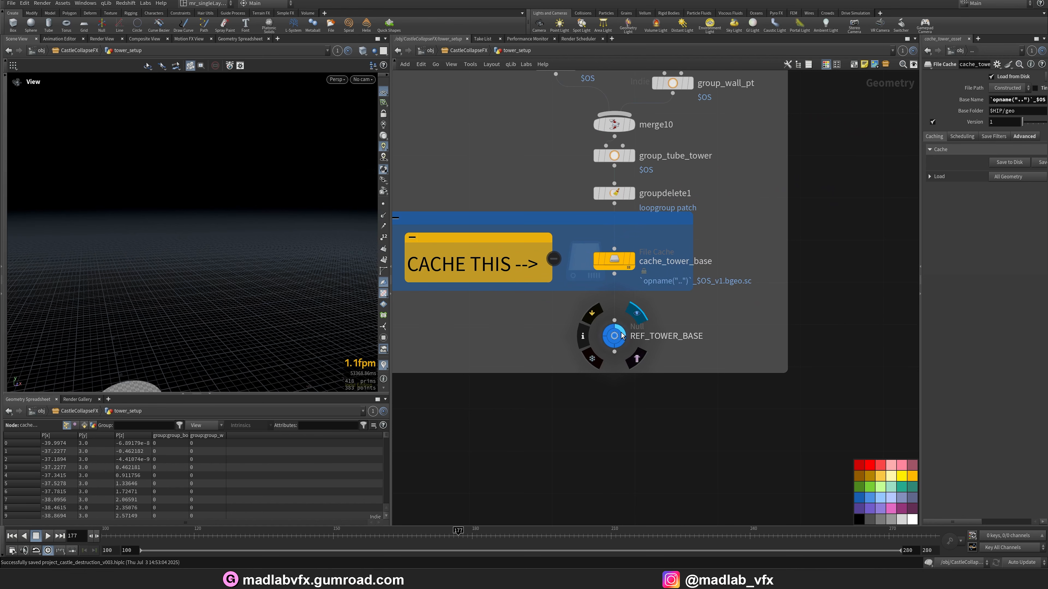
key("g")
mouse_move(202, 279)
left_mouse_down()
mouse_move(231, 239)
mouse_move(241, 309)
mouse_move(210, 283)
left_mouse_up()
- Display the cache_tower_asset file cache in the Castle Cleanup group and frame the full castle
scroll(231, 304, "down", 4)
scroll(640, 400, "down", 5)
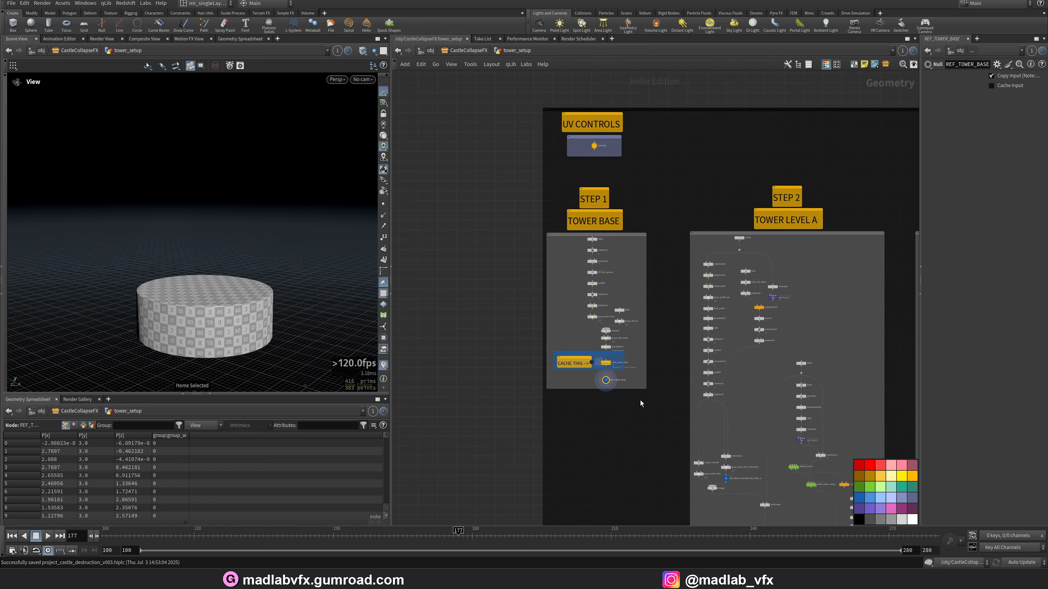
scroll(586, 208, "down", 2)
middle_click_drag(795, 161, 575, 159)
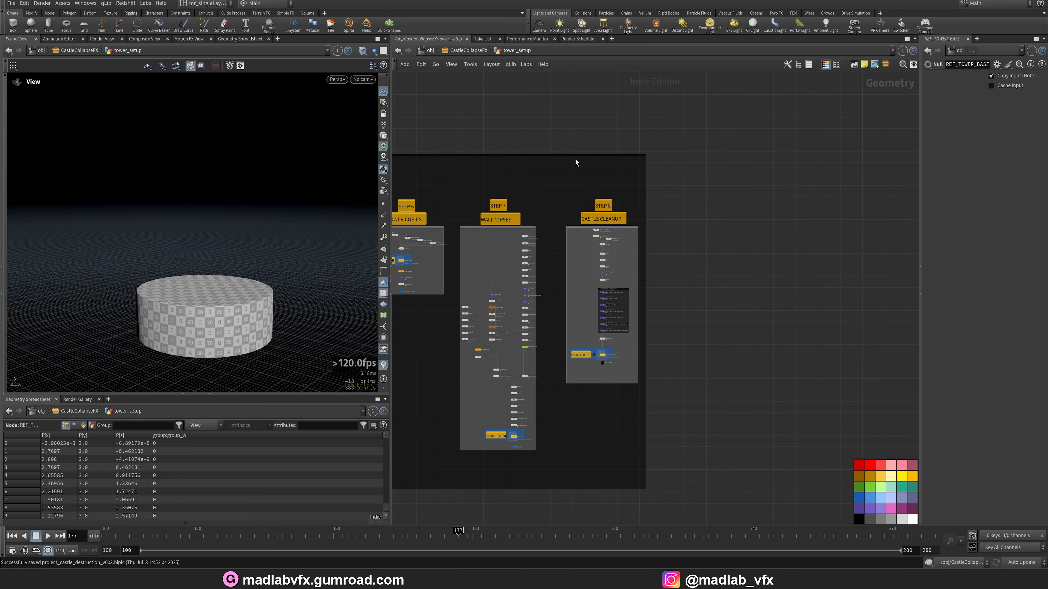
scroll(640, 330, "up", 5)
middle_click_drag(630, 413, 620, 330)
scroll(599, 269, "up", 3)
middle_click_drag(599, 270, 619, 322)
scroll(598, 212, "up", 3)
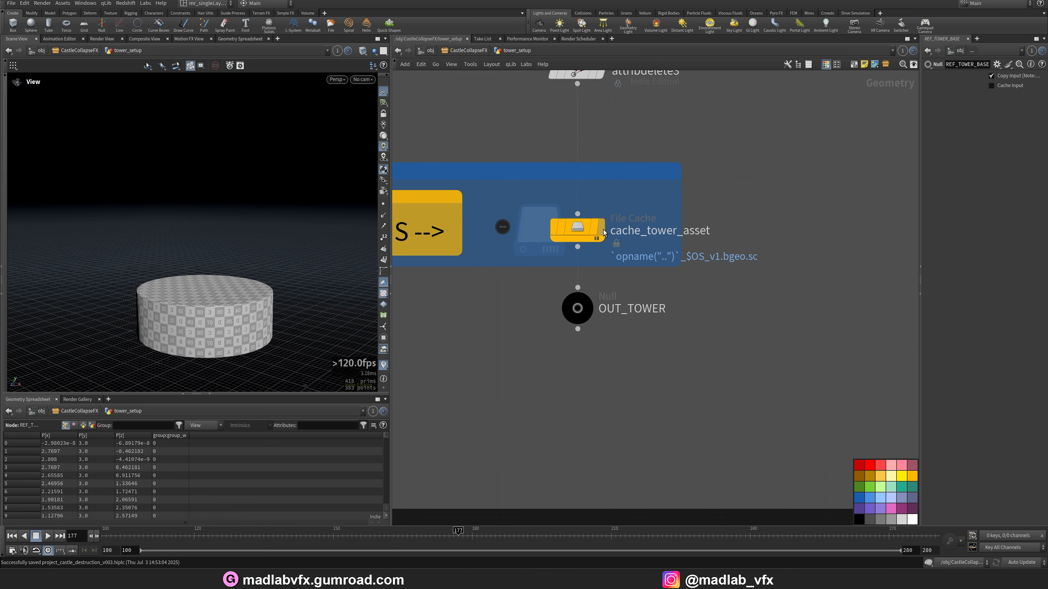
left_click(601, 222)
left_click(585, 223)
key("f")
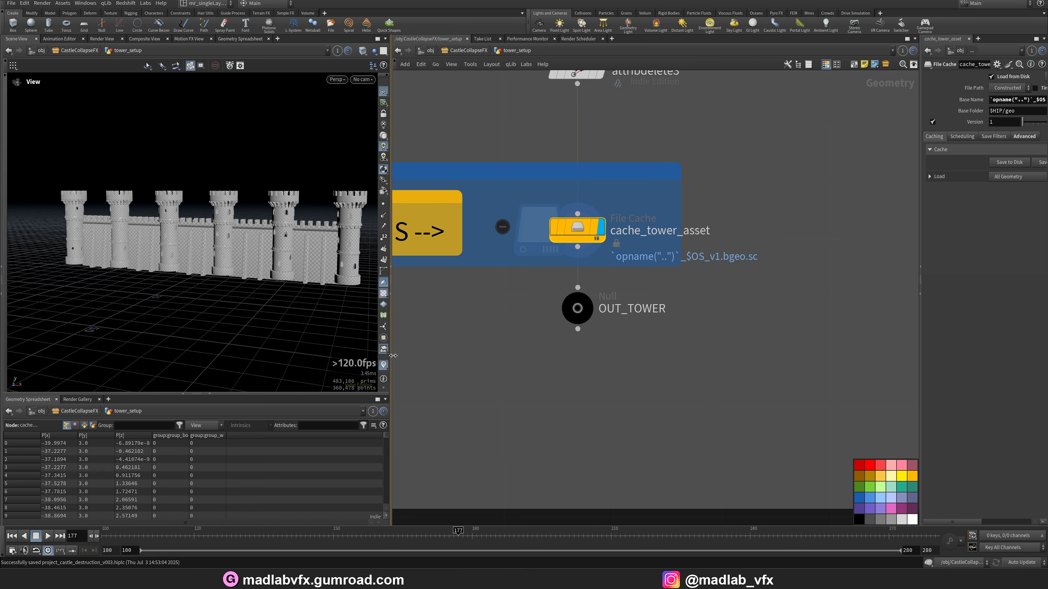
- Widen the scene viewport, inspect the castle model, and look through the camera_render camera
left_click_drag(393, 356, 624, 348)
scroll(320, 299, "up", 3)
left_click_drag(320, 299, 176, 275)
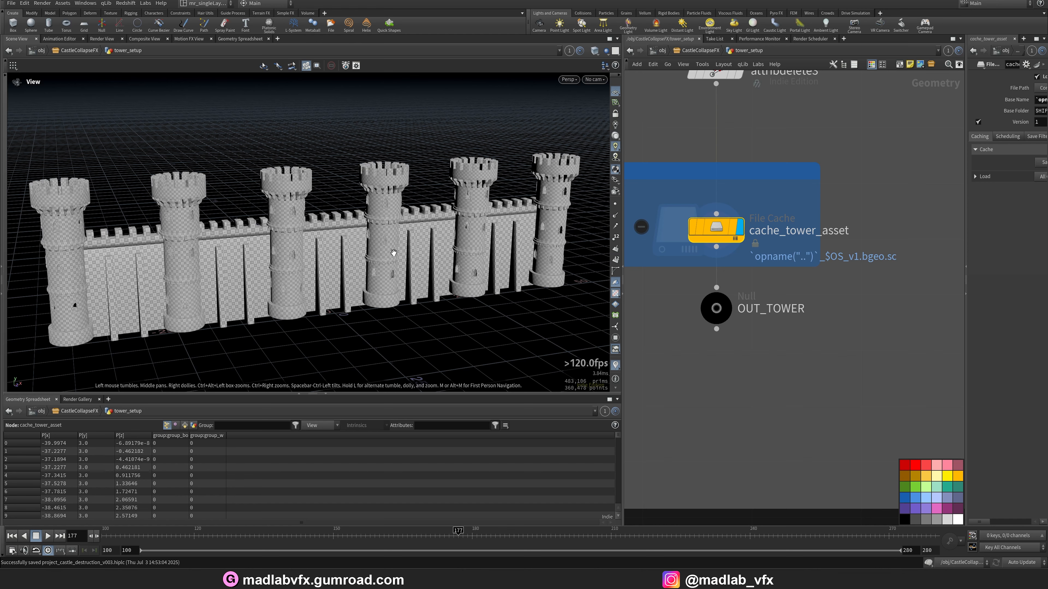
left_click(594, 79)
left_click(596, 108)
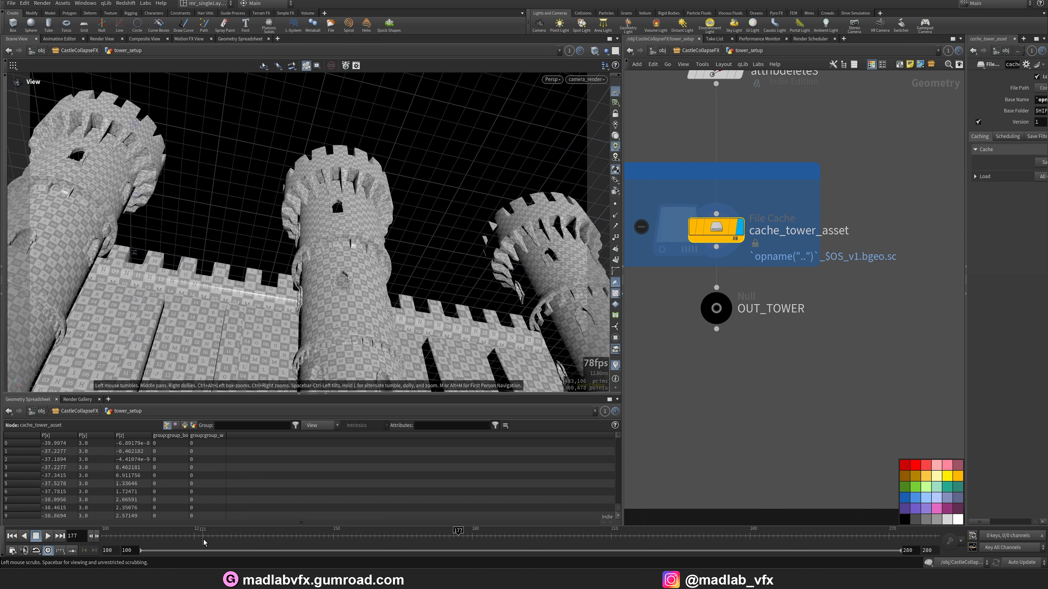
- Scrub the timeline to frame 247 through camera_render, leave the camera view, and inspect the full row of towers and walls
left_click_drag(204, 540, 588, 537)
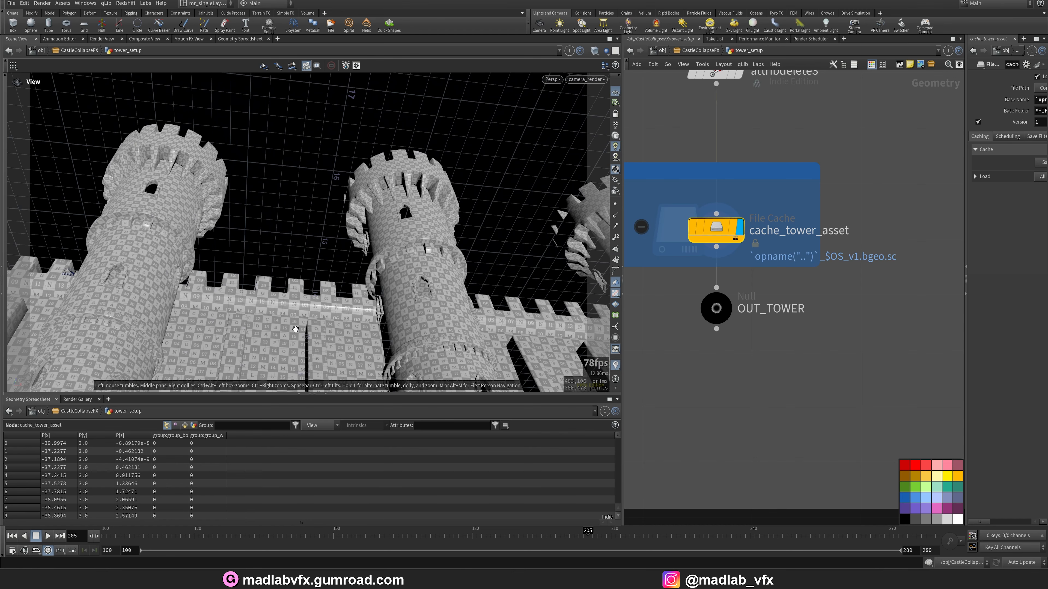
left_click_drag(388, 536, 782, 475)
left_click_drag(331, 283, 180, 208)
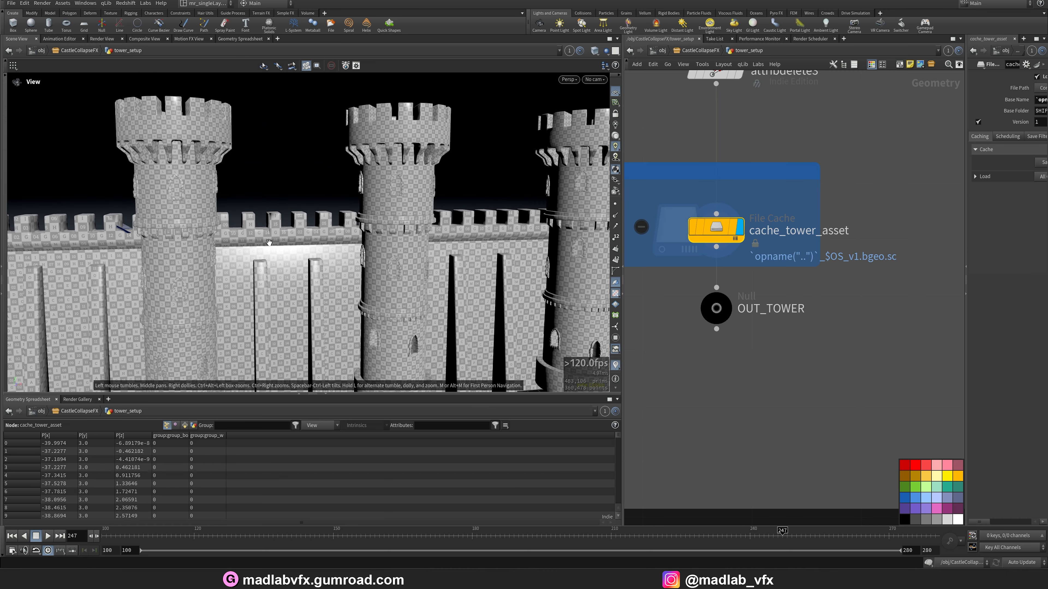
right_click_drag(361, 254, 303, 261)
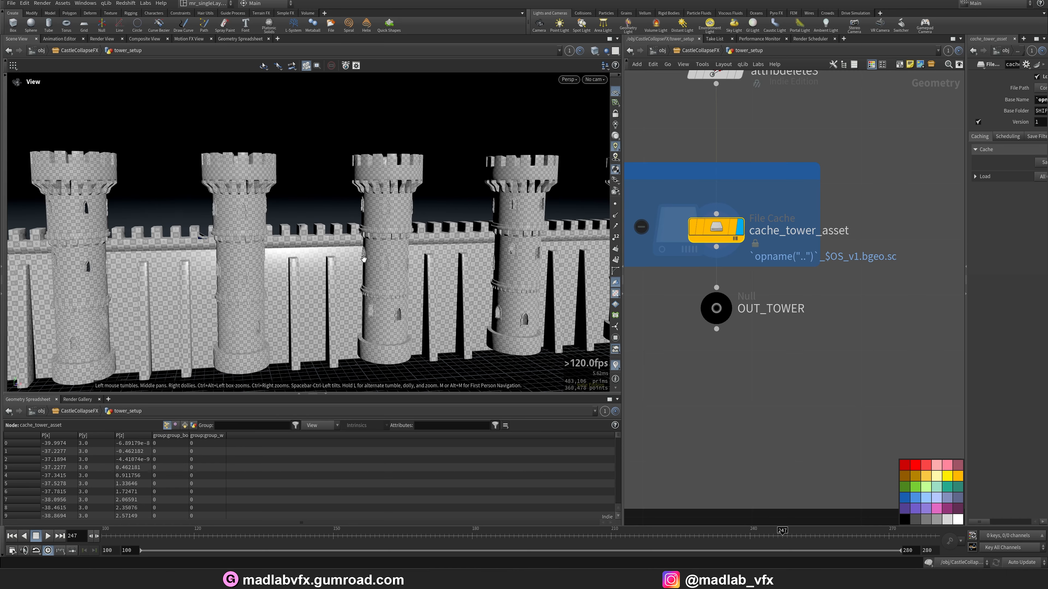
left_click_drag(364, 258, 316, 286)
mouse_move(316, 286)
right_mouse_down()
mouse_move(298, 284)
mouse_move(309, 285)
right_mouse_up()
scroll(714, 352, "down", 3)
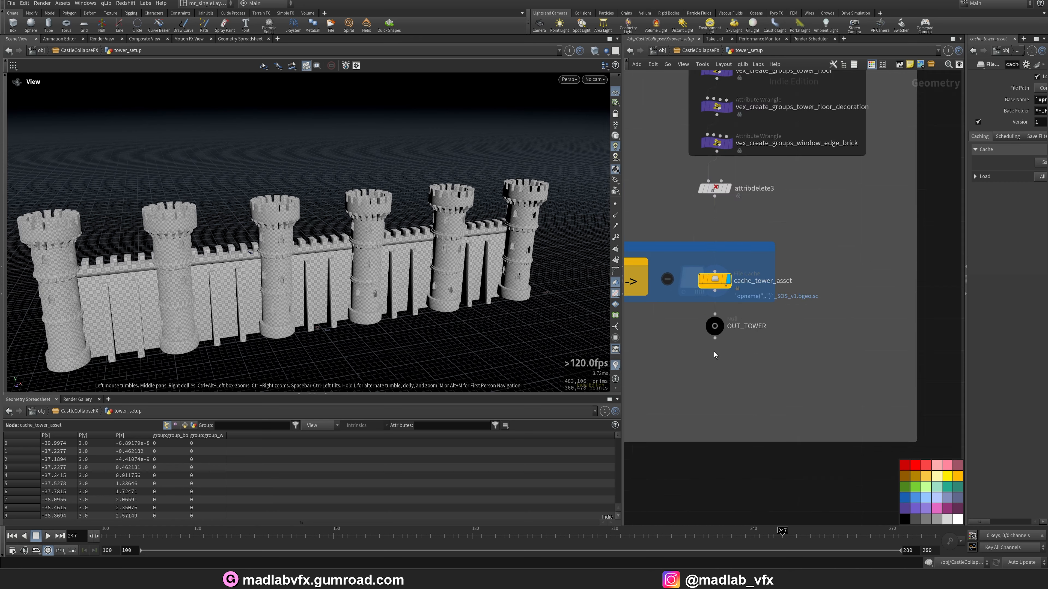
- Widen the network view, return to the Step 1 Tower Base group, and display and frame its REF_TOWER_BASE null
scroll(713, 352, "down", 8)
middle_click_drag(652, 339, 766, 348)
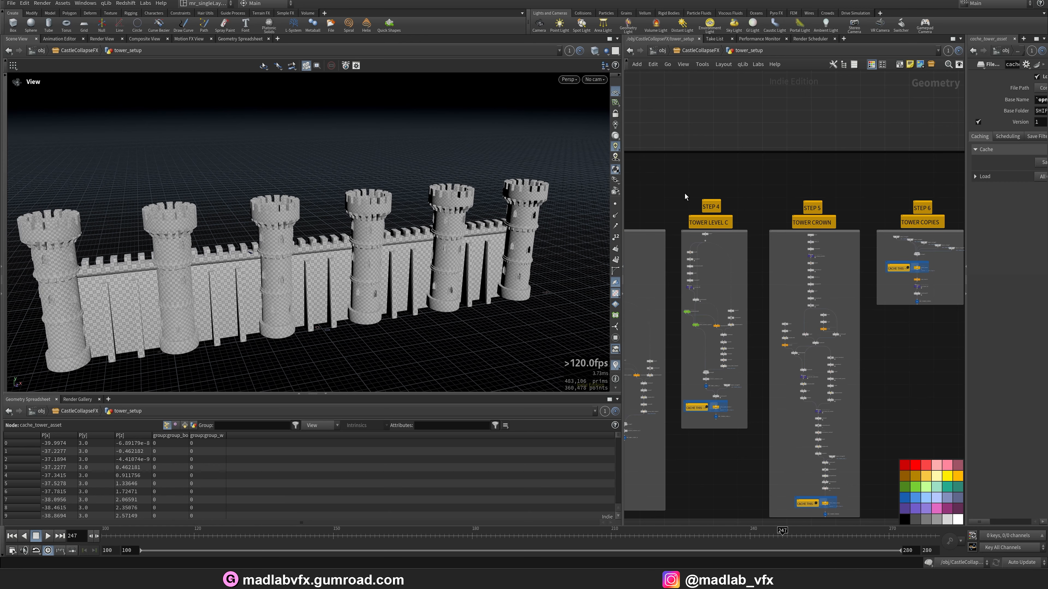
middle_click_drag(684, 193, 789, 177)
left_click_drag(623, 360, 531, 359)
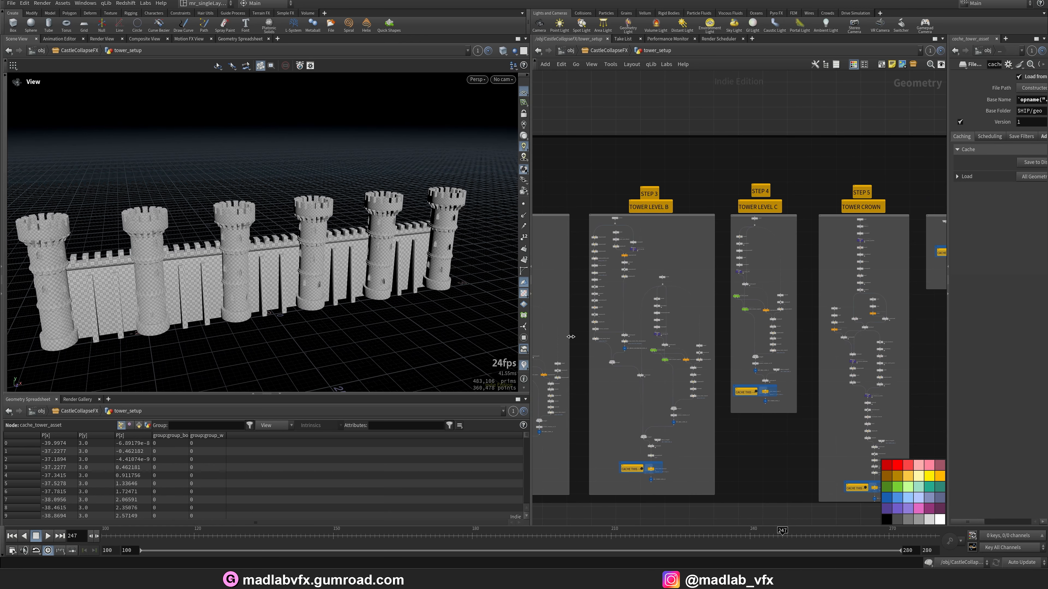
middle_click_drag(578, 322, 772, 317)
middle_click_drag(624, 322, 690, 332)
scroll(668, 316, "up", 5)
middle_click_drag(677, 76, 703, 152)
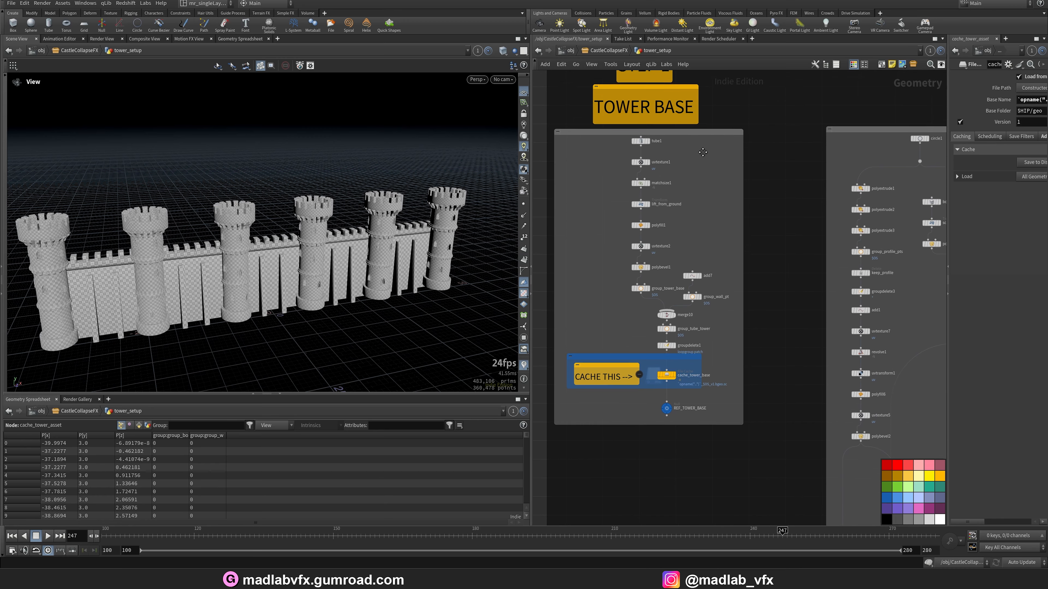
middle_click_drag(687, 373, 685, 316)
scroll(685, 316, "up", 6)
left_click(656, 385)
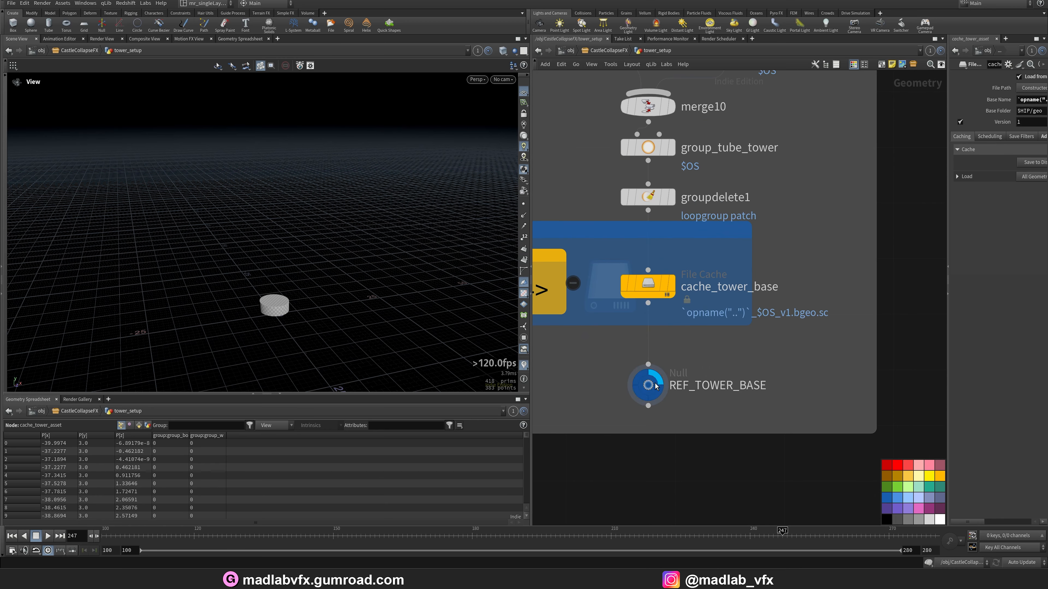
key("space+g")
- Display the tube1 node at the start of the Tower Base chain and frame its geometry
scroll(796, 196, "down", 5)
middle_click_drag(842, 88, 851, 341)
scroll(722, 227, "up", 5)
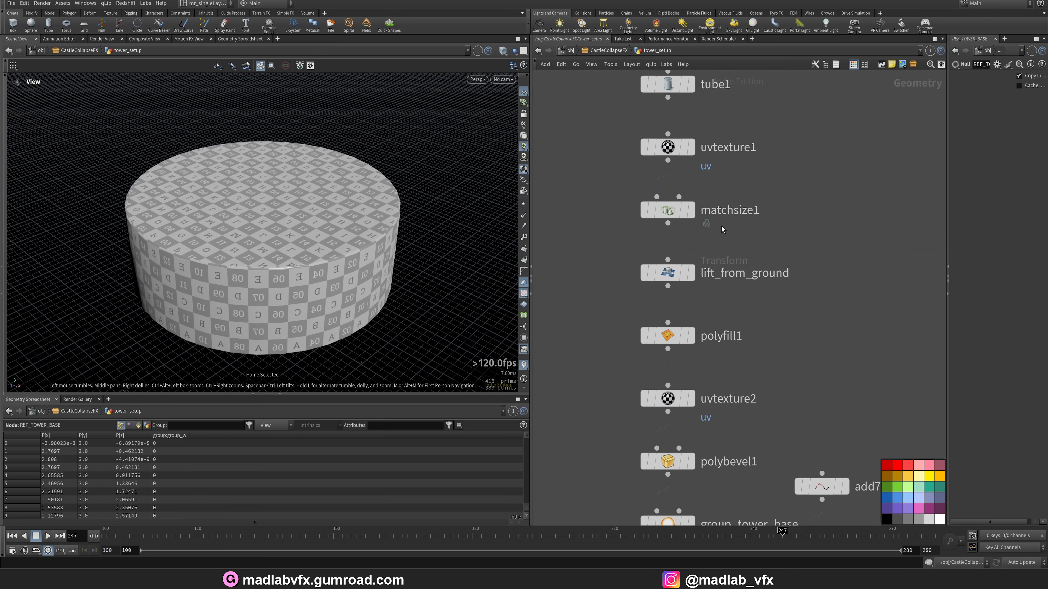
left_click(691, 84)
key("space+g")
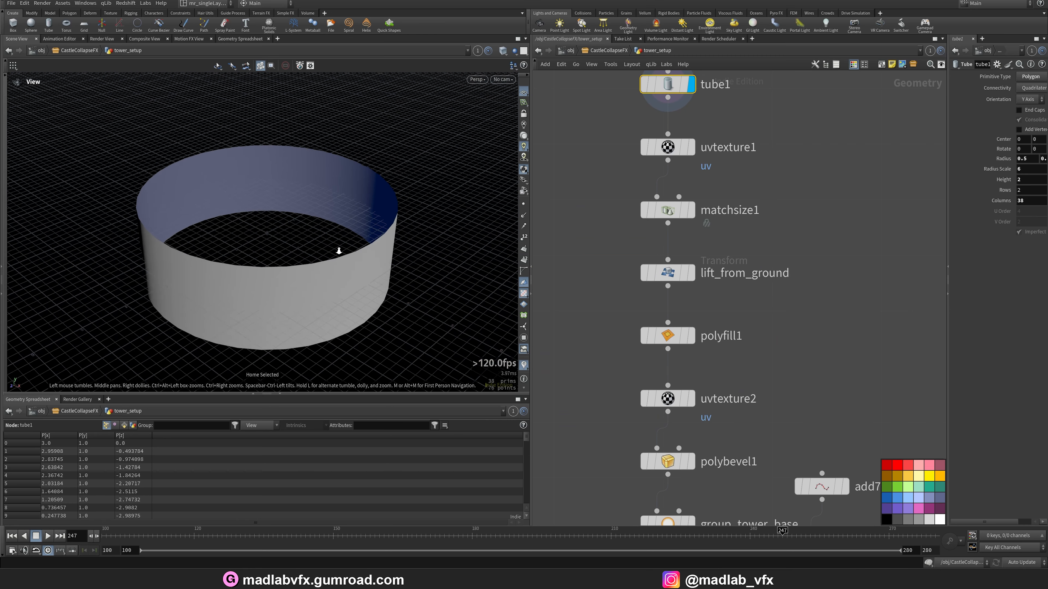
- Display uvtexture1, inspect the textured tube, and widen the parameter area to read the node's UV settings
left_click(691, 147)
left_click_drag(312, 277, 295, 255)
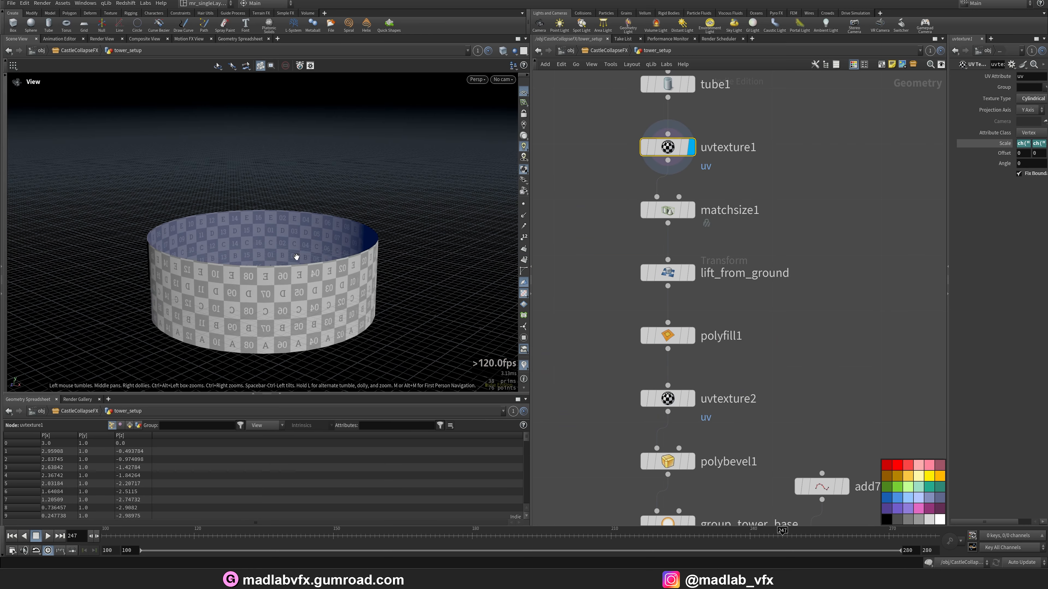
scroll(802, 260, "down", 3)
scroll(802, 260, "down", 2)
left_click_drag(950, 253, 796, 253)
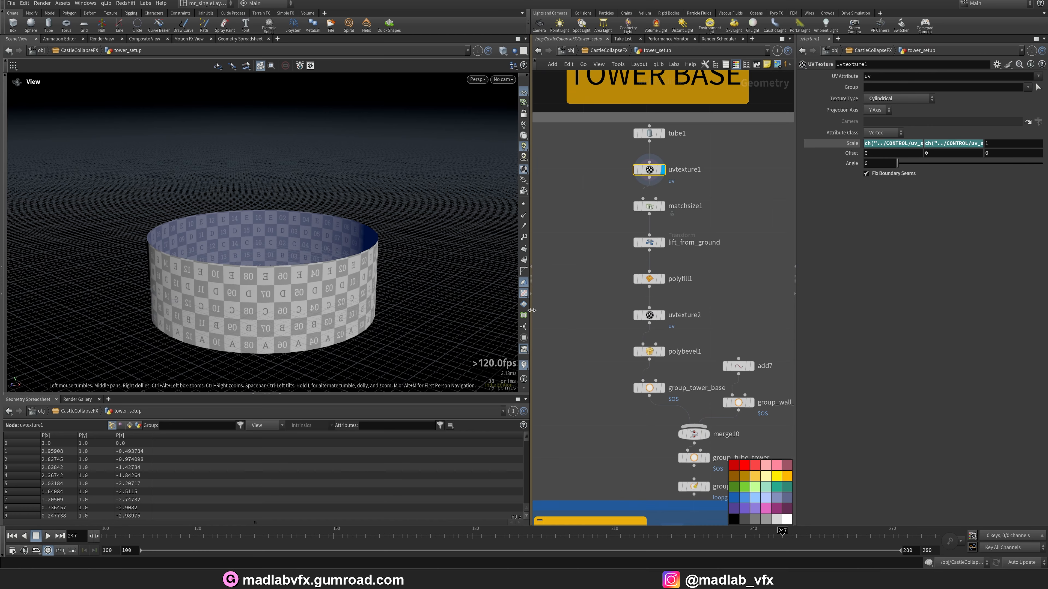
left_click_drag(532, 310, 474, 305)
- Display and select matchsize1, and do the same for the lift_from_ground transform to check the tube's placement
left_click(593, 217)
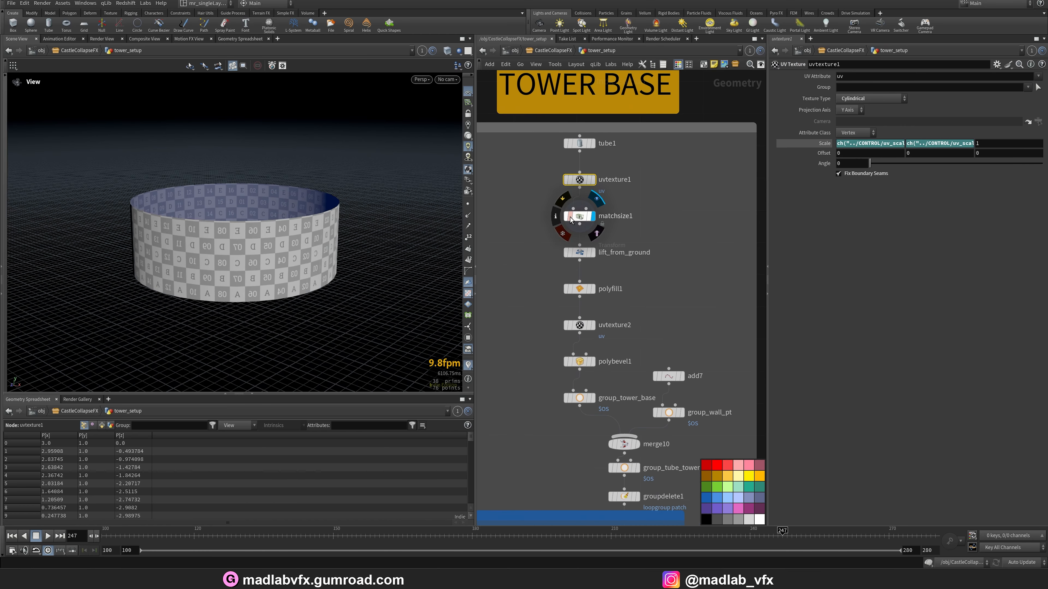
left_click(579, 217)
mouse_move(296, 225)
left_mouse_down()
mouse_move(296, 260)
mouse_move(295, 228)
left_mouse_up()
left_click(594, 254)
left_click(581, 253)
- Display and select the group_tower_base node below polybevel1
scroll(630, 305, "up", 2)
middle_click_drag(661, 371, 630, 274)
left_click(555, 321)
left_click(539, 321)
- Display add7 and group_wall_pt, and inspect the single grouped point at the origin
left_click(662, 294)
left_click(646, 294)
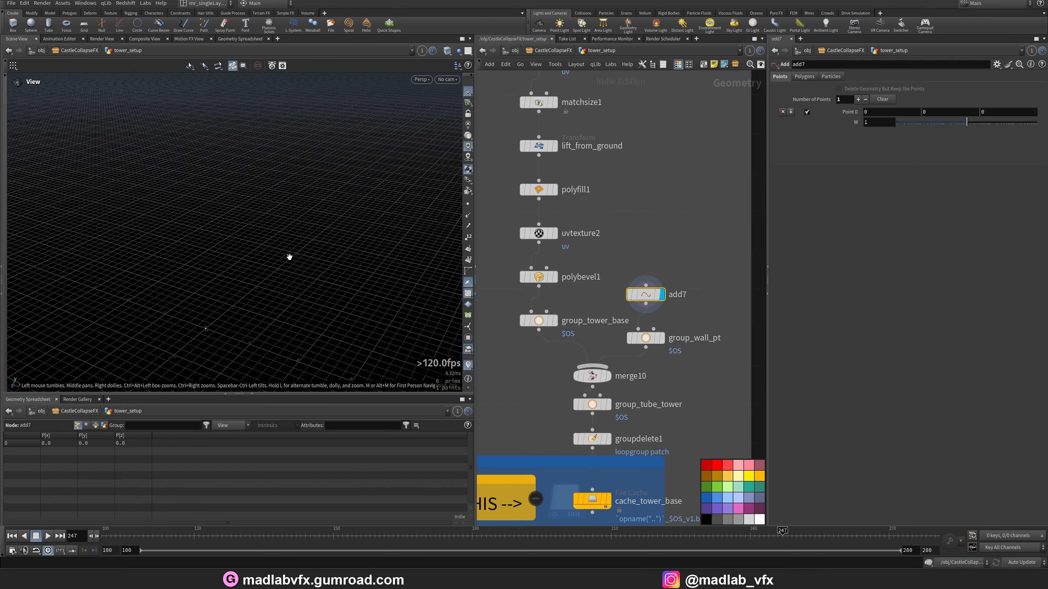
left_click_drag(288, 257, 255, 301)
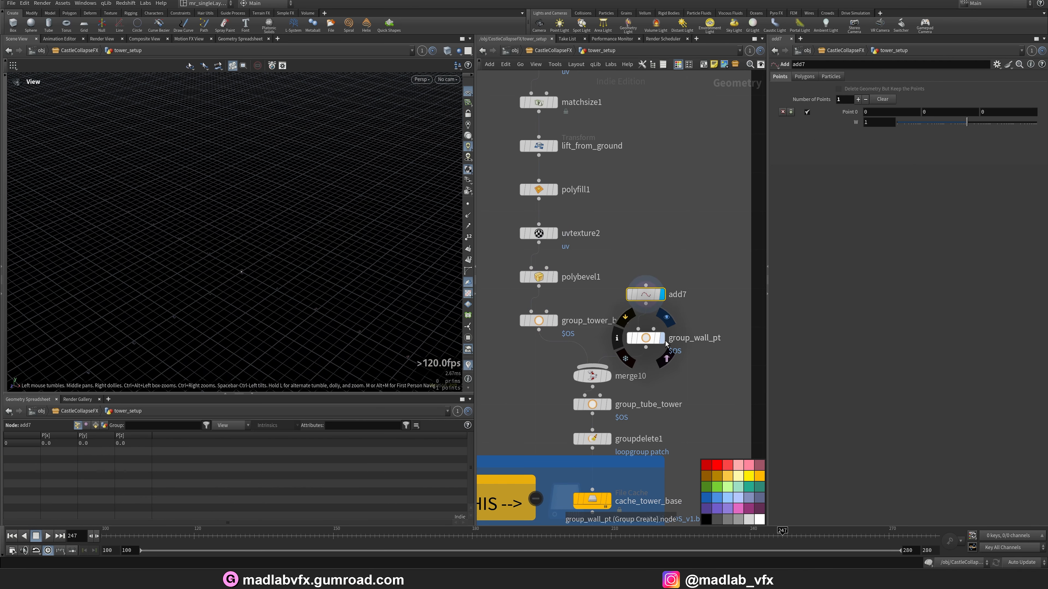
left_click(647, 340)
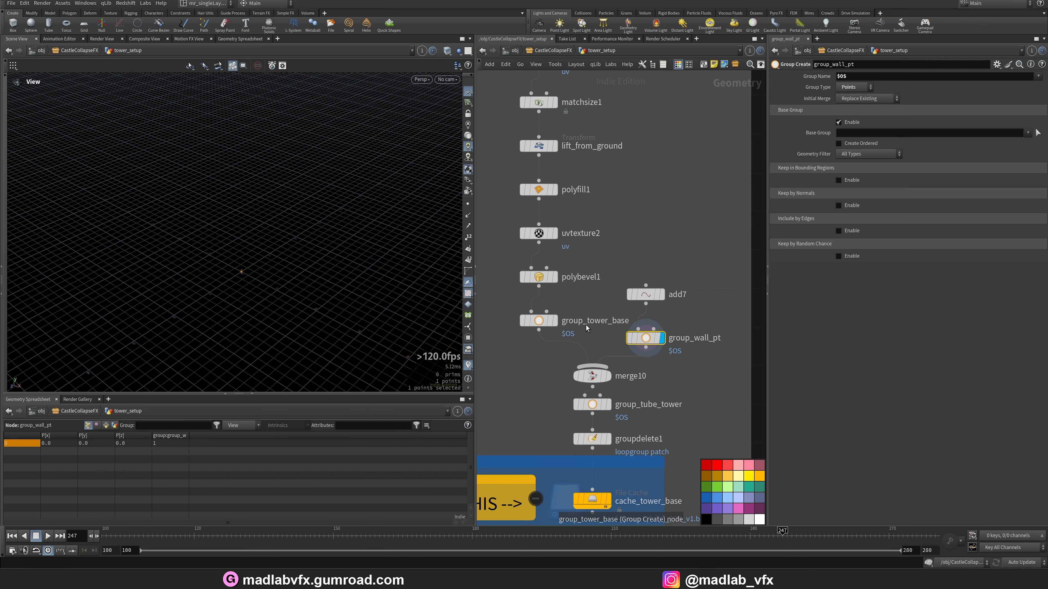
middle_click_drag(713, 383, 712, 360)
scroll(288, 265, "up", 3)
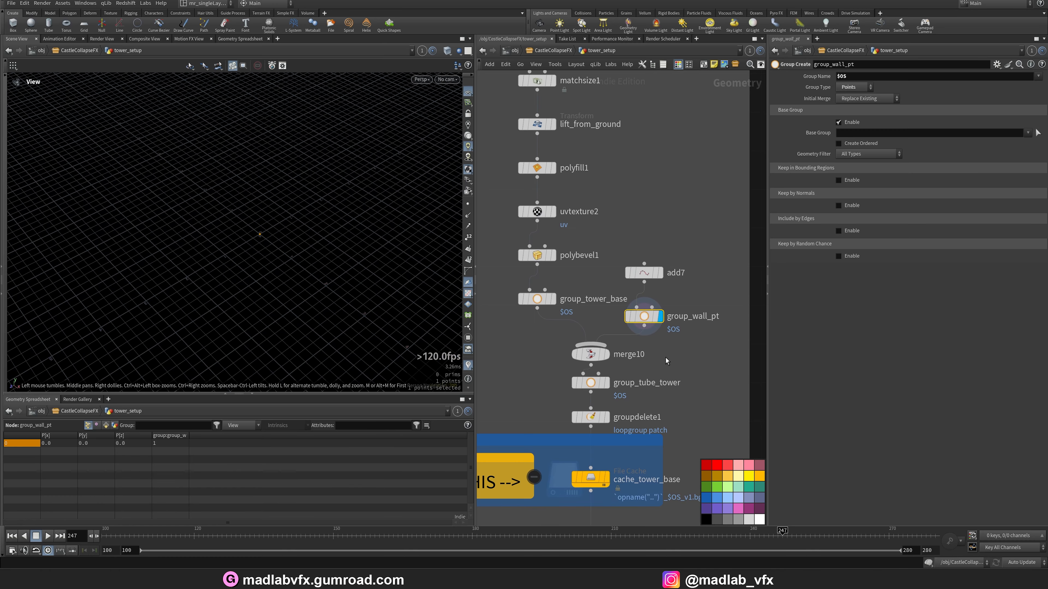
- Display merge10 and inspect the tower base merged with the wall point
middle_click_drag(644, 355, 656, 324)
scroll(657, 323, "up", 2)
left_click(606, 323)
left_click(584, 324)
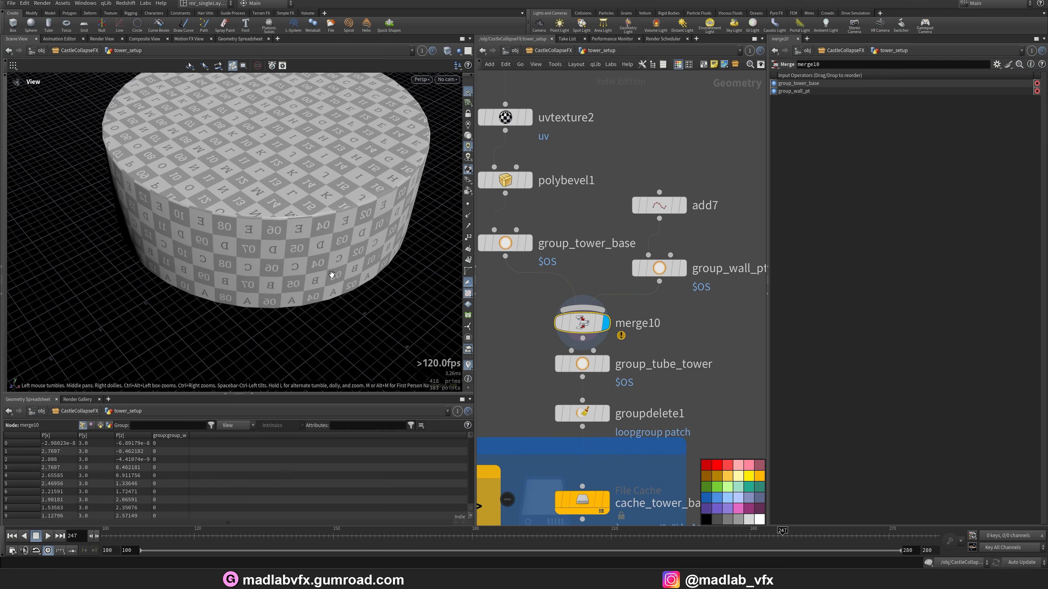
left_click_drag(332, 273, 275, 304)
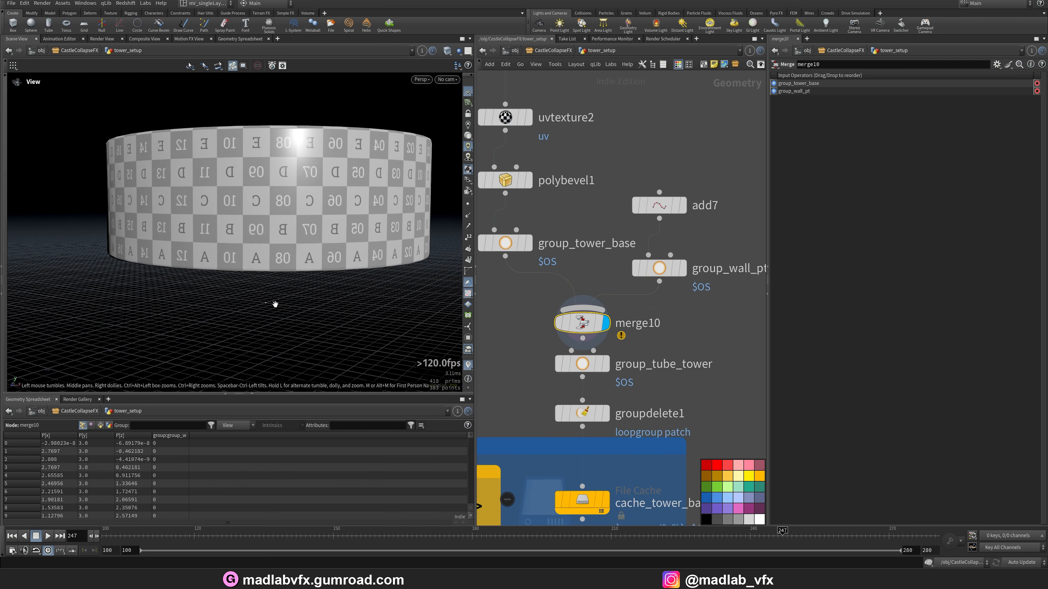
scroll(716, 353, "down", 3)
scroll(691, 355, "up", 3)
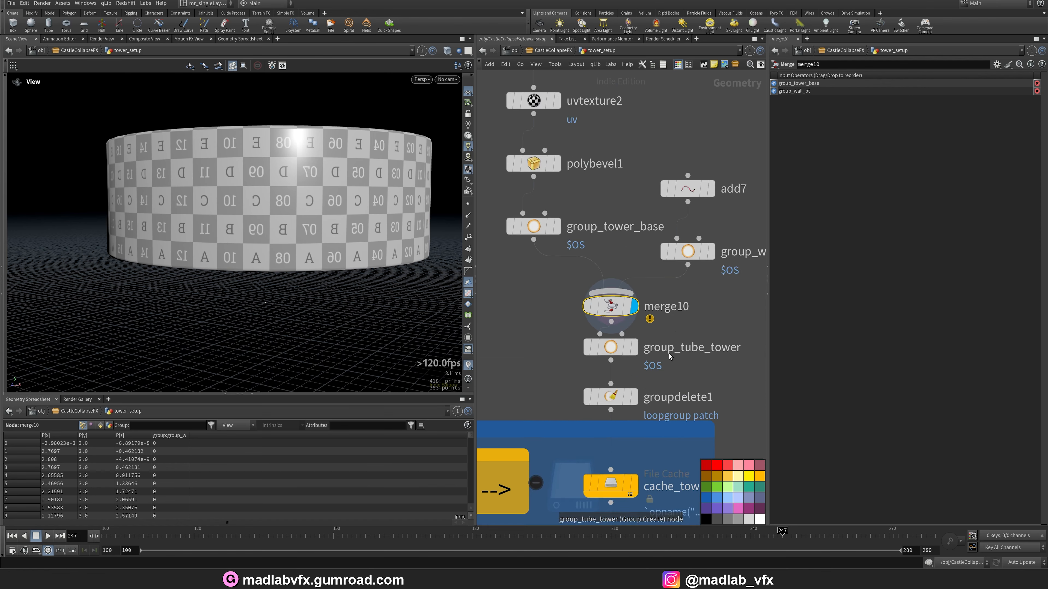
- Display and select group_tube_tower to examine which primitives of the tower base it groups
scroll(703, 347, "down", 2)
middle_click_drag(704, 347, 688, 307)
scroll(667, 318, "up", 1)
left_click(631, 309)
left_click(613, 309)
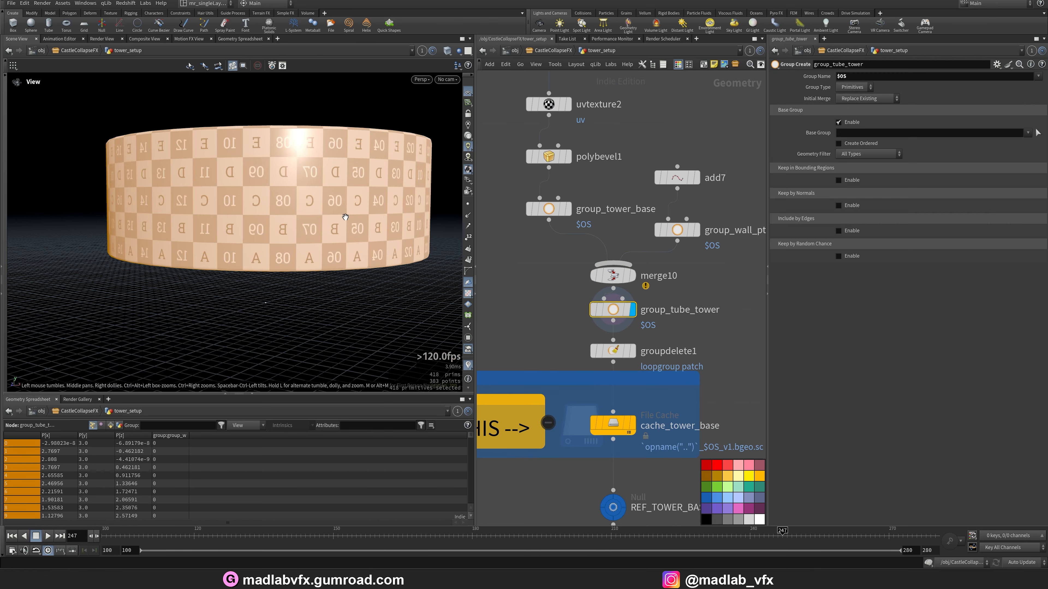
left_click_drag(379, 306, 394, 272)
- Display groupdelete1 to review the removed loopgroup and patch groups, and open the cache_tower_base settings
left_click(632, 351)
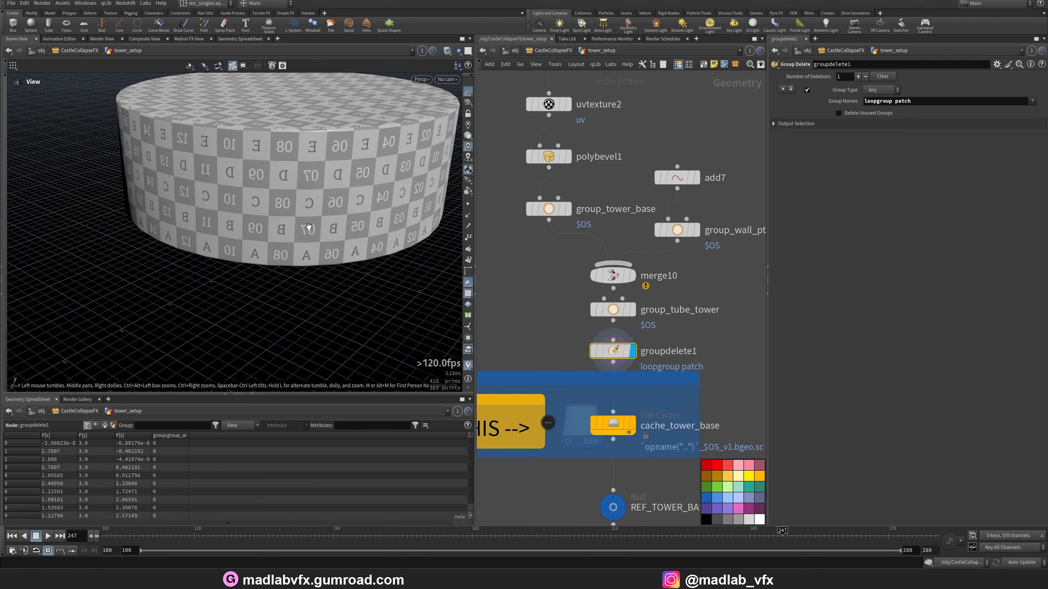
left_click_drag(307, 227, 316, 247)
scroll(663, 383, "down", 2)
middle_click_drag(664, 383, 536, 360)
left_click(627, 354)
- Go to the end of the Step 2 Tower Level A group, and display and frame its REF_TOWER_LEVEL_A null
scroll(689, 343, "down", 4)
scroll(596, 316, "down", 2)
middle_click_drag(597, 316, 517, 340)
scroll(664, 202, "up", 3)
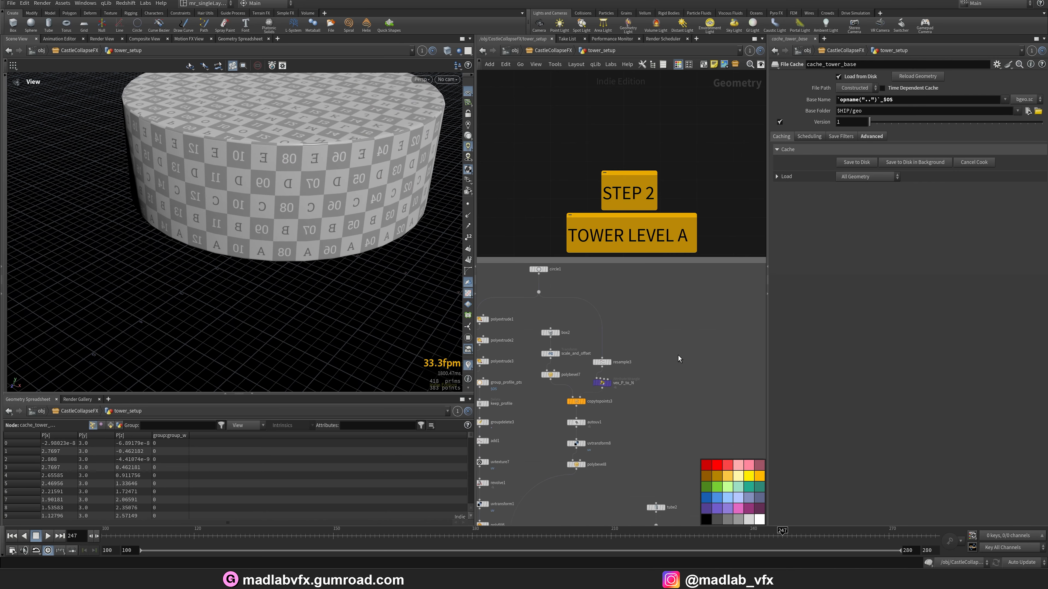
middle_click_drag(675, 446, 652, 181)
scroll(652, 180, "down", 2)
middle_click_drag(661, 466, 651, 366)
middle_click_drag(667, 504, 675, 284)
scroll(597, 313, "up", 6)
middle_click_drag(596, 313, 593, 347)
scroll(634, 291, "up", 2)
left_click(643, 277)
key("space+g")
- Inspect the Tower Level A model up close, including its arched windows, brick surrounds and the decorated upper rim
left_click_drag(248, 225, 342, 245)
right_click_drag(343, 246, 350, 224)
left_click_drag(349, 223, 320, 232)
right_click_drag(320, 231, 310, 209)
left_click_drag(265, 202, 245, 184)
middle_click_drag(246, 184, 313, 210)
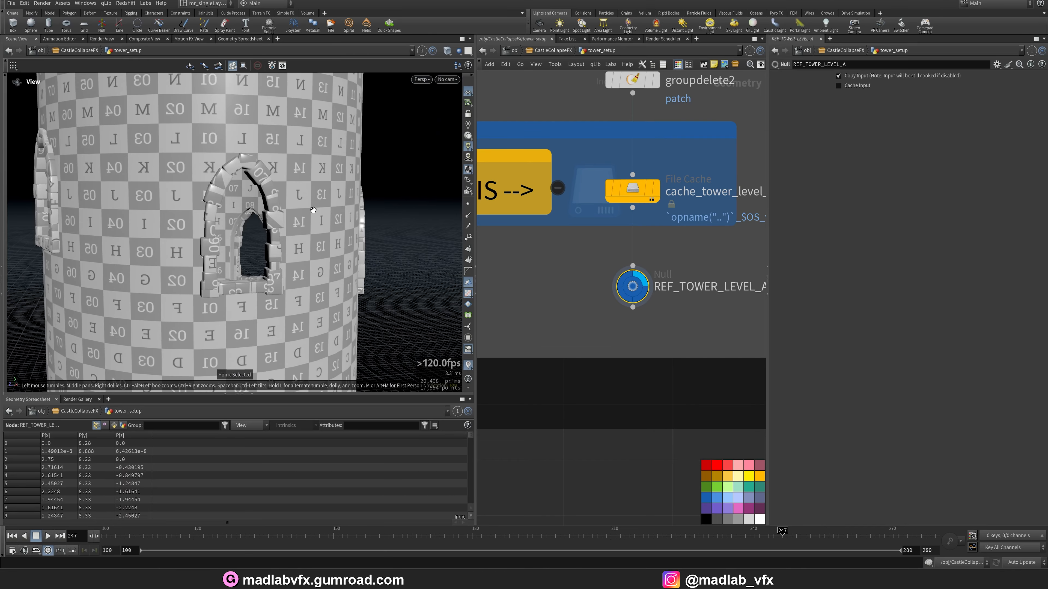
right_click_drag(313, 210, 295, 235)
left_click_drag(295, 235, 315, 253)
middle_click_drag(315, 254, 338, 268)
right_click_drag(338, 269, 343, 225)
left_click_drag(343, 225, 348, 191)
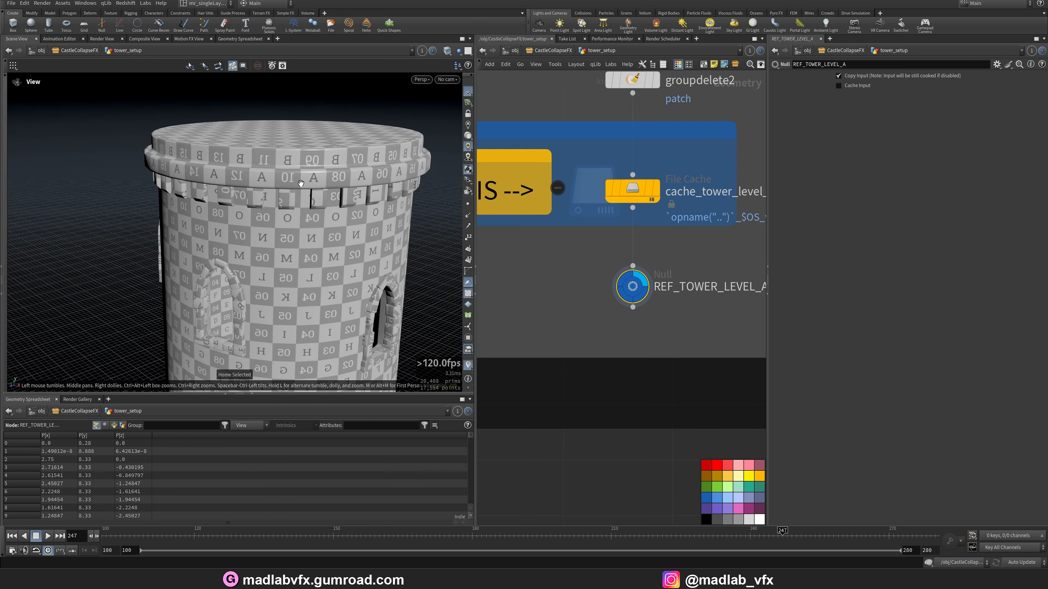
left_click_drag(264, 186, 295, 159)
right_click_drag(256, 188, 322, 161)
right_click_drag(232, 203, 325, 212)
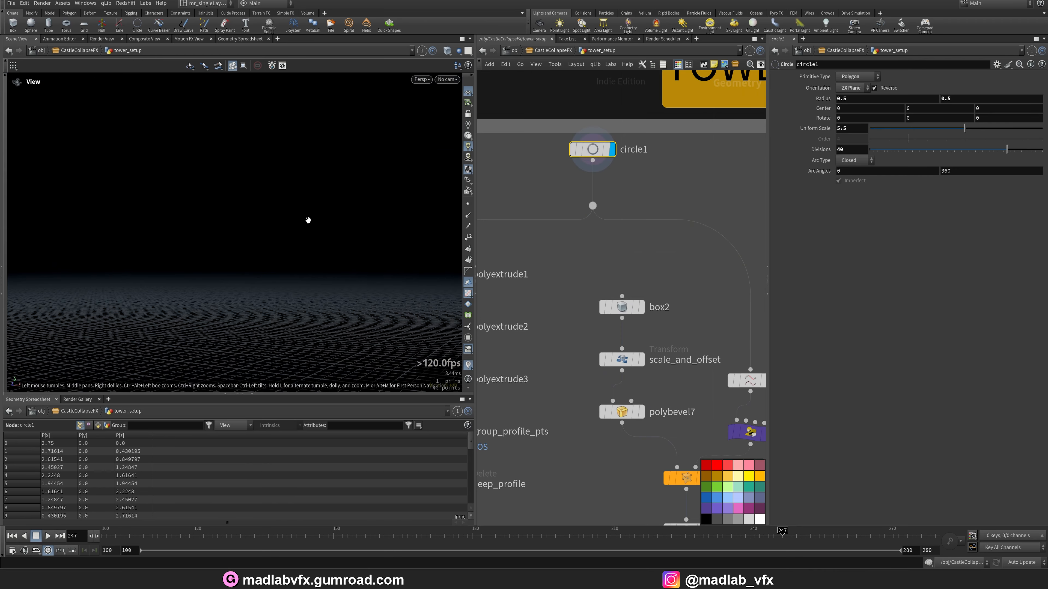
- Display the circle1 node at the start of Tower Level A and inspect its disc
left_click_drag(308, 220, 314, 300)
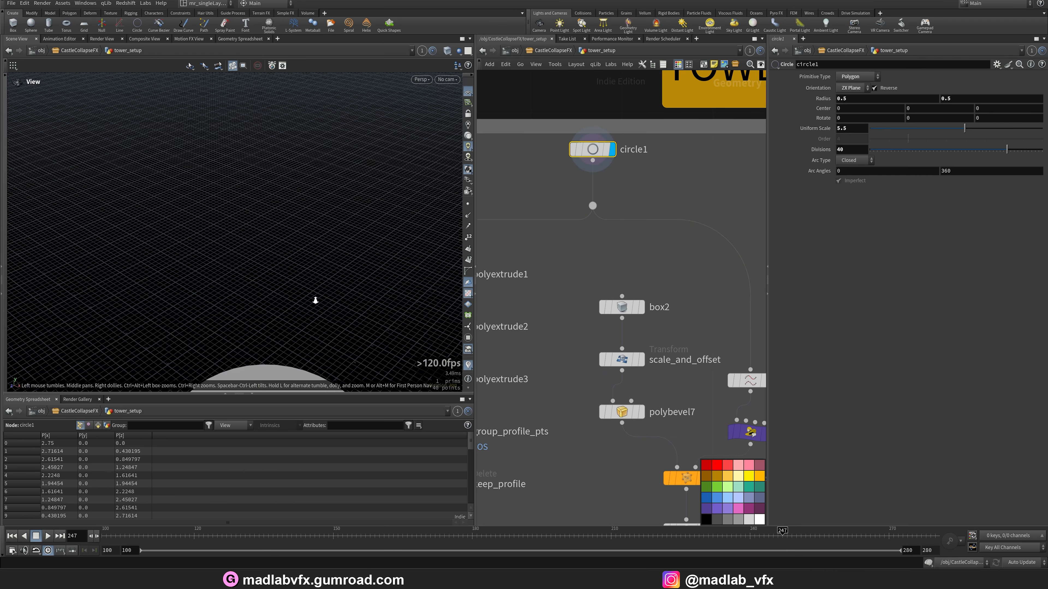
middle_click_drag(313, 300, 300, 218)
right_click_drag(299, 218, 322, 239)
middle_click_drag(322, 239, 358, 202)
- Display resample3 in the Tower Level A block branch and show point markers on the resampled circle
scroll(569, 323, "down", 4)
middle_click_drag(569, 323, 613, 236)
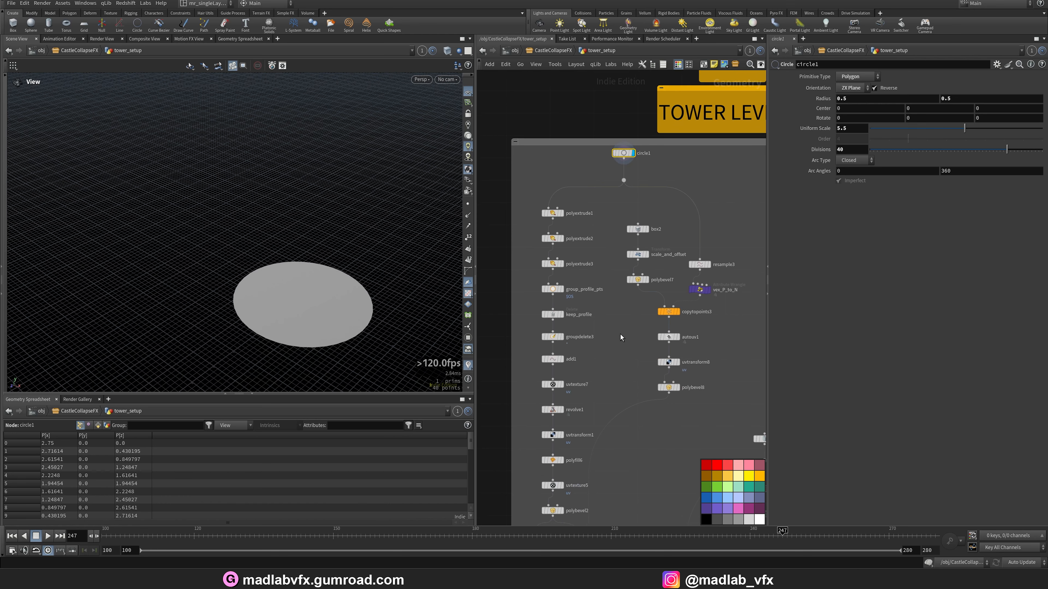
middle_click_drag(686, 301, 609, 275)
scroll(655, 207, "up", 4)
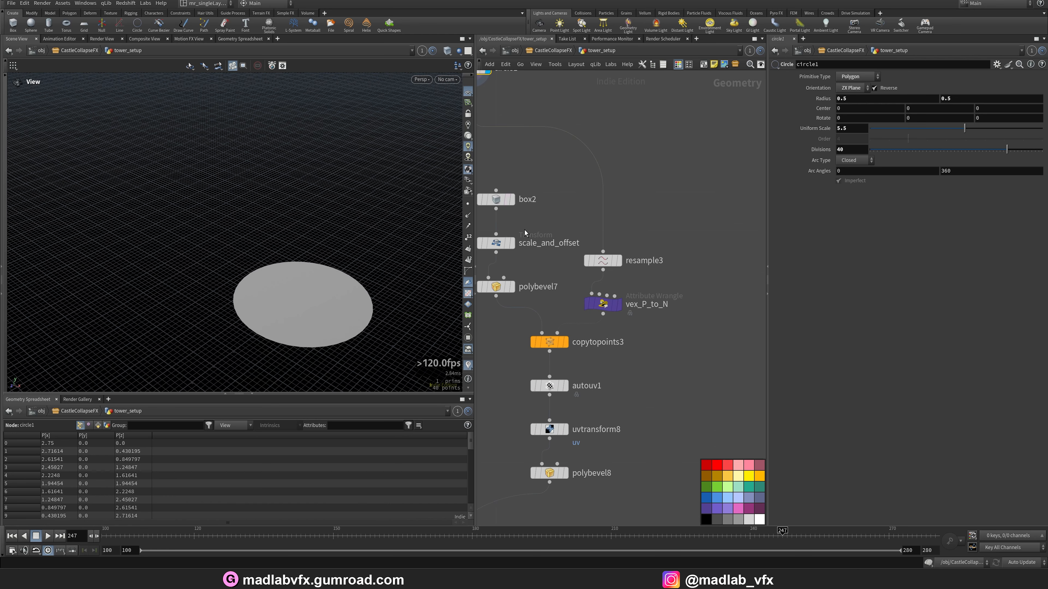
middle_click_drag(561, 228, 601, 182)
left_click(659, 218)
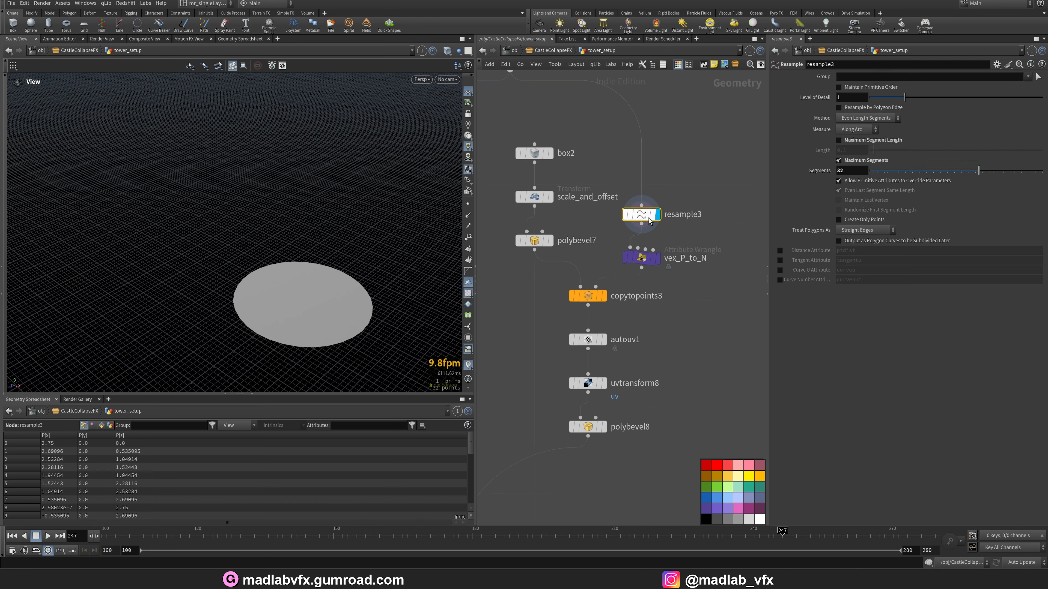
middle_click_drag(327, 288, 317, 228)
key("shift+w")
left_click(467, 206)
key("shift+w")
- Display vex_P_to_N with point normals shown, and view the blocks placed around the circle by copytopoints3
left_click(657, 258)
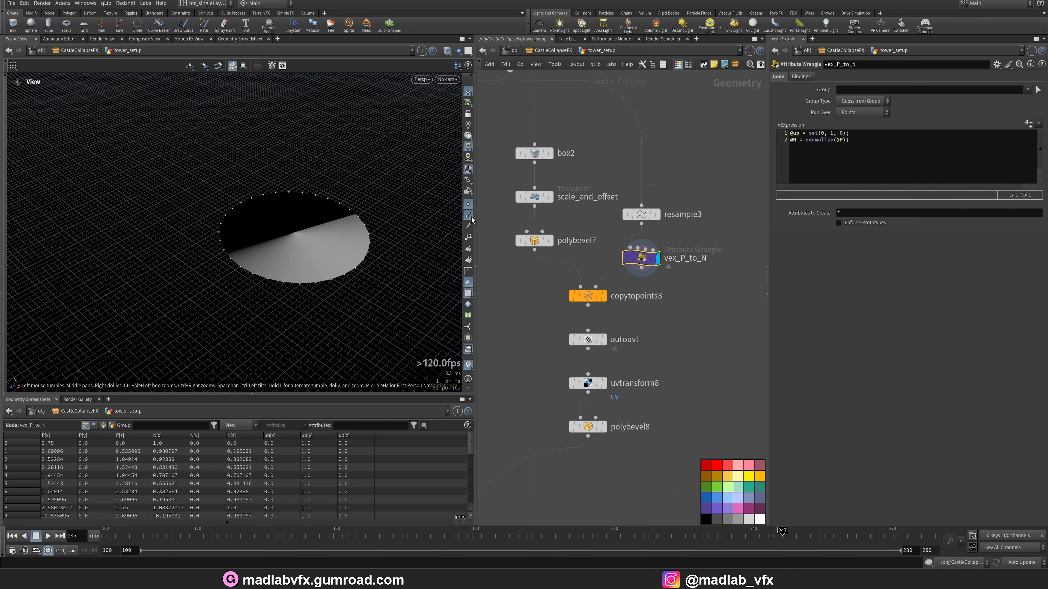
left_click(604, 296)
scroll(328, 268, "up", 4)
- Display autouv1, uvtransform8 and polybevel8 in turn to inspect the blocks' UVs and bevelled edges
left_click(604, 340)
left_click_drag(297, 281, 319, 272)
left_click(604, 383)
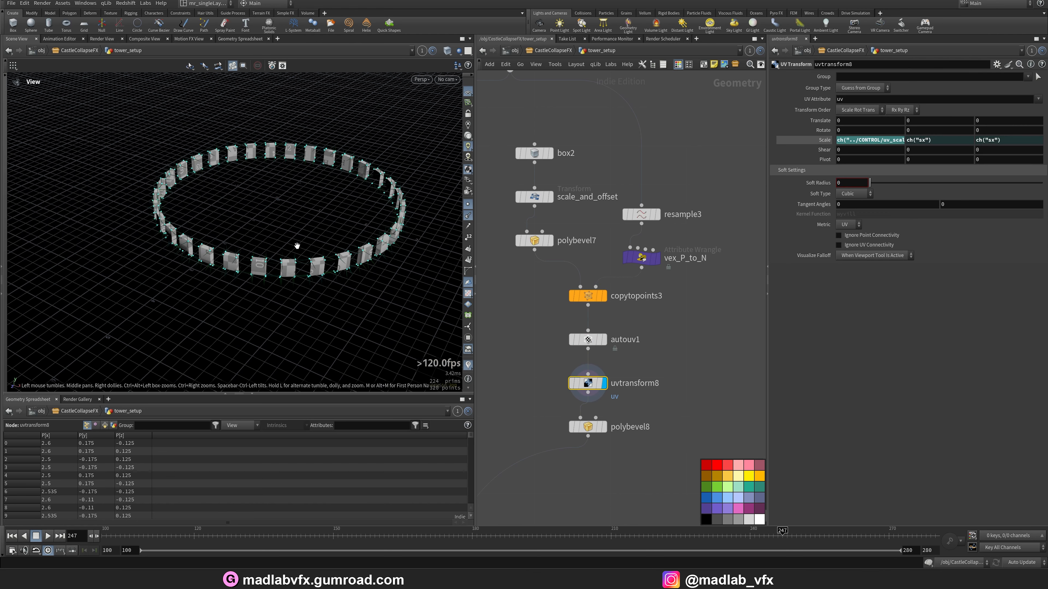
left_click(604, 427)
right_click_drag(281, 264, 490, 218)
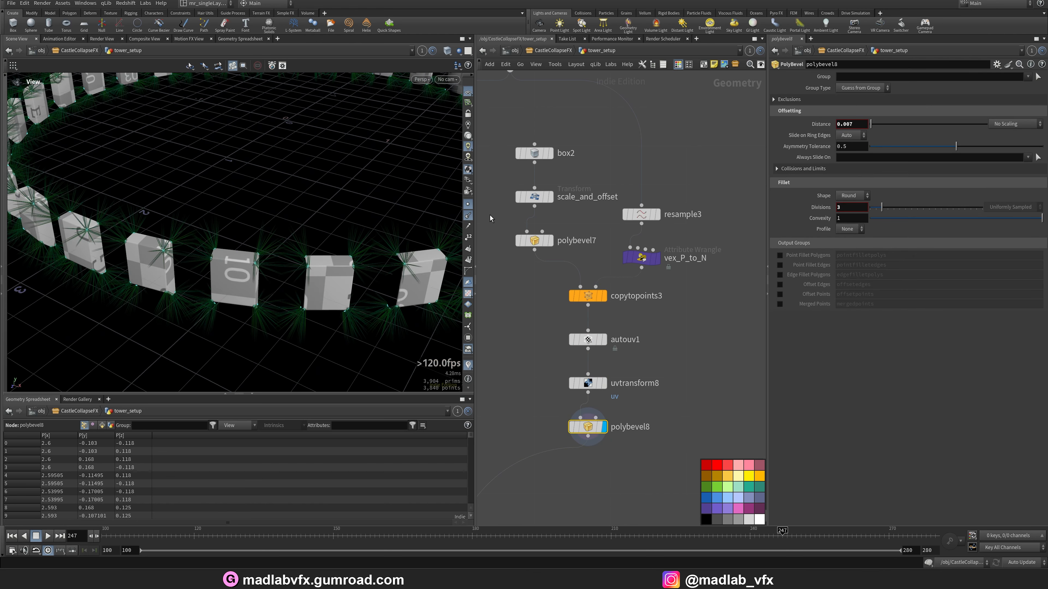
- Hide the point normals and point markers, and inspect the ring of bevelled blocks
left_click(470, 215)
left_click(468, 204)
left_click_drag(285, 274, 341, 259)
right_click_drag(341, 260, 321, 273)
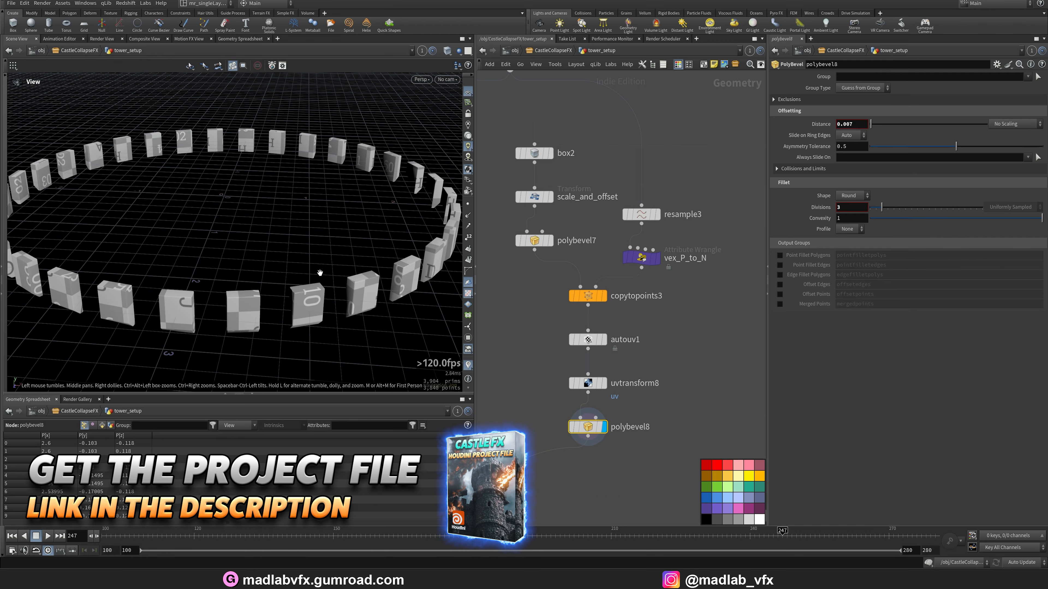
left_click_drag(318, 279, 310, 262)
scroll(309, 264, "down", 3)
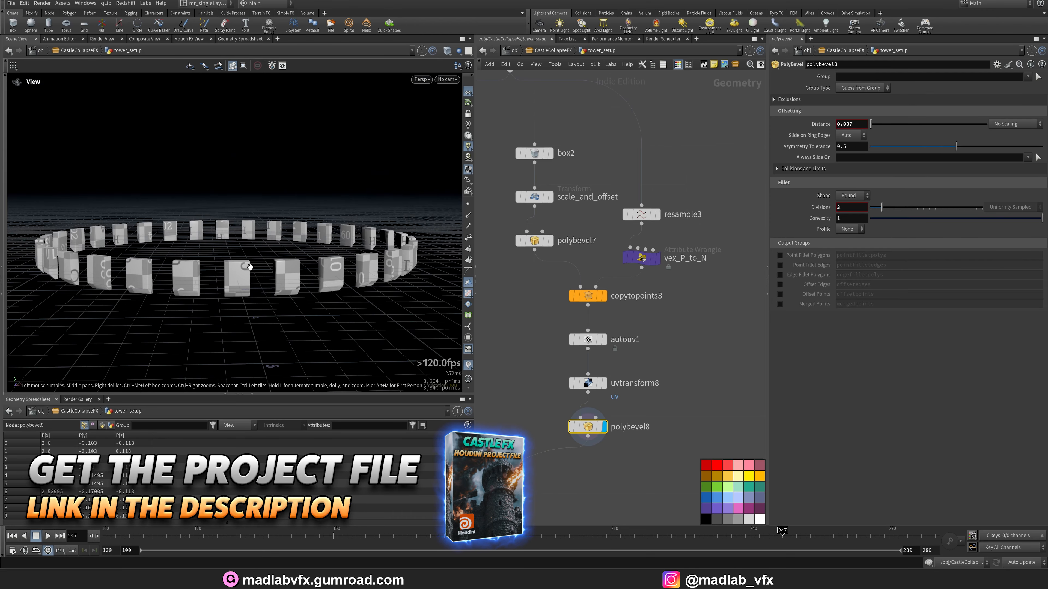
- Display polyextrude1 at the head of the floor branch and inspect the extruded disc
scroll(687, 400, "down", 5)
scroll(586, 240, "up", 8)
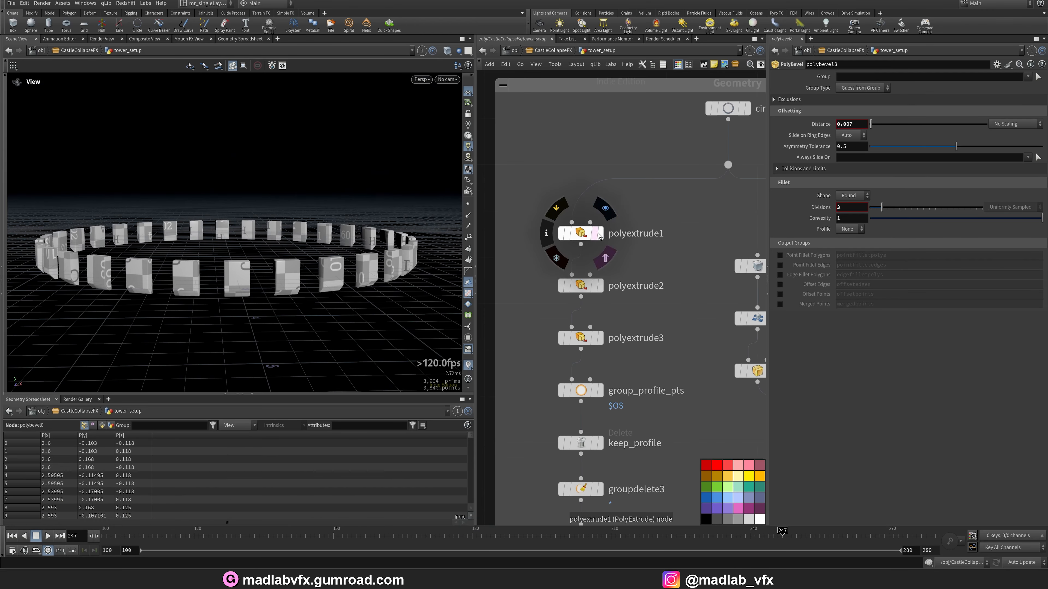
left_click(596, 234)
left_click(592, 239)
left_click_drag(346, 244, 353, 268)
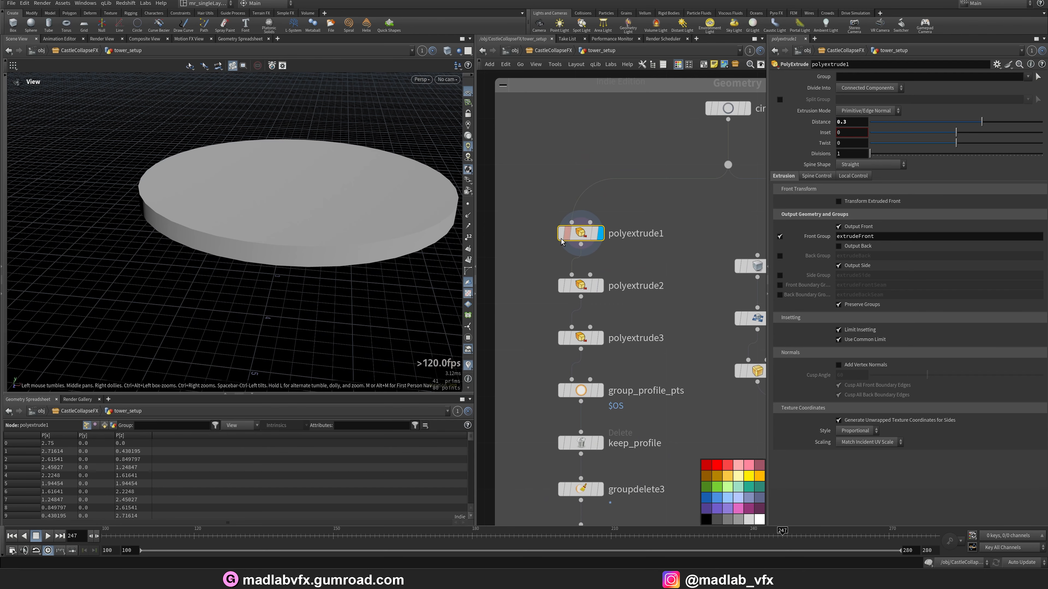
middle_click_drag(336, 245, 291, 276)
- Display polyextrude2 and inspect its inset top face in wireframe
middle_click_drag(651, 251, 654, 213)
left_click(603, 249)
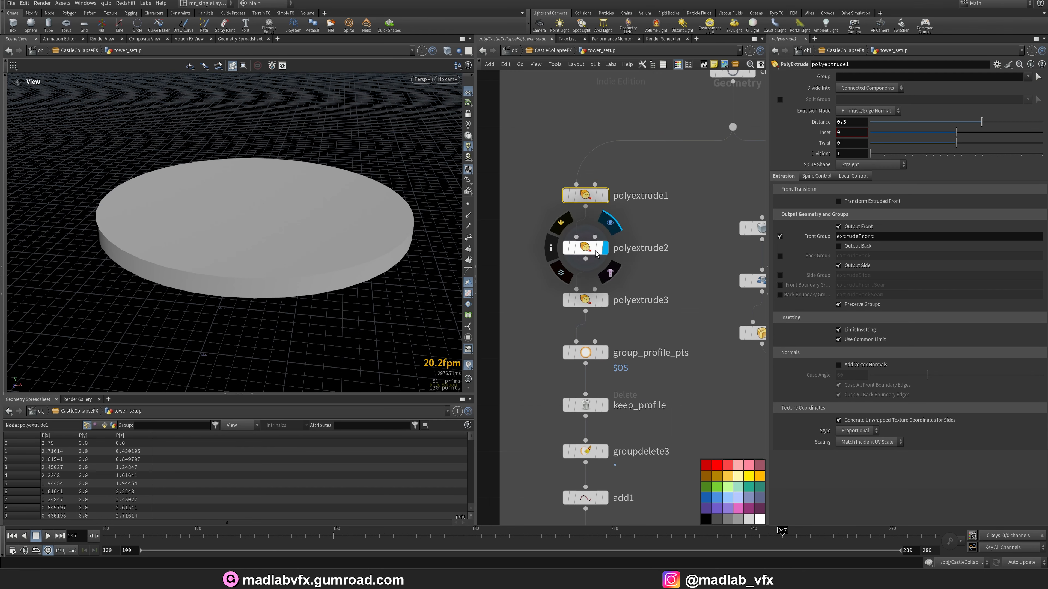
left_click(596, 252)
key("shift+w")
left_click_drag(337, 260, 342, 267)
right_click_drag(341, 267, 359, 249)
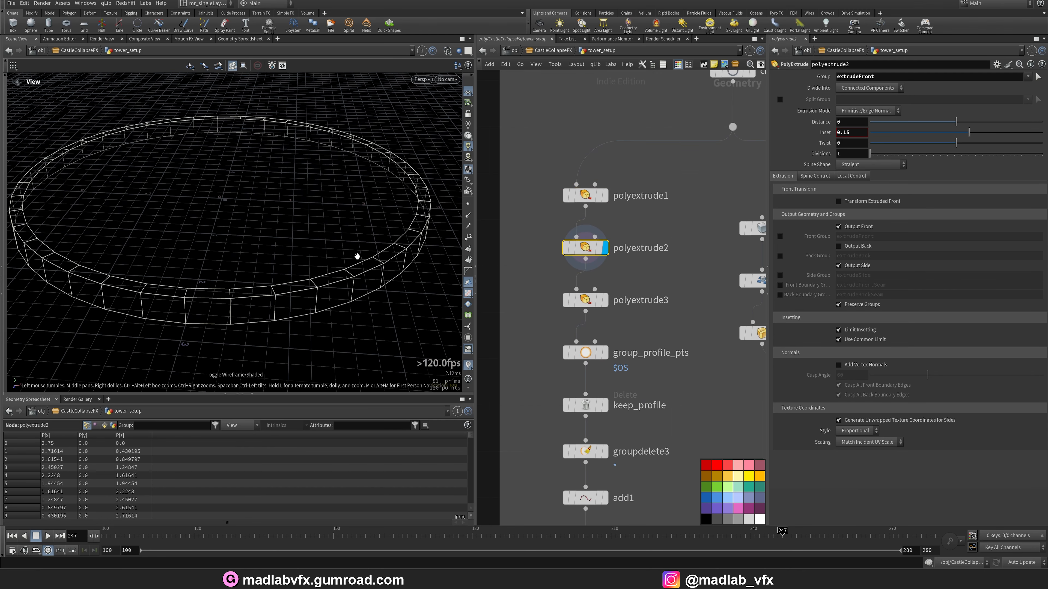
- Return the viewport from wireframe to shaded display and set the shading mode to Flat Wire Shaded
key("shift+w")
left_click(449, 51)
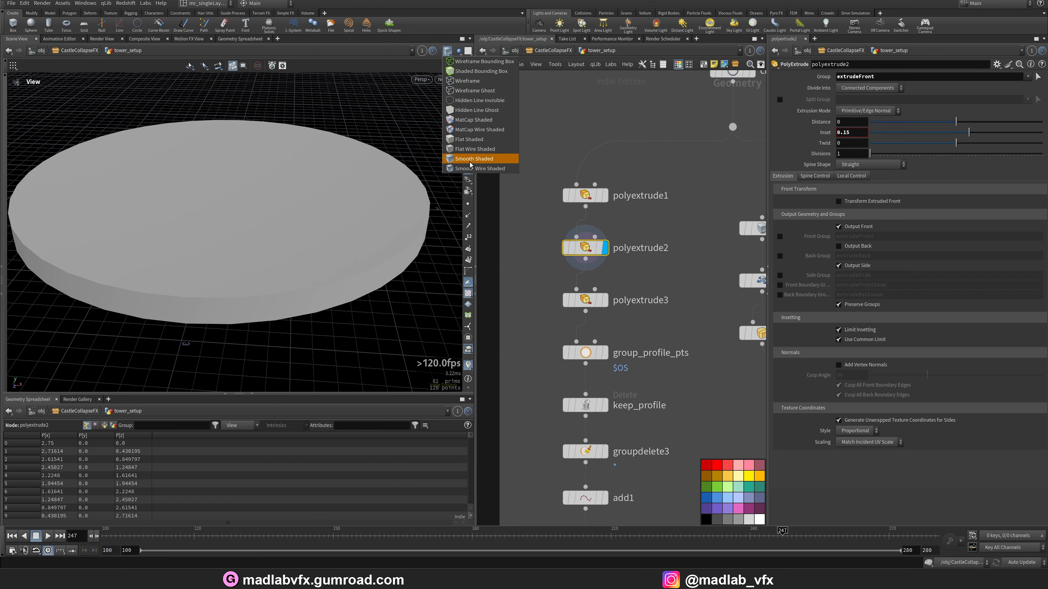
left_click(468, 150)
- Display polyextrude3 and group_profile_pts to inspect the stepped ring and the bounding box that selects the profile points
left_click(604, 301)
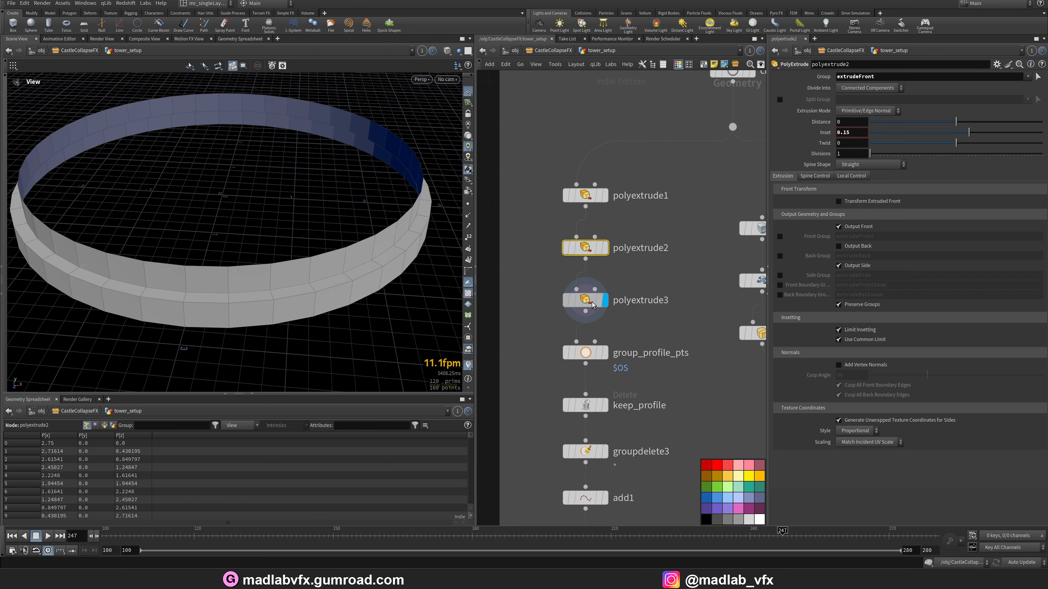
left_click(607, 358)
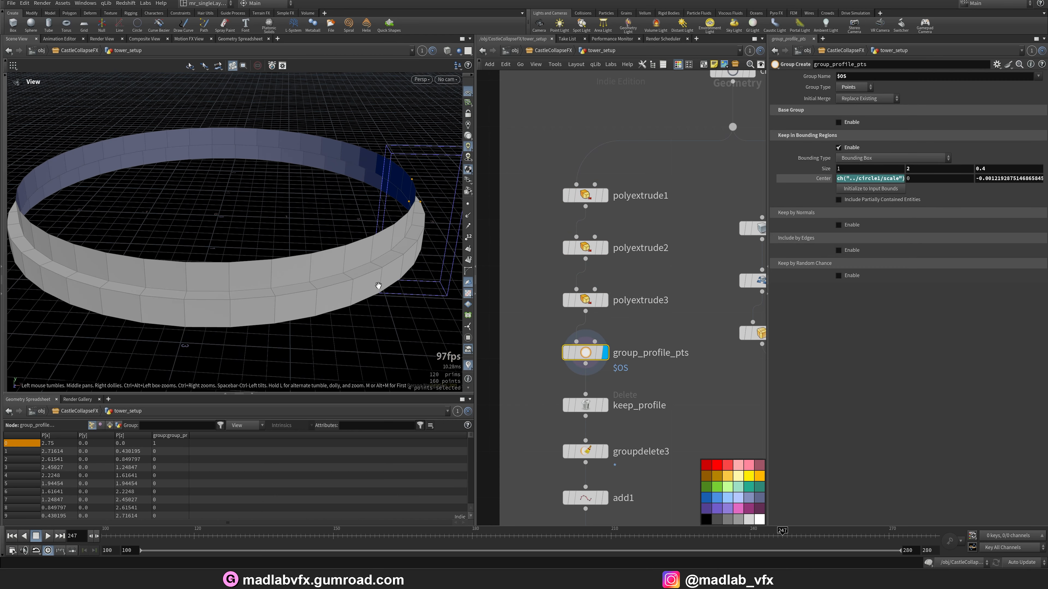
left_click_drag(409, 330, 554, 376)
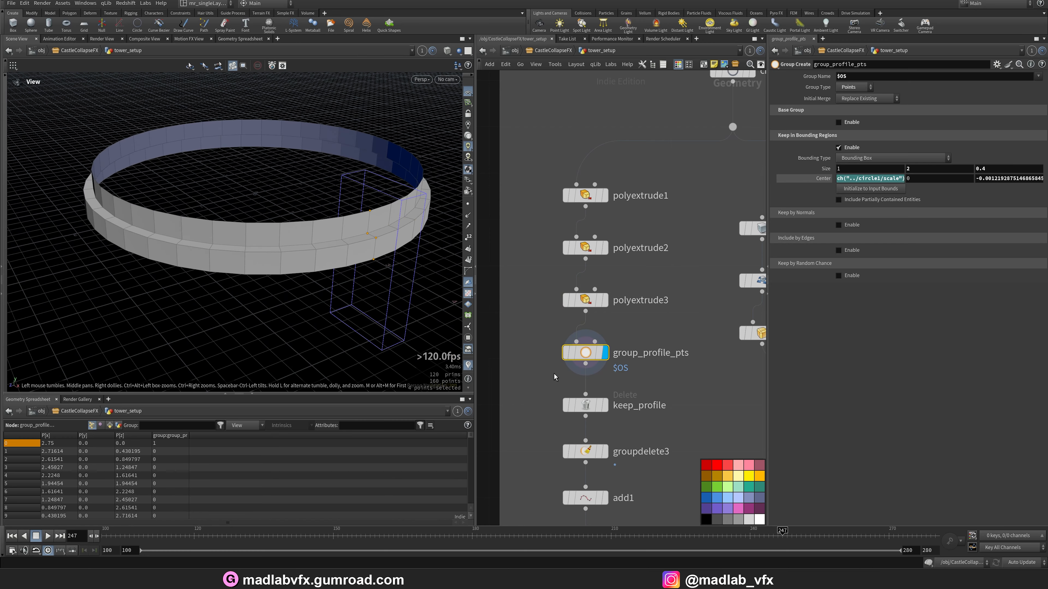
- Display keep_profile and groupdelete3 to view the isolated profile points
left_click(605, 405)
right_click_drag(321, 268, 351, 276)
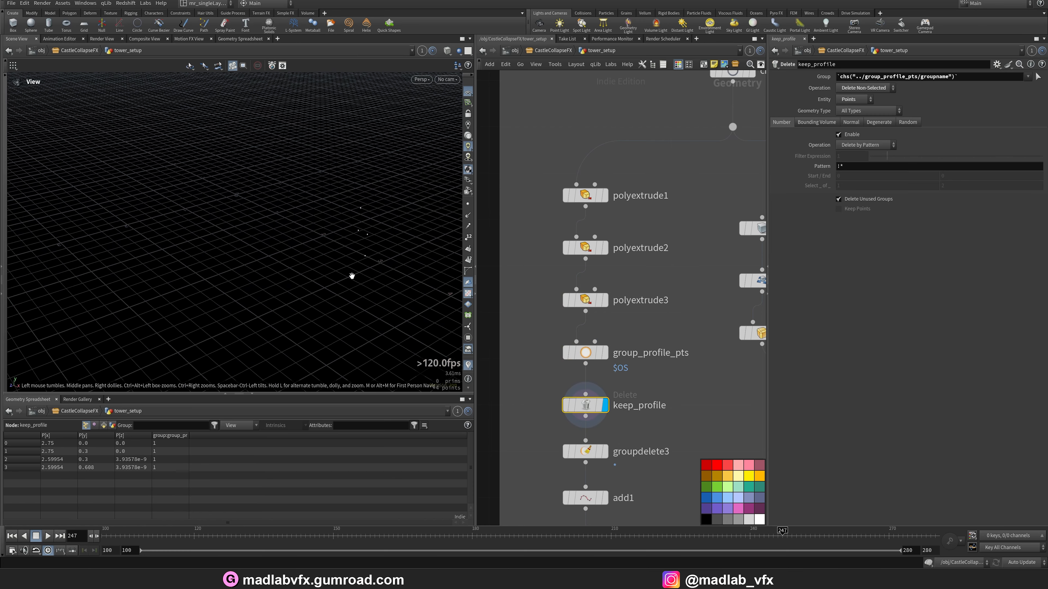
middle_click_drag(351, 276, 373, 287)
middle_click_drag(625, 460, 592, 384)
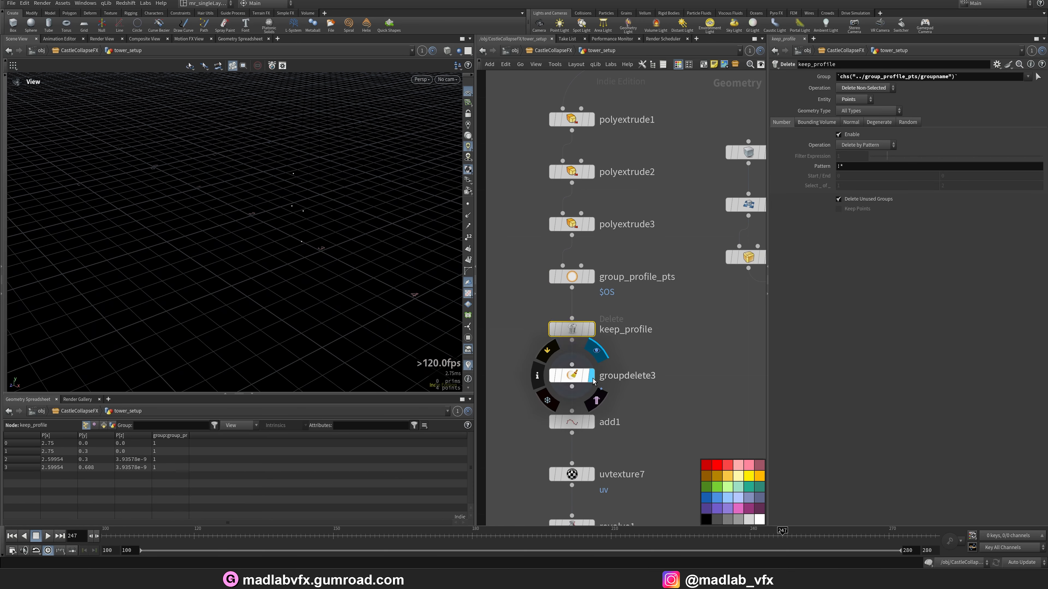
left_click(593, 380)
- Display add1 and inspect the profile line connecting the isolated points
scroll(592, 380, "down", 2)
middle_click_drag(657, 409, 589, 350)
left_click(576, 356)
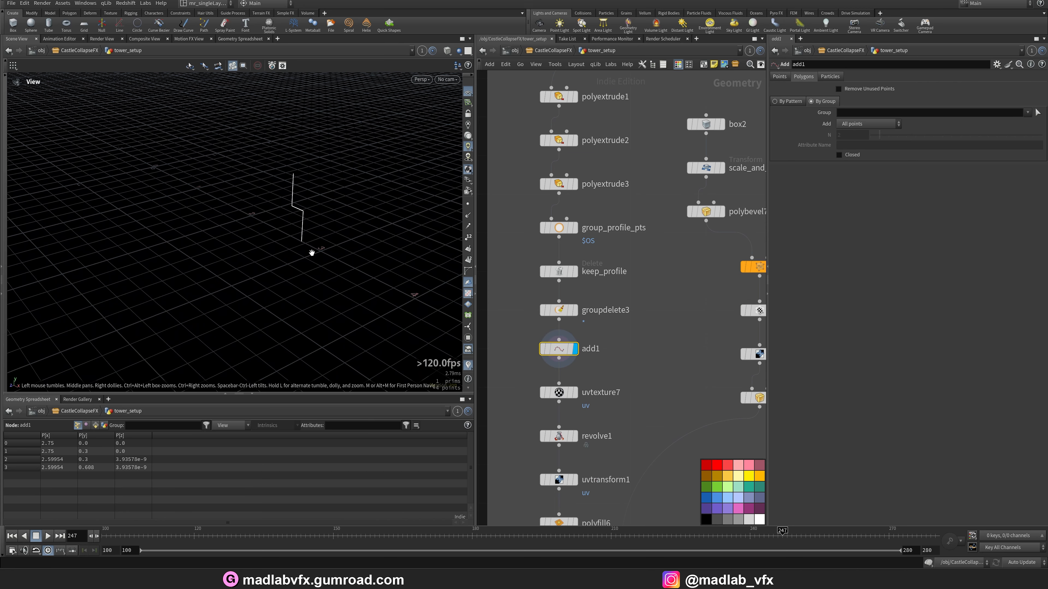
left_click_drag(311, 250, 294, 213)
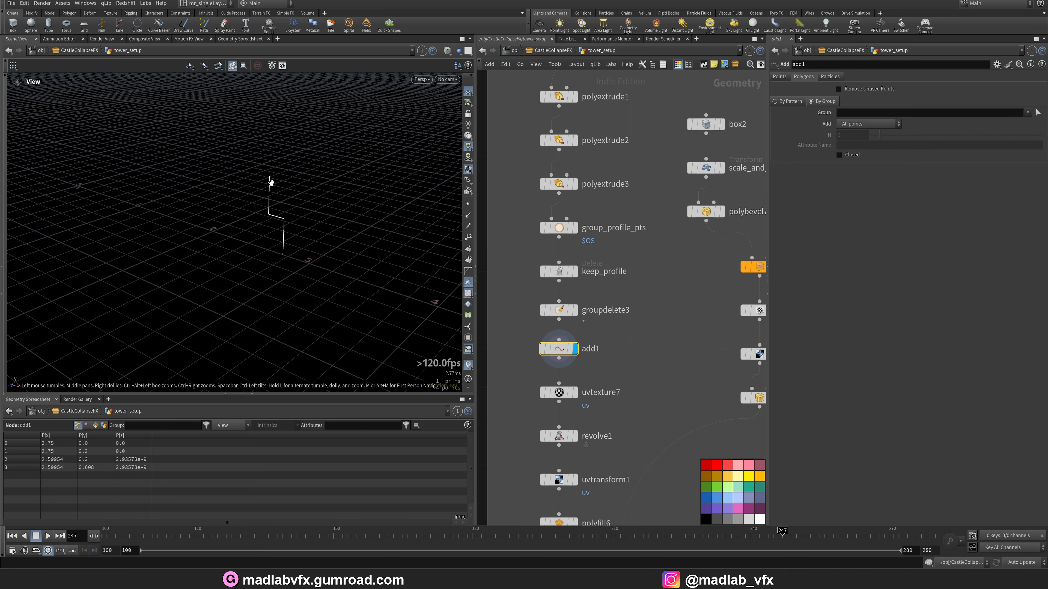
- Display uvtexture7 and revolve1 in turn to inspect the profile revolved into a ring
left_click(560, 396)
middle_click_drag(593, 442, 591, 346)
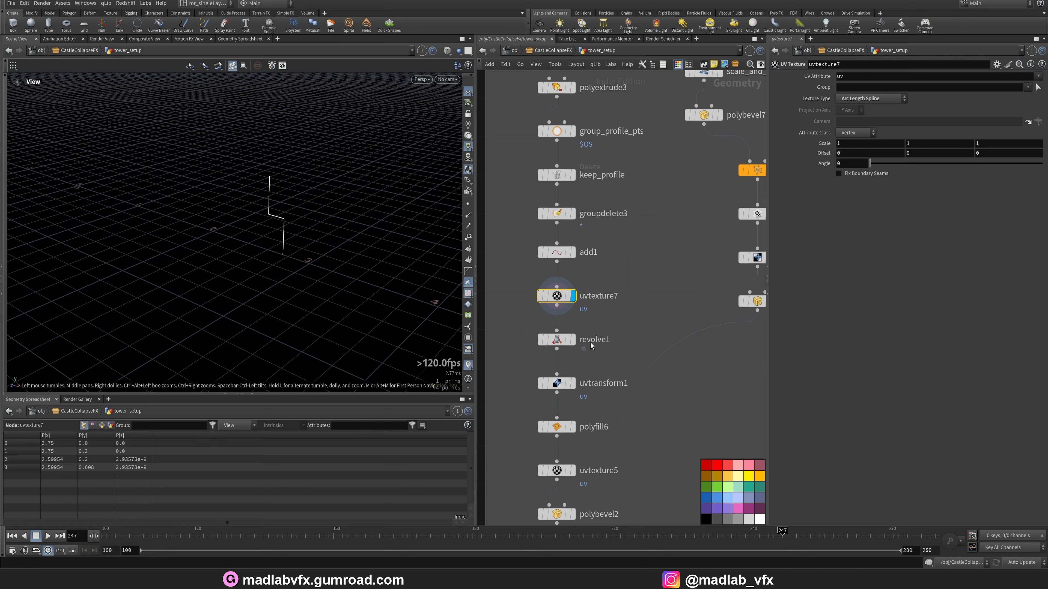
left_click(574, 342)
middle_click_drag(233, 251, 313, 256)
scroll(313, 255, "down", 2)
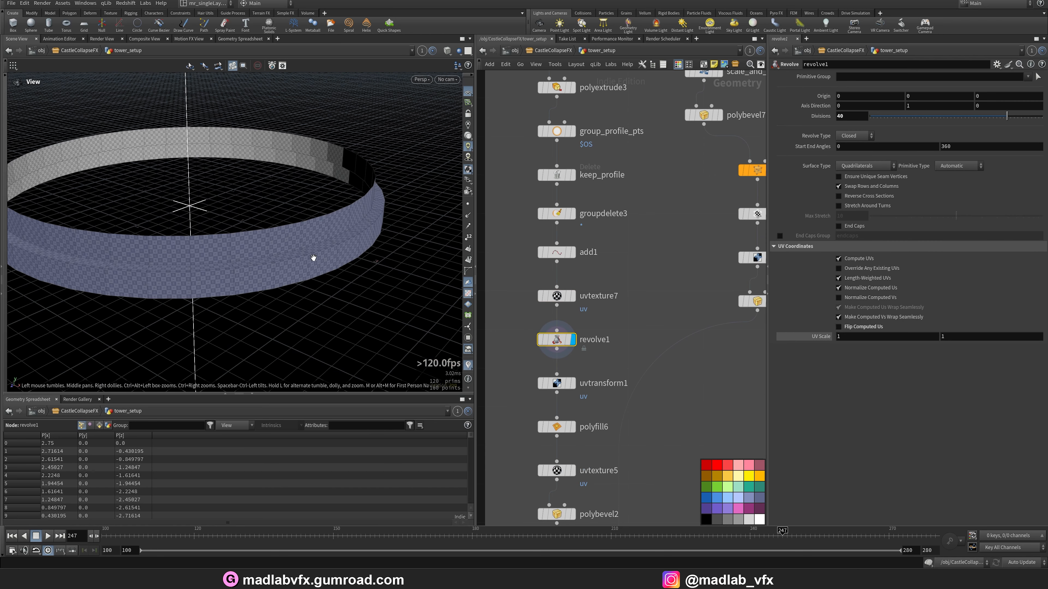
- Display uvtransform1 and polyfill6 in turn to inspect the ring's scaled UVs and its filled caps
left_click(574, 386)
left_click_drag(291, 258, 311, 266)
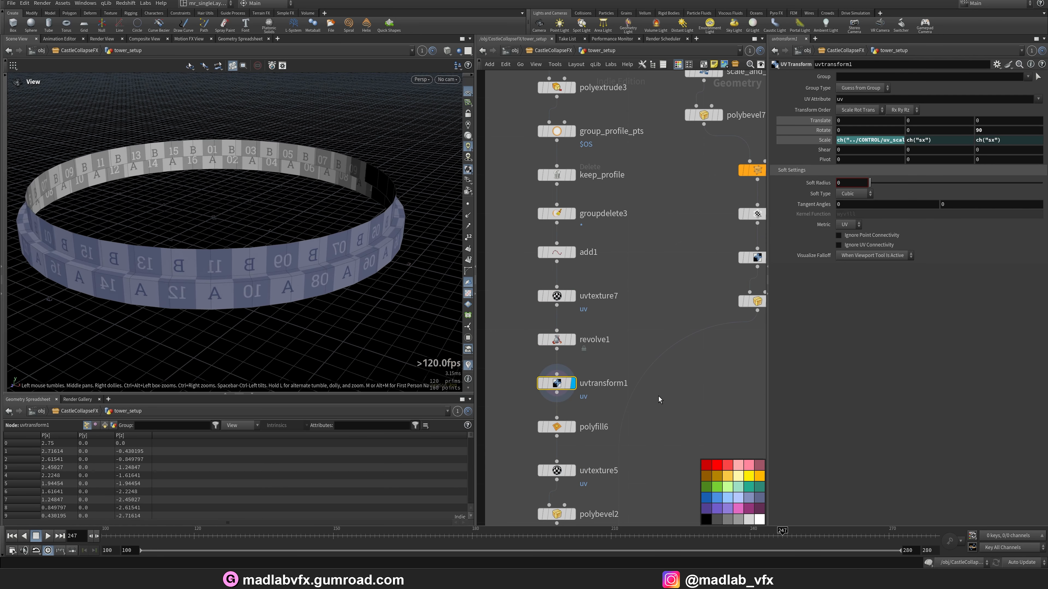
middle_click_drag(659, 399, 650, 306)
left_click(564, 336)
mouse_move(326, 262)
left_mouse_down()
mouse_move(311, 199)
mouse_move(287, 210)
mouse_move(323, 267)
left_mouse_up()
scroll(627, 396, "up", 3)
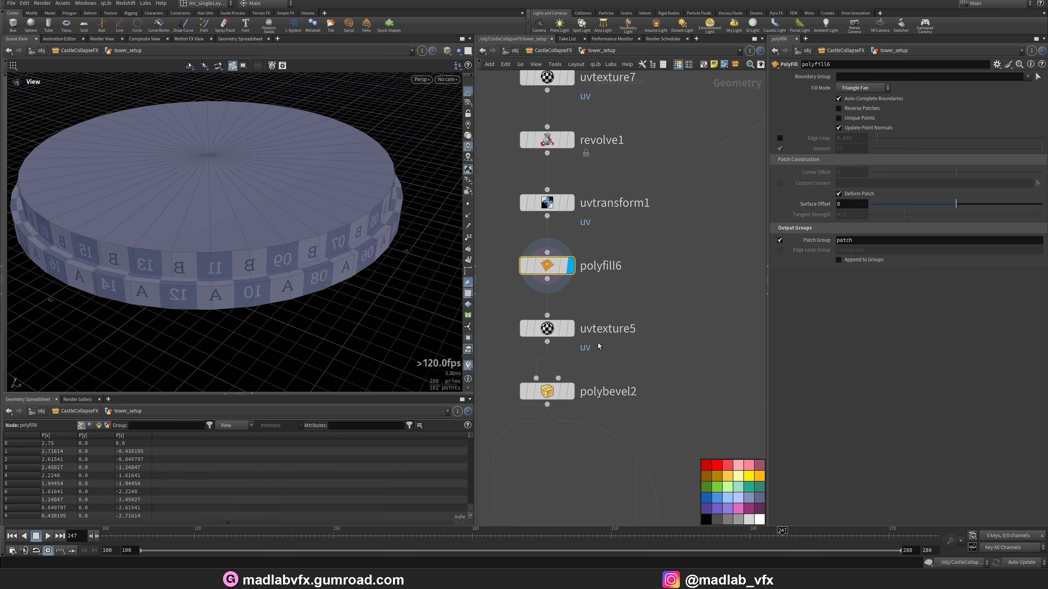
- Display uvtexture5 and polybevel2 in turn to inspect the cap UVs and the floor's bevelled edges up close
left_click(569, 329)
left_click_drag(284, 264, 352, 320)
left_click(571, 391)
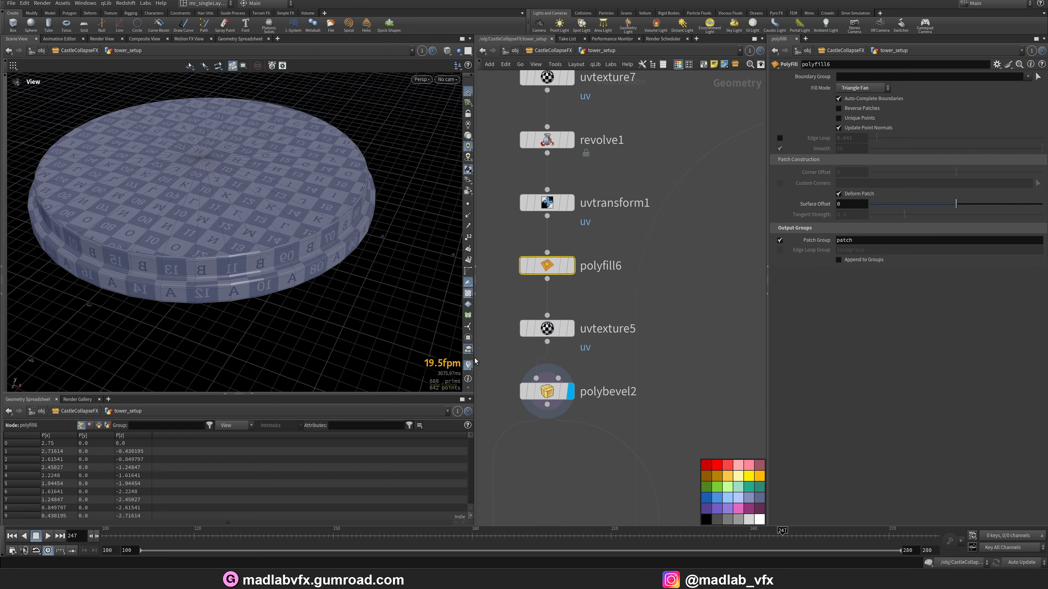
left_click(546, 391)
scroll(348, 253, "up", 5)
scroll(347, 252, "down", 4)
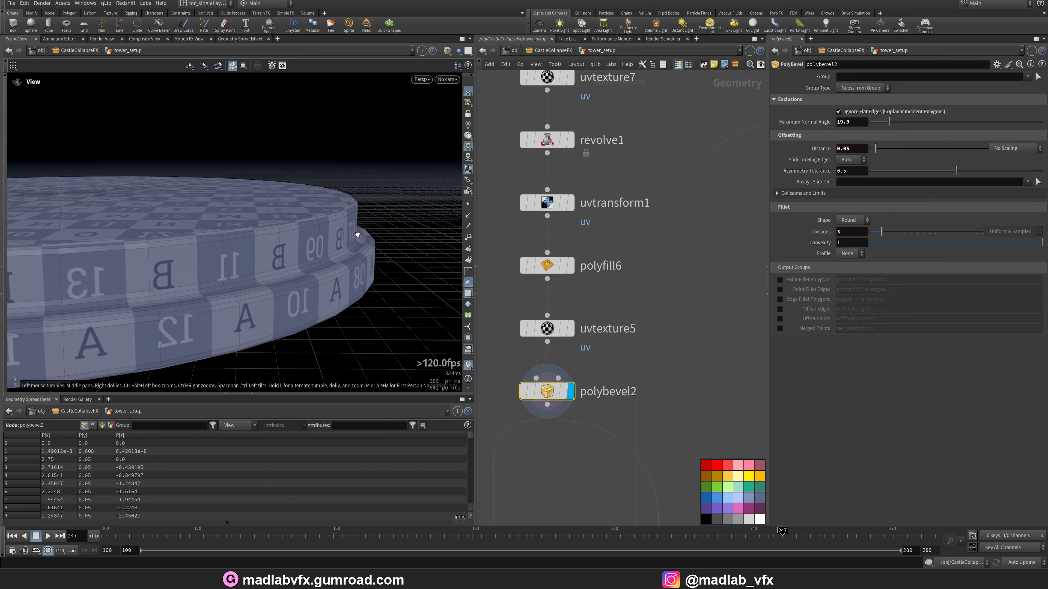
- Display reverse_normals and group_tower_floor in turn to inspect the floor's flipped faces and its primitive group
scroll(670, 392, "down", 5)
scroll(616, 289, "up", 4)
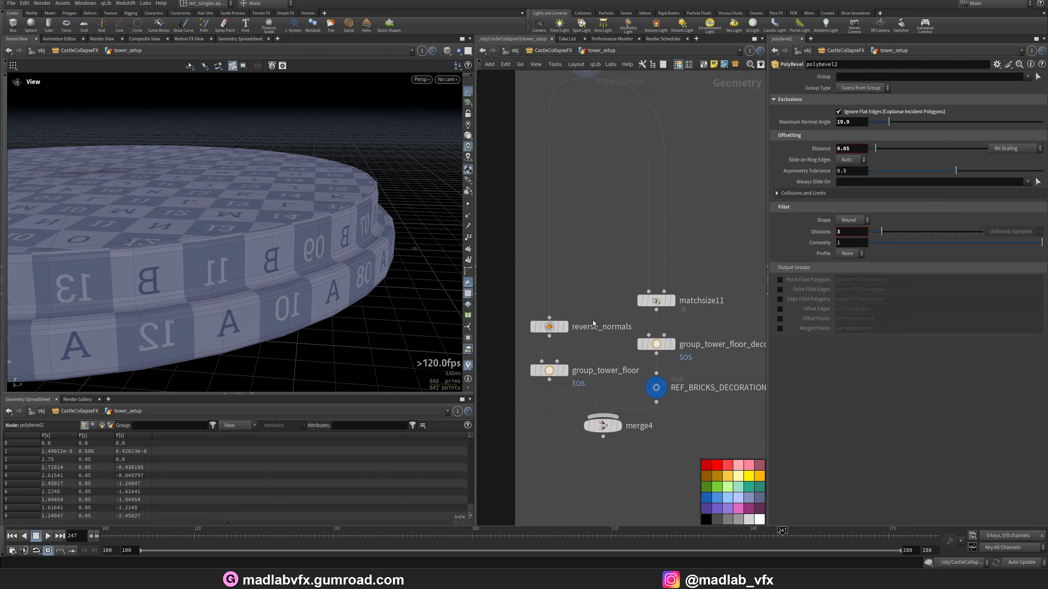
left_click(581, 311)
left_click(561, 311)
left_click_drag(223, 215, 226, 286)
scroll(281, 281, "down", 4)
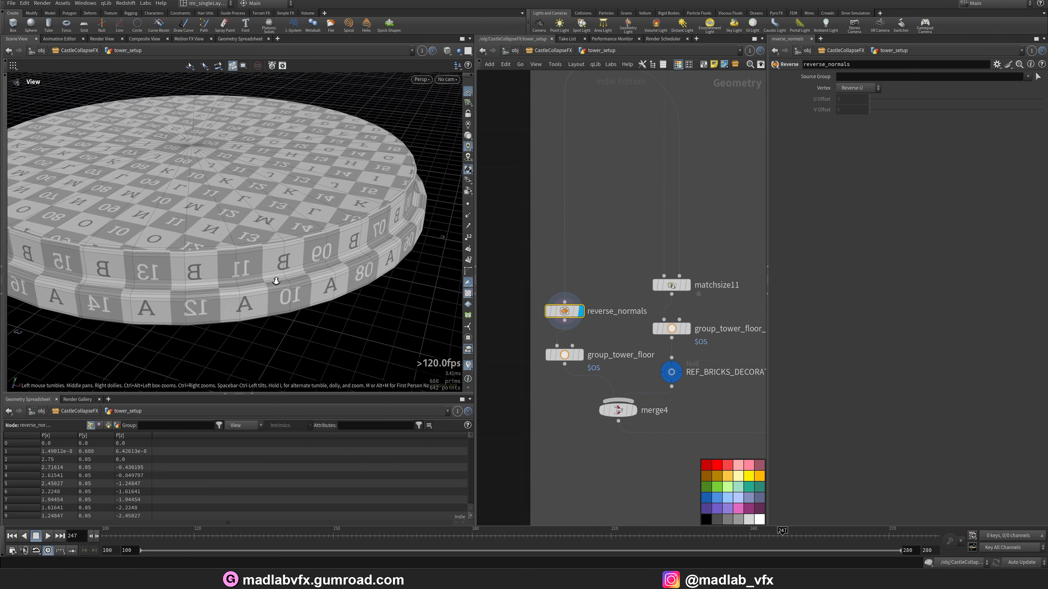
left_click(581, 357)
left_click(565, 355)
- Display matchsize11 and inspect the ring of decoration blocks and its Match Size settings
scroll(603, 248, "down", 5)
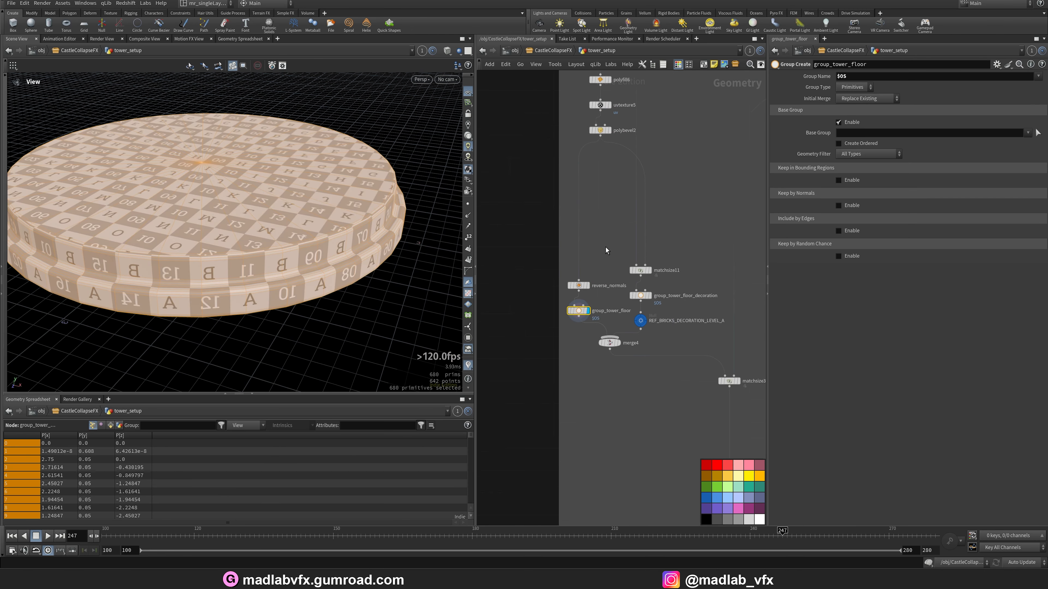
middle_click_drag(675, 166, 653, 238)
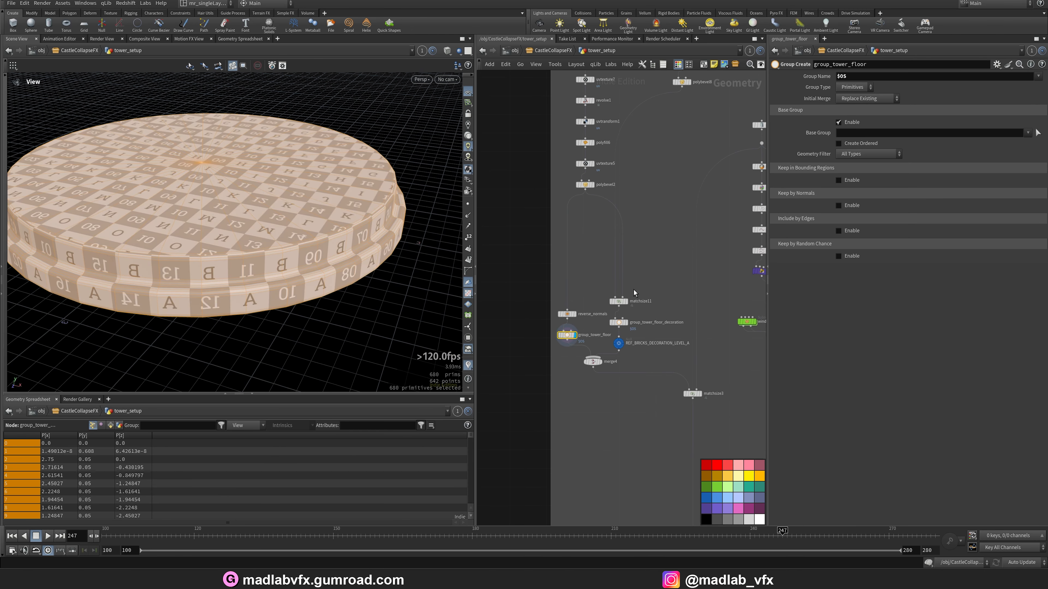
scroll(625, 357, "up", 3)
left_click(623, 340)
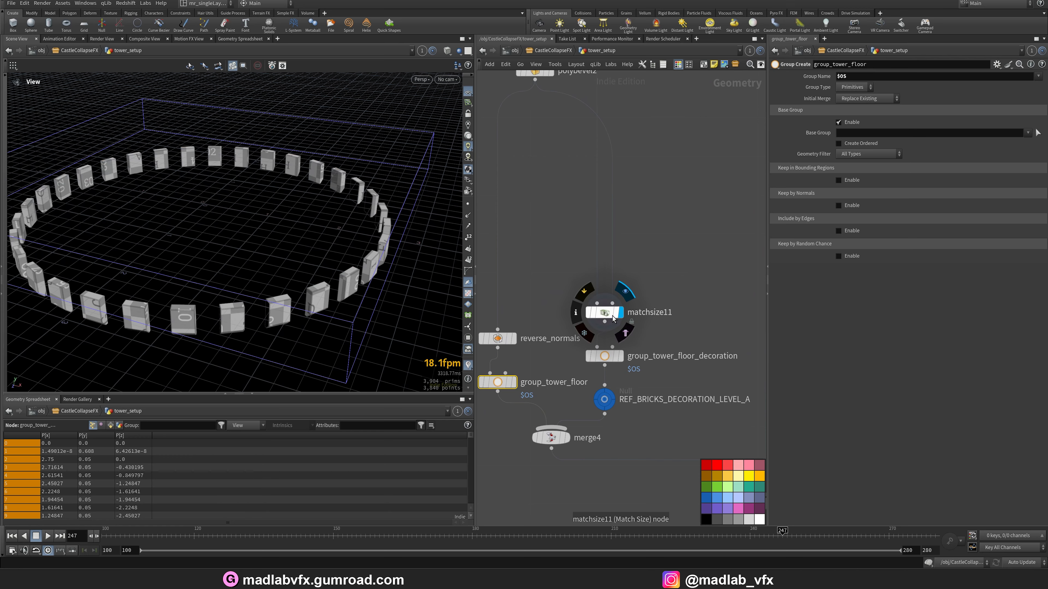
left_click(613, 319)
left_click_drag(297, 339, 318, 293)
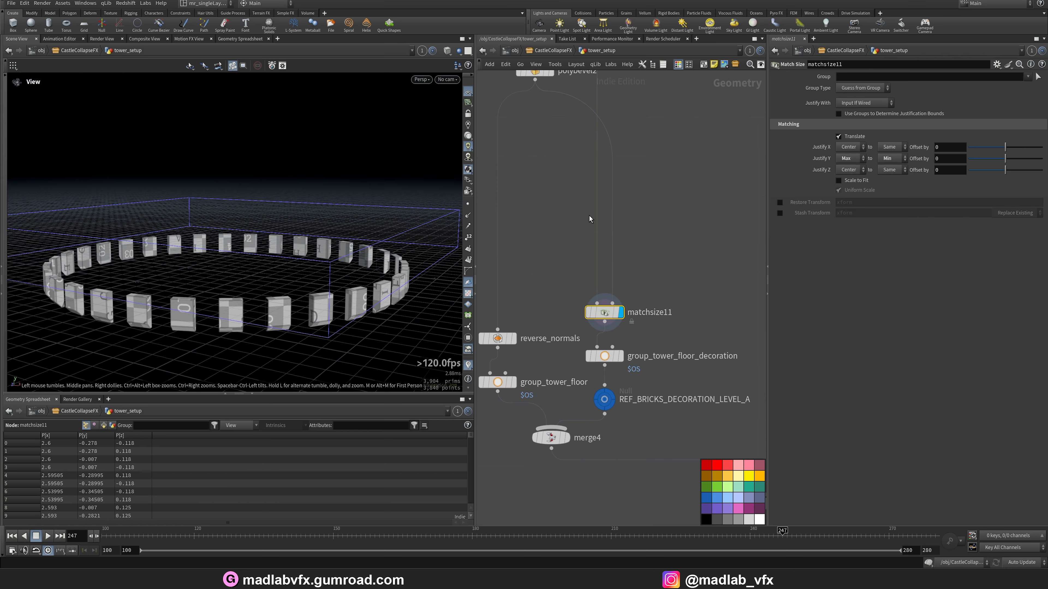
- Display polybevel2 again to view the floor geometry that the decoration blocks are matched to
scroll(590, 219, "down", 4)
middle_click_drag(590, 218, 602, 280)
scroll(591, 208, "up", 4)
left_click(575, 210)
left_click(561, 209)
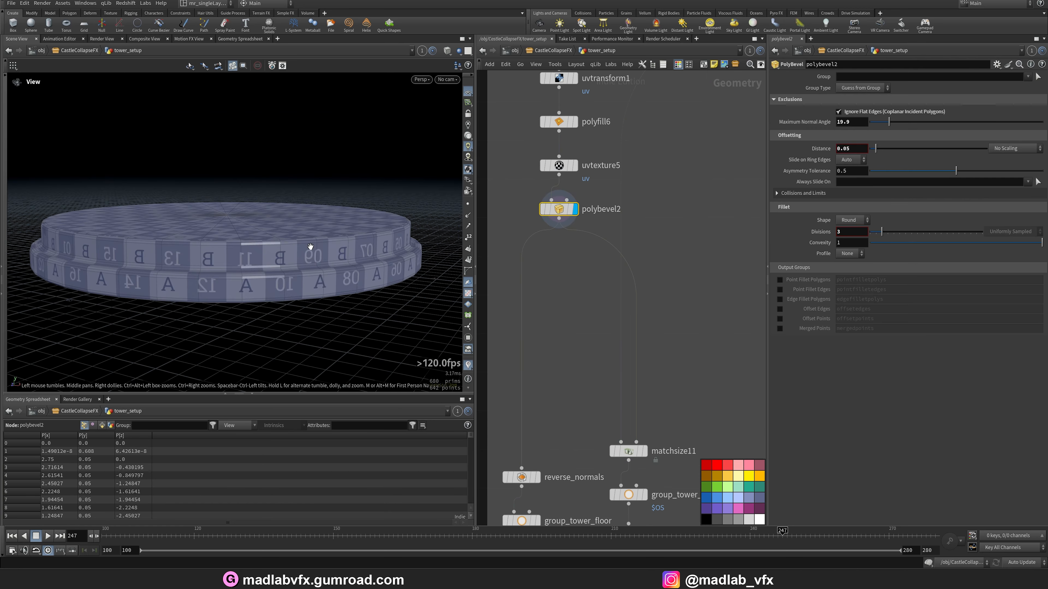
left_click_drag(310, 246, 295, 253)
- Display merge4 and inspect the tower floor merged with its decoration blocks
middle_click_drag(575, 417, 578, 198)
left_click(595, 361)
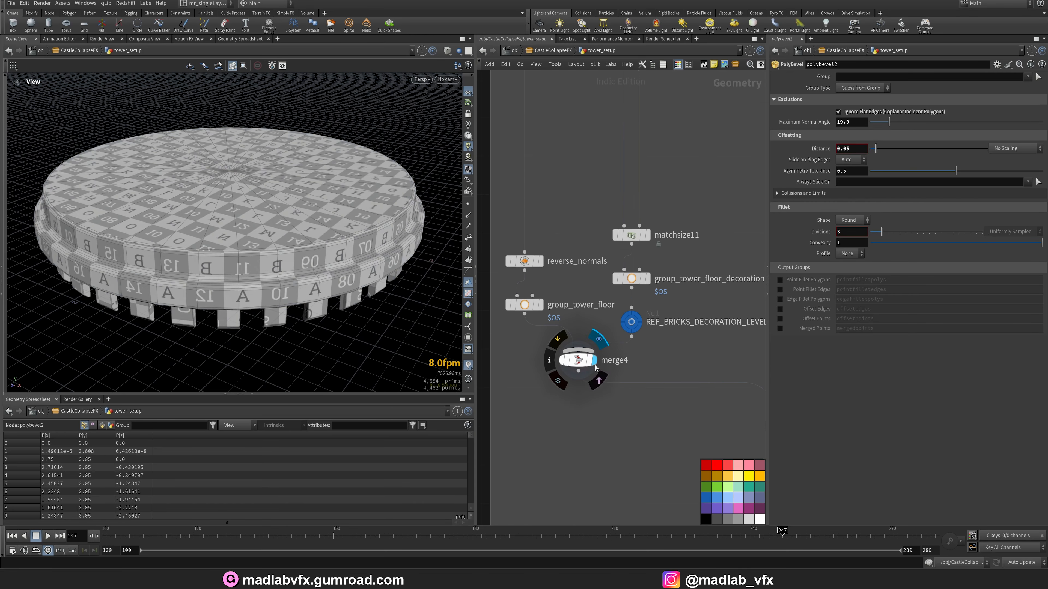
left_click(578, 361)
left_click_drag(291, 266, 249, 264)
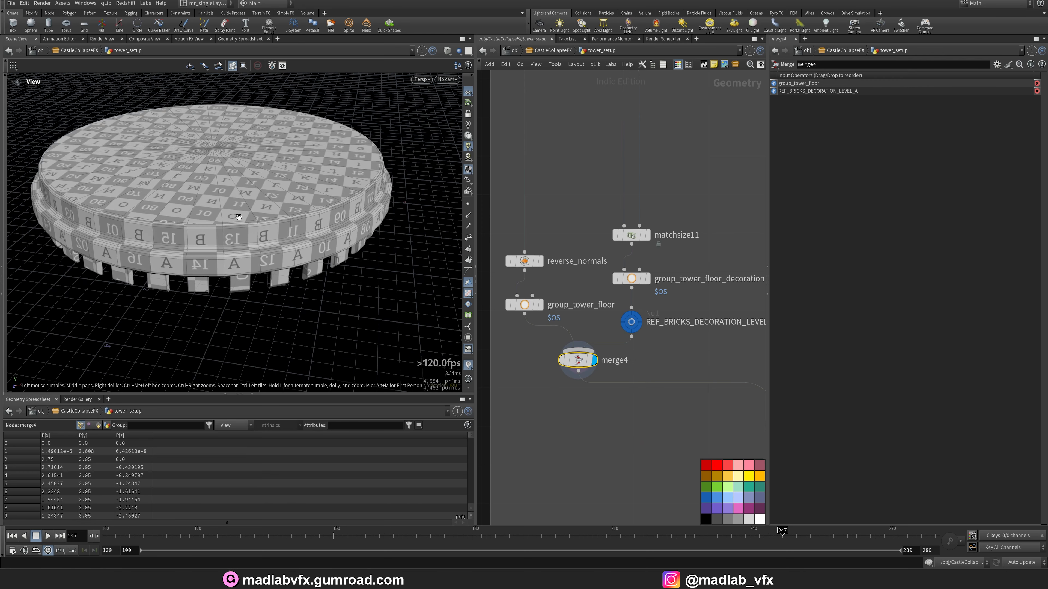
- Locate tube2 at the head of the wall branch, display it and inspect the tube
key("h")
middle_click_drag(661, 351, 646, 296)
middle_click_drag(668, 163, 662, 206)
scroll(655, 238, "up", 10)
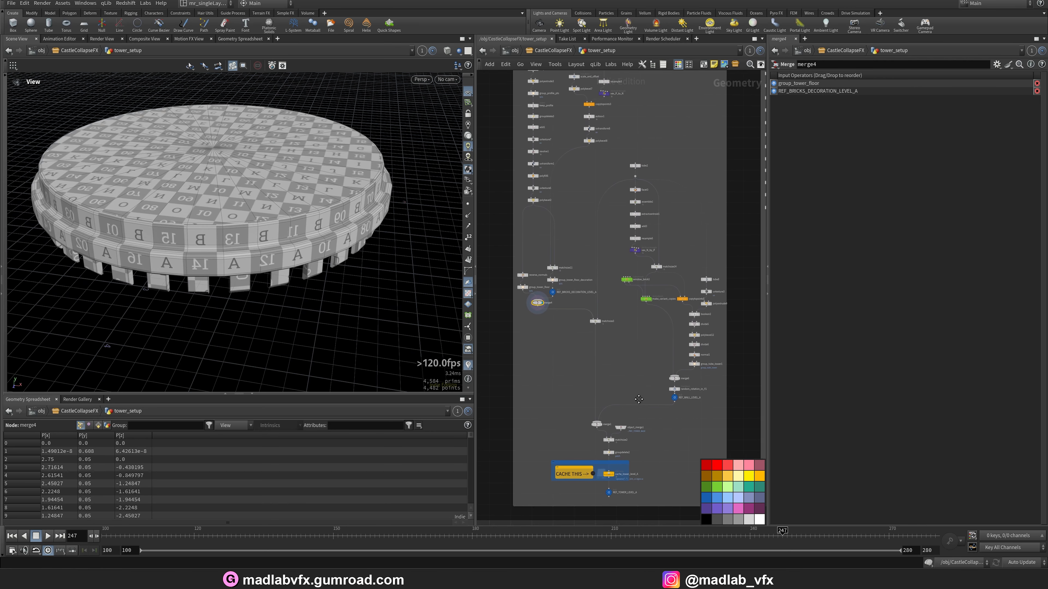
left_click(625, 323)
left_click(621, 323)
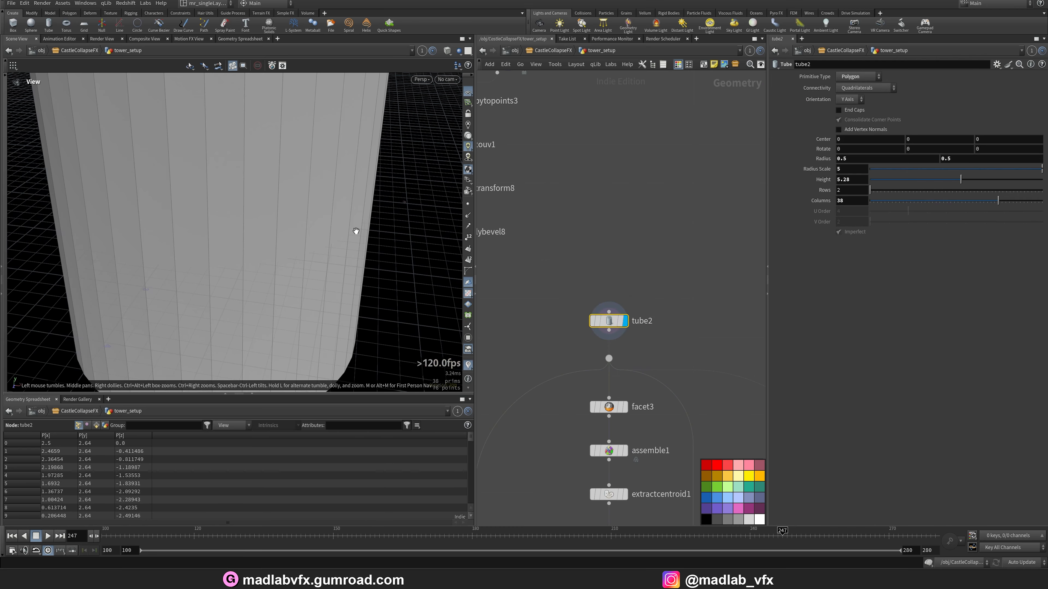
left_click_drag(356, 230, 289, 256)
scroll(685, 359, "down", 2)
- Display facet3 and inspect the tube's faces with unique points
scroll(686, 363, "down", 3)
middle_click_drag(690, 421, 635, 219)
scroll(616, 192, "up", 6)
left_click(589, 175)
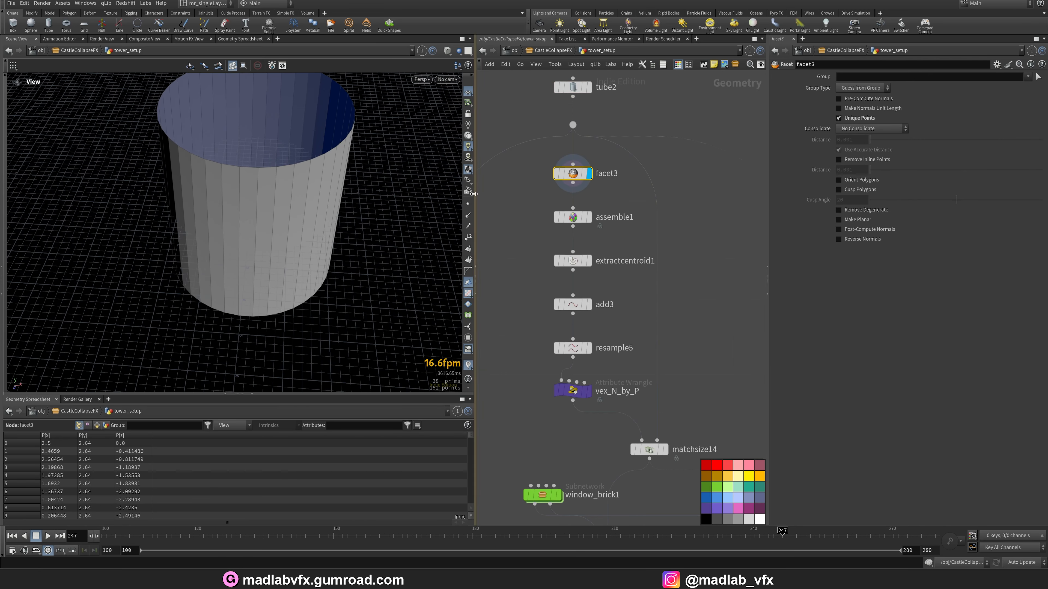
left_click_drag(317, 255, 264, 276)
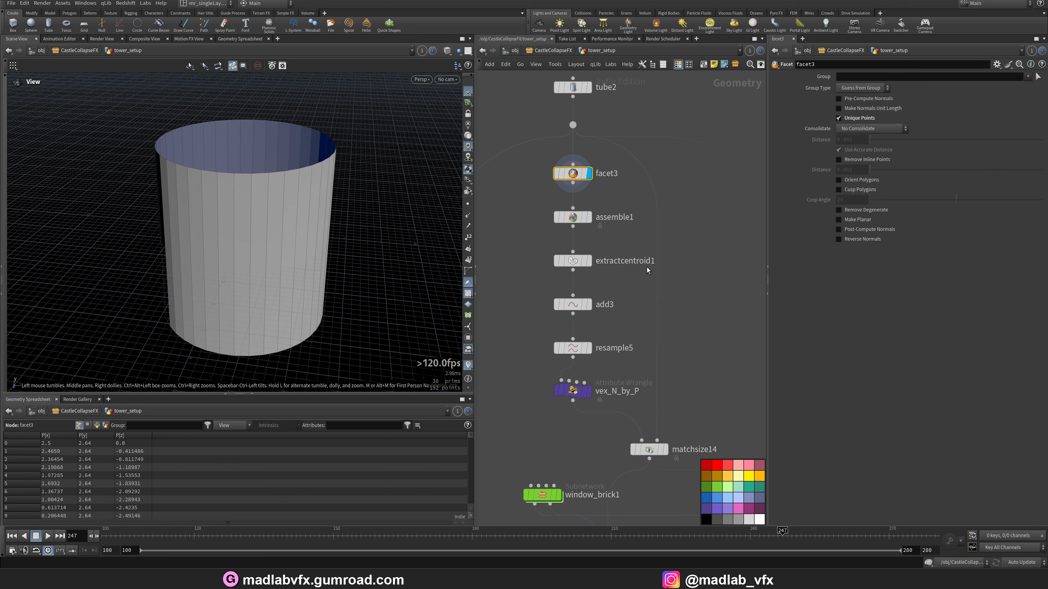
- Display assemble1 and extractcentroid1 in turn to view the packed wall pieces and their centroid points
left_click(593, 220)
left_click_drag(314, 239, 286, 224)
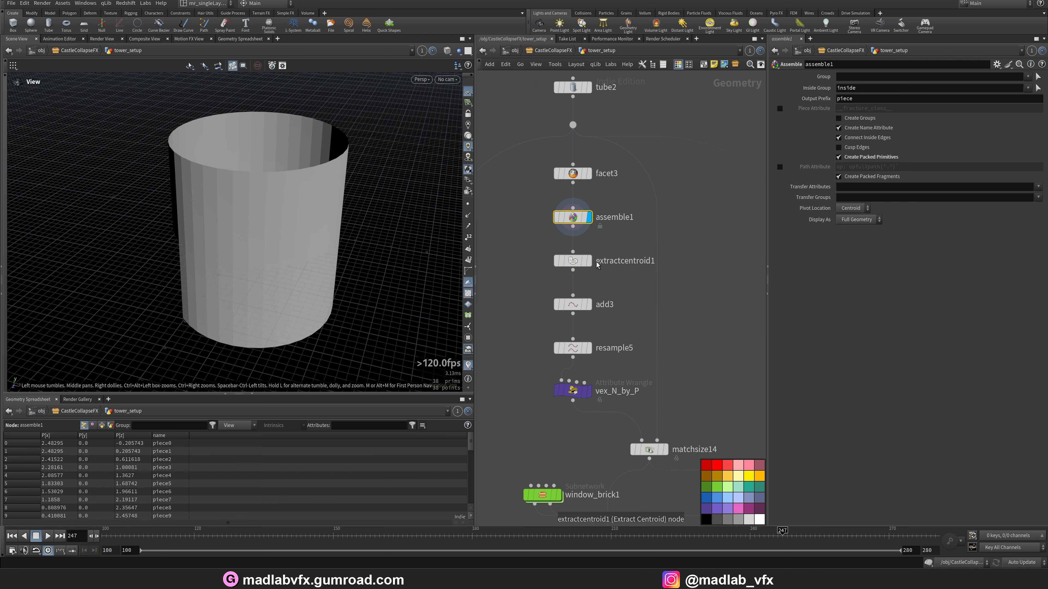
left_click(589, 262)
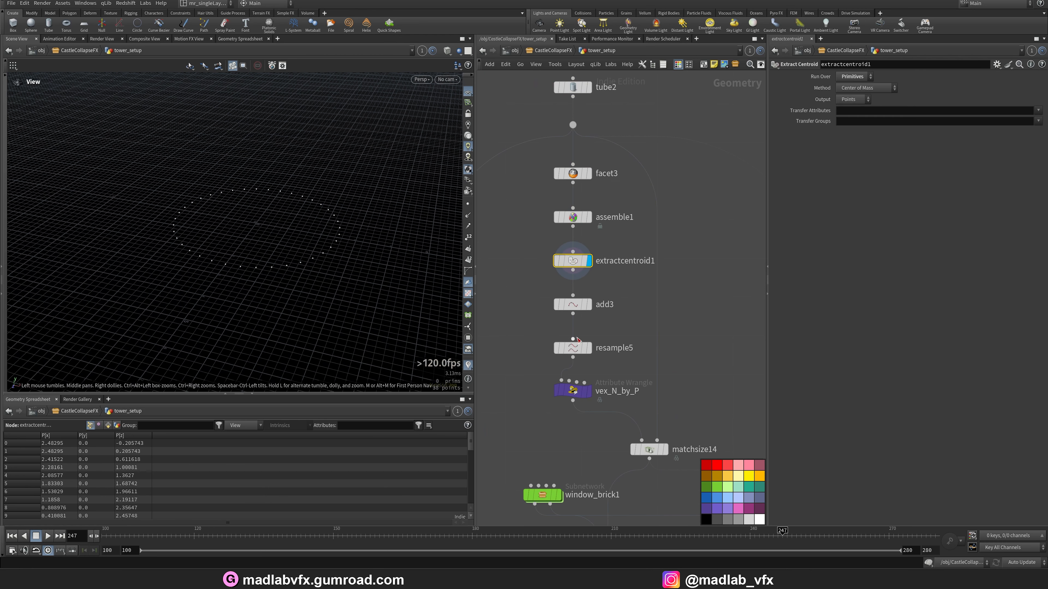
- Display add3 and inspect the closed polygon built from the centroid points
left_click(589, 306)
left_click_drag(243, 248, 272, 245)
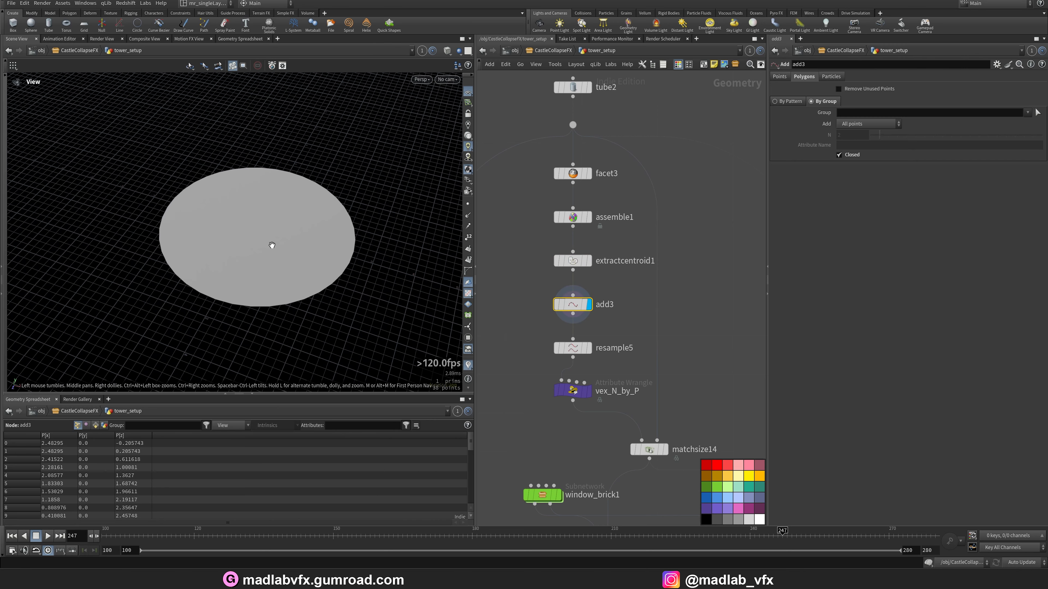
middle_click_drag(593, 354, 594, 314)
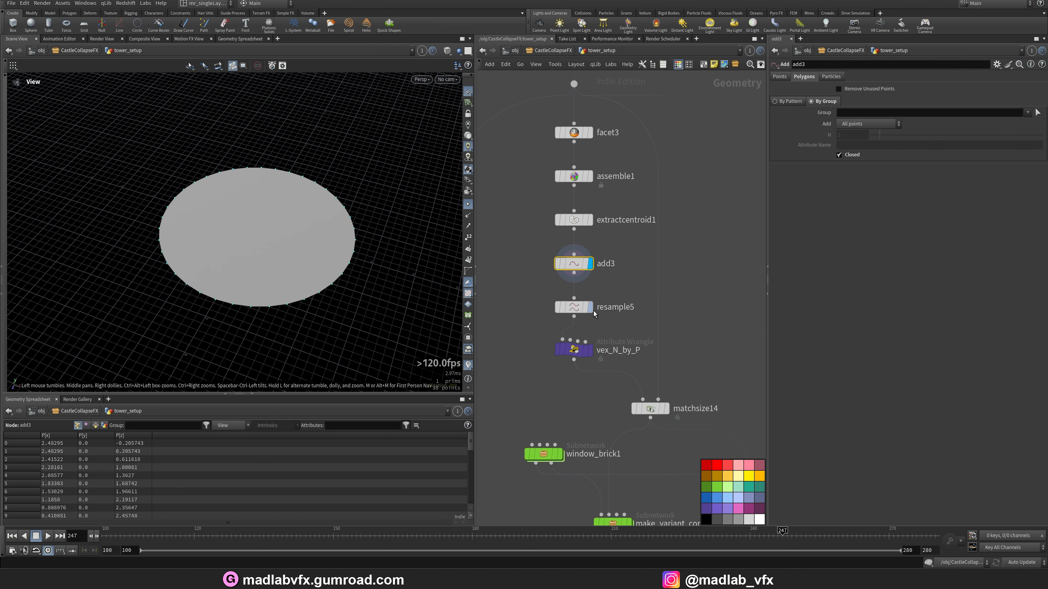
- Display resample5 and vex_N_by_P in turn to inspect the reduced polygon and the Y jitter of its points
left_click(591, 308)
left_click_drag(270, 267, 260, 246)
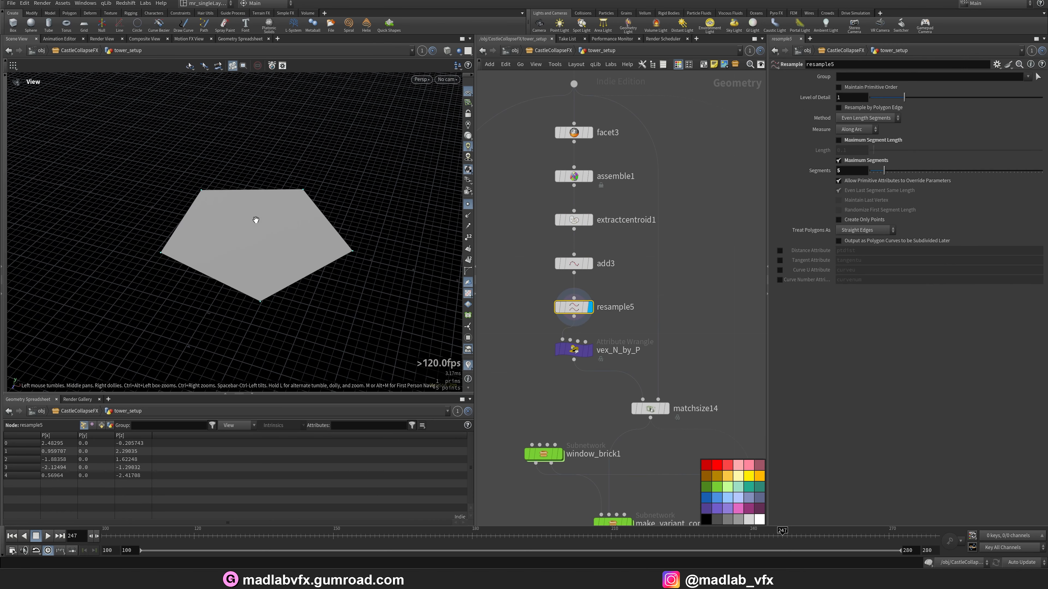
left_click(589, 349)
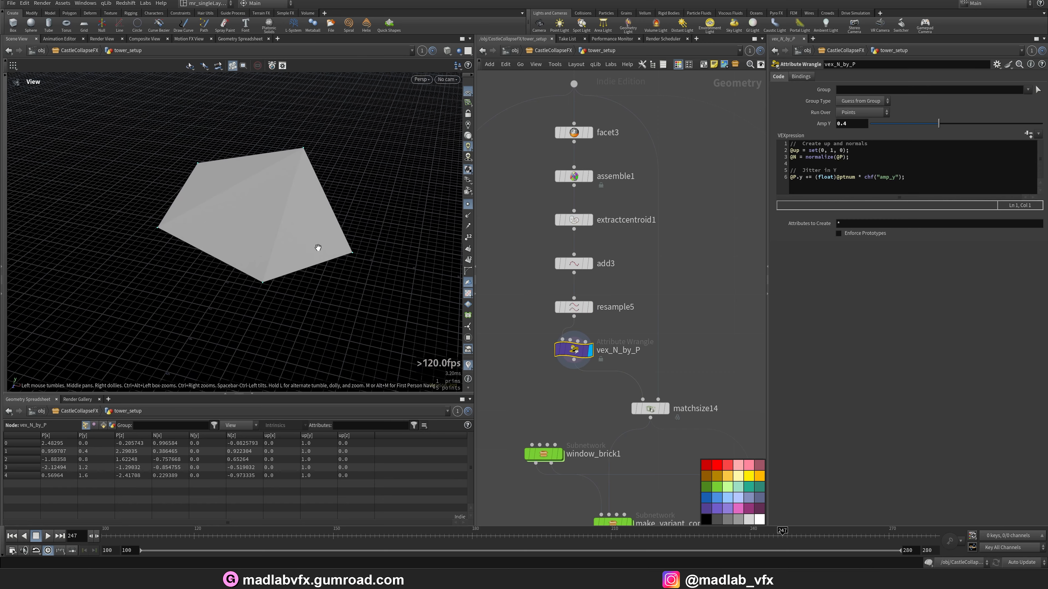
left_click_drag(318, 247, 321, 280)
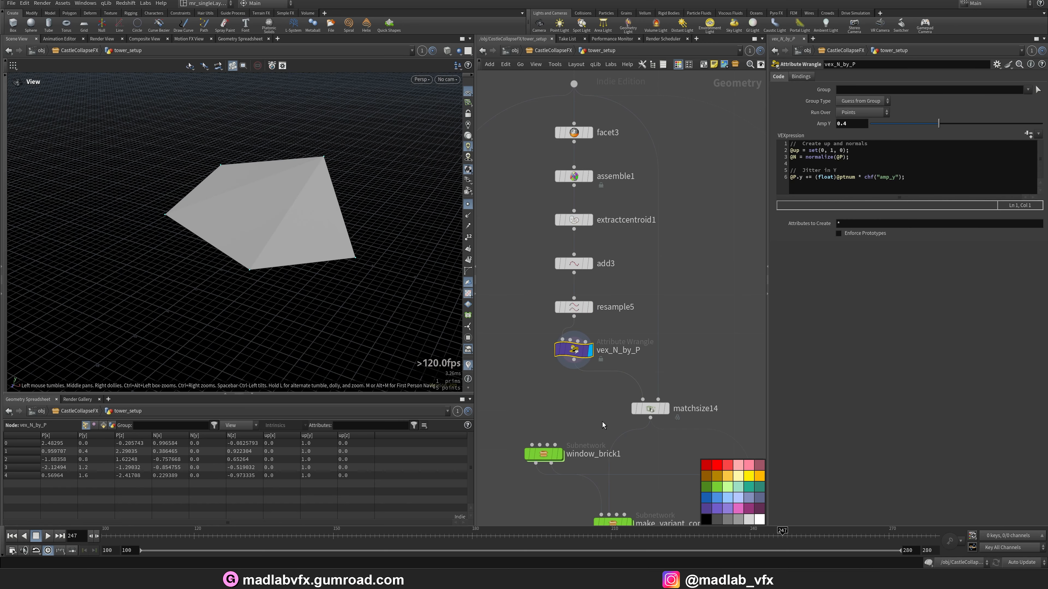
- Display matchsize14 and make_variant_copies in turn to inspect the placement points and the window frames copied onto them
middle_click_drag(602, 425, 625, 340)
left_click(630, 323)
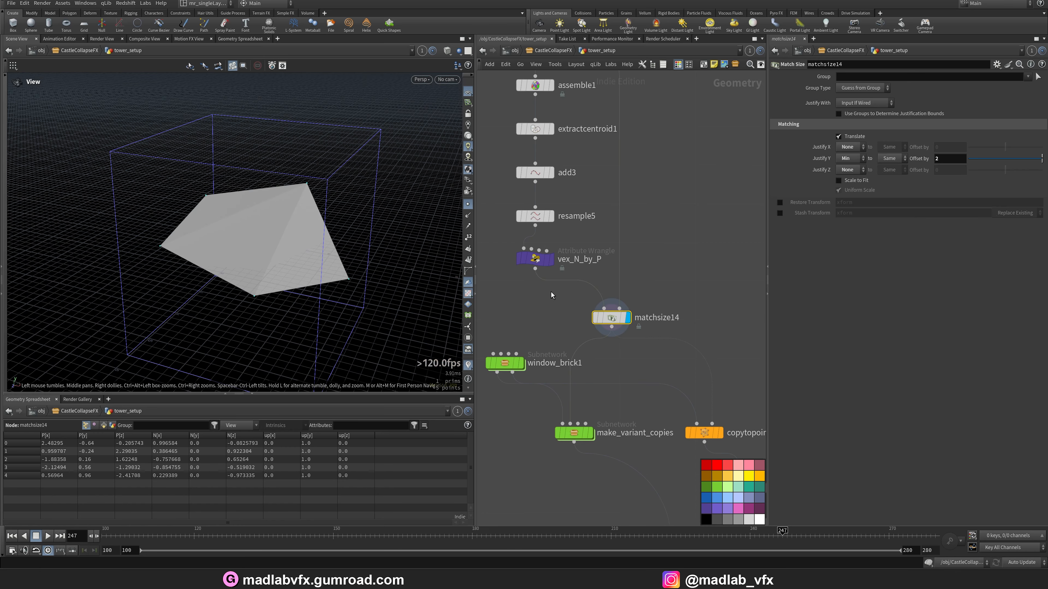
scroll(615, 379, "down", 3)
scroll(614, 376, "up", 3)
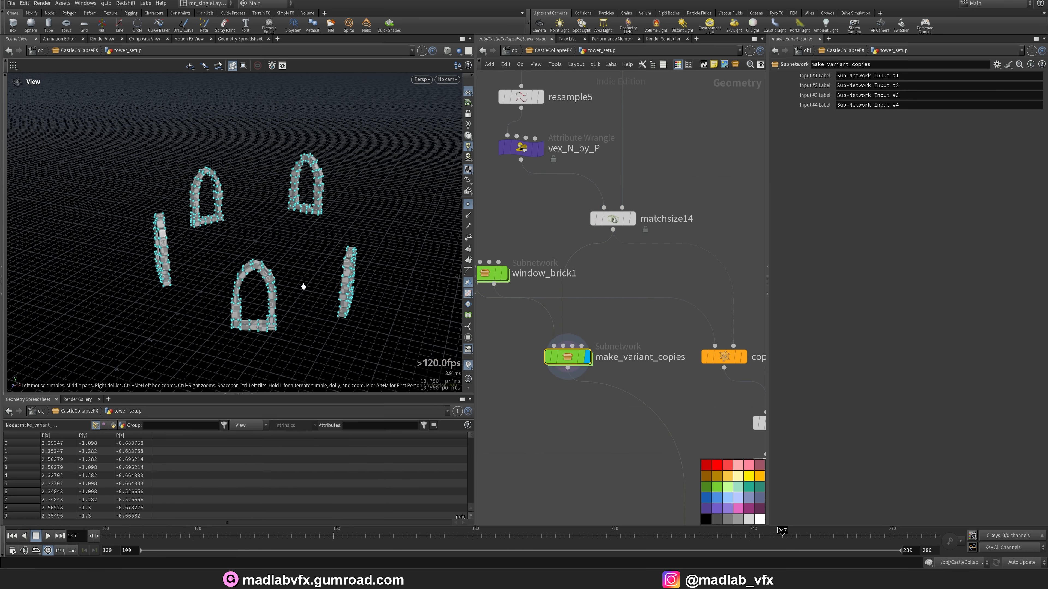
left_click_drag(303, 285, 264, 268)
middle_click_drag(515, 347, 574, 349)
scroll(580, 277, "down", 3)
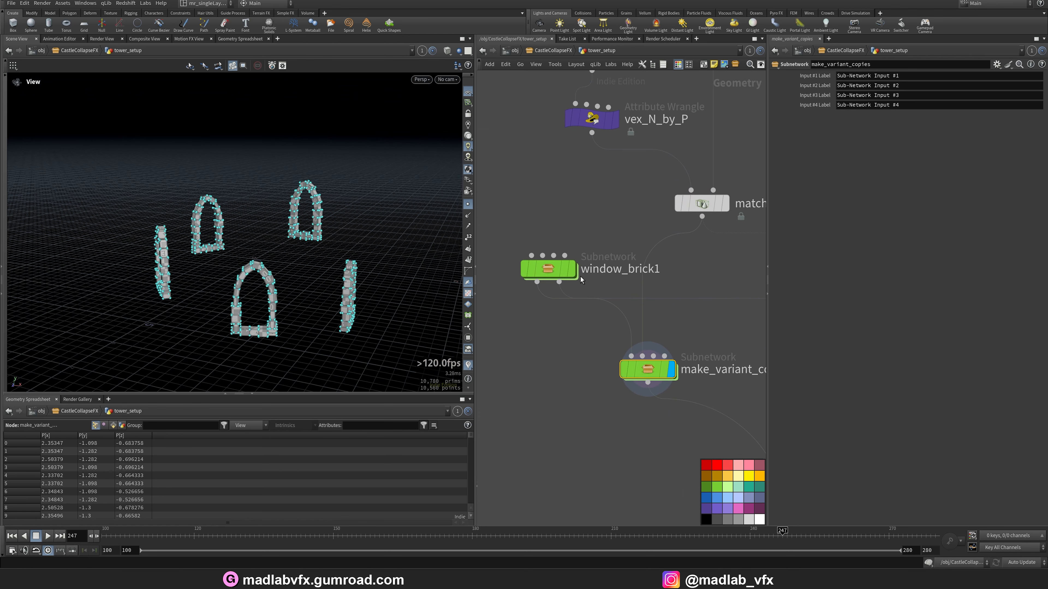
- Enter the window_brick1 subnetwork and display circle1 at the head of its chain
scroll(566, 327, "up", 2)
scroll(565, 327, "up", 1)
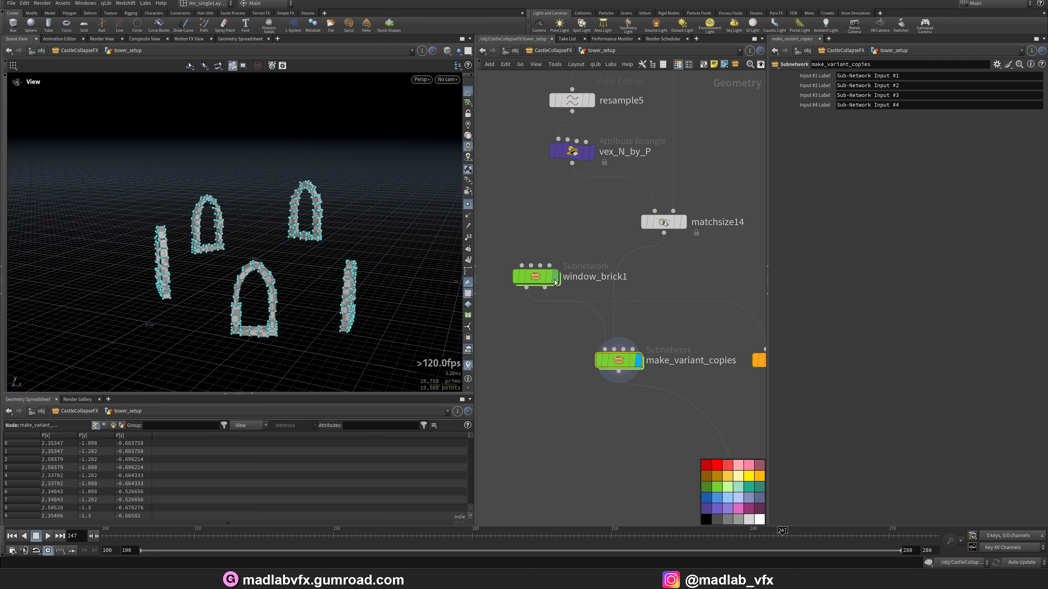
left_click(554, 276)
double_click(543, 277)
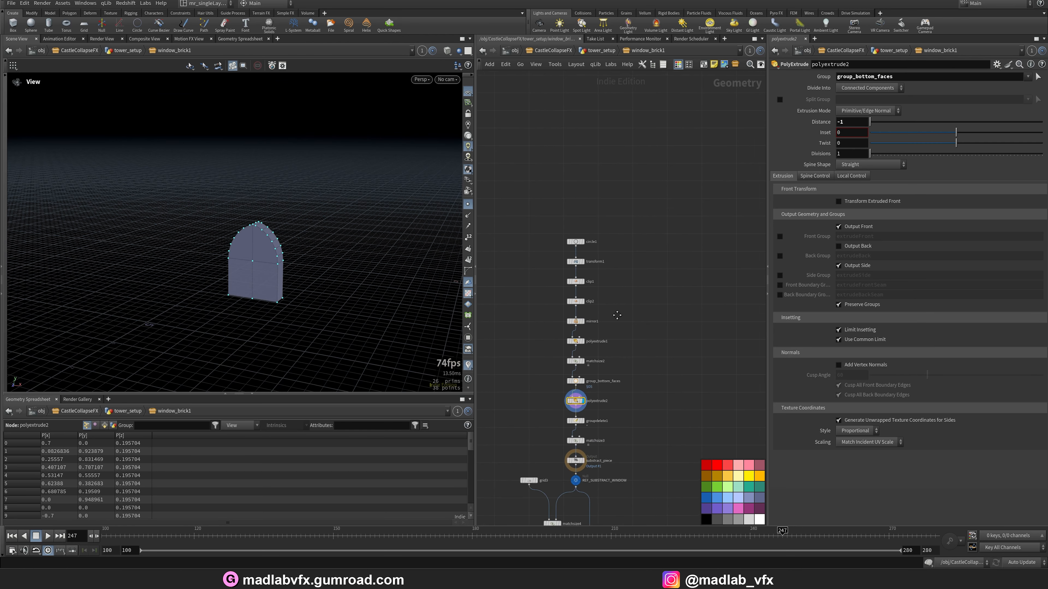
scroll(620, 269, "up", 3)
left_click(608, 211)
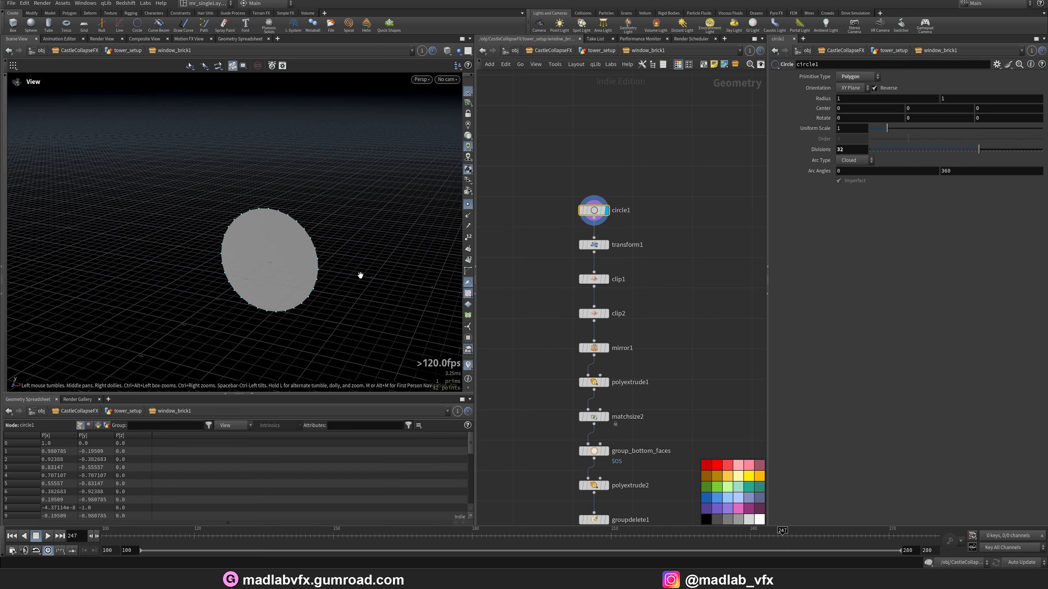
- Display transform1, clip1 and clip2 in turn to inspect how the circle is shifted and clipped
left_click(608, 246)
left_click_drag(236, 283, 414, 301)
left_click(607, 280)
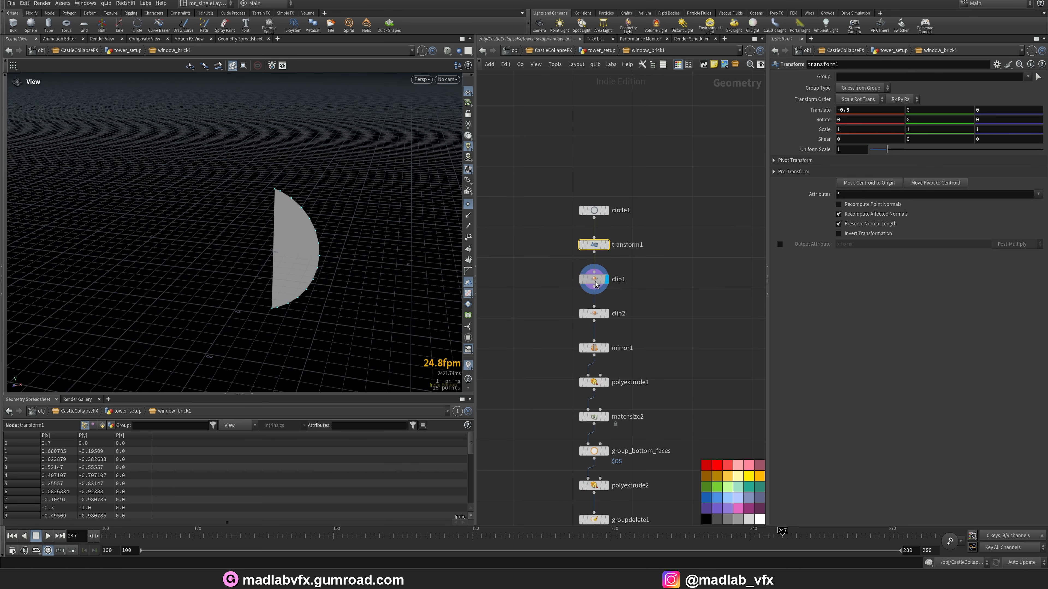
left_click_drag(259, 263, 256, 280)
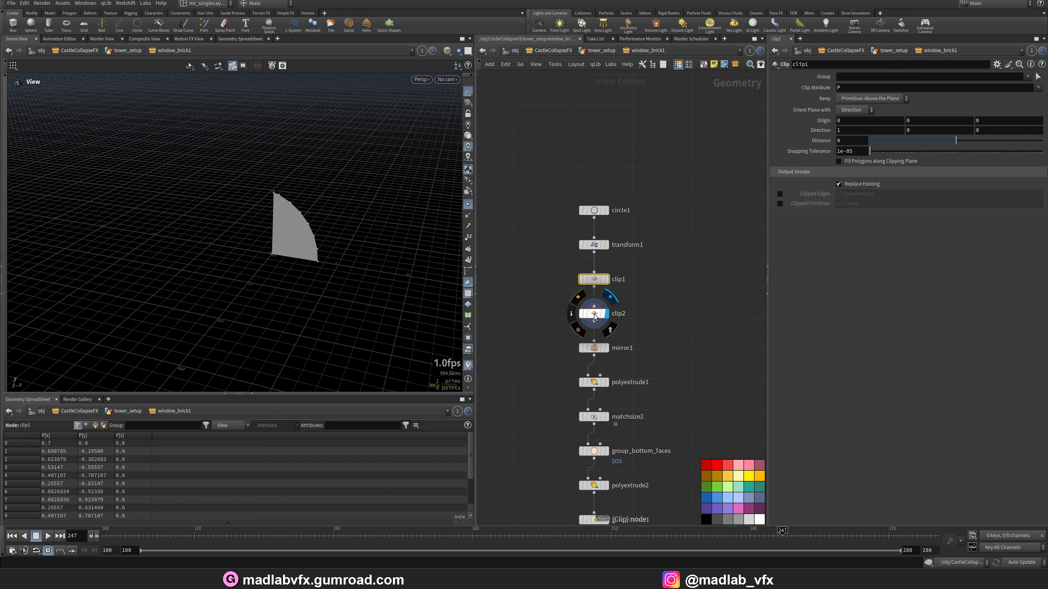
- Display mirror1 and polyextrude1 in turn to inspect the mirrored arch shape and its extrusion
middle_click_drag(671, 356, 667, 313)
left_click(588, 308)
left_click_drag(269, 250, 300, 230)
scroll(271, 271, "up", 4)
left_click(599, 339)
- Display matchsize2 and inspect the extruded arch's alignment to the origin from several angles
middle_click_drag(623, 381, 620, 332)
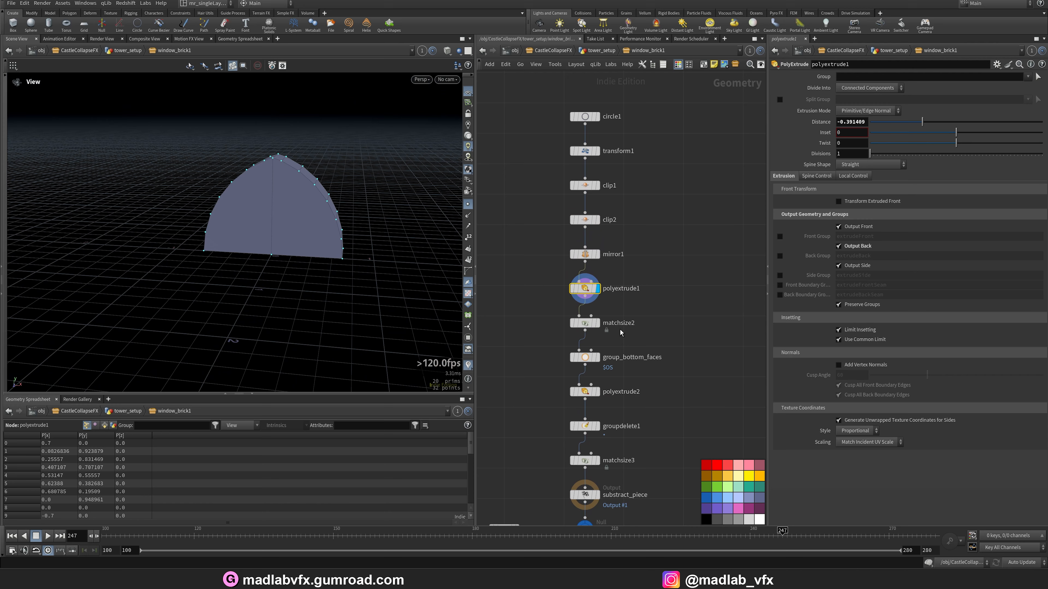
left_click(600, 326)
left_click_drag(315, 252, 357, 288)
middle_click_drag(568, 329, 574, 307)
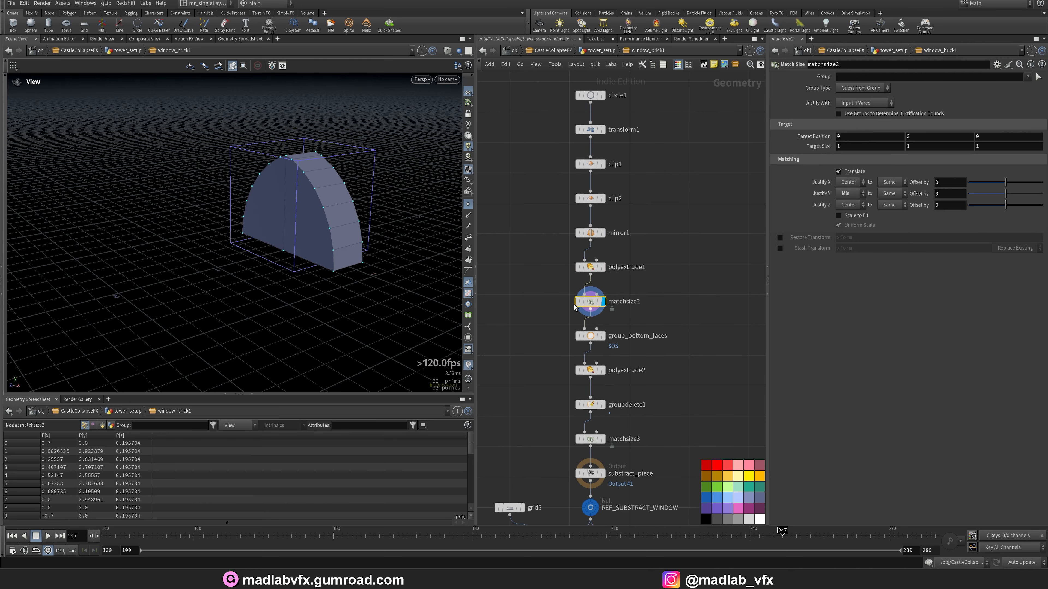
left_click_drag(429, 285, 298, 293)
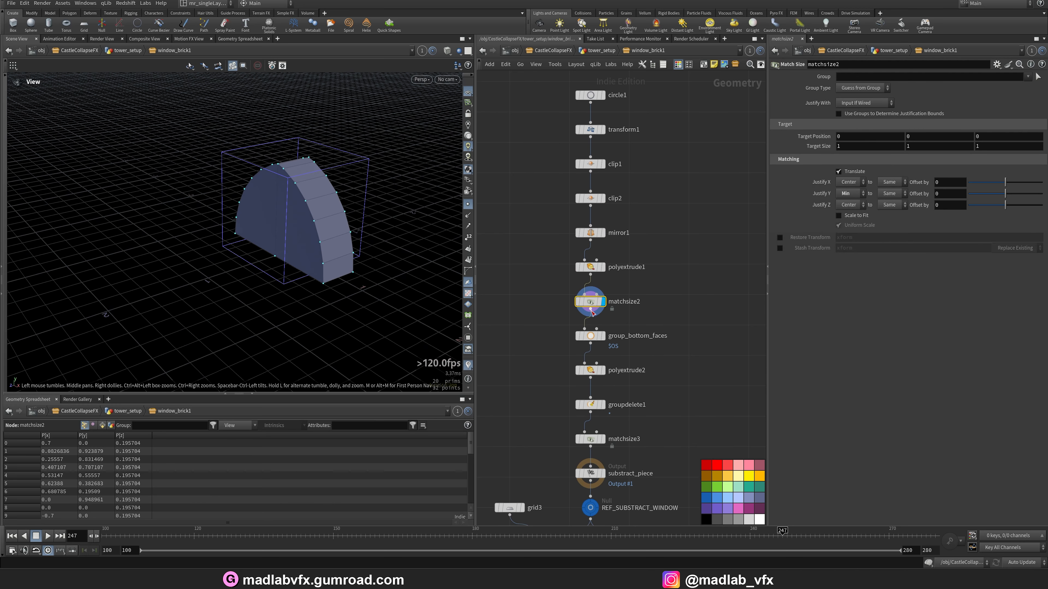
- Display group_bottom_faces and polyextrude2 in turn to inspect the grouped faces and the arch's downward extension
scroll(616, 339, "up", 2)
left_click(599, 335)
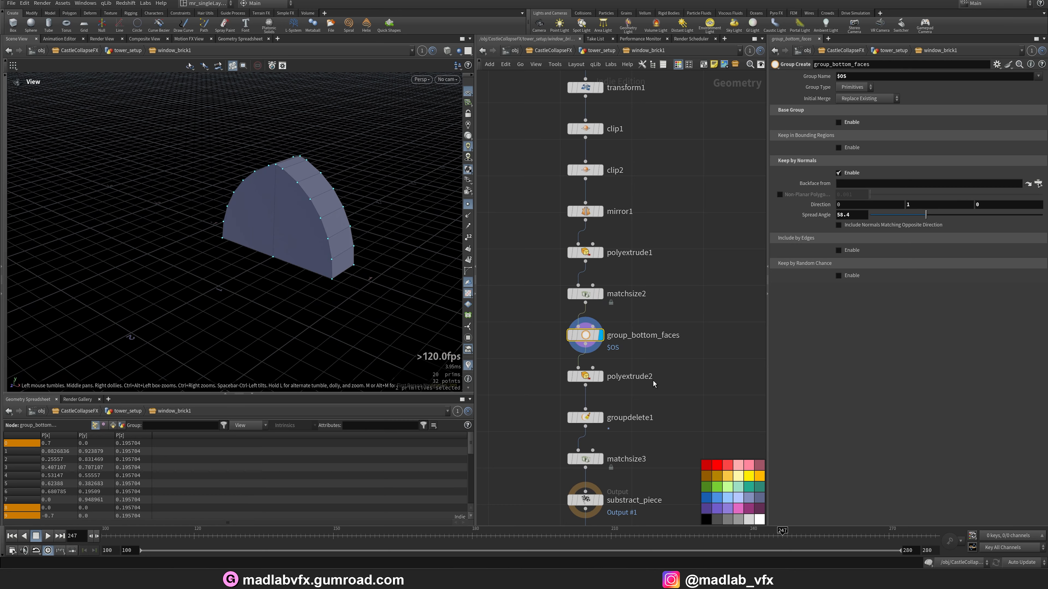
middle_click_drag(653, 380, 648, 315)
left_click(597, 313)
mouse_move(303, 307)
left_mouse_down()
mouse_move(327, 238)
mouse_move(302, 243)
mouse_move(264, 280)
mouse_move(298, 321)
left_mouse_up()
- Display groupdelete1 and REF_SUBSTRACT_WINDOW in turn to inspect the finished window subtraction volume
left_click(600, 354)
middle_click_drag(639, 436, 627, 326)
left_click(594, 326)
left_click_drag(450, 281, 300, 280)
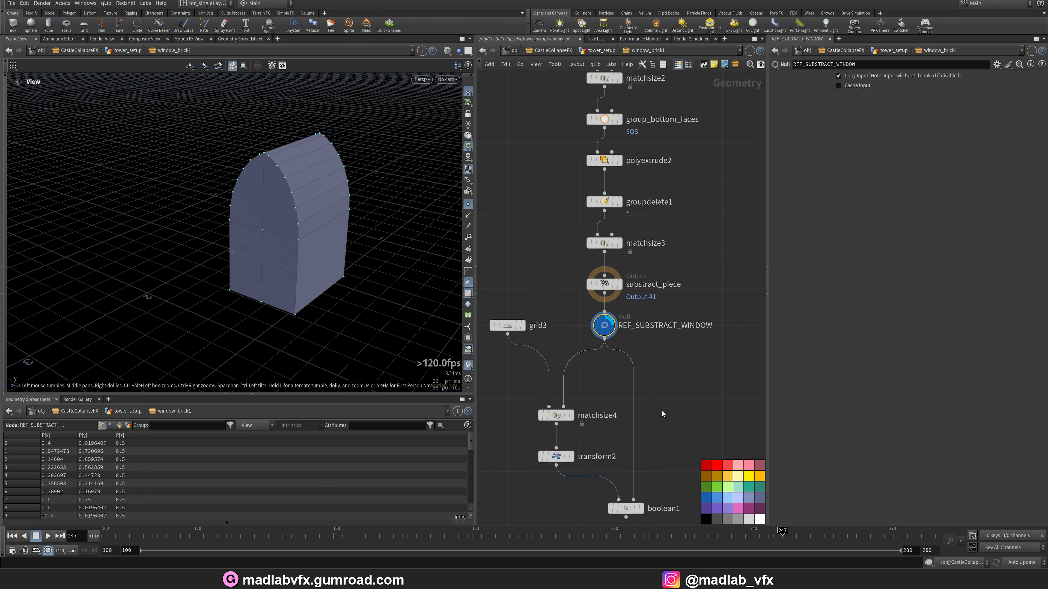
- Display grid3 and matchsize4 in turn to inspect the grid and its fit to the window volume
middle_click_drag(662, 410, 670, 367)
left_click(523, 284)
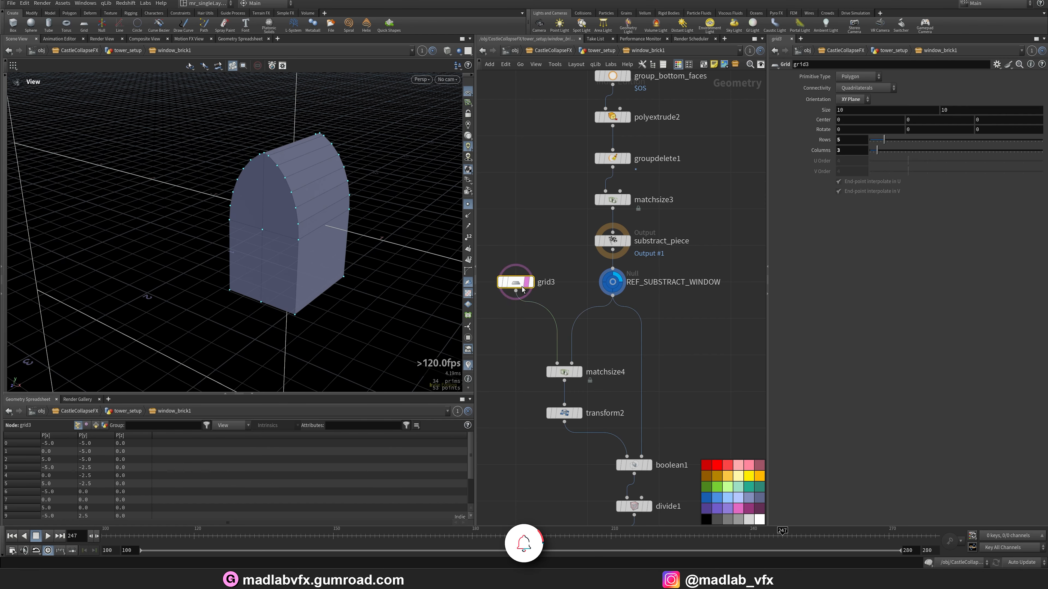
left_click(533, 286)
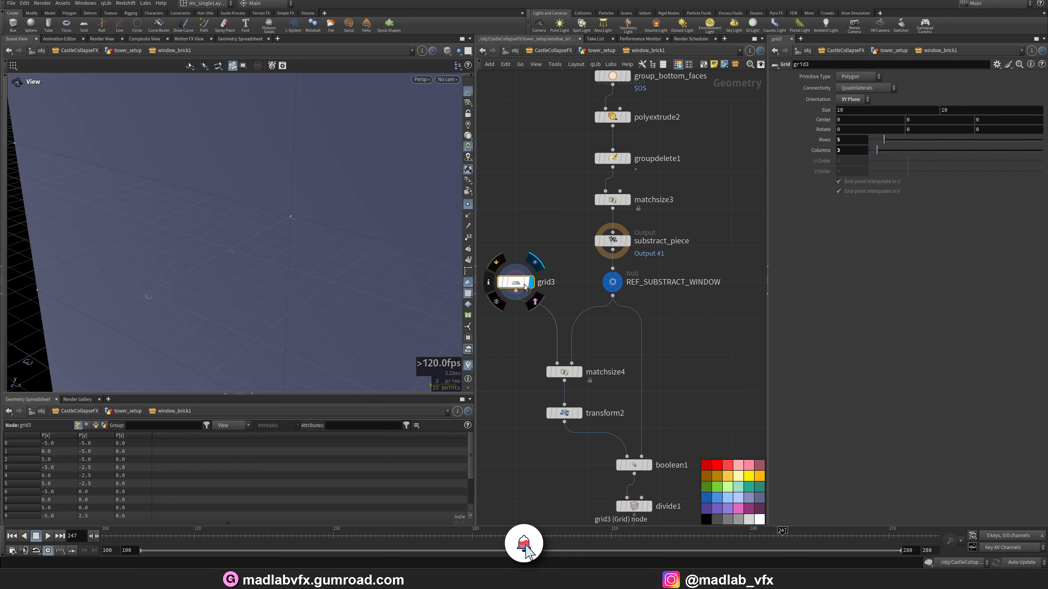
left_click(580, 372)
left_click_drag(288, 294, 276, 192)
- Display transform2 and boolean1 in turn to inspect the enlarged grid and the window shape cut from it
middle_click_drag(664, 414, 667, 342)
scroll(667, 342, "up", 2)
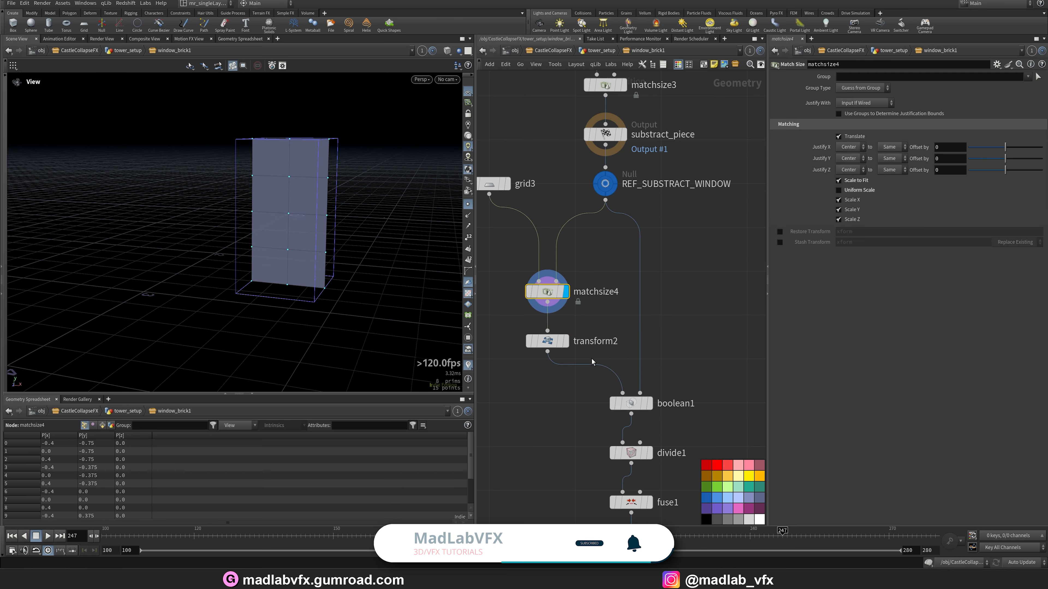
left_click(565, 341)
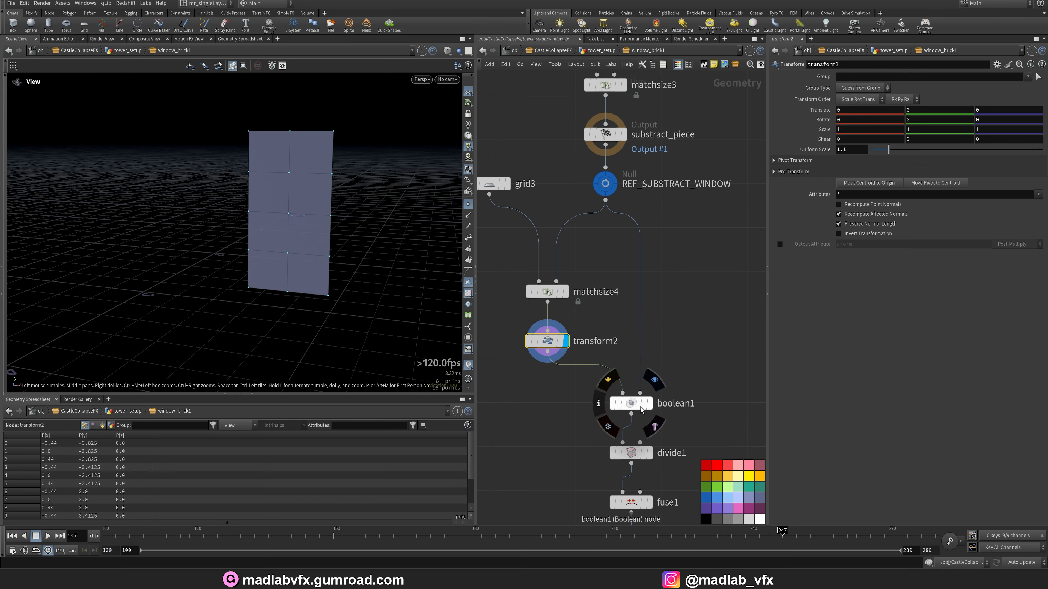
left_click(627, 406)
left_click_drag(287, 253, 503, 380)
- Display divide1 and fuse1 in turn to inspect the flat window shape's merged face and fused points
middle_click_drag(655, 457, 633, 363)
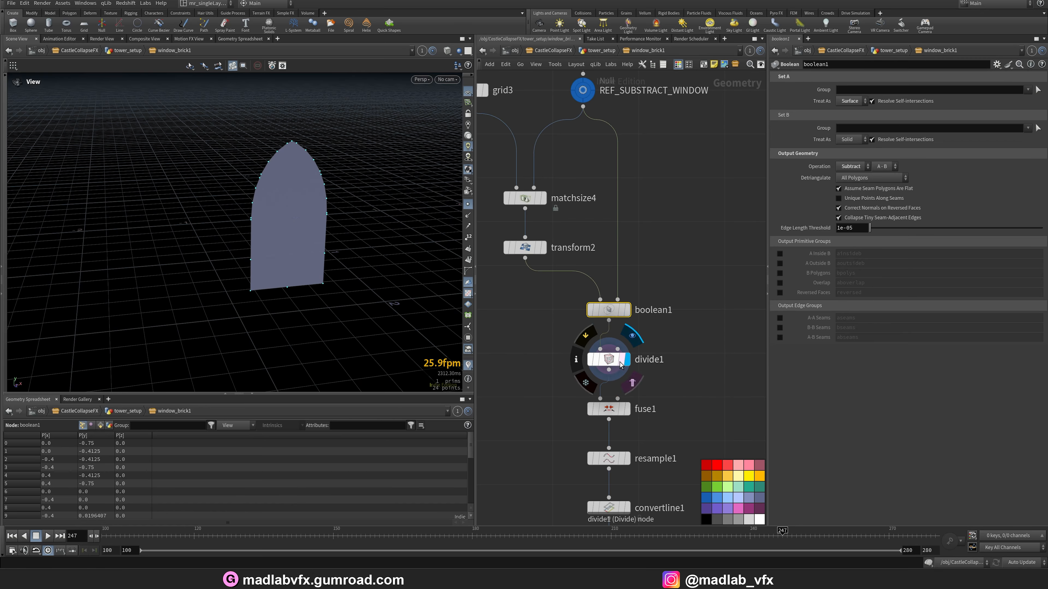
left_click(620, 363)
left_click_drag(281, 203, 266, 245)
scroll(293, 206, "up", 3)
middle_click_drag(684, 390, 669, 353)
left_click(613, 373)
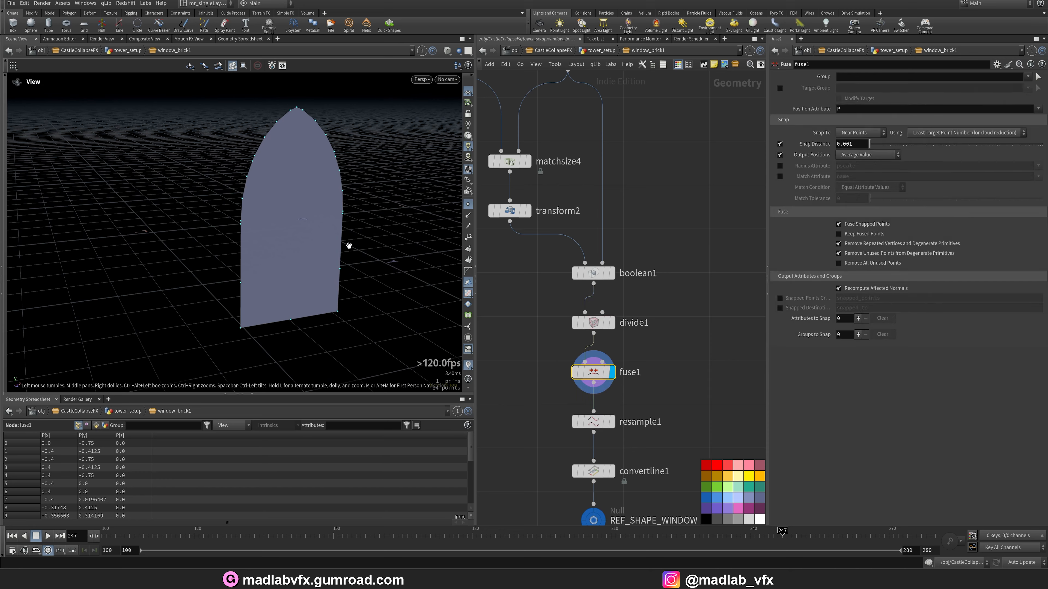
left_click_drag(349, 246, 298, 268)
- Display resample1 and convertline1 in turn to inspect the resampled window shape and its line outline
middle_click_drag(626, 419, 625, 356)
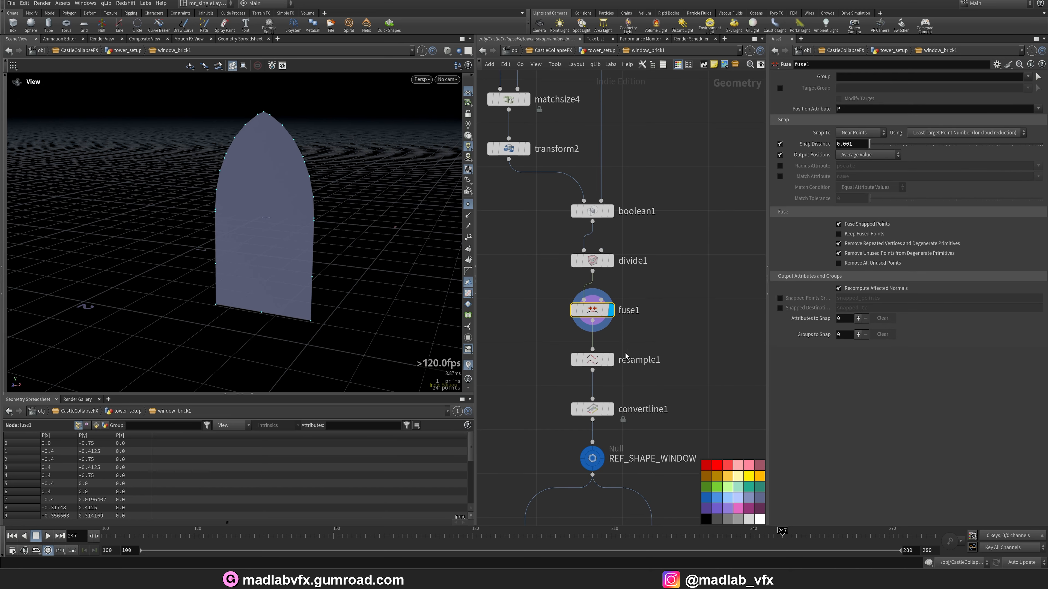
left_click(611, 362)
left_click_drag(287, 199, 307, 201)
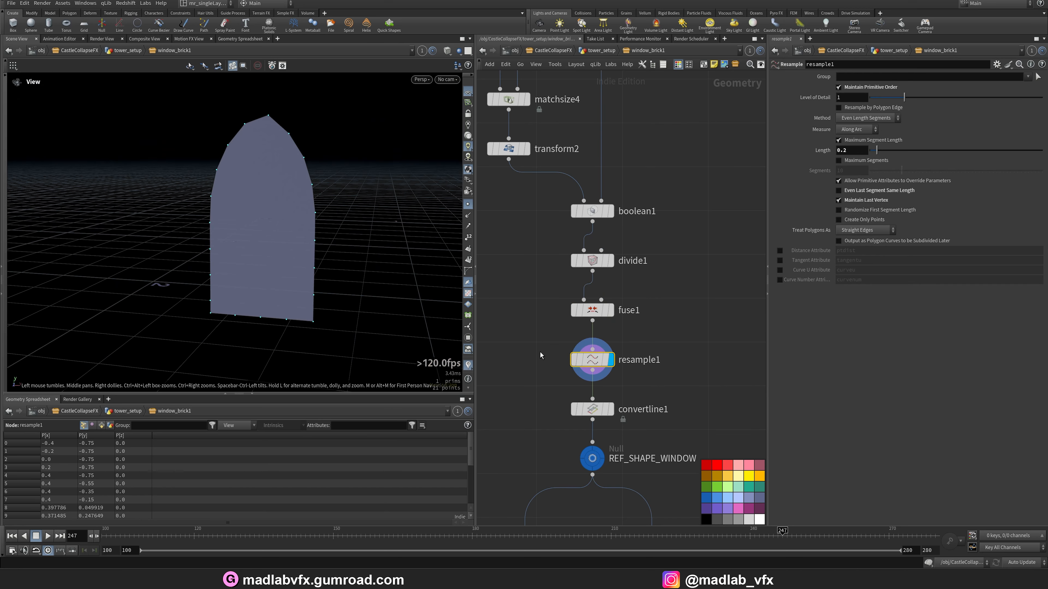
left_click(611, 409)
left_click_drag(321, 276, 304, 291)
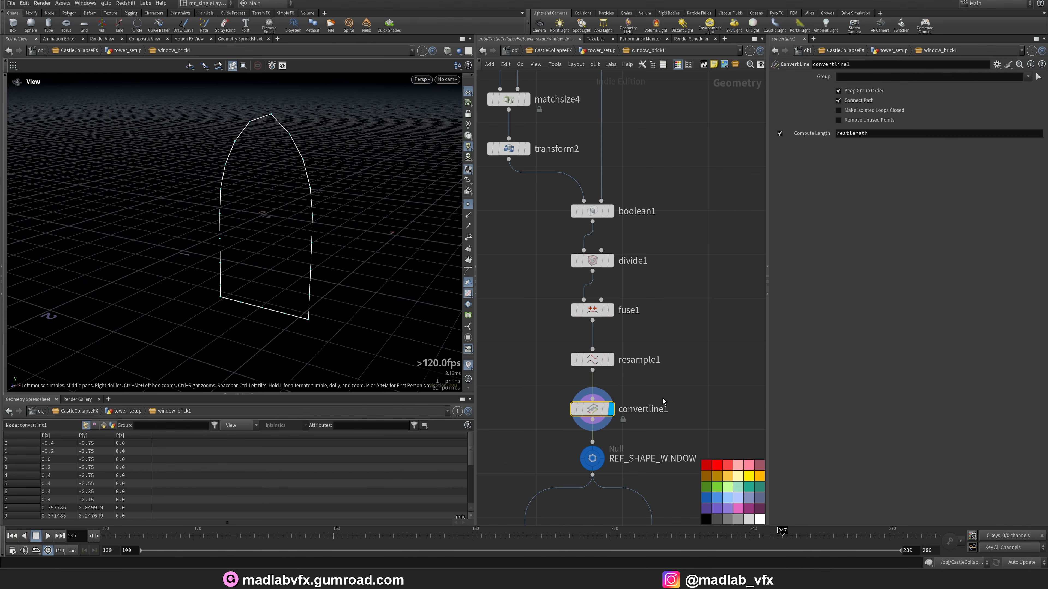
- Locate the branches below REF_SHAPE_WINDOW, display clip_bottom and inspect the window outline without its base
scroll(663, 399, "down", 2)
middle_click_drag(696, 499, 665, 298)
scroll(720, 373, "down", 1)
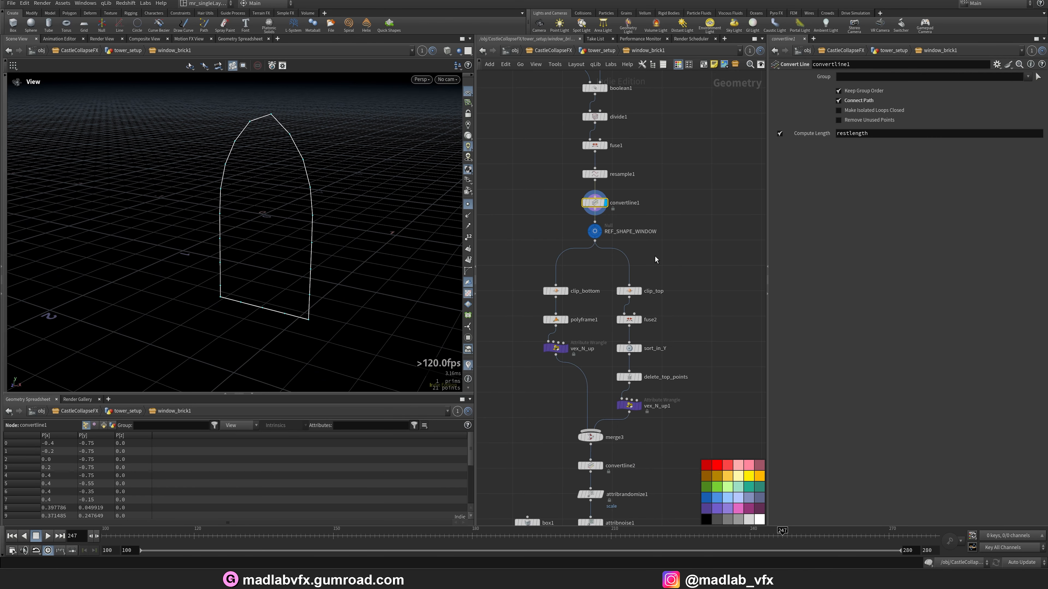
scroll(663, 283, "up", 3)
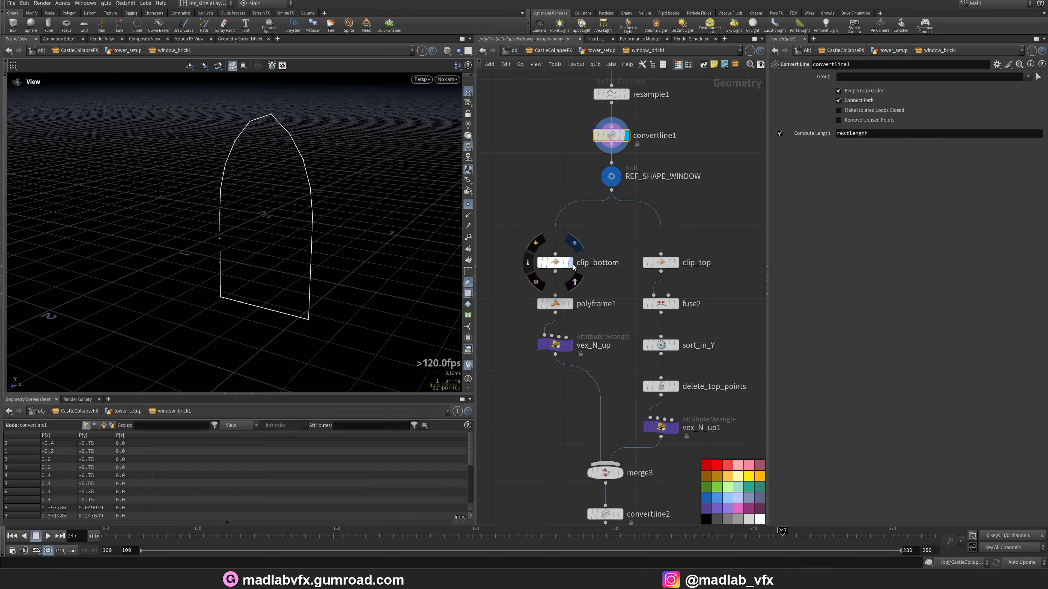
left_click(570, 263)
left_click_drag(374, 229, 310, 248)
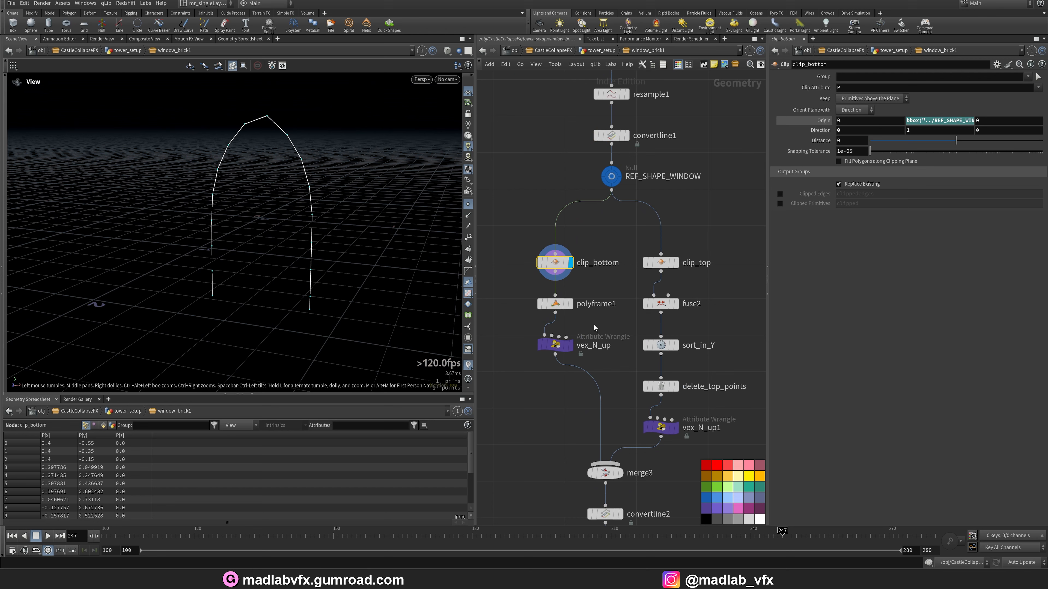
- Display polyframe1 and vex_N_up in turn to inspect the arch outline's normals and up vector
left_click(571, 304)
left_click_drag(396, 220, 304, 245)
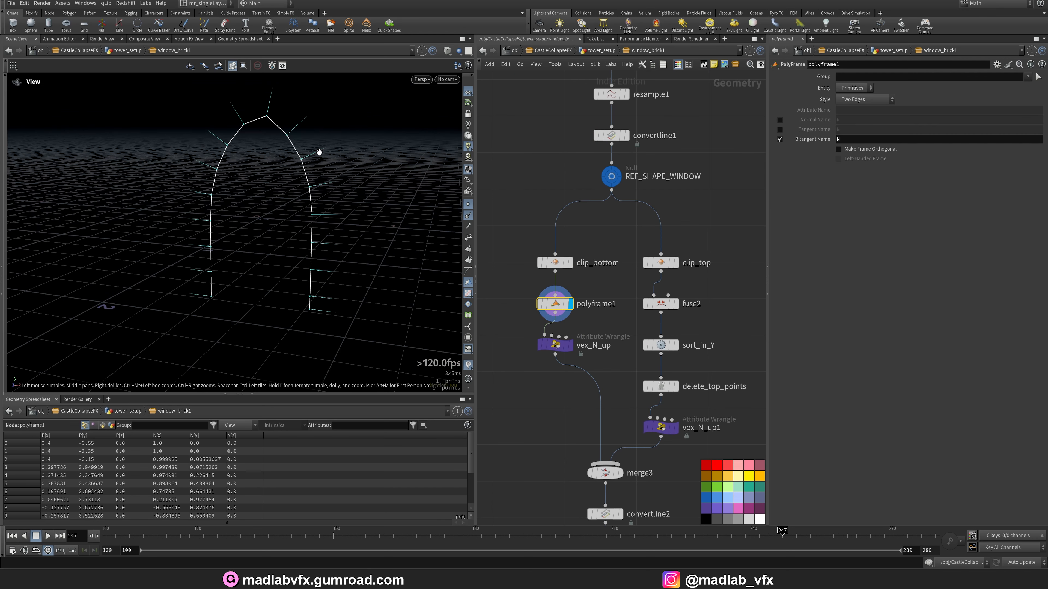
left_click(570, 346)
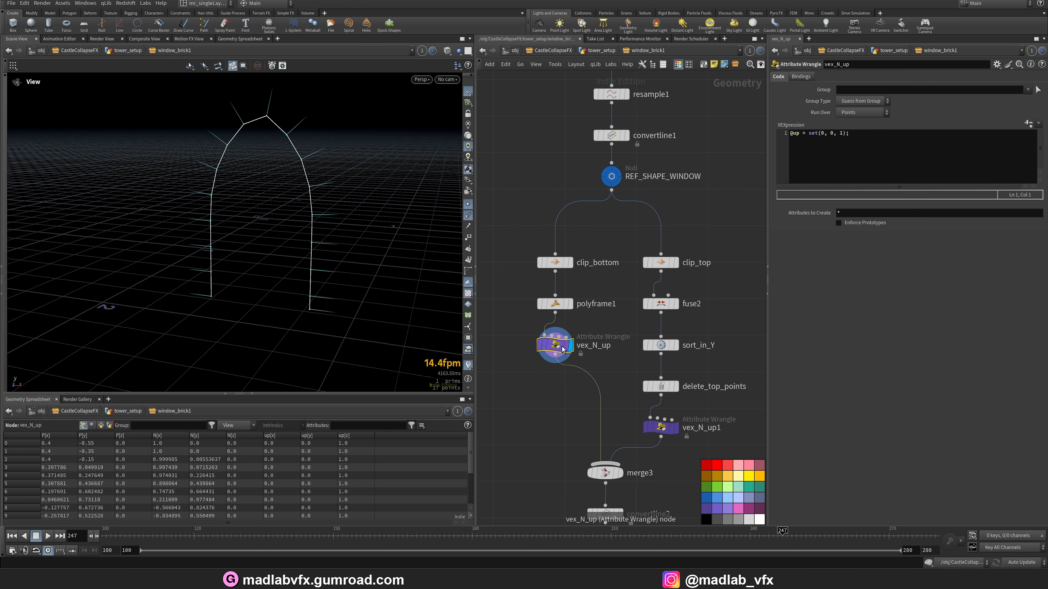
- Display the clip_top branch's fuse2 and sort_in_Y, checking clip_top's parameters and the isolated base line
middle_click_drag(574, 374, 541, 361)
left_click(645, 251)
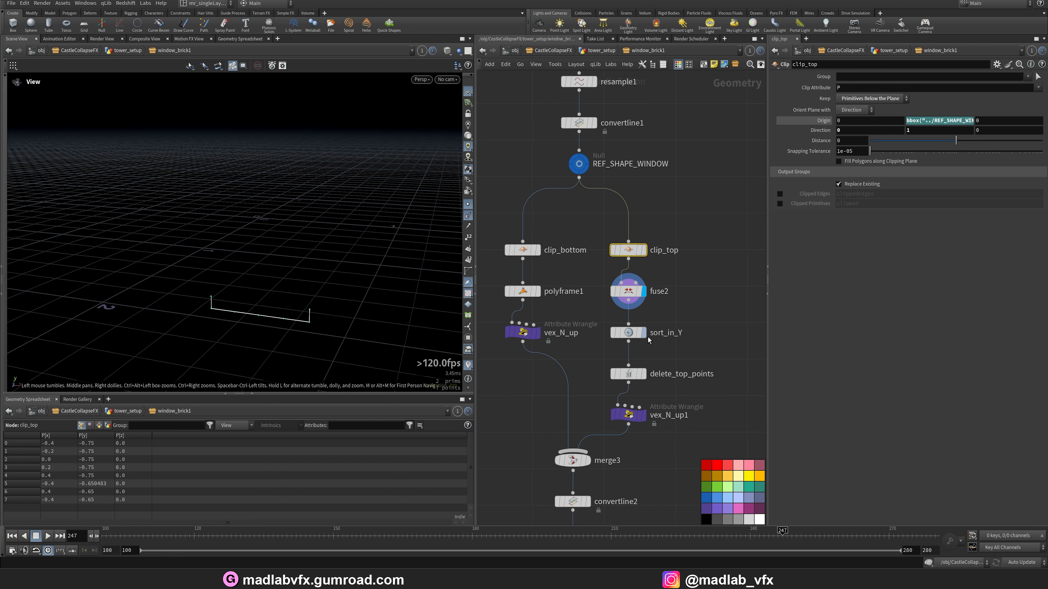
left_click(631, 338)
left_click_drag(312, 242, 329, 273)
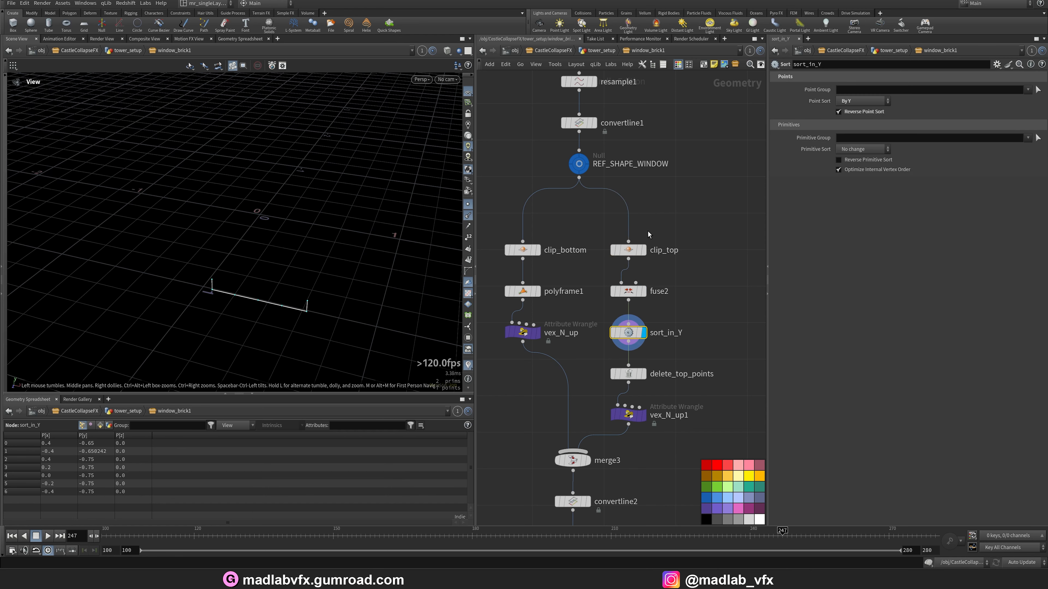
- Display delete_top_points and inspect the base line with its upper end points removed
middle_click_drag(676, 378, 672, 288)
scroll(671, 288, "up", 1)
left_click(621, 288)
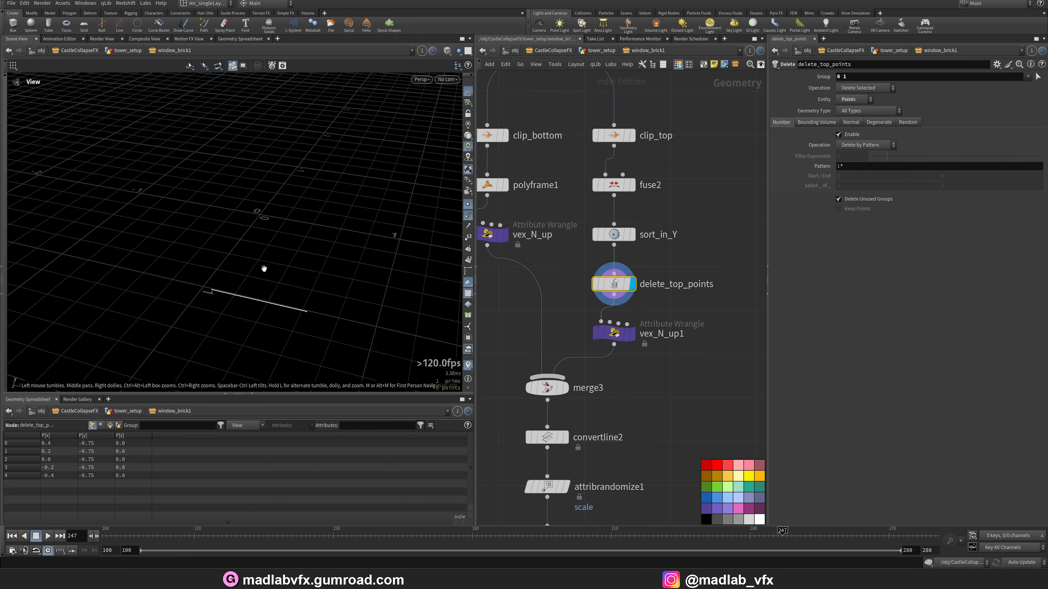
mouse_move(262, 266)
left_mouse_down()
mouse_move(259, 245)
mouse_move(243, 266)
left_mouse_up()
- Display vex_N_up1 and merge3 in turn to inspect the base line's normals and the recombined window outline
left_click(633, 337)
middle_click_drag(647, 391, 653, 360)
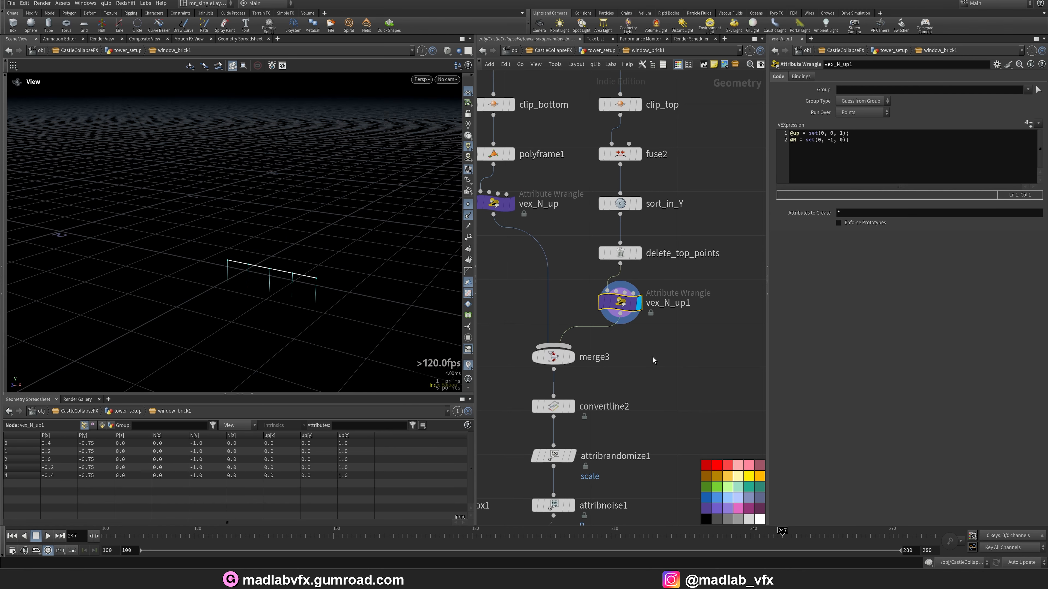
scroll(347, 281, "down", 2)
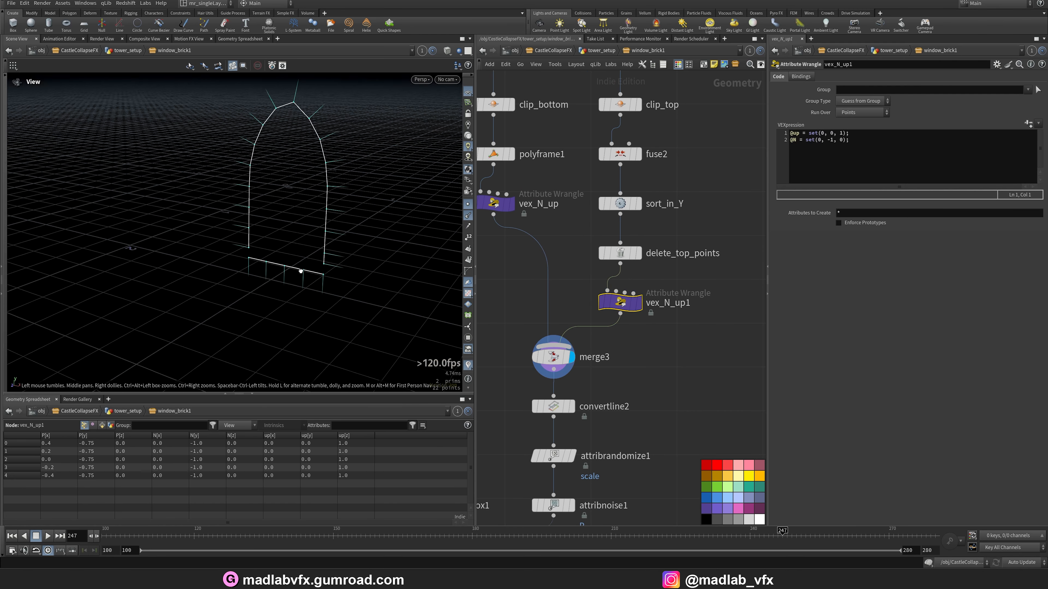
- Display convertline2, attribrandomize1 and attribnoise1 in turn to inspect the window outline's segments, random scale and position noise
left_click_drag(299, 271, 325, 255)
left_click(572, 410)
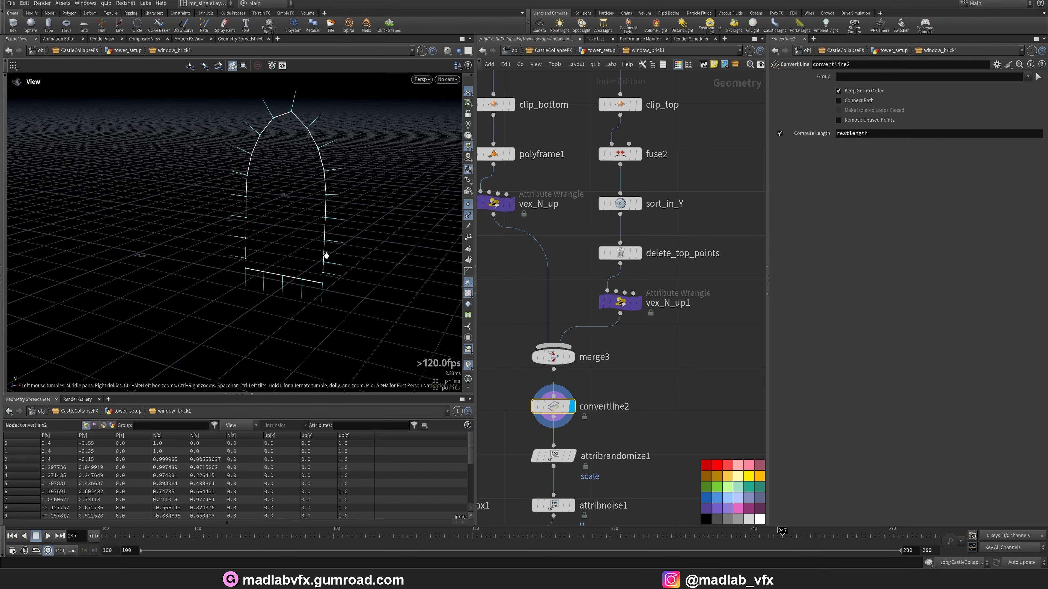
middle_click_drag(594, 458, 621, 341)
left_click(600, 341)
middle_click_drag(610, 398, 639, 313)
left_click(620, 309)
left_click_drag(334, 251, 326, 246)
- Display copytopoints1, unpack1 and polybevel1 in turn to inspect the boxes copied around the arch as bricks
middle_click_drag(659, 373, 670, 315)
left_click(589, 330)
left_click_drag(336, 242, 296, 271)
middle_click_drag(656, 391, 660, 340)
left_click(597, 326)
middle_click_drag(575, 389, 574, 333)
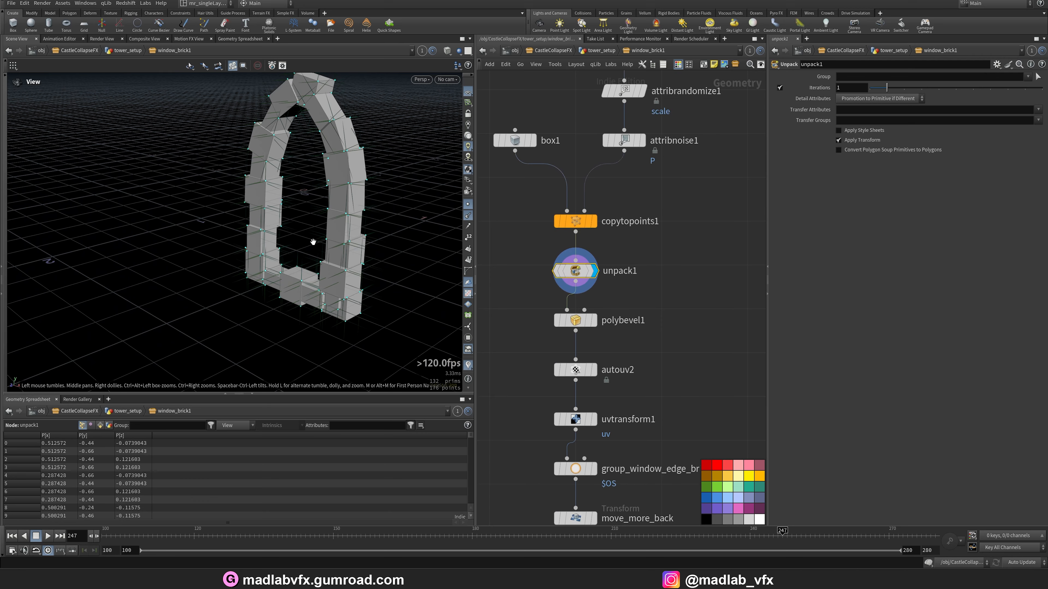
left_click(597, 326)
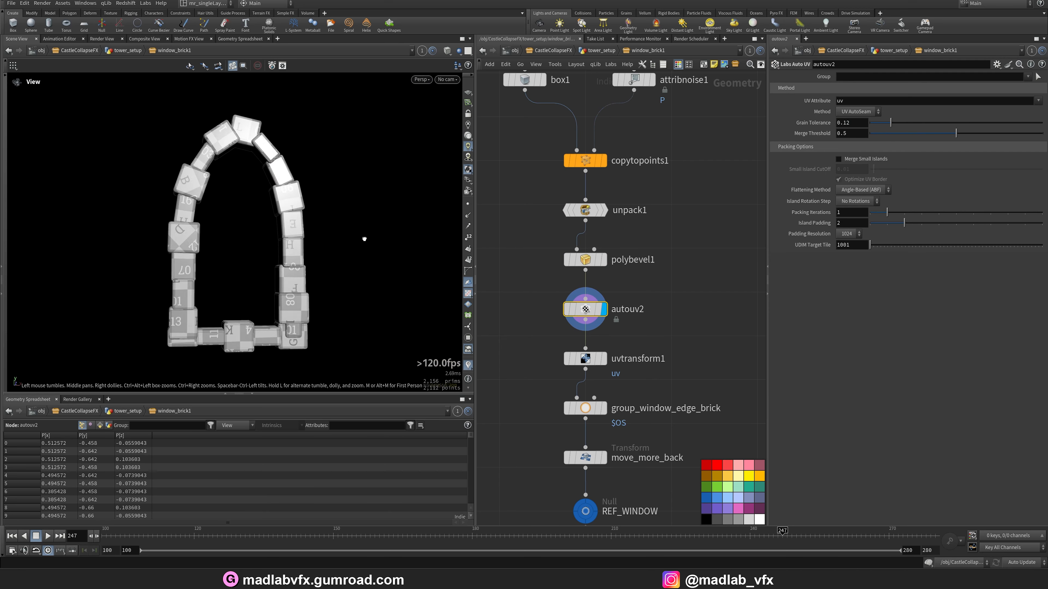
- Examine autouv2's brick UVs, then display uvtransform1, group_window_edge_brick and move_more_back in turn
left_click_drag(362, 237, 396, 229)
left_click(604, 359)
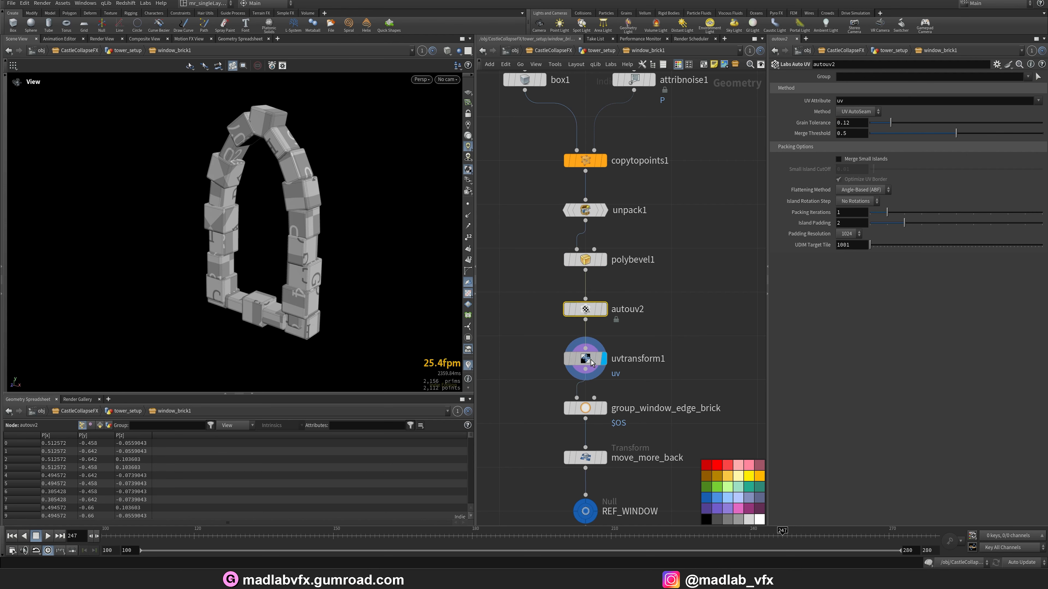
left_click_drag(332, 269, 403, 328)
middle_click_drag(655, 385, 663, 327)
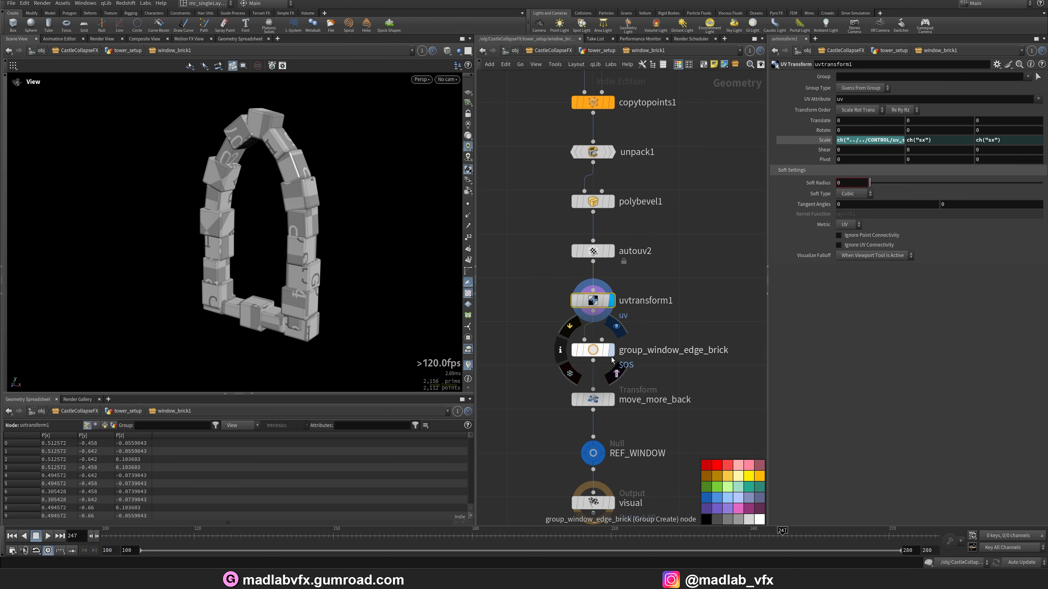
left_click(583, 347)
left_click_drag(272, 255, 319, 278)
left_click(612, 399)
scroll(718, 370, "down", 2)
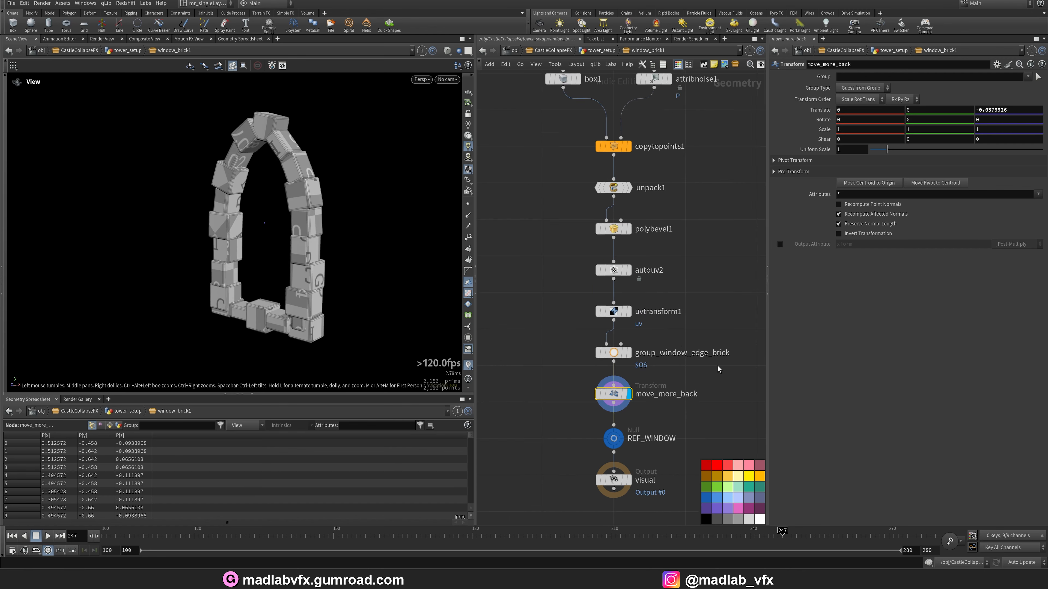
- Return to the tower_setup network and display make_variant_copies to inspect the window brick variants around the tower
key("u")
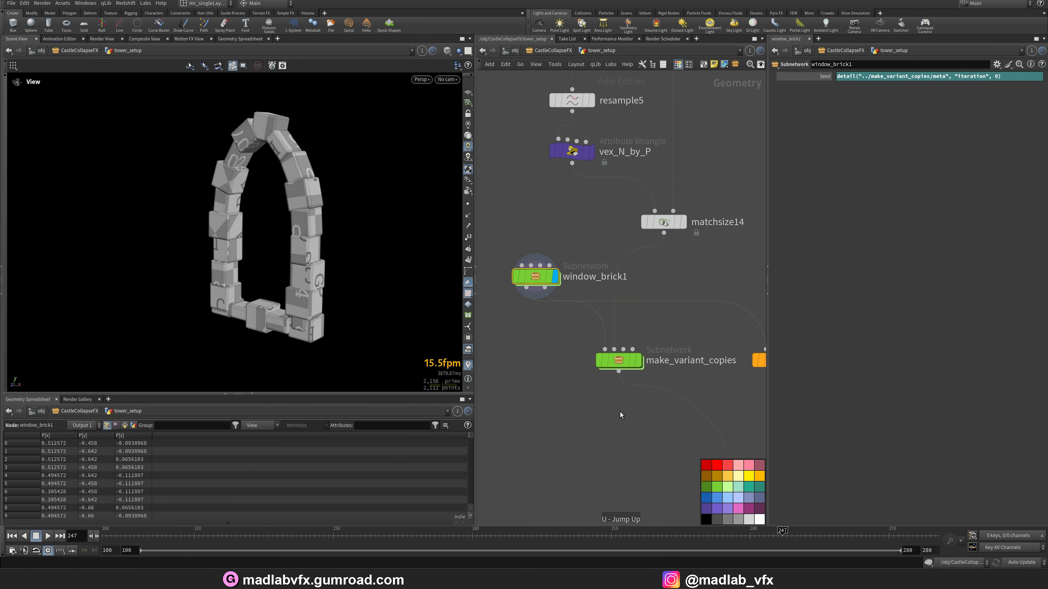
left_click(574, 331)
right_click_drag(295, 291, 194, 301)
scroll(683, 375, "down", 3)
middle_click_drag(684, 375, 584, 331)
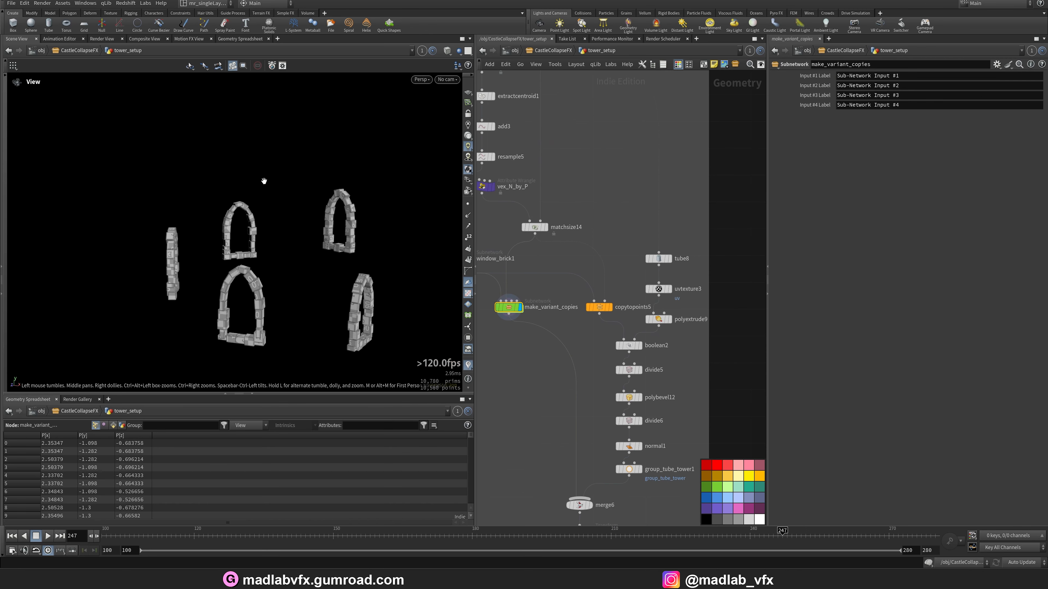
- Display tube8 to inspect the base cylinder of the tower wall and its parameters
scroll(580, 195, "down", 2)
middle_click_drag(580, 196, 577, 275)
scroll(593, 288, "up", 4)
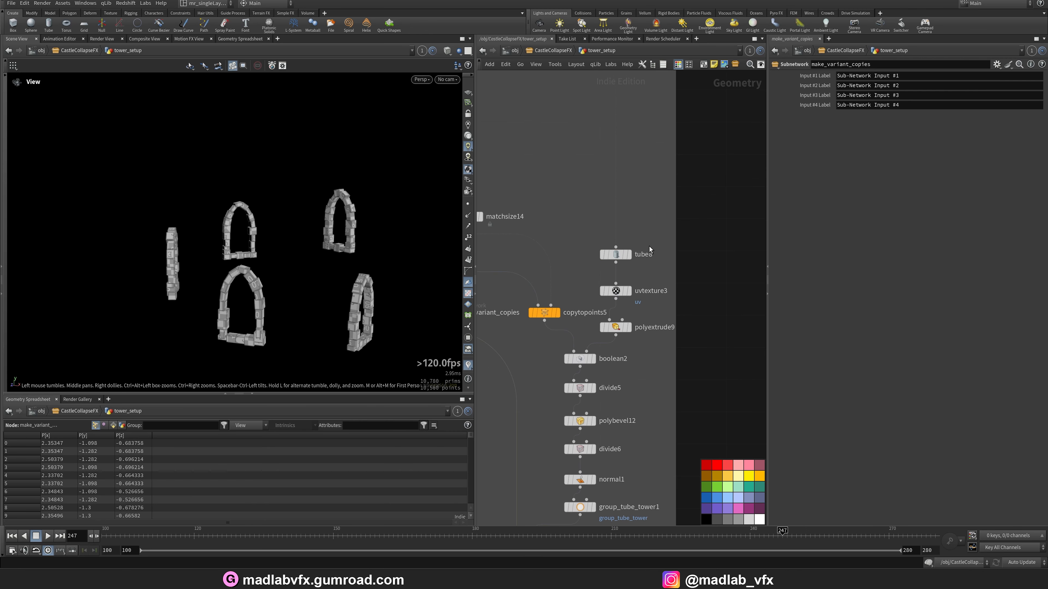
left_click(629, 256)
left_click_drag(265, 252, 301, 274)
scroll(571, 201, "down", 4)
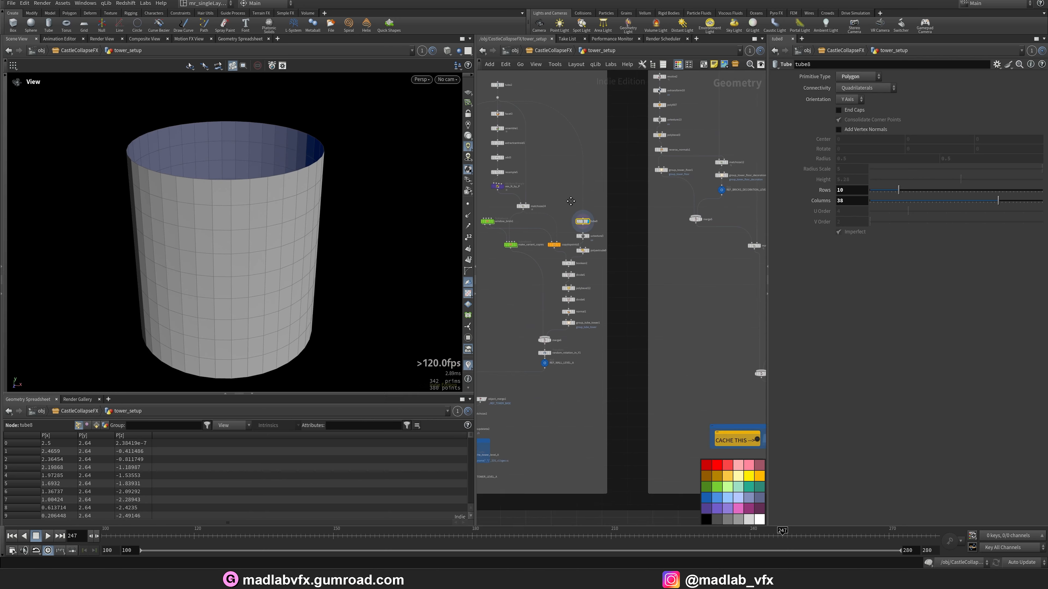
middle_click_drag(571, 202, 580, 258)
scroll(616, 331, "up", 5)
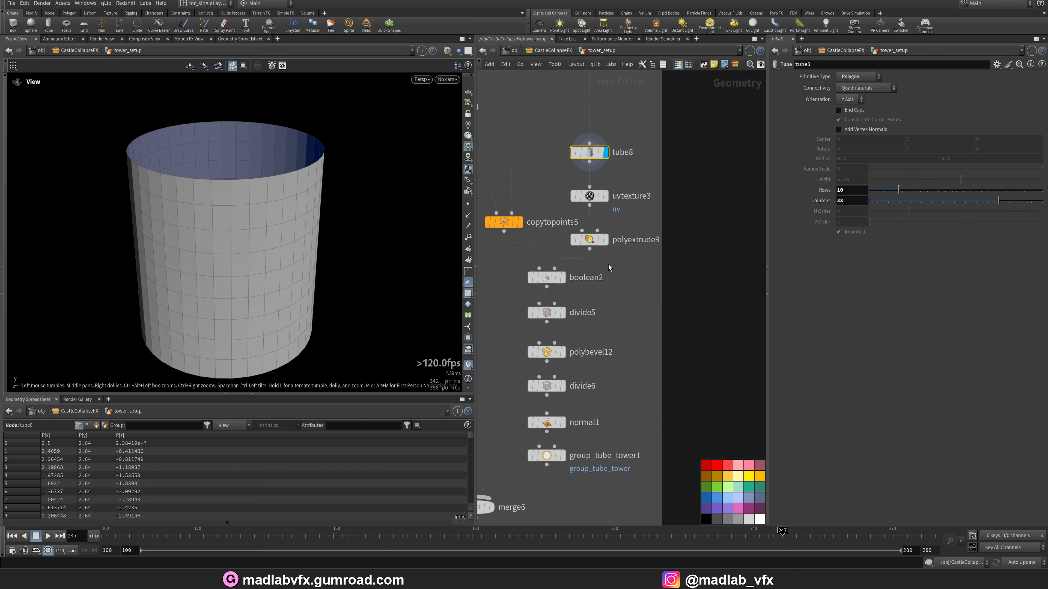
- Display uvtexture3 and polyextrude9 in turn to inspect the wall's cylindrical UVs and extruded thickness
left_click(607, 201)
left_click_drag(297, 194, 399, 236)
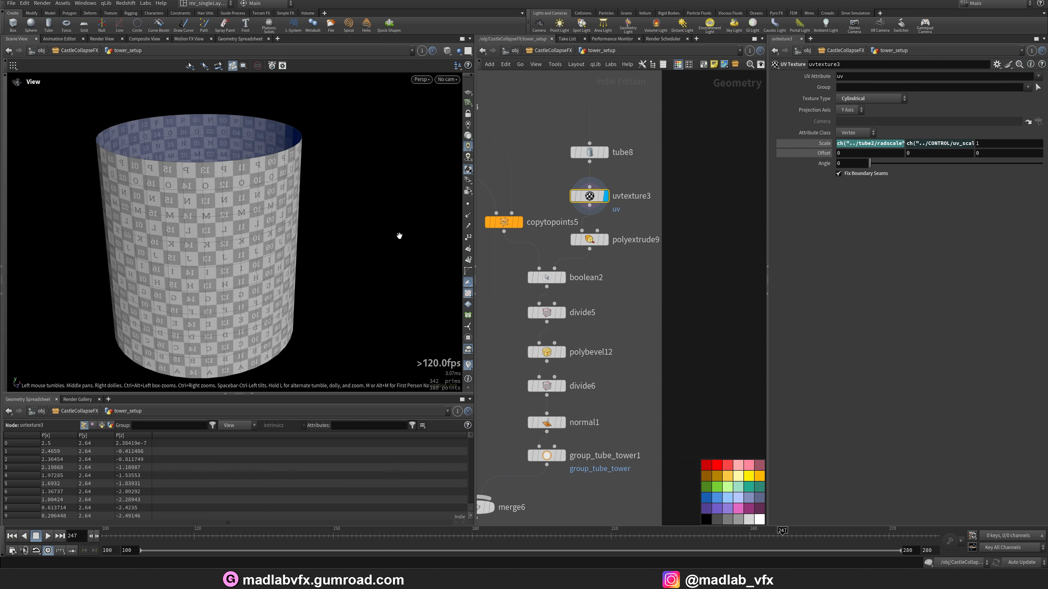
left_click(607, 243)
left_click_drag(297, 210, 264, 231)
- Display boolean2 and divide5 in turn to inspect the window openings cut from the tower wall
middle_click_drag(575, 279, 587, 254)
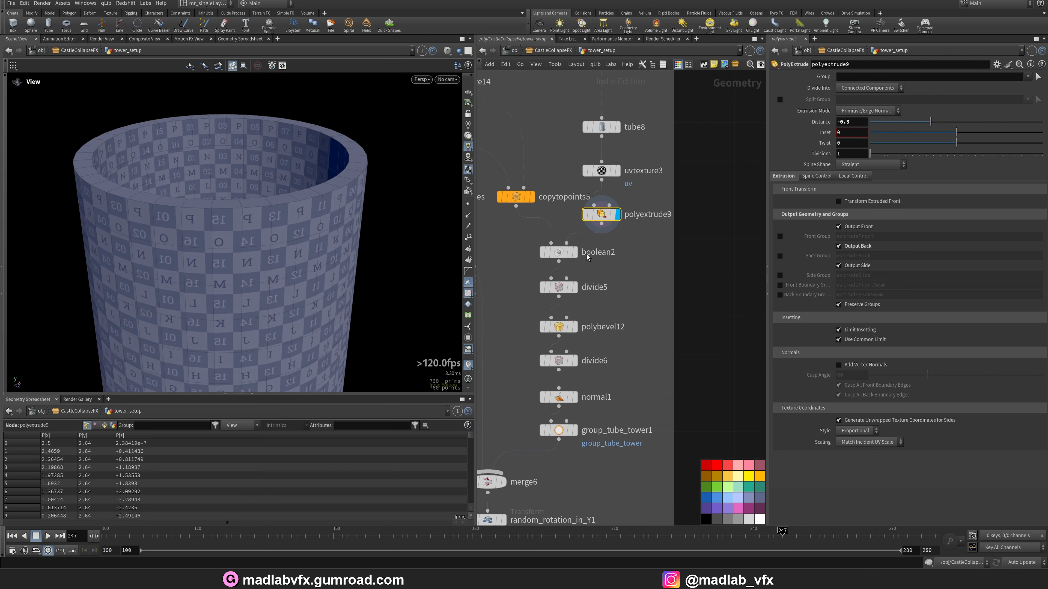
left_click(587, 254)
left_click_drag(277, 286, 431, 310)
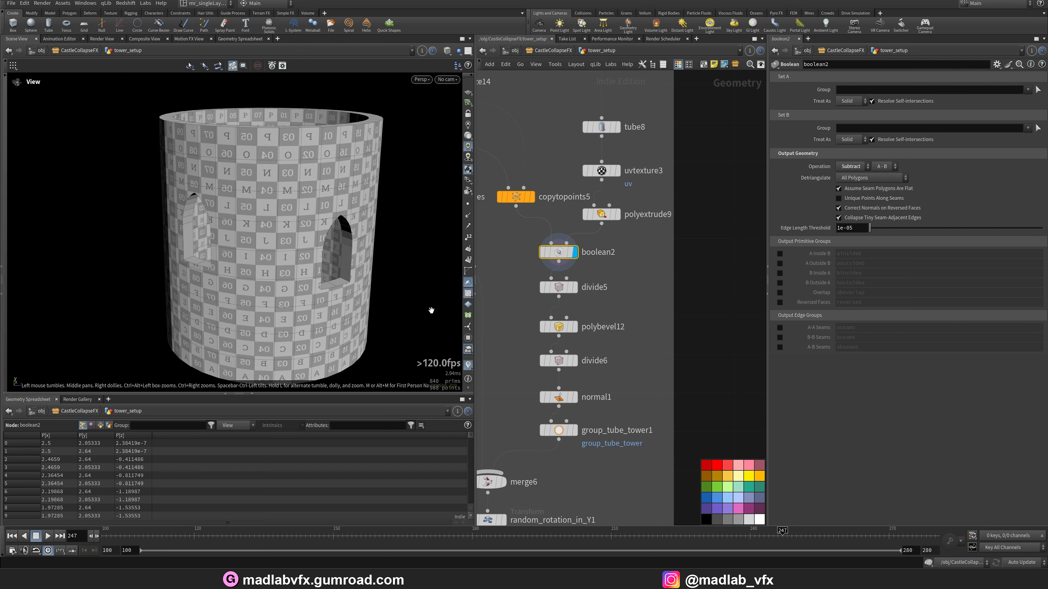
left_click(564, 291)
mouse_move(322, 235)
left_mouse_down()
mouse_move(197, 203)
mouse_move(302, 217)
mouse_move(317, 231)
left_mouse_up()
- Display polybevel12 and divide6 in turn, examining the bevelled edges and triangulation around a window opening up close
middle_click_drag(548, 322, 549, 279)
left_click(552, 283)
left_click_drag(231, 194, 256, 208)
scroll(590, 310, "up", 2)
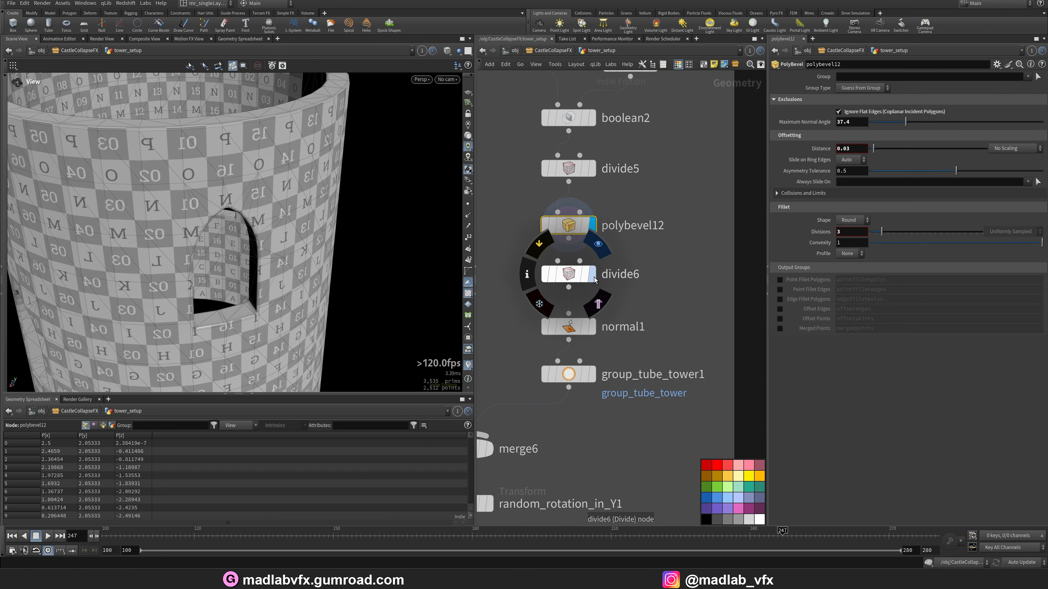
left_click(594, 280)
scroll(256, 231, "up", 5)
scroll(263, 288, "up", 1)
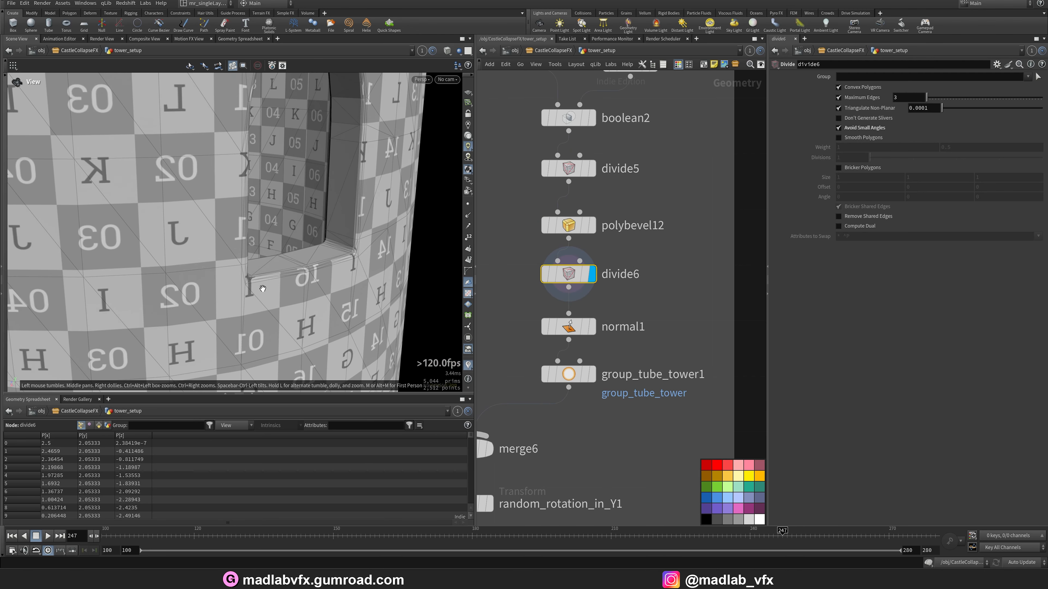
scroll(354, 250, "down", 6)
left_click_drag(284, 248, 265, 246)
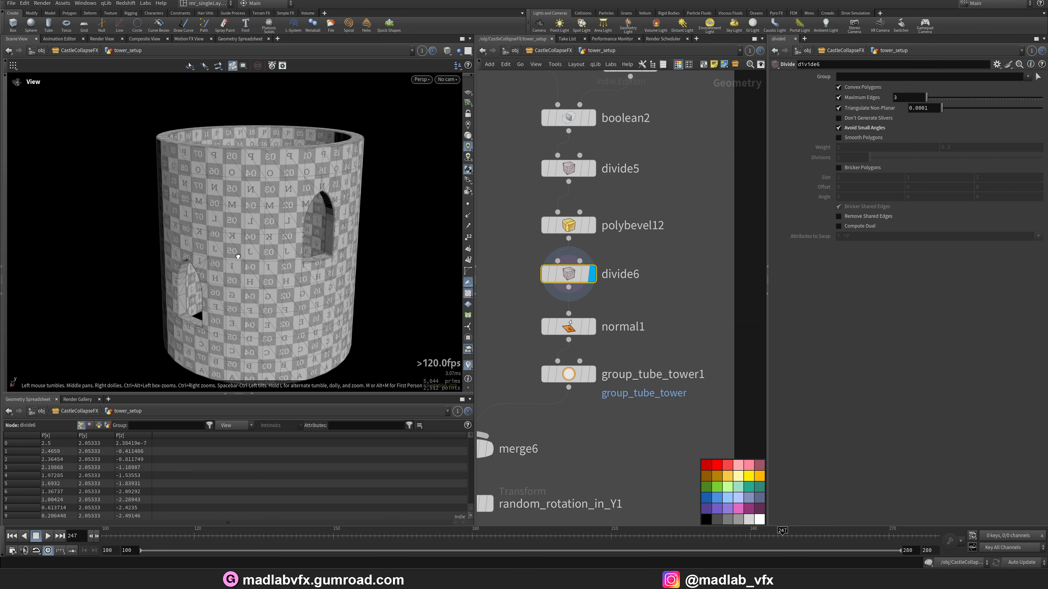
- Display normal1 and group_tube_tower1 in turn to inspect the wall's shading normals and primitive group
left_click(581, 329)
middle_click_drag(631, 361, 630, 316)
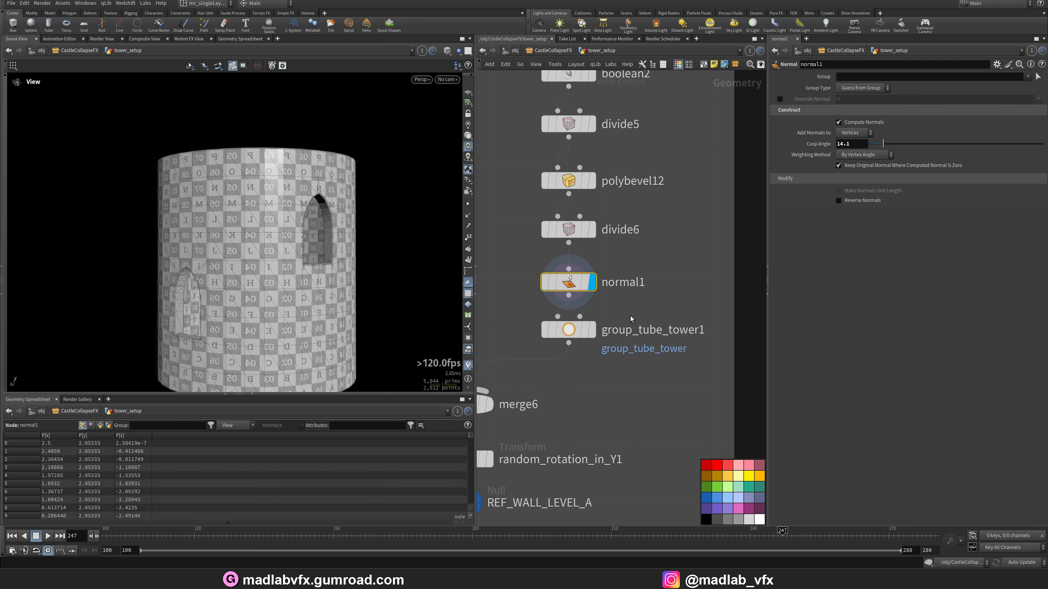
left_click(595, 332)
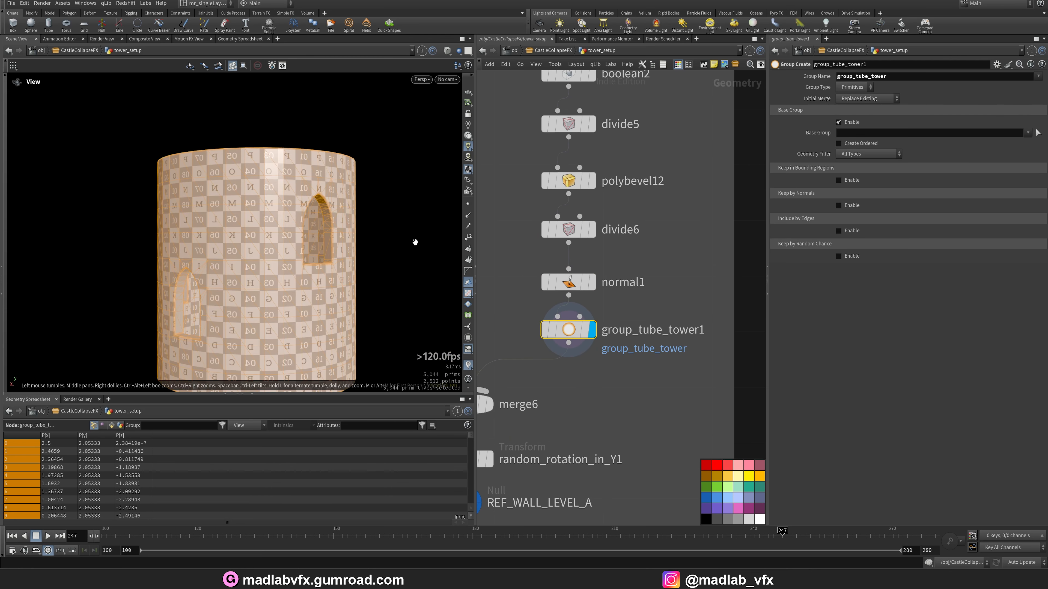
- Display merge6 and random_rotation_in_Y1 in turn to inspect the wall combined with its window bricks and its Y rotation
scroll(683, 316, "down", 4)
left_click(572, 339)
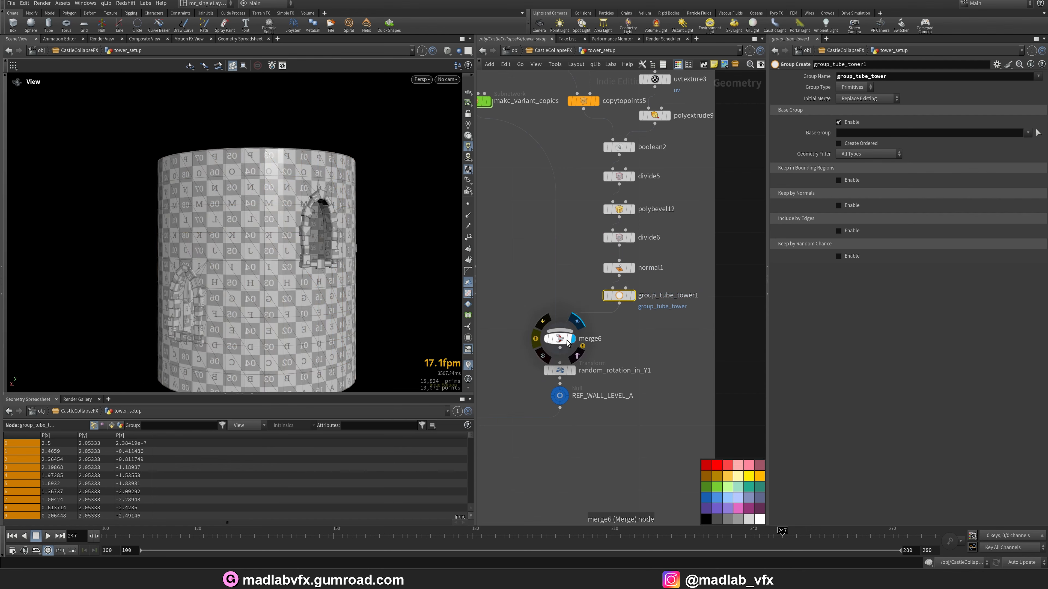
left_click_drag(298, 249, 402, 294)
scroll(671, 304, "up", 5)
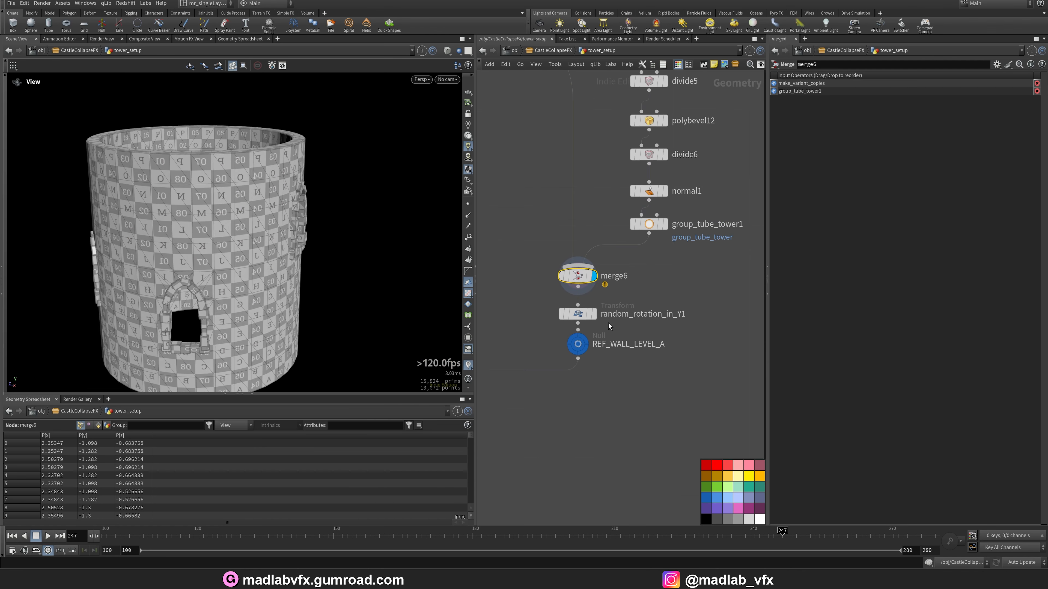
left_click(573, 313)
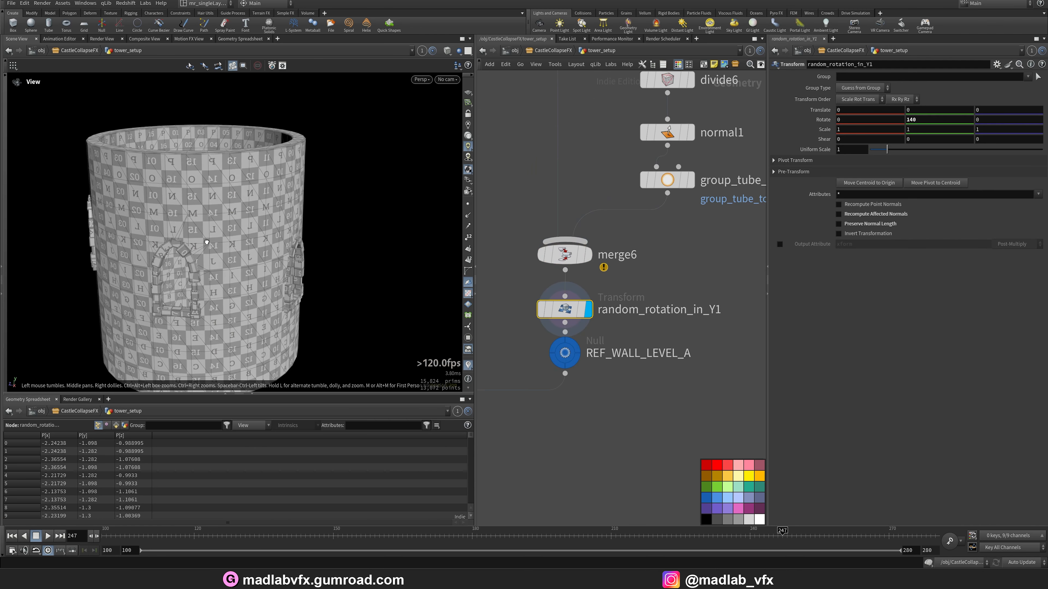
left_click_drag(205, 241, 217, 243)
middle_click_drag(217, 243, 247, 250)
scroll(605, 398, "down", 5)
- Display merge1 to inspect the level A wall combined with the tower's upper section
middle_click_drag(549, 448, 652, 323)
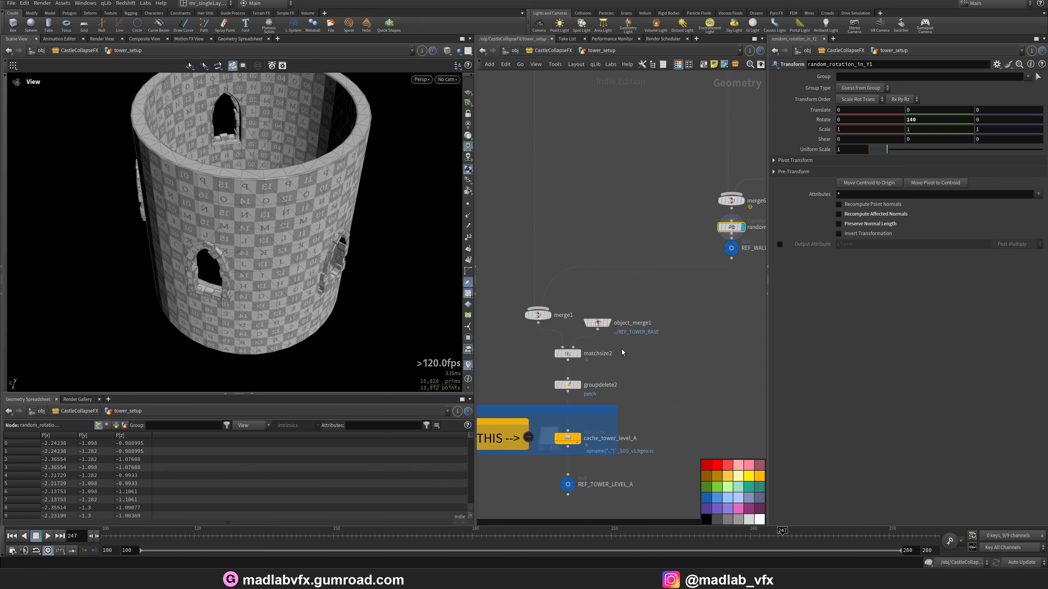
middle_click_drag(623, 354, 652, 315)
scroll(565, 283, "up", 4)
left_click(587, 272)
left_click_drag(264, 227, 262, 274)
middle_click_drag(262, 274, 264, 240)
scroll(673, 345, "down", 2)
middle_click_drag(673, 345, 590, 329)
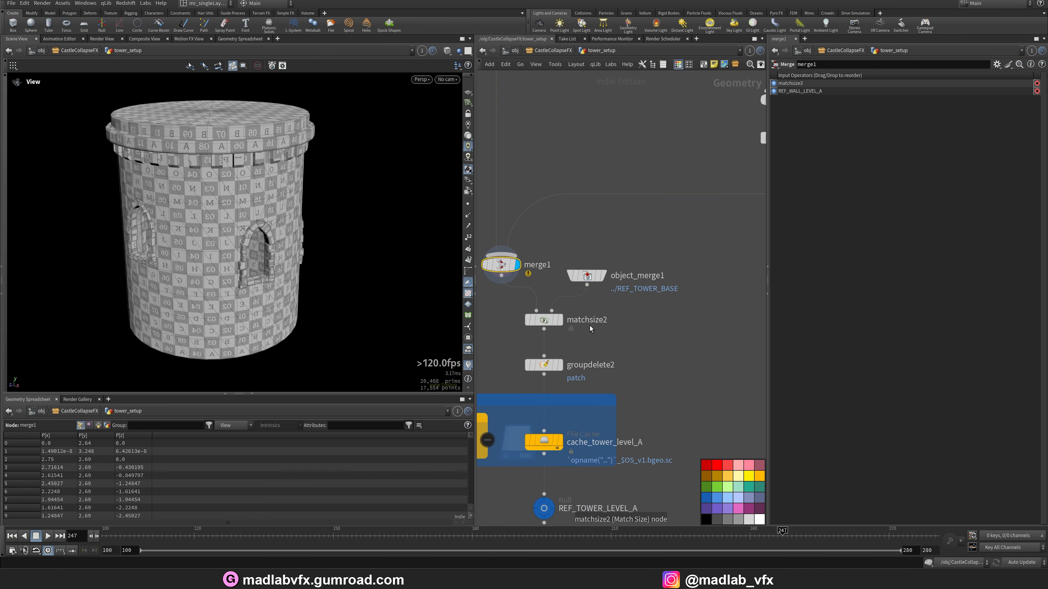
- Template object_merge1's tower base and display matchsize2 to check how level A is placed on top of the base
left_click(599, 280)
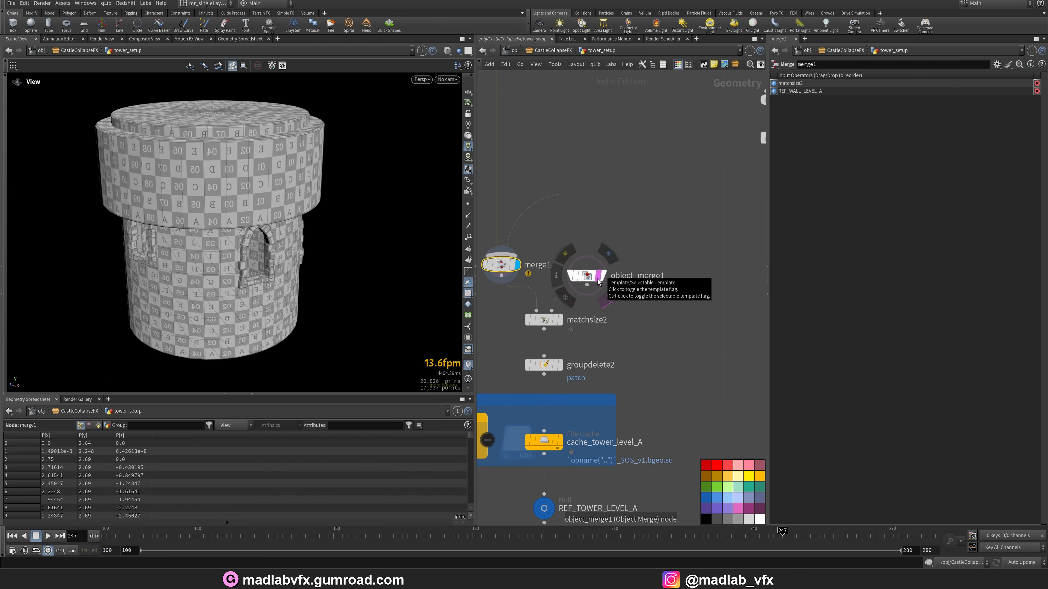
left_click_drag(275, 229, 254, 206)
left_click(560, 321)
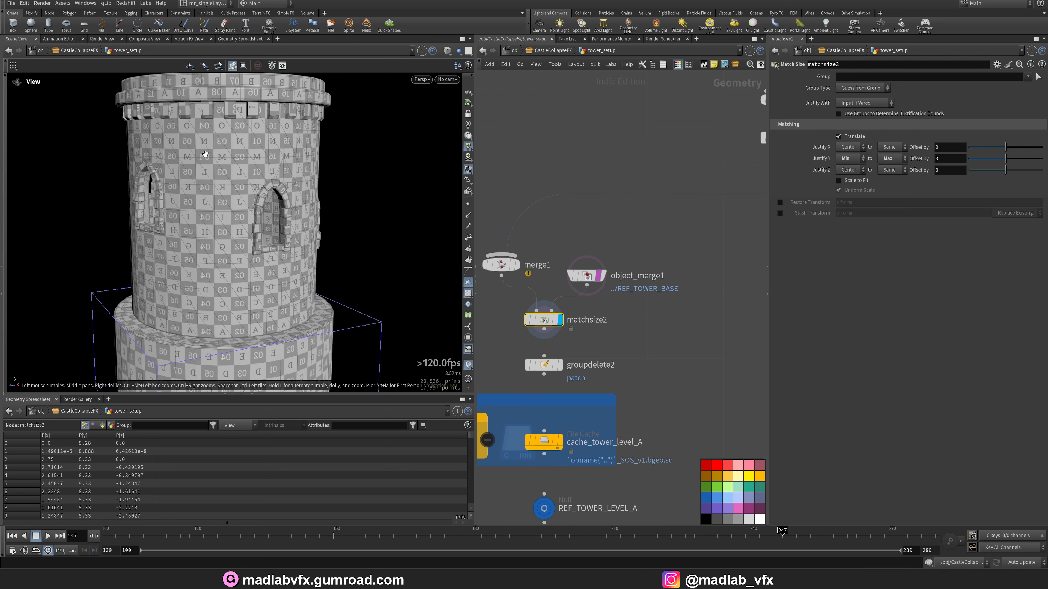
- Display cache_tower_level_A and turn off the template display of object_merge1
middle_click_drag(579, 353, 616, 300)
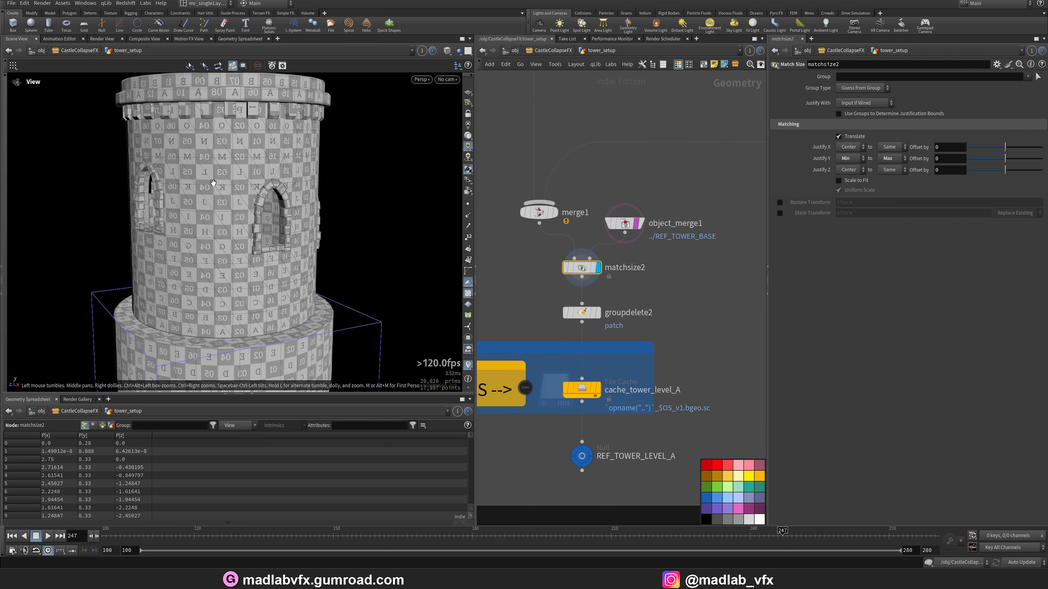
left_click(599, 394)
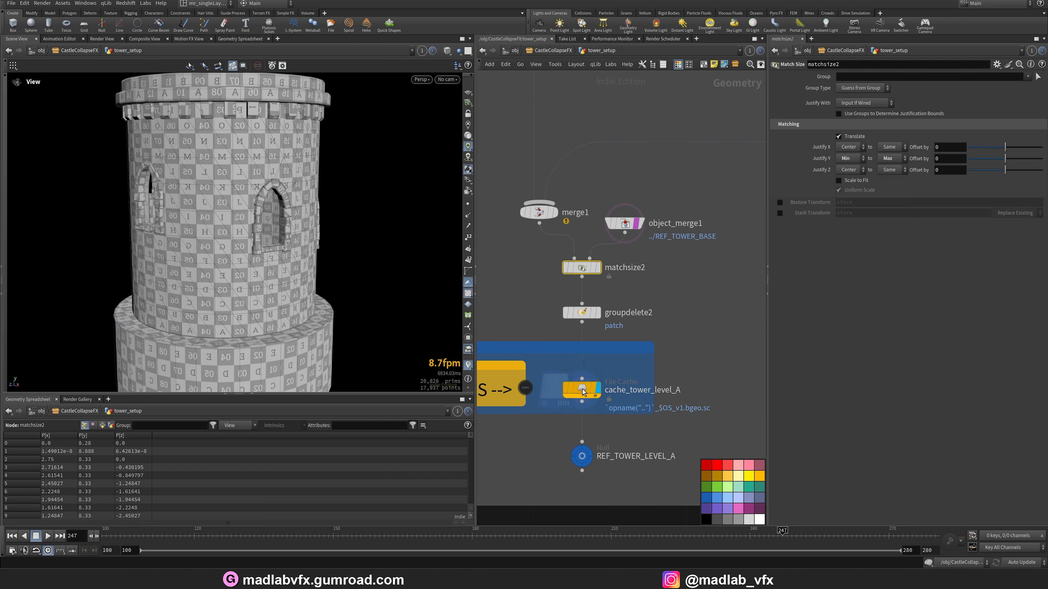
left_click(636, 227)
- Display REF_TOWER_LEVEL_B in the next tower section to inspect the finished level B geometry
scroll(639, 291, "down", 5)
middle_click_drag(639, 290, 480, 287)
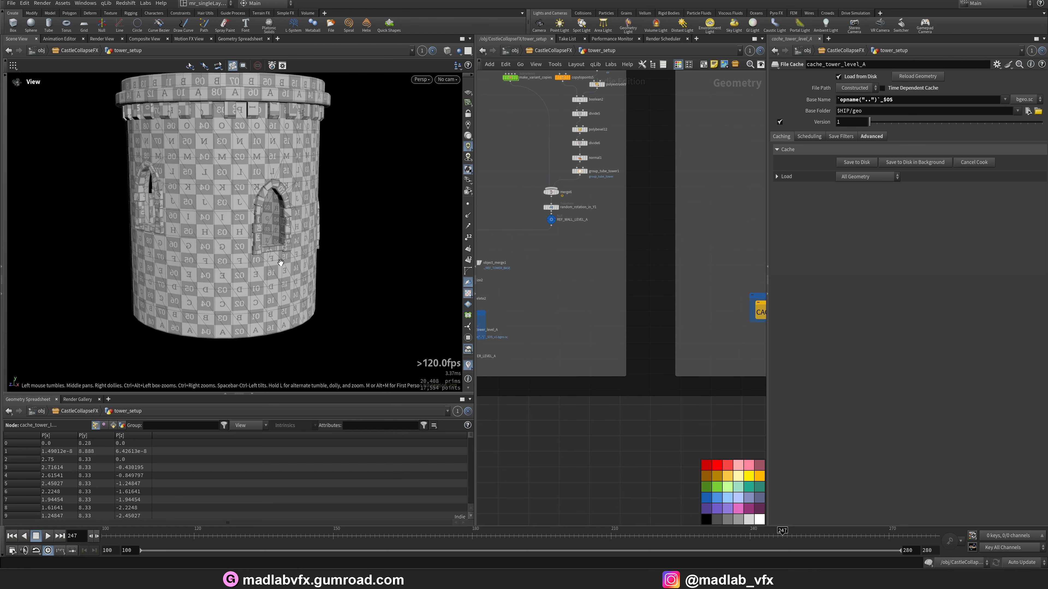
middle_click_drag(675, 351, 486, 336)
scroll(470, 336, "down", 1)
scroll(636, 337, "up", 5)
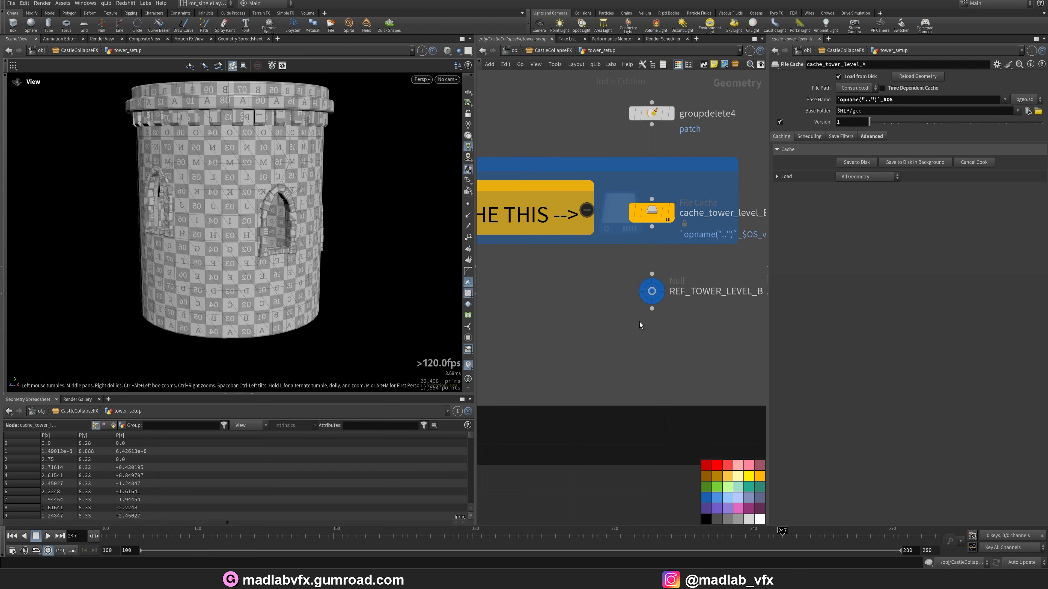
left_click(656, 291)
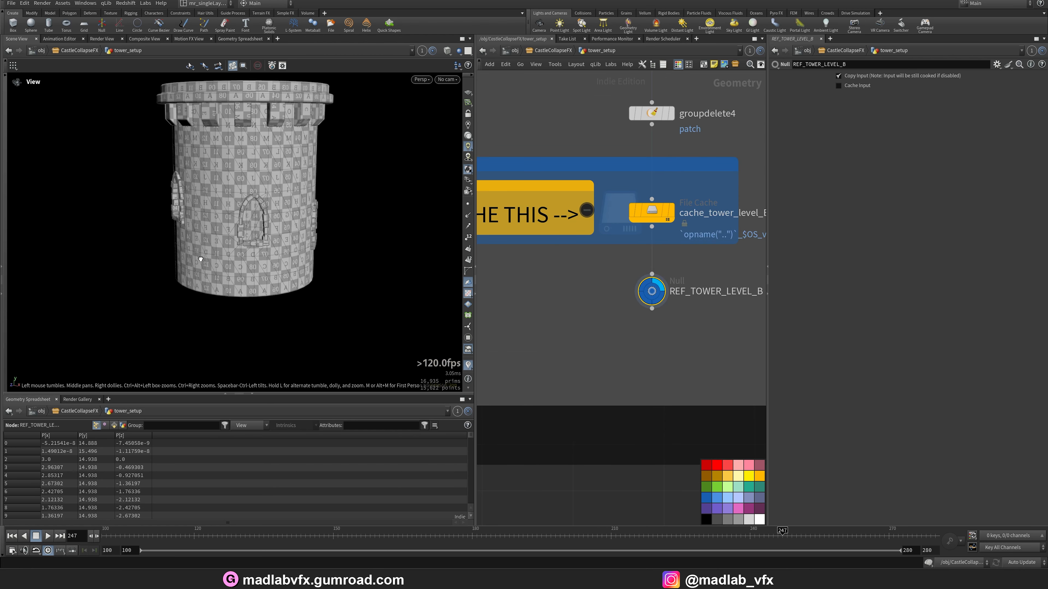
left_click_drag(200, 259, 205, 285)
- Compare the TOWER LEVEL A and TOWER LEVEL B network layouts and examine the level B tower from several angles
scroll(633, 361, "down", 5)
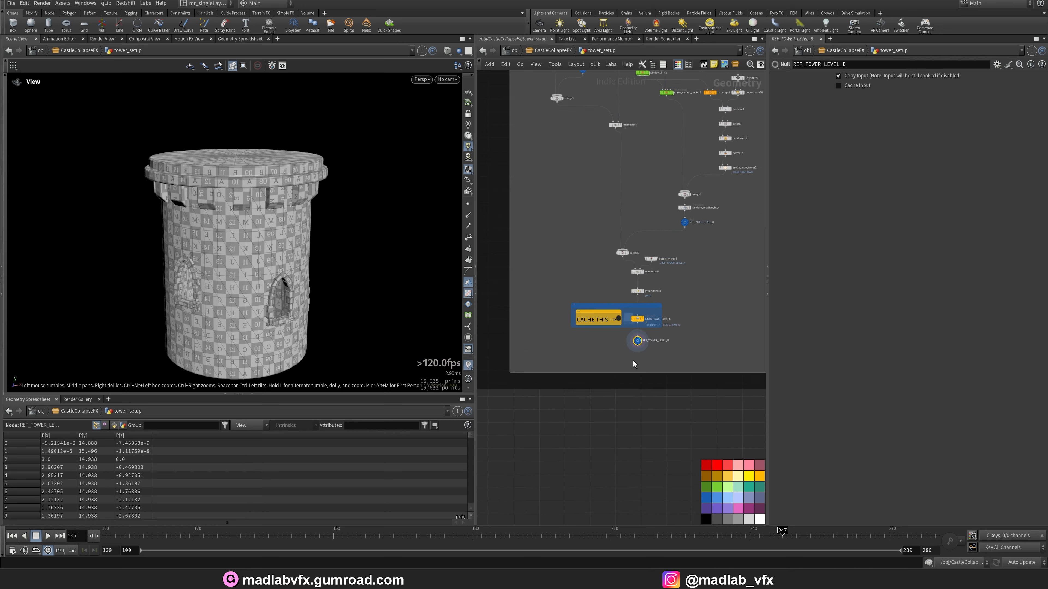
scroll(634, 360, "down", 3)
scroll(629, 315, "up", 2)
middle_click_drag(634, 276, 659, 309)
scroll(628, 314, "down", 3)
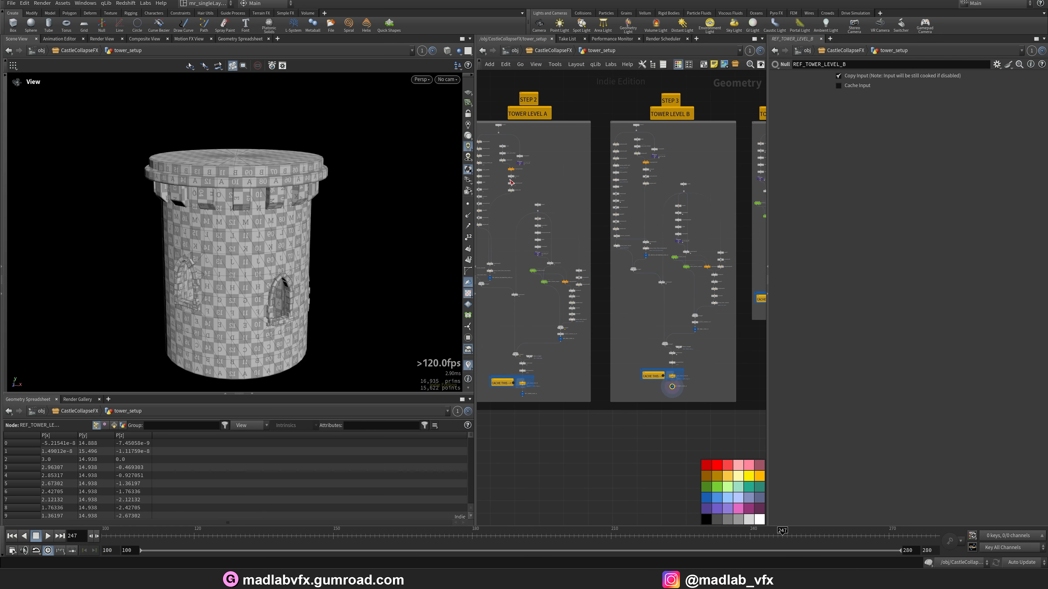
left_click_drag(260, 259, 280, 228)
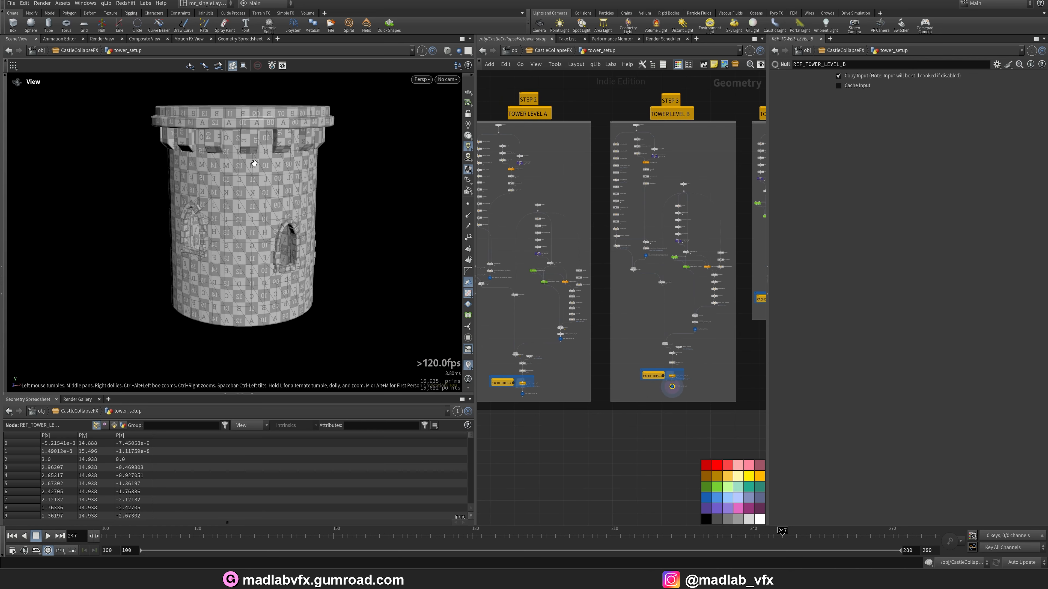
left_click_drag(245, 197, 265, 201)
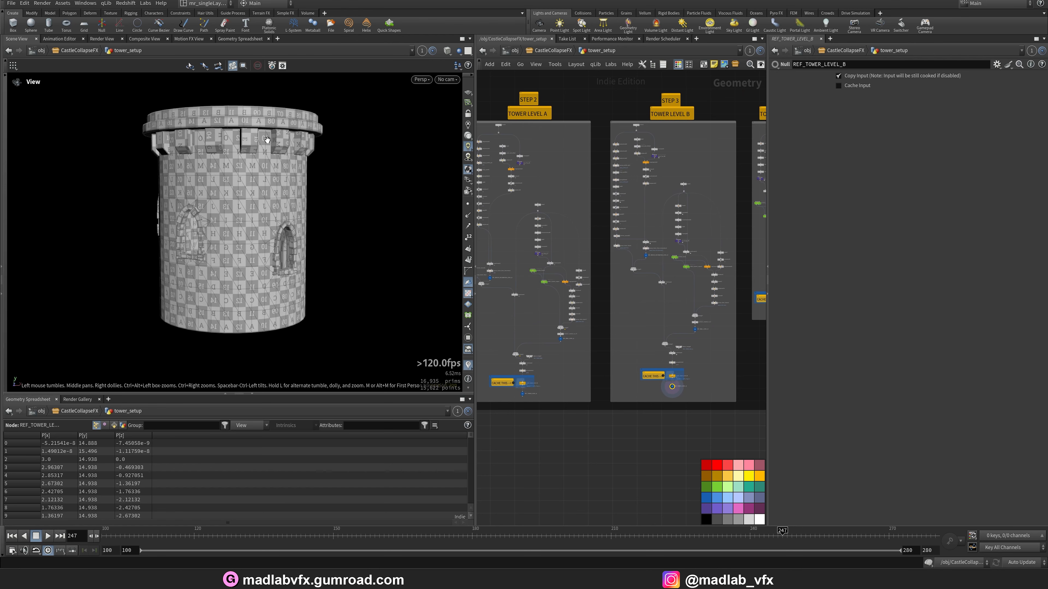
- Inspect the overhanging rim of the level B tower up close and the nodes between merge3 and REF_TOWER_LEVEL_B
right_click_drag(267, 140, 334, 147)
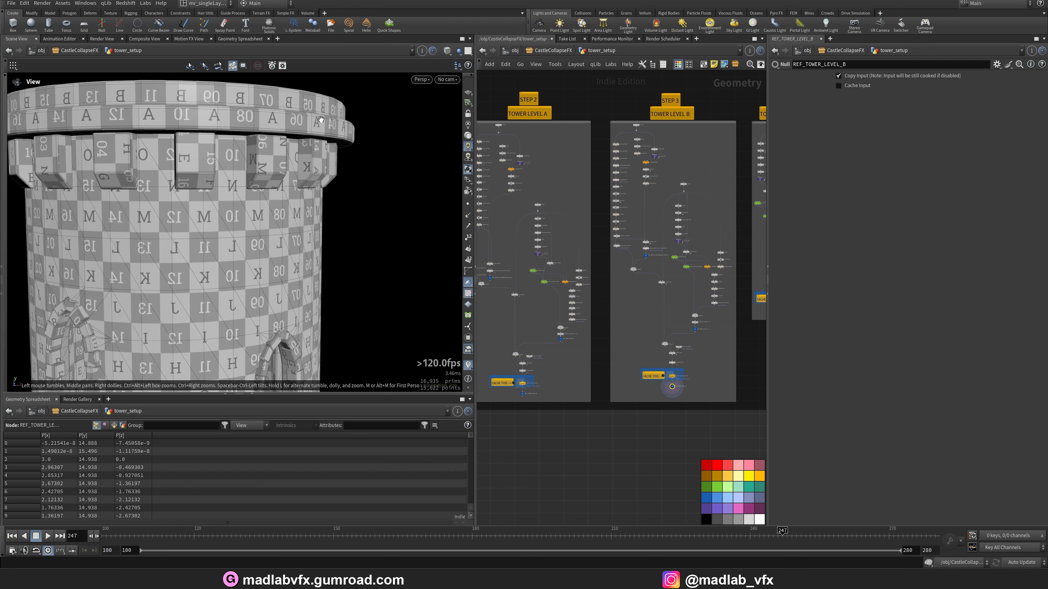
left_click_drag(219, 174, 268, 158)
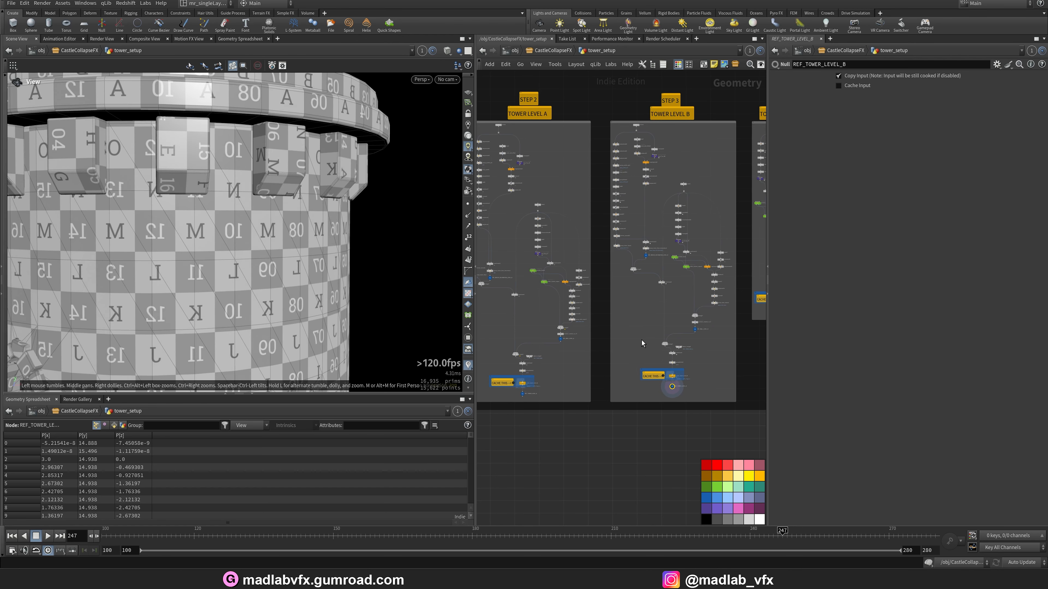
middle_click_drag(671, 368, 616, 298)
scroll(619, 307, "up", 5)
scroll(635, 332, "up", 3)
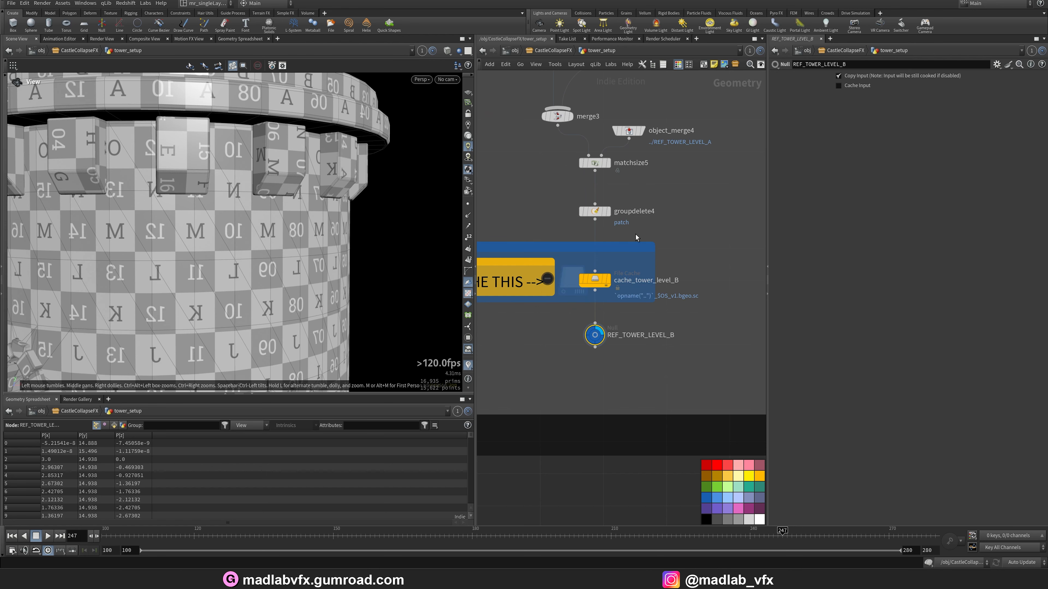
scroll(635, 235, "down", 1)
middle_click_drag(635, 234, 630, 274)
left_click_drag(287, 183, 298, 213)
right_click_drag(297, 214, 251, 206)
left_click_drag(240, 215, 270, 211)
scroll(695, 308, "down", 4)
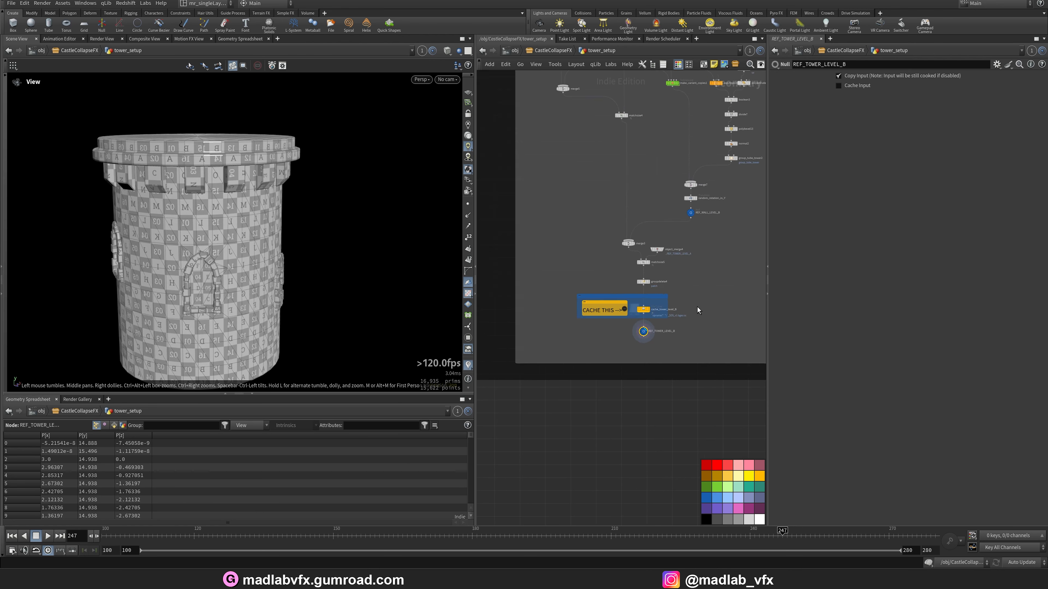
- Display REF_TOWER_LEVEL_C in the next tower section and inspect the finished level C geometry and its arched windows
middle_click_drag(697, 307, 538, 307)
middle_click_drag(733, 197, 595, 282)
scroll(594, 283, "up", 1)
scroll(600, 286, "up", 3)
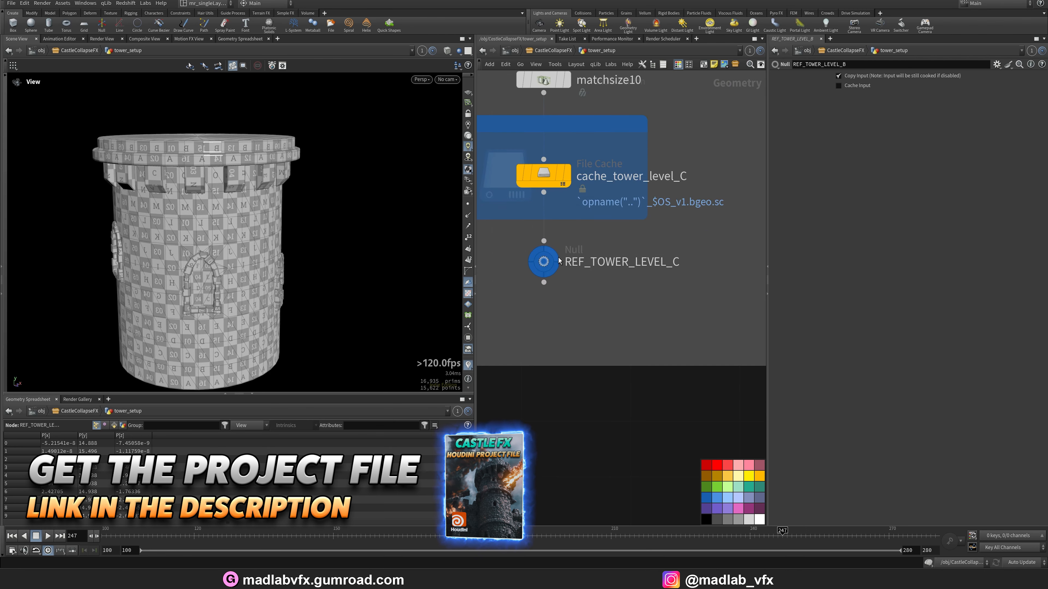
left_click(551, 254)
middle_click_drag(226, 185, 240, 267)
left_click_drag(240, 266, 303, 286)
left_click_drag(322, 226, 353, 218)
scroll(353, 217, "up", 3)
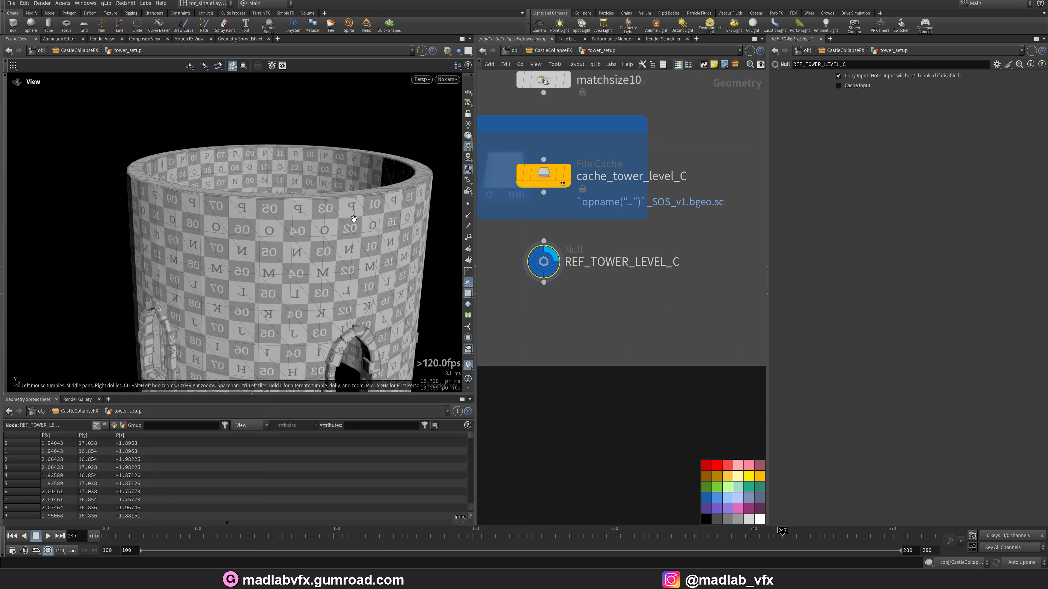
scroll(363, 235, "down", 2)
- Display REF_TOWER_CROWN in the TOWER CROWN section and inspect the finished crown geometry
scroll(651, 351, "down", 6)
middle_click_drag(689, 365, 529, 317)
middle_click_drag(584, 283, 519, 243)
middle_click_drag(638, 436, 607, 360)
scroll(607, 359, "up", 6)
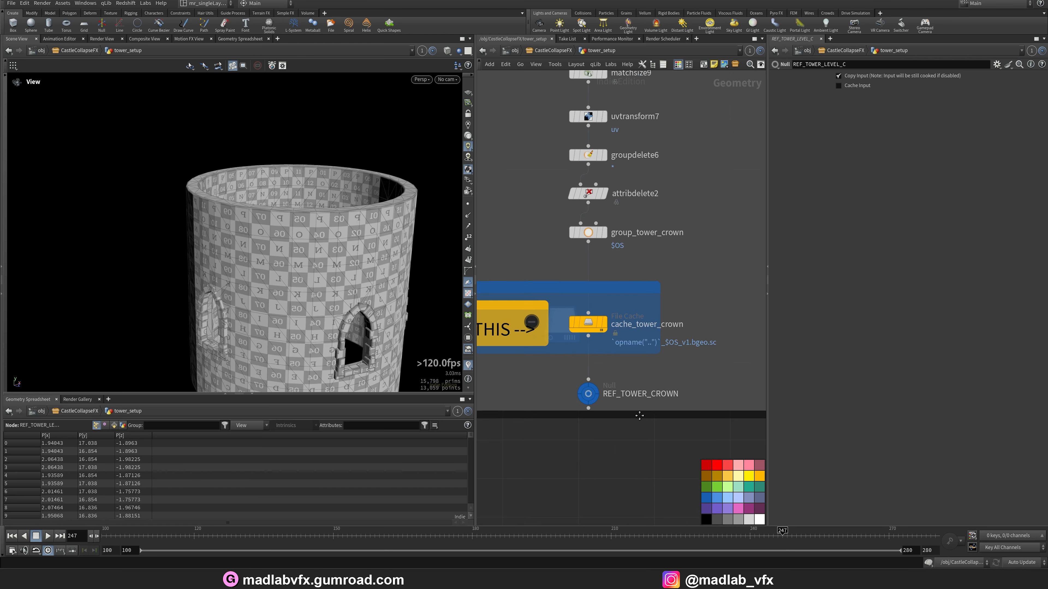
left_click(541, 326)
scroll(274, 280, "down", 3)
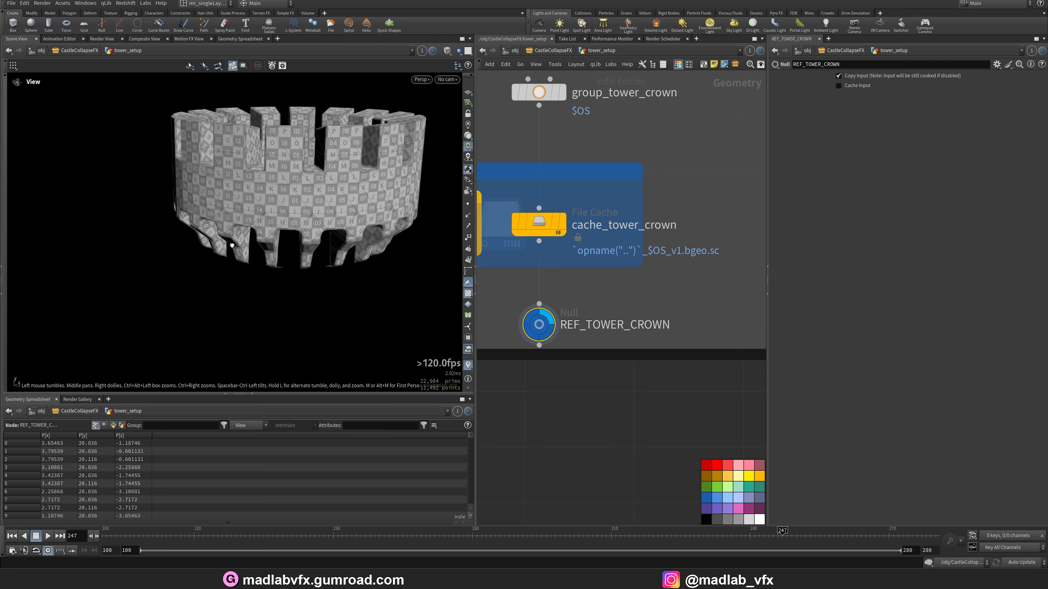
left_click_drag(268, 282, 251, 261)
- Display line2, offset_X and resample2 in turn at the start of the TOWER CROWN network to view the base line
scroll(719, 265, "down", 8)
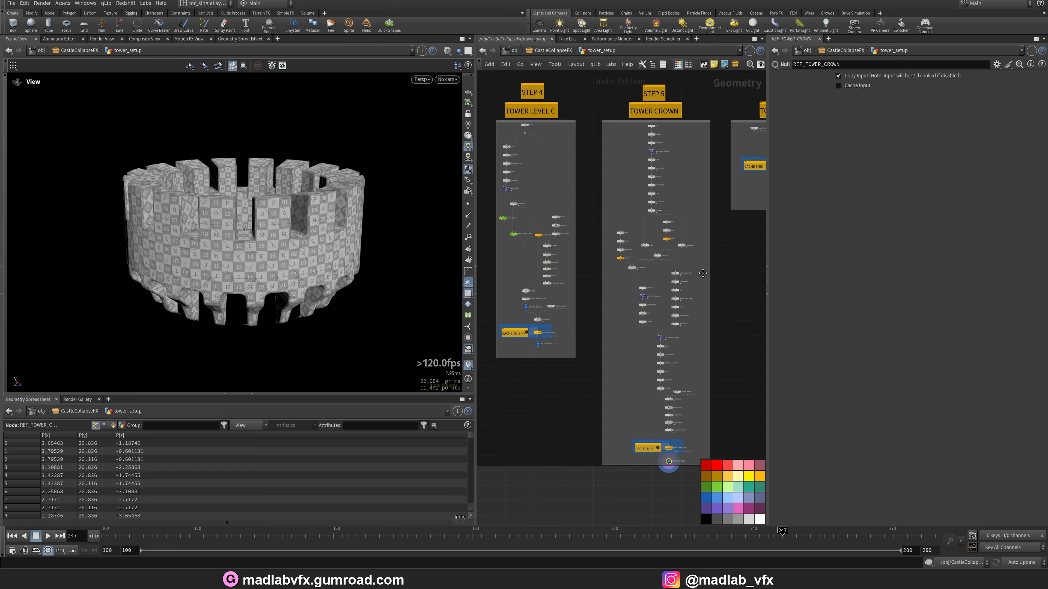
scroll(671, 219, "up", 8)
left_click(618, 216)
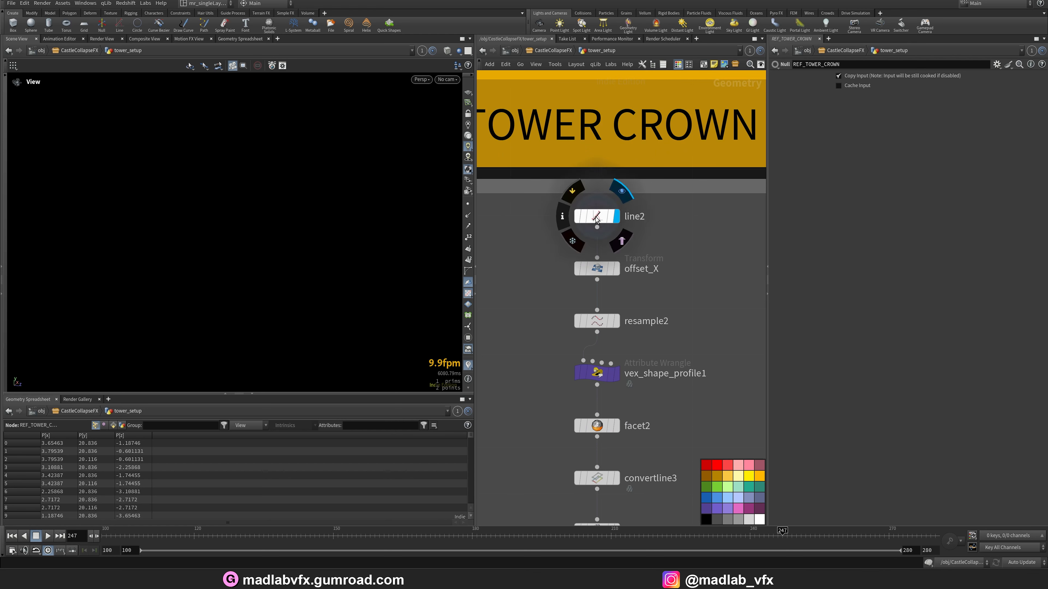
key("space+g")
left_click_drag(331, 232, 241, 246)
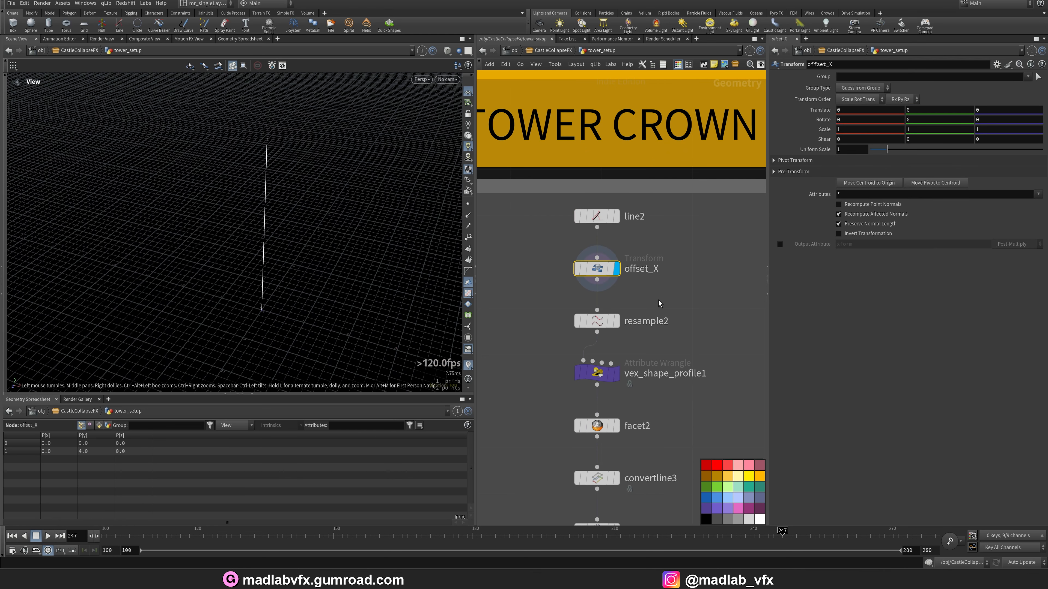
middle_click_drag(686, 292, 694, 249)
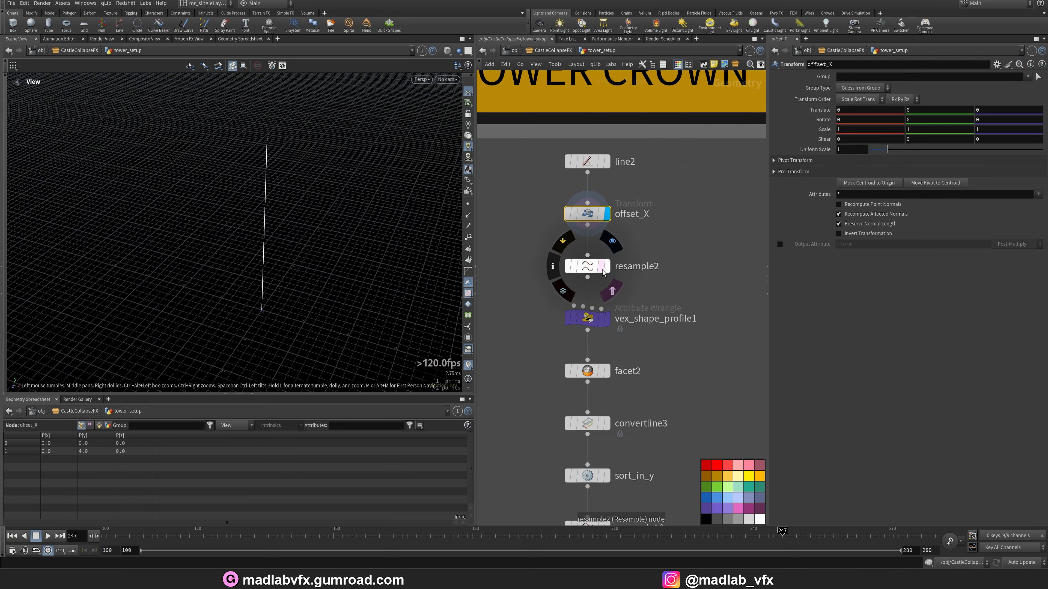
left_click(607, 266)
left_click_drag(316, 225, 390, 236)
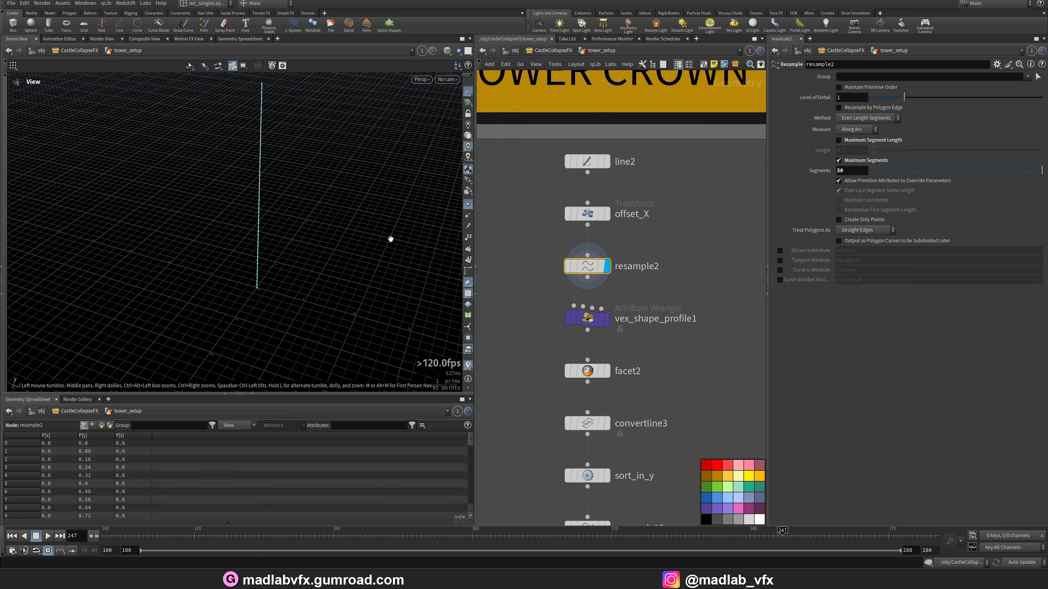
- Display vex_shape_profile1 and examine the ramp-shaped crown profile together with its VEX code
left_click(606, 319)
middle_click_drag(390, 285, 287, 280)
scroll(286, 280, "down", 2)
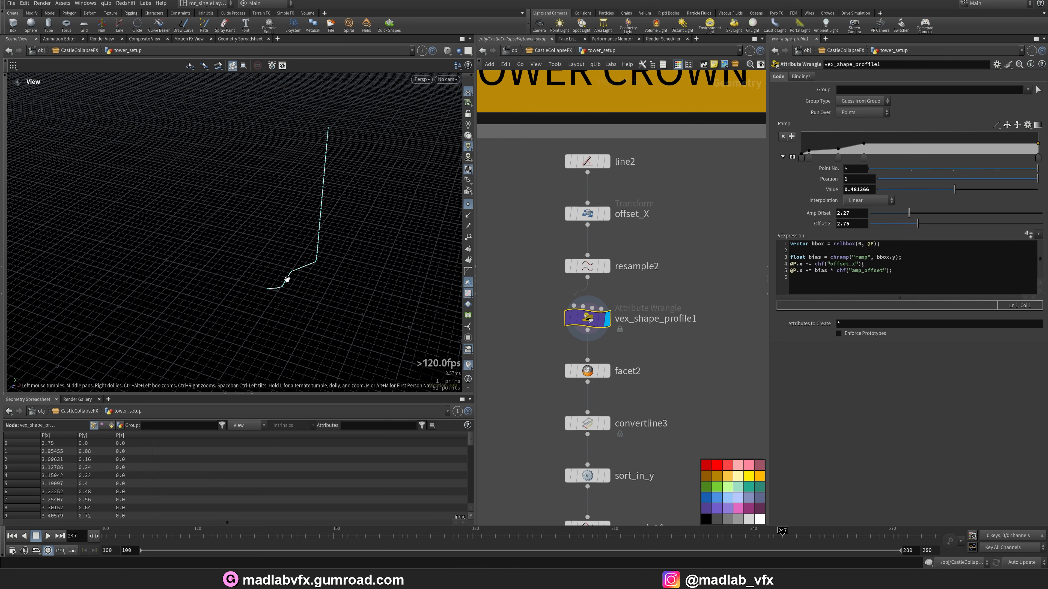
left_click_drag(287, 280, 309, 271)
middle_click_drag(309, 272, 287, 288)
left_click_drag(313, 284, 311, 293)
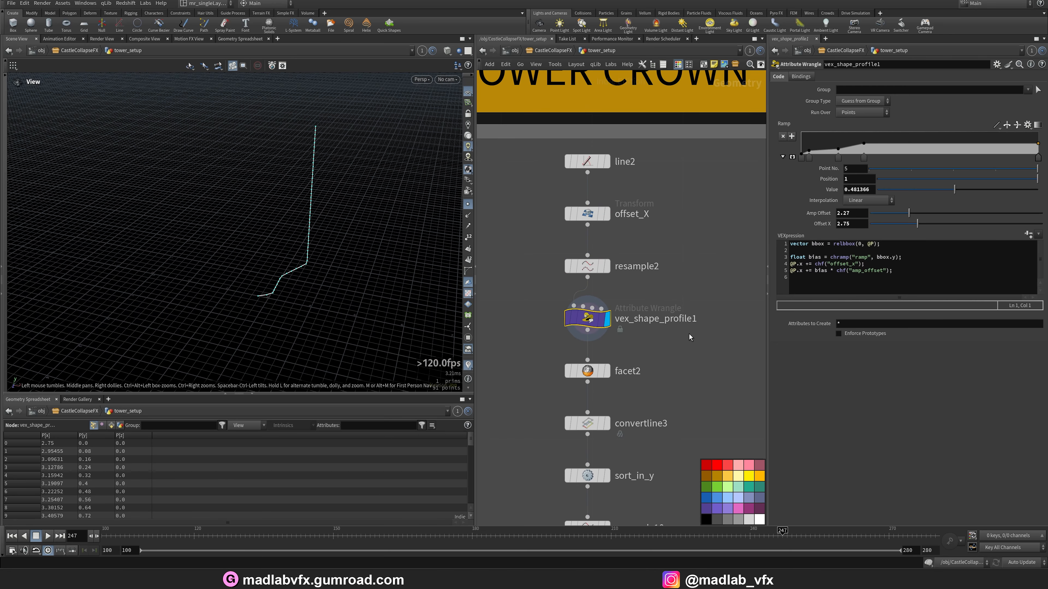
left_click(909, 294)
- Display convertline3 and sort_in_y in turn to inspect the simplified profile line and its sorting settings
left_click(606, 423)
left_click_drag(408, 291, 406, 274)
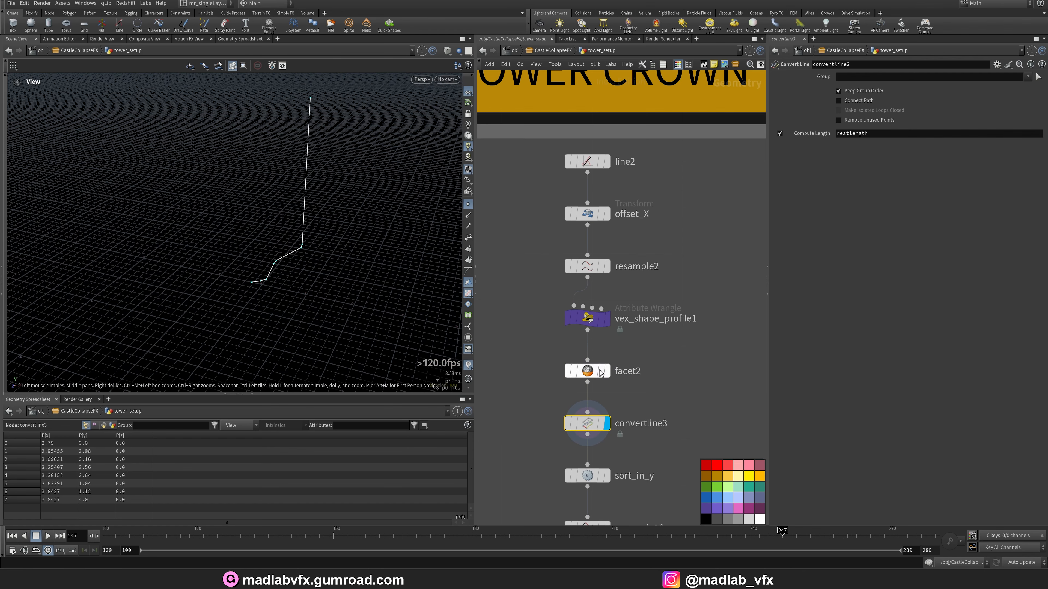
middle_click_drag(623, 466, 613, 343)
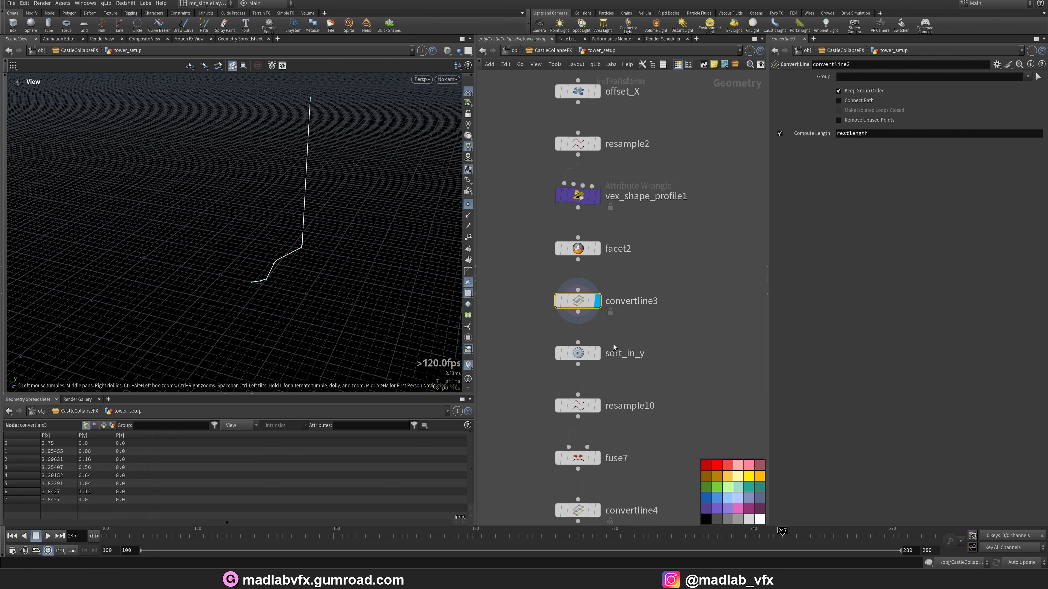
left_click(598, 354)
left_click_drag(331, 272, 328, 265)
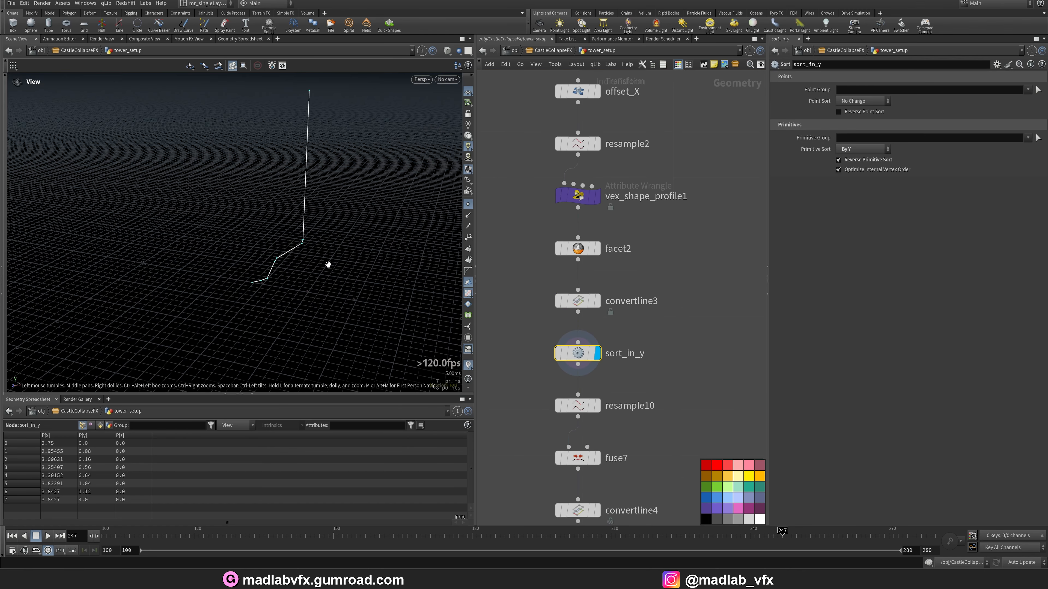
- Show point numbers in the viewport and display resample10 to check how the profile's upper segment is divided
left_click(468, 237)
middle_click_drag(304, 232, 303, 260)
middle_click_drag(616, 400, 610, 339)
left_click(592, 344)
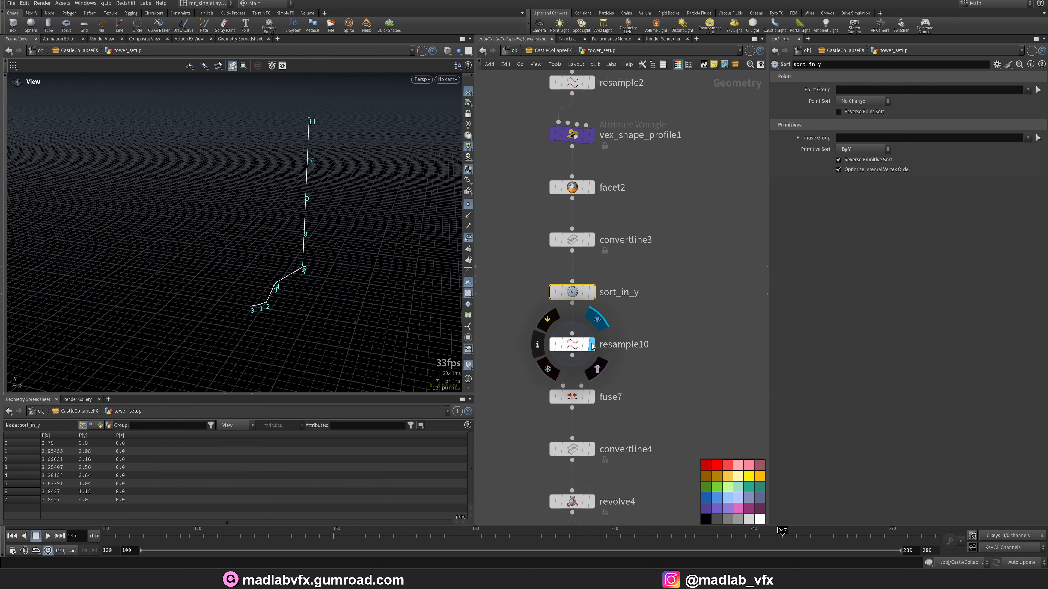
left_click_drag(295, 236, 286, 235)
middle_click_drag(518, 324, 521, 243)
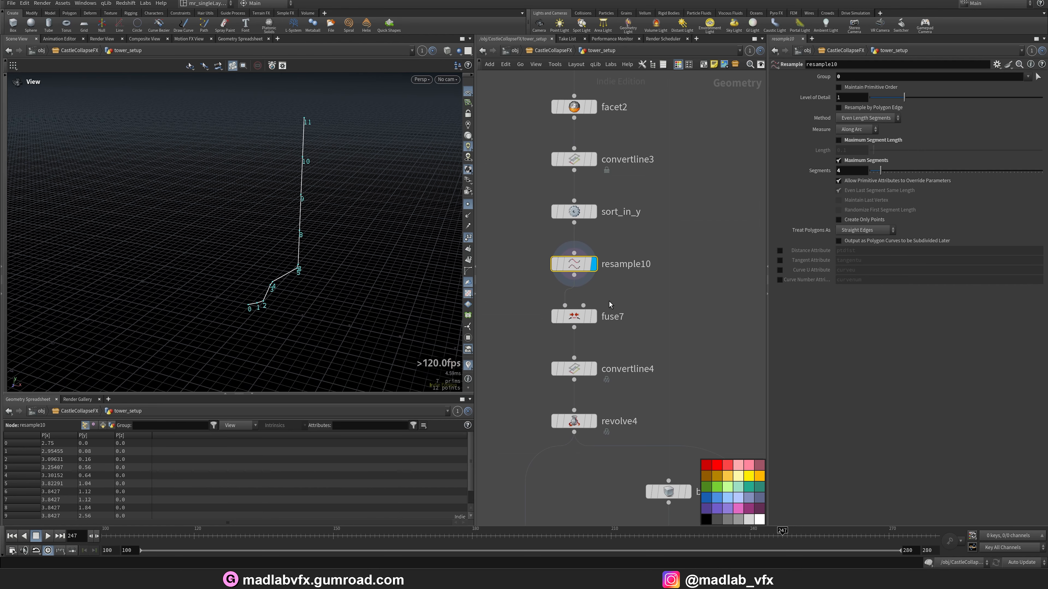
- Display fuse7, convertline4 and revolve4 in turn to follow the profile line into the revolved crown wall
left_click(593, 316)
left_click_drag(287, 240, 285, 239)
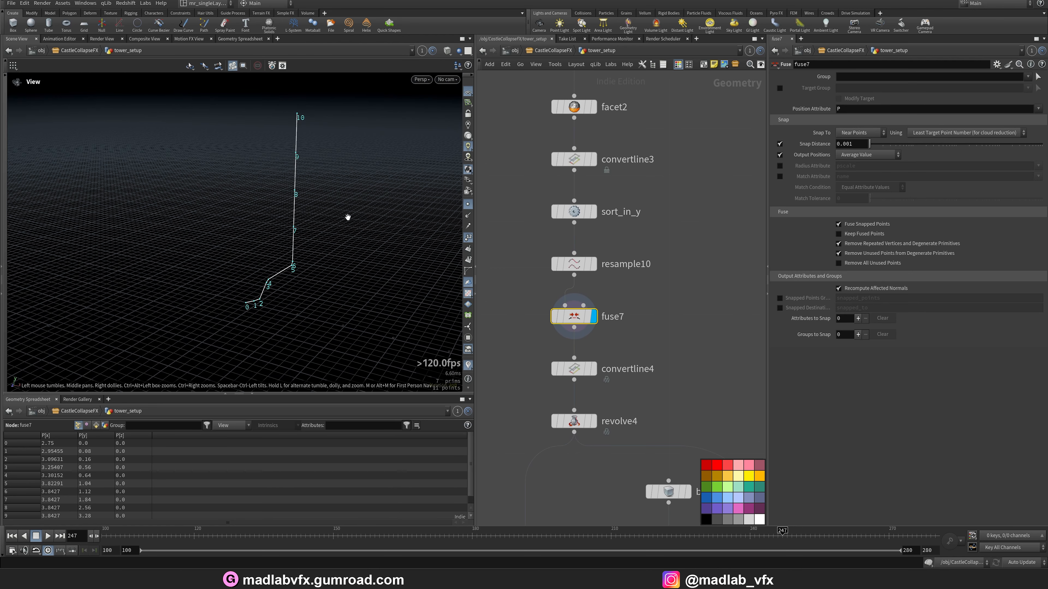
middle_click_drag(672, 329, 672, 288)
left_click(594, 328)
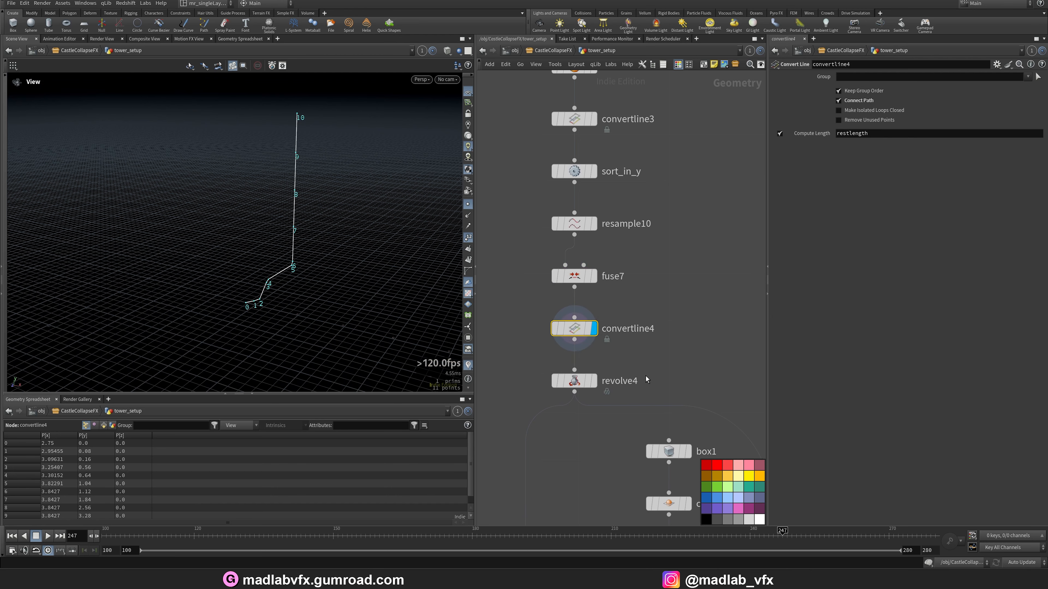
middle_click_drag(646, 379, 634, 273)
left_click(582, 274)
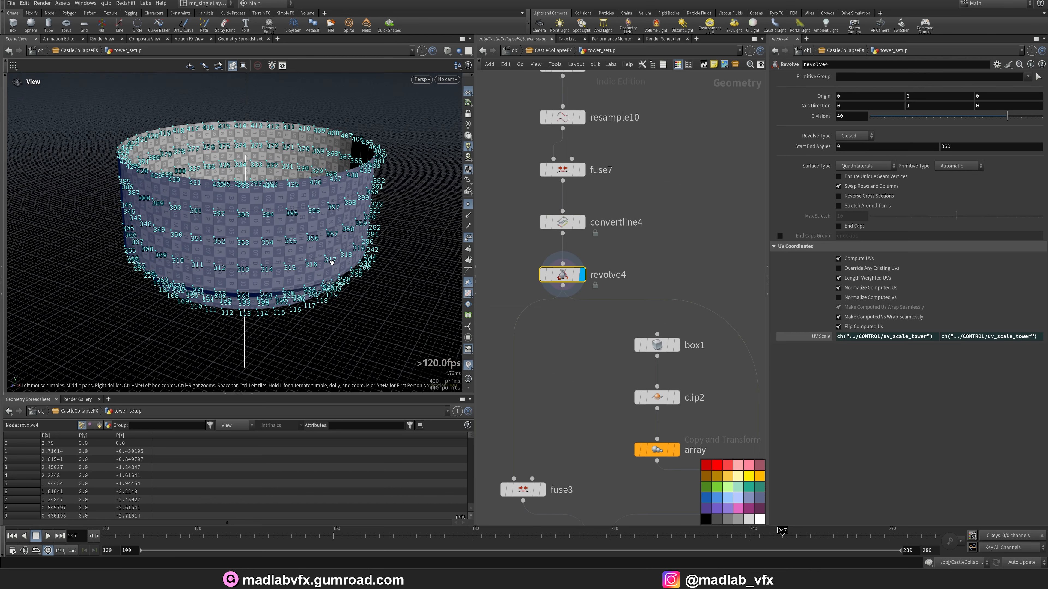
- Display matchsize8 and template revolve4 to compare the radial box array with the revolved crown wall
scroll(607, 268, "down", 2)
left_click(612, 261)
left_click(662, 362)
left_click(676, 362)
left_click_drag(256, 248, 231, 206)
middle_click_drag(632, 371, 633, 314)
left_click(544, 155)
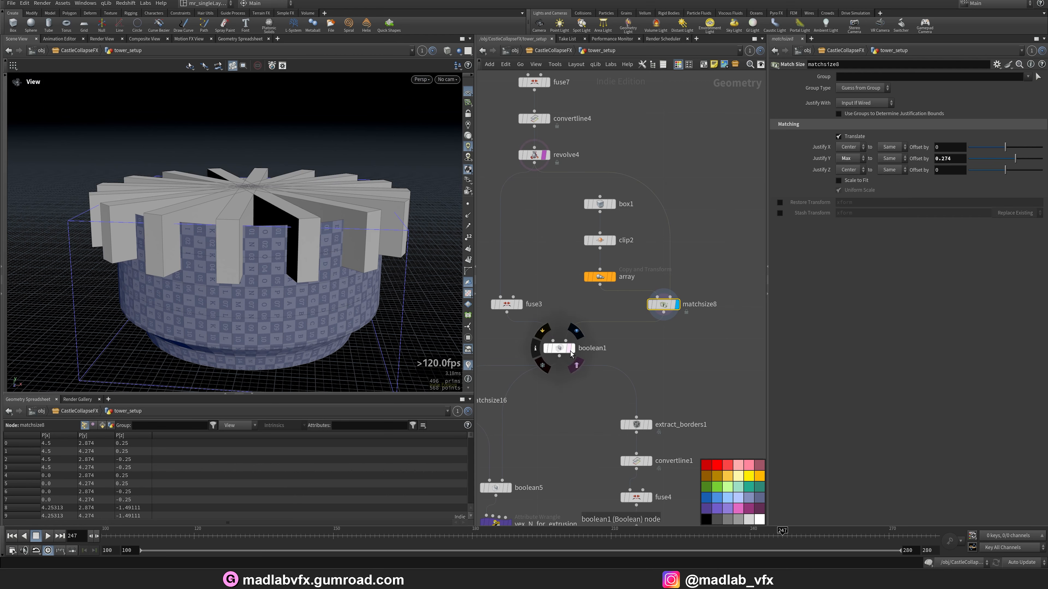
- Display boolean1 and inspect the battlement gaps that the box array cuts into the crown wall
left_click(568, 350)
left_click(560, 349)
left_click(568, 350)
left_click(574, 351)
left_click_drag(387, 240, 424, 291)
middle_click_drag(603, 321, 627, 228)
scroll(605, 242, "down", 4)
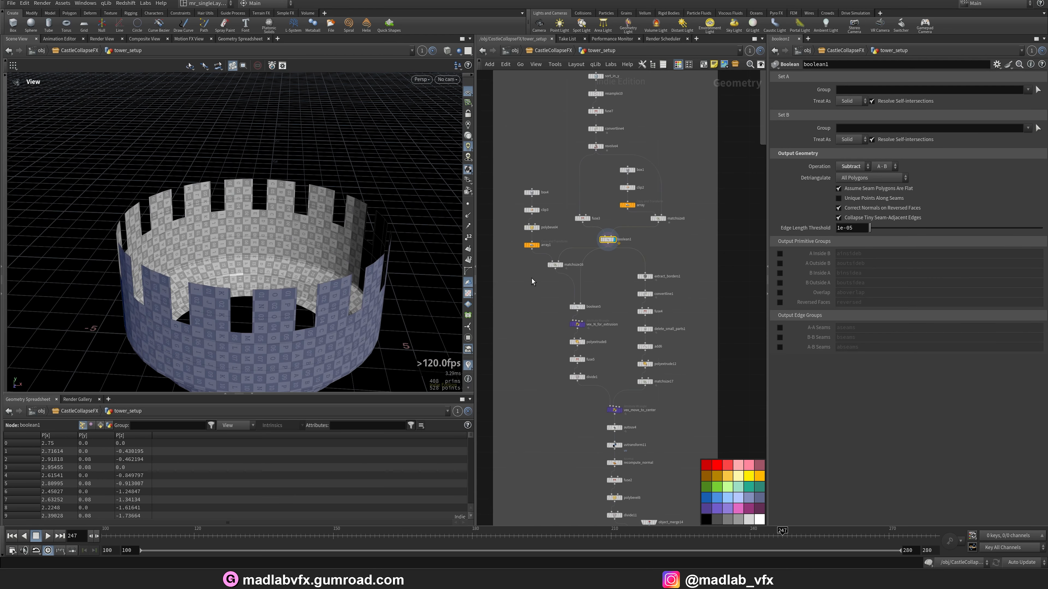
- Display boolean5 below matchsize16 and inspect the cutouts along the crown's lower edge from several angles
scroll(531, 279, "up", 3)
middle_click_drag(548, 145, 550, 173)
scroll(569, 265, "up", 2)
middle_click_drag(618, 264, 576, 228)
left_click(602, 356)
left_click_drag(256, 264, 264, 232)
left_click(682, 209)
left_click(683, 209)
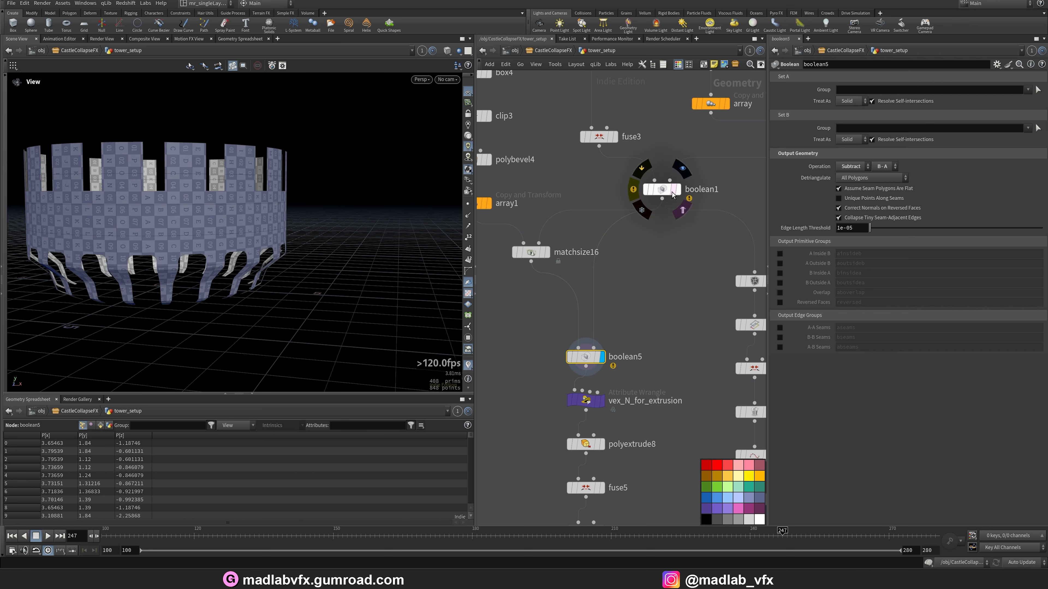
mouse_move(224, 285)
left_mouse_down()
mouse_move(258, 237)
mouse_move(224, 276)
mouse_move(224, 302)
left_mouse_up()
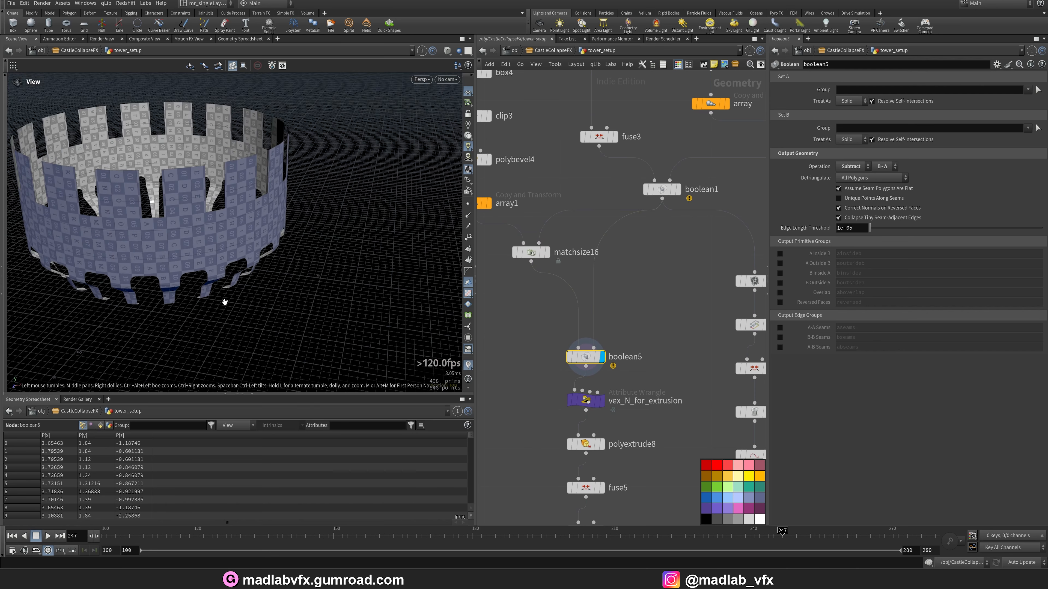
scroll(627, 376, "down", 3)
middle_click_drag(622, 372, 591, 271)
scroll(603, 289, "up", 5)
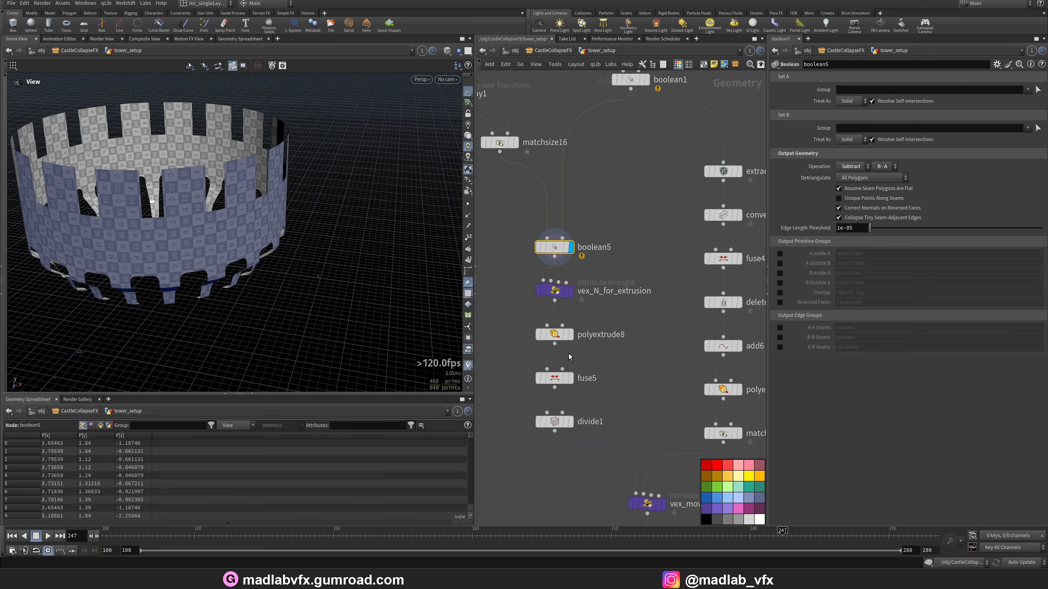
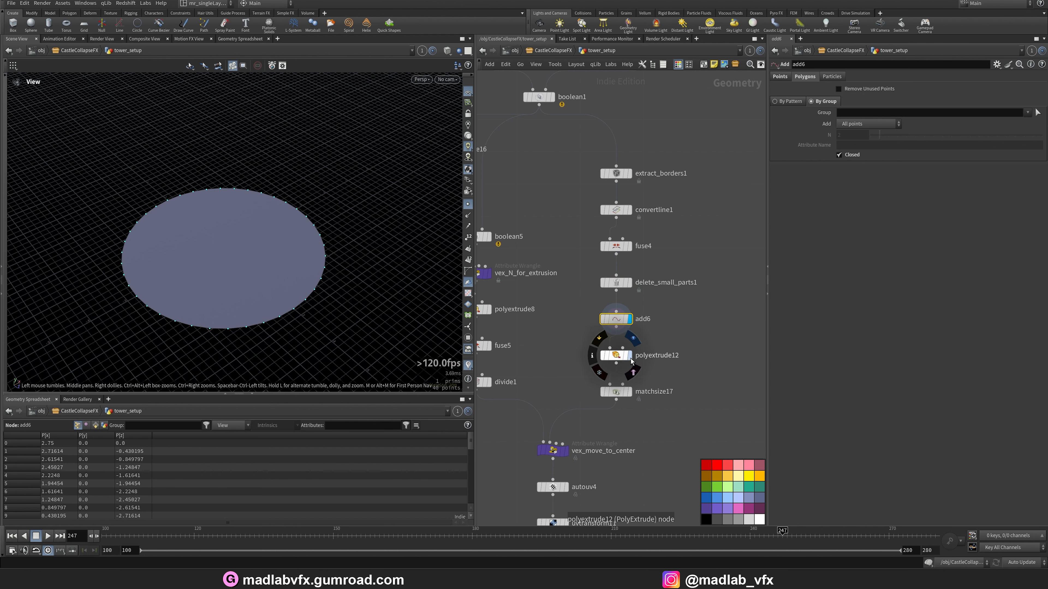
- Display polyextrude12 and matchsize17 in turn to inspect the cylinder extruded from the crown's border
left_click(628, 355)
right_click_drag(270, 241, 282, 252)
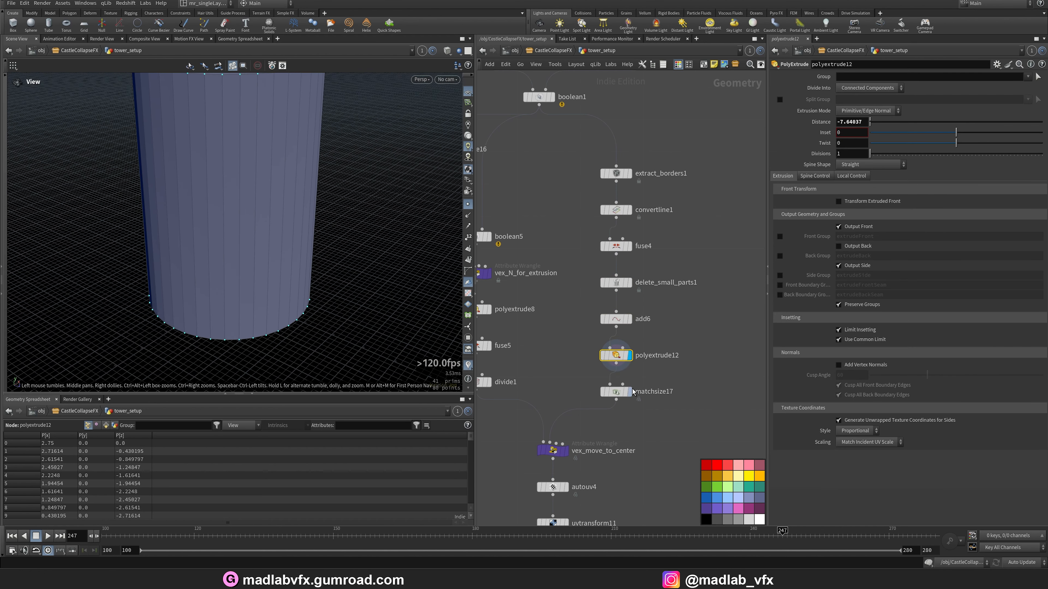
left_click(628, 391)
left_click_drag(240, 314, 406, 140)
- Display vex_move_to_center to inspect the thickened crown and the minpos expression behind it
scroll(585, 382, "up", 3)
left_click(562, 379)
scroll(569, 336, "up", 2)
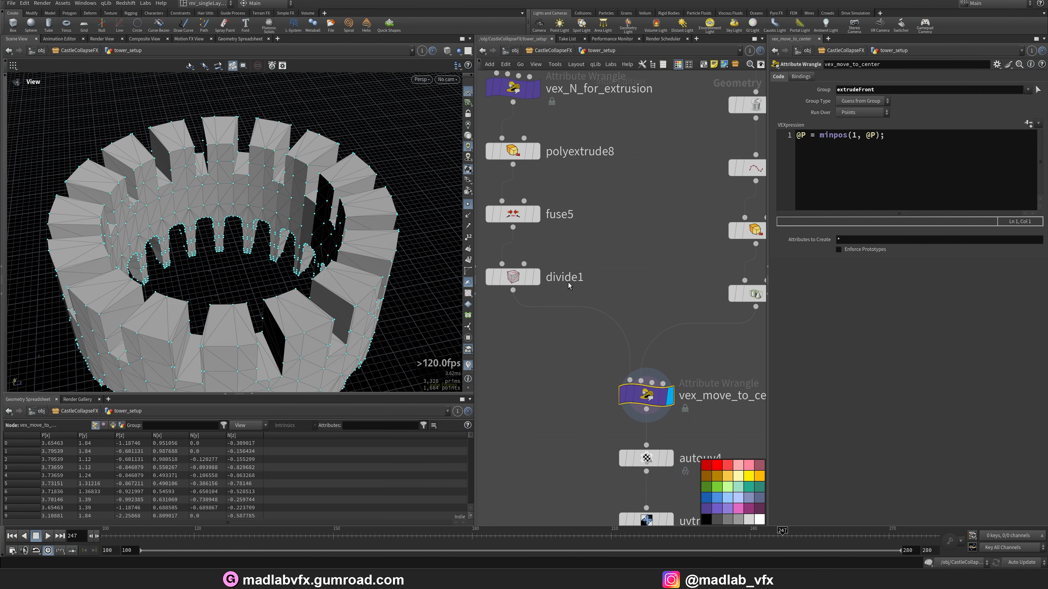
- Display divide1 and temporarily template matchsize17 to compare the triangulated crown with the inner cylinder
left_click(536, 276)
middle_click_drag(675, 306, 615, 302)
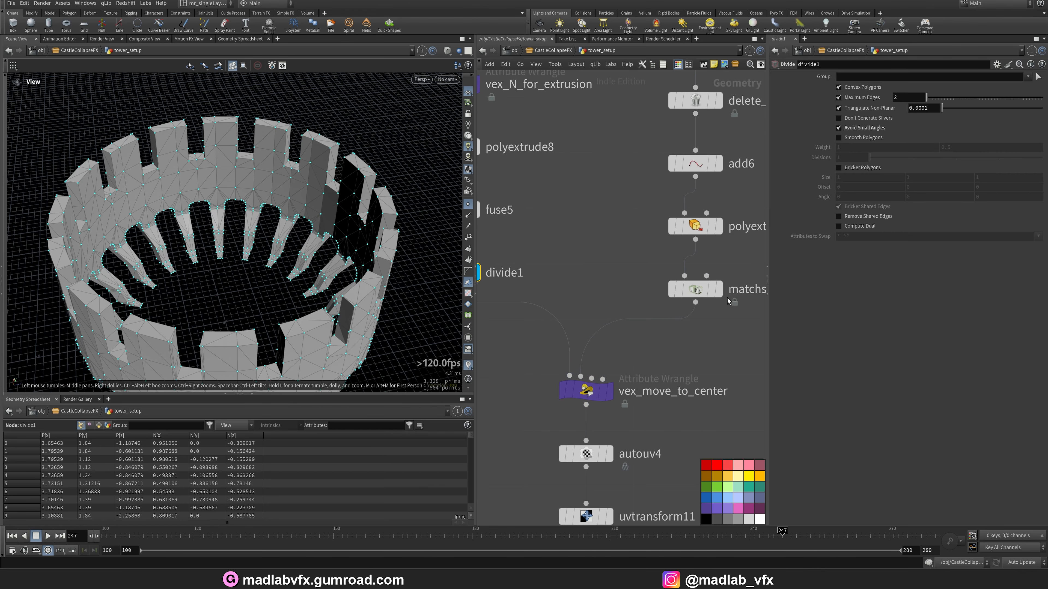
left_click(712, 289)
left_click_drag(384, 248, 339, 231)
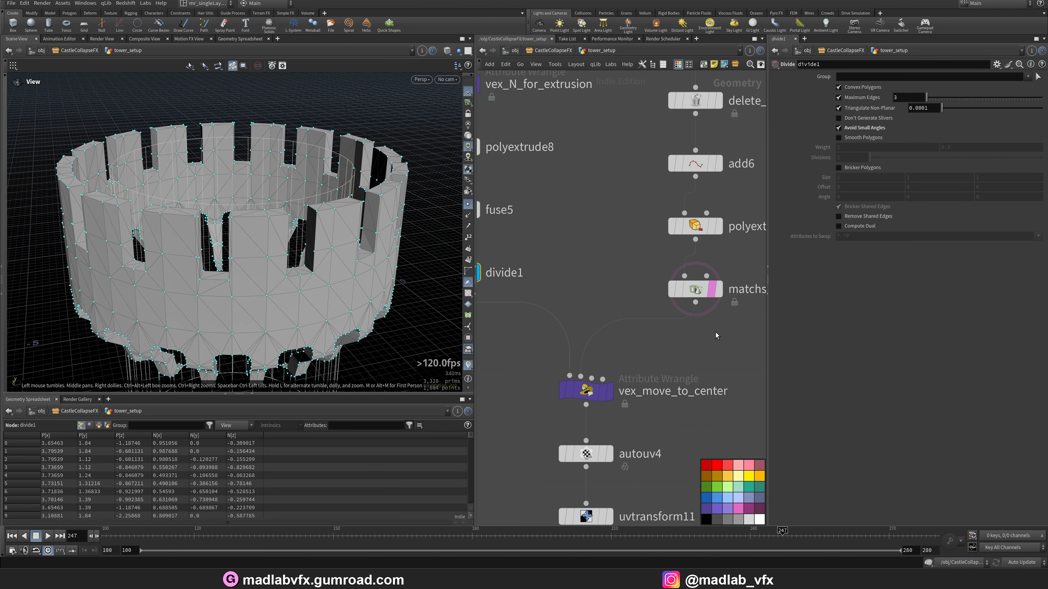
left_click(712, 290)
- Switch the display back to vex_move_to_center and view the crown thickened toward the inner cylinder
left_click(564, 392)
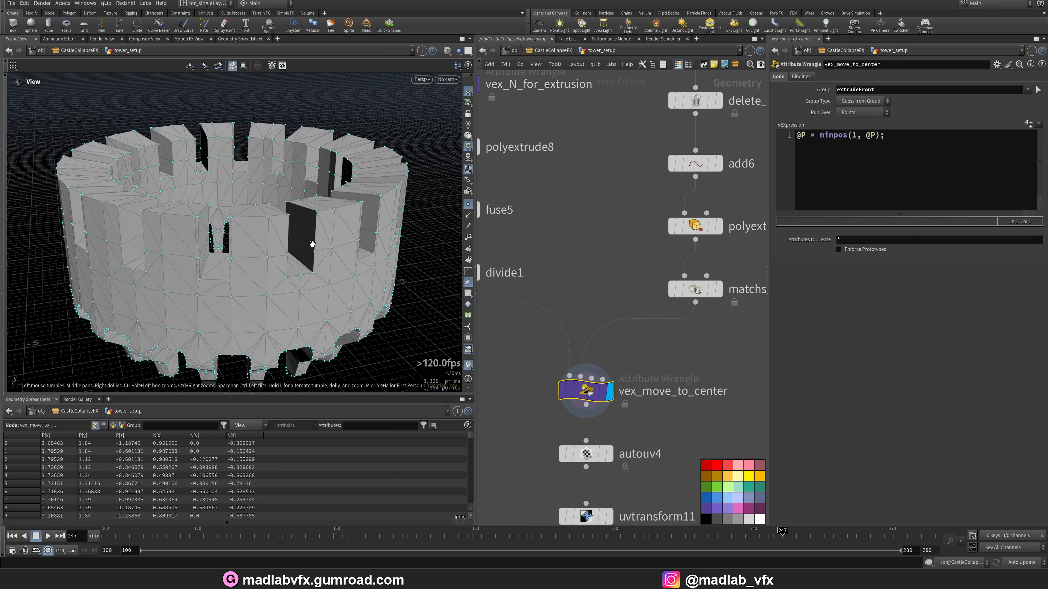
scroll(563, 391, "down", 2)
middle_click_drag(616, 450, 613, 344)
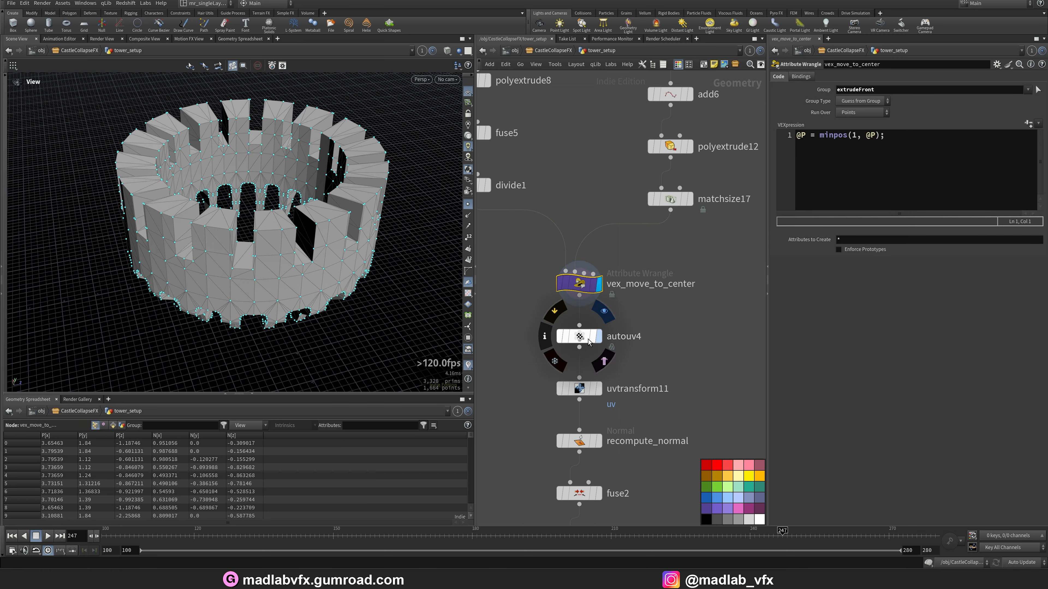
- Turn on the UV checker texture and display autouv4 and uvtransform11 in turn to inspect the crown's UV layout and scaling
left_click(468, 294)
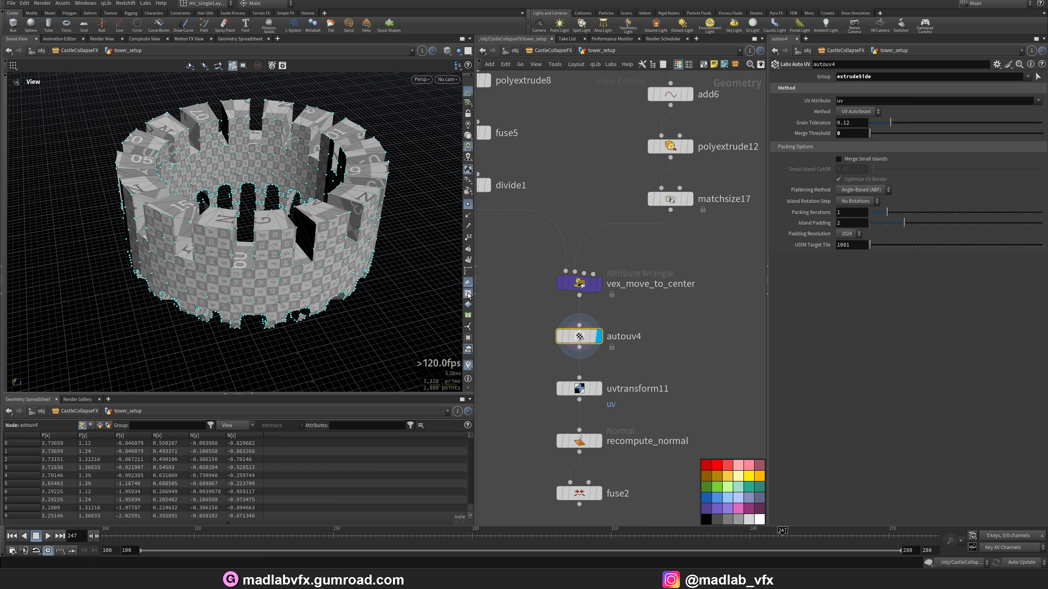
left_click_drag(361, 271, 320, 231)
middle_click_drag(659, 375, 649, 299)
left_click(589, 313)
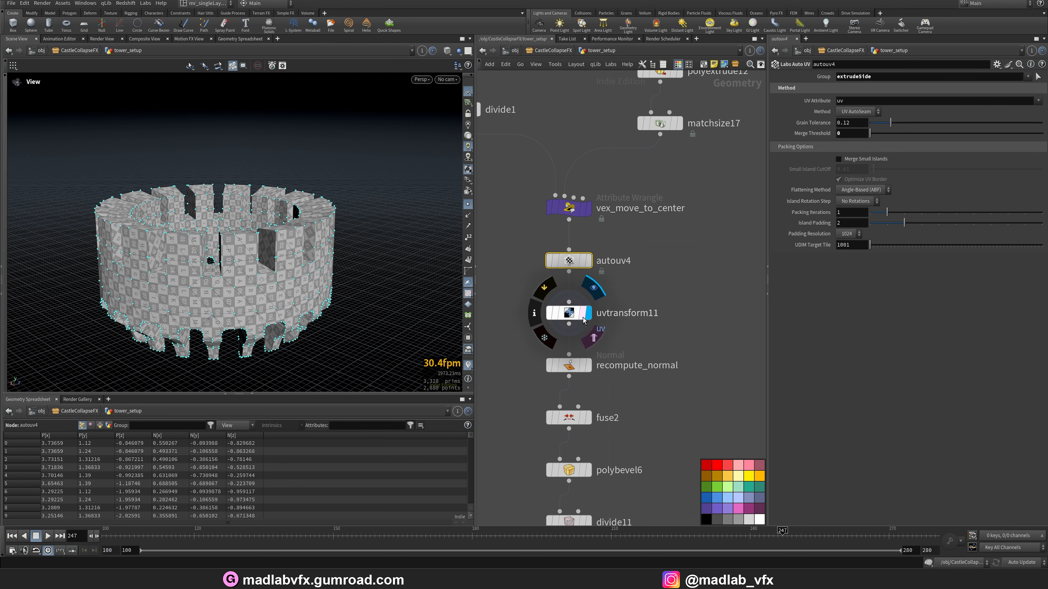
left_click(570, 314)
left_click_drag(293, 267, 265, 308)
middle_click_drag(265, 307, 275, 272)
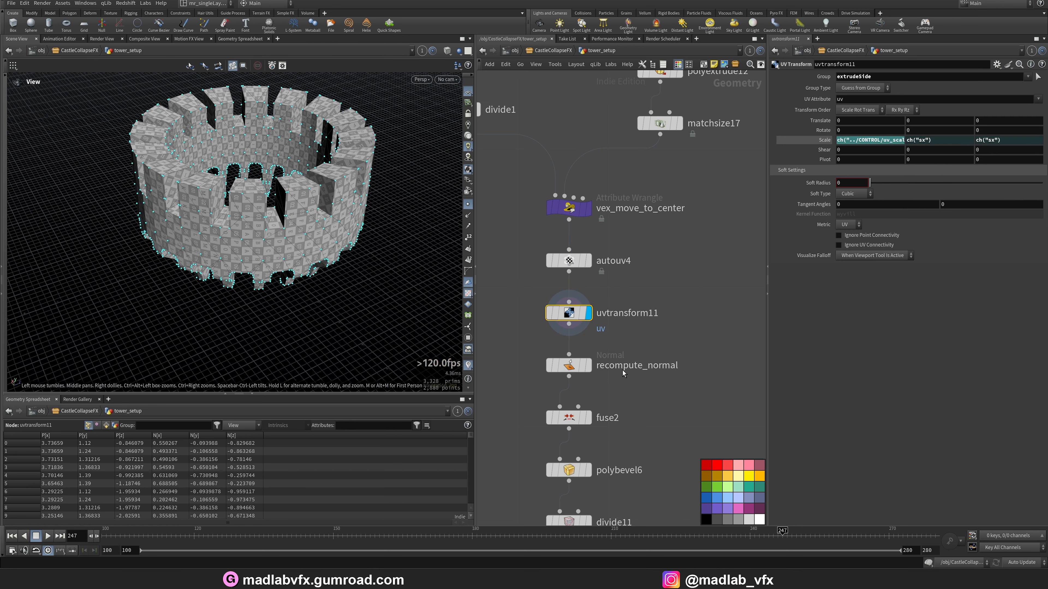
- Display recompute_normal and fuse2 in turn to inspect the crown's normals and fused points
left_click(589, 366)
left_click(569, 365)
left_click_drag(363, 273, 391, 253)
middle_click_drag(605, 402, 615, 331)
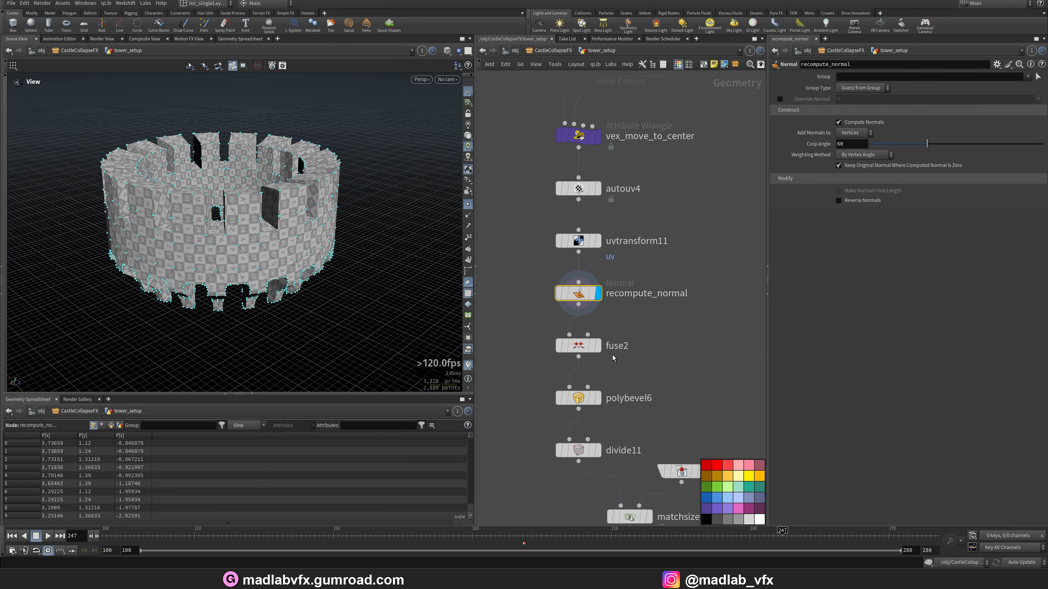
left_click(598, 345)
left_click_drag(293, 272, 406, 285)
- Display polybevel6, hide the point markers and examine the crown's rounded edges and bevel settings up close
left_click(598, 398)
left_click(580, 399)
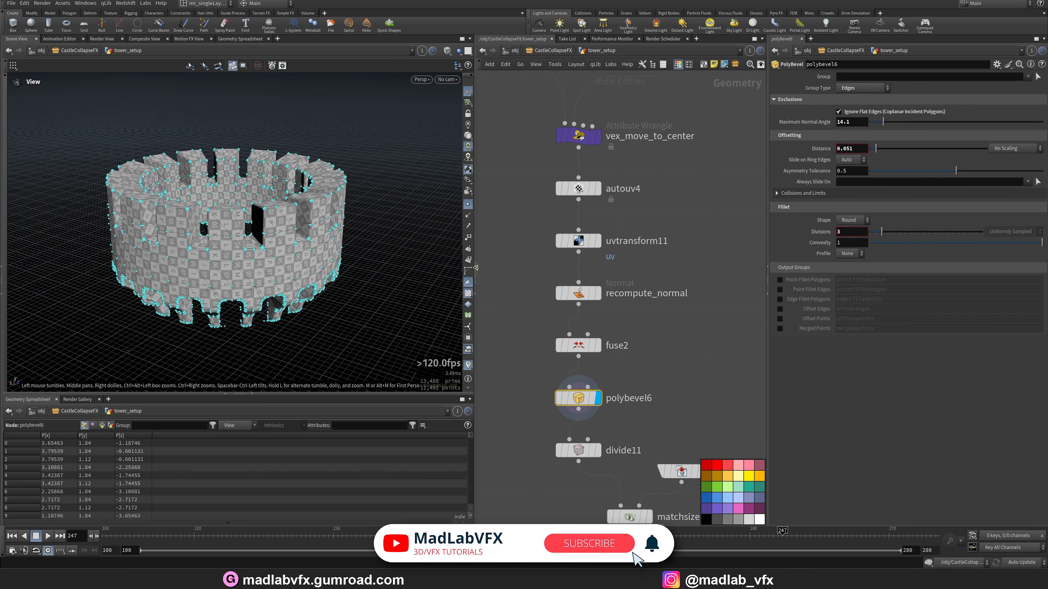
left_click(468, 204)
scroll(407, 179, "up", 5)
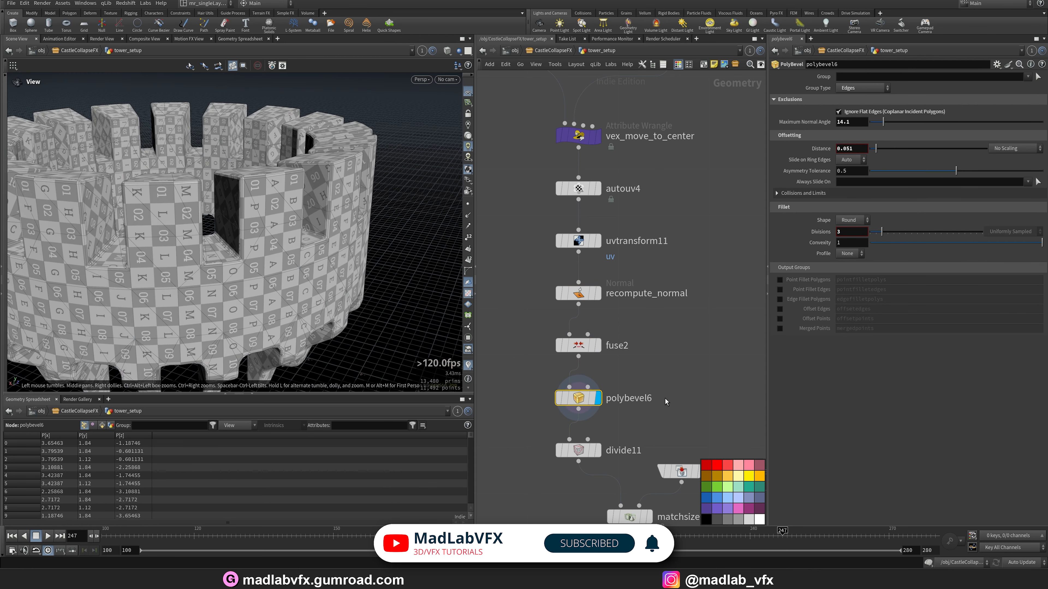
- Display divide11 and inspect how the beveled crown is divided
middle_click_drag(620, 481, 601, 362)
scroll(601, 362, "down", 1)
scroll(601, 362, "up", 1)
left_click(579, 332)
left_click(562, 333)
left_click_drag(252, 207, 350, 263)
scroll(257, 271, "down", 5)
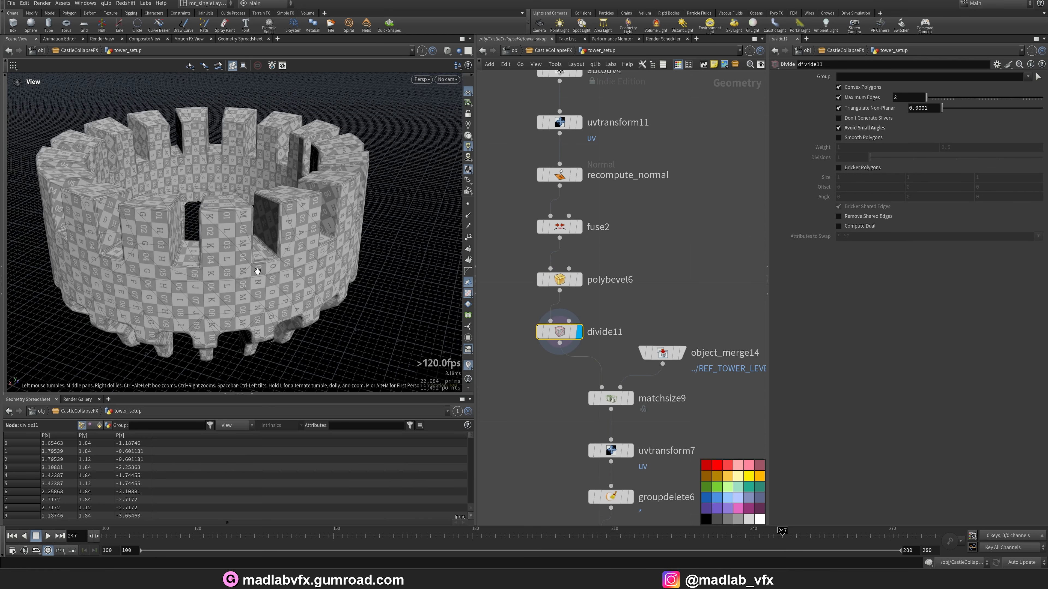
- Display matchsize9 and frame the crown placed relative to REF_TOWER_LEVEL_C
middle_click_drag(547, 394, 528, 339)
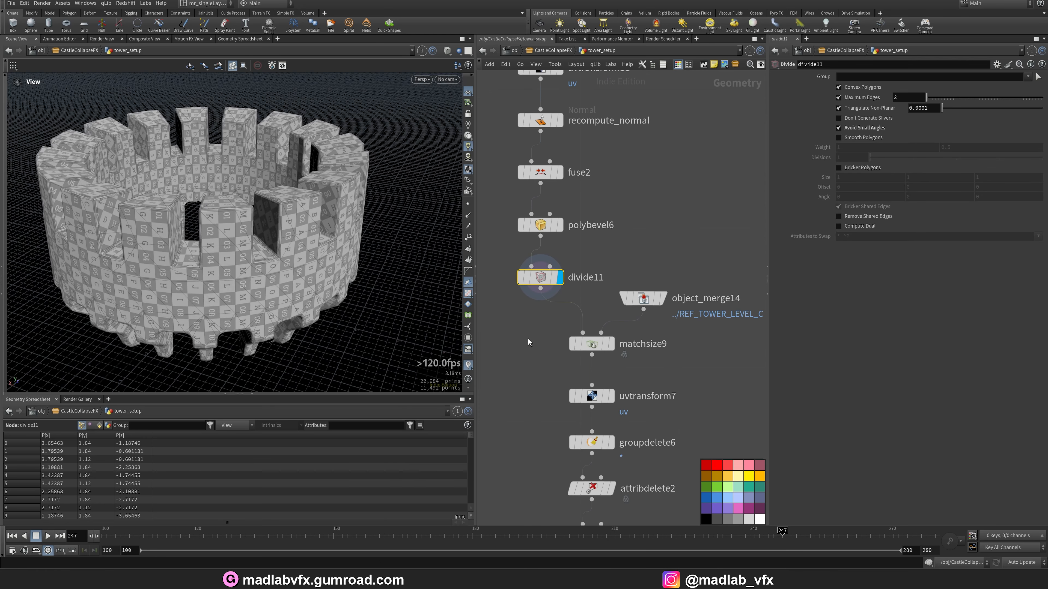
left_click(612, 345)
left_click(582, 345)
key("space+g")
left_click_drag(290, 287, 431, 320)
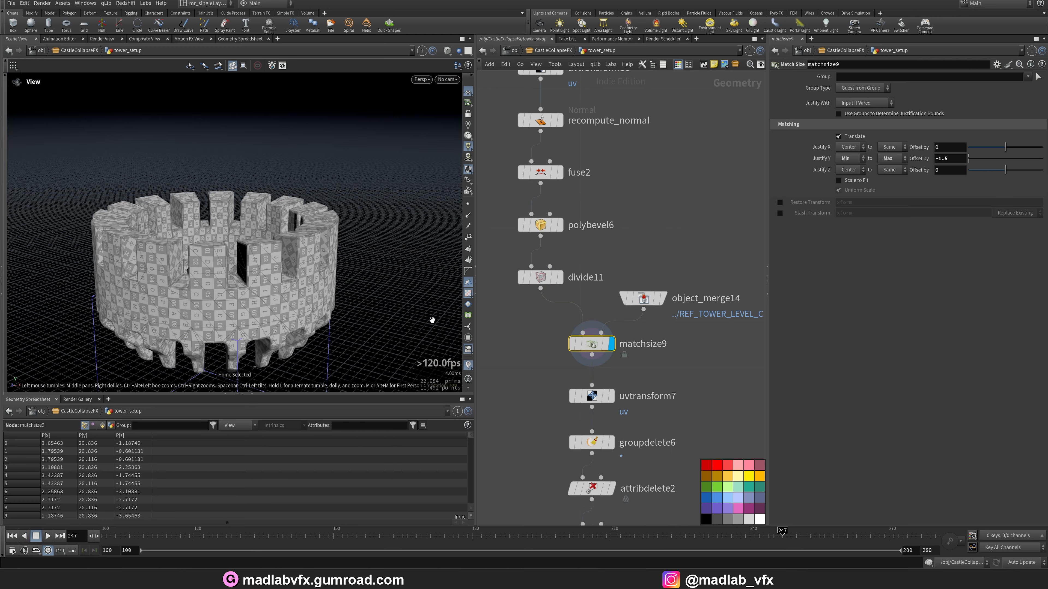
- Display uvtransform7 and examine the rotated UVs on the crown up close
middle_click_drag(669, 345, 557, 318)
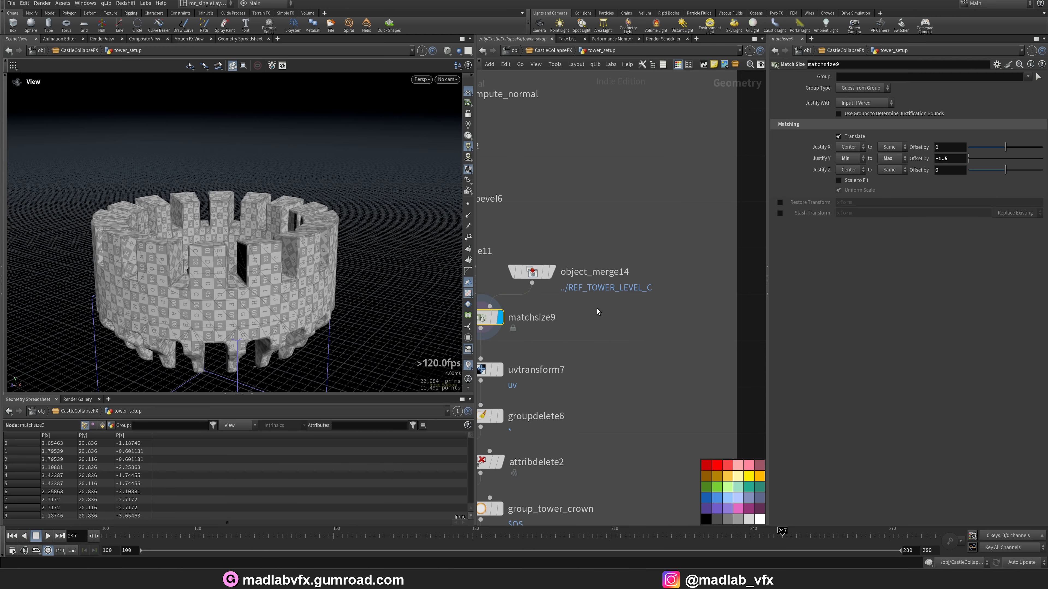
middle_click_drag(528, 378, 572, 281)
left_click(545, 273)
left_click(523, 274)
left_click_drag(268, 239, 229, 264)
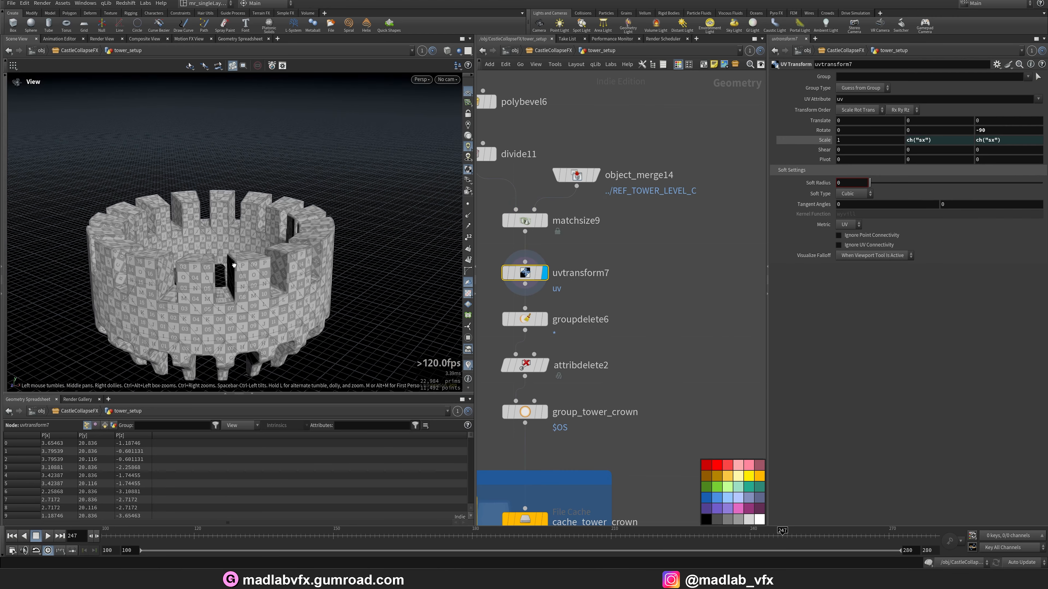
right_click_drag(229, 264, 296, 240)
left_click_drag(296, 239, 423, 290)
middle_click_drag(558, 322, 613, 281)
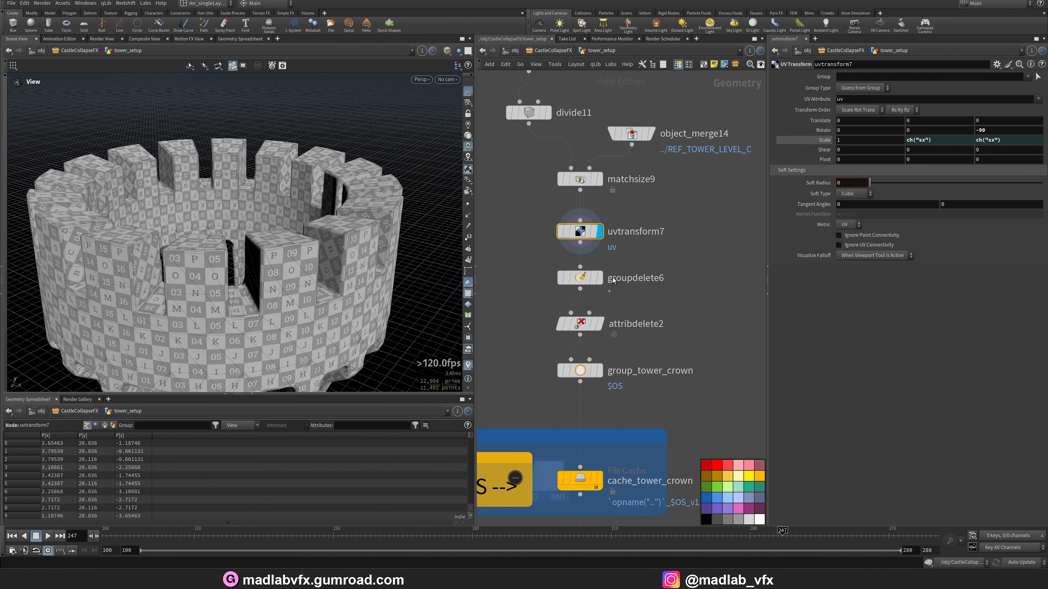
- Review the attribdelete2 settings and display group_tower_crown to inspect the crown's primitive group
left_click(580, 324)
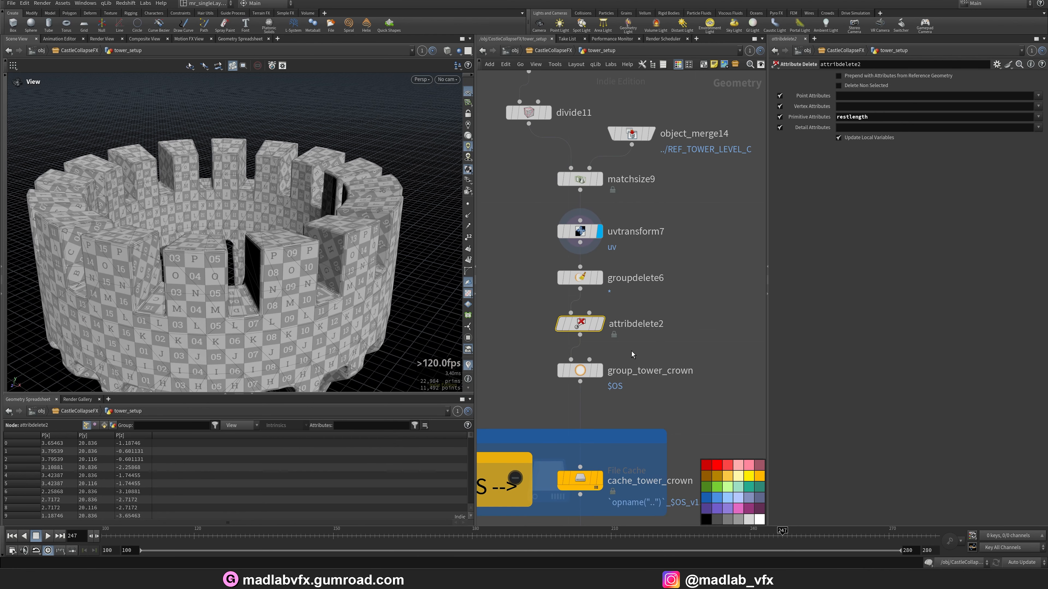
middle_click_drag(685, 348, 675, 308)
key("Down")
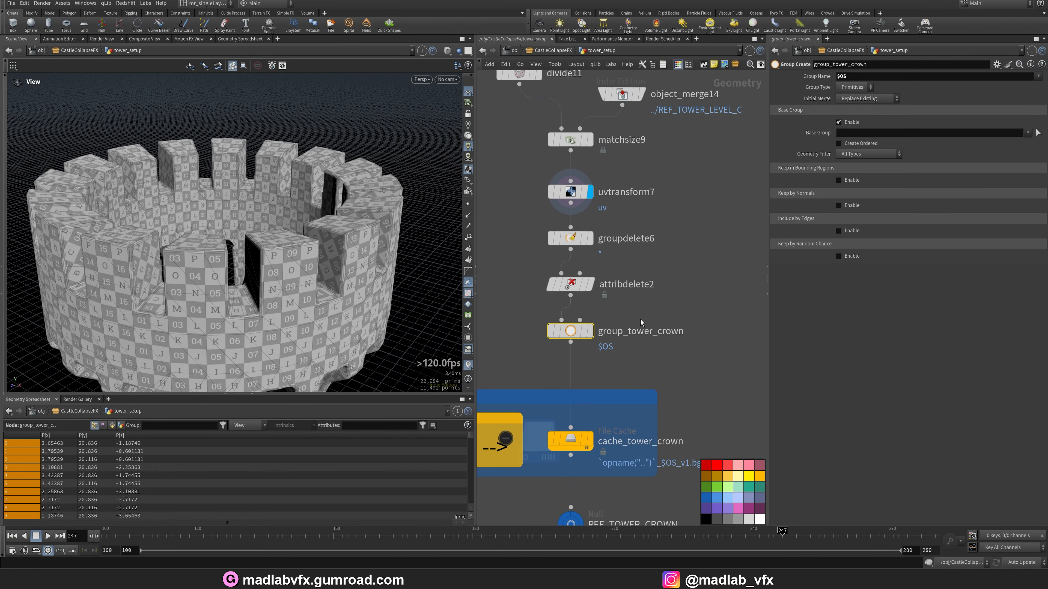
left_click(592, 335)
left_click_drag(296, 258, 290, 267)
scroll(622, 302, "down", 2)
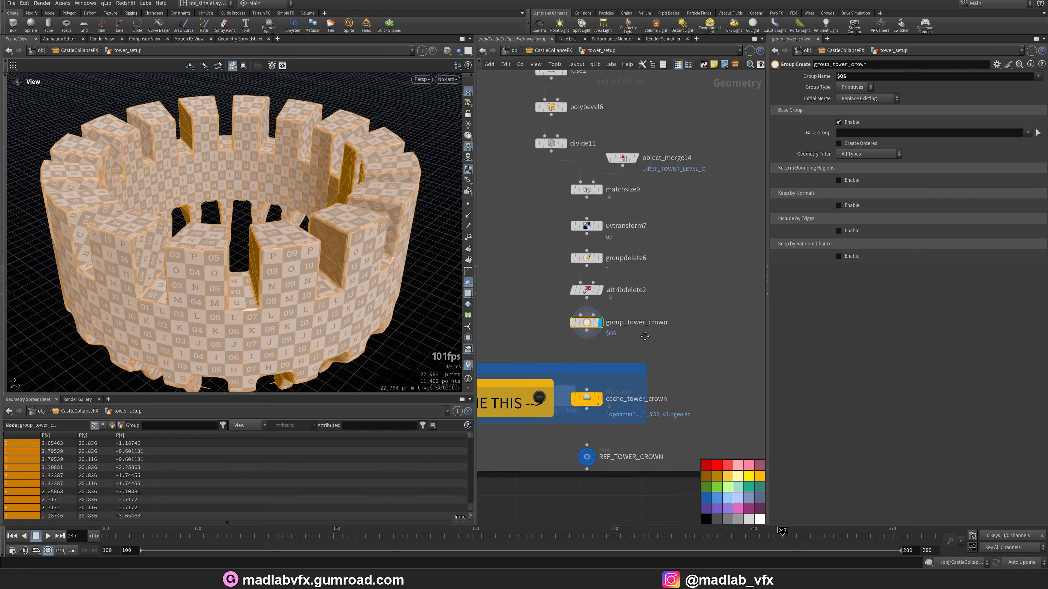
middle_click_drag(622, 314, 595, 276)
scroll(593, 335, "up", 2)
- Display cache_tower_crown and the REF_TOWER_CROWN null to view the finished crown
left_click(568, 365)
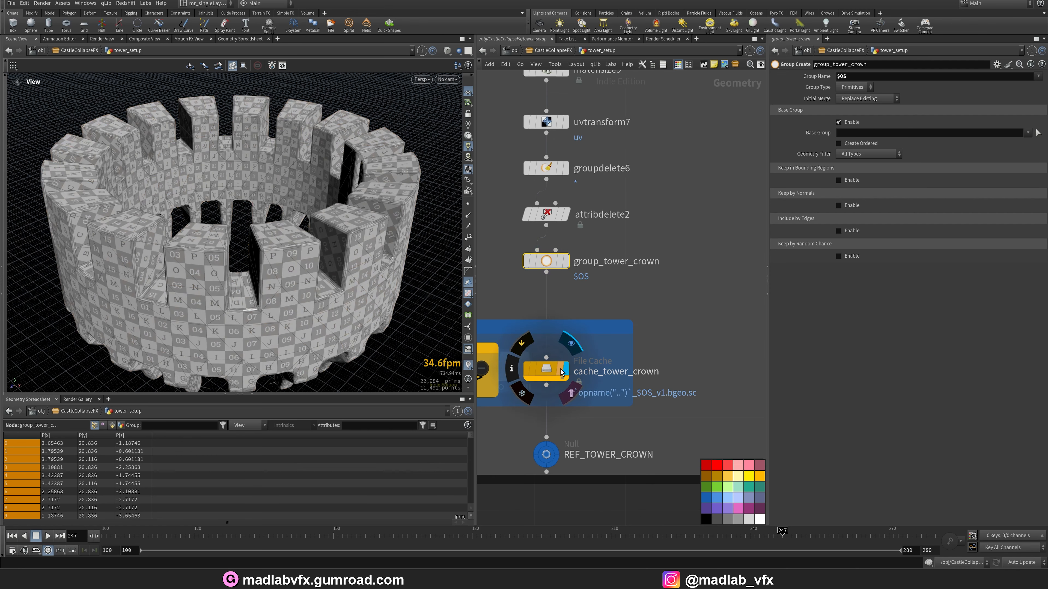
left_click(546, 455)
scroll(298, 247, "down", 2)
left_click_drag(298, 248, 311, 254)
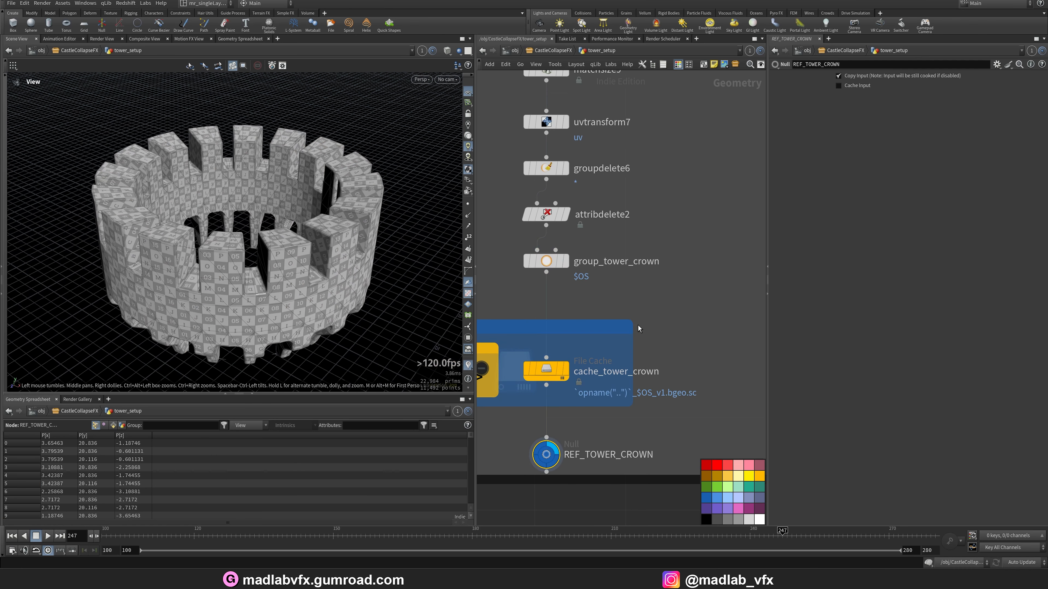
- Go to the STEP 6 TOWER COPIES network and display merge2 to view the complete assembled tower
scroll(647, 326, "down", 7)
middle_click_drag(648, 325, 543, 336)
scroll(578, 305, "down", 1)
middle_click_drag(641, 271, 601, 437)
middle_click_drag(599, 249, 602, 304)
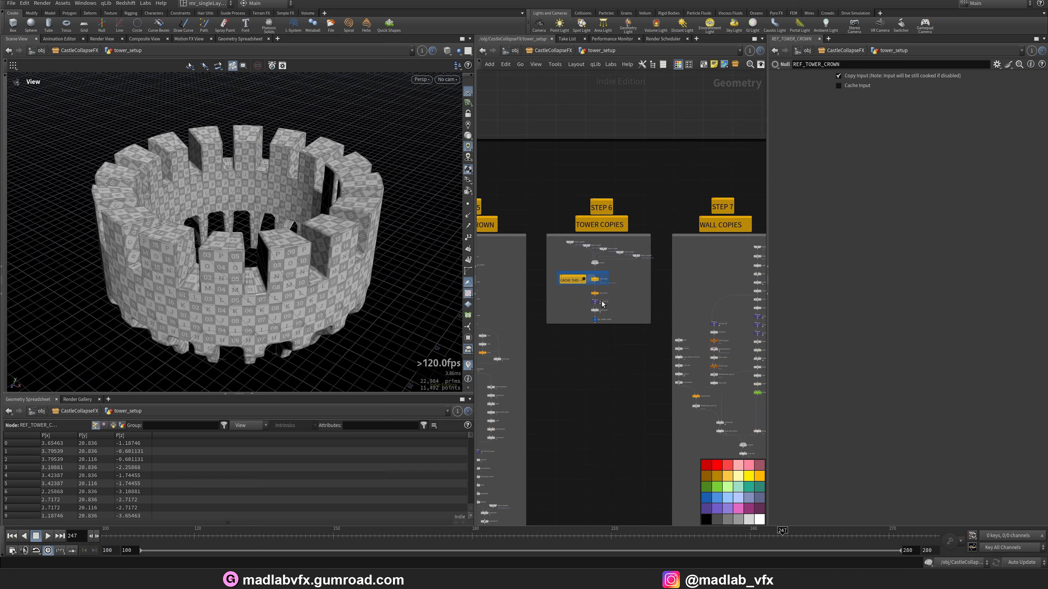
scroll(602, 305, "up", 10)
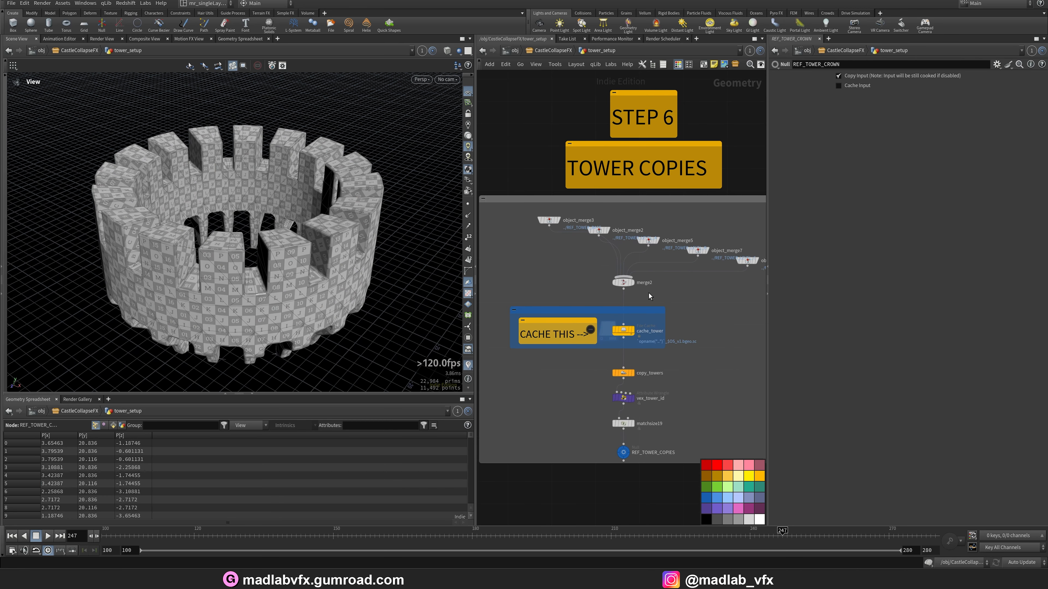
scroll(648, 294, "up", 2)
left_click(630, 284)
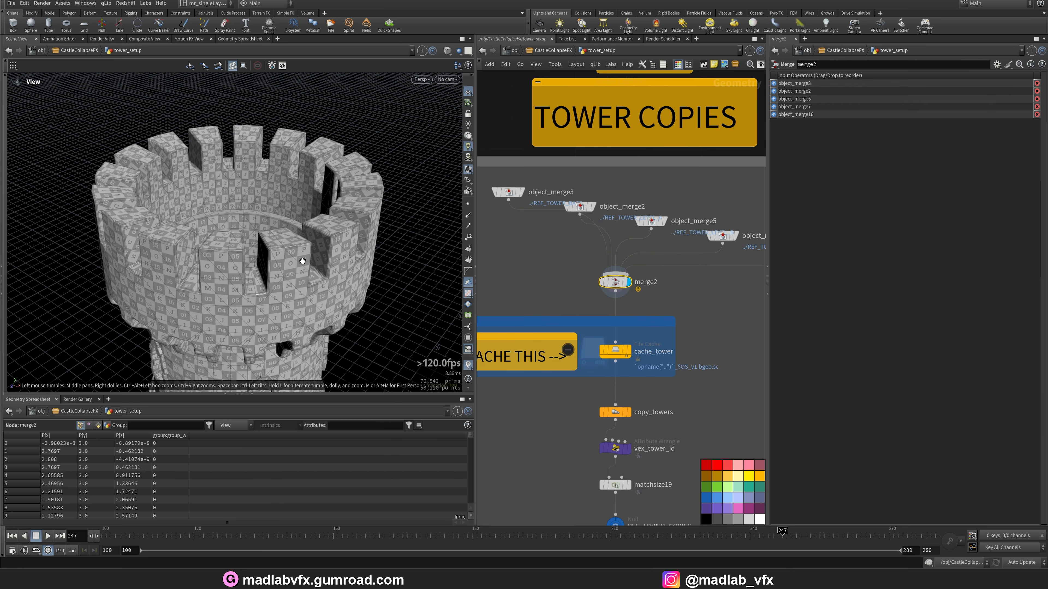
key("g")
scroll(212, 242, "up", 3)
left_click_drag(211, 243, 380, 215)
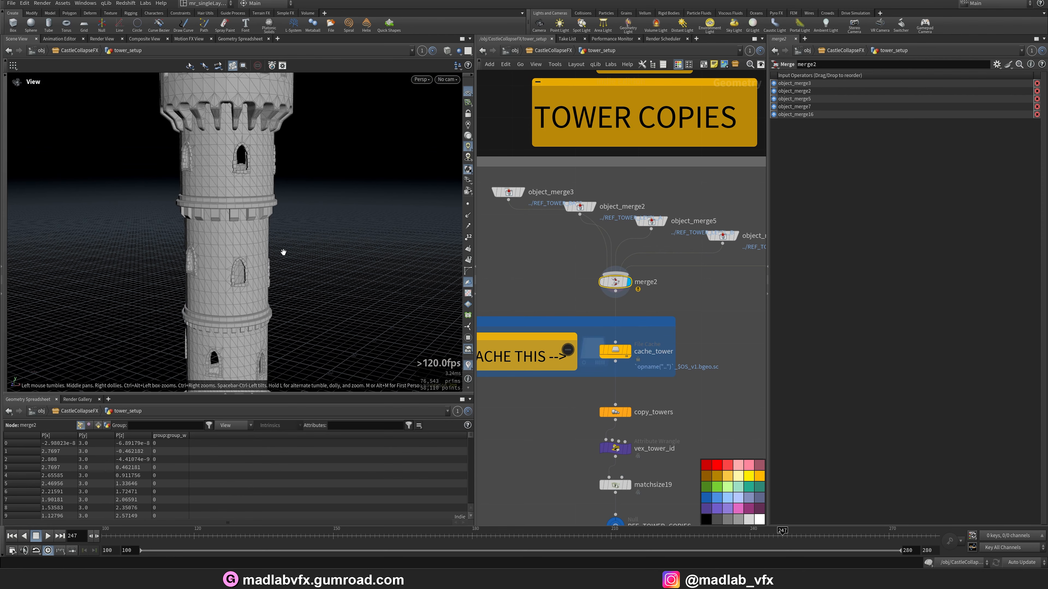
- Display cache_tower and copy_towers in turn to inspect the cached tower and its row of copies
scroll(647, 353, "up", 2)
left_click(623, 329)
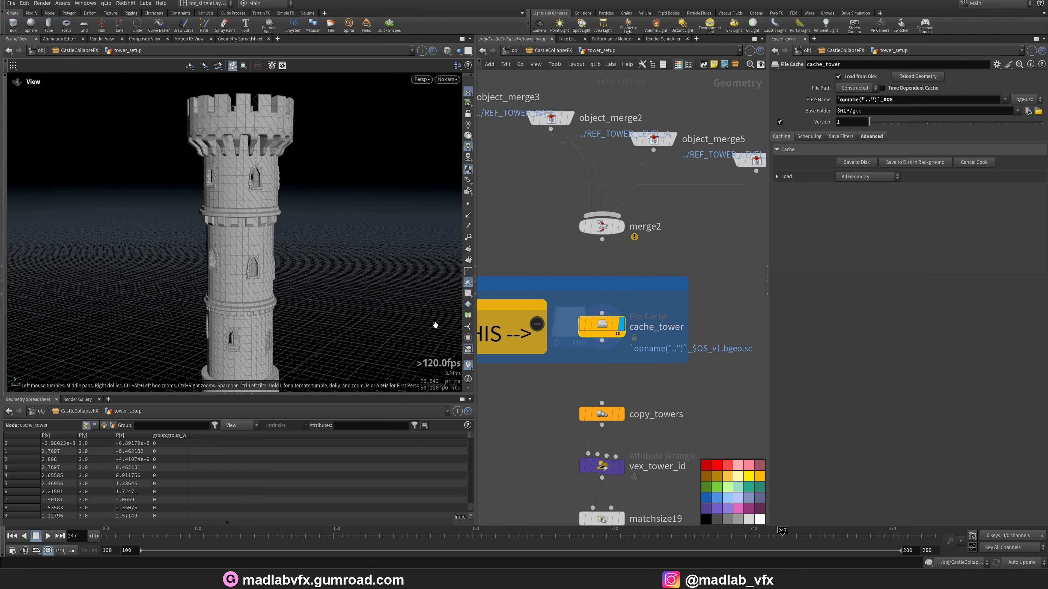
left_click(611, 417)
scroll(327, 272, "down", 8)
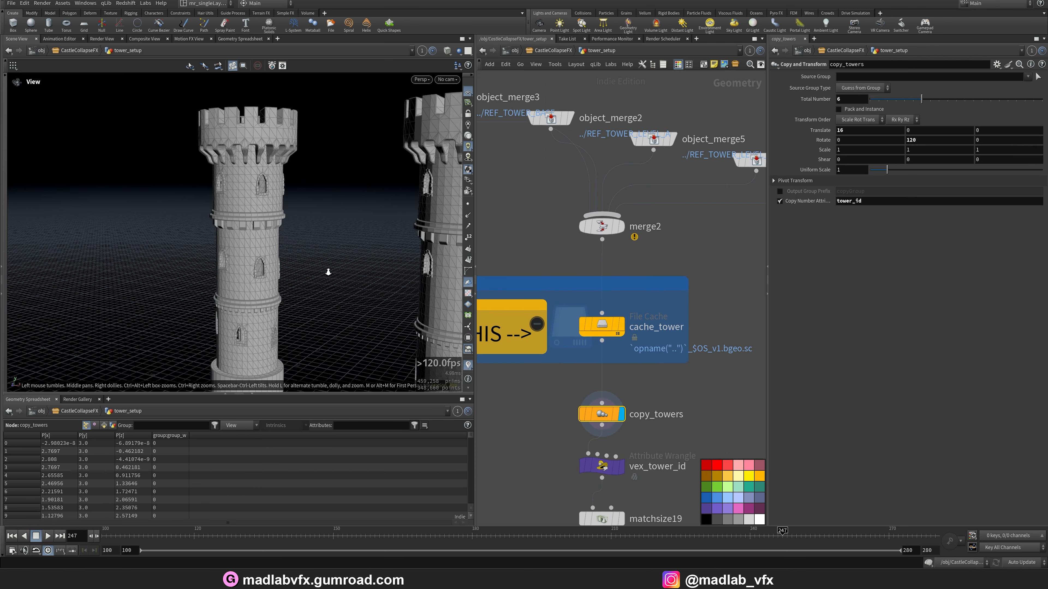
left_click_drag(300, 281, 389, 300)
middle_click_drag(388, 300, 295, 302)
scroll(295, 302, "up", 5)
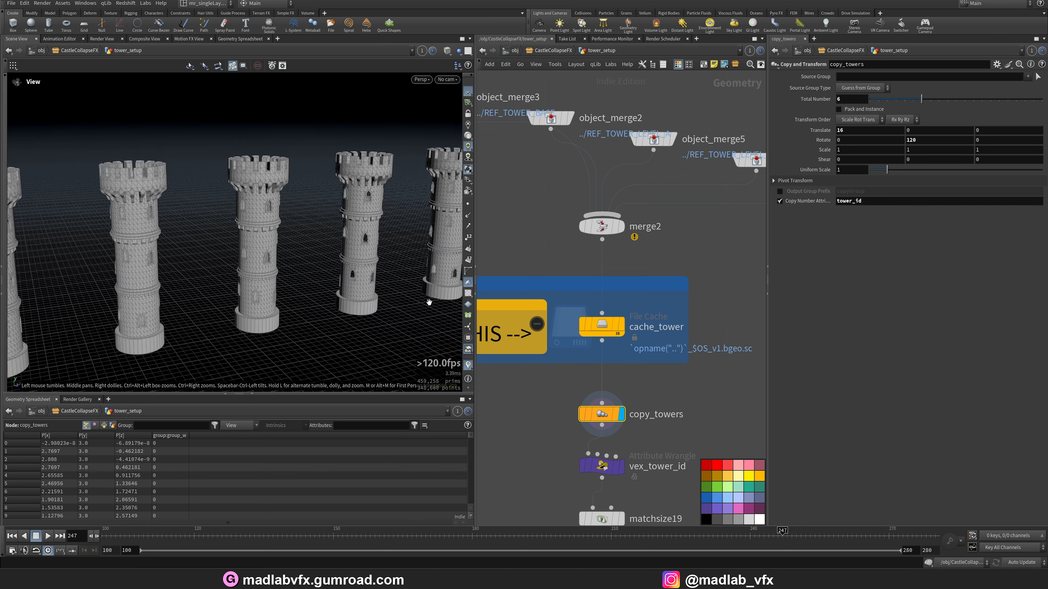
- Open vex_tower_id and display matchsize19 to inspect the tower IDs and the centering of the tower row
middle_click_drag(675, 453, 630, 308)
scroll(612, 346, "down", 1)
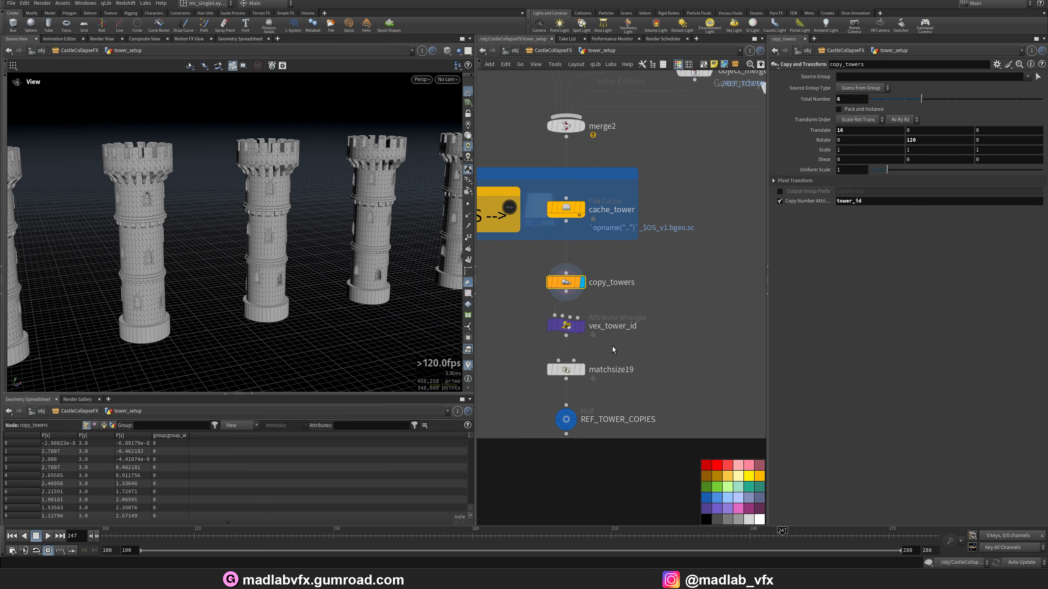
scroll(612, 347, "up", 1)
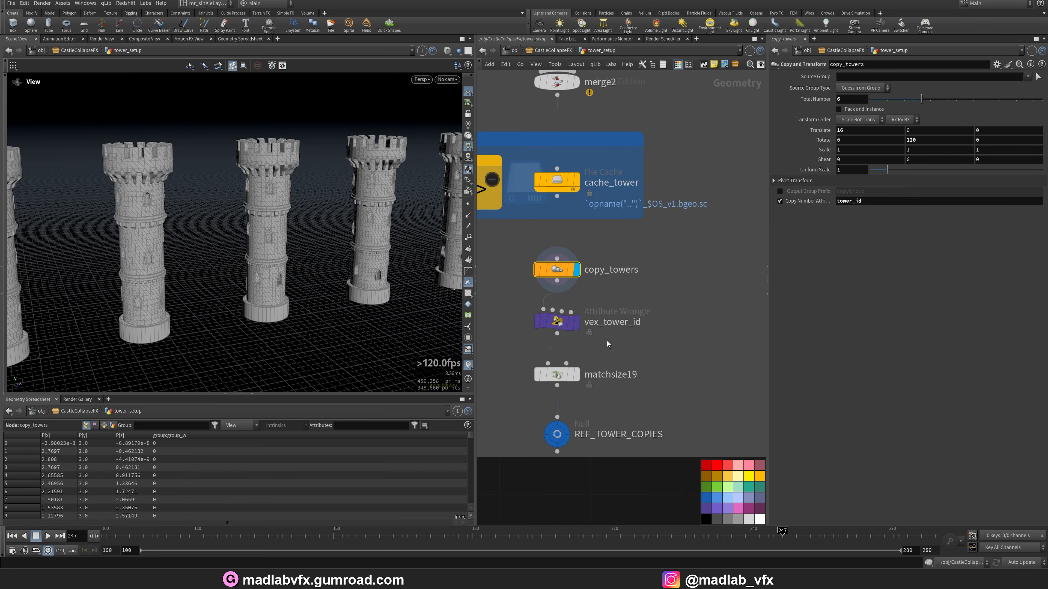
left_click(563, 326)
left_click_drag(339, 276, 189, 332)
left_click(577, 374)
left_click(565, 375)
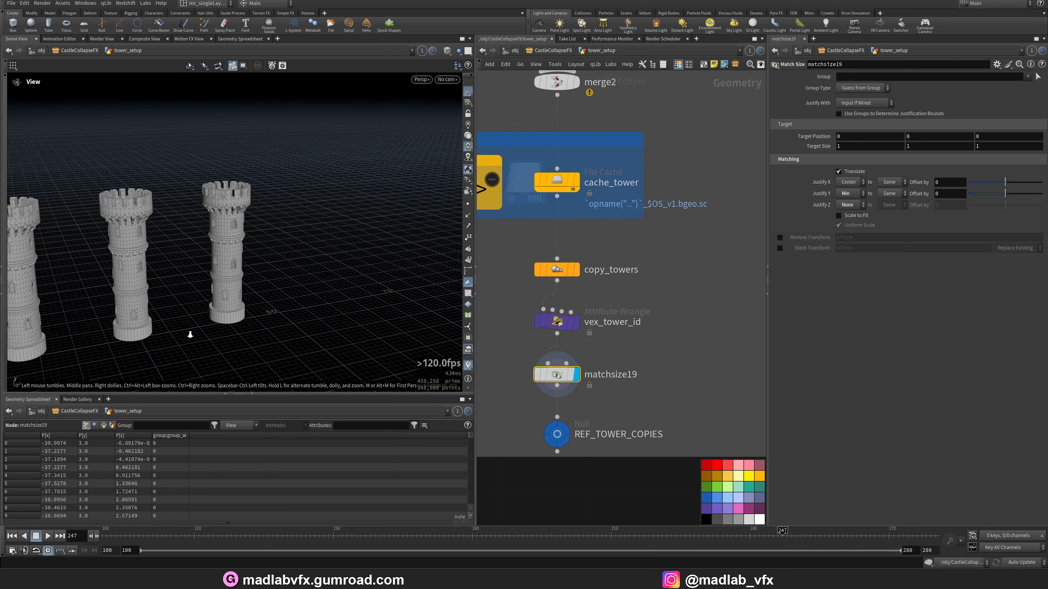
middle_click_drag(194, 326, 399, 273)
left_click_drag(399, 273, 282, 269)
- Go to the STEP 7 WALL COPIES network and display REF_WALL to view the finished walls from several angles
scroll(651, 368, "down", 10)
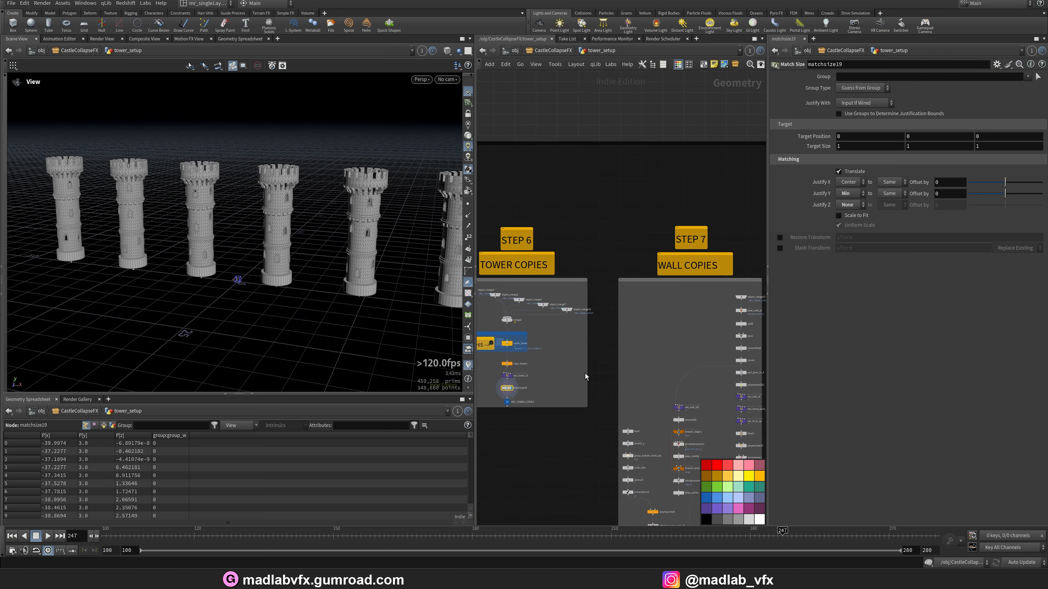
scroll(641, 280, "up", 2)
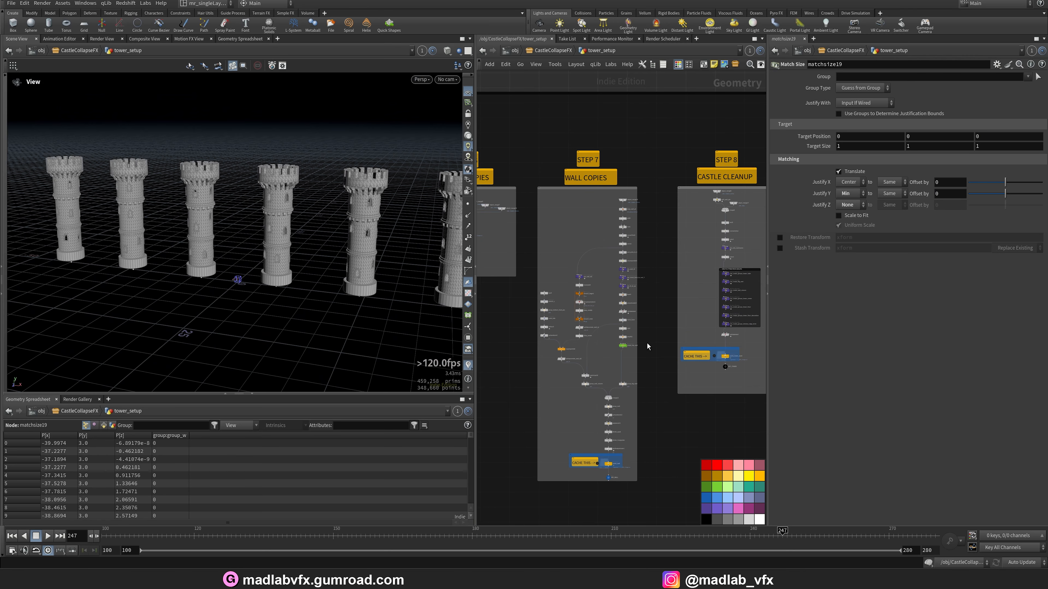
middle_click_drag(633, 363, 634, 320)
scroll(648, 301, "up", 8)
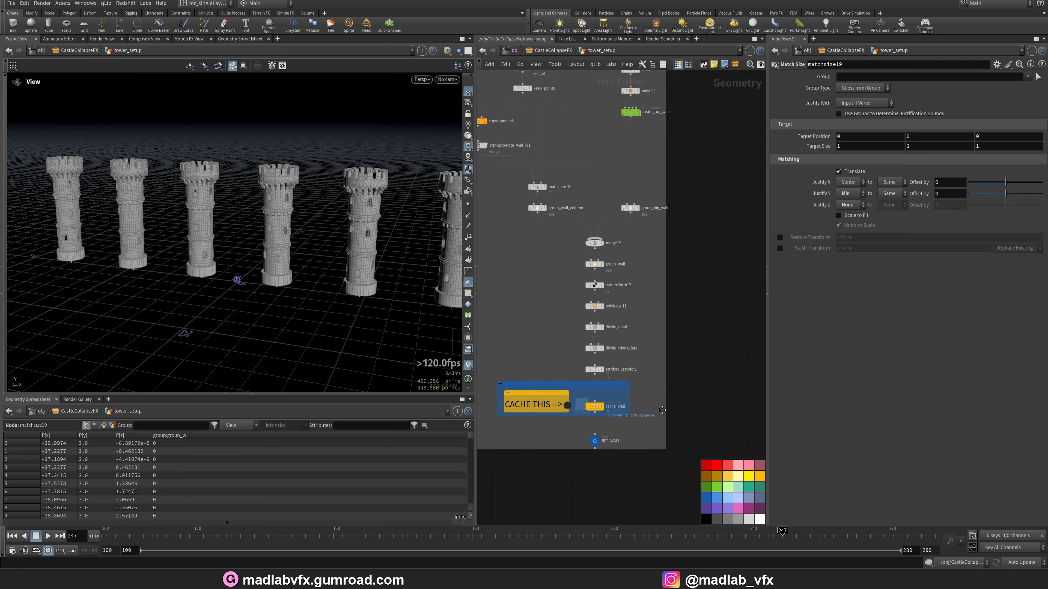
left_click(569, 355)
left_click_drag(268, 280, 353, 263)
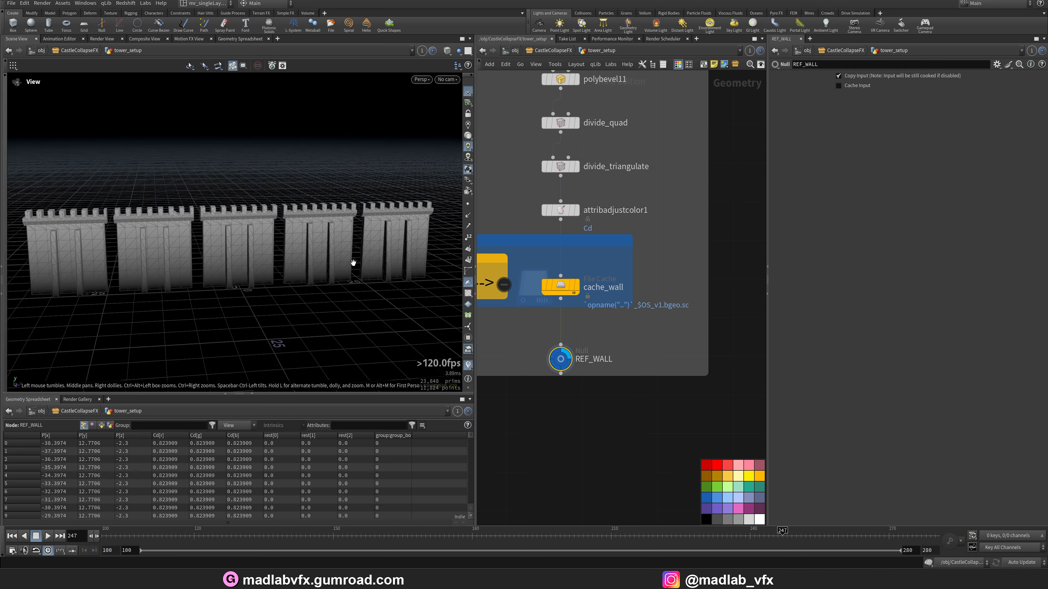
middle_click_drag(353, 262, 324, 273)
left_click_drag(324, 273, 294, 303)
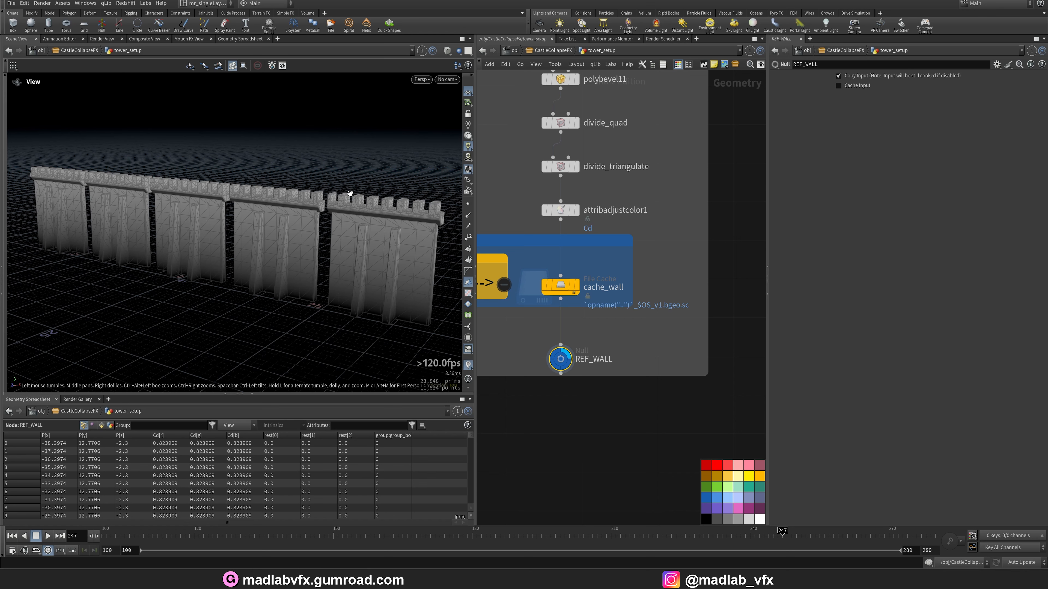
- Return to the start of the wall network and display object_merge10 and keep_wall_pt to inspect the towers and their wall points
scroll(688, 286, "down", 5)
middle_click_drag(695, 187, 701, 374)
middle_click_drag(638, 92, 664, 278)
scroll(689, 230, "up", 10)
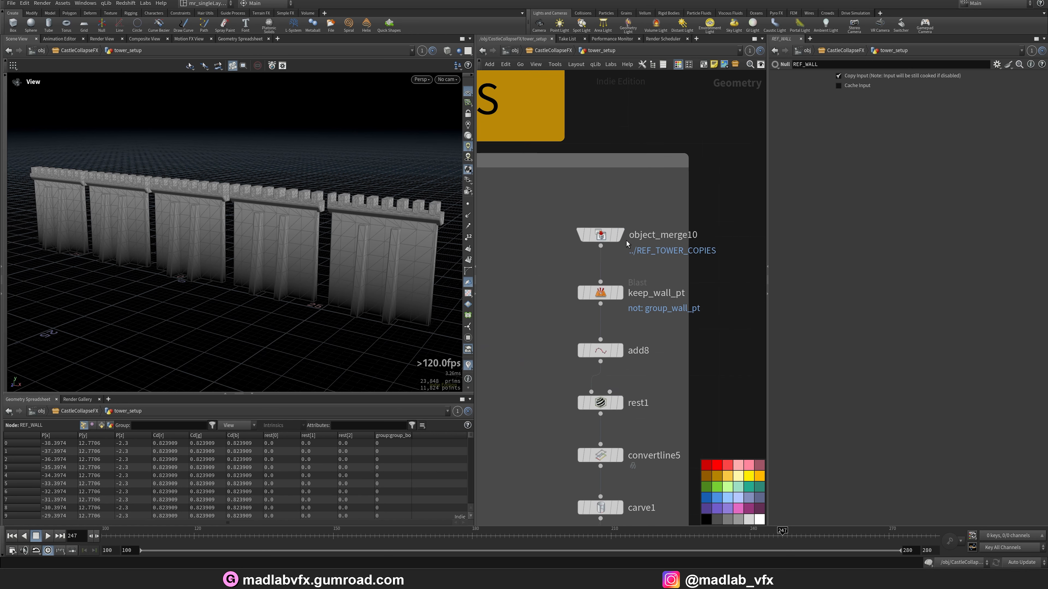
left_click(623, 202)
left_click_drag(343, 229, 327, 249)
middle_click_drag(679, 309, 676, 277)
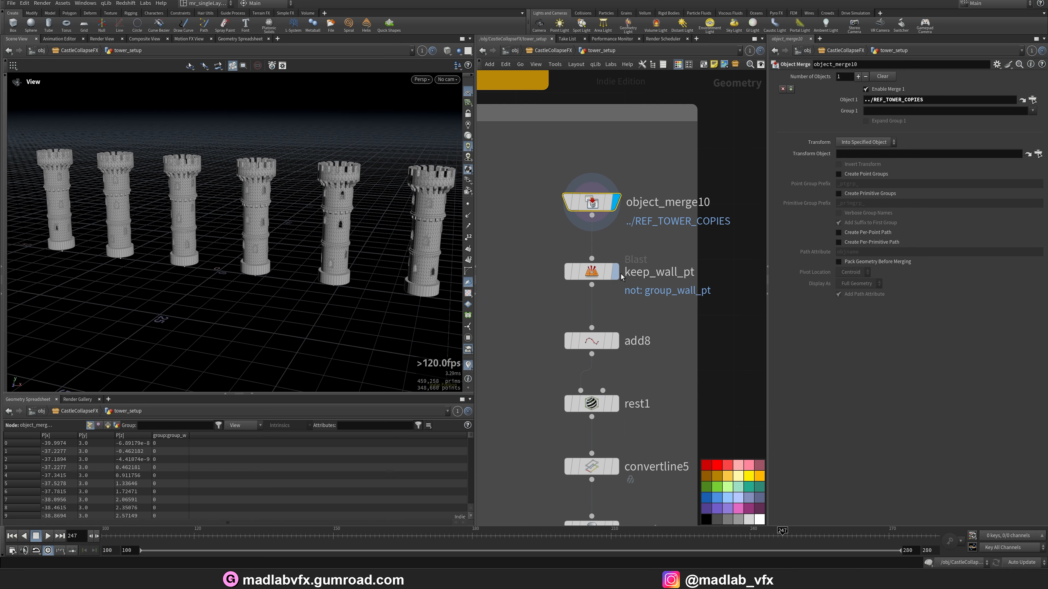
left_click(615, 272)
left_click(584, 272)
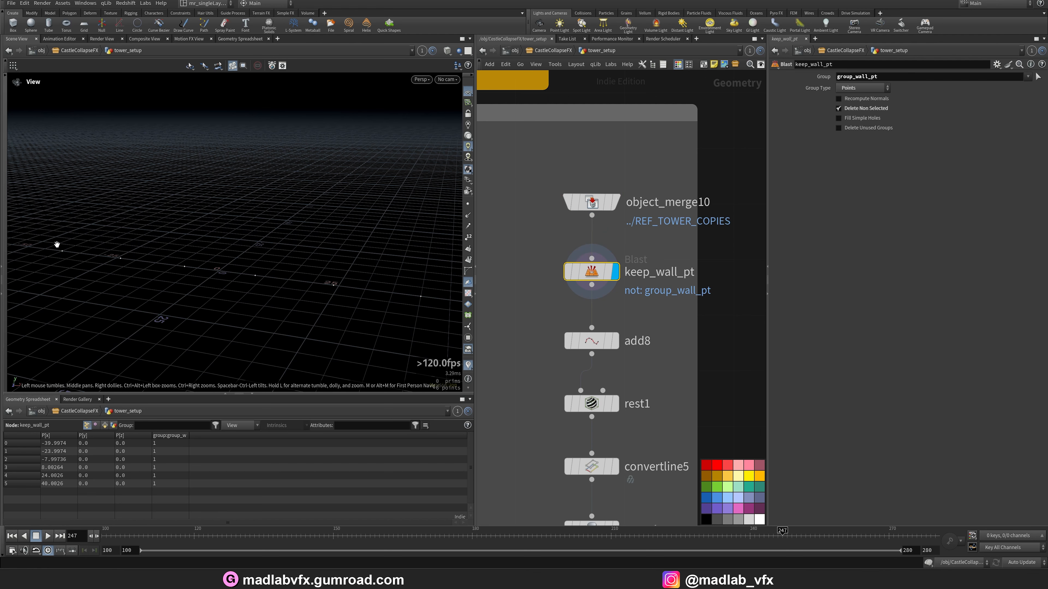
- Display object_merge10 again and inspect the tower bases where the wall points lie
left_click(617, 206)
left_click(585, 204)
left_click_drag(305, 256, 339, 249)
scroll(293, 284, "up", 6)
left_click_drag(303, 312, 291, 269)
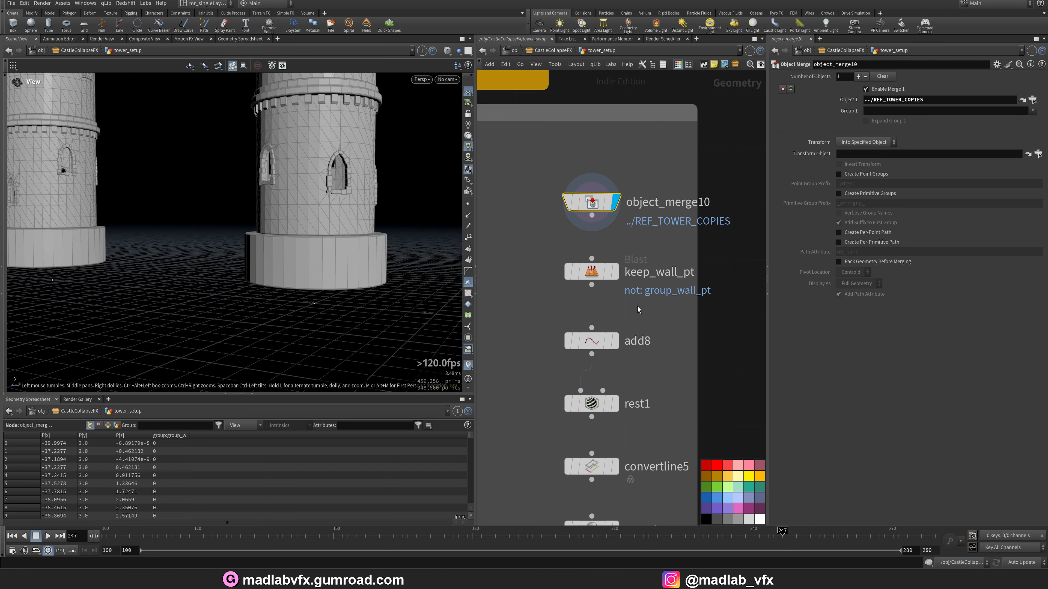
- Display keep_wall_pt and add8 in turn to examine the wall points and the line joining them
left_click(614, 272)
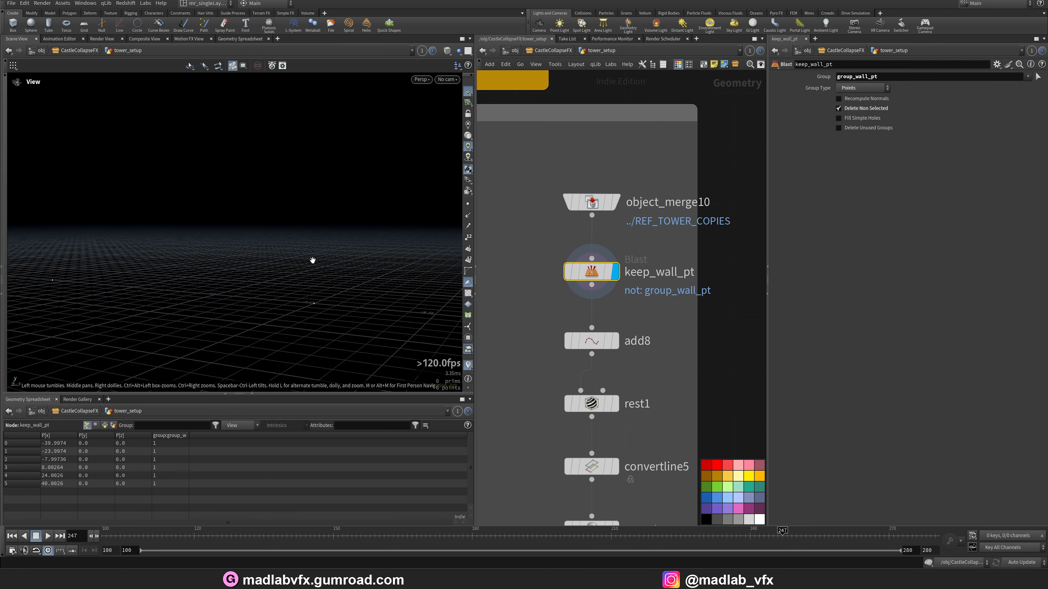
left_click(614, 341)
left_click_drag(330, 279, 194, 314)
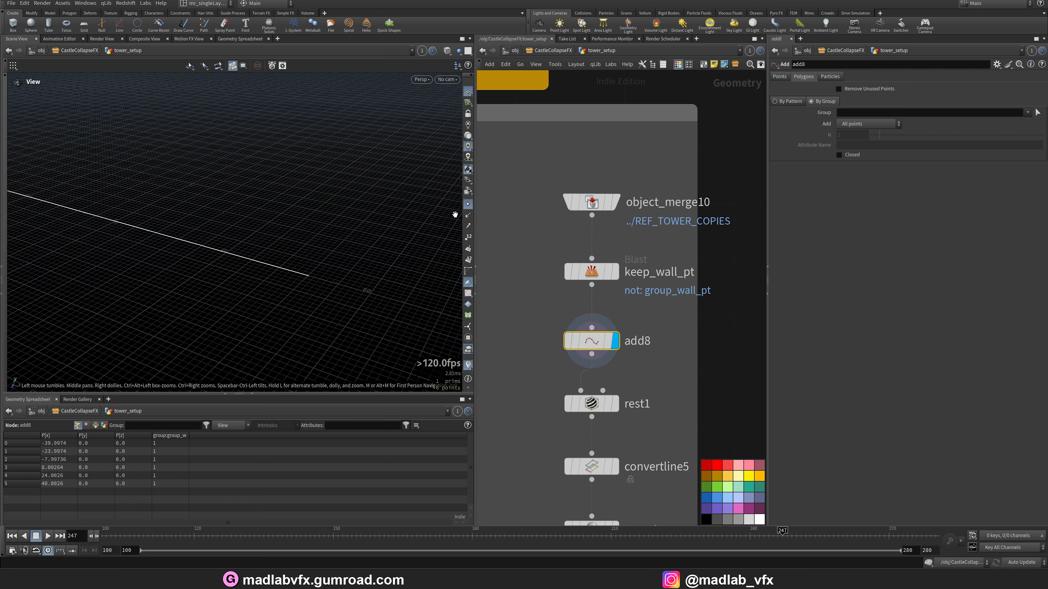
left_click_drag(455, 214, 307, 300)
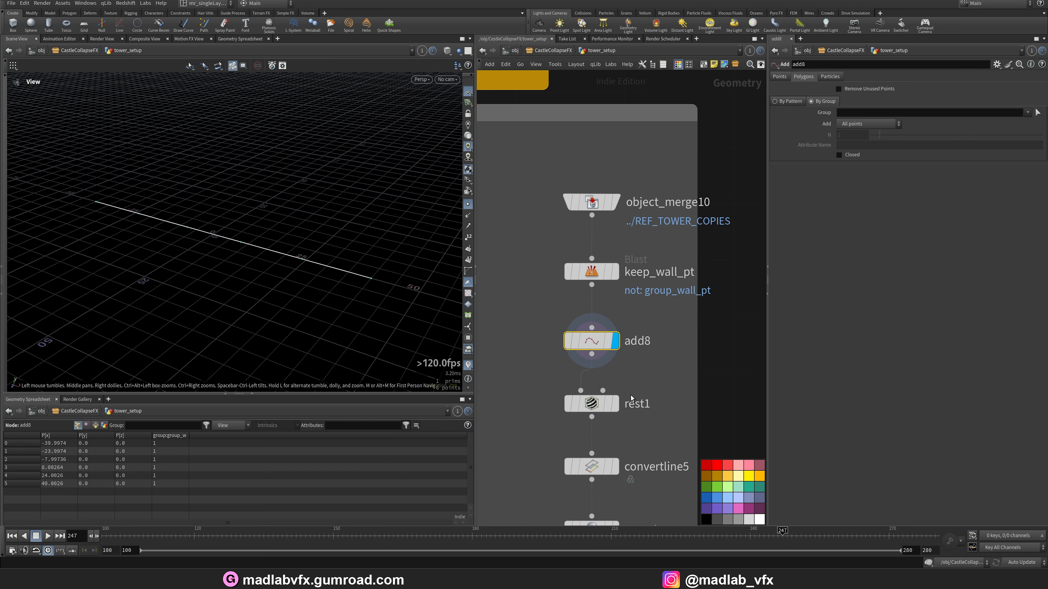
- Display rest1 and convertline5 to inspect the stored rest attribute and the line conversion
left_click(615, 403)
scroll(645, 300, "down", 3)
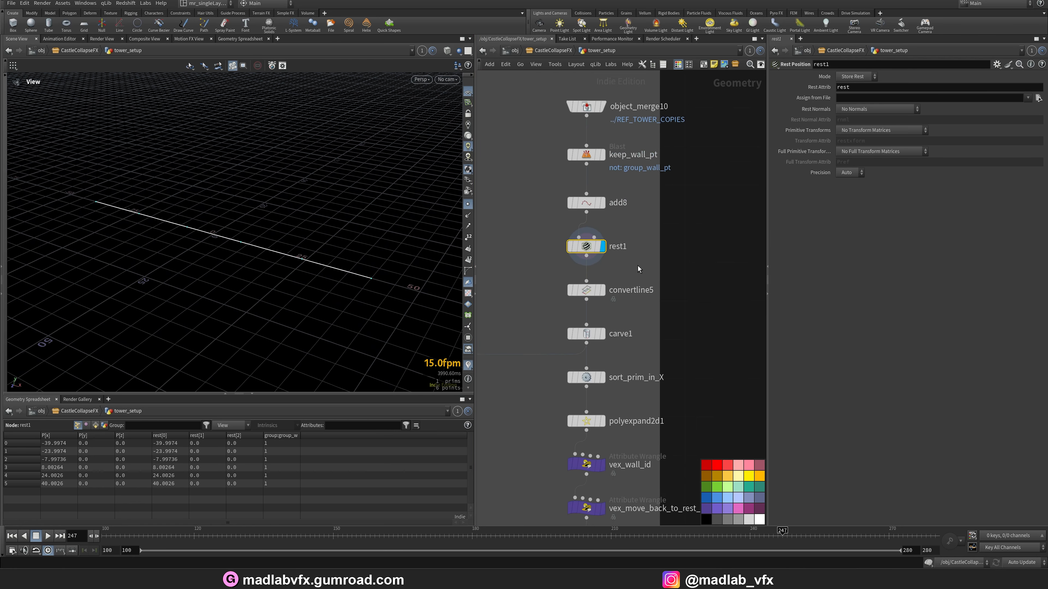
scroll(638, 269, "up", 3)
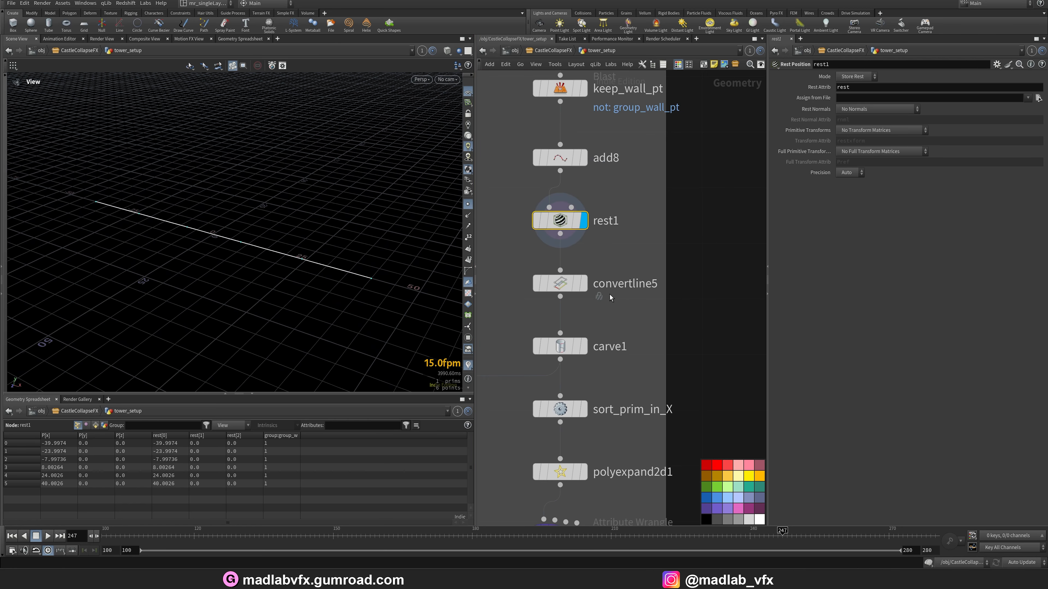
left_click(564, 288)
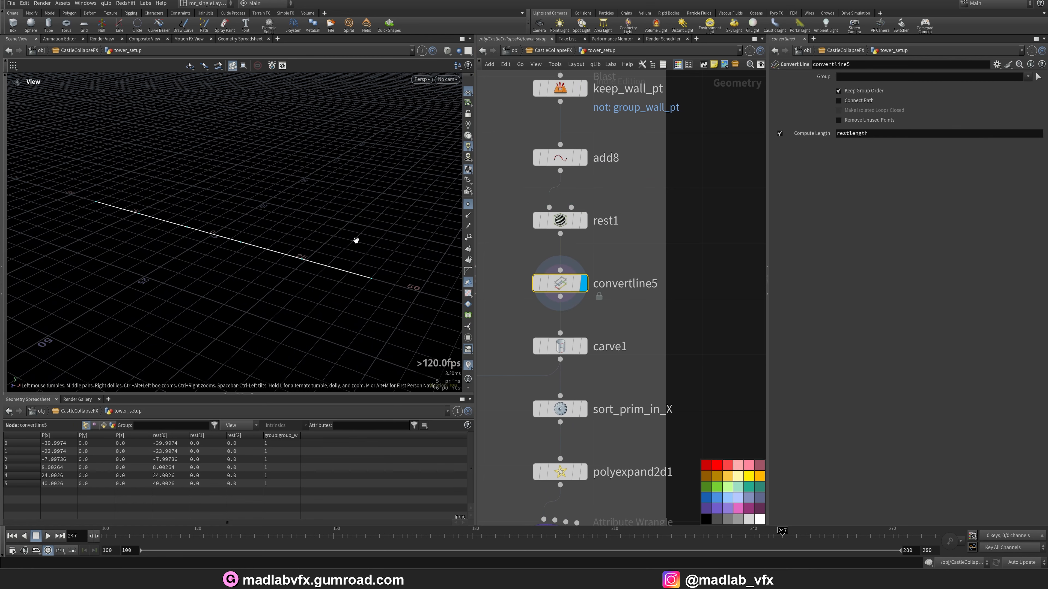
- Display carve1 and examine how the line segments are shortened at both ends
left_click(583, 346)
left_click_drag(210, 250, 231, 261)
middle_click_drag(231, 260, 271, 248)
middle_click_drag(603, 421, 585, 317)
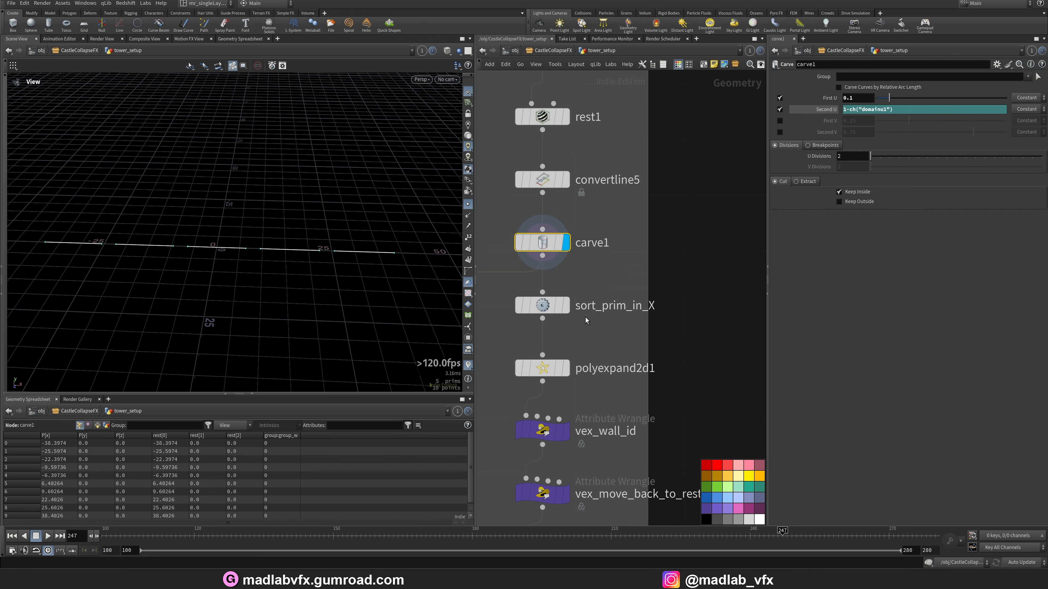
- Display sort_prim_in_X and polyexpand2d1 to inspect the segment sorting and the expanded wall footprints in shaded view
left_click(565, 309)
left_click_drag(273, 256, 489, 341)
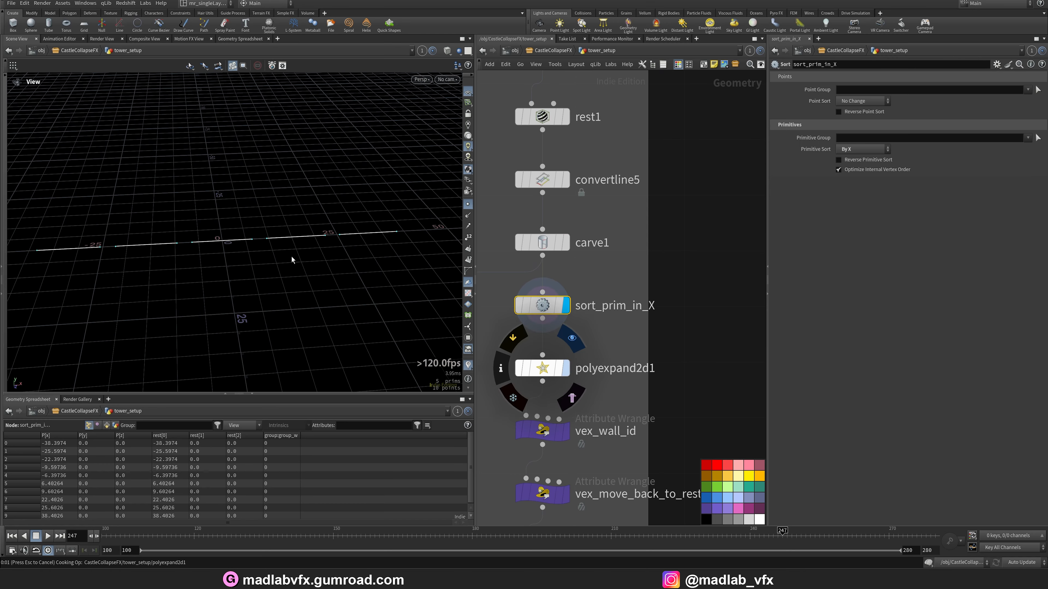
mouse_move(292, 260)
left_mouse_down()
mouse_move(269, 265)
mouse_move(280, 235)
mouse_move(275, 249)
left_mouse_up()
key("w")
middle_click_drag(609, 411, 607, 366)
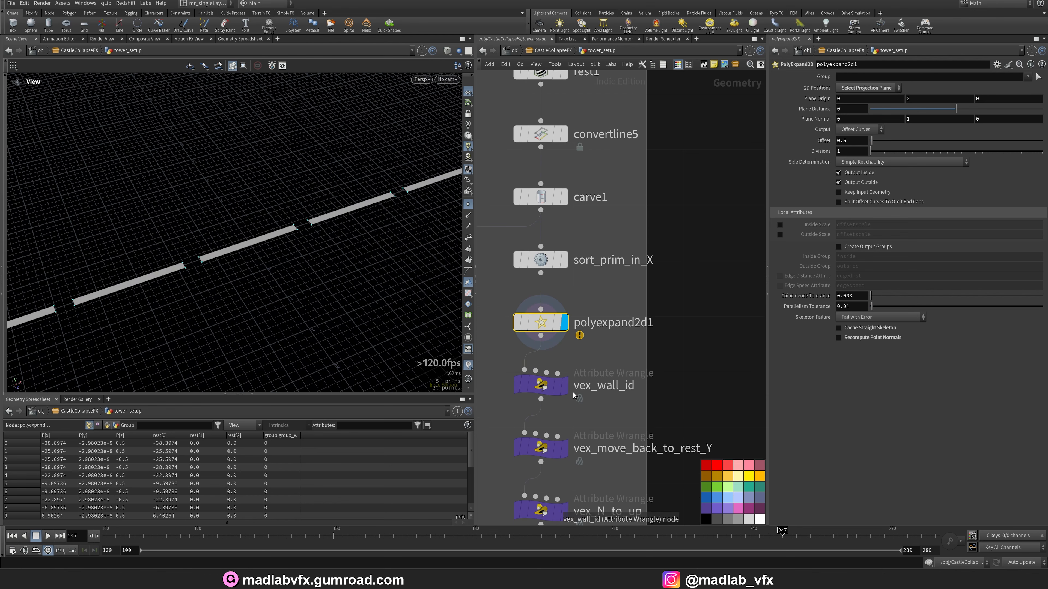
- Display vex_wall_id and examine the wrangle code that numbers each wall
left_click(564, 385)
scroll(603, 386, "down", 4)
middle_click_drag(621, 404, 628, 376)
scroll(611, 355, "up", 5)
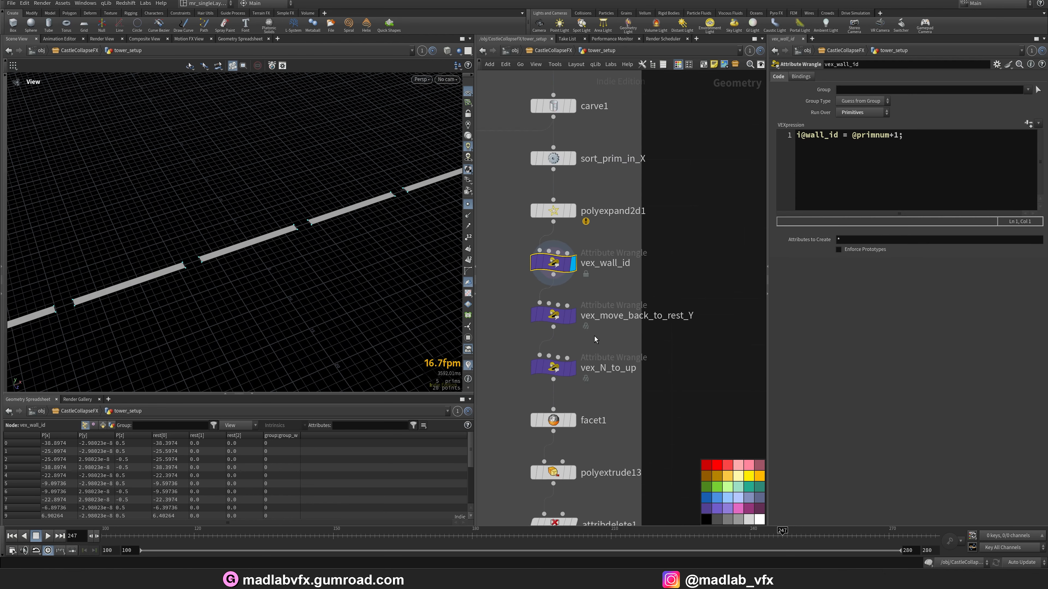
- Display vex_move_back_to_rest_Y and vex_N_to_up to review their position and normal code
left_click(568, 317)
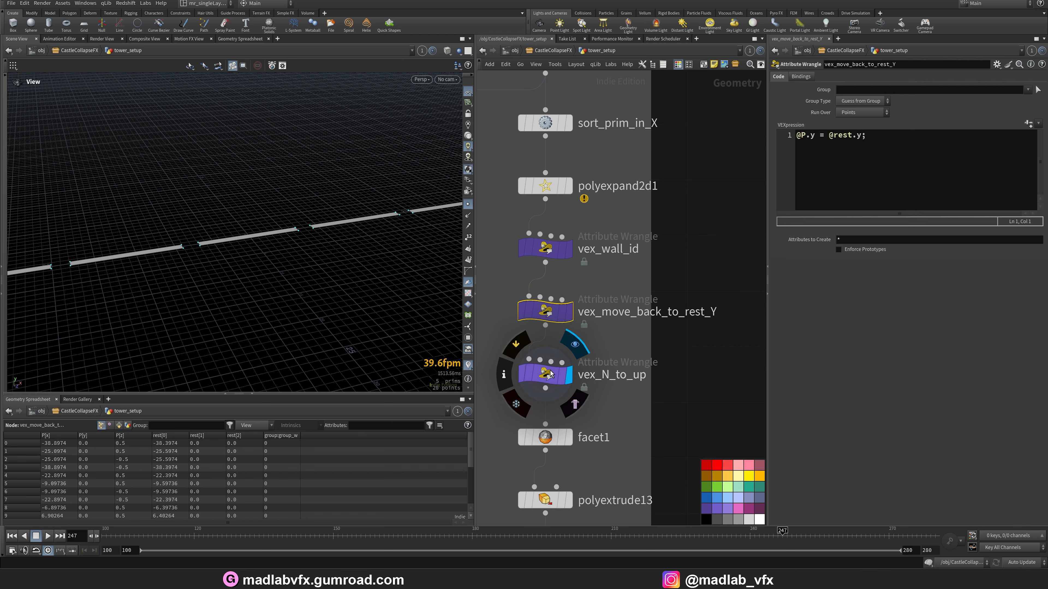
left_click_drag(307, 259, 348, 285)
middle_click_drag(508, 393, 509, 327)
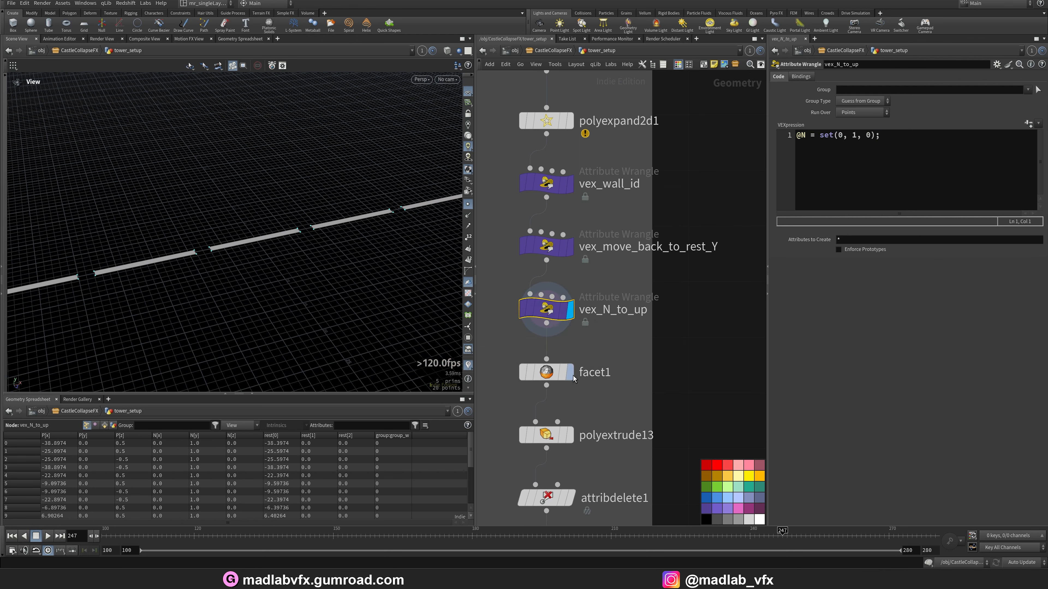
- Display facet1 and inspect its inline-point removal on the wall footprints
left_click(570, 373)
left_click(547, 375)
middle_click_drag(285, 293, 289, 287)
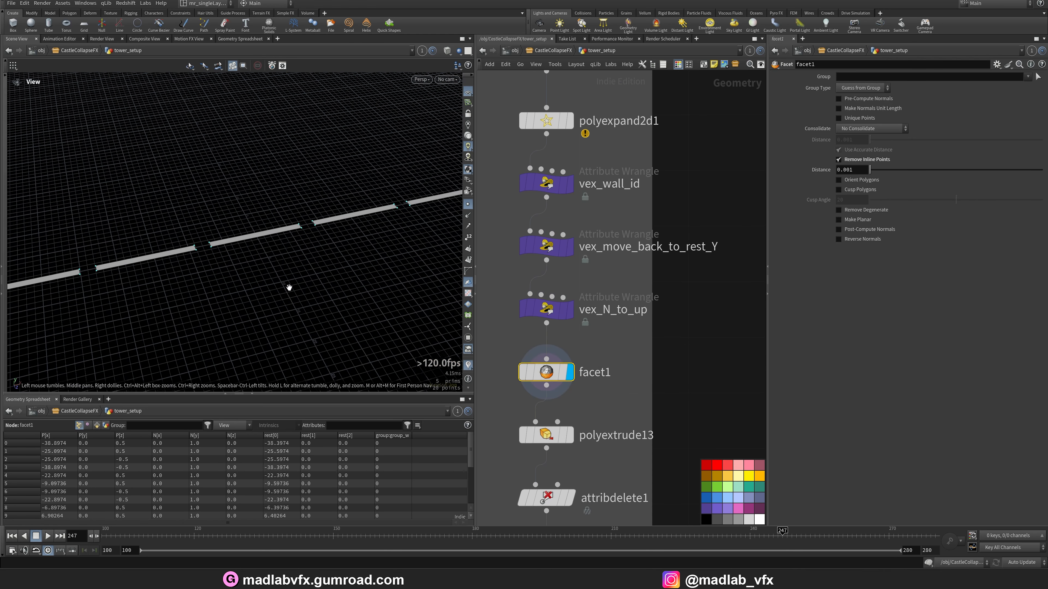
- Display polyextrude13 and view the extruded wall panels from several angles
middle_click_drag(643, 434, 644, 359)
left_click(572, 361)
left_click(549, 361)
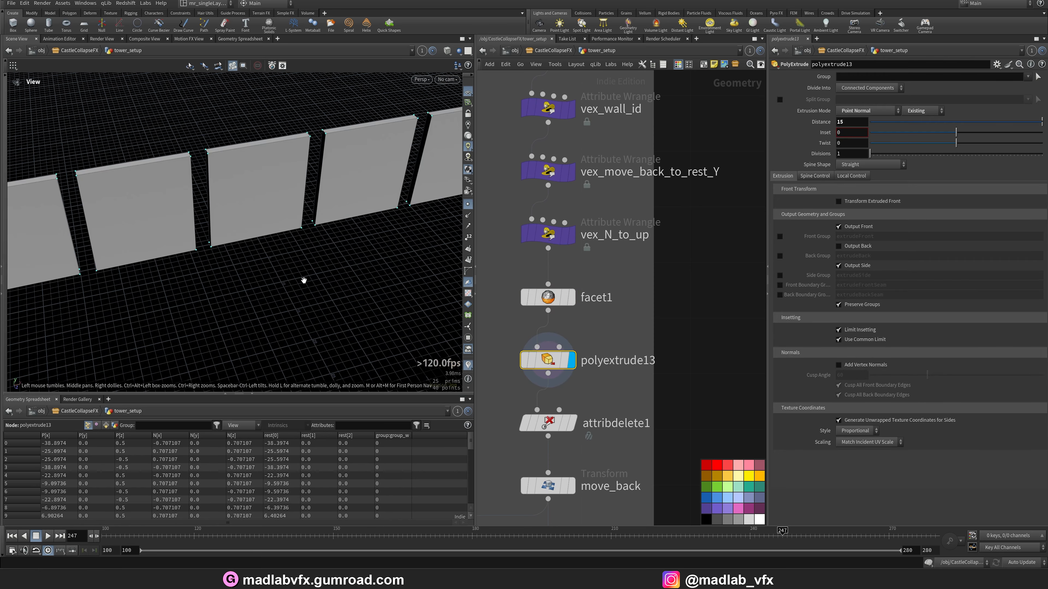
left_click_drag(303, 280, 287, 252)
middle_click_drag(265, 256, 278, 276)
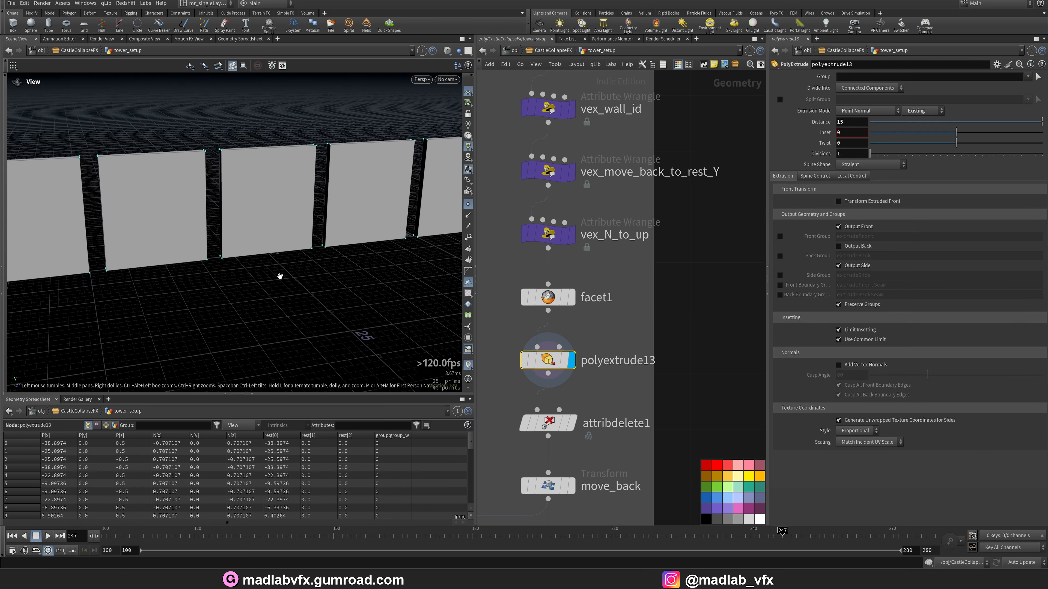
left_click_drag(279, 277, 246, 297)
- Display attribdelete1 to check which attributes are kept on the wall panels
left_click(572, 428)
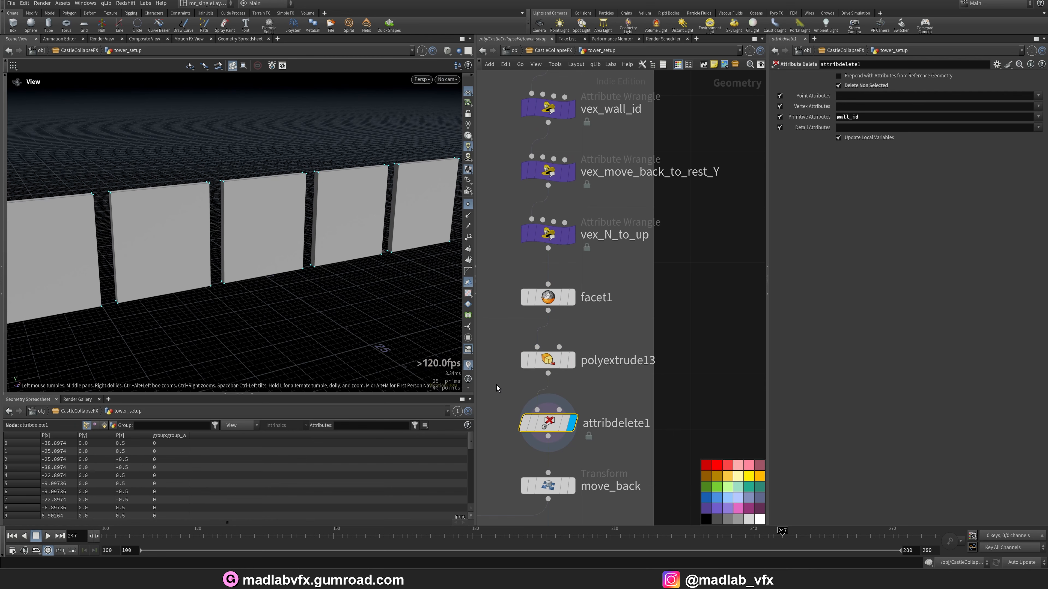
scroll(625, 415, "down", 2)
middle_click_drag(617, 436, 592, 364)
scroll(331, 257, "down", 3)
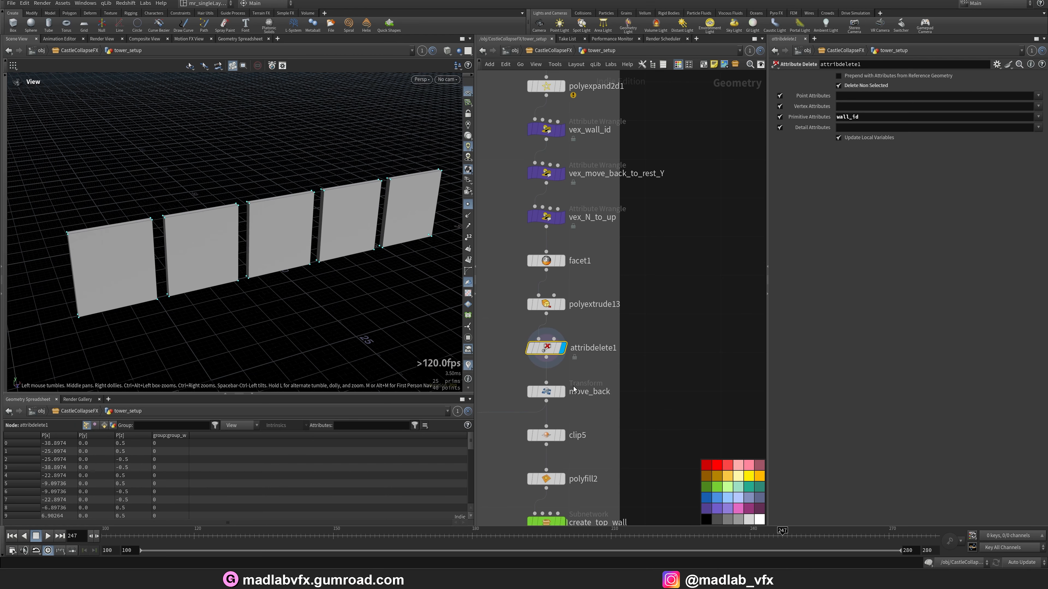
- Display move_back and inspect the backward offset of the wall panels
left_click(563, 391)
right_click_drag(290, 279, 356, 296)
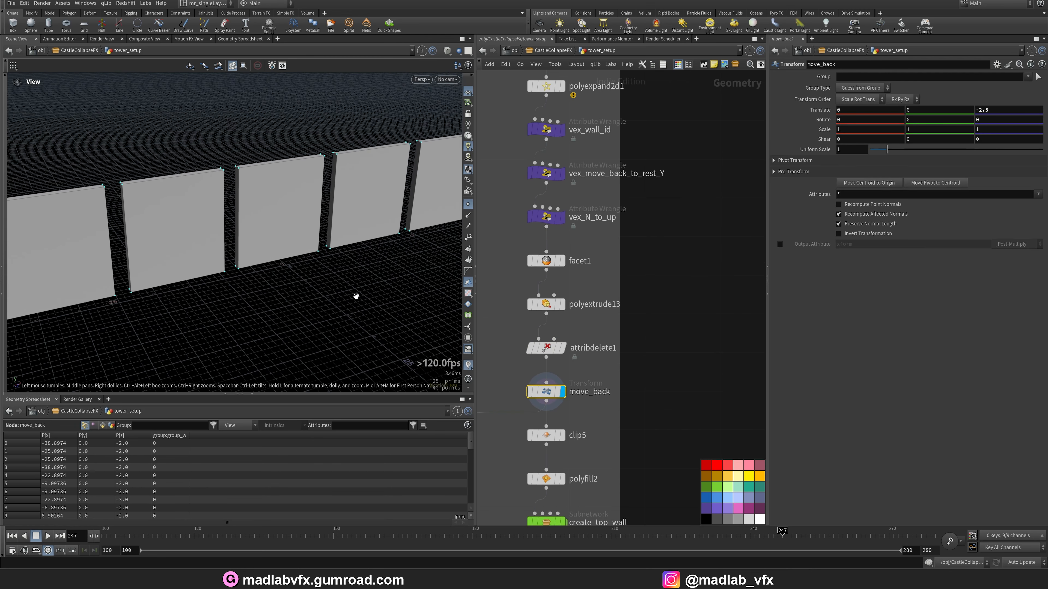
right_click_drag(415, 331, 280, 291)
left_click_drag(280, 291, 290, 292)
- Display clip5 and polyfill2 to examine the cut near the top of the wall panels and its fill
left_click(563, 439)
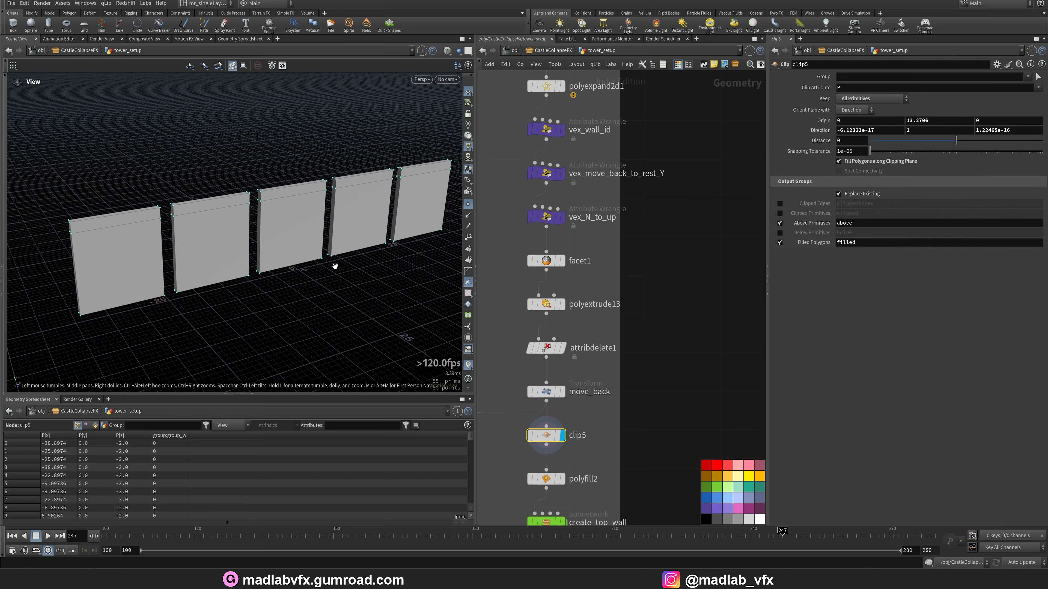
left_click_drag(334, 264, 262, 243)
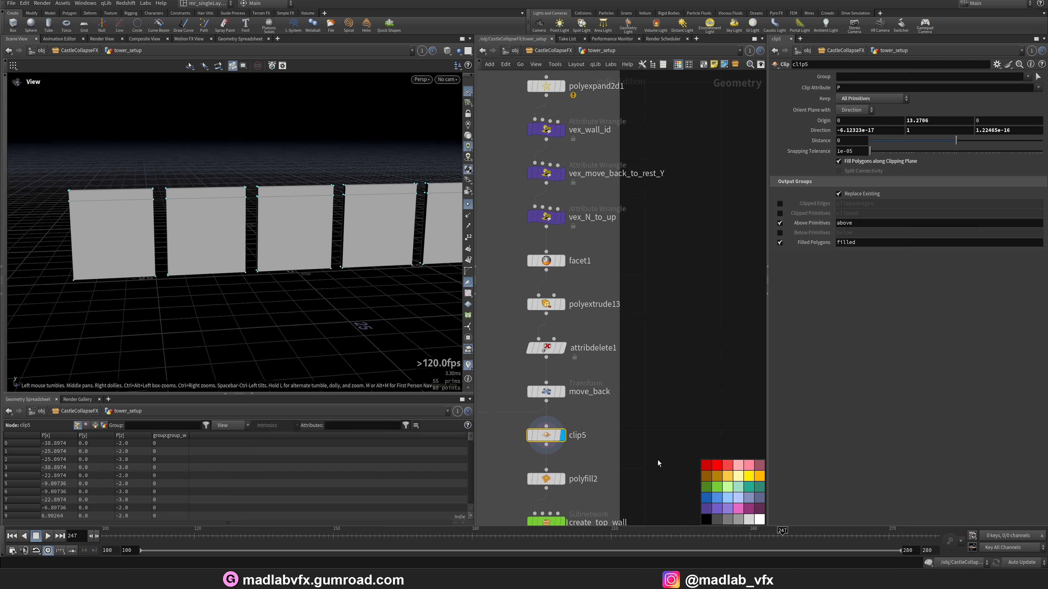
middle_click_drag(580, 475, 584, 395)
scroll(585, 395, "up", 2)
left_click(560, 403)
left_click(535, 407)
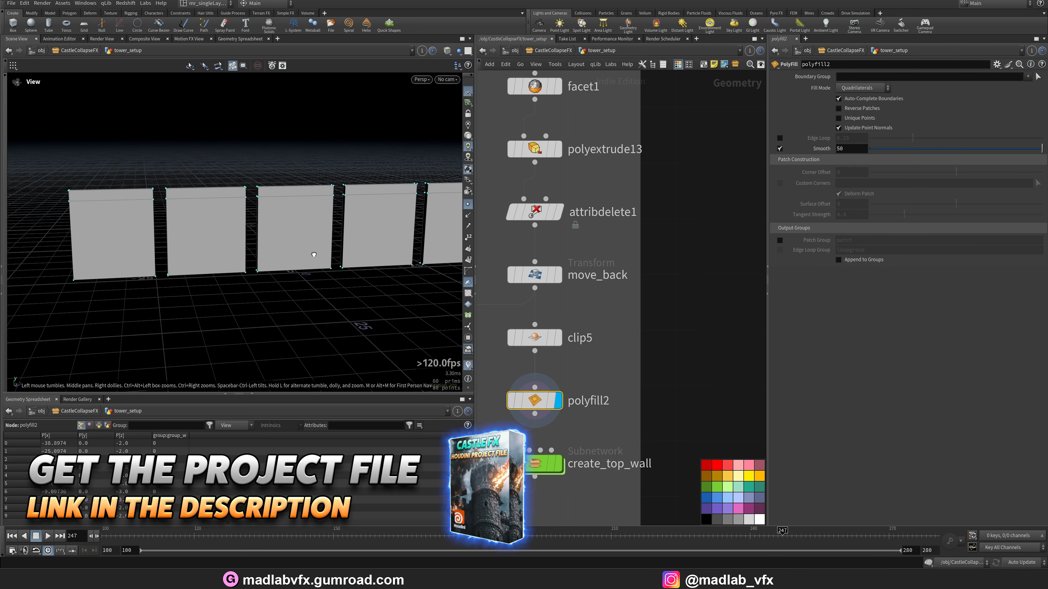
left_click_drag(257, 252, 277, 194)
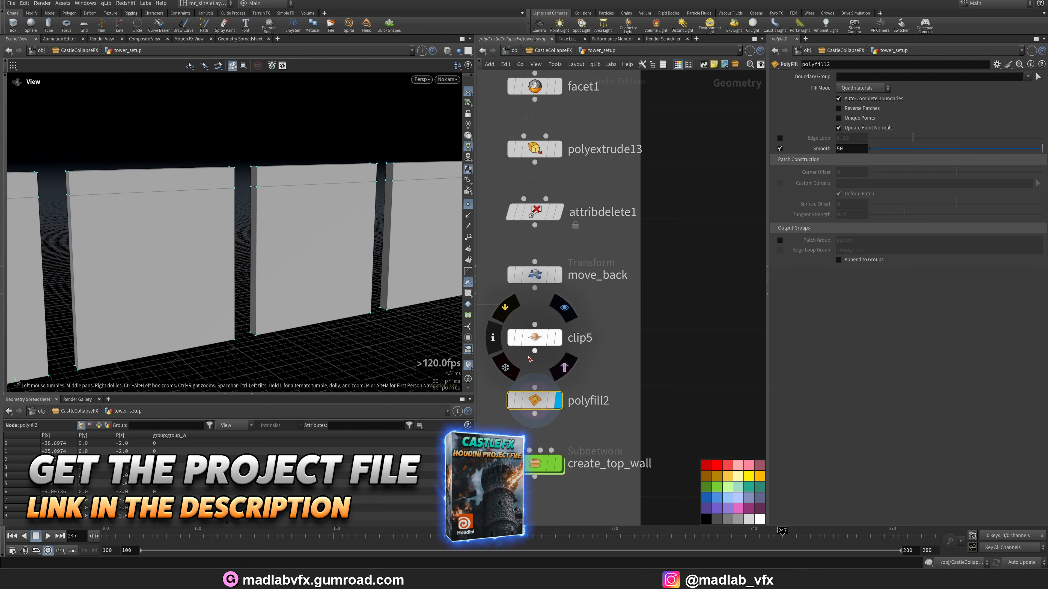
- Display create_top_wall and view the battlements along the tops of the walls
middle_click_drag(601, 445, 610, 362)
scroll(609, 415, "down", 2)
scroll(609, 415, "up", 2)
left_click(568, 381)
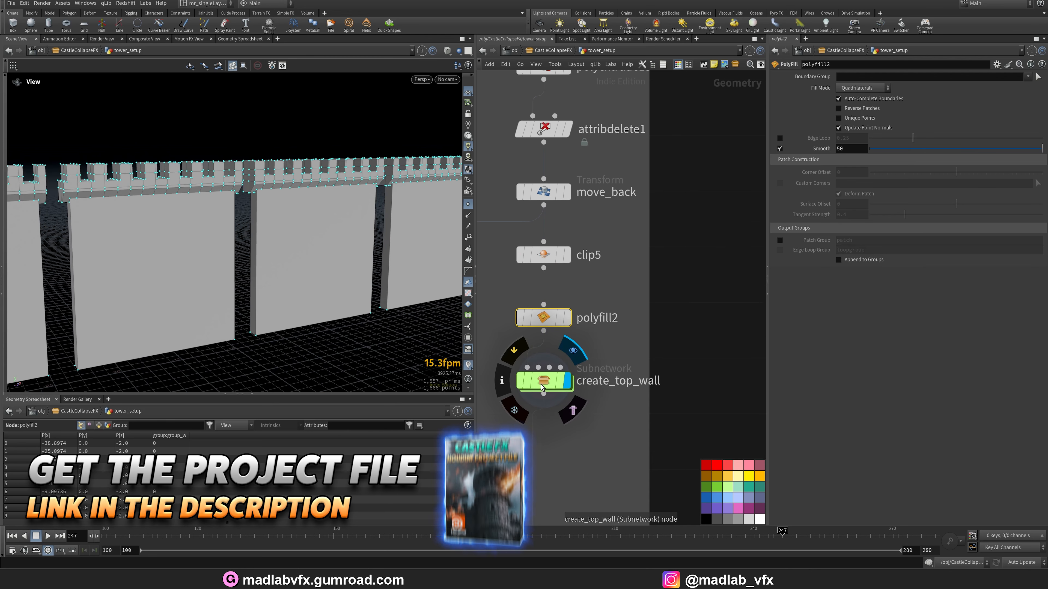
left_click(542, 388)
left_click_drag(363, 293, 308, 292)
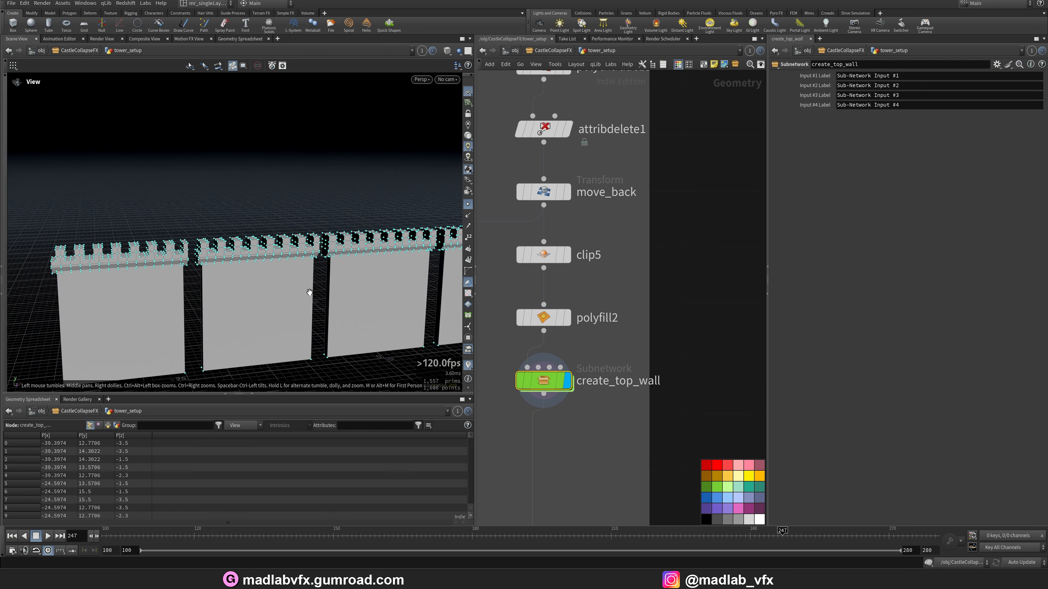
right_click_drag(308, 292, 452, 269)
left_click_drag(397, 242, 355, 264)
- Enter the create_top_wall subnetwork and display split1 to inspect the separated wall parts
scroll(609, 265, "down", 5)
middle_click_drag(615, 342, 650, 321)
scroll(650, 320, "down", 3)
scroll(660, 307, "up", 5)
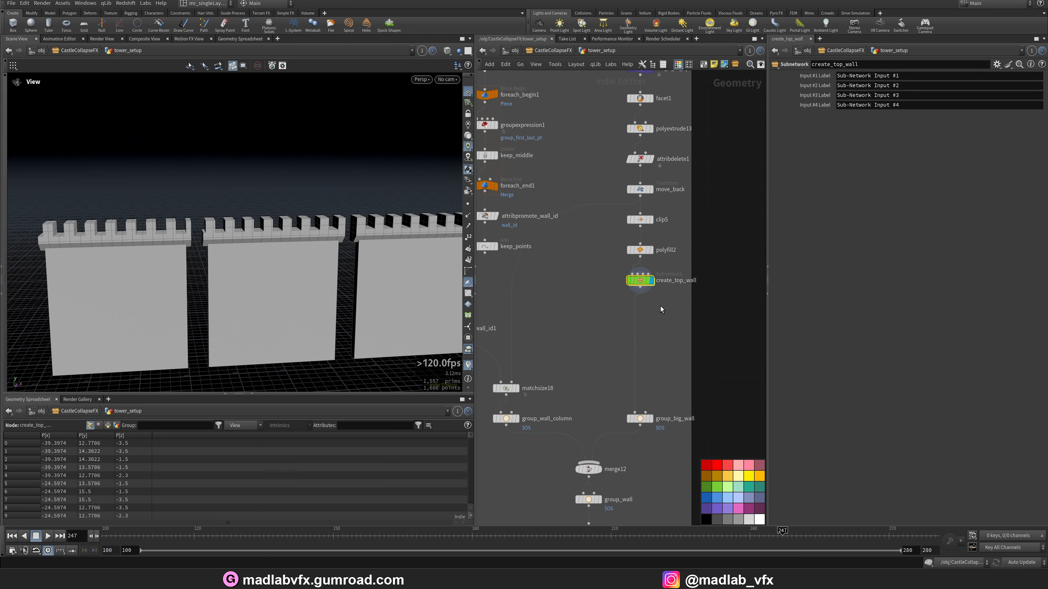
double_click(634, 279)
scroll(625, 191, "up", 6)
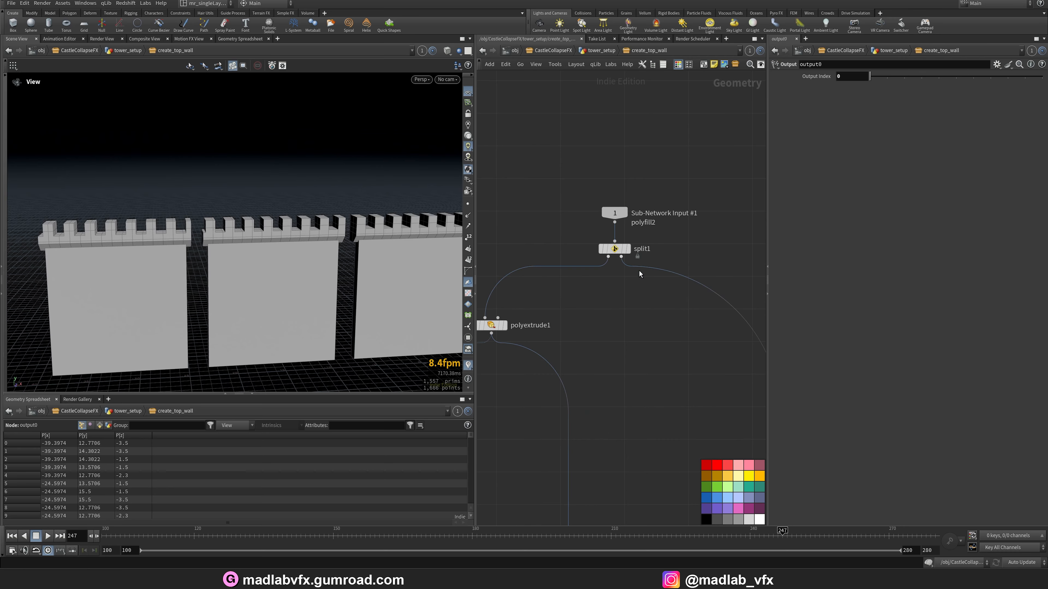
left_click(627, 249)
left_click_drag(297, 243, 290, 281)
scroll(510, 375, "up", 4)
- Display polyextrude1 and measure1 to inspect the thickened wall top and the measured bounding box
left_click(557, 303)
left_click(541, 303)
scroll(552, 377, "down", 5)
middle_click_drag(553, 378, 653, 266)
scroll(631, 265, "up", 4)
left_click(573, 231)
left_click_drag(297, 248, 264, 264)
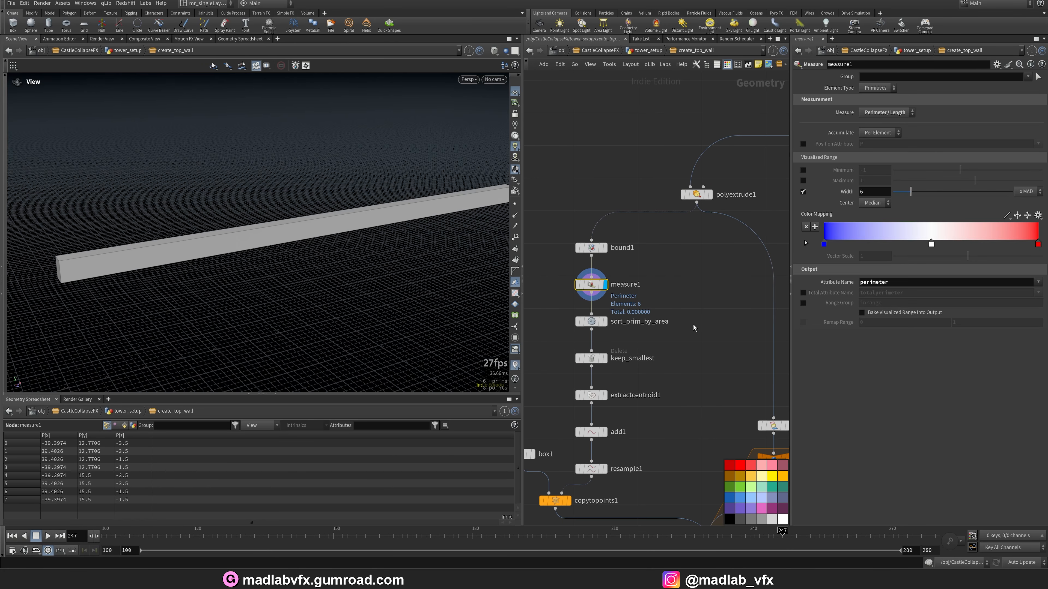
- Display sort_prim_by_area and keep_smallest to inspect the two end faces isolated from the bounding box
middle_click_drag(624, 321, 635, 257)
left_click(617, 259)
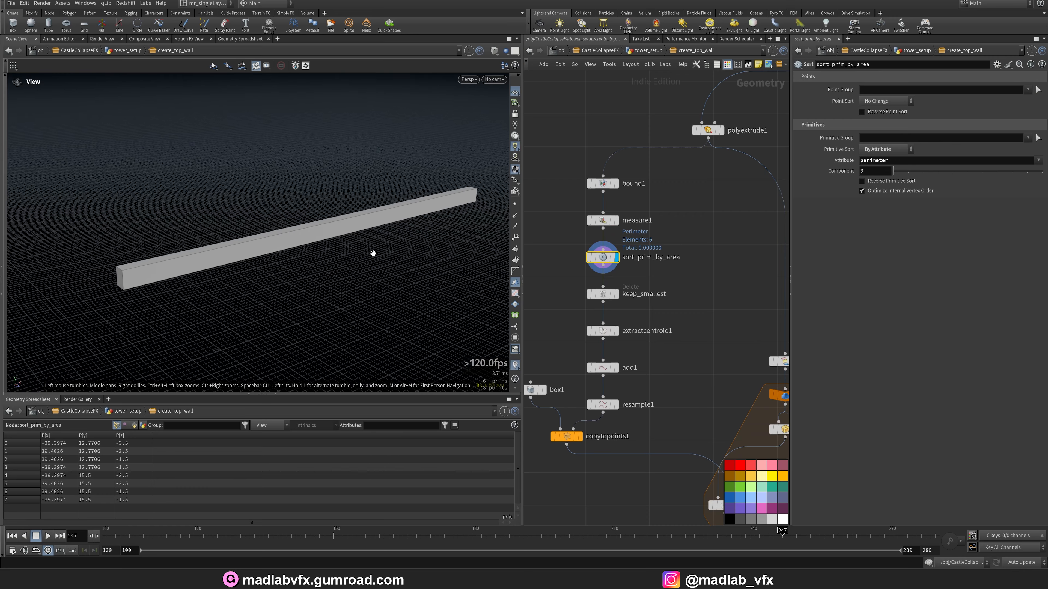
left_click(616, 295)
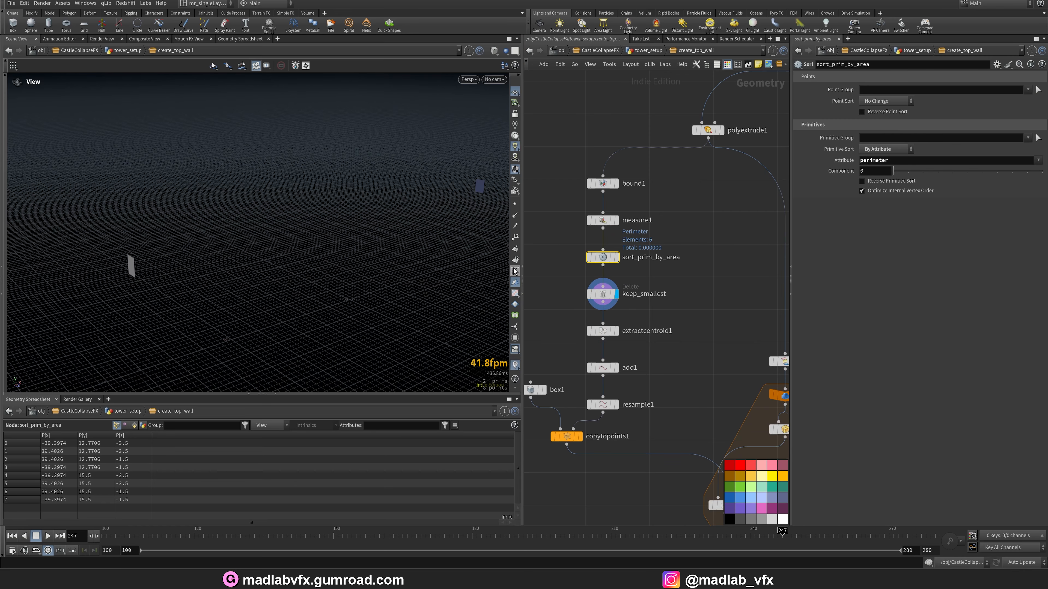
left_click(598, 296)
left_click_drag(258, 262, 287, 254)
left_click_drag(347, 301, 335, 314)
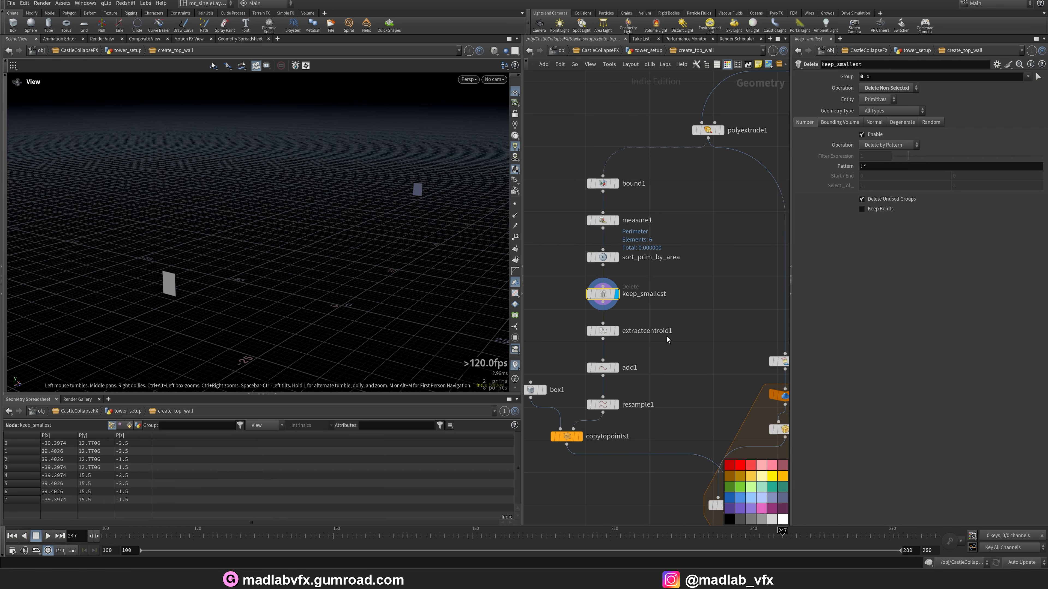
- Display extractcentroid1 and add1 to examine the line built between the centres of the end faces
left_click(617, 333)
left_click(605, 332)
left_click(606, 368)
left_click_drag(264, 223, 277, 252)
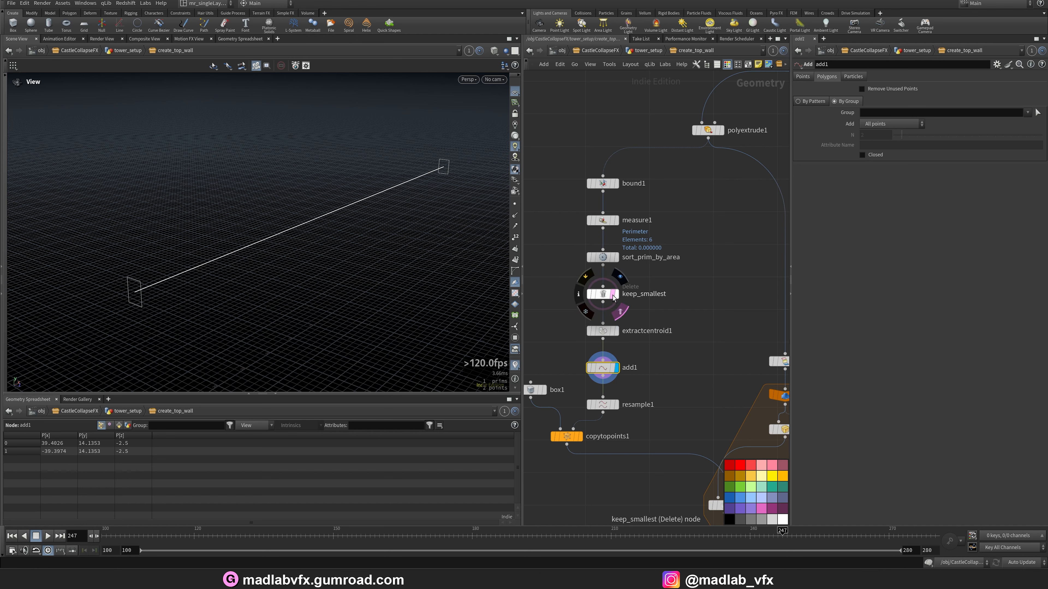
- Display resample1 and show its points to examine how the centre line is subdivided
middle_click_drag(666, 387, 672, 328)
left_click(610, 346)
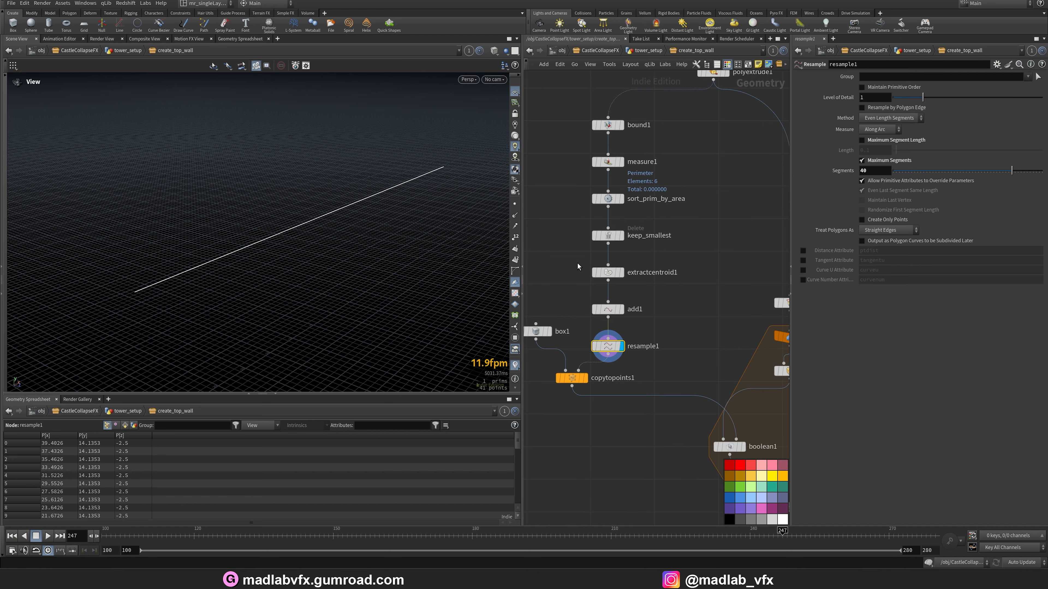
left_click(515, 206)
mouse_move(273, 231)
left_mouse_down()
mouse_move(286, 223)
mouse_move(238, 237)
mouse_move(260, 240)
left_mouse_up()
- Display copytopoints1 to inspect the row of box copies, and go to the connectivity and for-each nodes
left_click(572, 378)
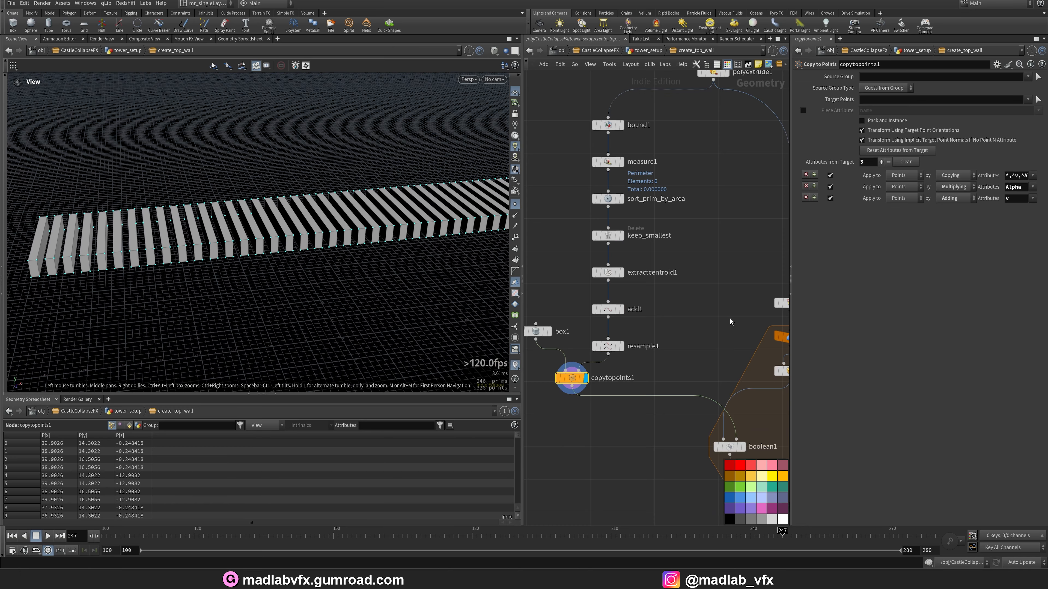
scroll(731, 322, "down", 3)
middle_click_drag(744, 319, 603, 308)
scroll(623, 302, "up", 4)
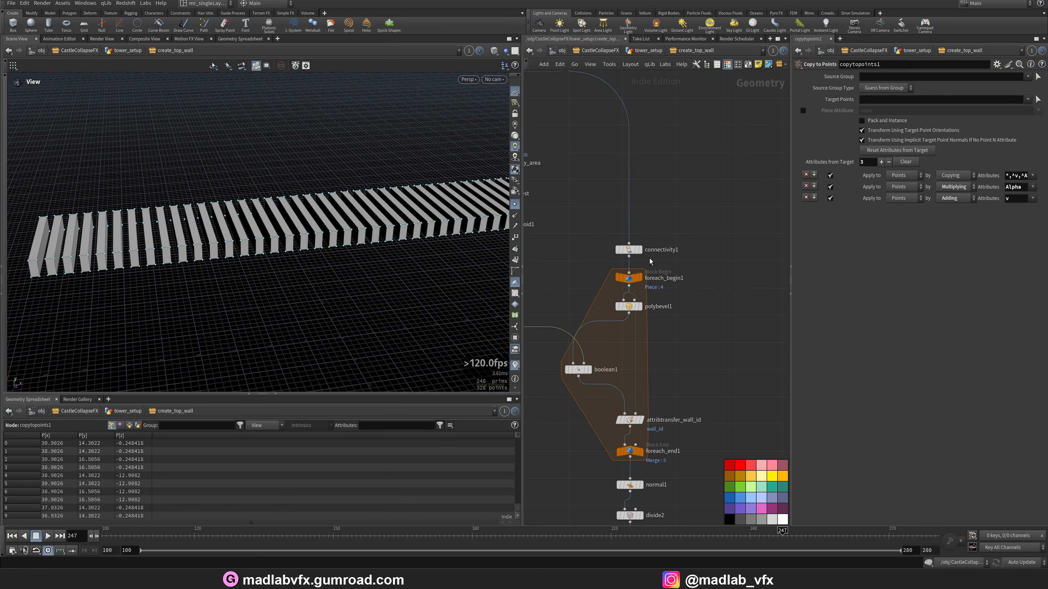
- Display connectivity1 and polybevel1 to inspect the top wall boxes and the bevelled lower edge of a single piece
left_click(641, 251)
left_click_drag(324, 221, 276, 217)
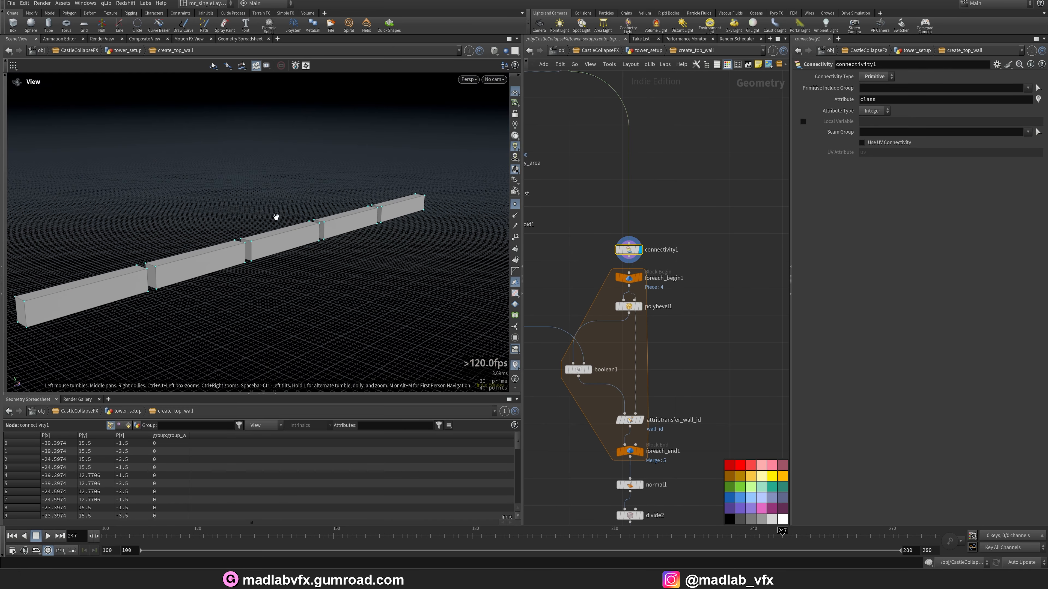
middle_click_drag(680, 318, 691, 280)
scroll(654, 264, "up", 2)
left_click_drag(652, 276, 617, 282)
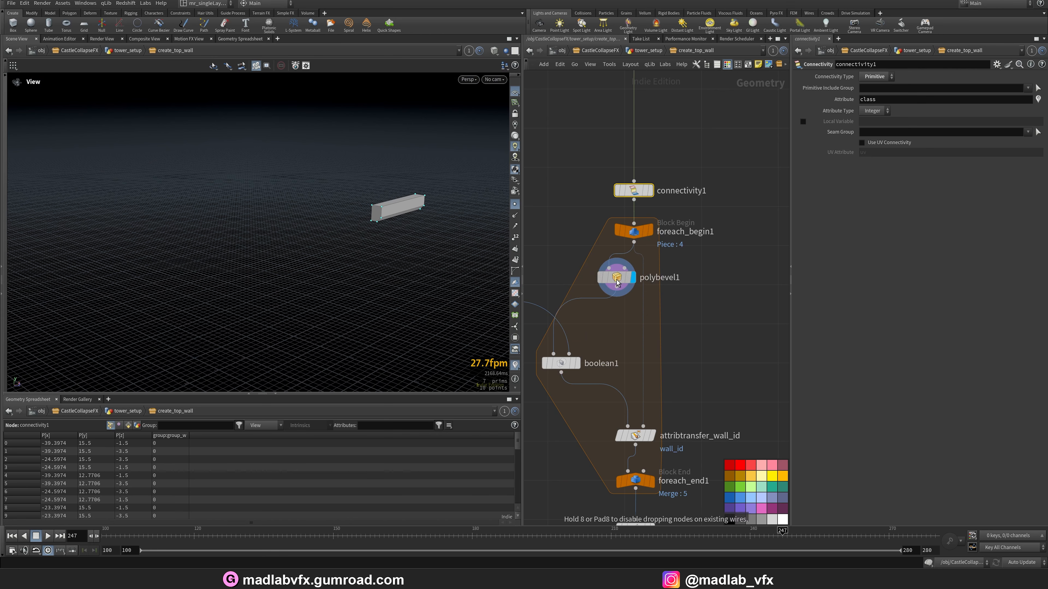
left_click_drag(405, 224, 452, 221)
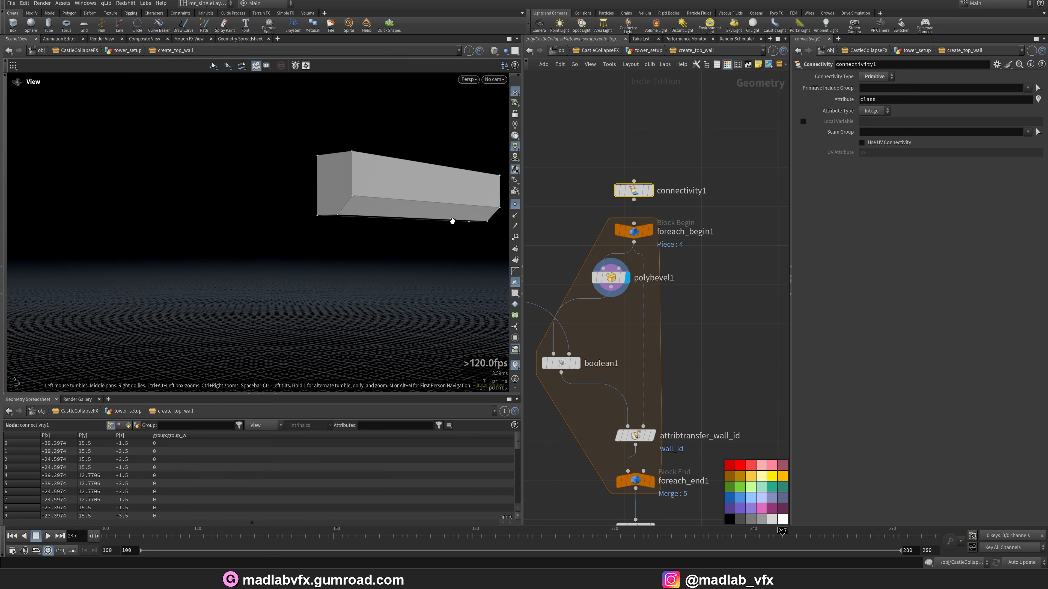
mouse_move(336, 222)
left_mouse_down()
mouse_move(375, 225)
mouse_move(345, 239)
left_mouse_up()
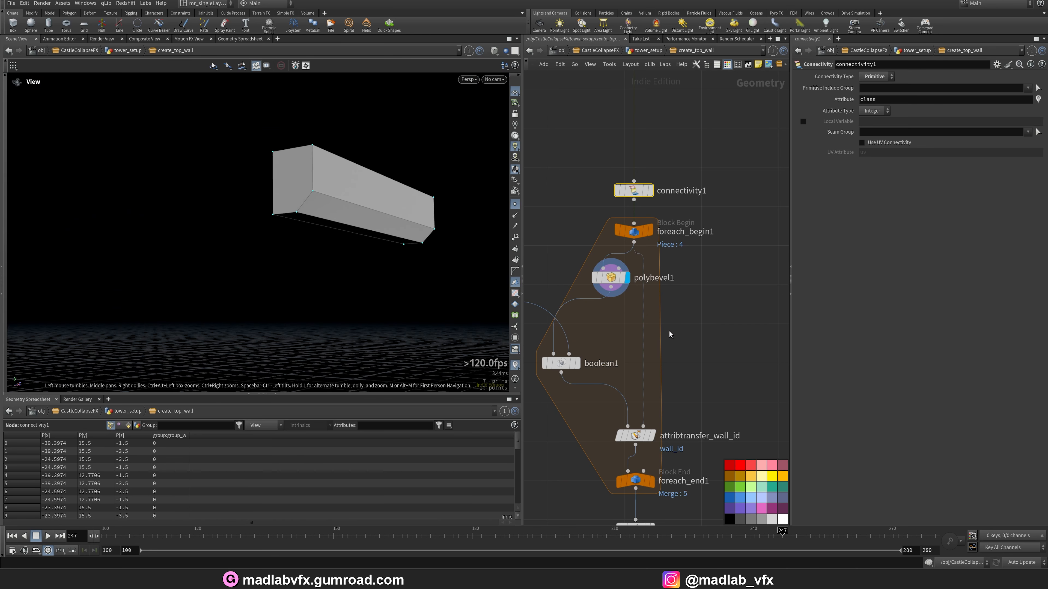
- Display boolean1 and attribtransfer_wall_id to examine the battlement cut-outs on one piece and the wall_id attribute transfer
middle_click_drag(669, 335, 691, 304)
left_click(587, 332)
left_click_drag(392, 203, 352, 246)
middle_click_drag(694, 400, 672, 319)
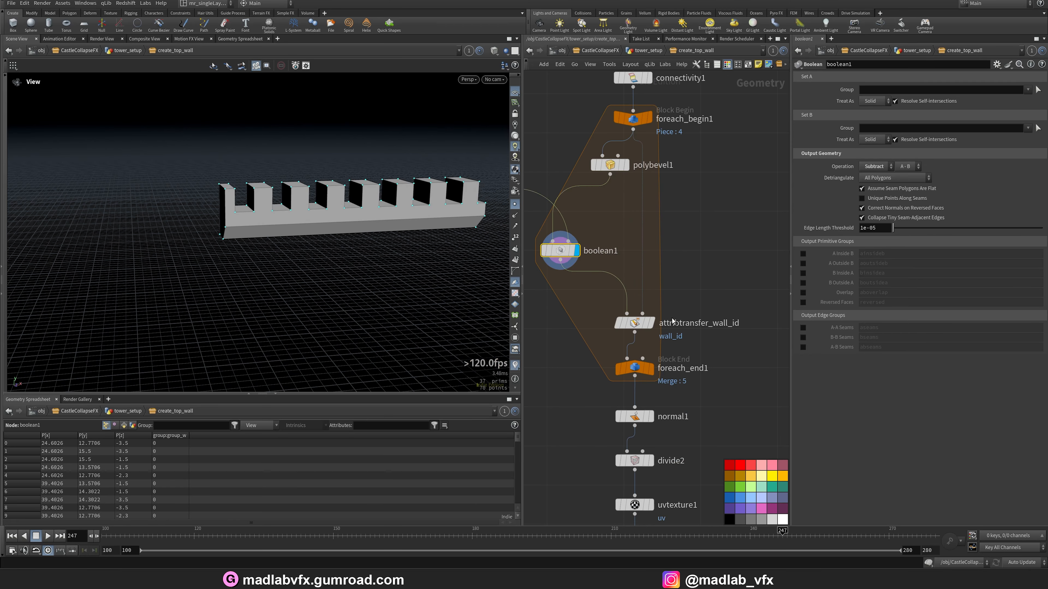
left_click(653, 326)
left_click(647, 321)
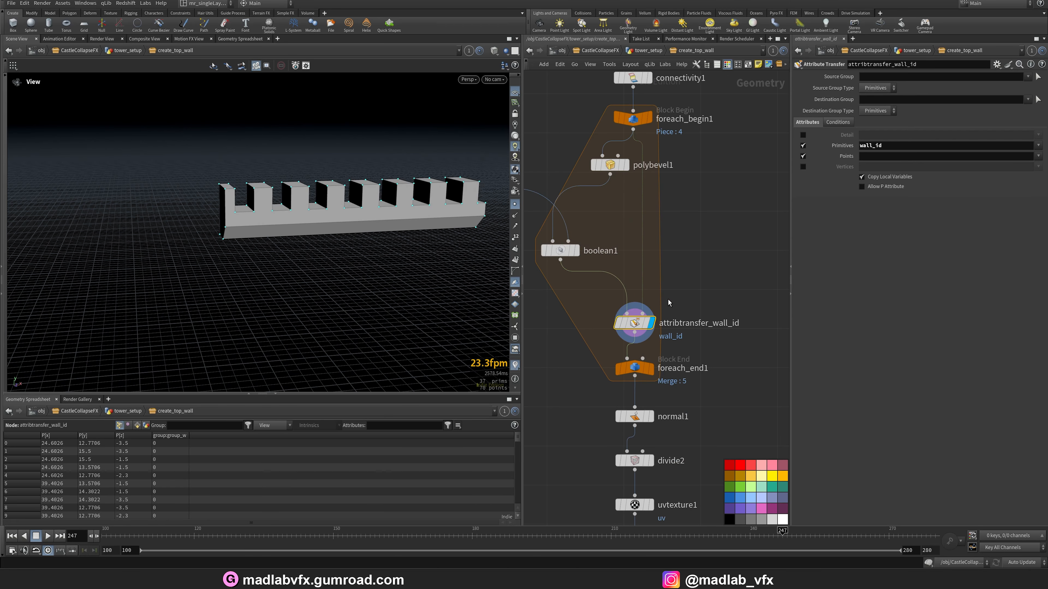
right_click_drag(421, 250, 420, 306)
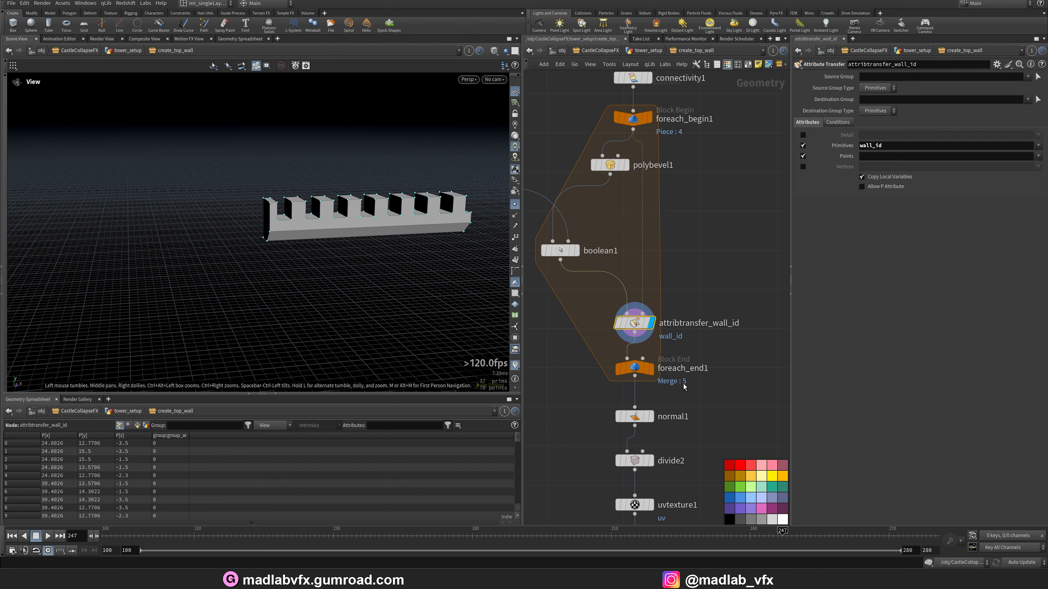
- Display foreach_end1 to inspect the battlements merged across all wall pieces
left_click(652, 369)
left_click(644, 368)
right_click_drag(322, 256, 316, 286)
middle_click_drag(316, 285, 363, 271)
left_click_drag(363, 271, 363, 276)
middle_click_drag(686, 435, 687, 379)
scroll(687, 380, "up", 1)
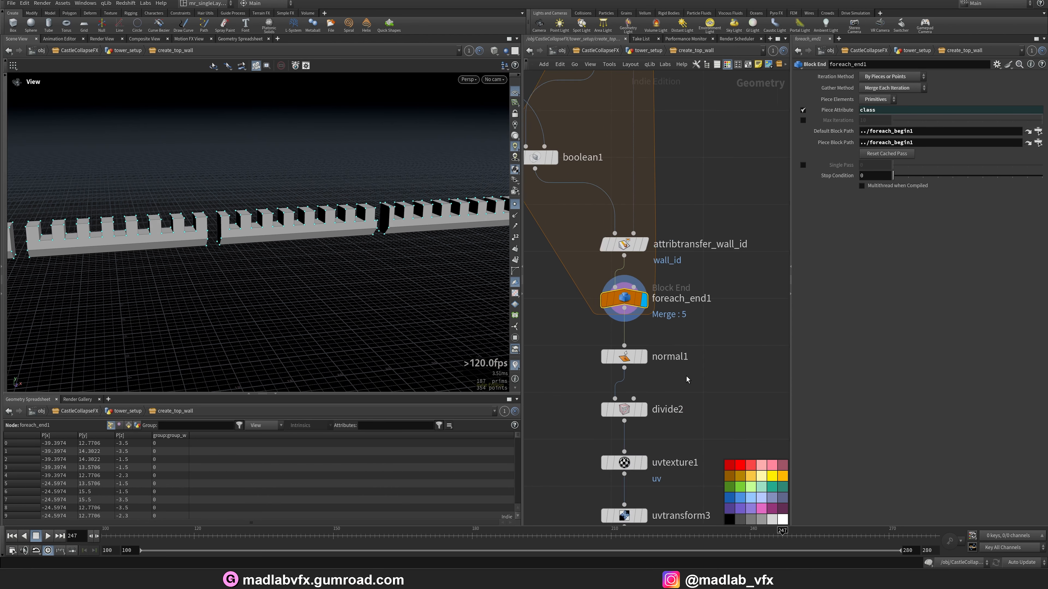
- Display normal1 and divide2 to examine the battlements' normals and the bricker subdivision of their polygons
scroll(686, 379, "up", 1)
left_click(635, 352)
left_click(617, 348)
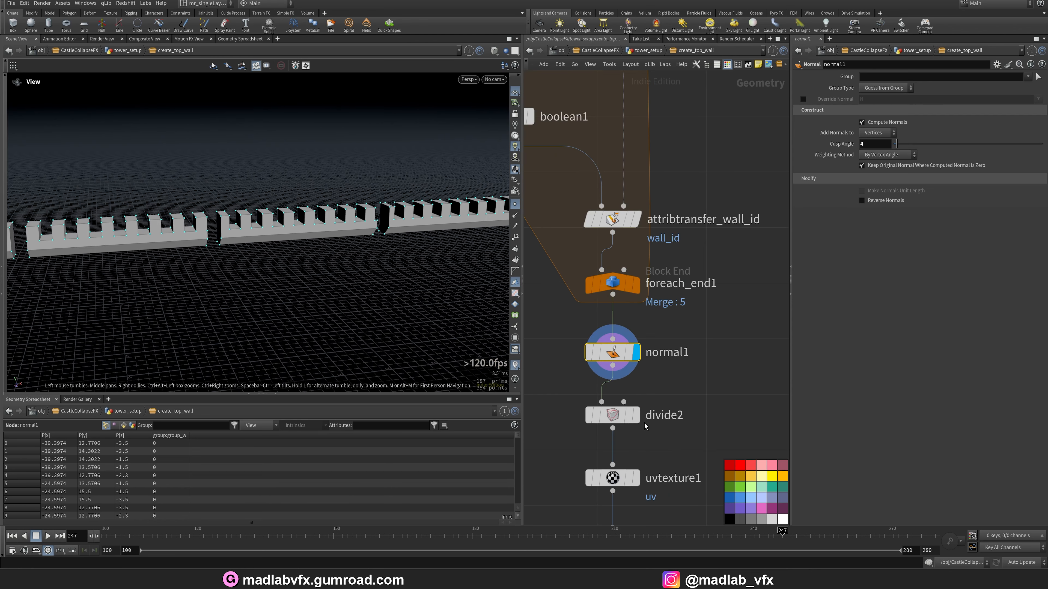
left_click(636, 415)
left_click(615, 415)
right_click_drag(317, 250, 303, 220)
mouse_move(303, 220)
left_mouse_down()
mouse_move(316, 190)
mouse_move(289, 182)
mouse_move(312, 210)
left_mouse_up()
middle_click_drag(715, 432, 720, 333)
- Display uvtexture1 and uvtransform3 to check the UV mapping and its scaling on the battlements
left_click(642, 380)
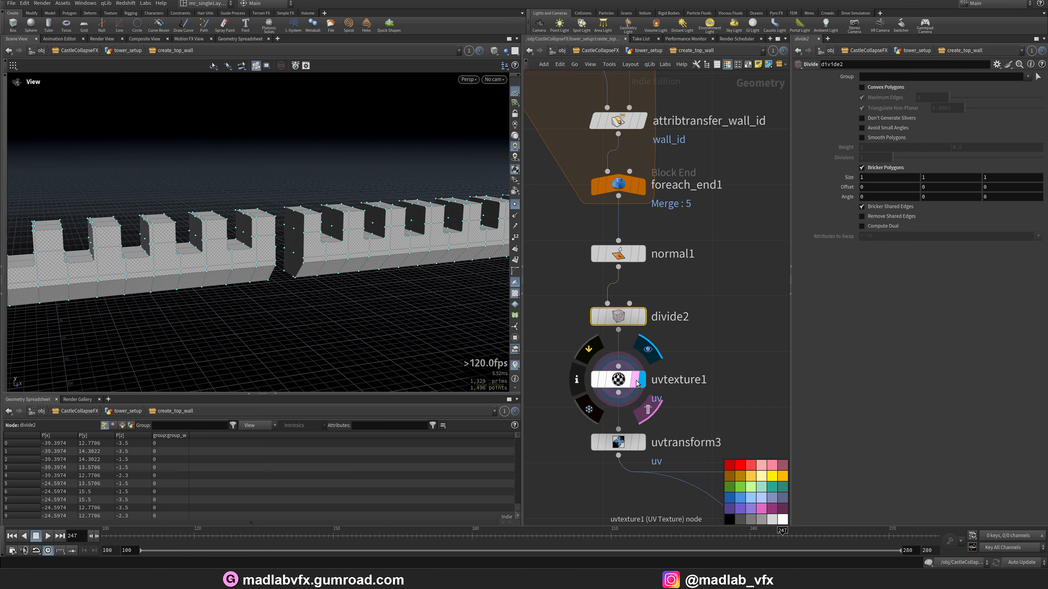
scroll(693, 329, "down", 2)
left_click(637, 363)
left_click(619, 364)
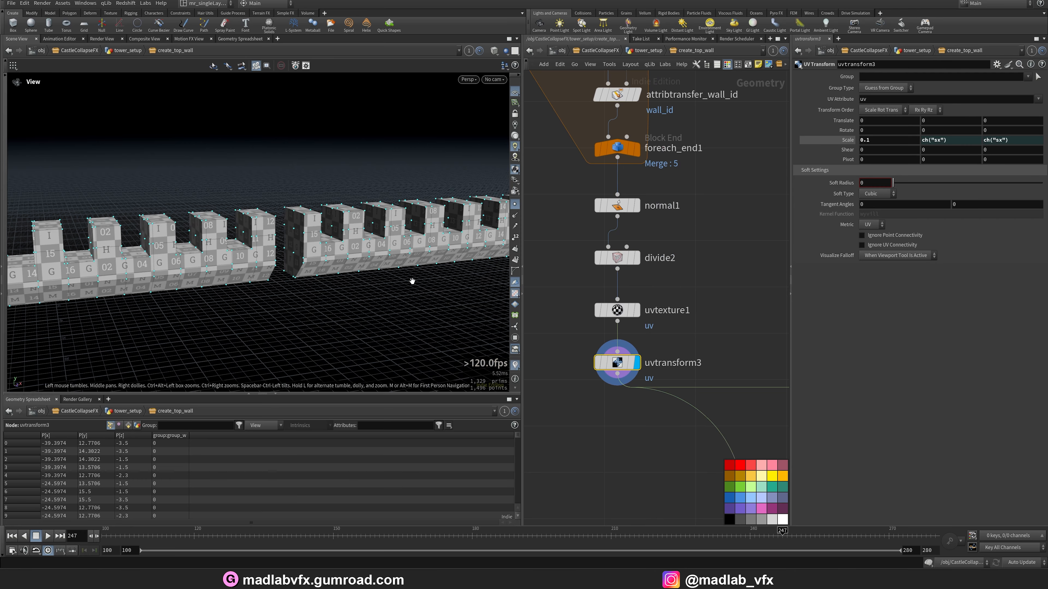
left_click_drag(409, 281, 314, 372)
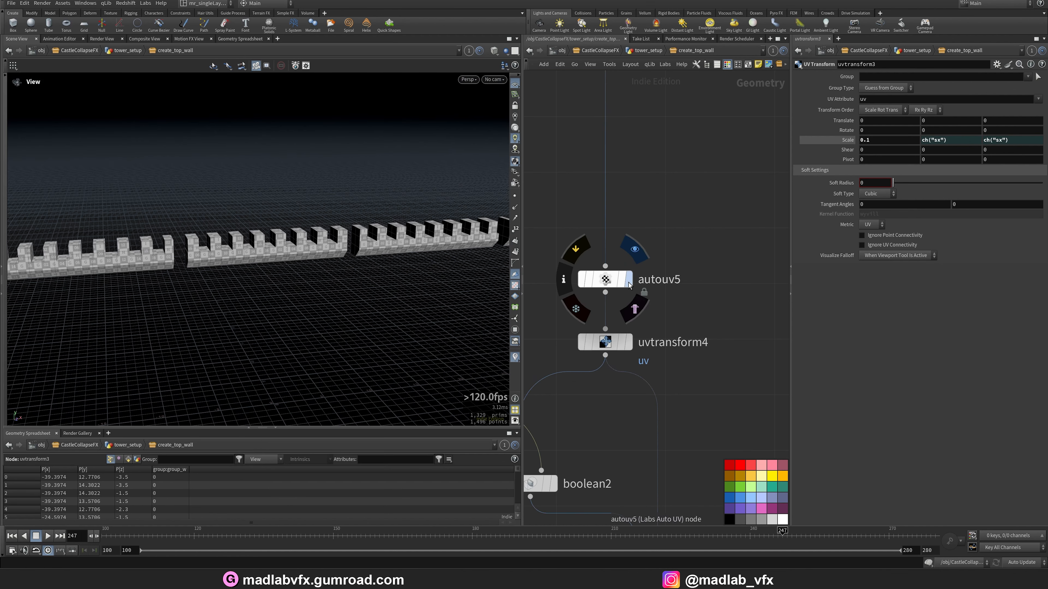
- Display autouv5 and uvtransform4 to check the automatic UVs and their scaling on the big wall panels
left_click(627, 279)
left_click_drag(288, 289, 326, 268)
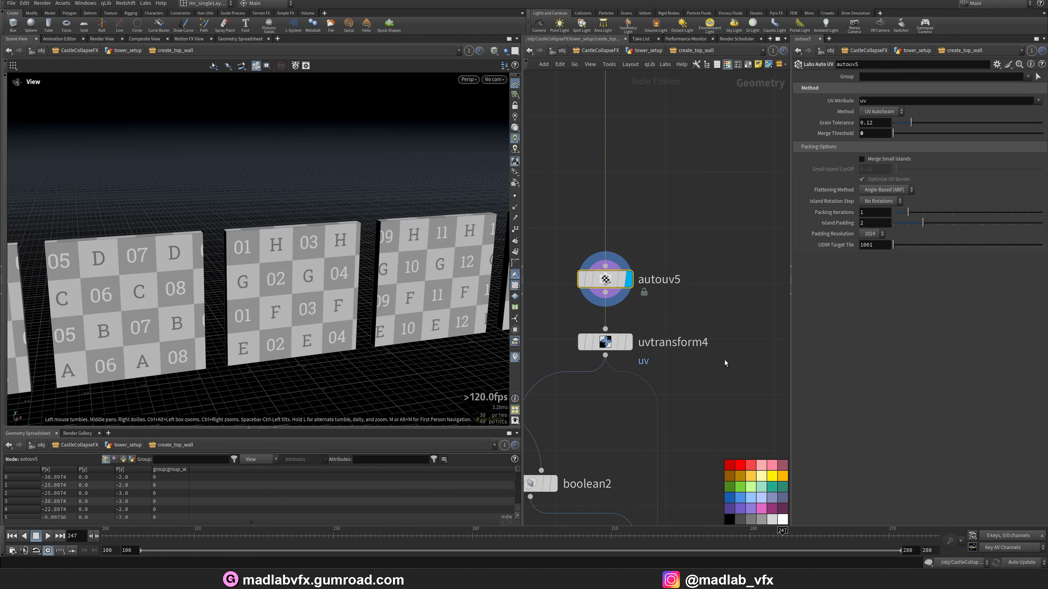
left_click(630, 344)
left_click(608, 346)
- Display boolean2 and attribtransfer1 to inspect the battlement shape subtracted from the wall panels and the wall_id transfer
middle_click_drag(627, 452, 686, 363)
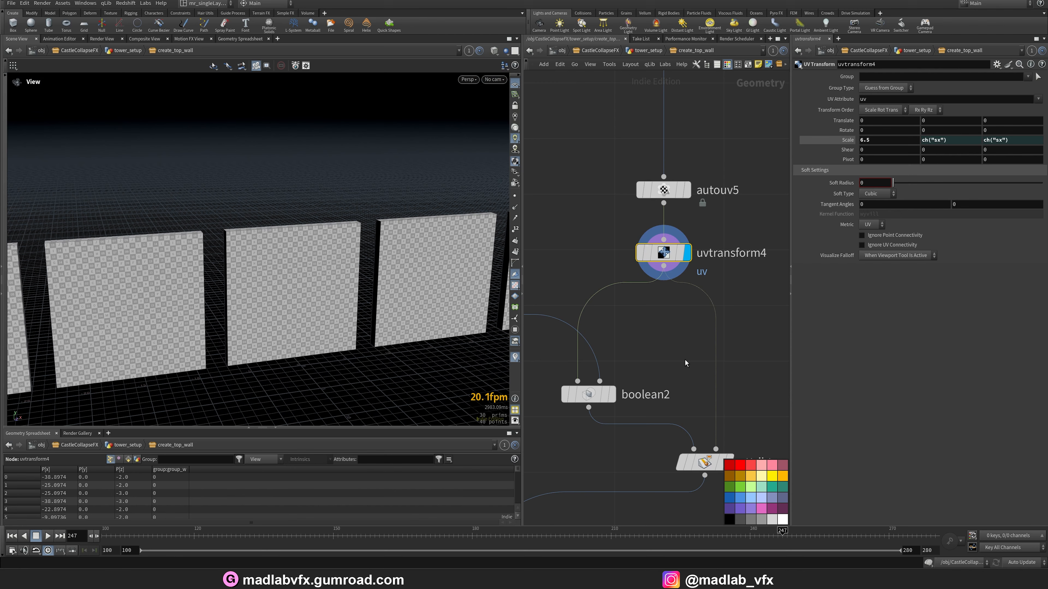
left_click(614, 396)
left_click(587, 394)
left_click_drag(289, 248, 311, 209)
scroll(702, 376, "down", 5)
scroll(724, 409, "up", 3)
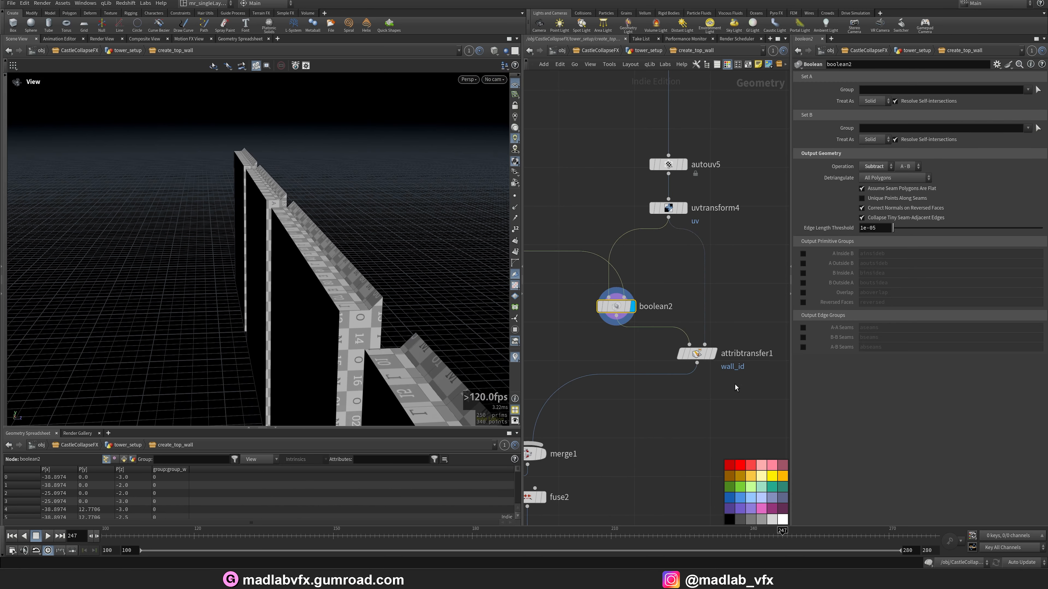
left_click(715, 355)
- Display merge1 and fuse2 to examine how the battlements and wall panels fit together and are fused
middle_click_drag(682, 431, 752, 318)
left_click(614, 346)
left_click_drag(384, 306, 325, 349)
right_click_drag(325, 348, 316, 268)
left_click_drag(317, 268, 312, 295)
right_click_drag(295, 224, 289, 222)
left_click_drag(290, 222, 309, 209)
right_click_drag(308, 210, 276, 209)
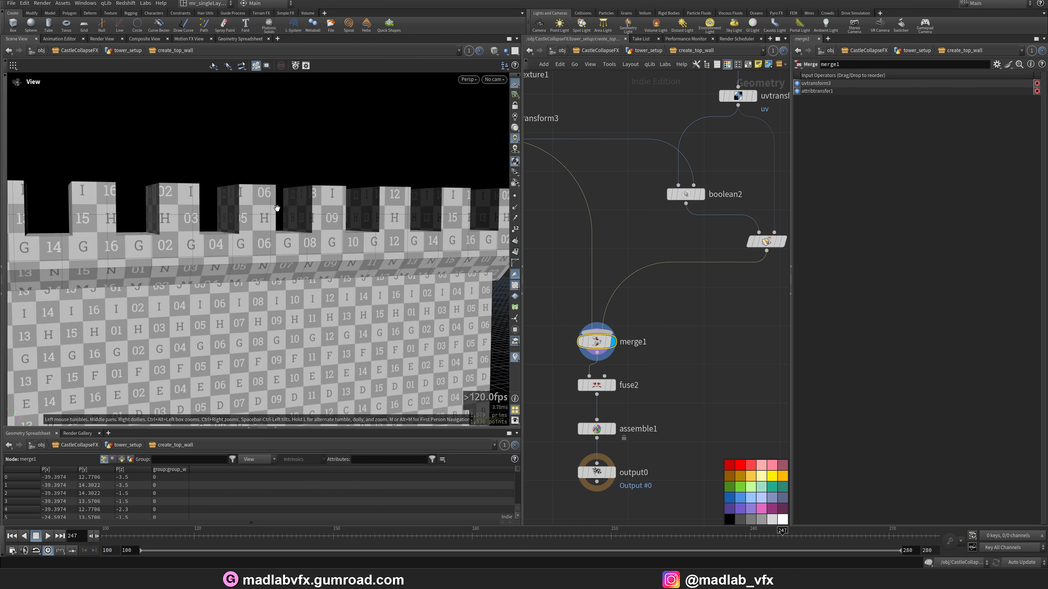
middle_click_drag(703, 379, 705, 340)
left_click(616, 348)
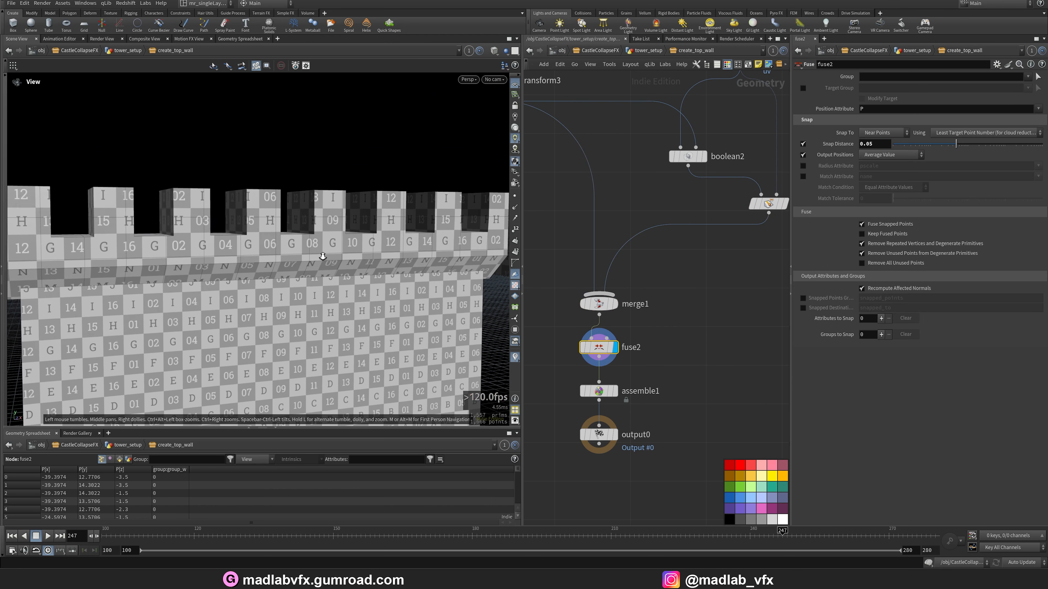
- Display assemble1 to view the finished walls with battlements, and go back up to the tower_setup network
left_click(615, 391)
right_click_drag(259, 285, 273, 258)
left_click_drag(272, 258, 289, 311)
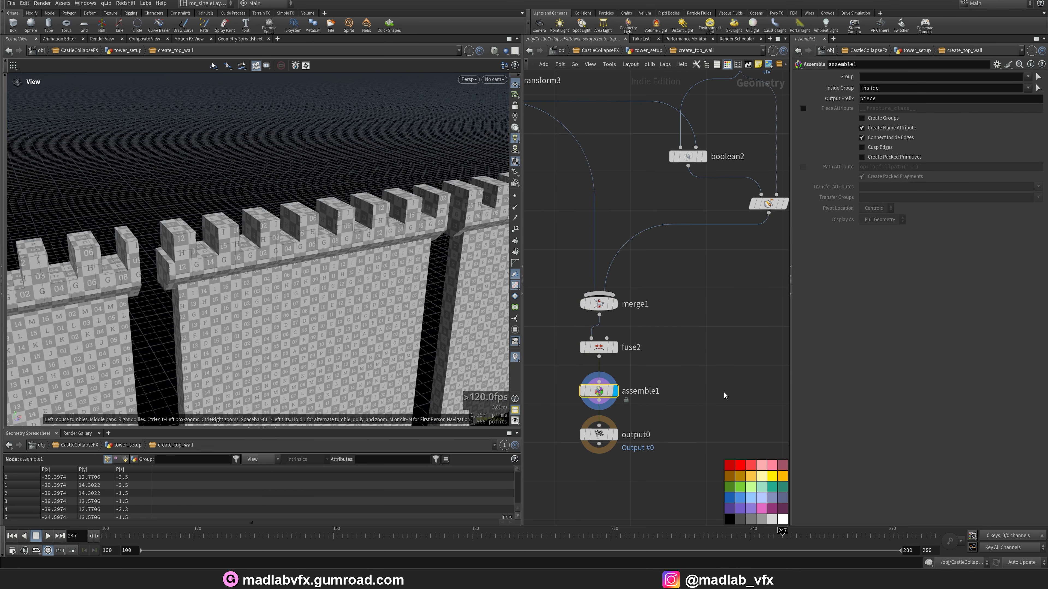
middle_click_drag(727, 381, 719, 381)
key("u")
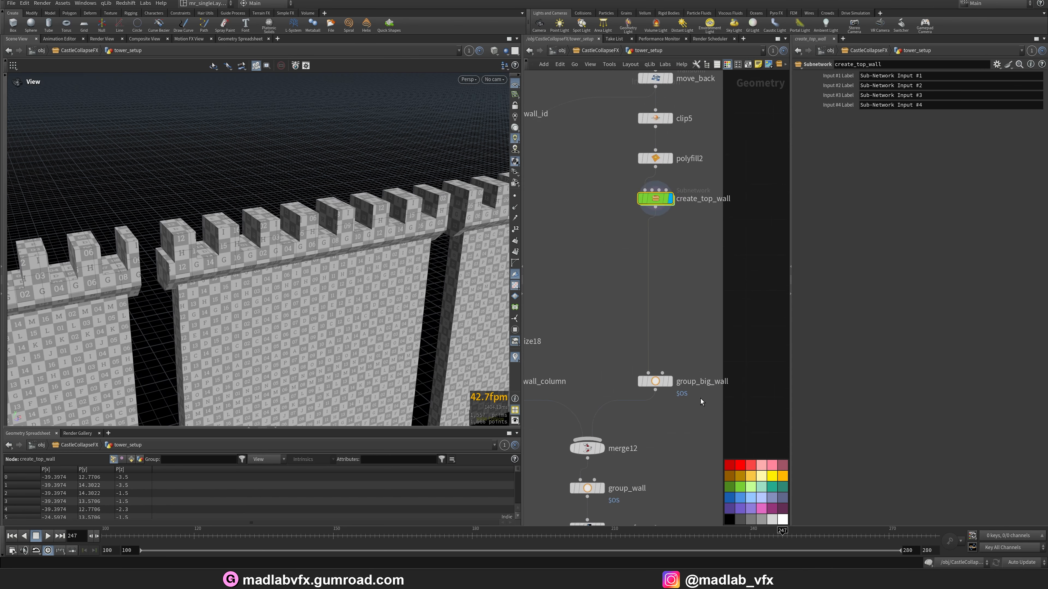
- Display the vex_wall_id1 wrangle and frame its wall guide lines in the viewport
left_click(658, 374)
scroll(643, 302, "down", 4)
middle_click_drag(635, 281, 750, 495)
scroll(660, 245, "up", 2)
left_click(640, 235)
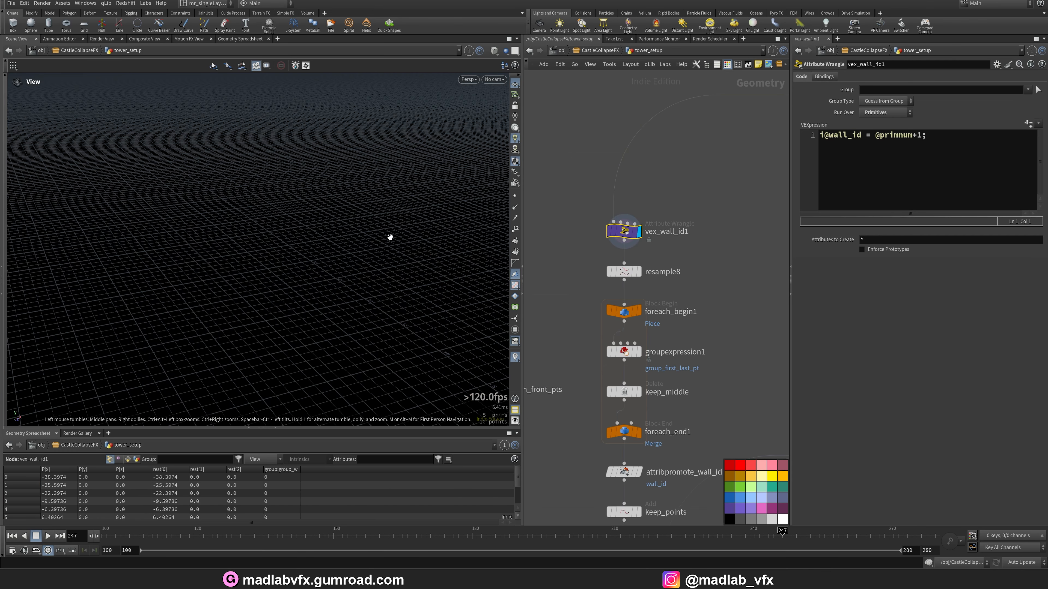
left_click_drag(395, 244, 489, 307)
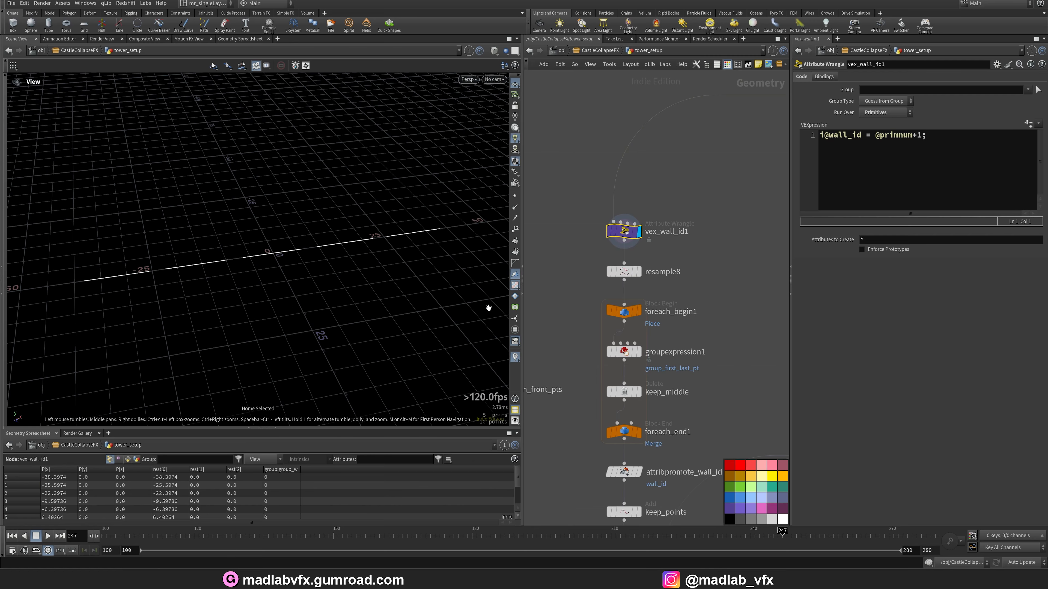
- Display the attribpromote_wall_id1 node and view the copied wall columns from an angle
scroll(702, 340, "down", 1)
scroll(702, 340, "down", 2)
middle_click_drag(679, 423, 676, 287)
scroll(676, 287, "up", 1)
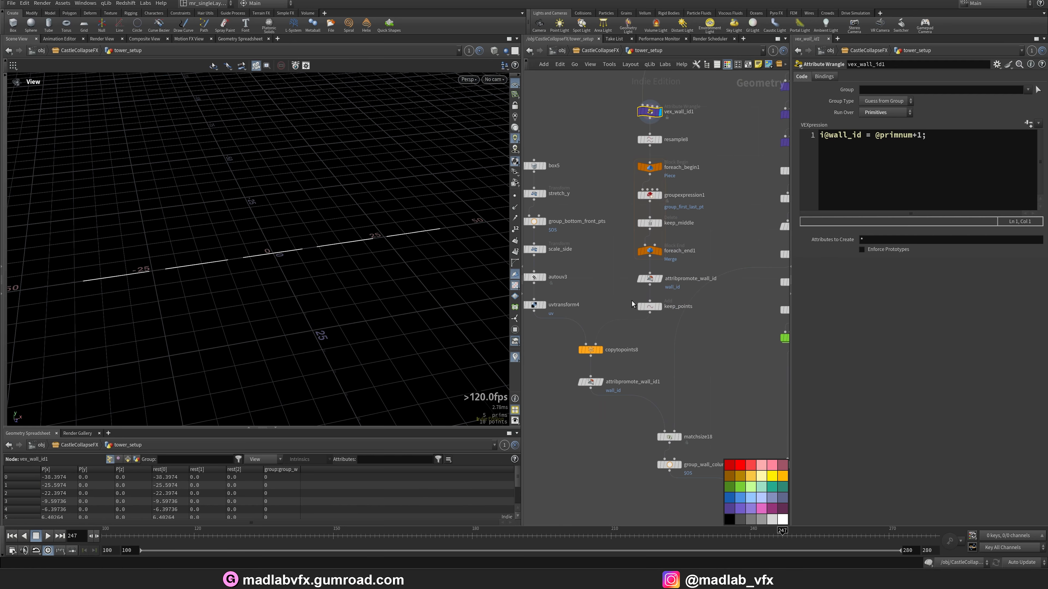
left_click(604, 384)
left_click(593, 382)
left_click_drag(312, 230, 341, 253)
- Return the display to vex_wall_id1 and examine its wall_id code with the line segments
middle_click_drag(711, 172, 719, 218)
scroll(690, 180, "up", 3)
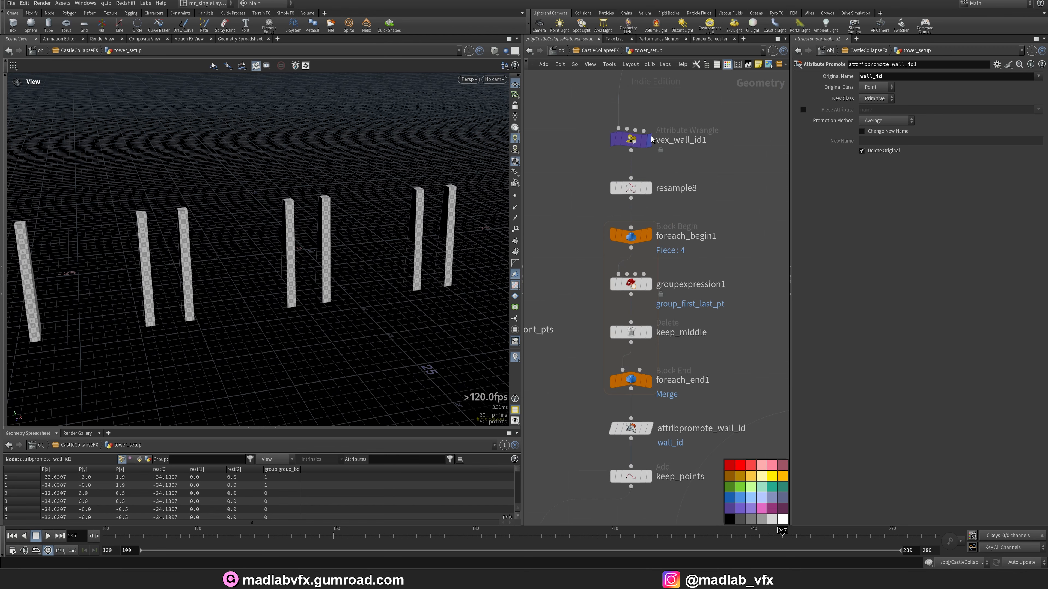
left_click(649, 138)
left_click(632, 140)
left_click_drag(399, 213, 355, 273)
- Display the resample8 node and inspect its segment settings
left_click(648, 190)
left_click(633, 188)
scroll(676, 285, "down", 2)
middle_click_drag(678, 290, 679, 262)
scroll(680, 262, "up", 2)
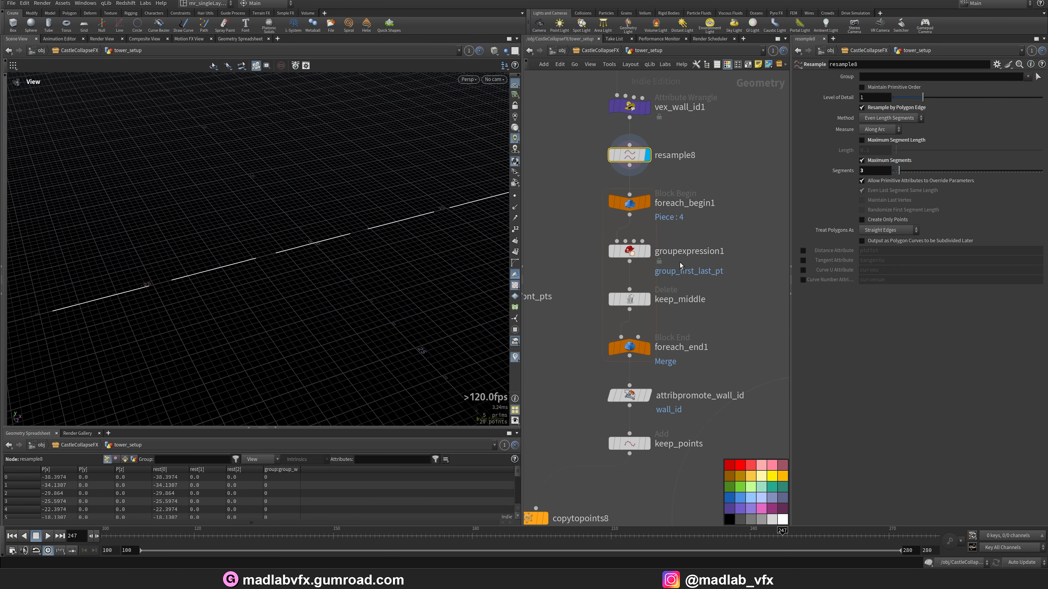
- Display the foreach_end1 result and show the geometry points in the viewport
left_click(649, 349)
left_click(632, 348)
left_click_drag(351, 248, 330, 235)
scroll(309, 243, "up", 3)
left_click(515, 196)
- Display the attribpromote_wall_id and keep_points nodes in turn, inspecting their parameters
middle_click_drag(685, 380, 684, 317)
left_click(648, 333)
left_click(633, 333)
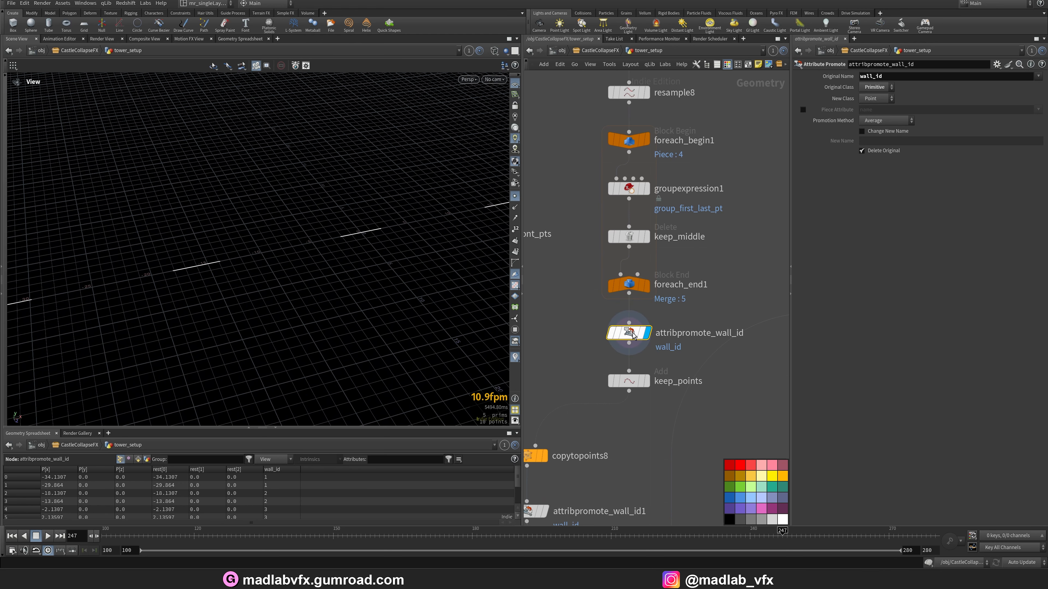
middle_click_drag(739, 297, 708, 258)
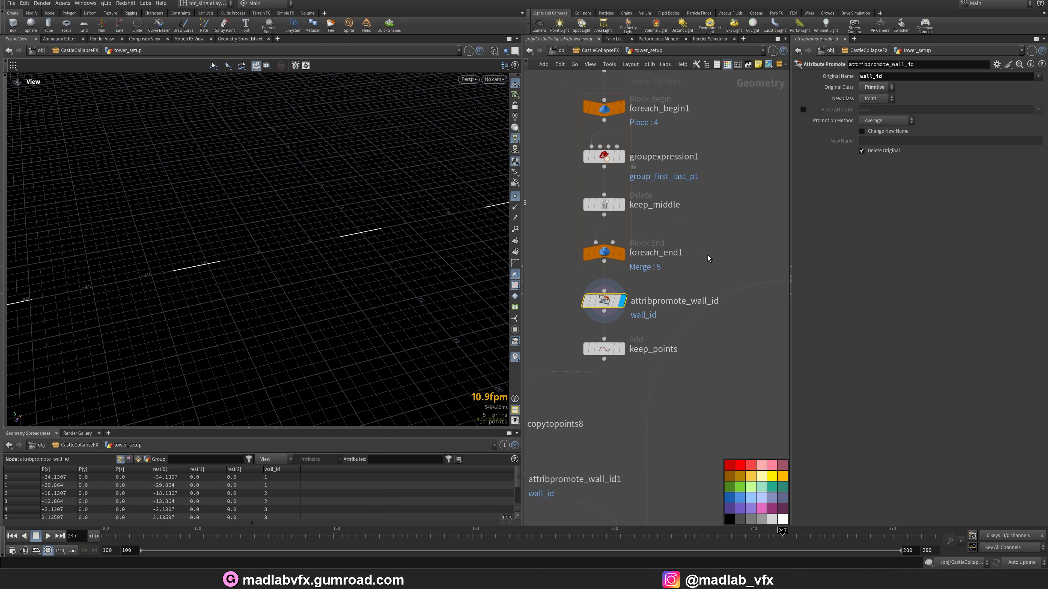
left_click(606, 353)
scroll(606, 353, "down", 2)
middle_click_drag(606, 353, 672, 281)
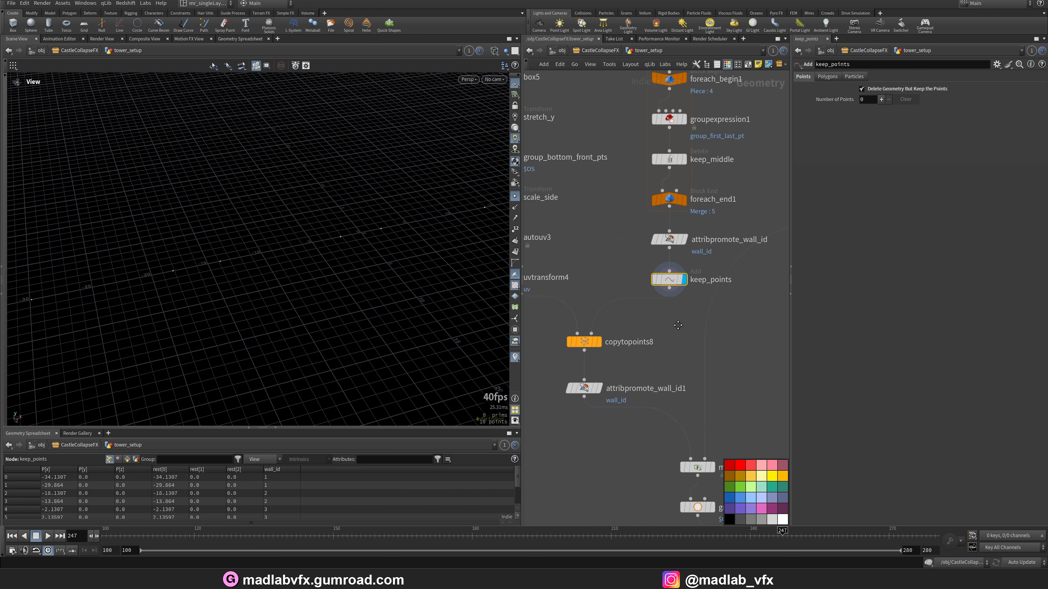
- Display the copytopoints8 node and view the columns copied along the walls
left_click(600, 340)
left_click(586, 342)
scroll(333, 271, "down", 3)
key("shift+w")
left_click_drag(334, 272, 366, 270)
- Display the box5 node at the start of the column branch and inspect its parameters
middle_click_drag(648, 354, 697, 346)
middle_click_drag(641, 257, 693, 380)
scroll(642, 211, "down", 1)
middle_click_drag(641, 207, 680, 245)
scroll(681, 245, "up", 3)
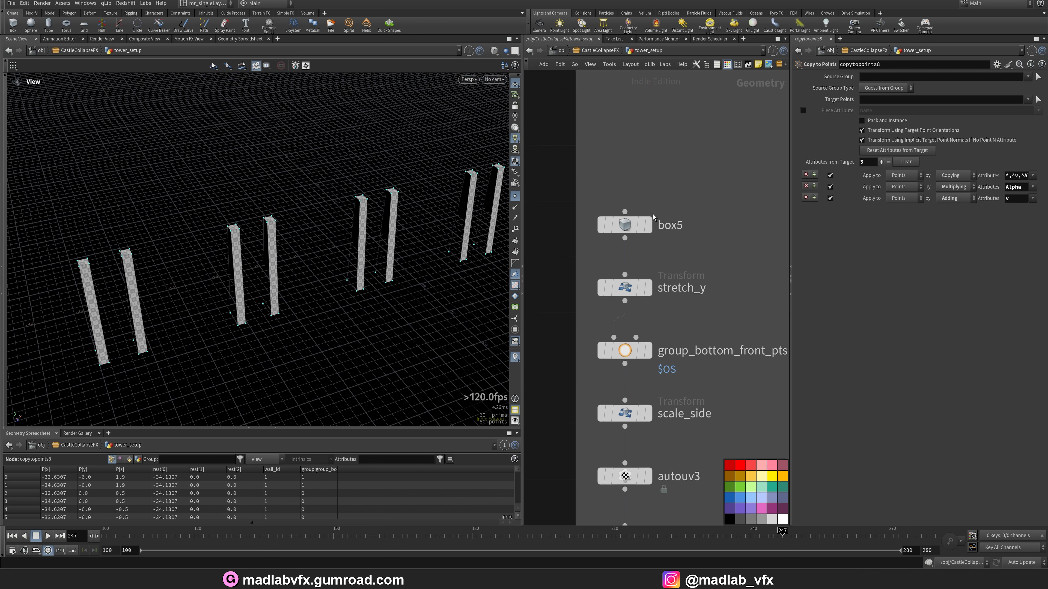
left_click(647, 225)
left_click(628, 225)
- Display the stretch_y transform and view the stretched box
middle_click_drag(674, 283, 672, 221)
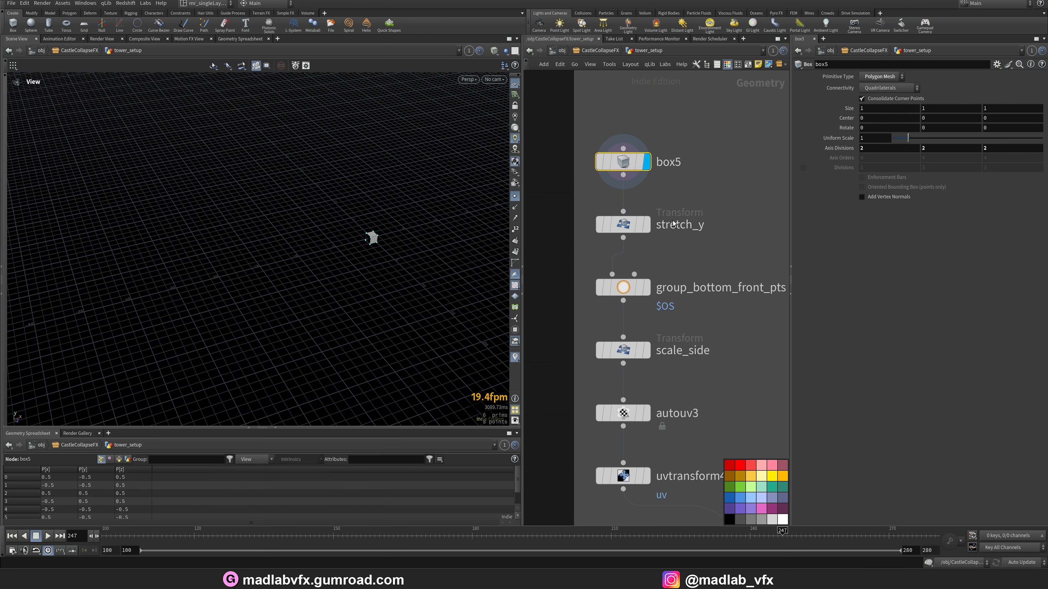
left_click(645, 225)
left_click(632, 230)
left_click_drag(306, 244, 360, 304)
- Display the group_bottom_front_pts and scale_side nodes in turn to inspect the column's slanted base
left_click(646, 287)
left_click(623, 287)
left_click(647, 351)
left_click(625, 353)
- Display the autouv3 and uvtransform4 nodes in turn to inspect the column's UVs
middle_click_drag(704, 401, 697, 360)
left_click(640, 371)
left_click(619, 372)
left_click_drag(386, 250, 407, 304)
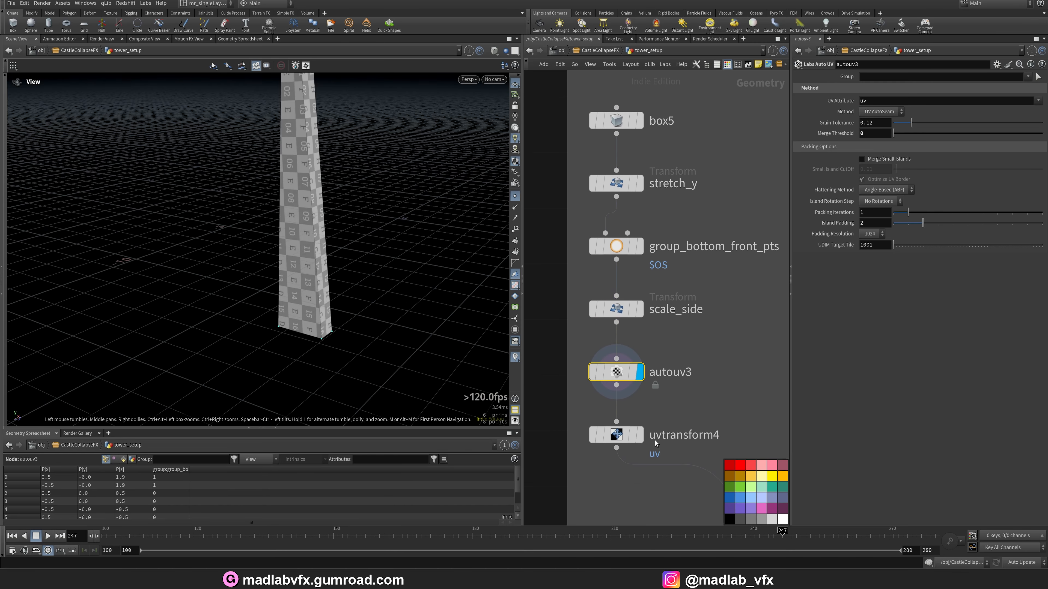
left_click(639, 435)
left_click(617, 434)
left_click_drag(339, 264, 308, 266)
- Display copytopoints8 again and examine the textured columns at their copied positions
scroll(667, 399, "down", 2)
middle_click_drag(667, 399, 549, 305)
left_click(620, 400)
left_click(602, 400)
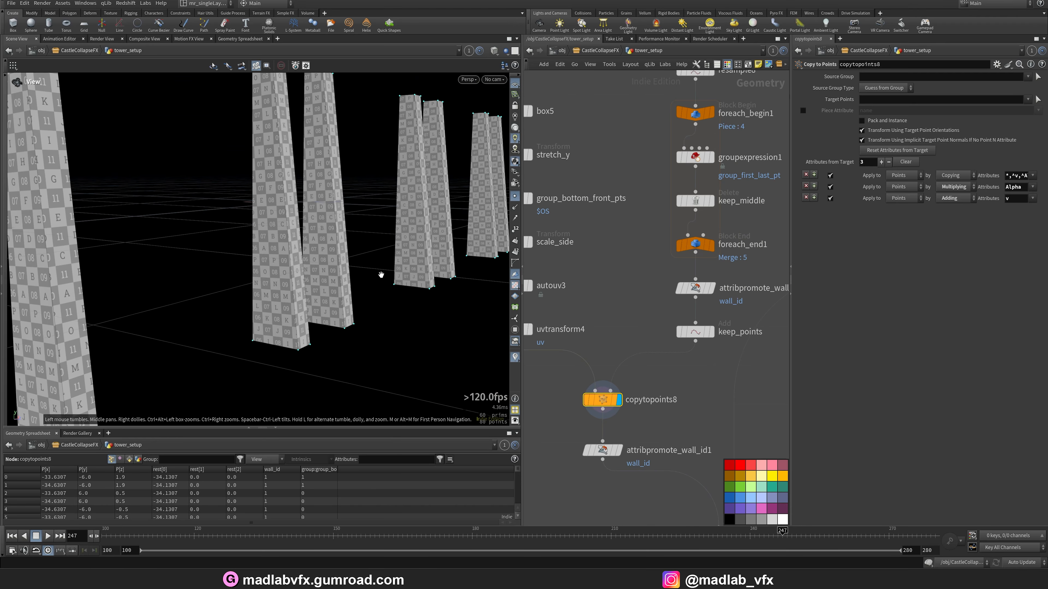
left_click_drag(379, 274, 294, 286)
- Display attribpromote_wall_id1 and inspect how wall_id is promoted from points to primitives
middle_click_drag(652, 458, 635, 400)
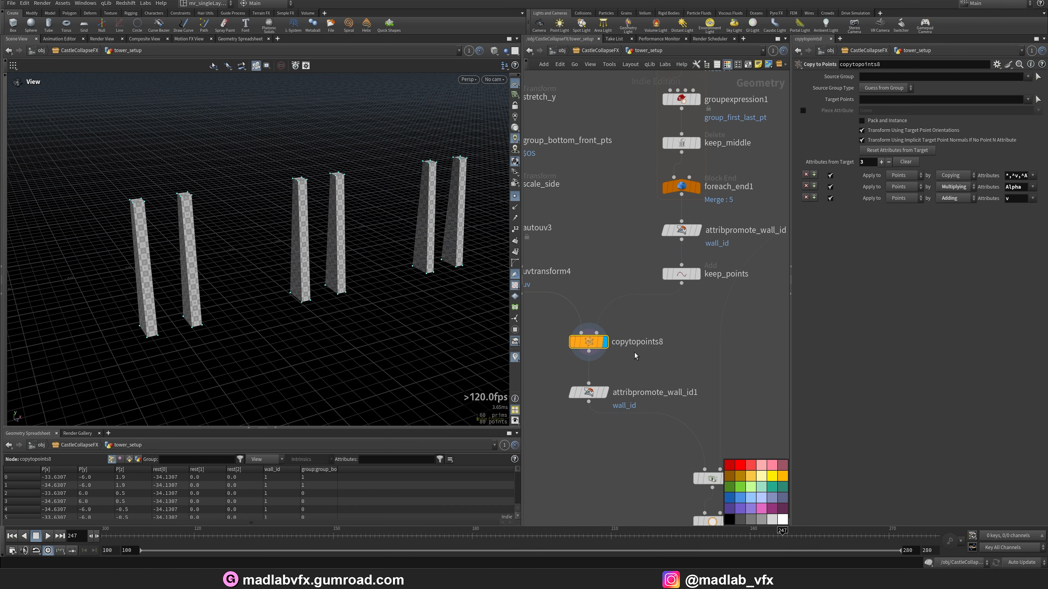
scroll(635, 400, "up", 2)
left_click(600, 393)
left_click(580, 392)
- Display the matchsize18 node and examine the columns' alignment against the wall bounds
scroll(685, 386, "down", 1)
middle_click_drag(700, 389, 593, 285)
scroll(661, 383, "up", 2)
left_click(618, 366)
left_click(595, 365)
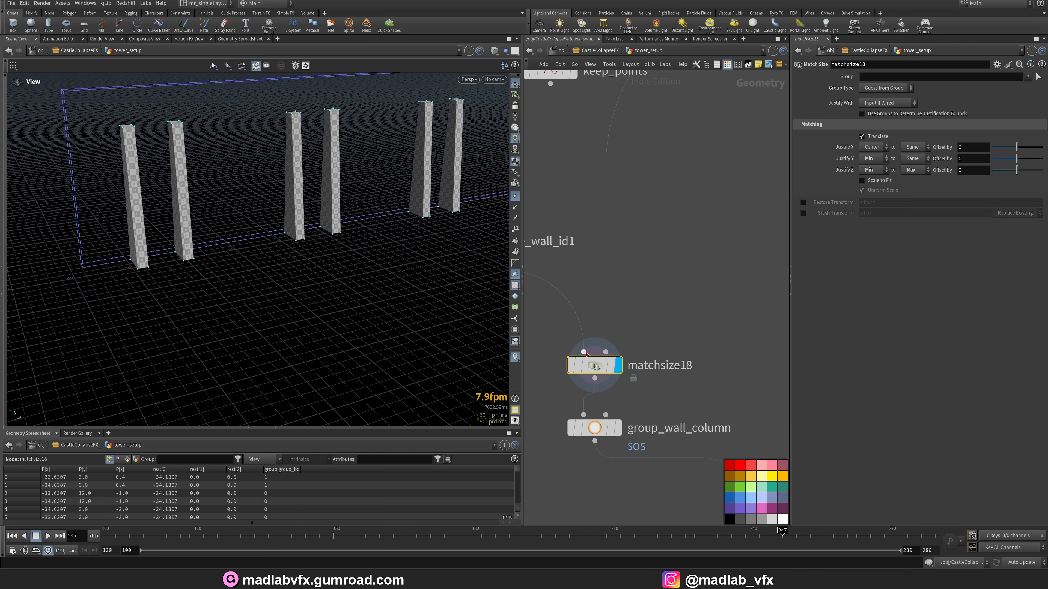
scroll(306, 246, "down", 2)
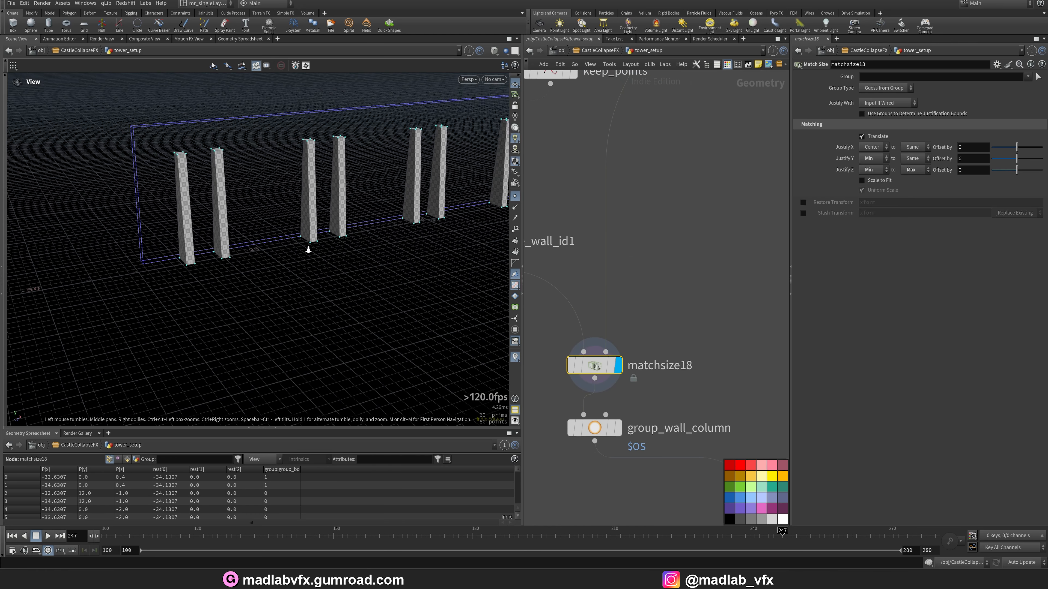
left_click_drag(306, 245, 351, 311)
- Display the move_back transform in the main wall branch to check the plain wall panels
scroll(614, 252, "down", 3)
middle_click_drag(633, 251, 654, 384)
middle_click_drag(753, 258, 686, 270)
scroll(686, 270, "up", 3)
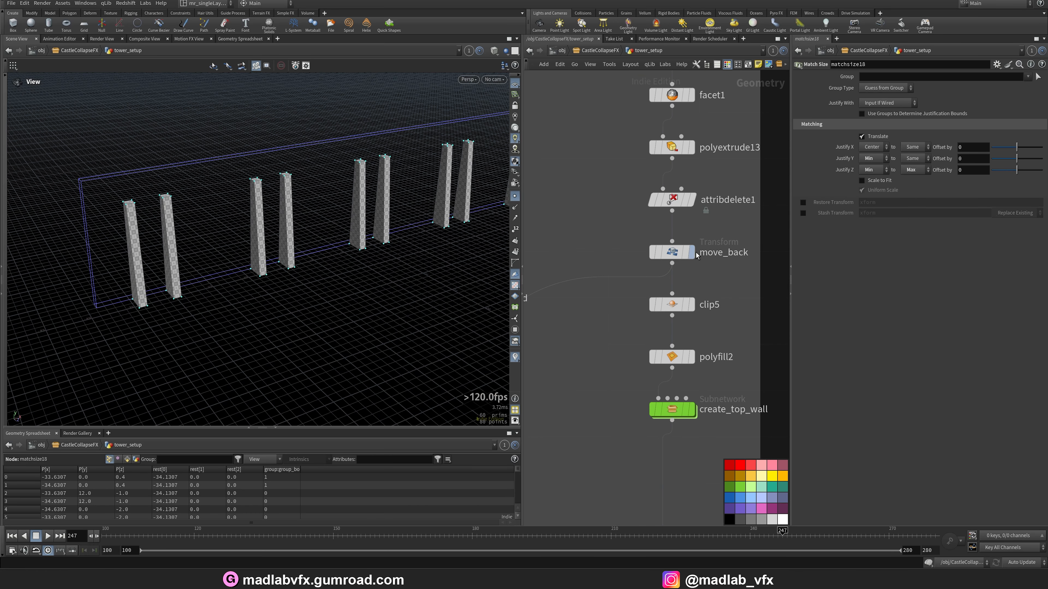
left_click(691, 252)
left_click(672, 252)
- Inspect the group_wall_column parameters and display merge12 to view the columns combined with the walls
scroll(588, 368, "down", 1)
middle_click_drag(588, 440, 663, 131)
middle_click_drag(565, 324, 609, 322)
left_click(583, 292)
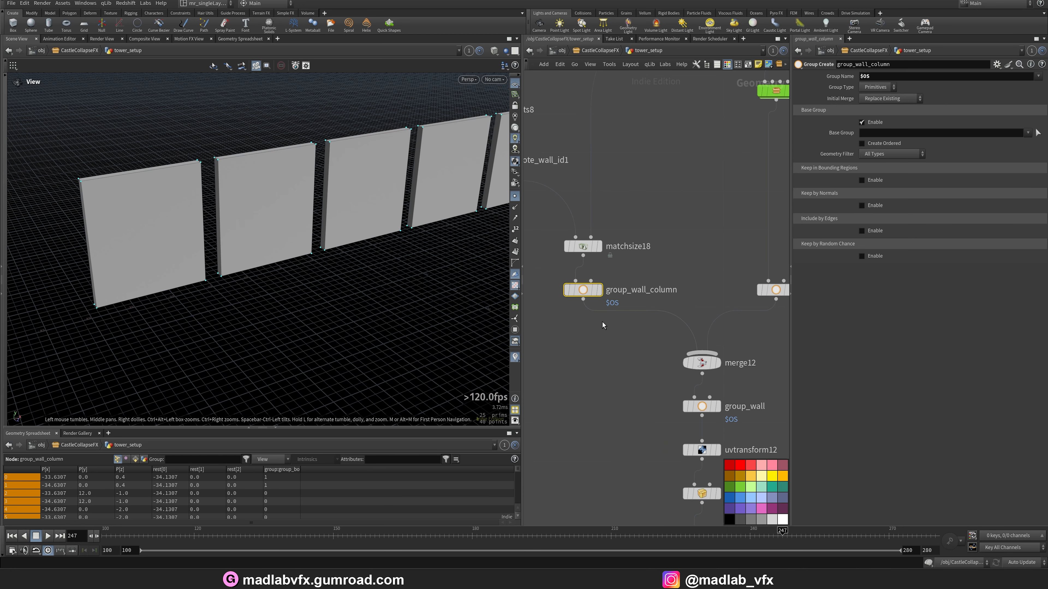
left_click(702, 363)
left_click(717, 363)
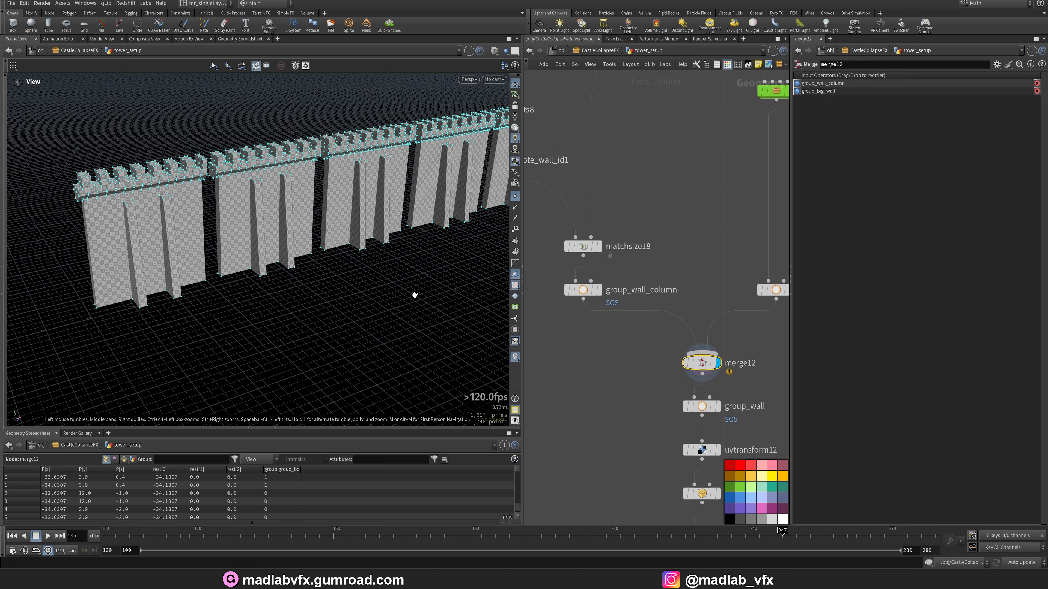
left_click_drag(415, 295, 425, 268)
- Display group_wall and uvtransform12 in turn, viewing the merged walls with the point markers hidden
middle_click_drag(757, 448, 677, 360)
left_click(641, 320)
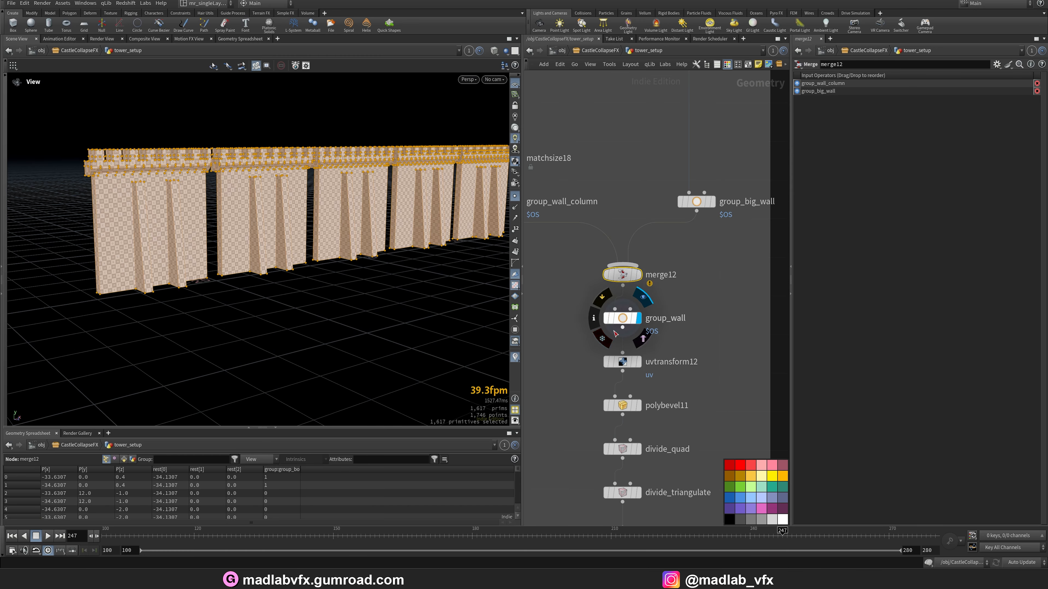
left_click(640, 363)
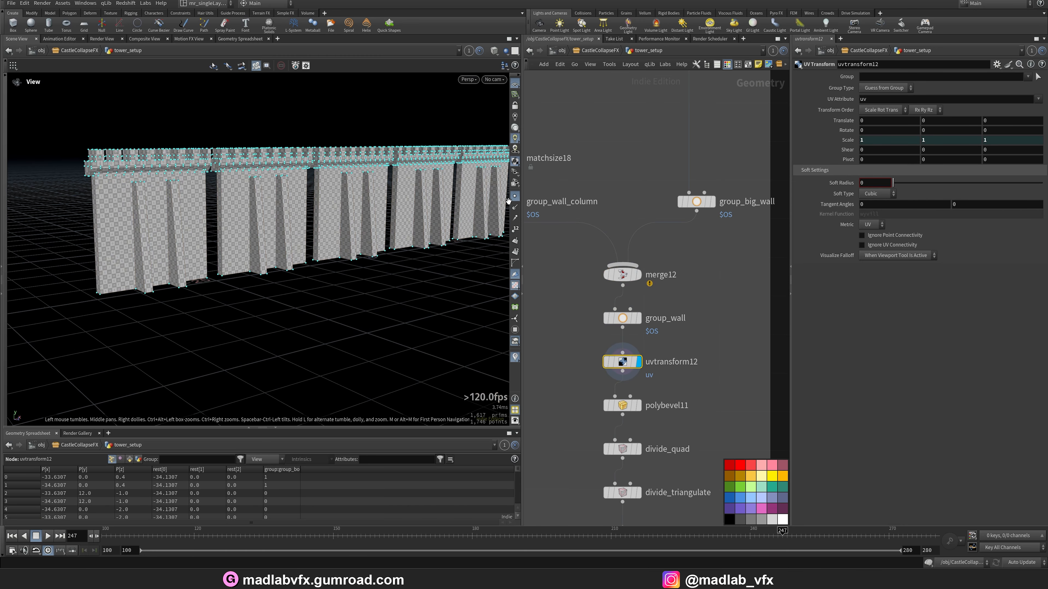
left_click_drag(367, 206, 318, 211)
right_click_drag(318, 210, 302, 236)
left_click_drag(301, 237, 354, 248)
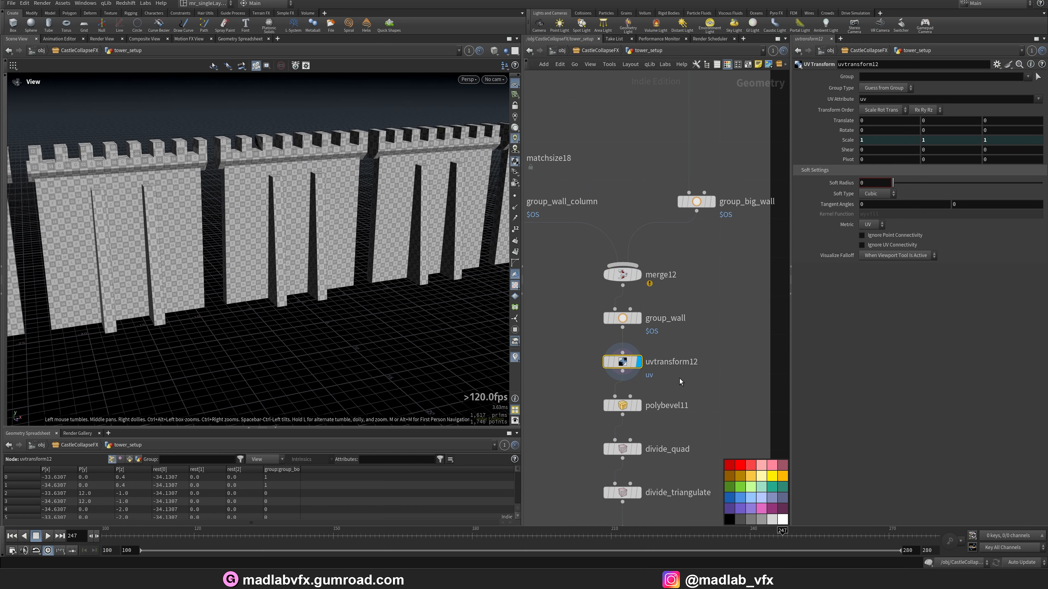
- Examine the UV checker pattern of uvtransform12 up close on the wall's battlements and columns
middle_click_drag(680, 382, 668, 311)
right_click_drag(381, 154, 391, 188)
left_click_drag(391, 187, 339, 206)
right_click_drag(339, 206, 313, 201)
left_click_drag(313, 202, 315, 197)
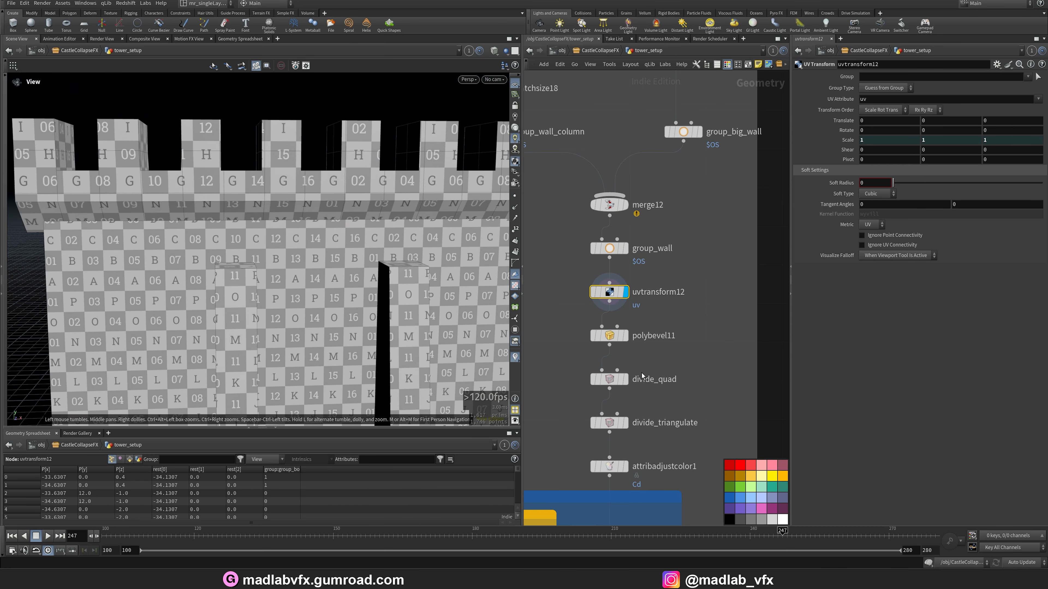
left_click(592, 292)
left_click(593, 293)
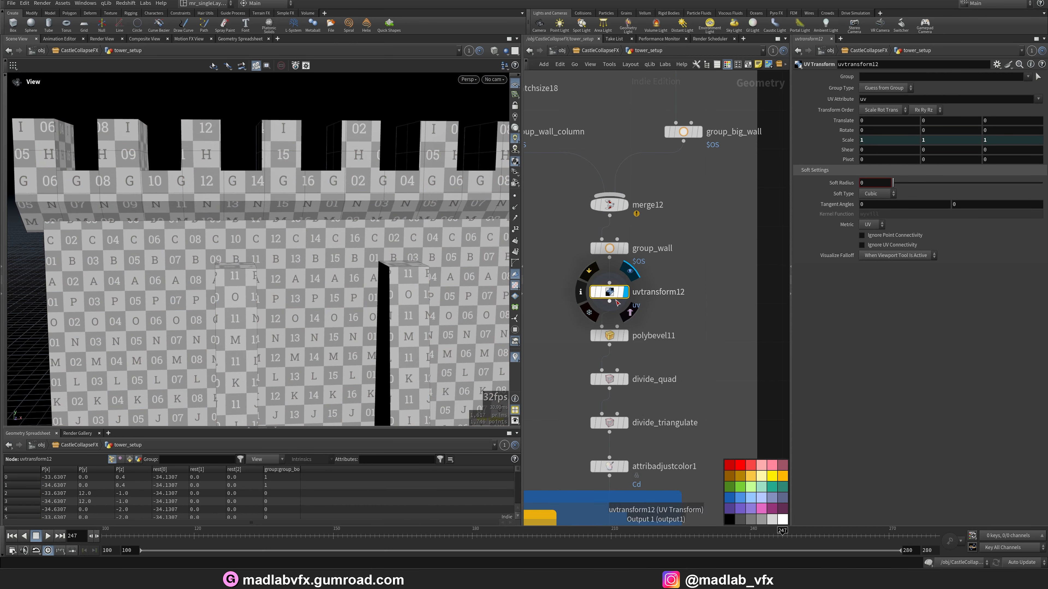
middle_click_drag(684, 289, 685, 270)
left_click_drag(239, 222, 275, 246)
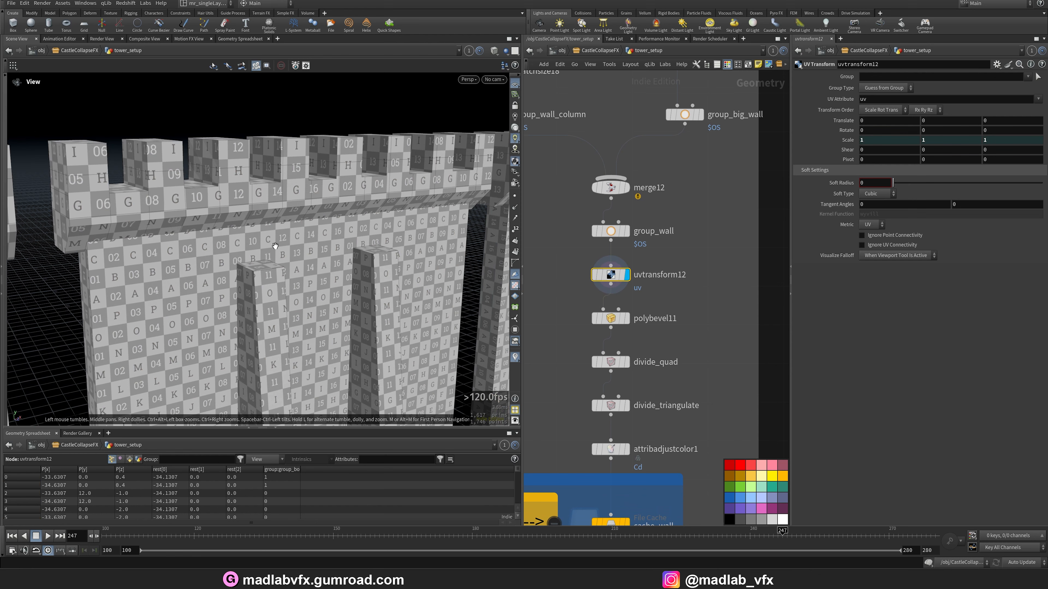
- Display the polybevel11 node and view the bevelled wall edges
left_click(628, 319)
left_click_drag(241, 198, 231, 252)
middle_click_drag(671, 338, 647, 316)
scroll(631, 313, "up", 3)
- Display divide_quad, hide the UV texture in the viewport, and inspect the wall's mesh edges
left_click(608, 309)
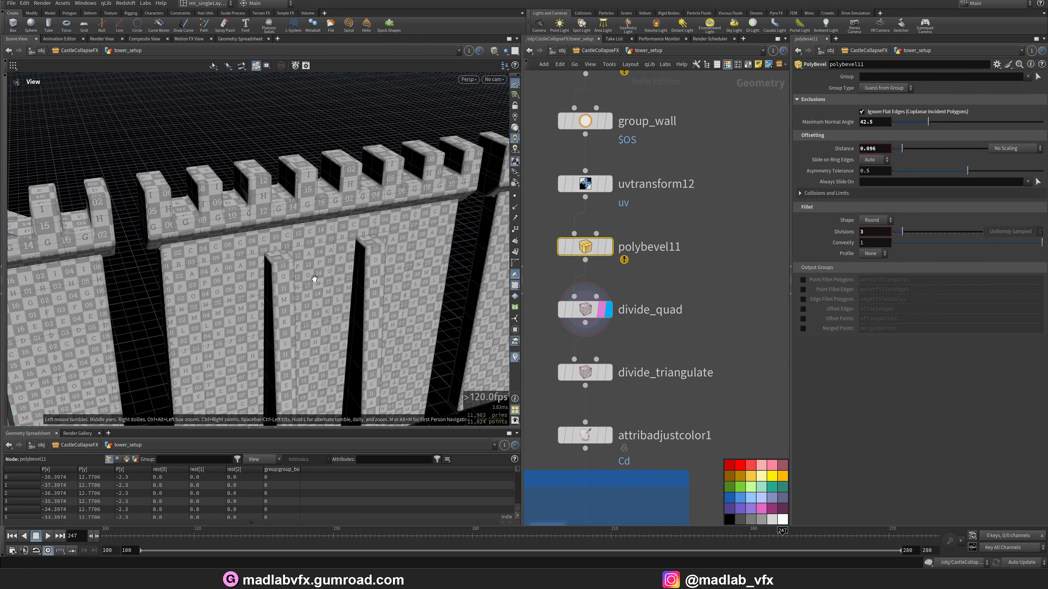
left_click_drag(314, 279, 295, 261)
left_click(515, 287)
left_click_drag(396, 281, 356, 251)
mouse_move(597, 312)
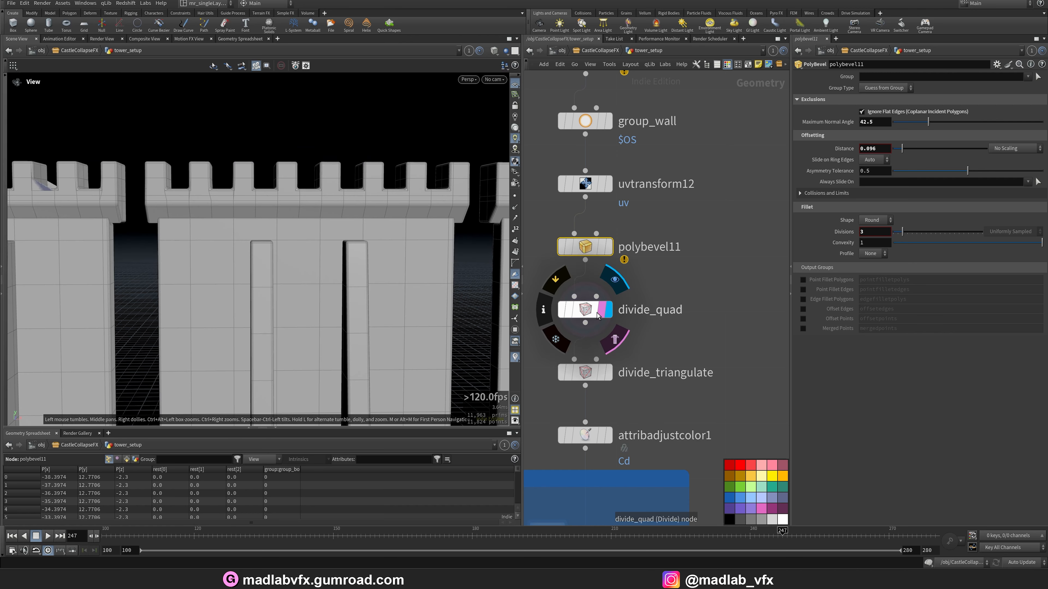
left_click(561, 313)
- Display the divide_triangulate node and examine the triangulated wall mesh
middle_click_drag(619, 379, 622, 353)
left_click(612, 350)
left_click(594, 350)
left_click_drag(301, 263, 358, 275)
- Display attribadjustcolor1 and inspect the wall's bounding-box colour ramp
middle_click_drag(674, 374, 664, 293)
scroll(645, 319, "down", 2)
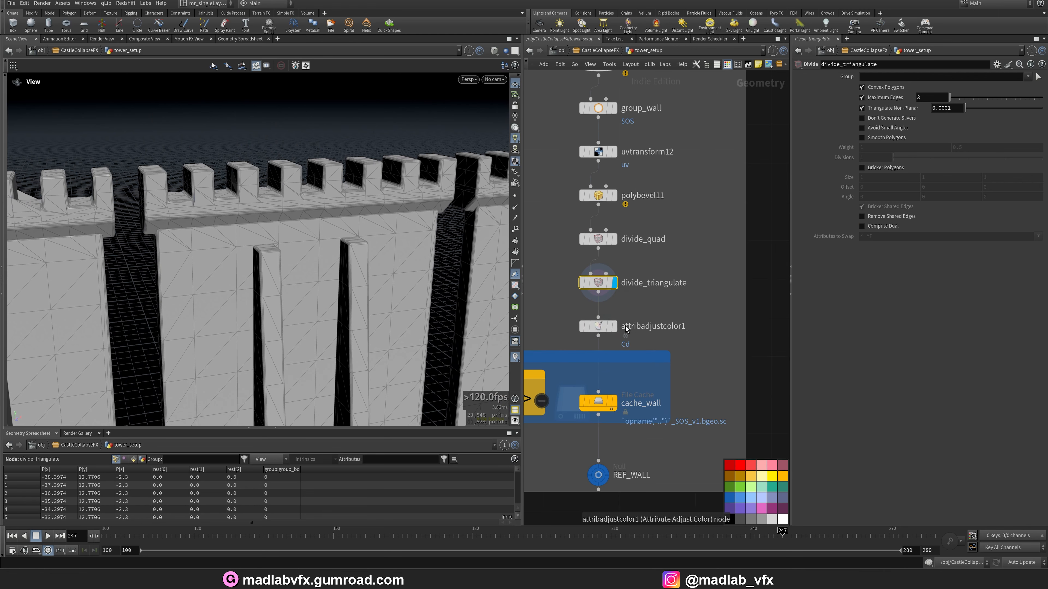
left_click(609, 327)
left_click_drag(386, 274, 405, 320)
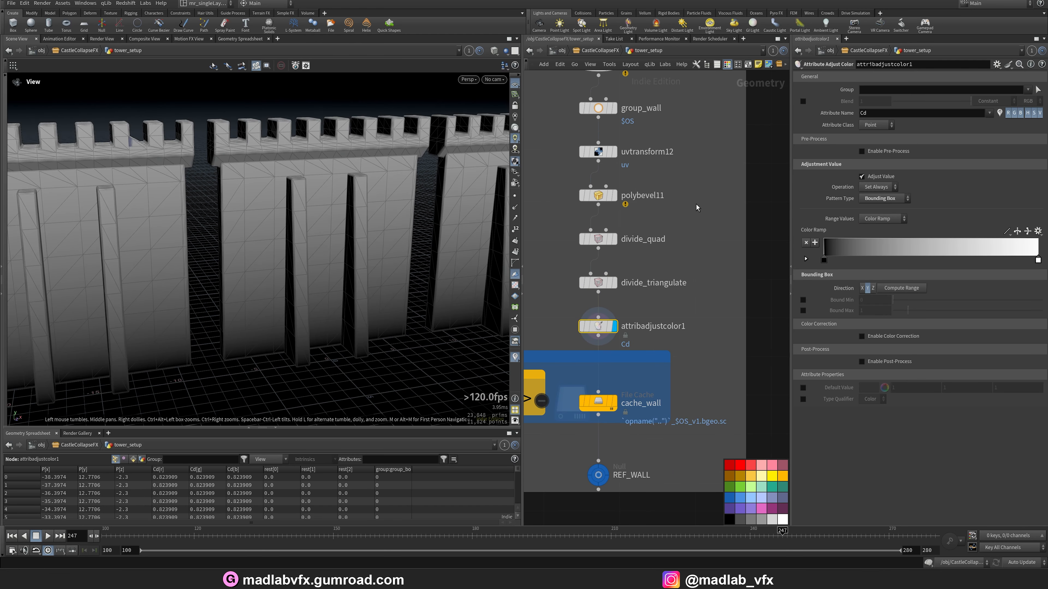
- Display the cache_wall and REF_WALL nodes in turn and move on to the STEP 8 castle cleanup network
left_click(614, 401)
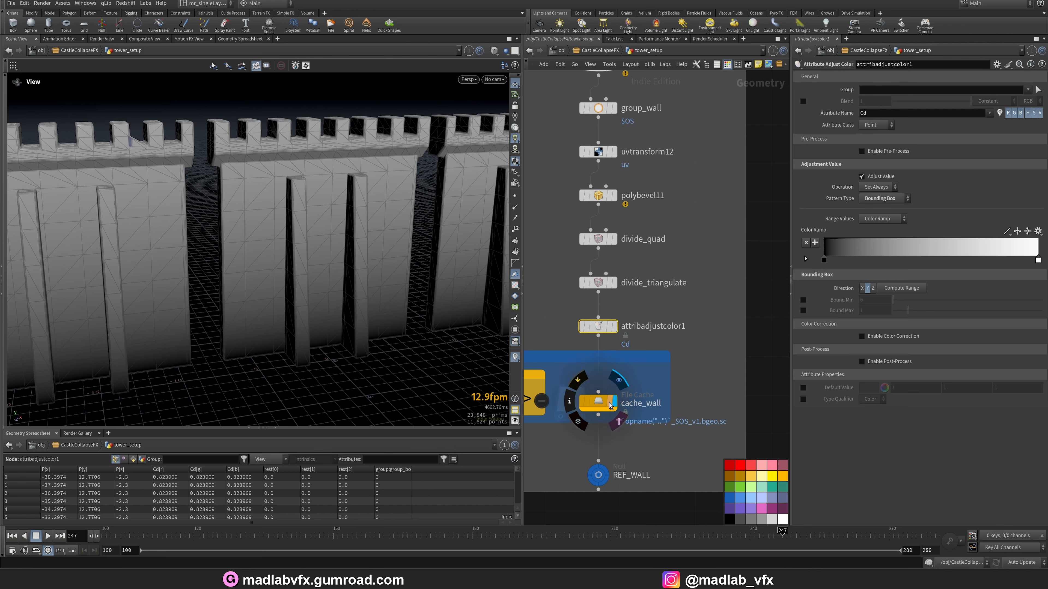
scroll(405, 262, "down", 2)
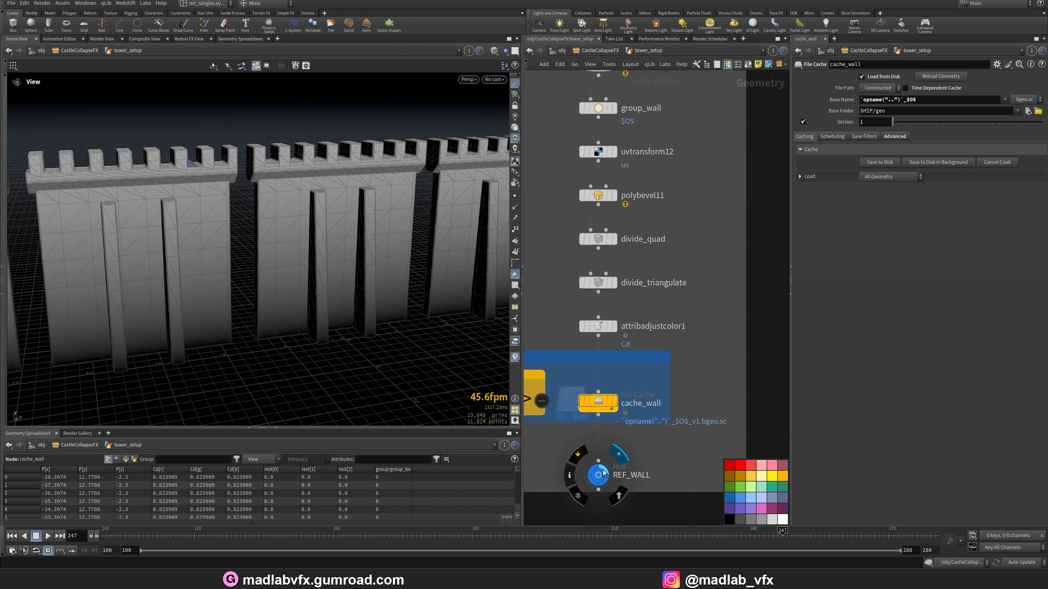
left_click(599, 475)
scroll(602, 454, "down", 6)
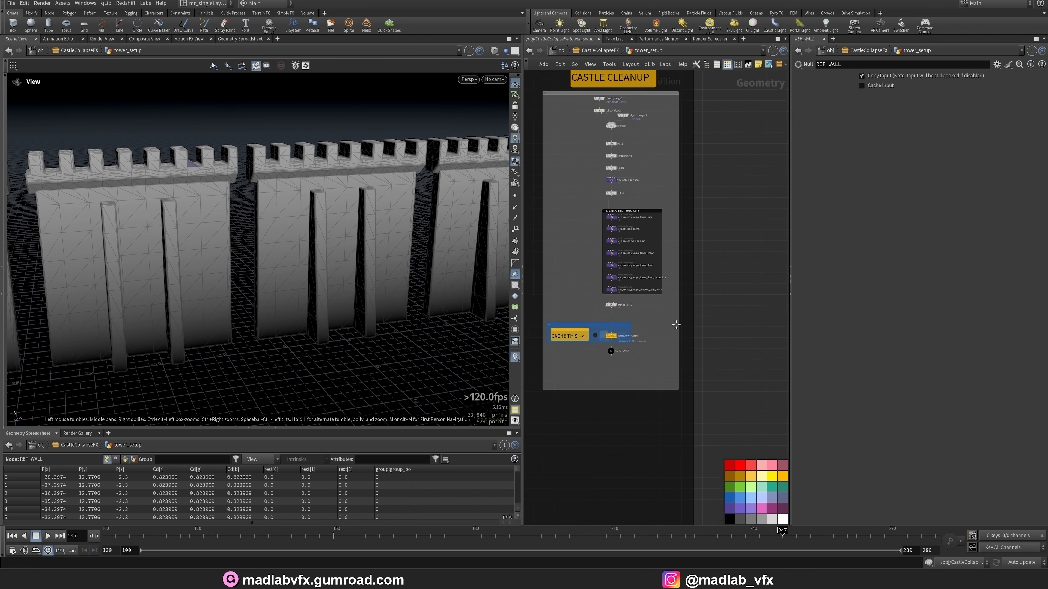
scroll(676, 221, "up", 5)
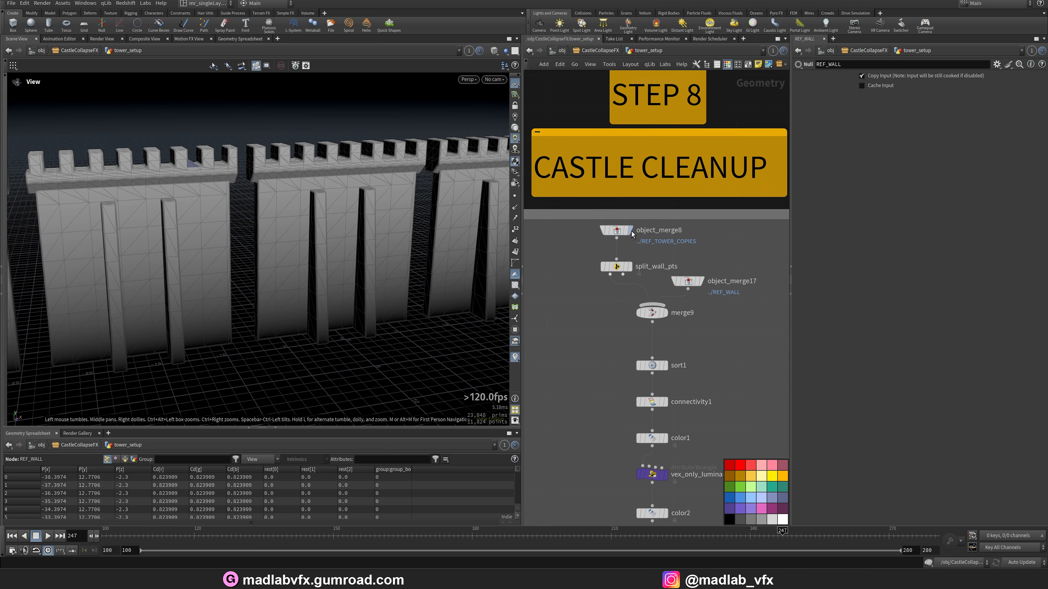
- Display object_merge8 in the castle cleanup section and view the imported tower copies
left_click(628, 234)
left_click(617, 230)
scroll(382, 218, "down", 2)
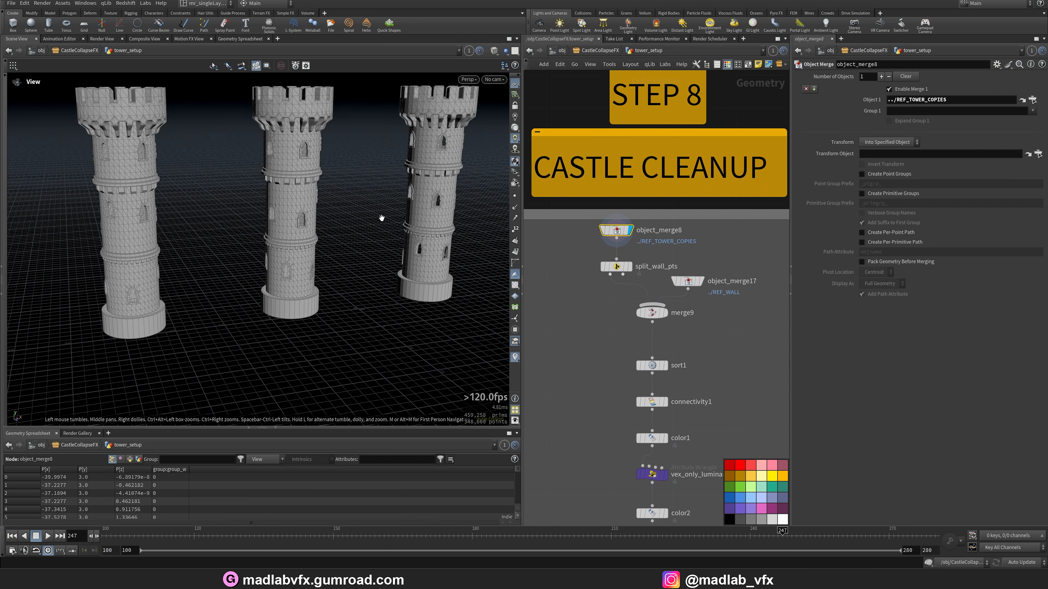
left_click_drag(388, 214, 358, 209)
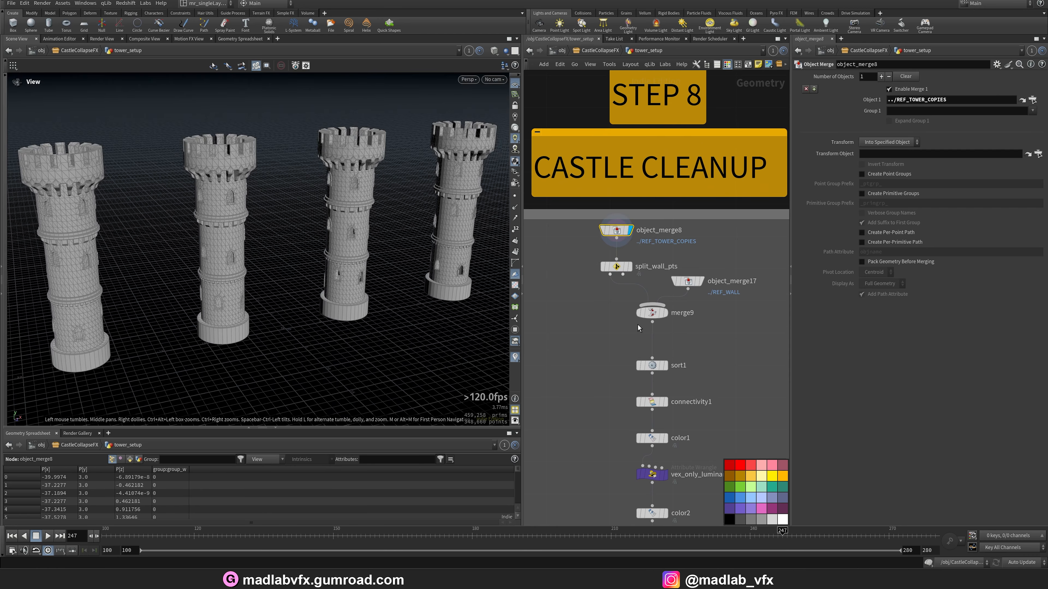
- Display the split_wall_pts node and inspect its point group settings
scroll(637, 324, "up", 3)
left_click(592, 236)
left_click(552, 241)
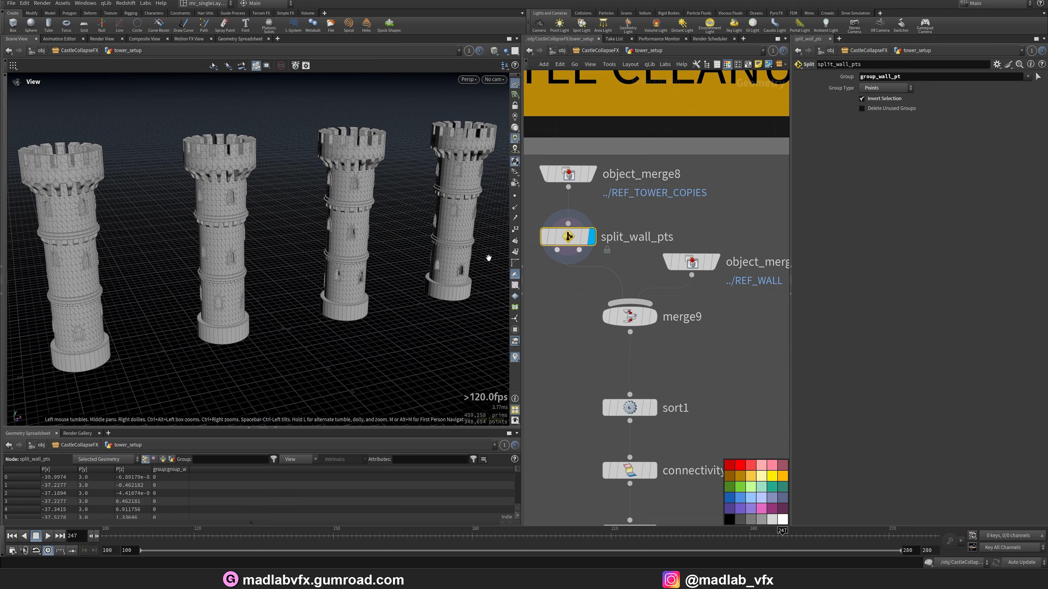
- View the split tower bases, and display the object merge that imports REF_WALL to examine the wall
left_click_drag(305, 317, 316, 286)
right_click_drag(316, 285, 396, 330)
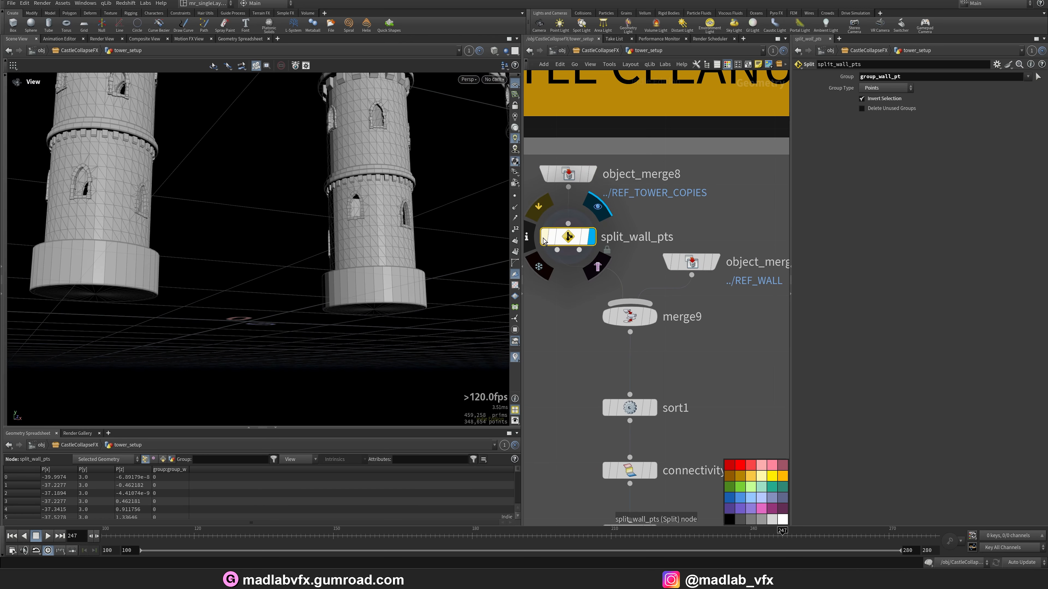
left_click(716, 261)
left_click(691, 262)
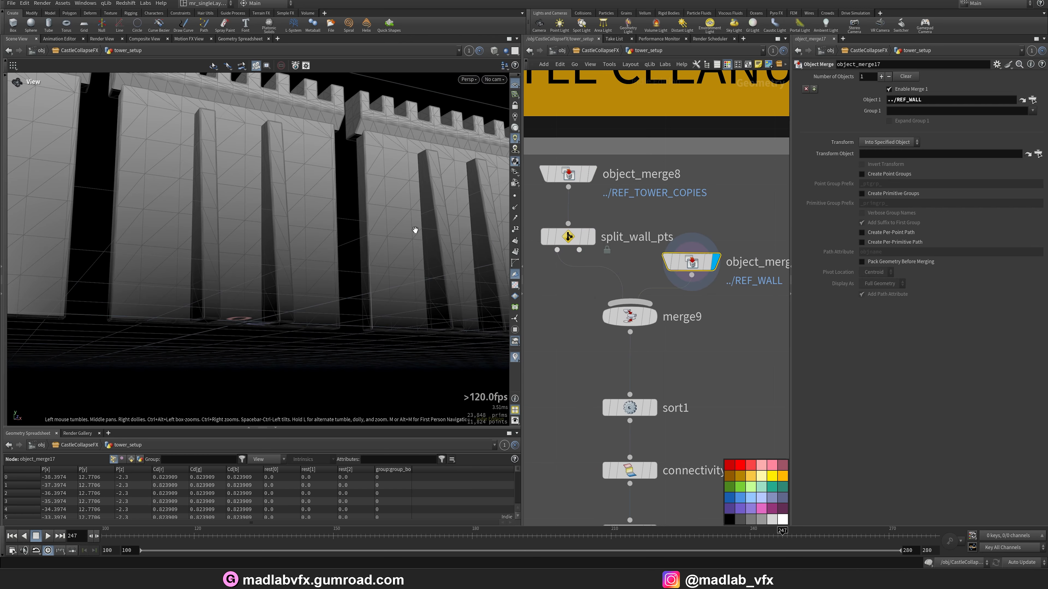
left_click_drag(416, 227, 236, 283)
- Display merge9 to view towers and wall together, and display sort1 to inspect its primitive sort settings
left_click(653, 317)
left_click(629, 317)
middle_click_drag(661, 401, 667, 341)
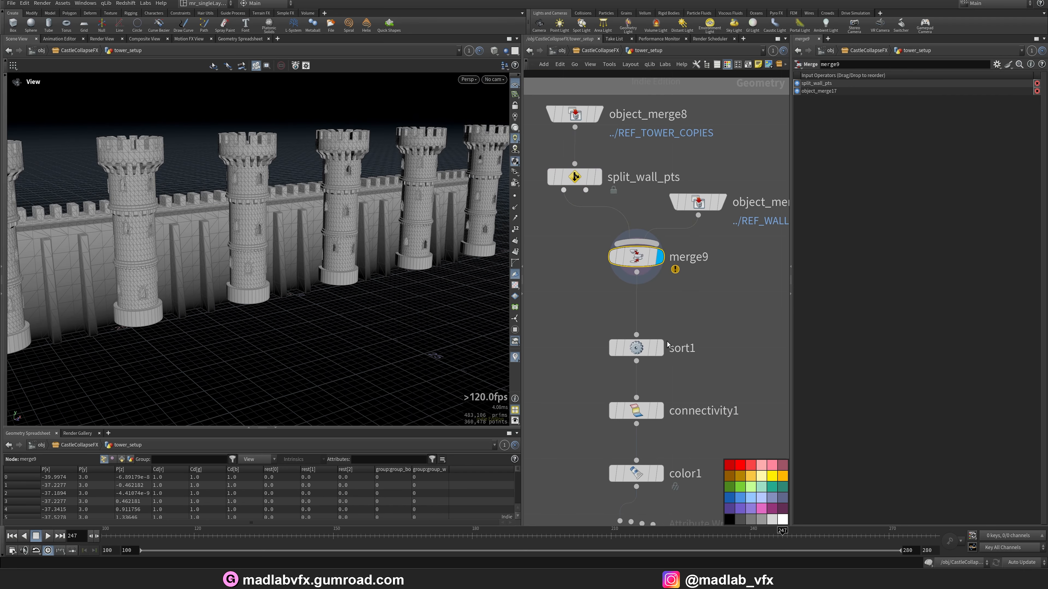
left_click(636, 348)
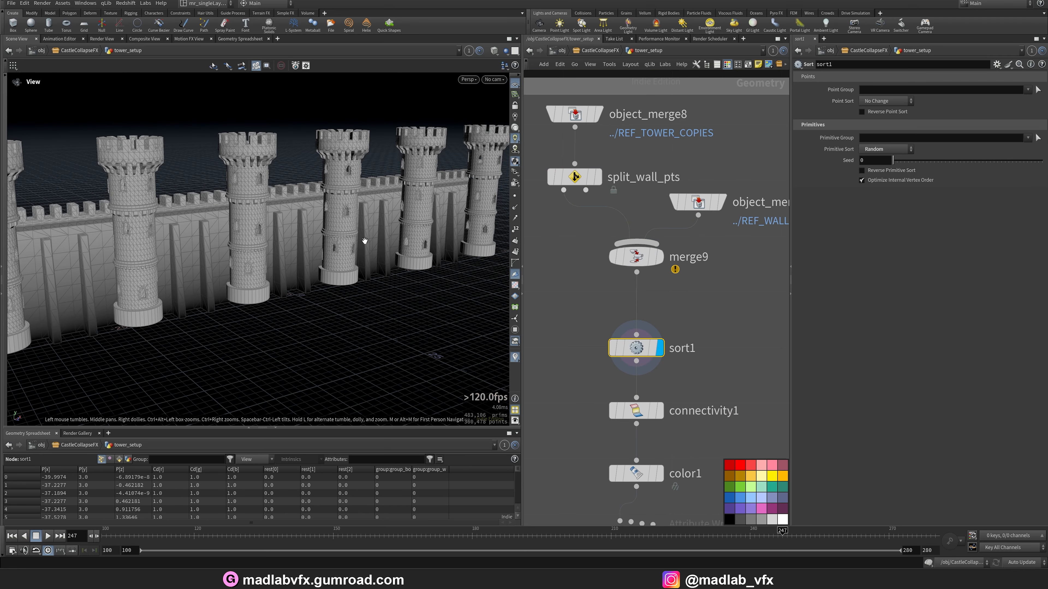
- Display connectivity1 and inspect its primitive class attribute settings while viewing the castle
middle_click_drag(676, 383, 666, 286)
left_click(652, 313)
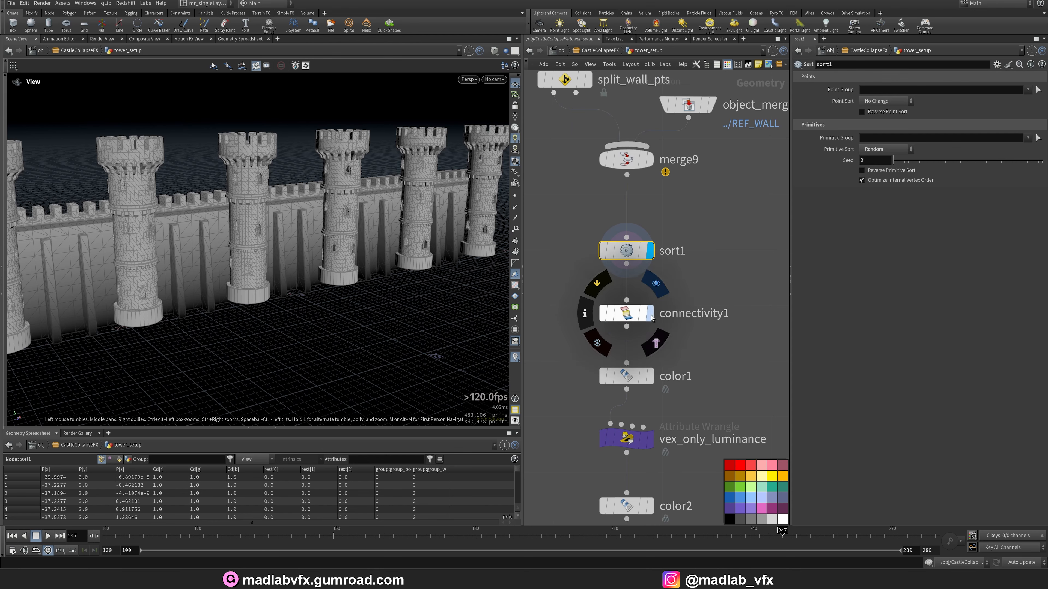
left_click(626, 313)
right_click_drag(365, 243, 318, 251)
left_click_drag(317, 251, 291, 246)
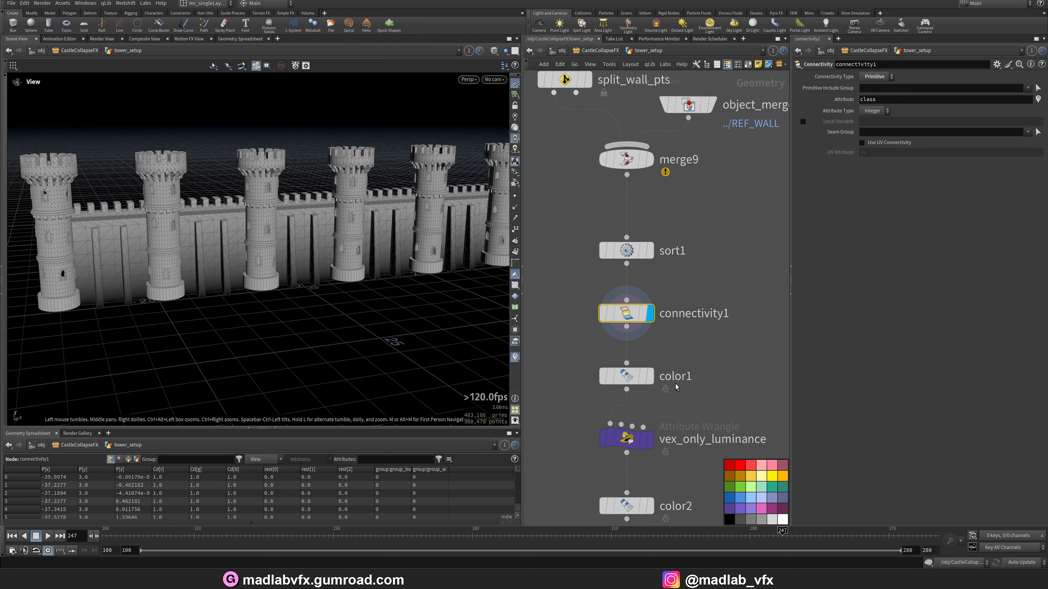
- Display color1 and inspect its random colour by class attribute on the castle
left_click(651, 377)
left_click(627, 377)
left_click_drag(350, 260, 490, 302)
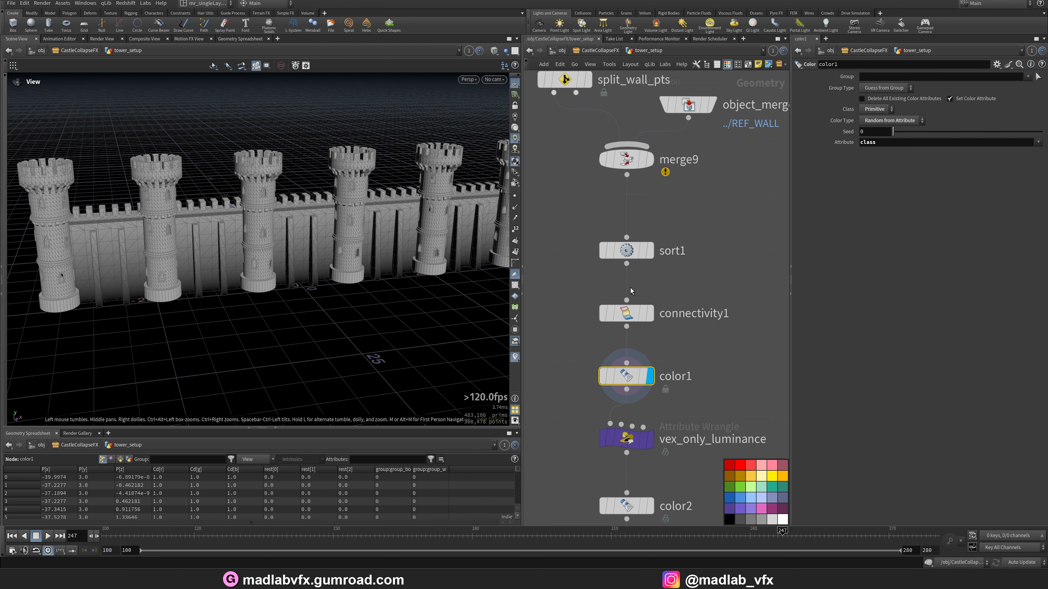
- Display vex_only_luminance and color2 in turn to inspect the luminance expression and the constant point colour
middle_click_drag(762, 387, 725, 285)
left_click(612, 340)
left_click(590, 340)
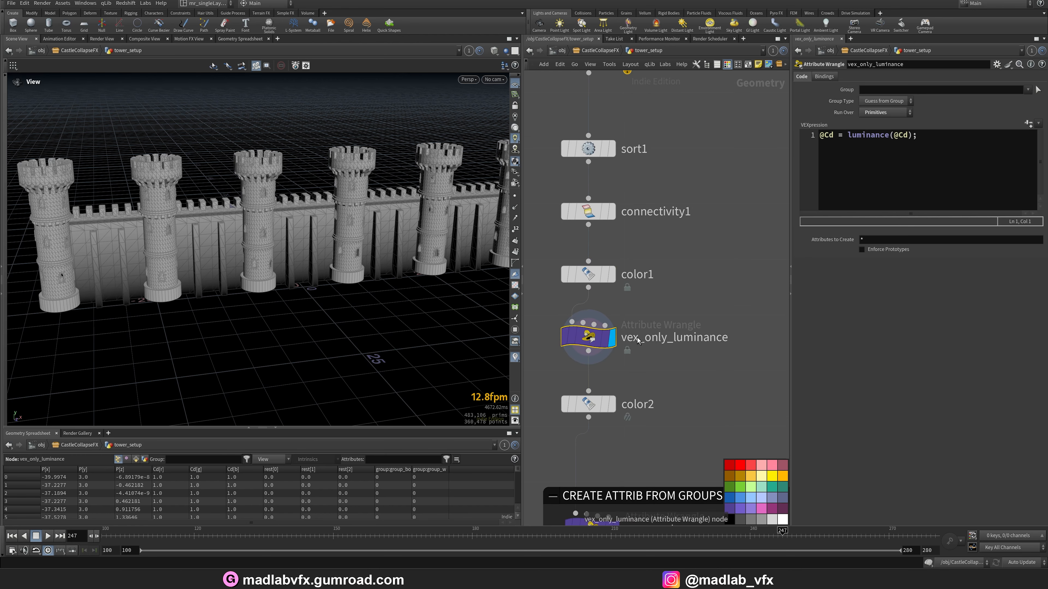
scroll(677, 328, "down", 3)
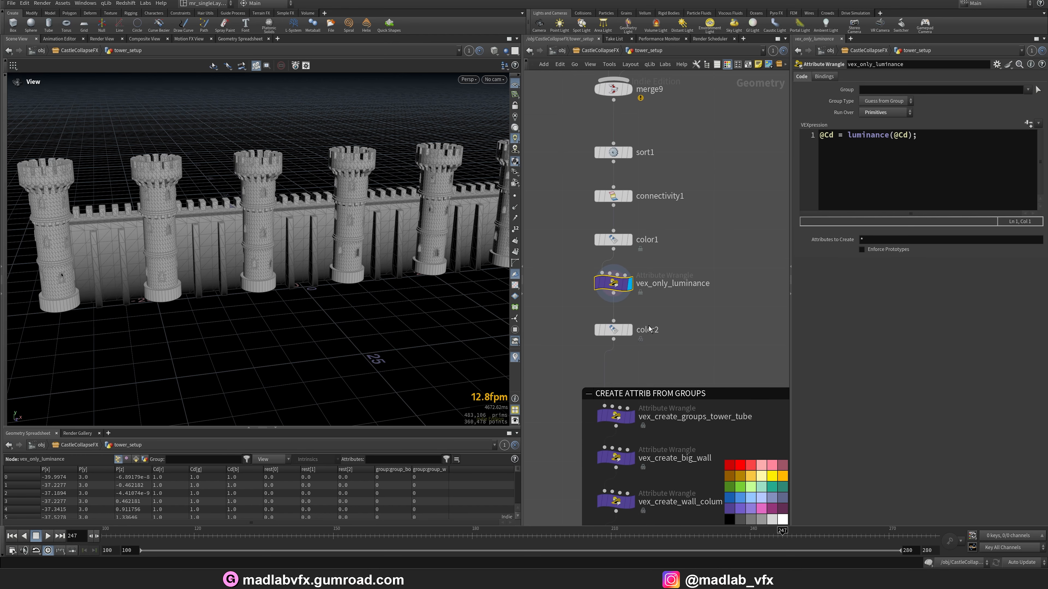
left_click(628, 330)
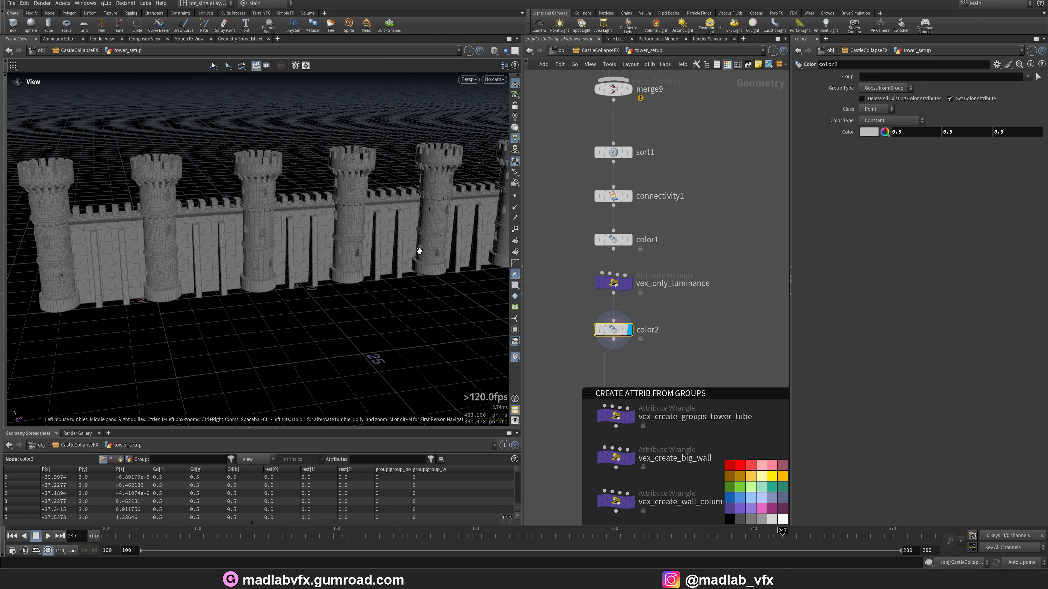
- Inspect the brick_type wrangles for the tower tube, big wall and wall column under CREATE ATTRIB FROM GROUPS
middle_click_drag(714, 360, 702, 269)
middle_click_drag(711, 319, 707, 287)
scroll(708, 288, "down", 2)
middle_click_drag(692, 368, 672, 299)
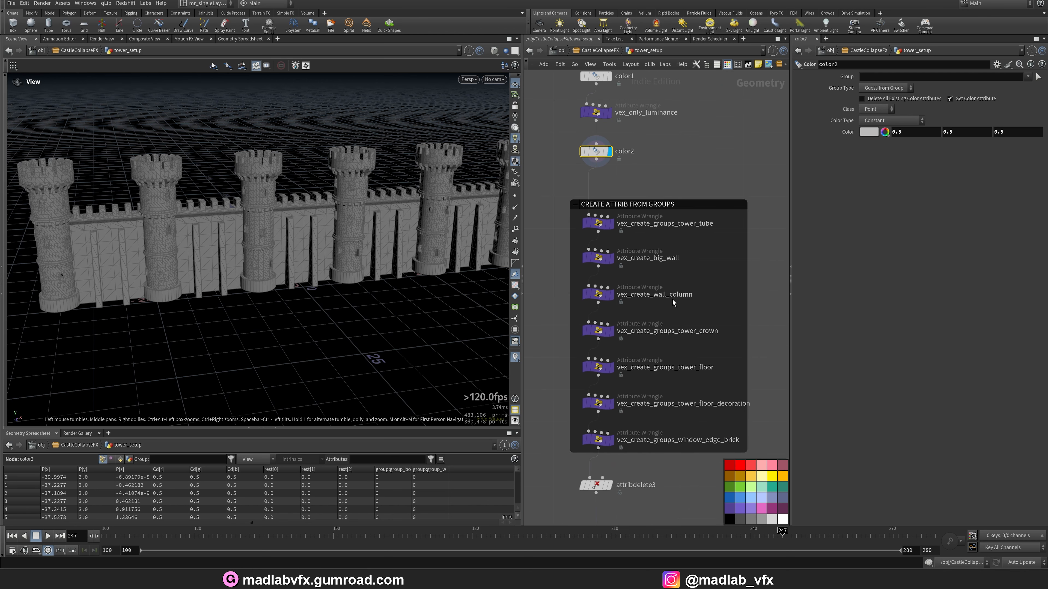
left_click(606, 226)
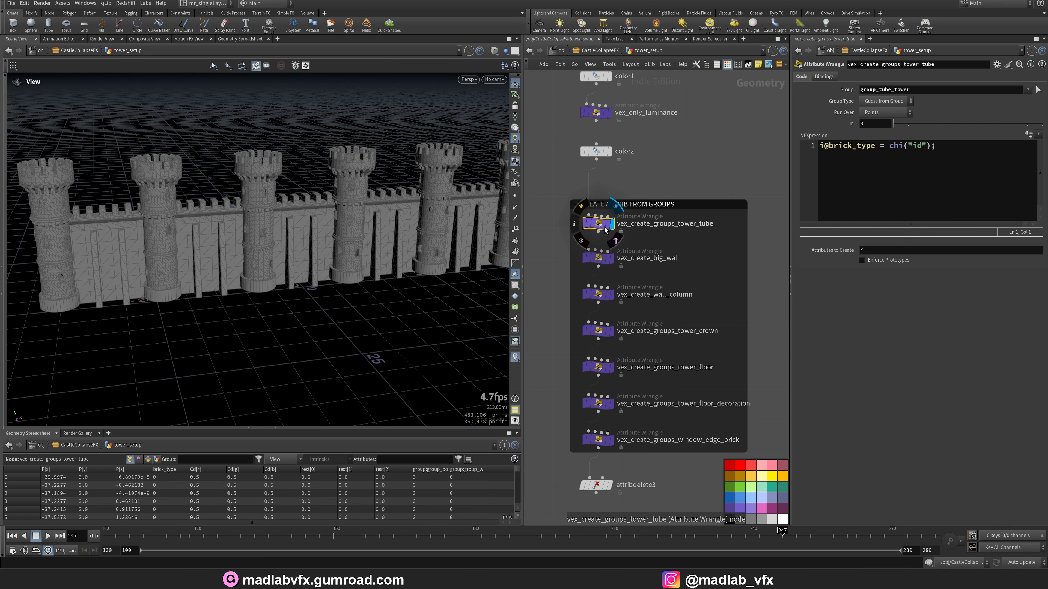
left_click(611, 258)
left_click(610, 296)
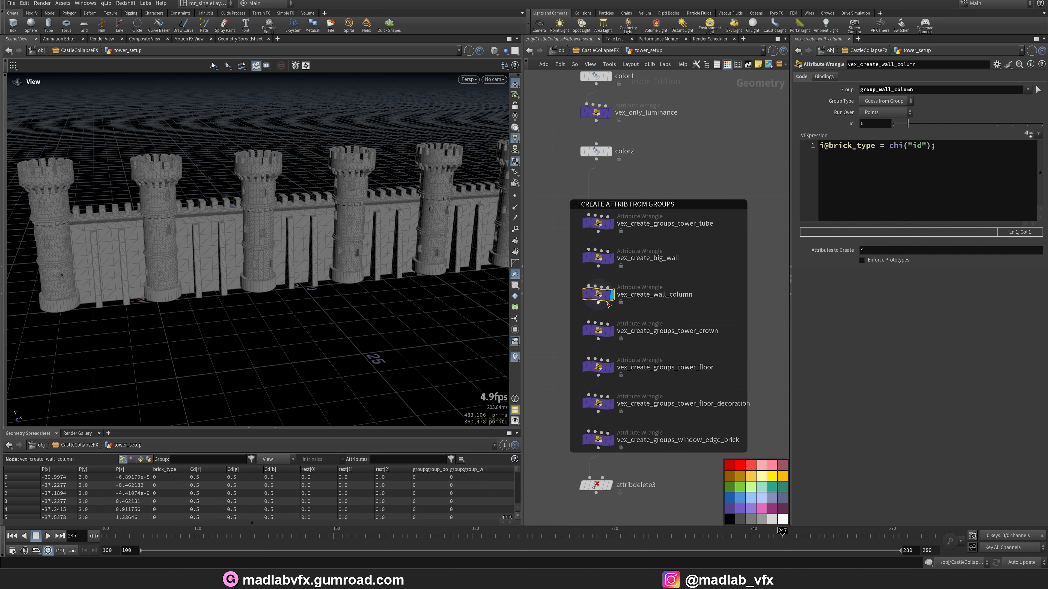
- Inspect the brick_type wrangles for the tower crown, tower floor, floor decoration and window edge bricks
left_click(608, 335)
middle_click_drag(607, 337, 614, 290)
left_click(618, 324)
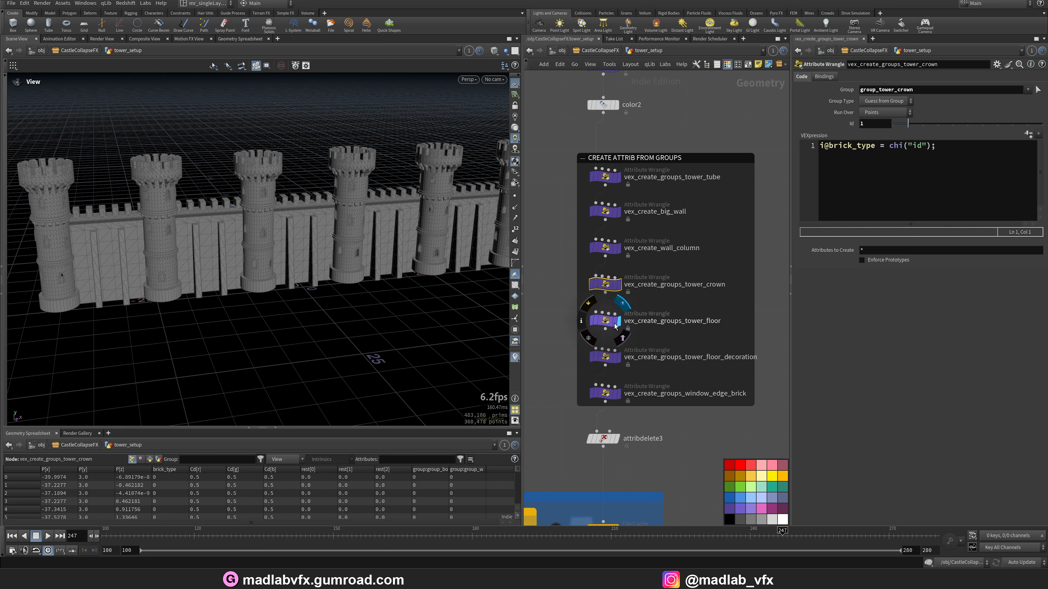
left_click(620, 361)
left_click(618, 395)
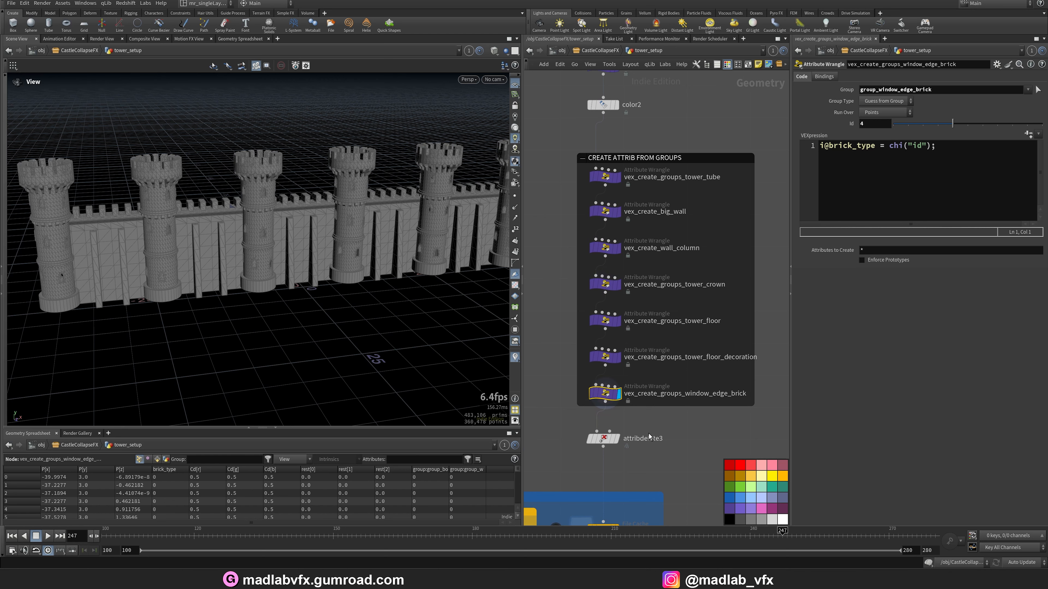
- Display attribdelete3 and inspect which point and primitive attributes it deletes
middle_click_drag(648, 433, 650, 378)
scroll(650, 379, "up", 1)
left_click(613, 386)
left_click(597, 386)
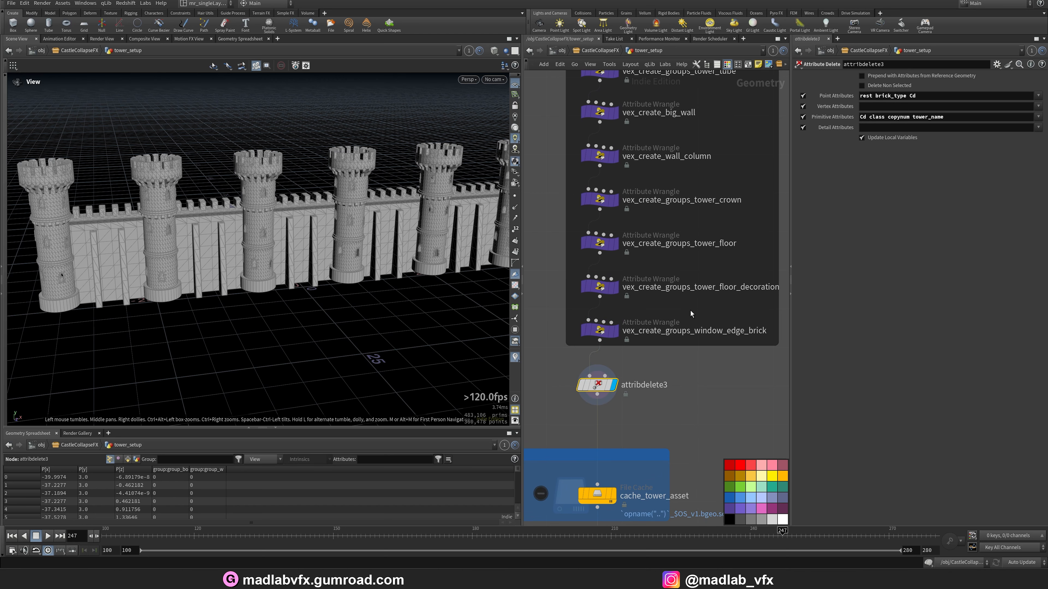
- Display cache_tower_asset and inspect its file cache settings and the cached castle
middle_click_drag(640, 486, 673, 338)
left_click(647, 346)
left_click(632, 348)
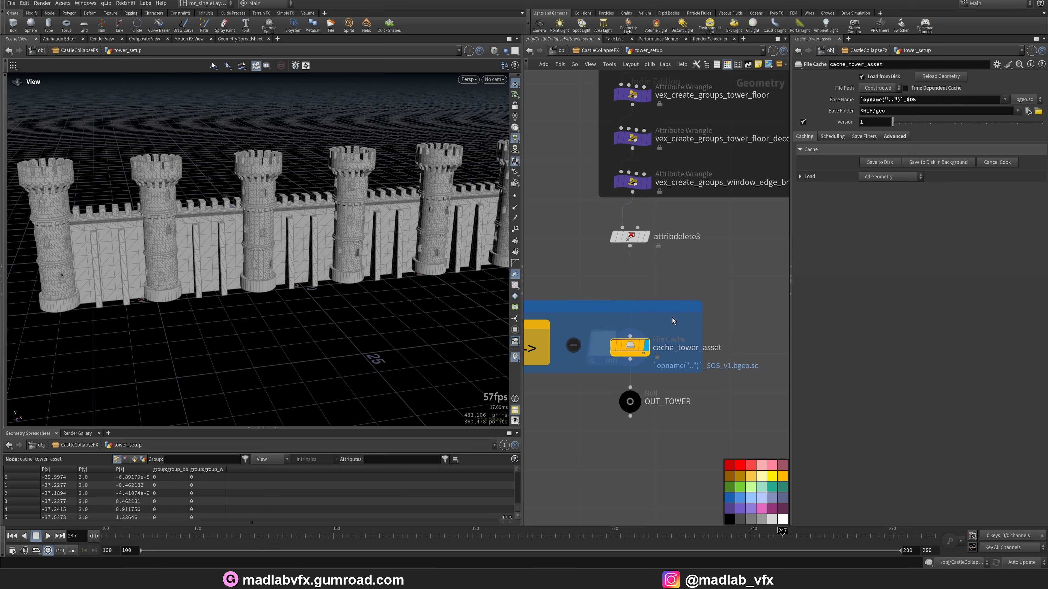
left_click_drag(363, 222, 387, 272)
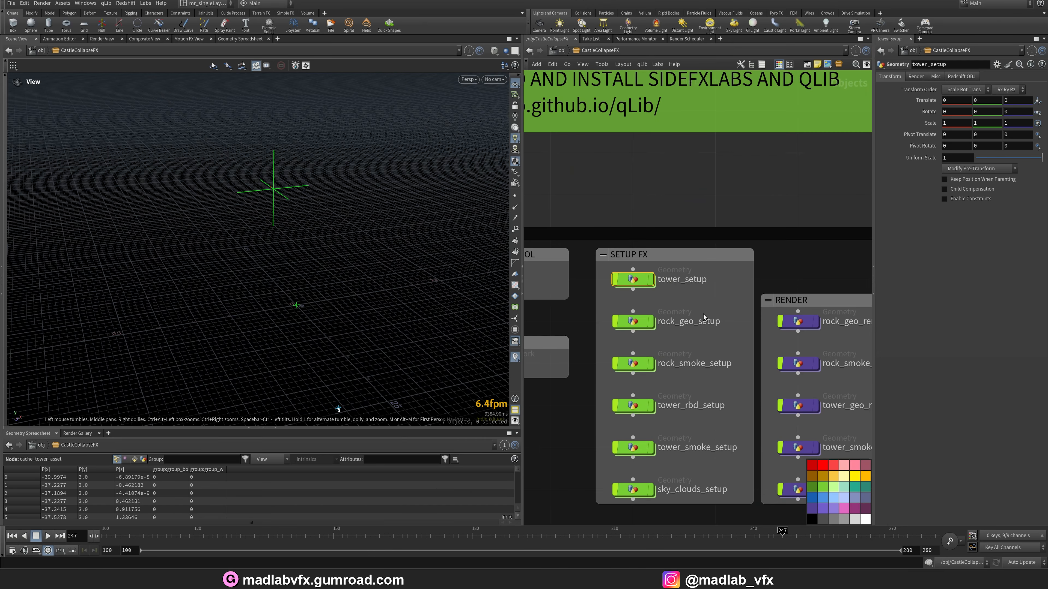
- Open the rock_geo_setup network from the SETUP FX group at object level
middle_click_drag(671, 315, 675, 285)
scroll(674, 285, "up", 3)
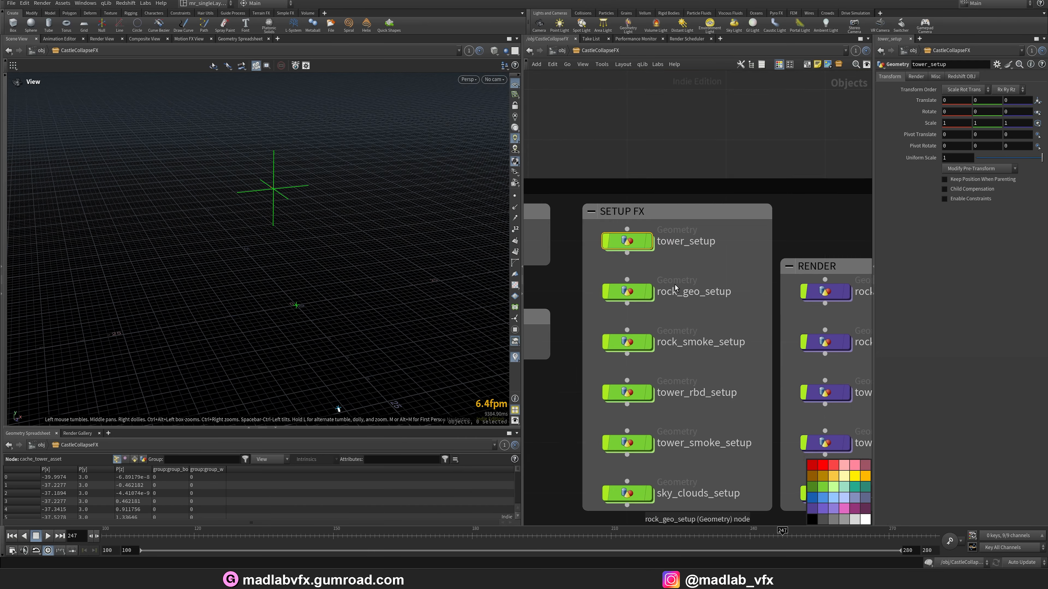
left_click(633, 295)
double_click(634, 296)
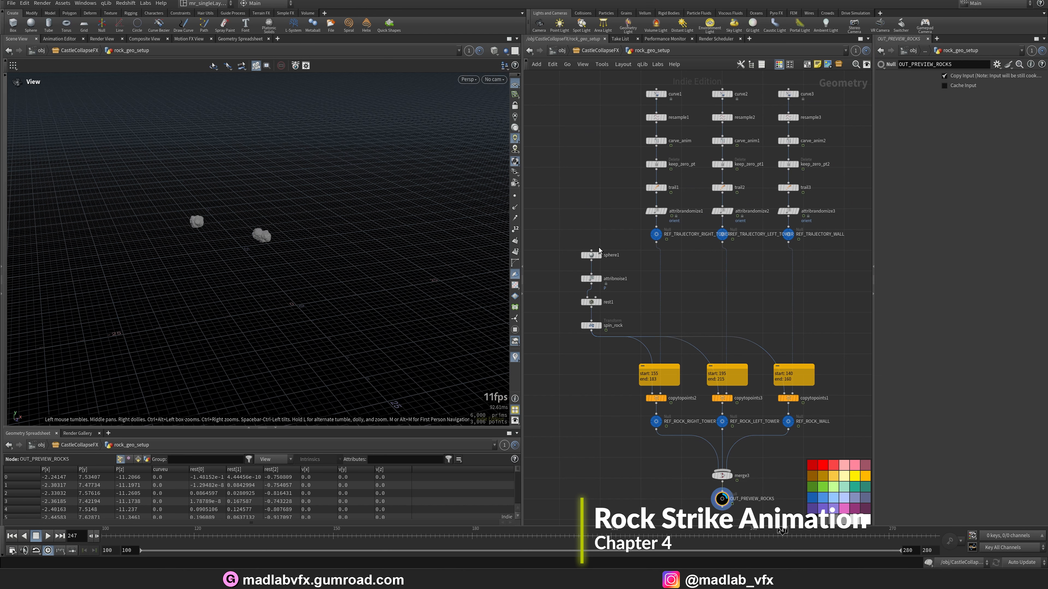
middle_click_drag(620, 246, 565, 178)
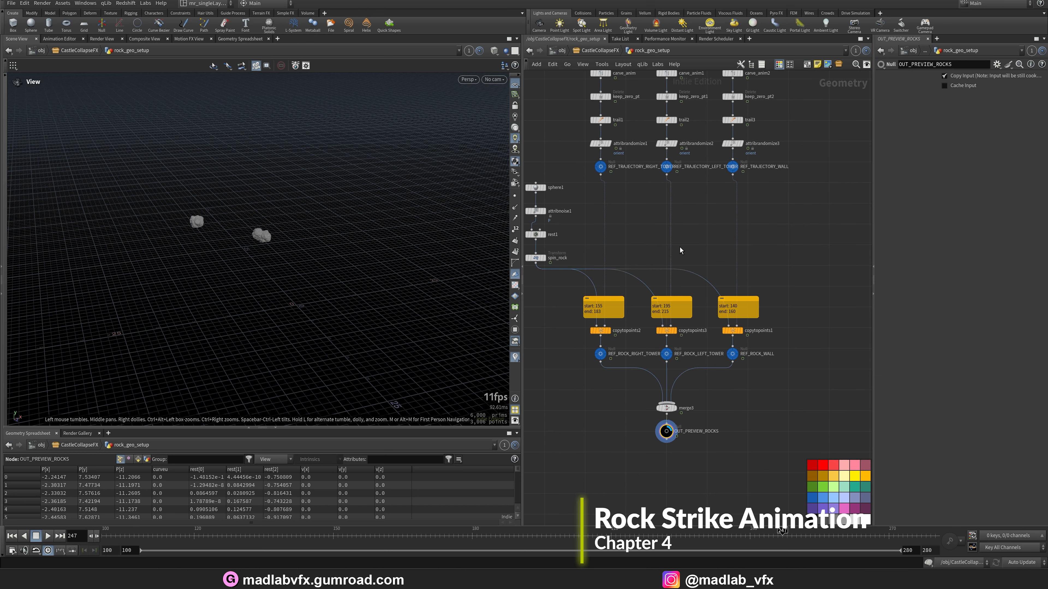
- Return to object level, reopen rock_geo_setup, and show all objects in a wider viewport
key("u")
left_click(641, 243)
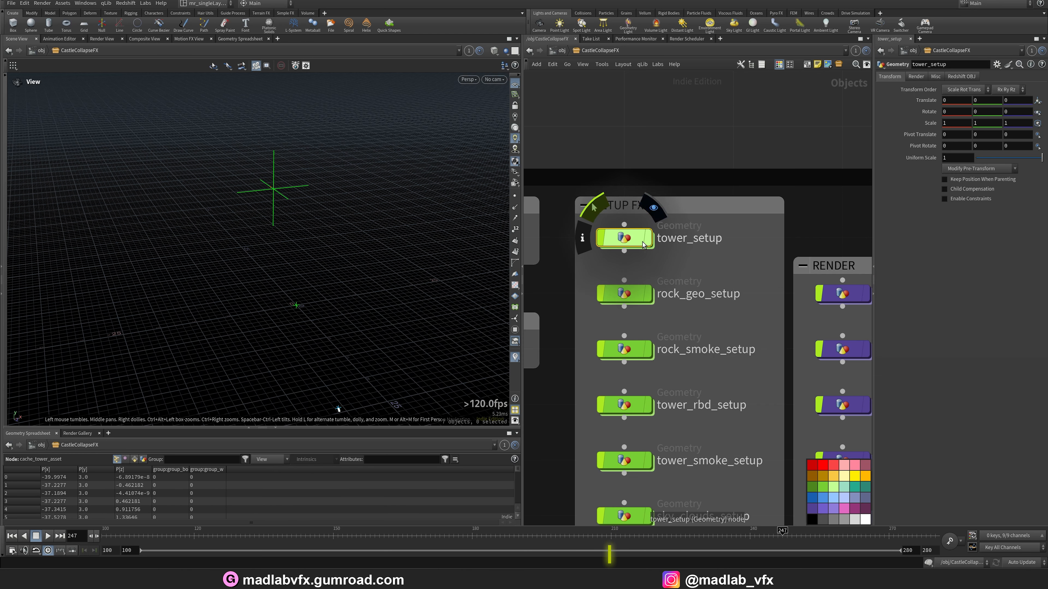
double_click(626, 294)
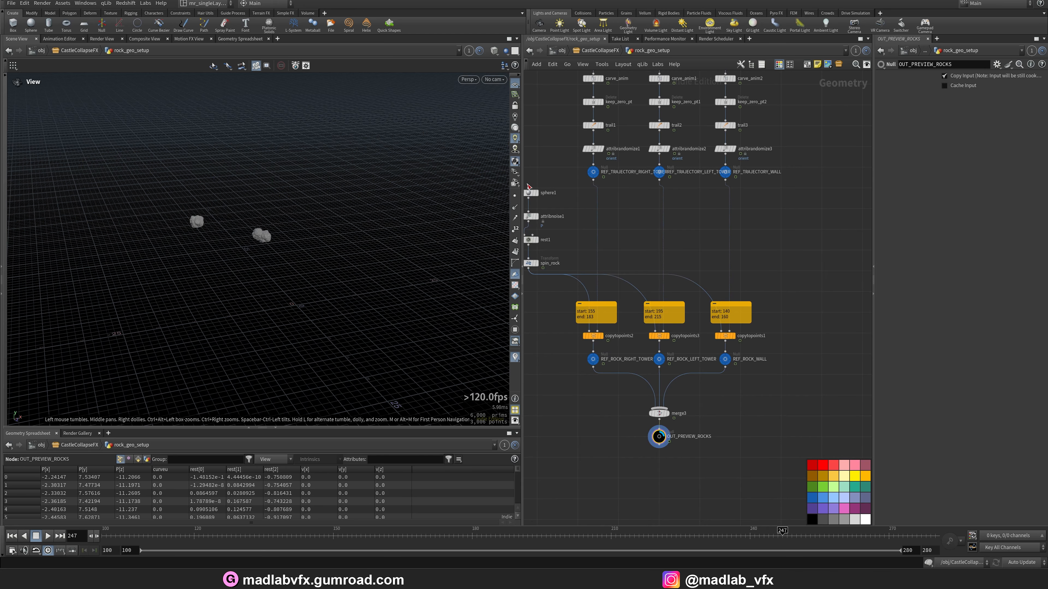
left_click(504, 52)
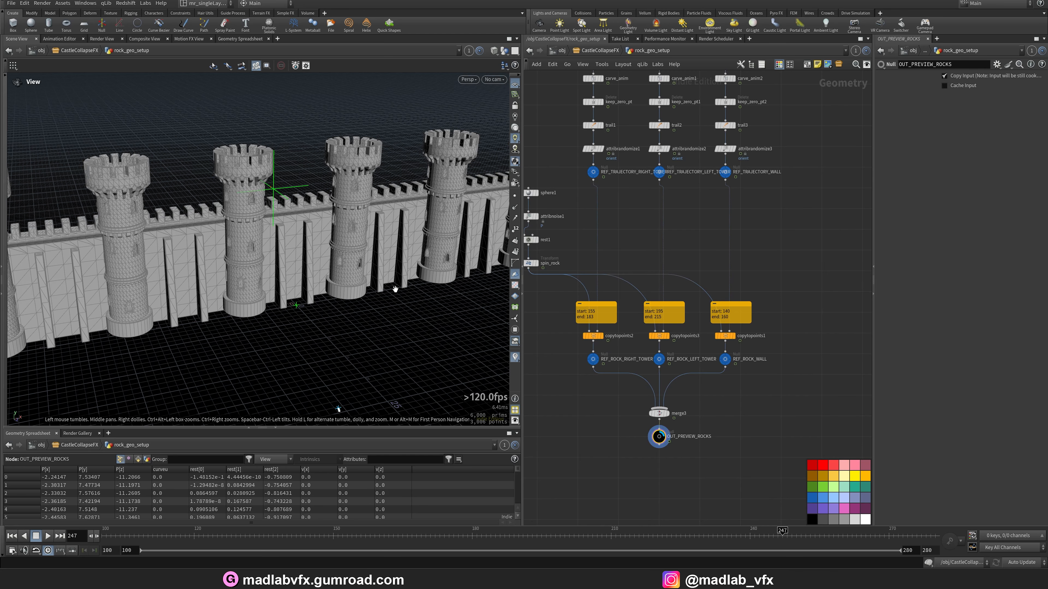
left_click_drag(523, 368, 616, 368)
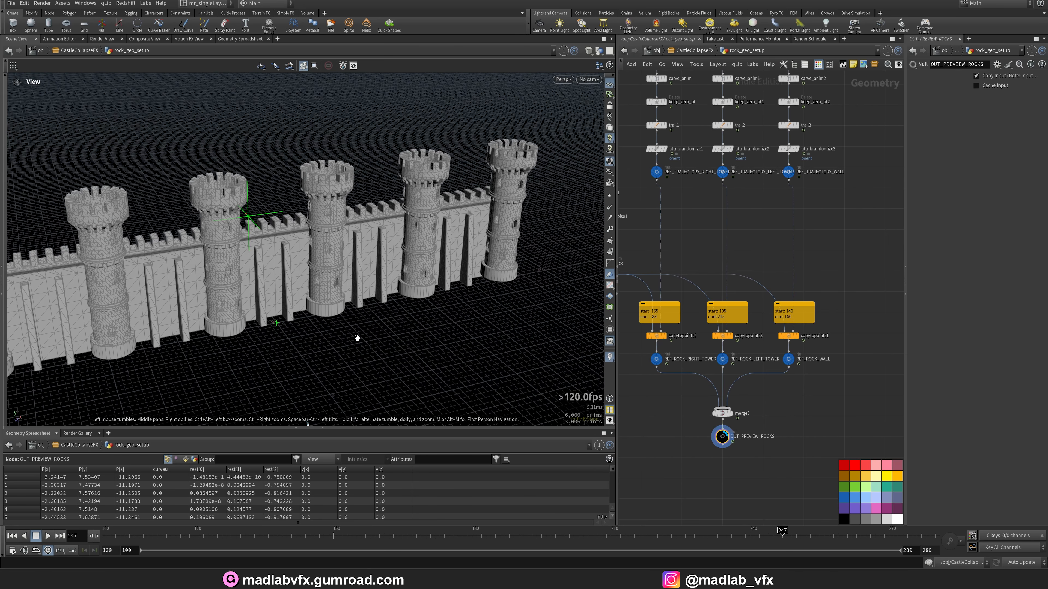
- Scrub the rock animation up to frame 150 while viewing the rocks flying toward the castle
left_click(240, 535)
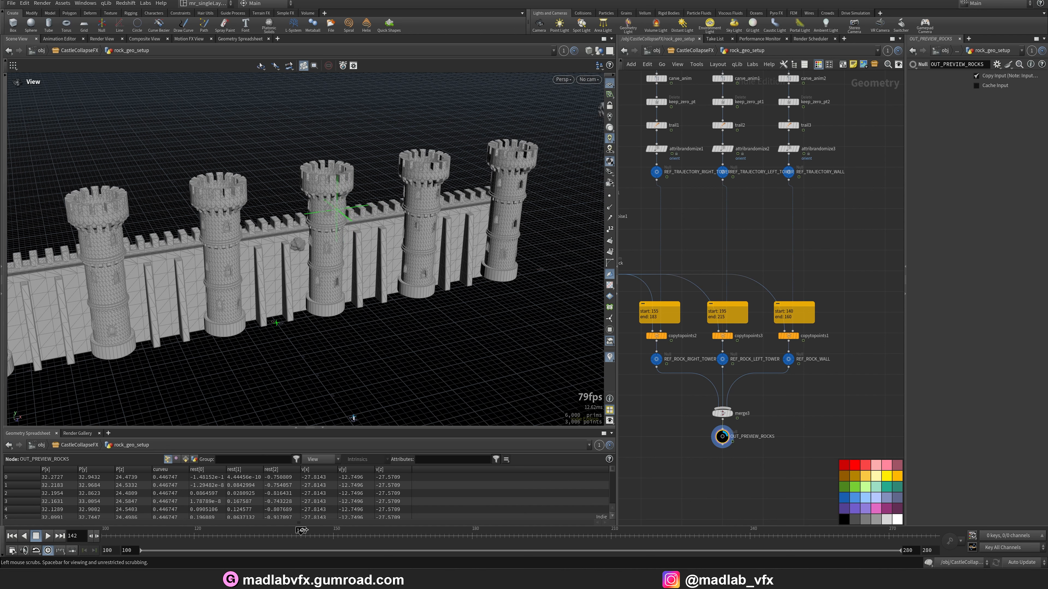
left_click_drag(356, 529, 370, 527)
left_click_drag(356, 351, 243, 380)
left_click(246, 535)
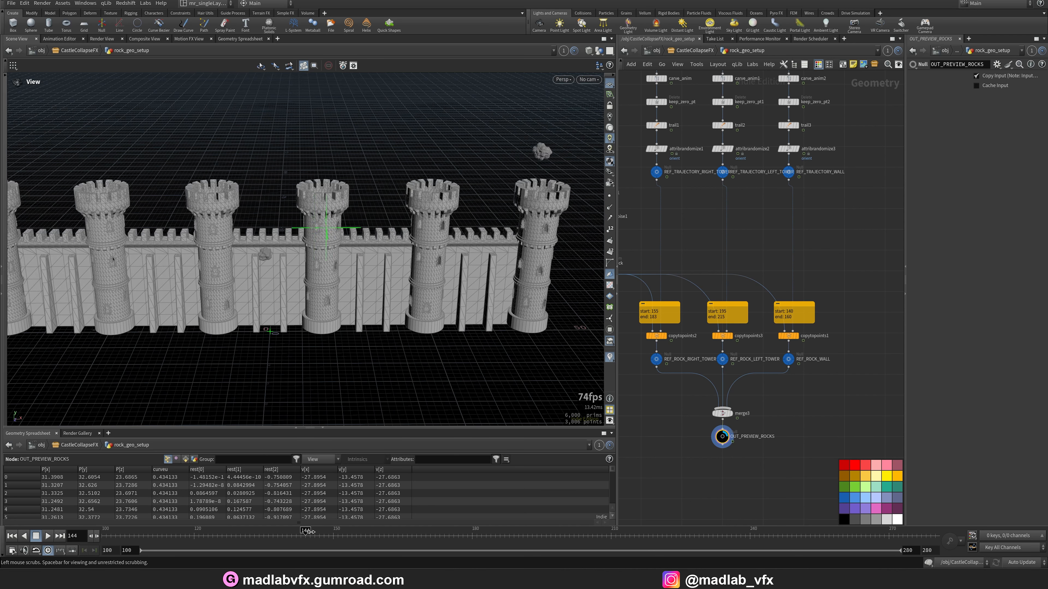
left_click_drag(307, 532, 333, 532)
- Look through camera_render and scrub the rock strikes up to frame 206
left_click(588, 79)
left_click(605, 123)
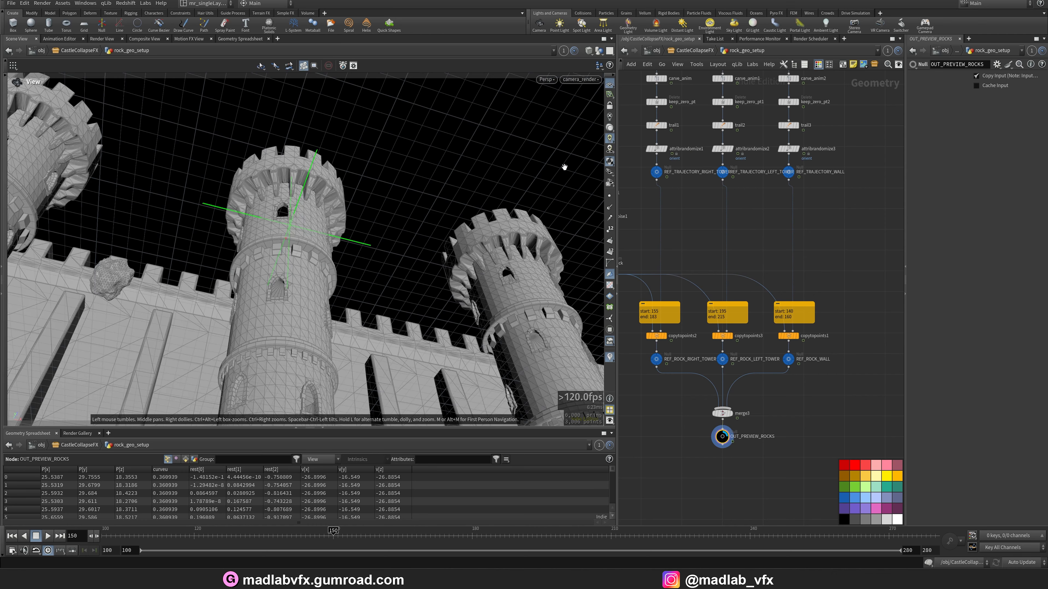
left_click_drag(334, 532, 596, 532)
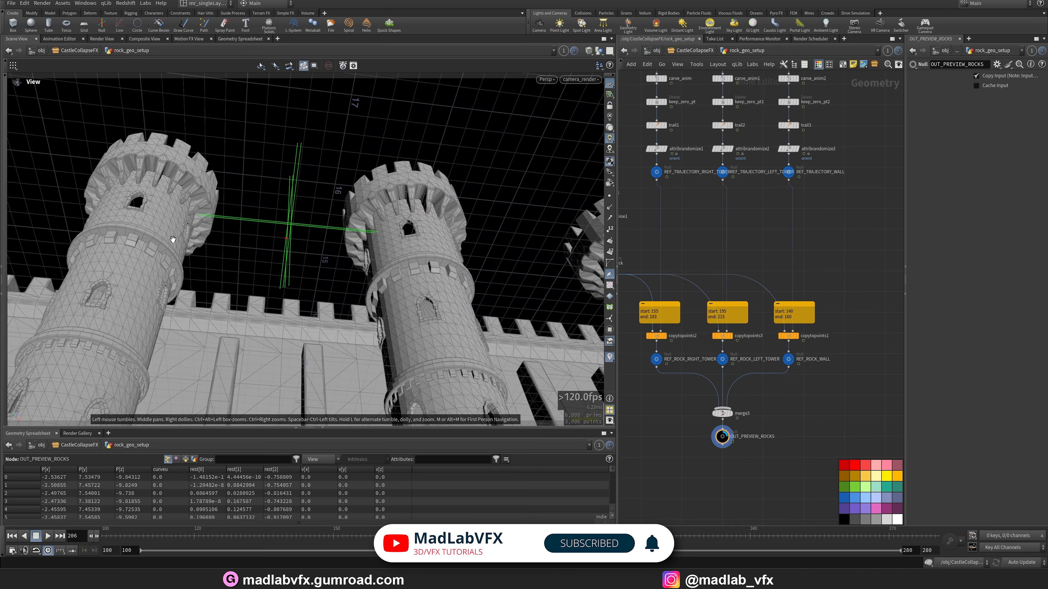
- Leave the camera view and display the sphere1 node that starts the rock geometry chain
left_click_drag(452, 331, 412, 347)
scroll(821, 281, "down", 3)
middle_click_drag(821, 281, 828, 325)
scroll(701, 285, "up", 6)
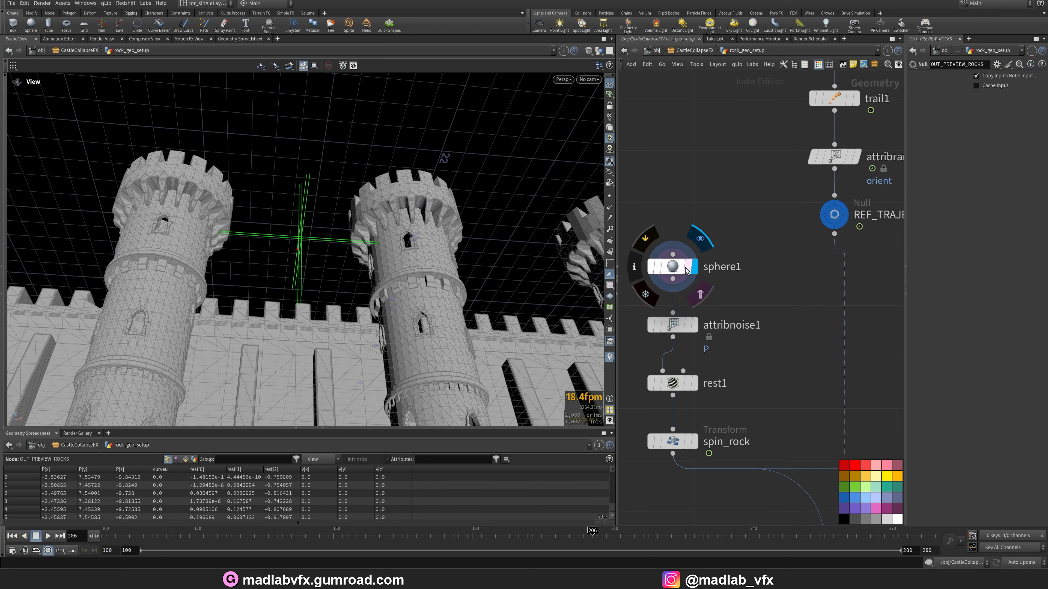
left_click(695, 267)
- Hide the other objects in the viewport and frame the sphere
left_click(588, 50)
left_click(599, 51)
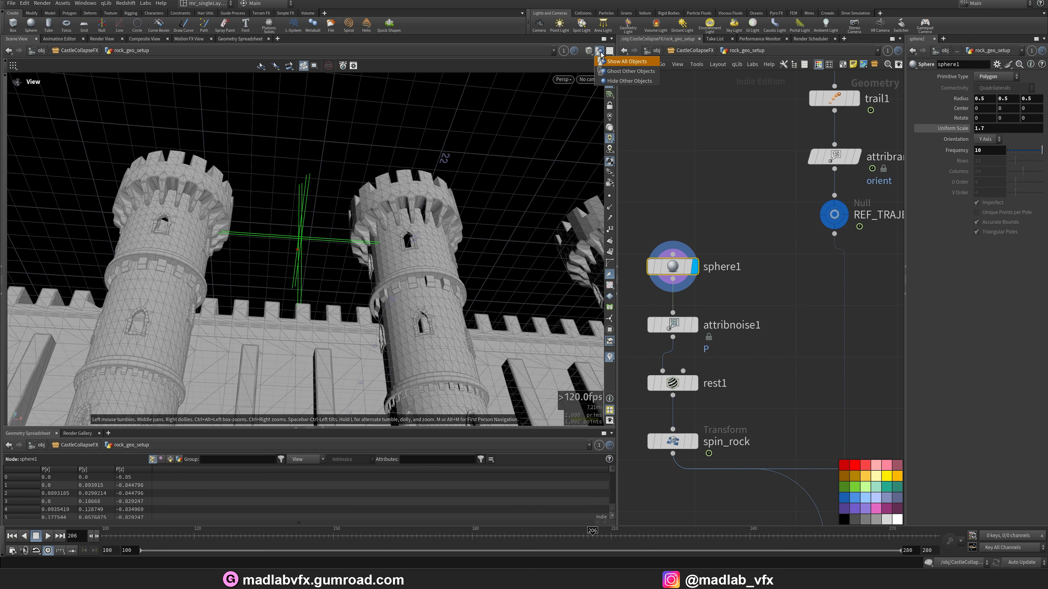
left_click(610, 80)
key("g")
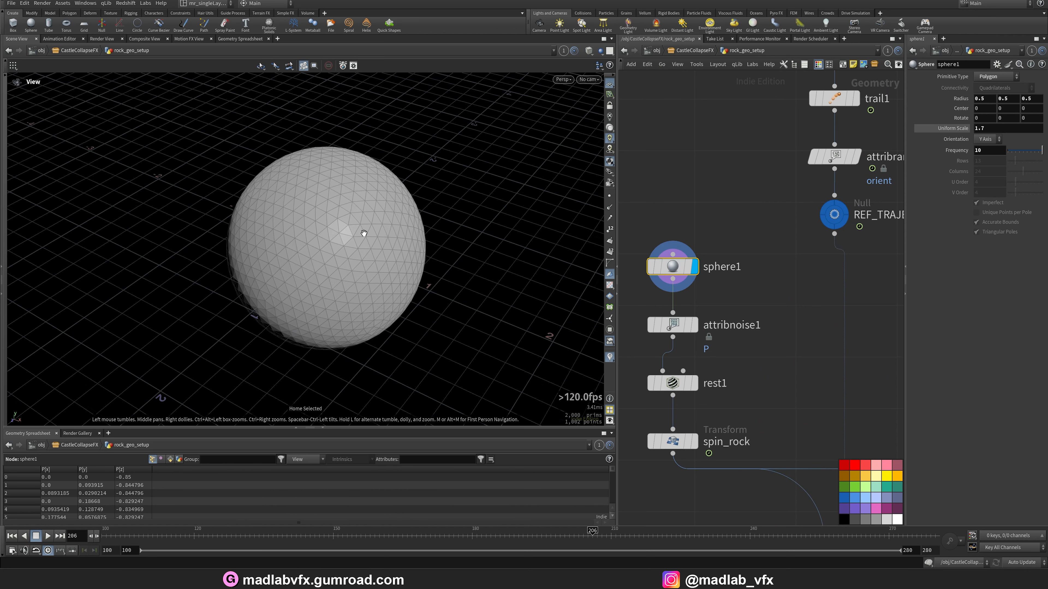
- Display attribnoise1 and rest1 in turn to examine the rock's noise and rest position settings in a wider parameter area
left_click(700, 350)
left_click_drag(403, 263, 333, 272)
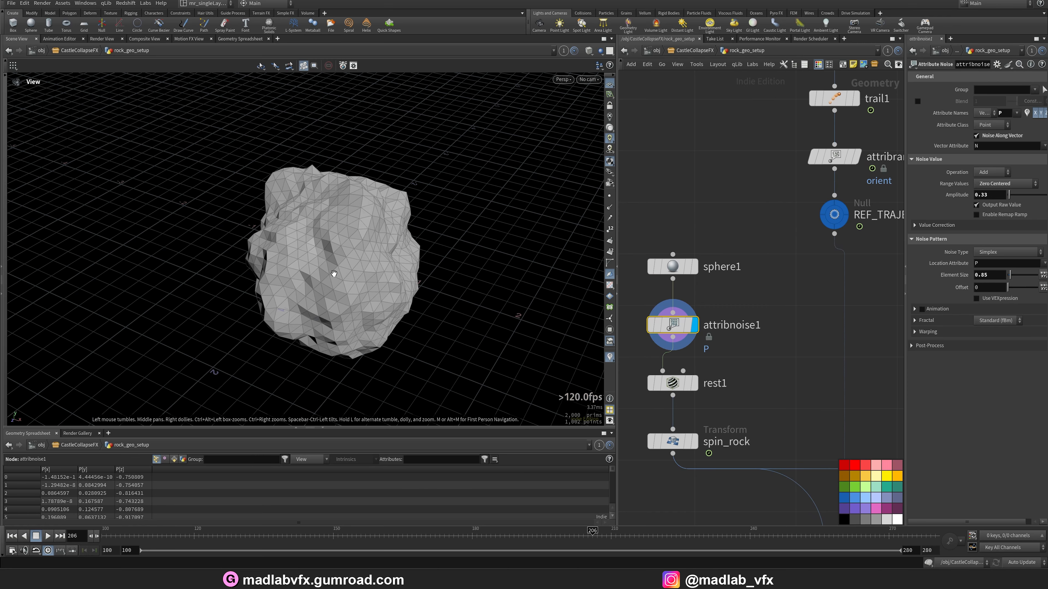
middle_click_drag(760, 389, 763, 342)
left_click(699, 342)
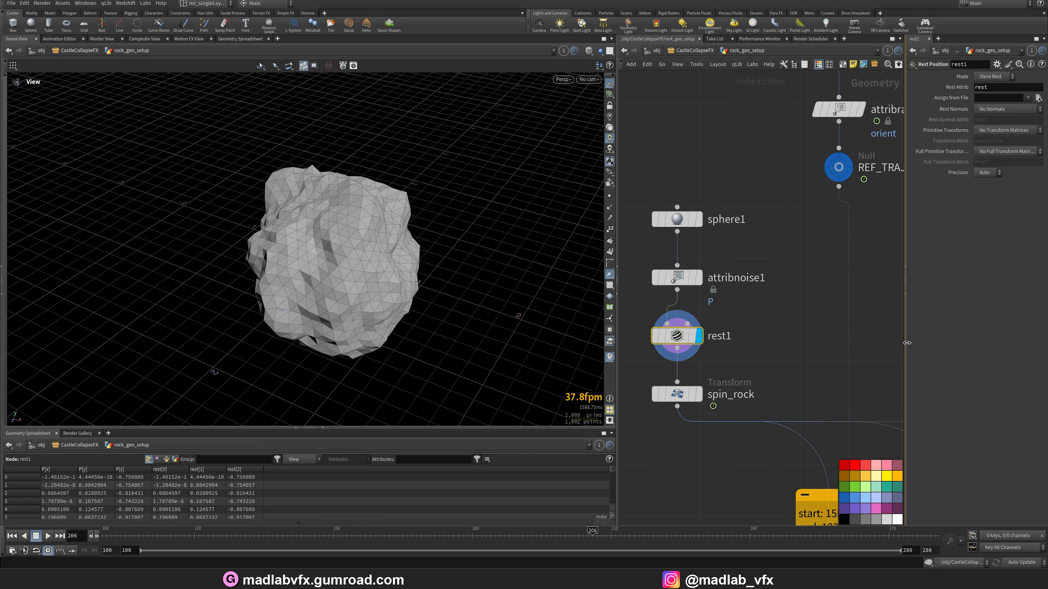
left_click_drag(905, 343, 835, 344)
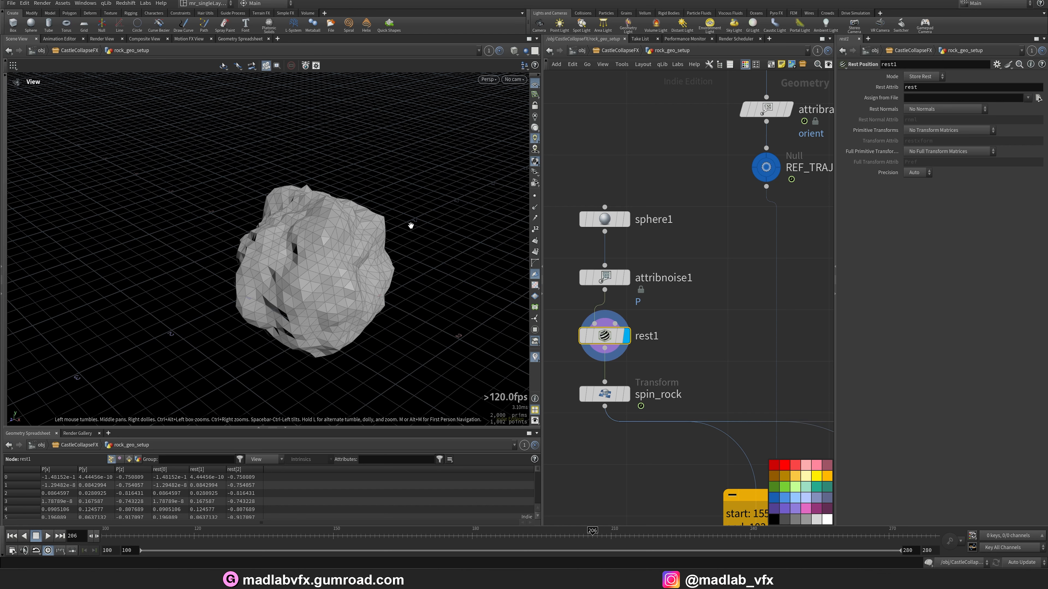
- Display spin_rock, play the rock's spin animation and examine its Rotate expressions in a wider parameter area
left_click(627, 395)
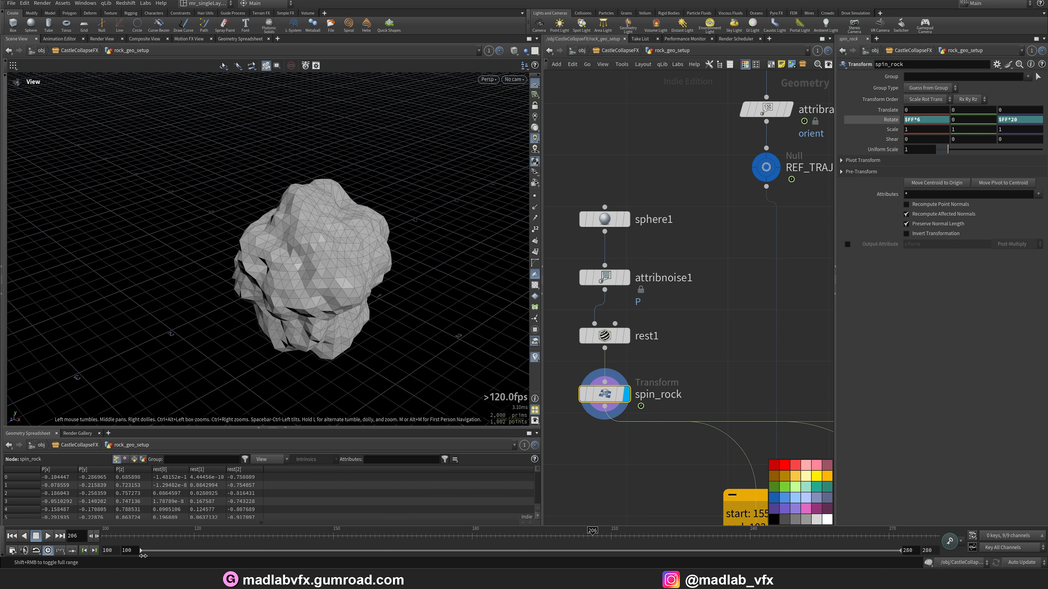
left_click(144, 535)
left_click(47, 535)
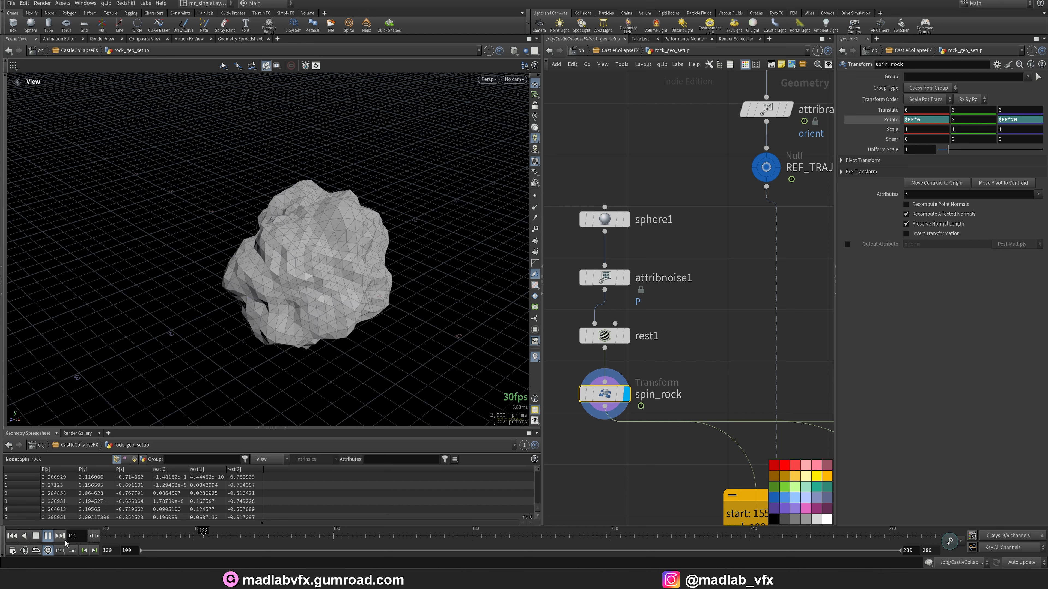
left_click(432, 533)
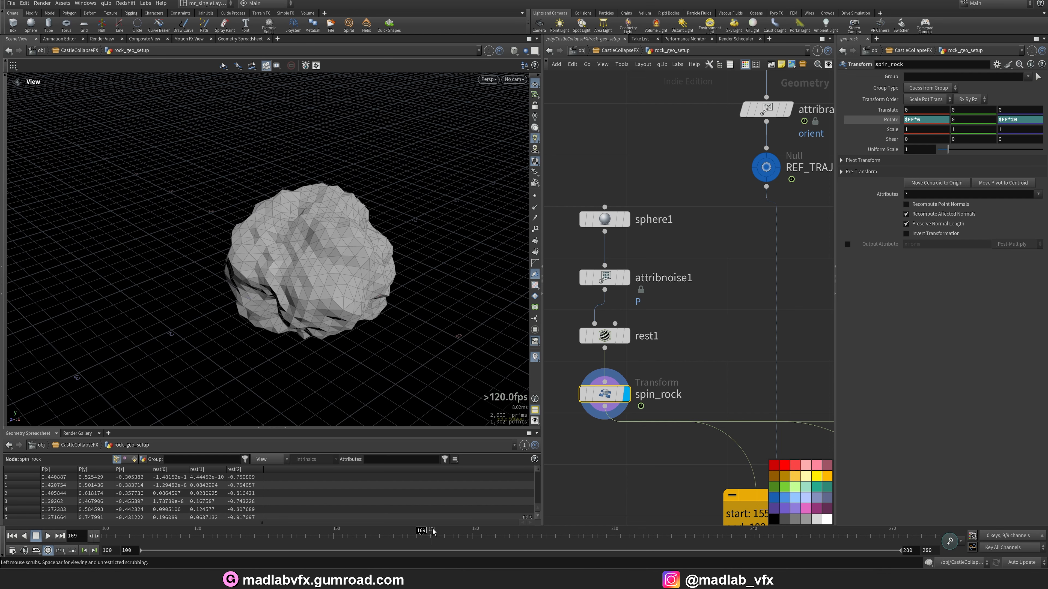
left_click_drag(837, 262, 703, 248)
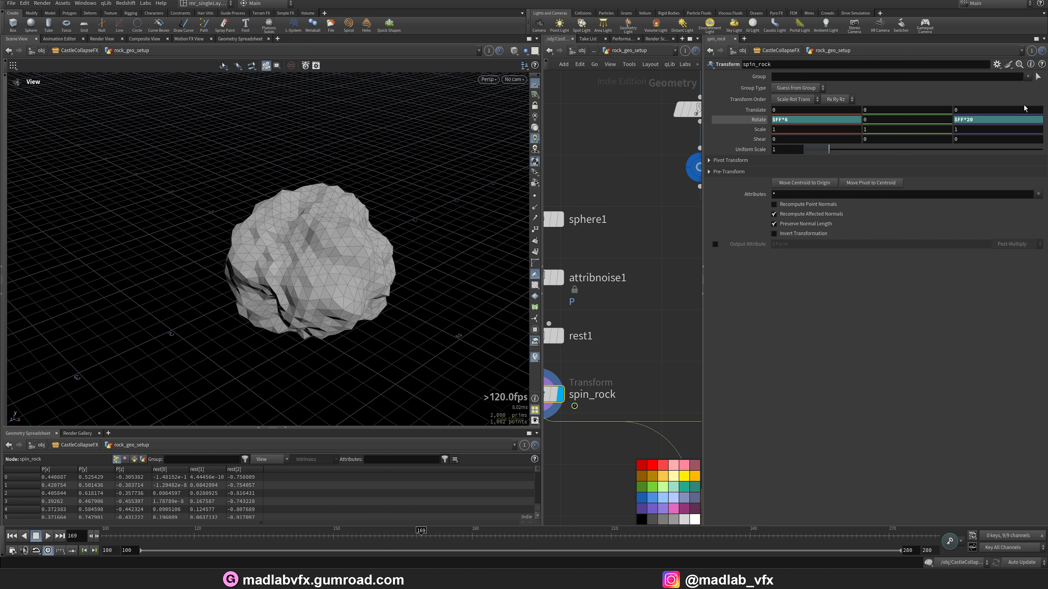
scroll(602, 366, "down", 3)
left_click_drag(703, 383, 828, 374)
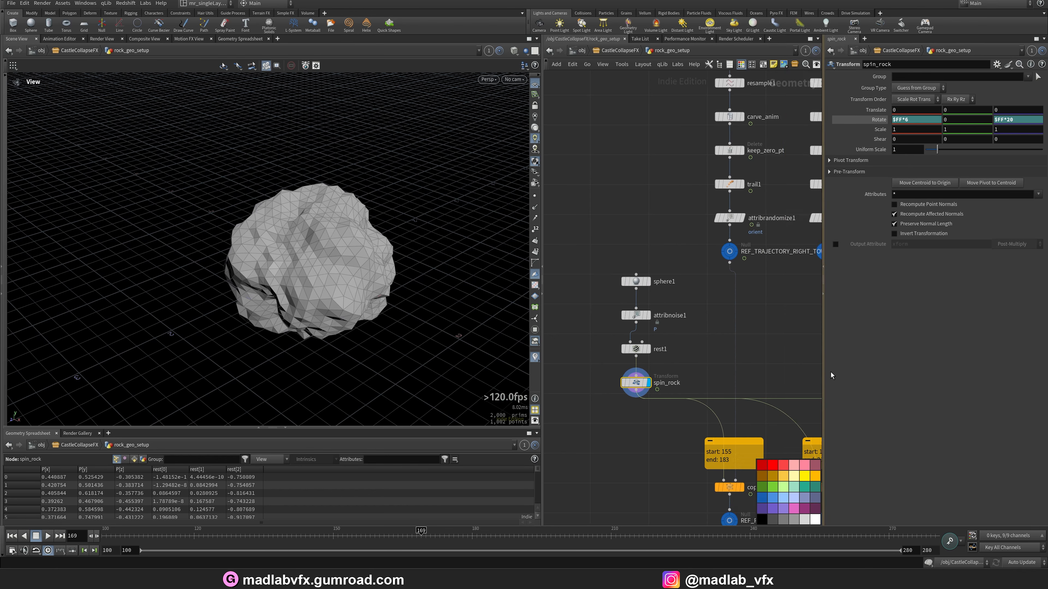
- Display the curve1 node that starts the right tower trajectory chain and frame its curve
middle_click_drag(649, 240, 577, 355)
scroll(580, 347, "up", 2)
middle_click_drag(614, 257, 597, 284)
scroll(597, 288, "up", 1)
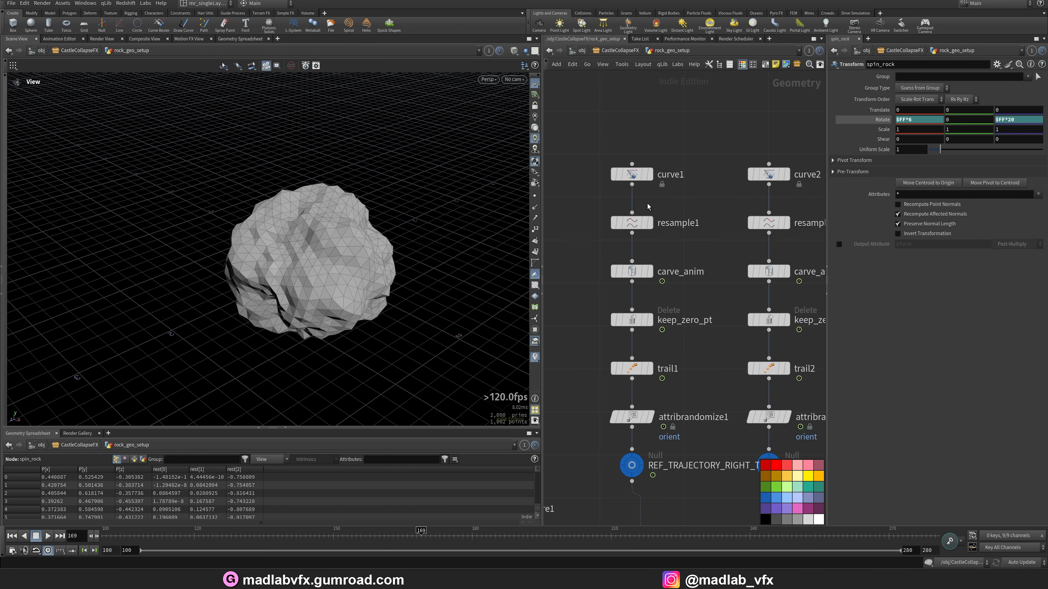
left_click(650, 174)
key("g")
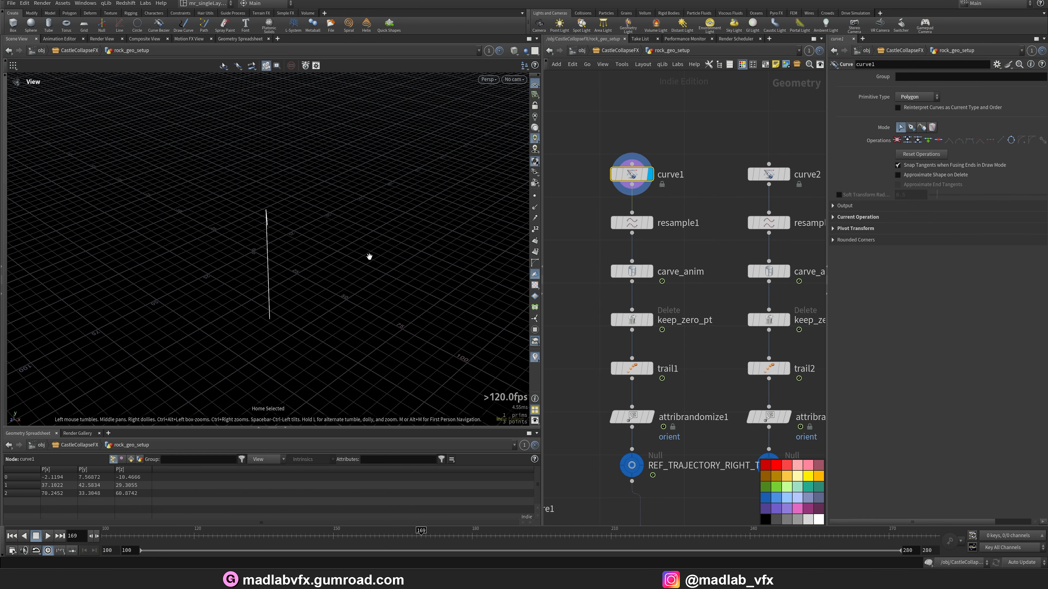
- Show all objects in the viewport and view the trajectory curve together with the castle
left_click(526, 50)
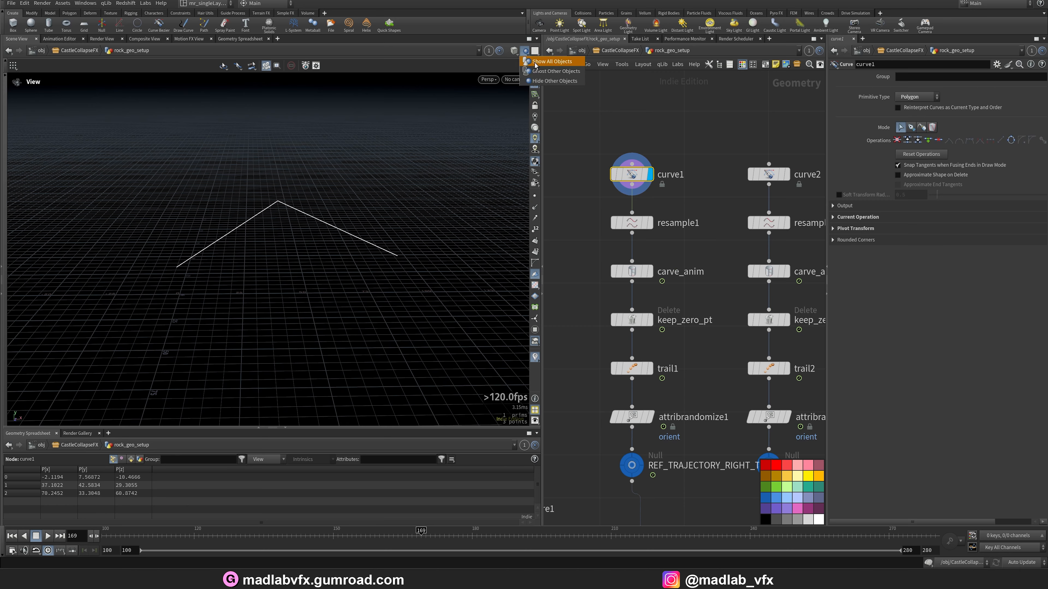
left_click(536, 62)
left_click_drag(301, 236, 467, 217)
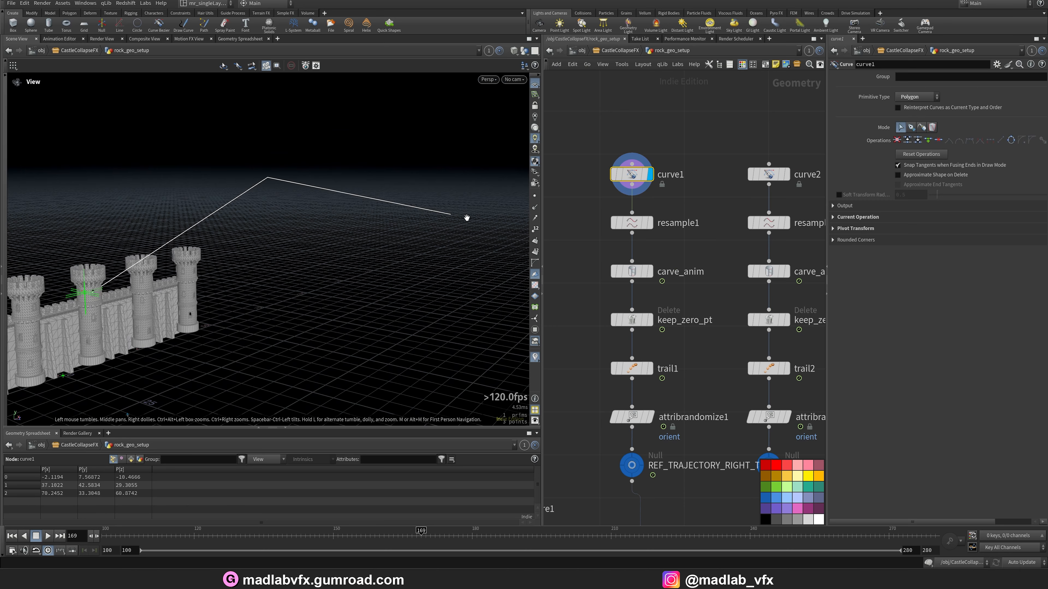
left_click_drag(392, 250, 475, 224)
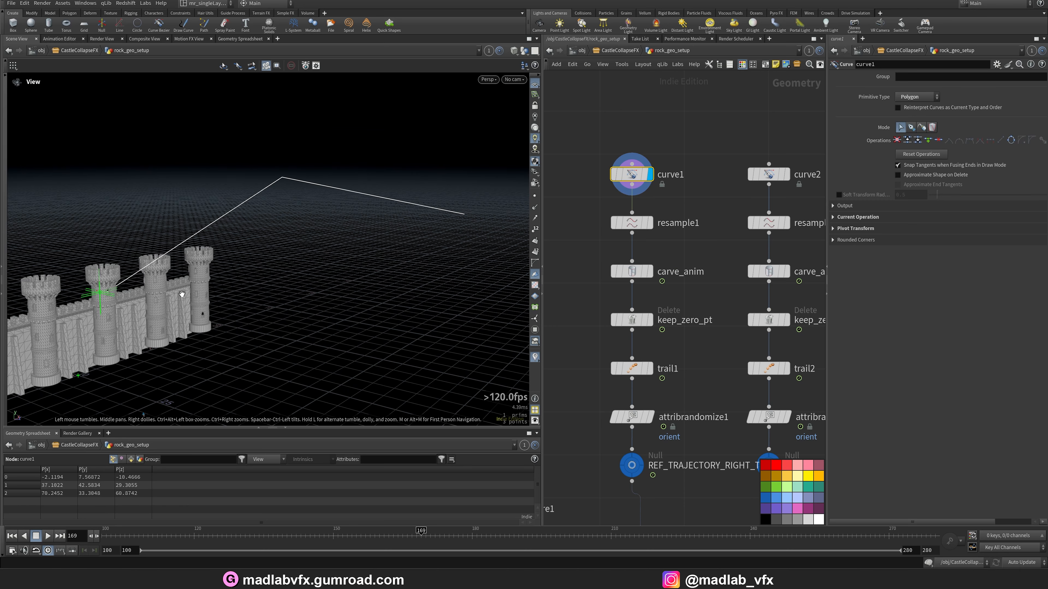
- Display resample1 and carve_anim in turn and scrub the timeline to examine the animated carving of the trajectory
left_click(651, 223)
left_click_drag(194, 253, 308, 246)
left_click(638, 275)
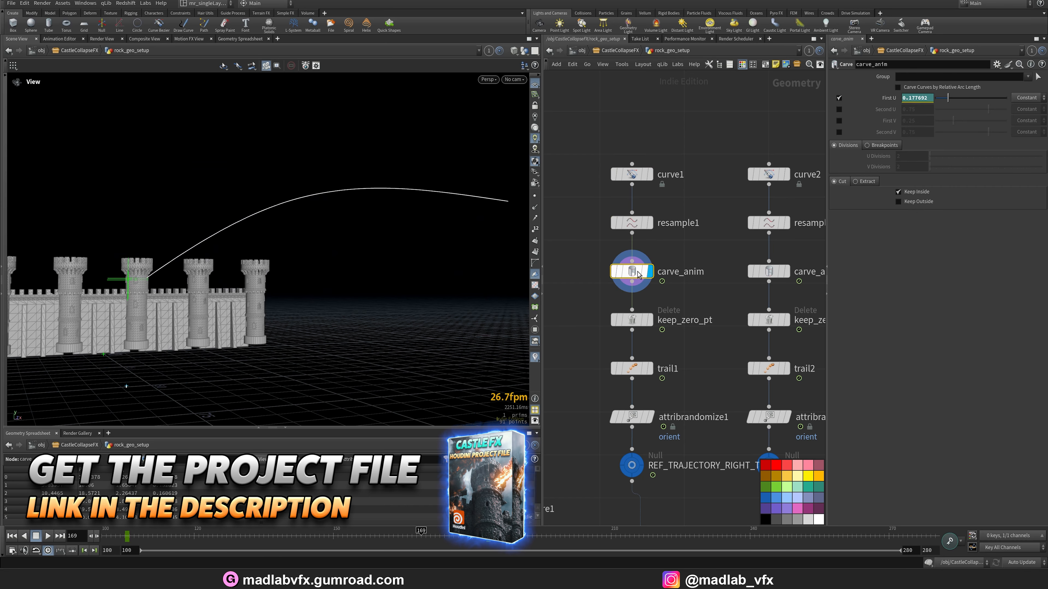
left_click(120, 536)
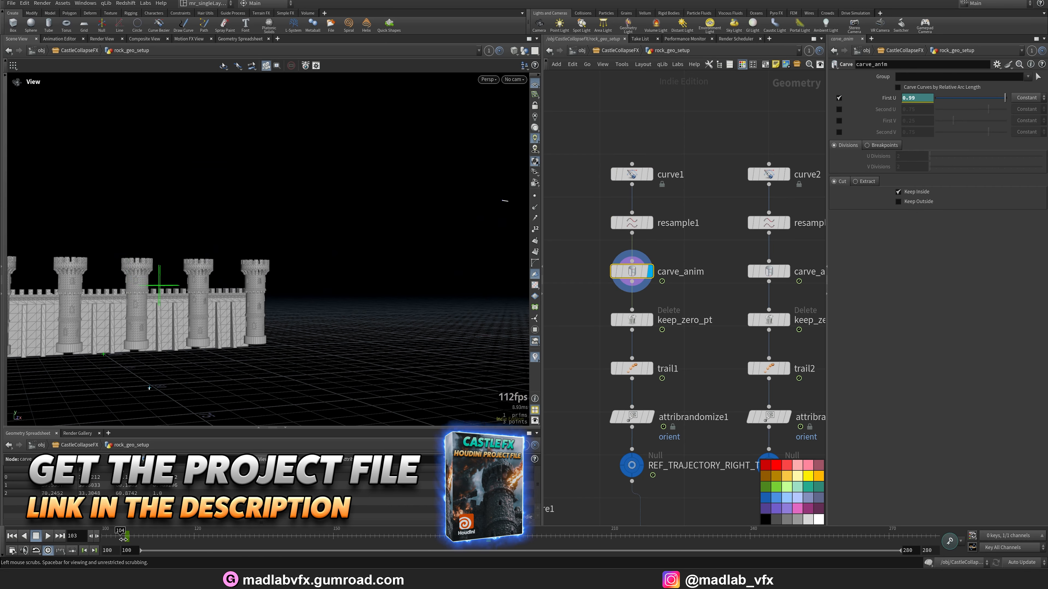
left_click_drag(123, 539, 225, 530)
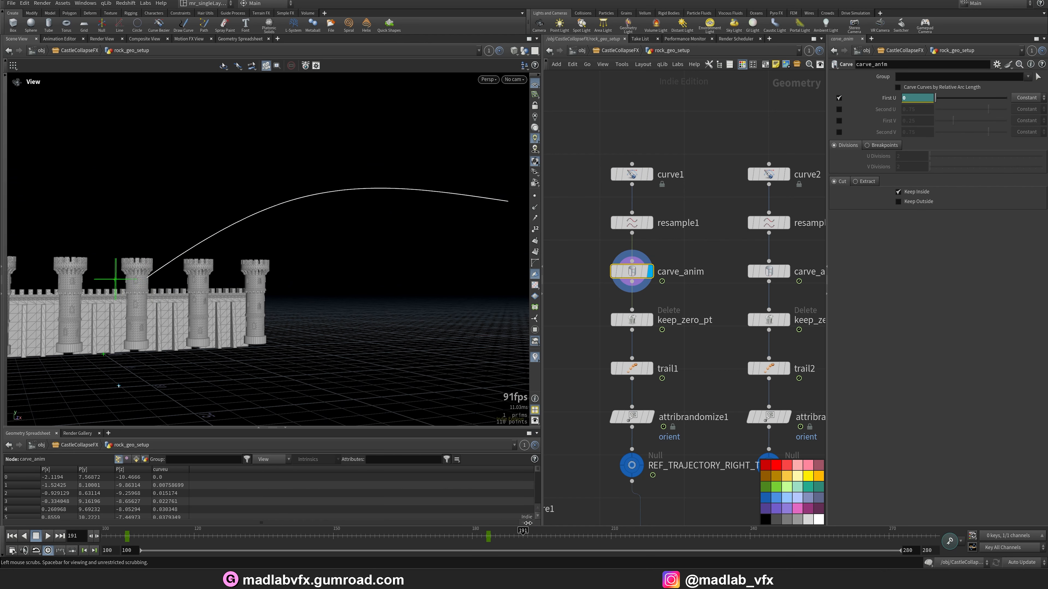
left_click_drag(310, 525, 190, 532)
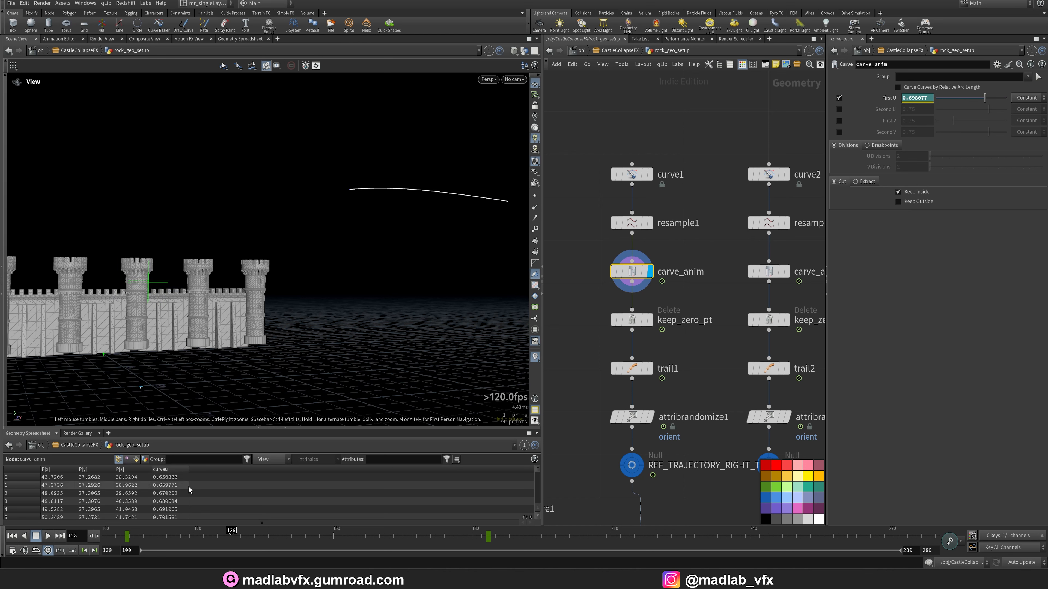
left_click(133, 535)
left_click_drag(108, 539, 176, 537)
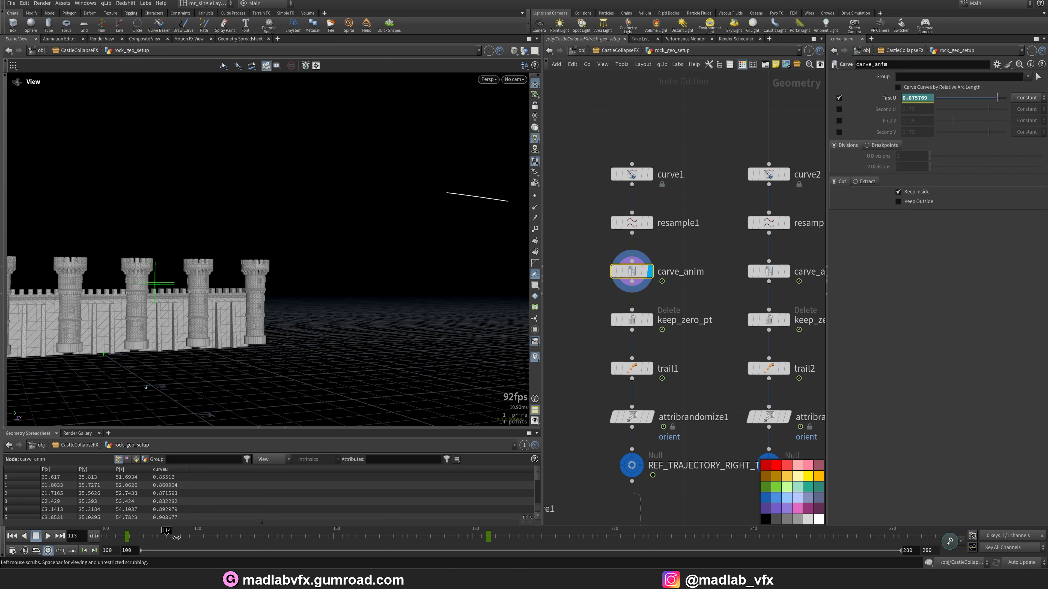
- Display keep_zero_pt and scrub the timeline to follow the remaining point with its point number shown
left_click(649, 321)
left_click(633, 321)
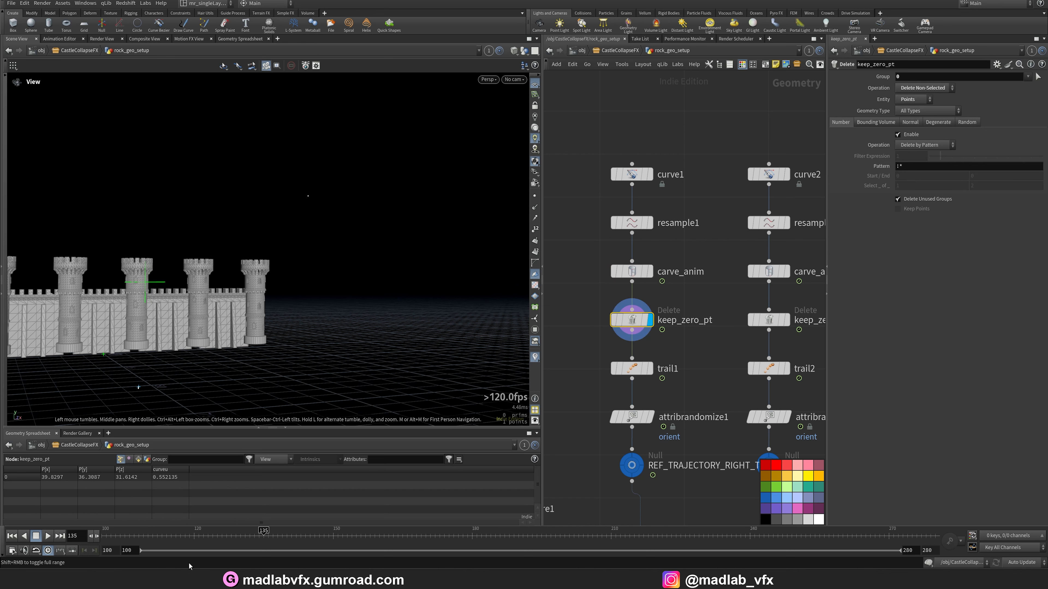
left_click(194, 532)
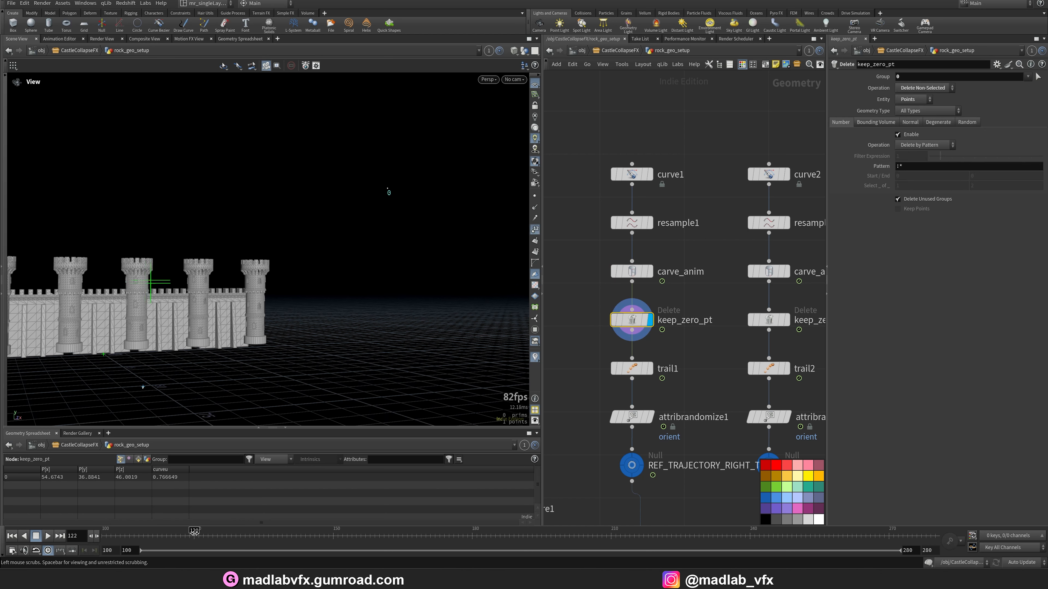
- Display trail1 and attribrandomize1 in turn to examine the velocity and orient settings while scrubbing the point's motion
left_click(650, 368)
left_click(634, 368)
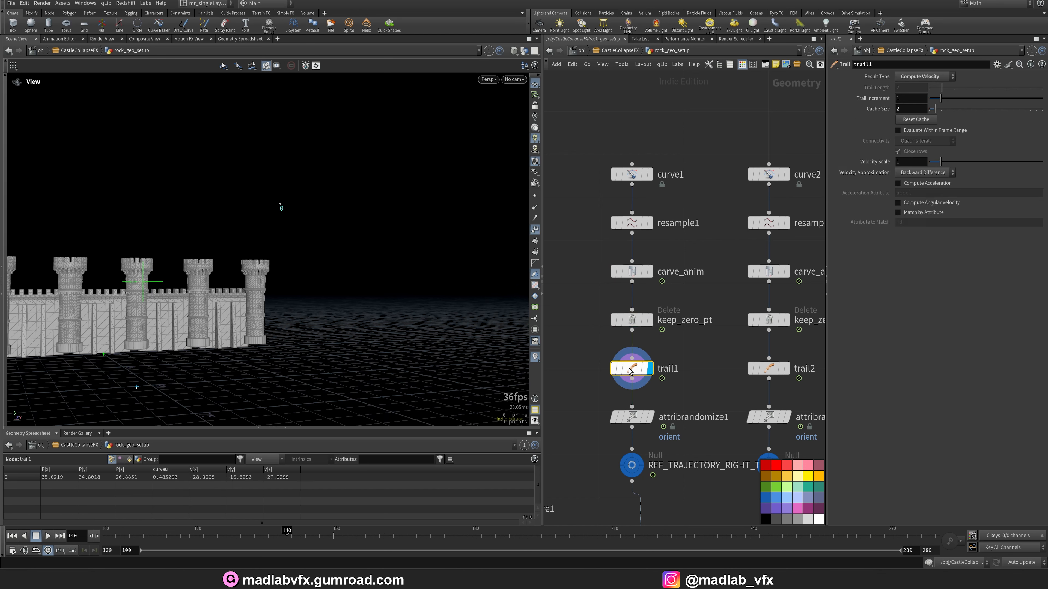
middle_click_drag(627, 379, 637, 309)
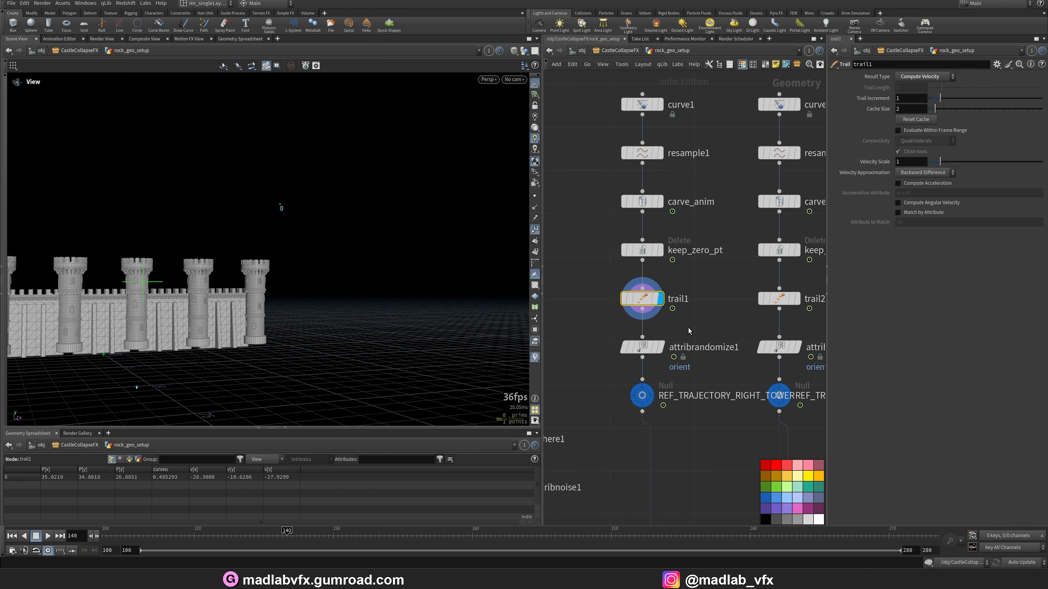
left_click(661, 346)
left_click(642, 347)
left_click(186, 533)
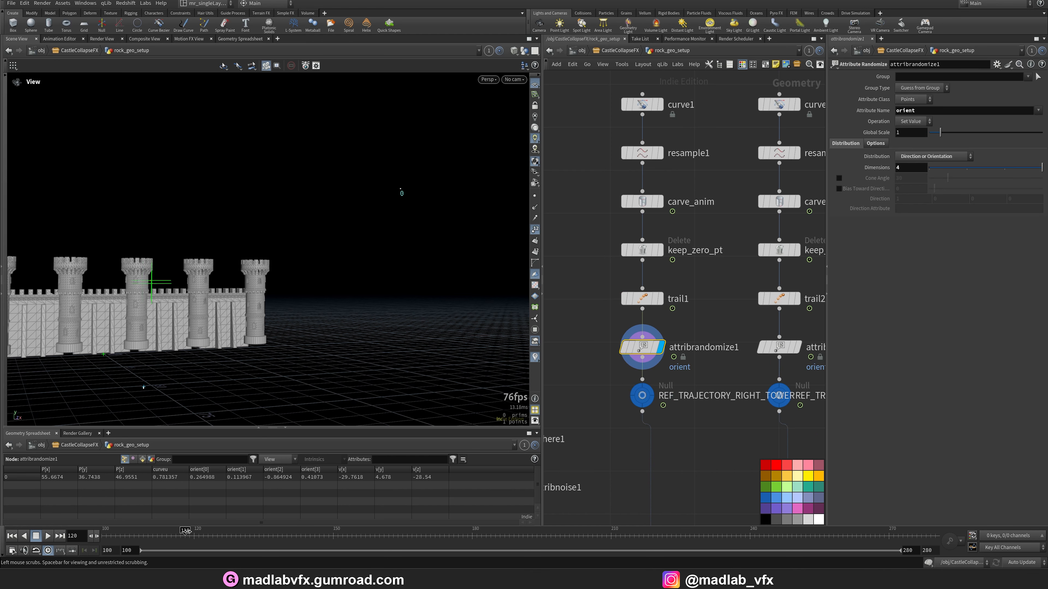
- Display copytopoints2 and scrub the timeline to check the rock travelling along the right tower trajectory
scroll(712, 472, "down", 3)
middle_click_drag(713, 471, 677, 257)
middle_click_drag(671, 431, 670, 382)
scroll(649, 411, "up", 5)
left_click(642, 366)
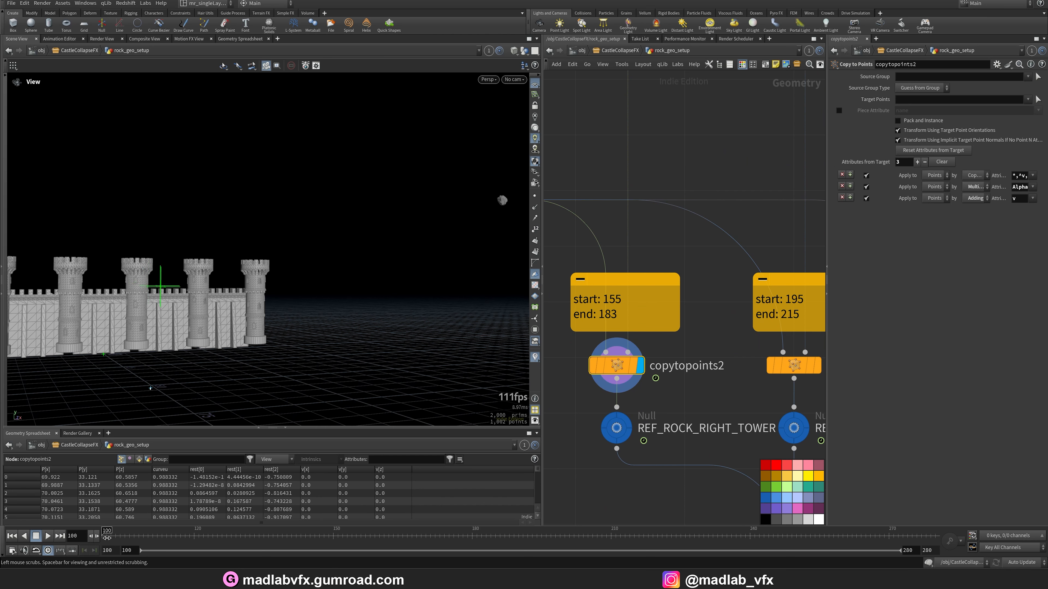
left_click(245, 533)
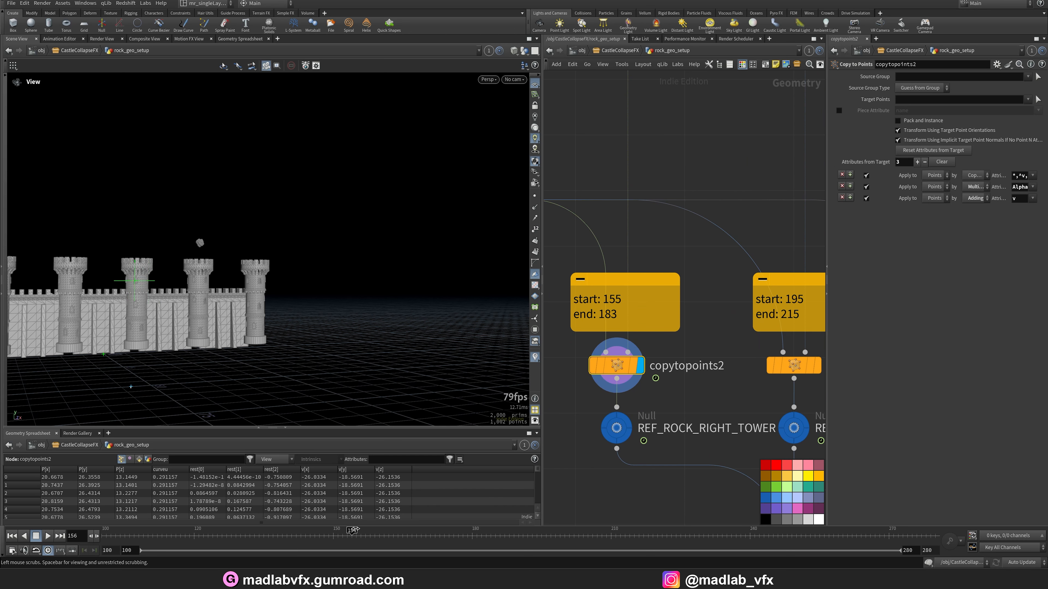
left_click_drag(355, 530, 172, 529)
- Template curve1, curve2 and curve3 together to compare the three rock trajectories against the castle
scroll(706, 198, "down", 4)
middle_click_drag(767, 251, 709, 233)
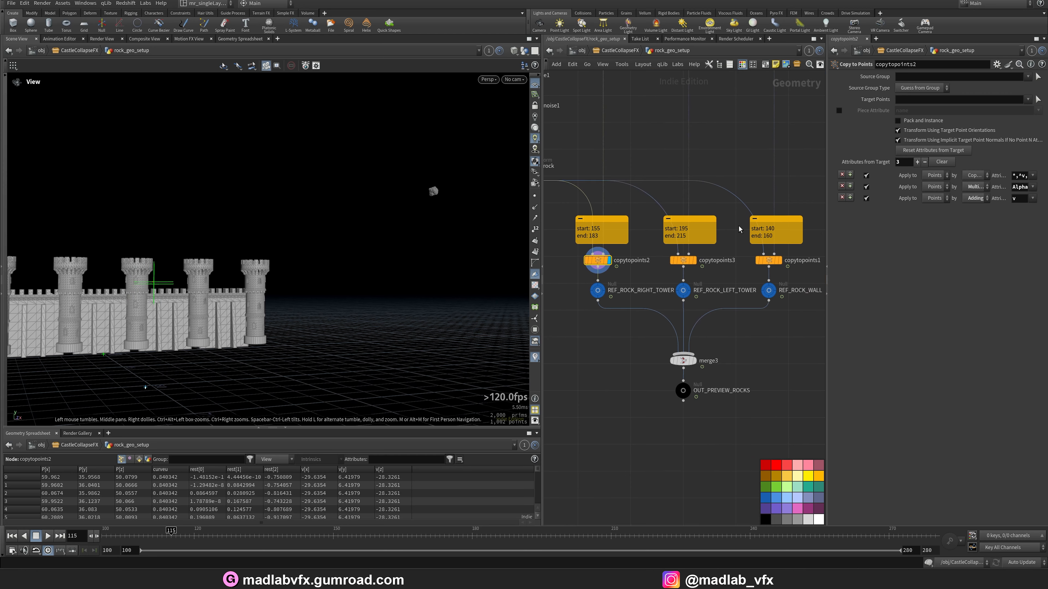
middle_click_drag(733, 100, 721, 293)
scroll(707, 154, "up", 2)
middle_click_drag(706, 152, 719, 194)
scroll(719, 194, "down", 2)
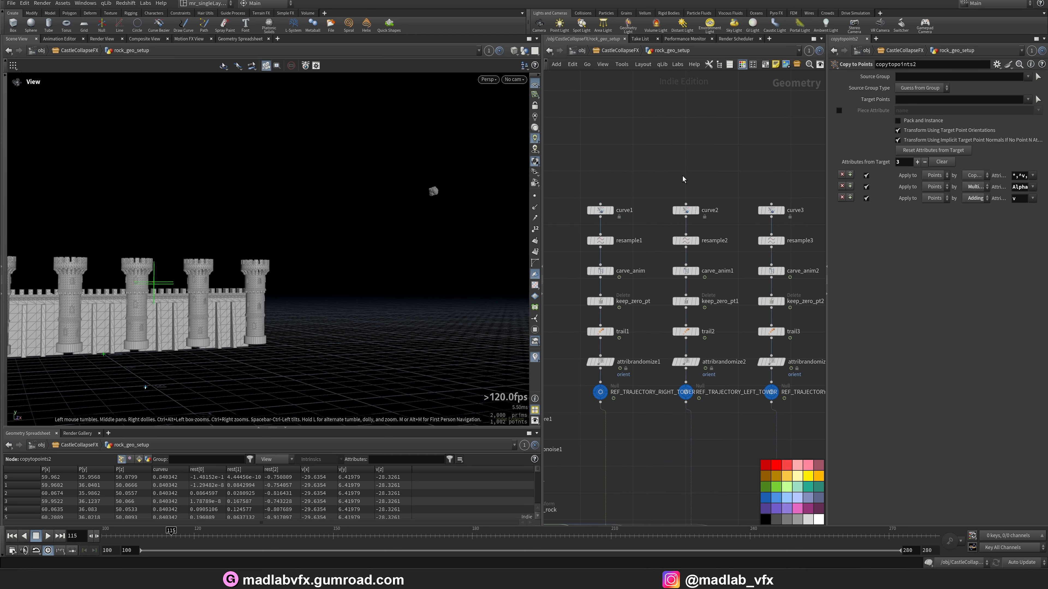
left_click_drag(577, 161, 815, 223)
scroll(765, 222, "up", 2)
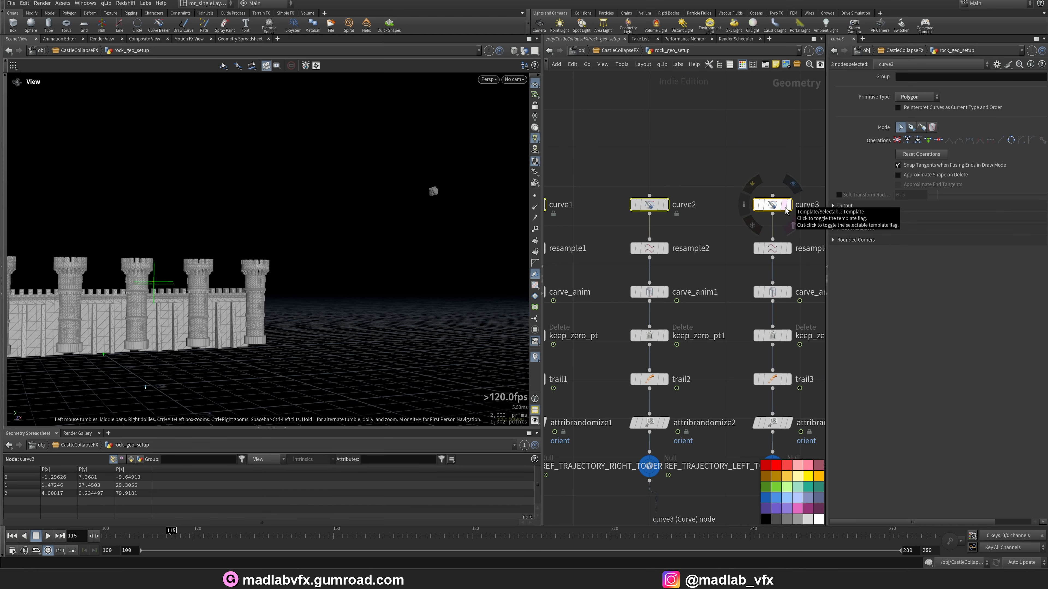
left_click(787, 209)
left_click_drag(326, 234, 283, 168)
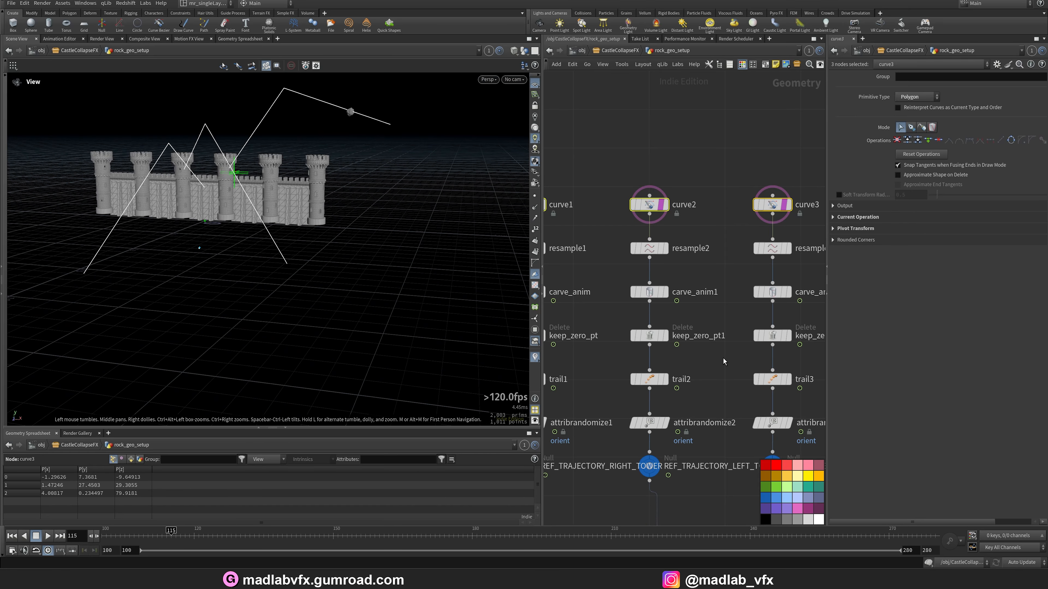
- Clear the curves' template flags and toggle the template display of the three attribrandomize nodes on and off
scroll(725, 360, "down", 2)
middle_click_drag(768, 430, 761, 348)
left_click_drag(577, 321, 581, 325)
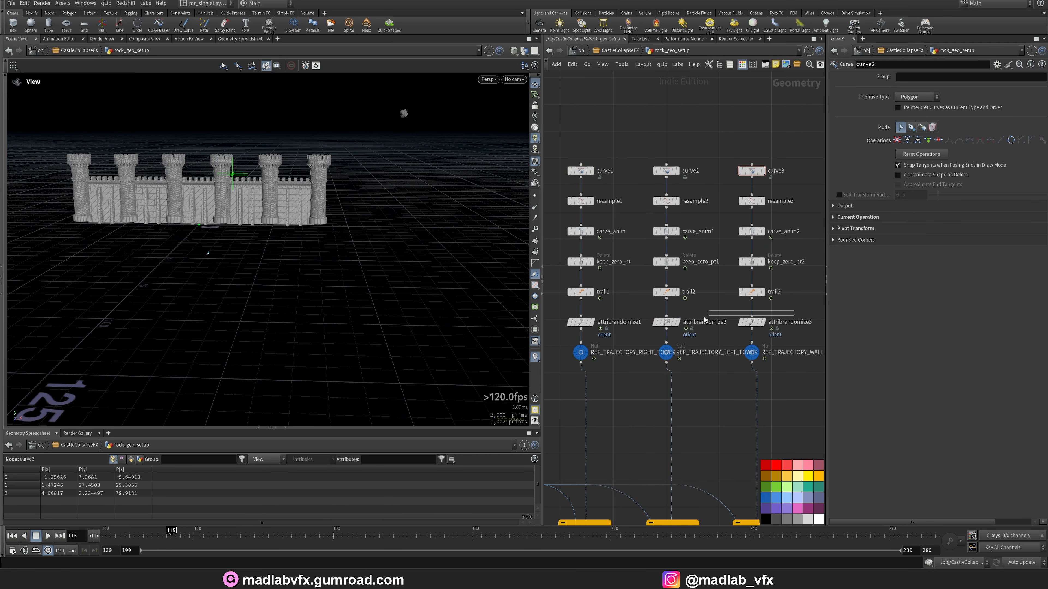
left_click(591, 328)
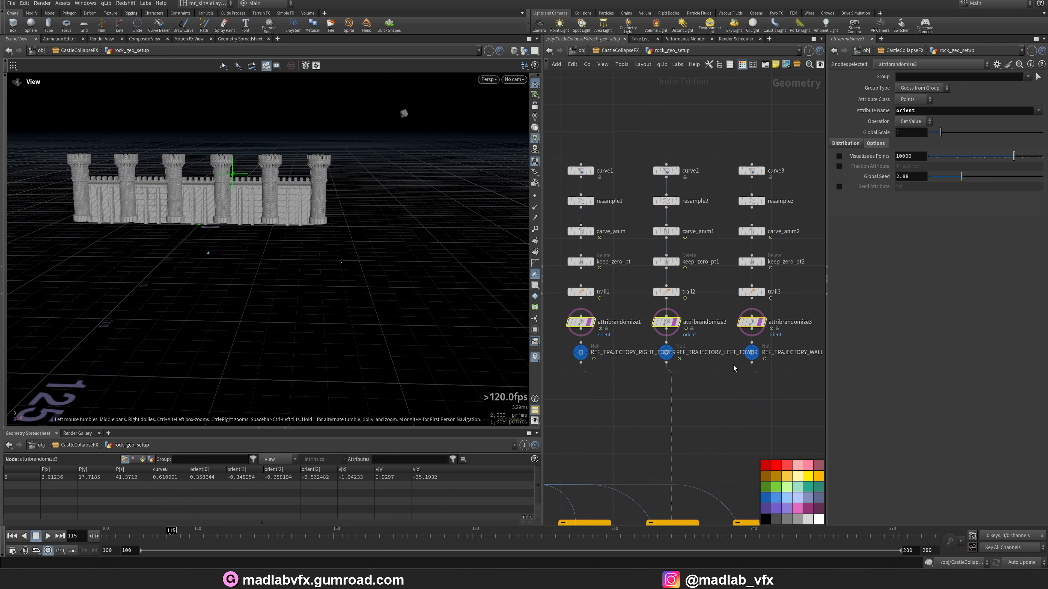
left_click(591, 326)
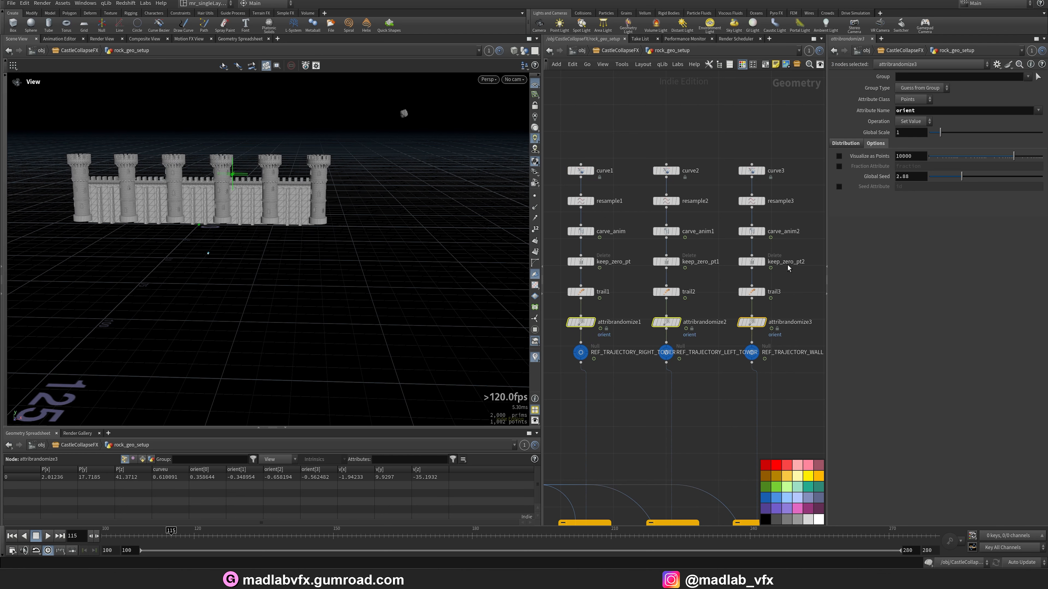
- Template carve_anim, carve_anim1 and carve_anim2 and scrub the timeline to compare the three trajectories' timing
left_click_drag(567, 220, 565, 219)
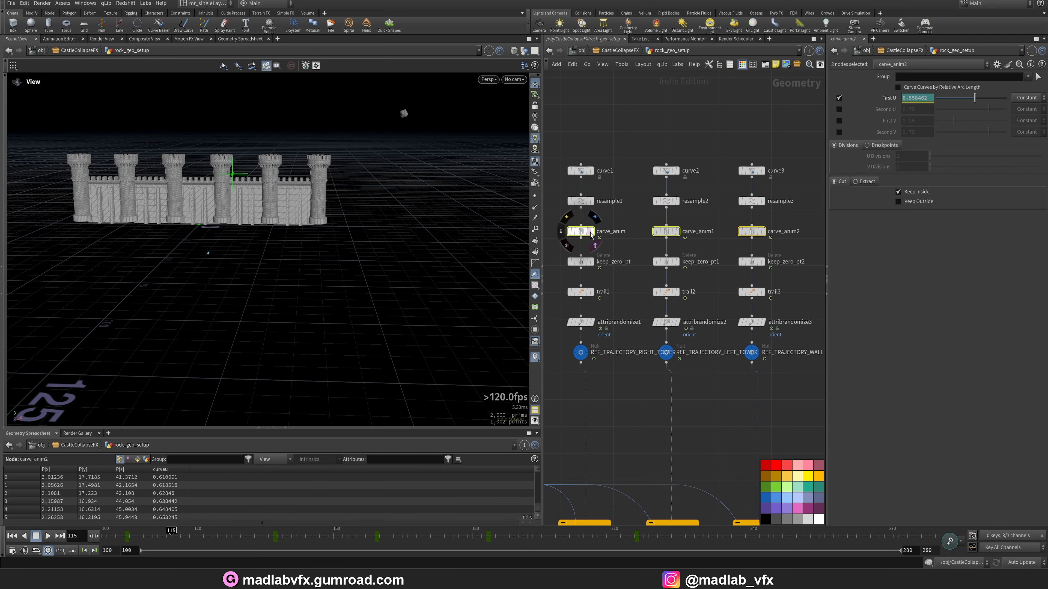
left_click(590, 233)
left_click_drag(206, 258, 265, 255)
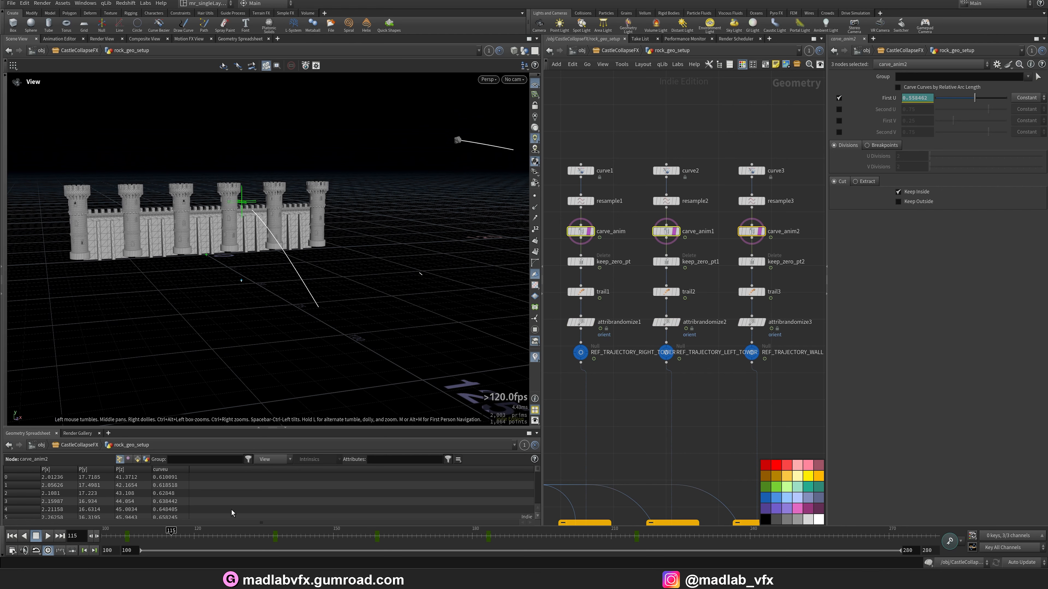
left_click_drag(232, 532, 467, 526)
scroll(288, 264, "up", 3)
left_click_drag(288, 264, 342, 301)
left_click_drag(361, 529, 385, 501)
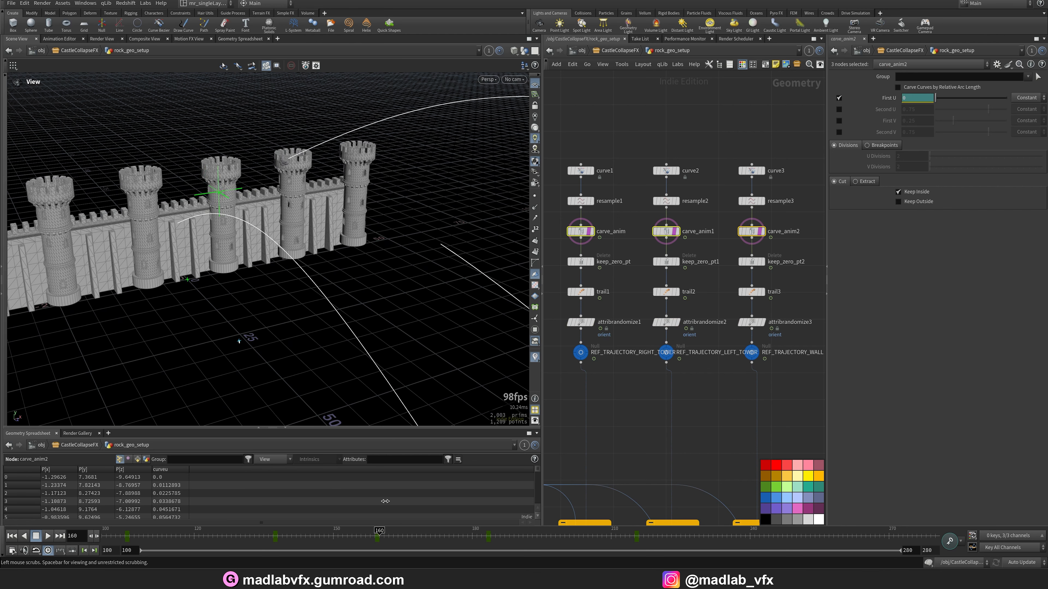
- Display merge3 with all three rocks, look through camera_render and scrub the strikes up to frame 209
left_click_drag(521, 491, 157, 489)
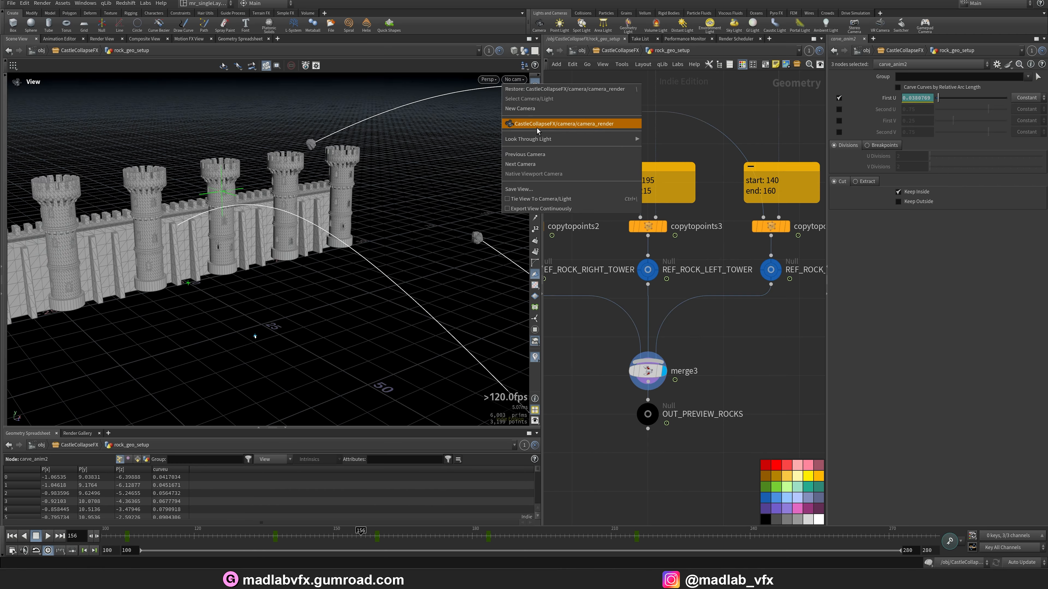
left_click(513, 122)
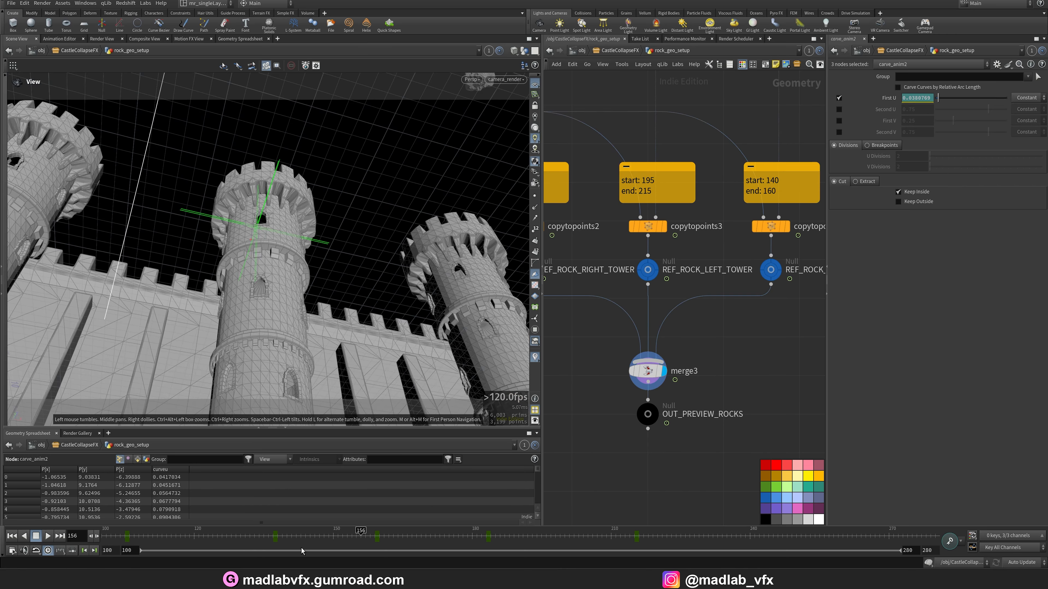
left_click_drag(361, 535, 611, 521)
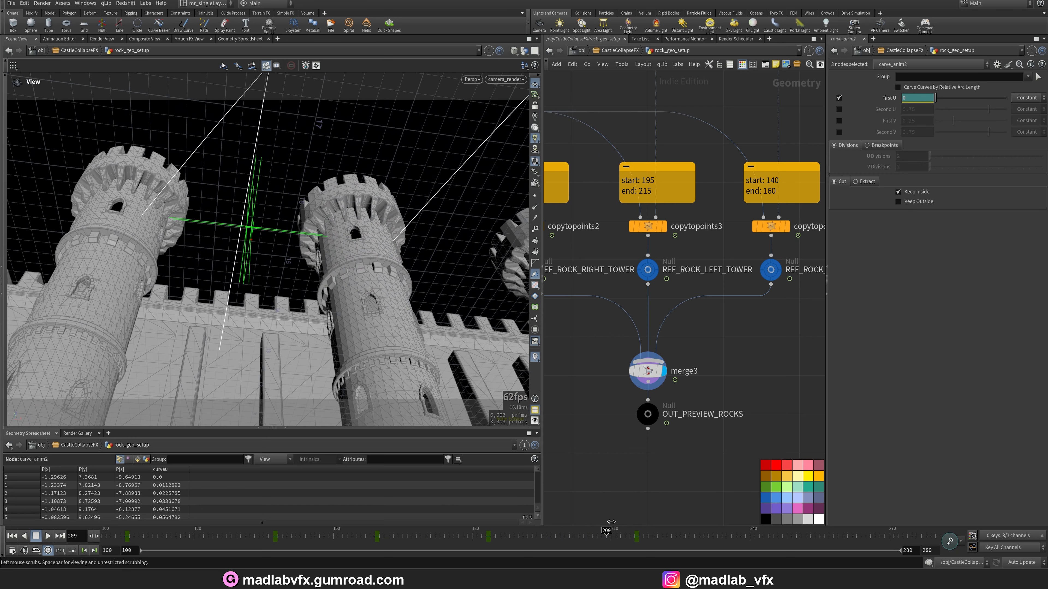
- Leave the camera view, orbit around the castle trajectories, and open the rock_smoke_setup network from the object level
left_click(536, 84)
left_click_drag(396, 264, 363, 354)
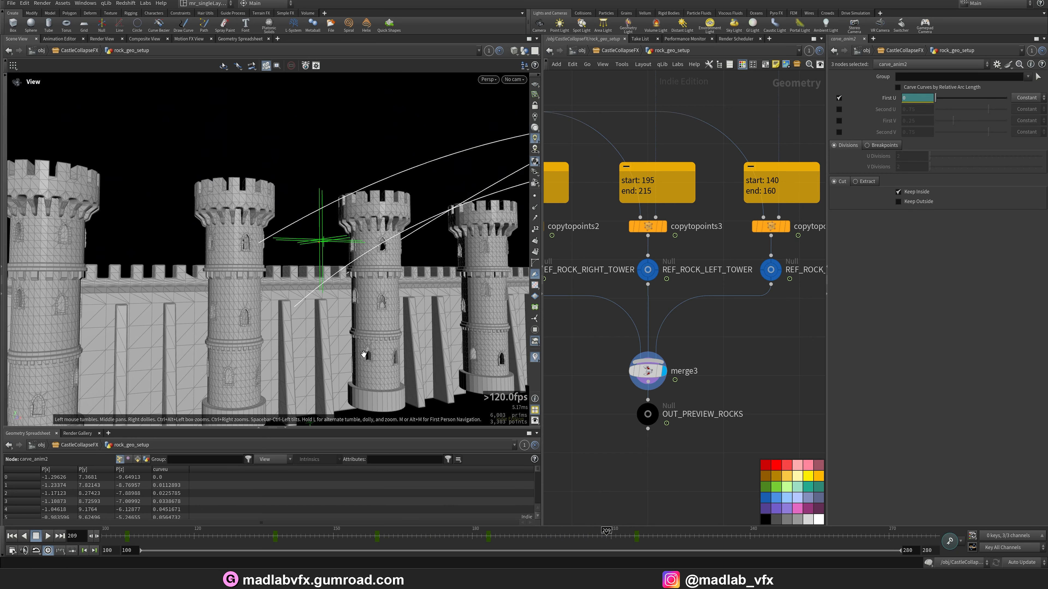
scroll(708, 403, "down", 5)
mouse_move(744, 392)
middle_mouse_down()
mouse_move(721, 397)
mouse_move(748, 410)
middle_mouse_up()
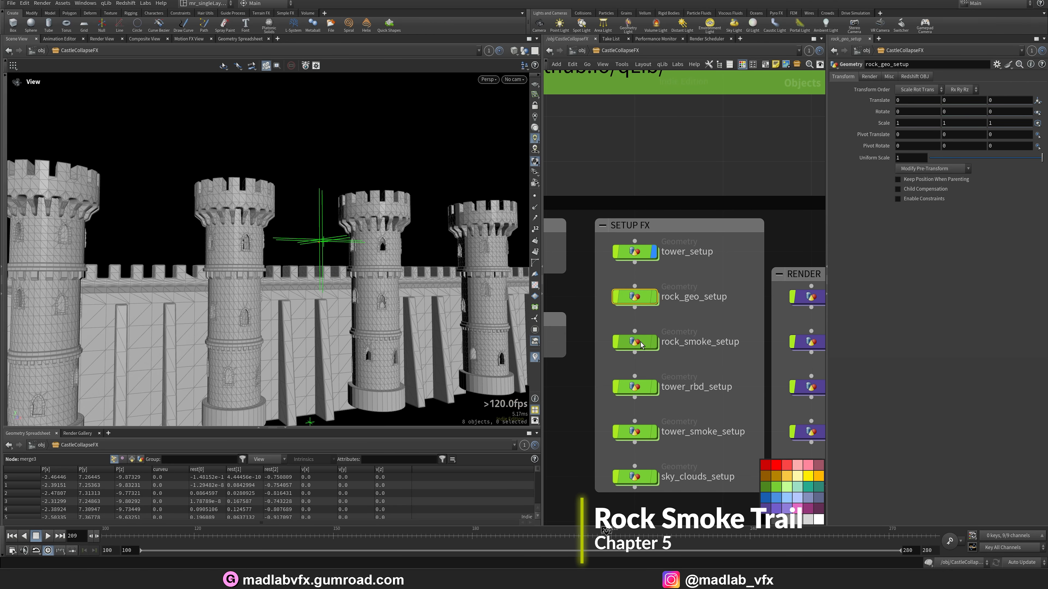
double_click(640, 343)
scroll(639, 203, "up", 6)
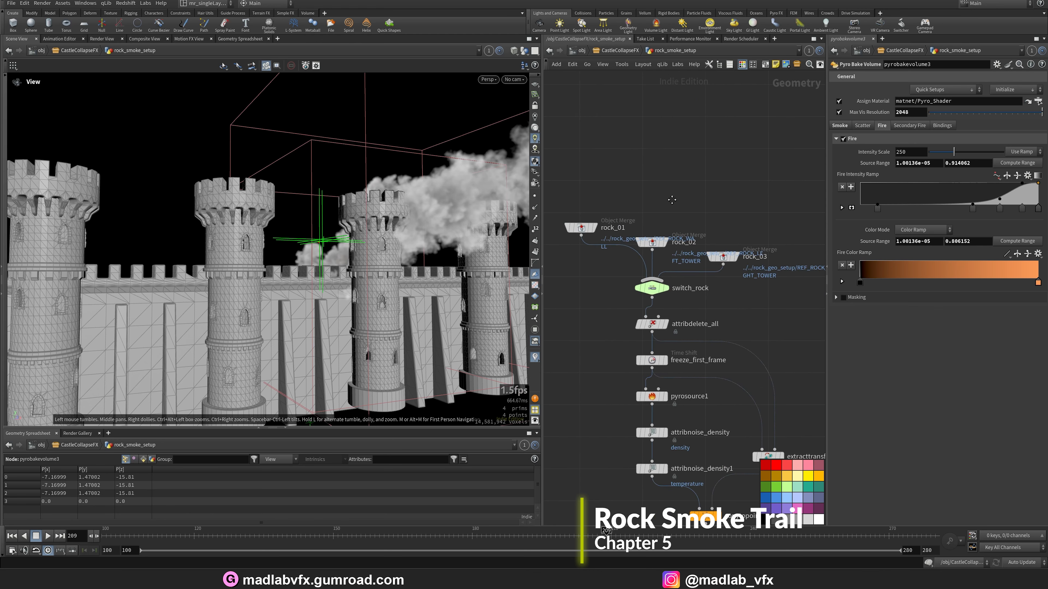
- Display switch_rock with the other objects hidden, scrub the rock's flight to frame 235 and look through camera_render
left_click(697, 287)
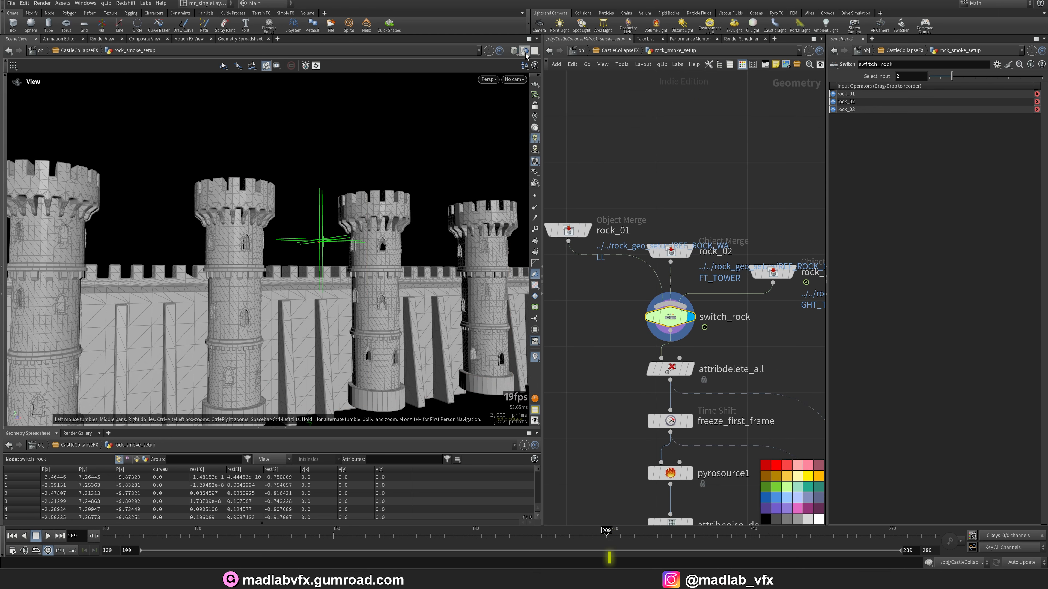
left_click(525, 51)
left_click(532, 80)
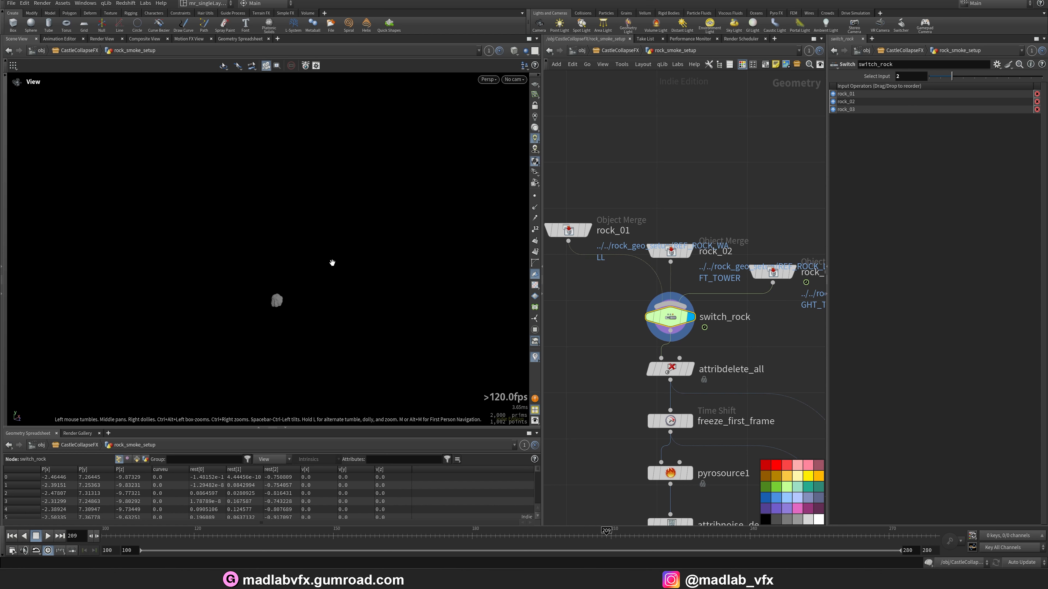
left_click(263, 532)
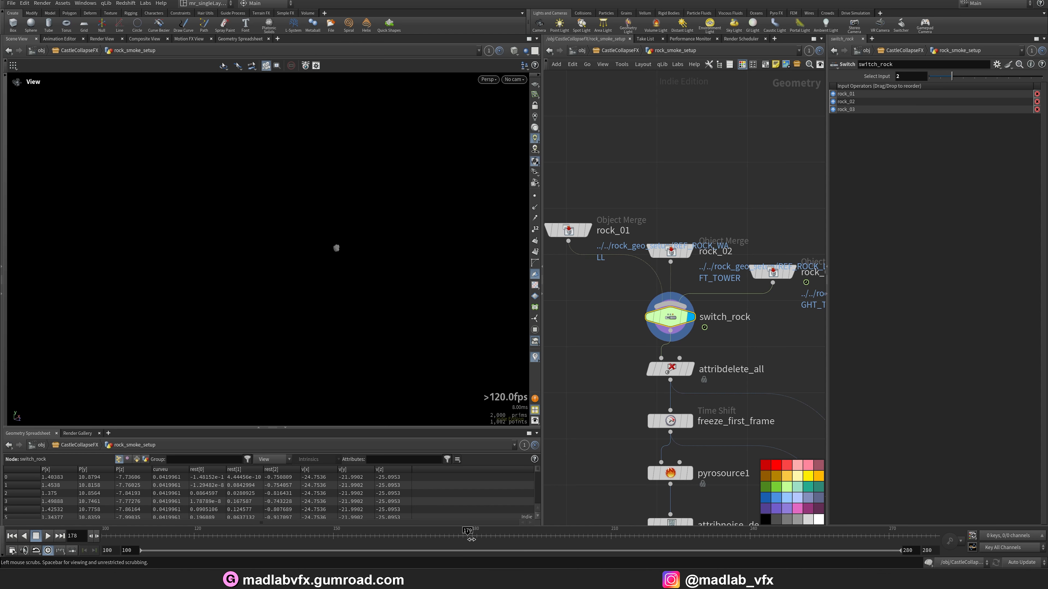
left_click_drag(470, 539, 727, 537)
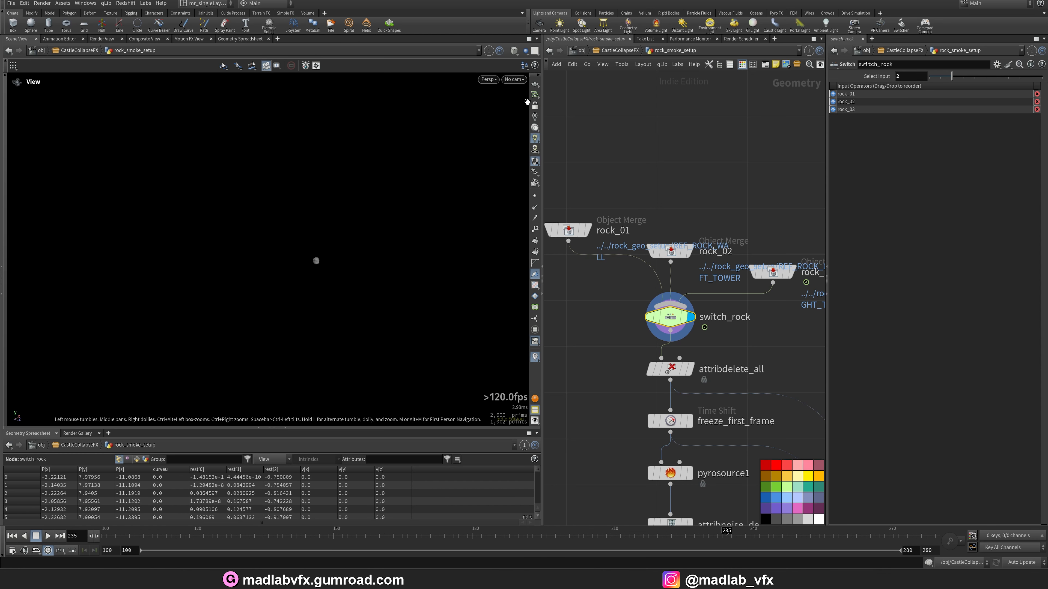
left_click(514, 79)
left_click(524, 125)
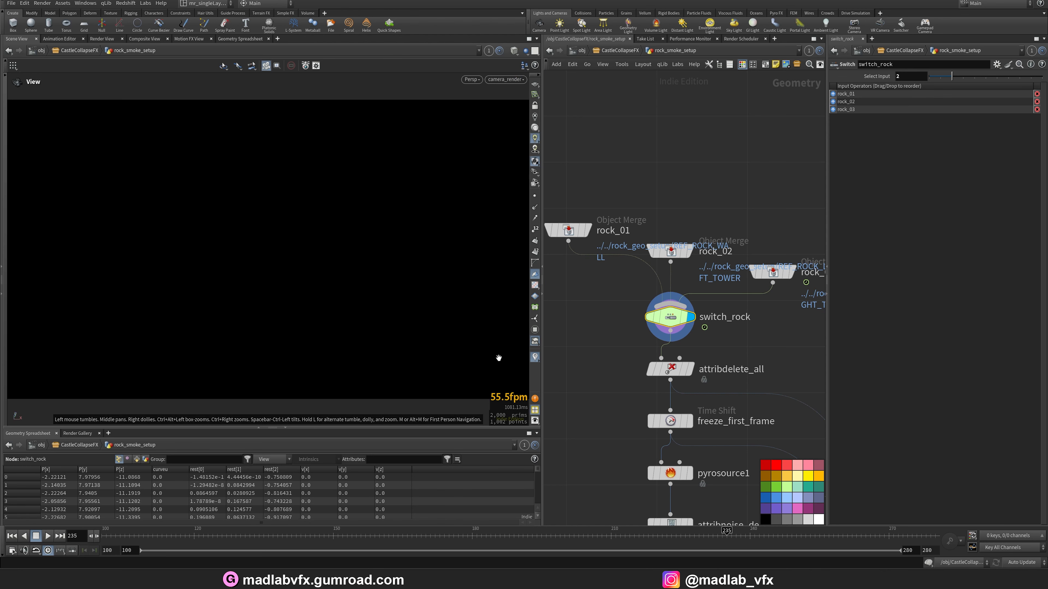
- Display attribdelete_all and freeze_first_frame in turn, framing the frozen rock in the viewport
middle_click_drag(702, 371, 685, 320)
left_click(673, 318)
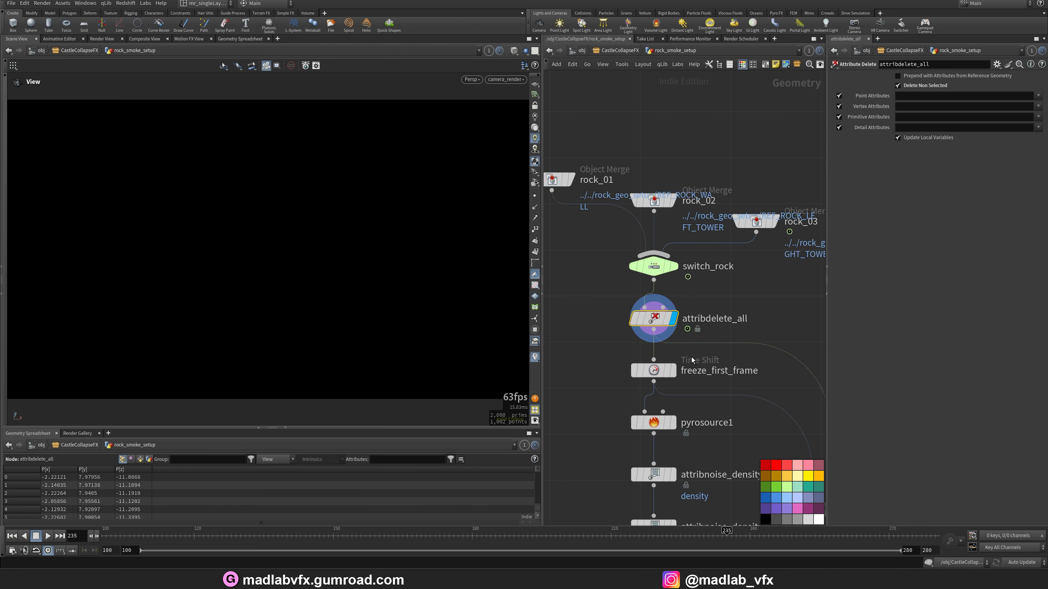
middle_click_drag(692, 357, 682, 332)
left_click(664, 346)
key("space+g")
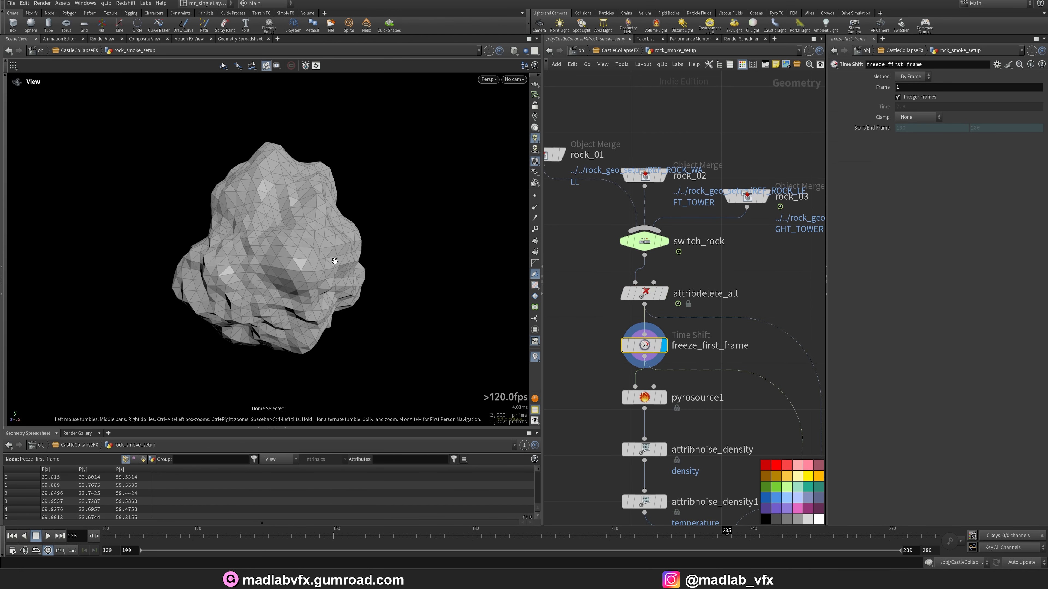
- Display pyrosource1 and orbit around the points it generates from the rock
scroll(440, 246, "down", 3)
middle_click_drag(712, 280, 708, 274)
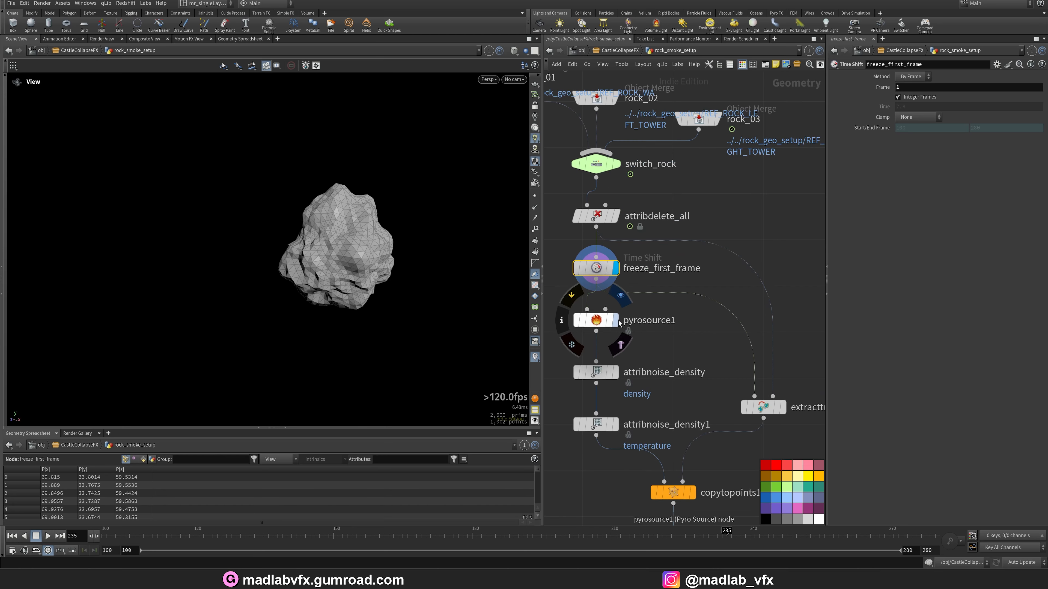
left_click(615, 321)
left_click_drag(359, 275, 395, 285)
right_click_drag(395, 285, 431, 294)
mouse_move(432, 294)
left_mouse_down()
mouse_move(458, 263)
mouse_move(426, 297)
left_mouse_up()
- Display attribnoise_density, visualize its density attribute on the points and scrub the noise to frame 161
left_click(614, 373)
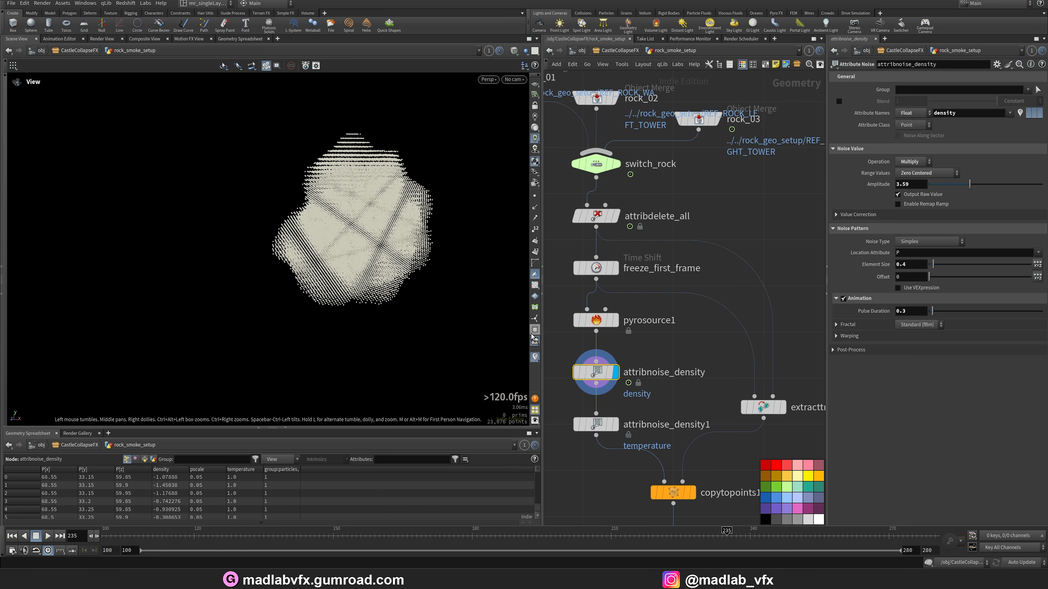
middle_click_drag(669, 356, 665, 330)
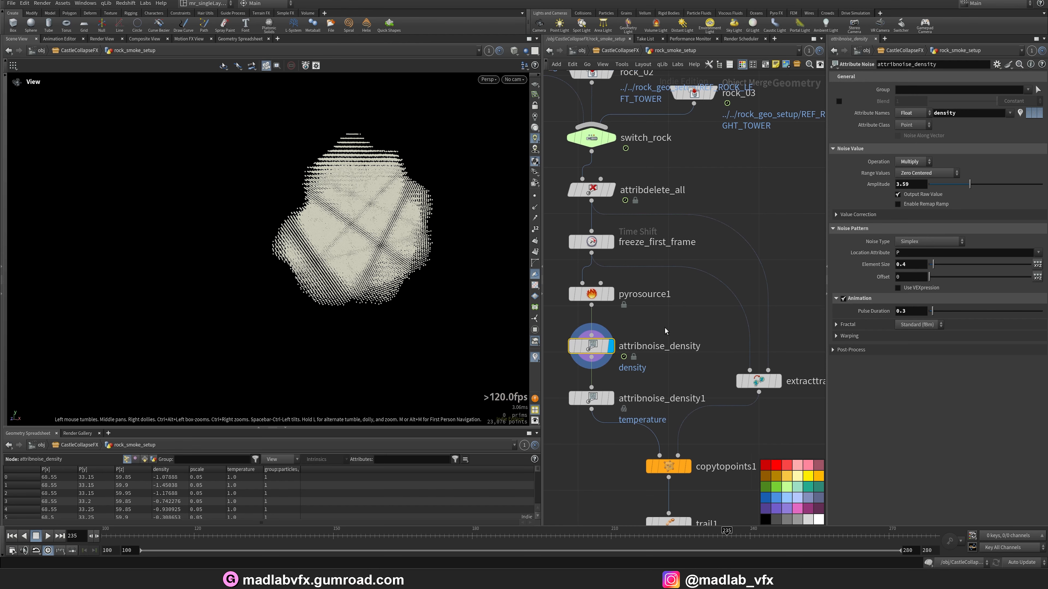
left_click(576, 346)
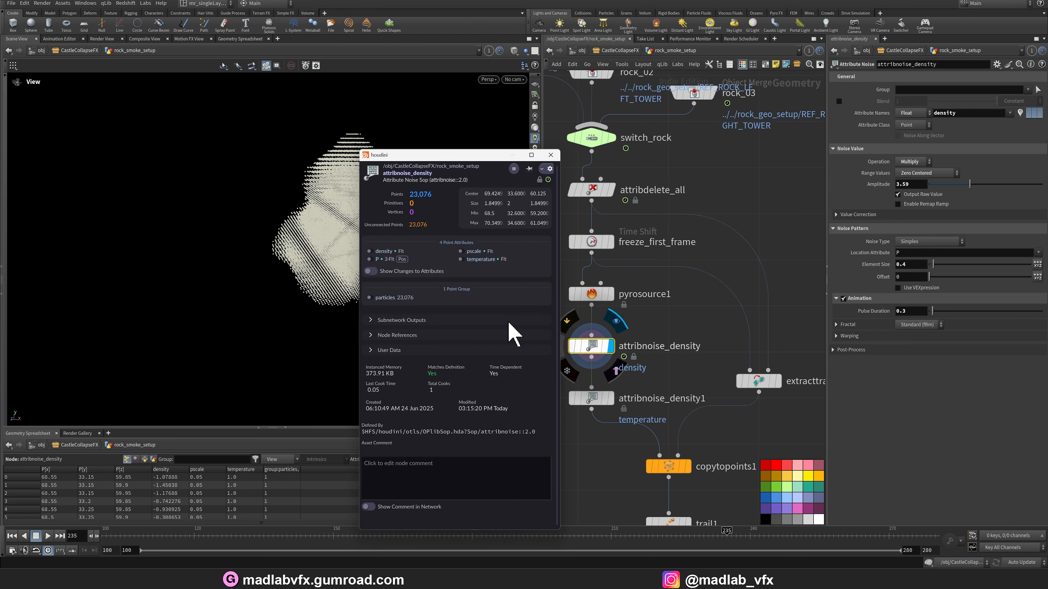
left_click(383, 253)
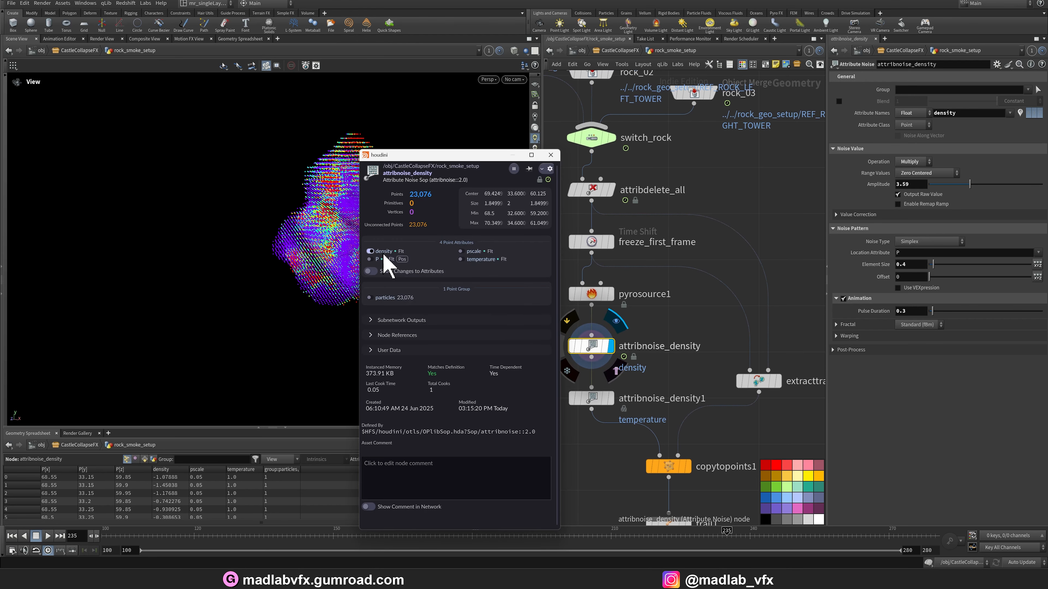
left_click(550, 155)
left_click(235, 535)
left_click_drag(242, 535, 383, 536)
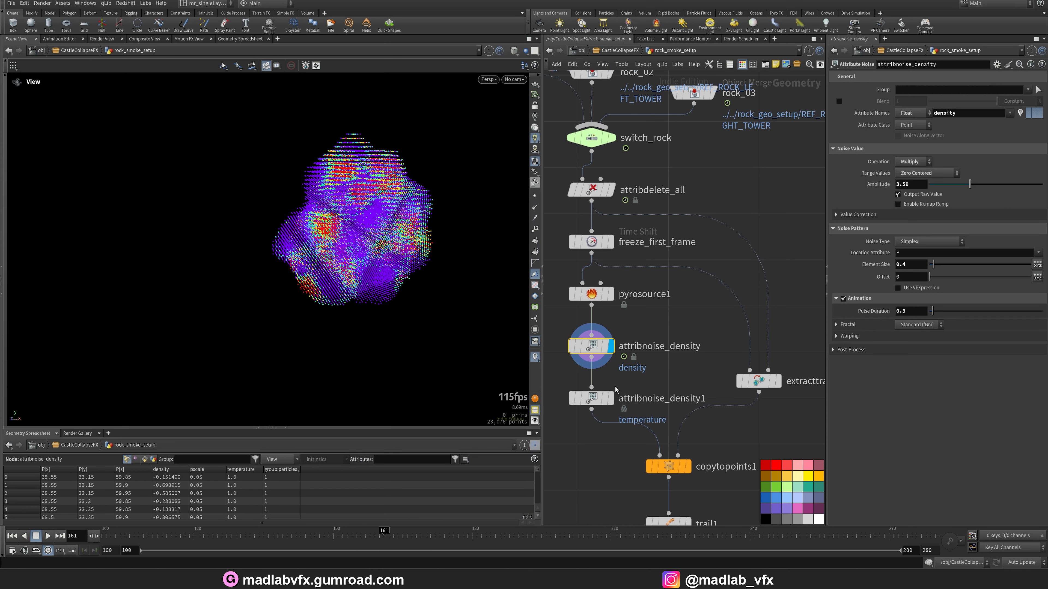
- Display attribnoise_density1, visualize its temperature attribute and scrub to frame 141 to check the noise over time
left_click(607, 399)
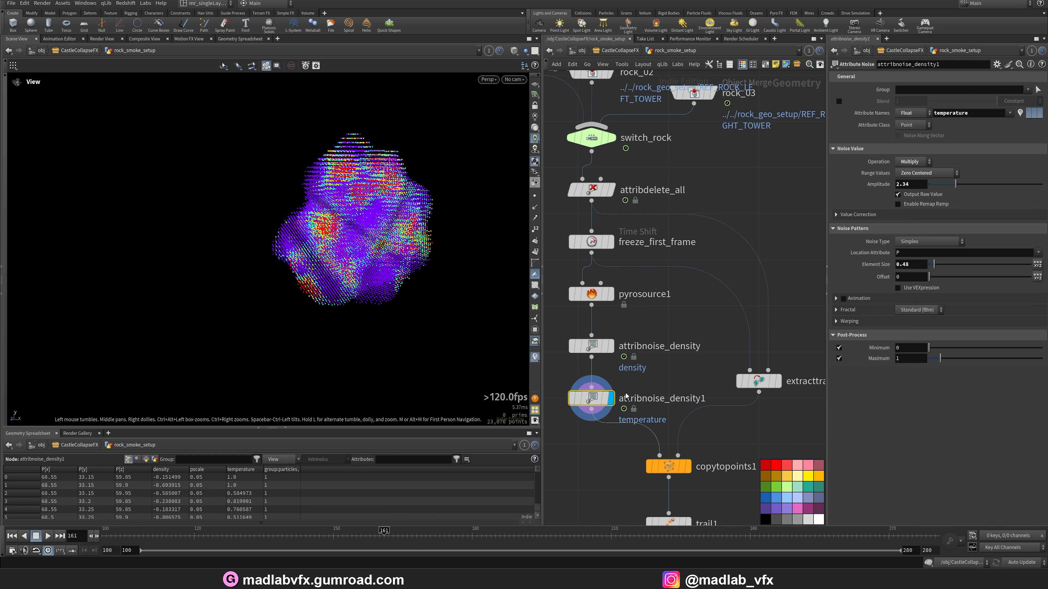
mouse_move(606, 400)
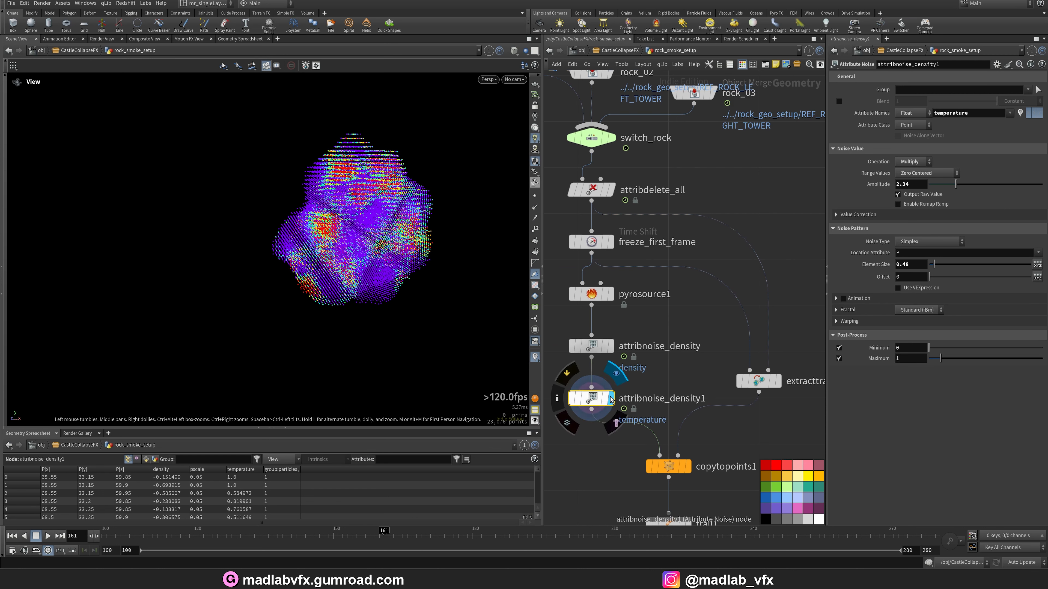
left_click(558, 399)
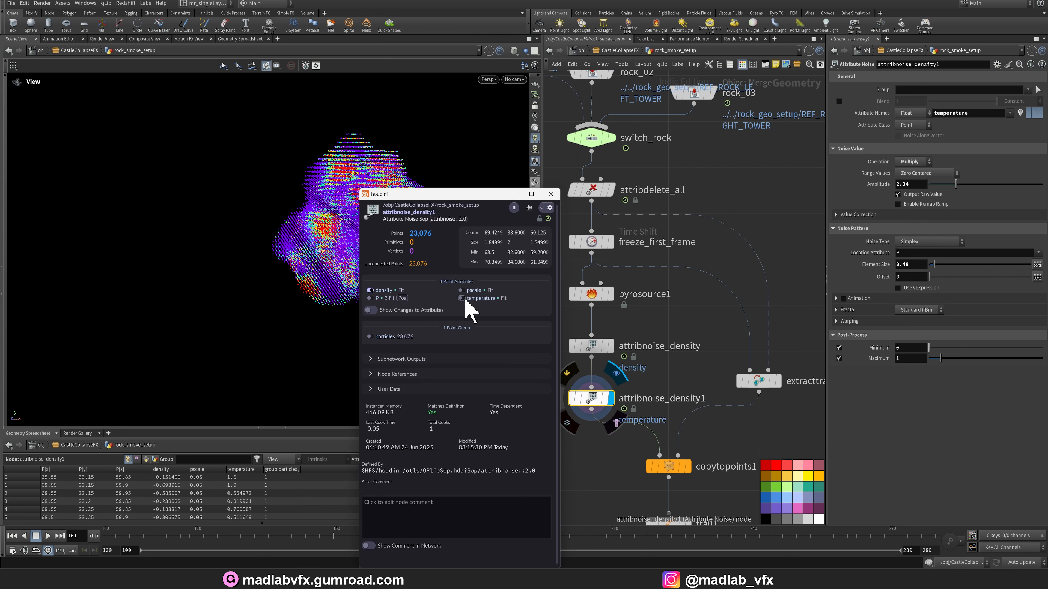
left_click(551, 194)
left_click(403, 530)
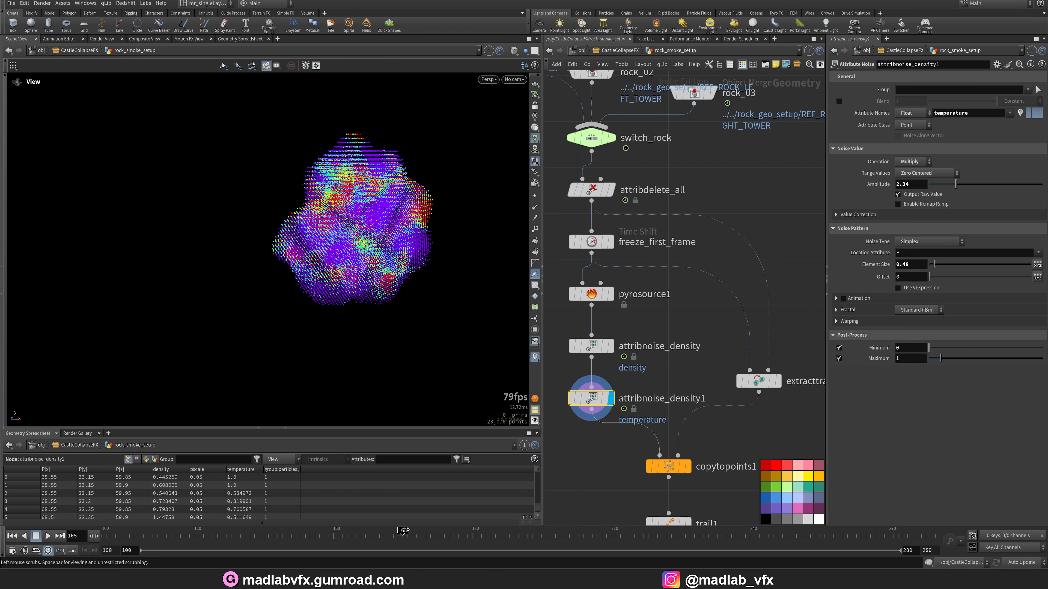
left_click_drag(234, 531, 291, 530)
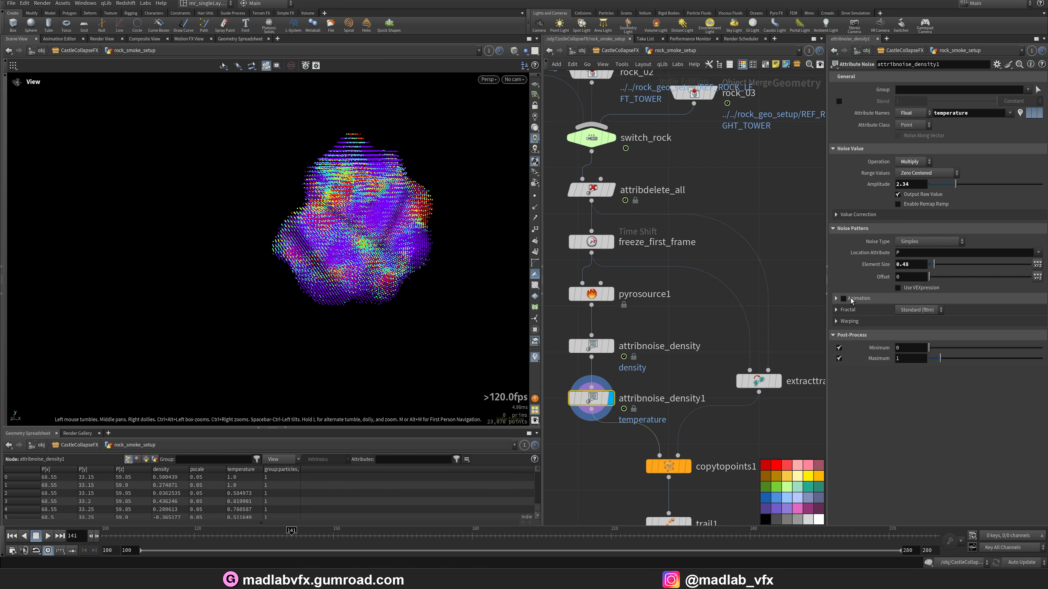
- Display extracttransform1 and inspect the single point it outputs for the rock's motion
middle_click_drag(788, 418, 722, 382)
scroll(768, 384, "down", 1)
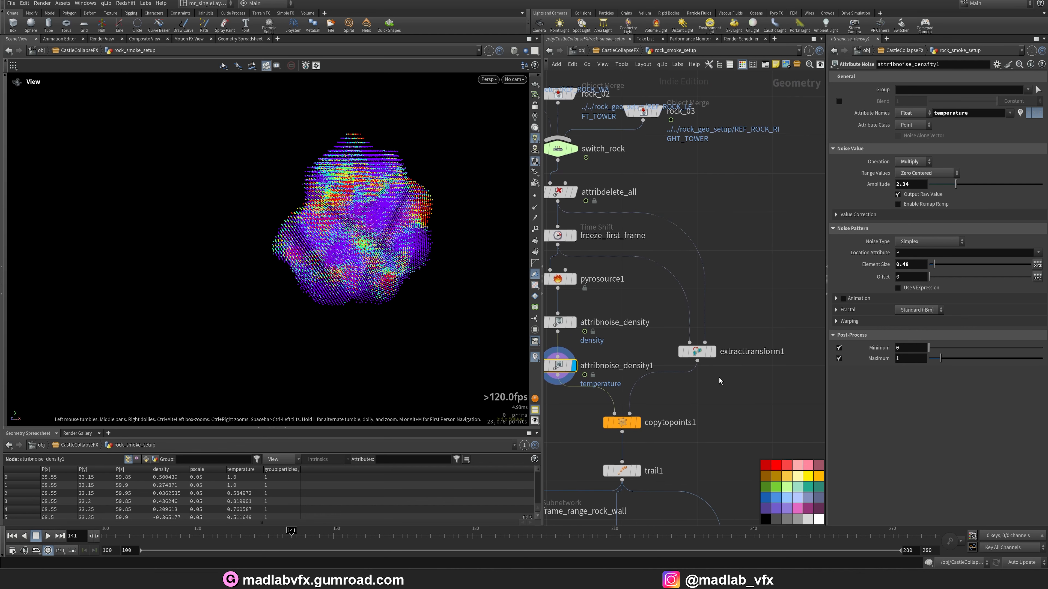
left_click(713, 352)
left_click(698, 352)
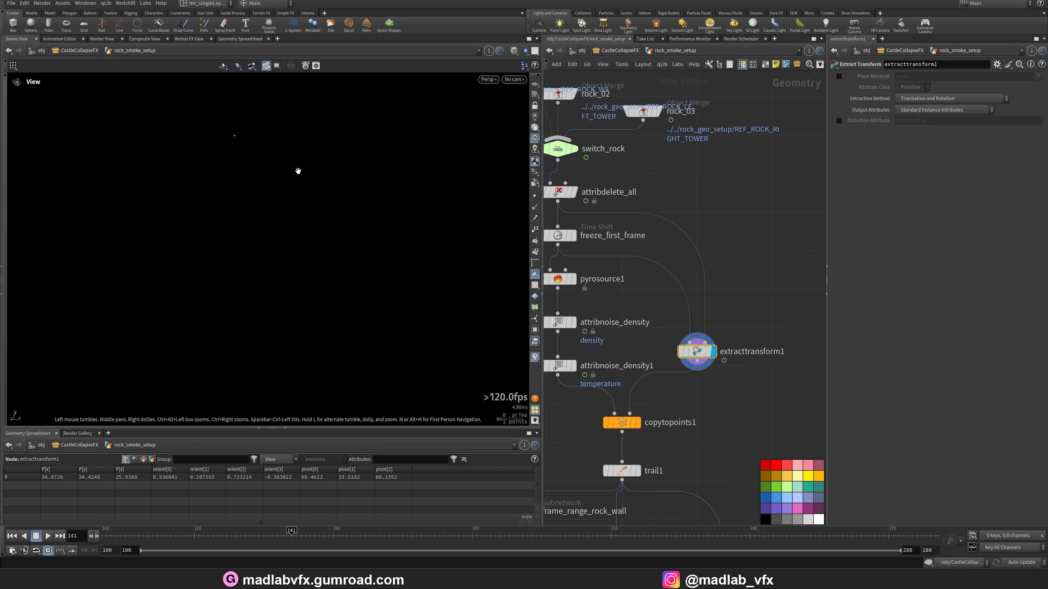
- Display copytopoints1, examine its source points up close, and scrub them to frame 163 through camera_render
left_click(637, 422)
left_click(620, 422)
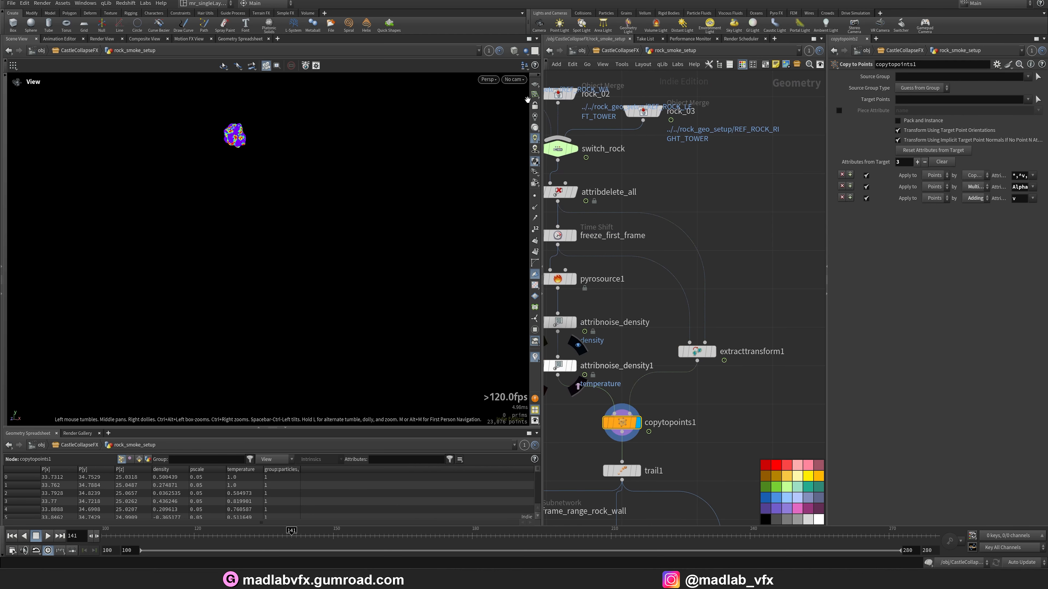
middle_click_drag(327, 317, 334, 322)
left_click_drag(370, 254, 377, 268)
key("space+g")
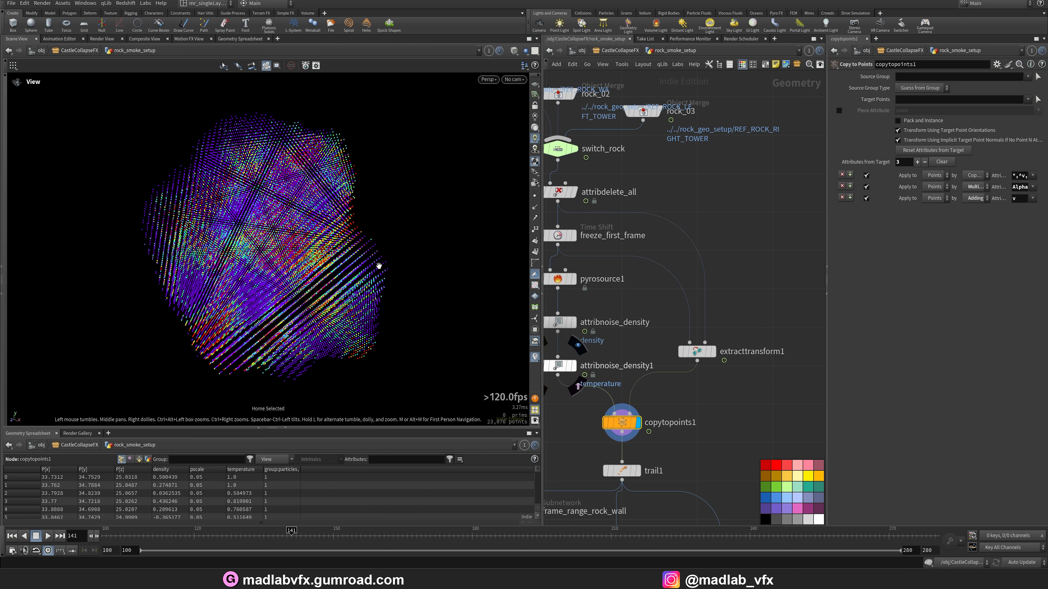
scroll(357, 263, "down", 4)
left_click(517, 80)
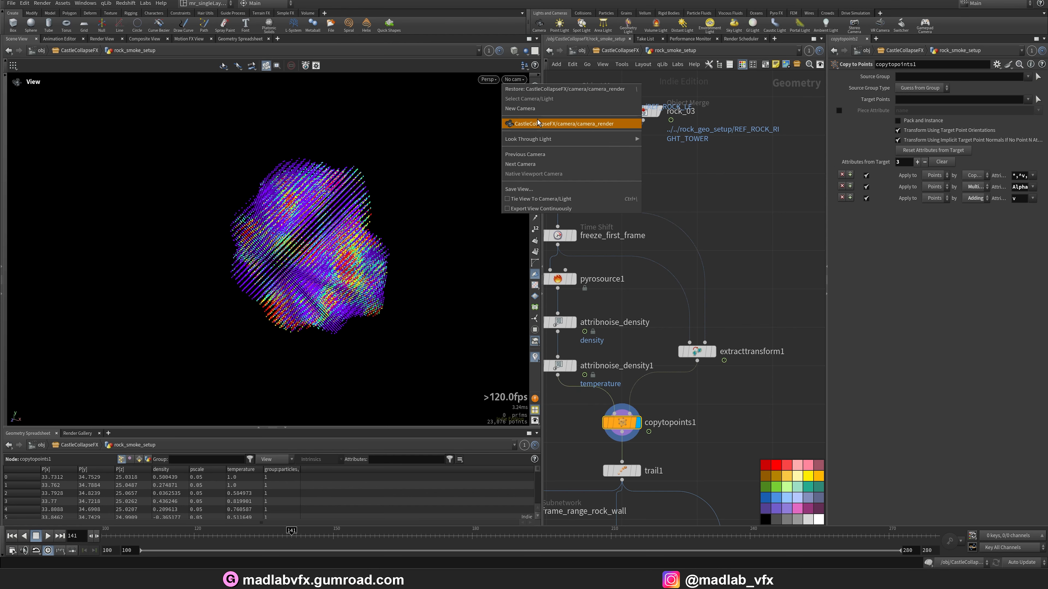
left_click(544, 123)
left_click_drag(266, 533, 397, 531)
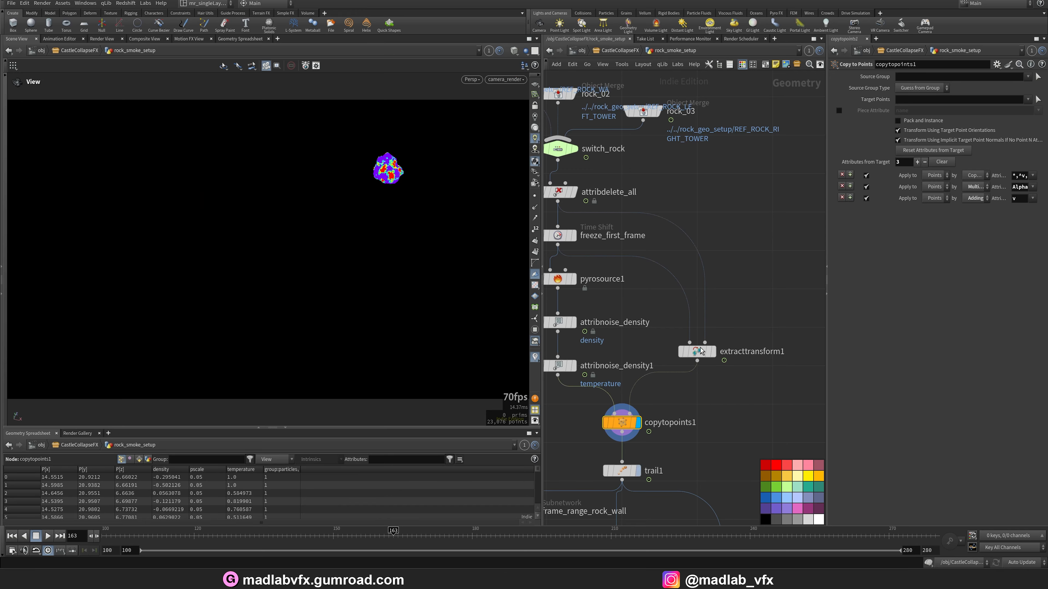
- Display trail1, frame its trailed source points and return to the camera_render view
middle_click_drag(636, 466, 649, 372)
left_click(652, 377)
left_click(642, 379)
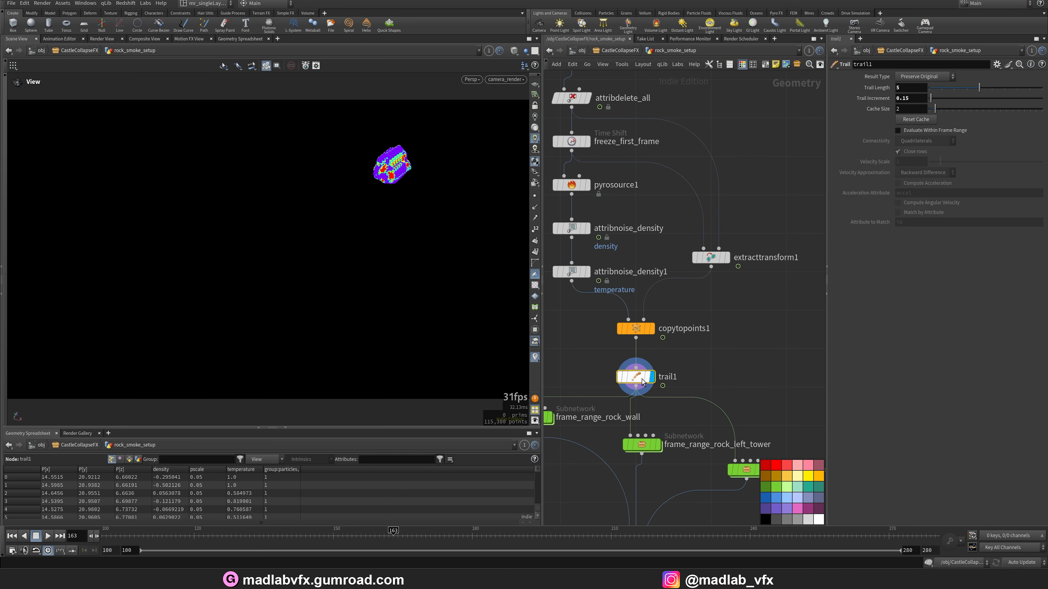
key("g")
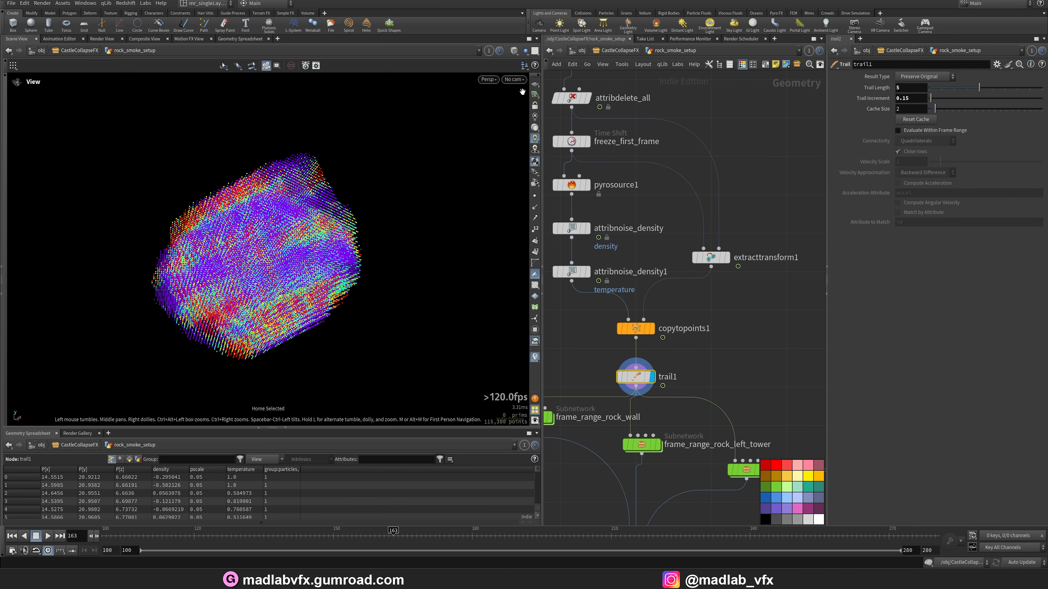
left_click(514, 79)
left_click(535, 124)
- Review the network from the rock inputs down to the frame range subnetworks and display frame_range_rock_right_tower with its settings
middle_click_drag(555, 446, 606, 400)
scroll(612, 267, "down", 2)
middle_click_drag(613, 267, 615, 484)
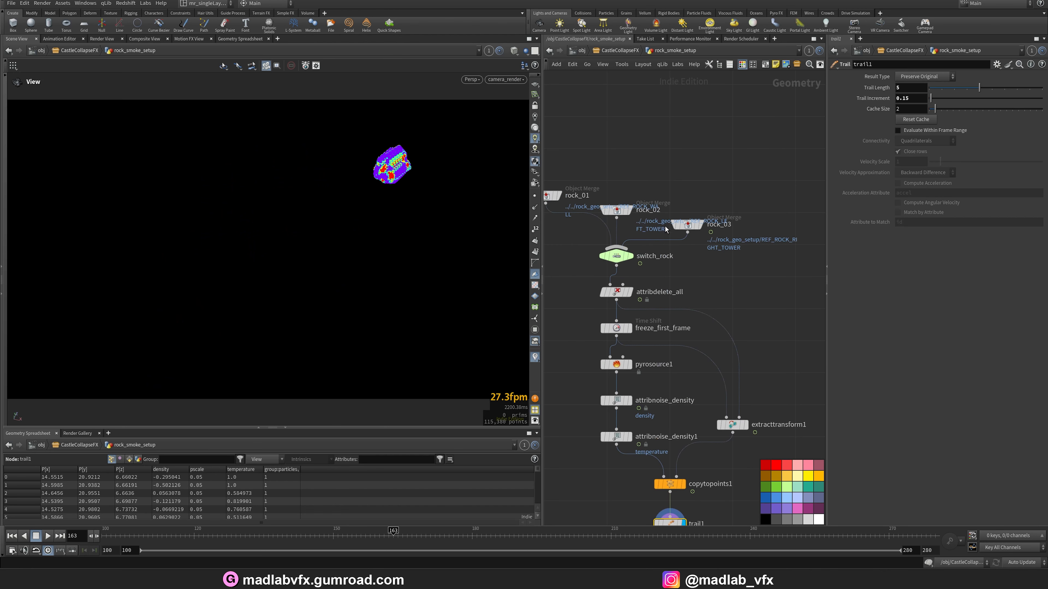
middle_click_drag(777, 458, 710, 229)
scroll(727, 394, "up", 2)
middle_click_drag(693, 401, 731, 391)
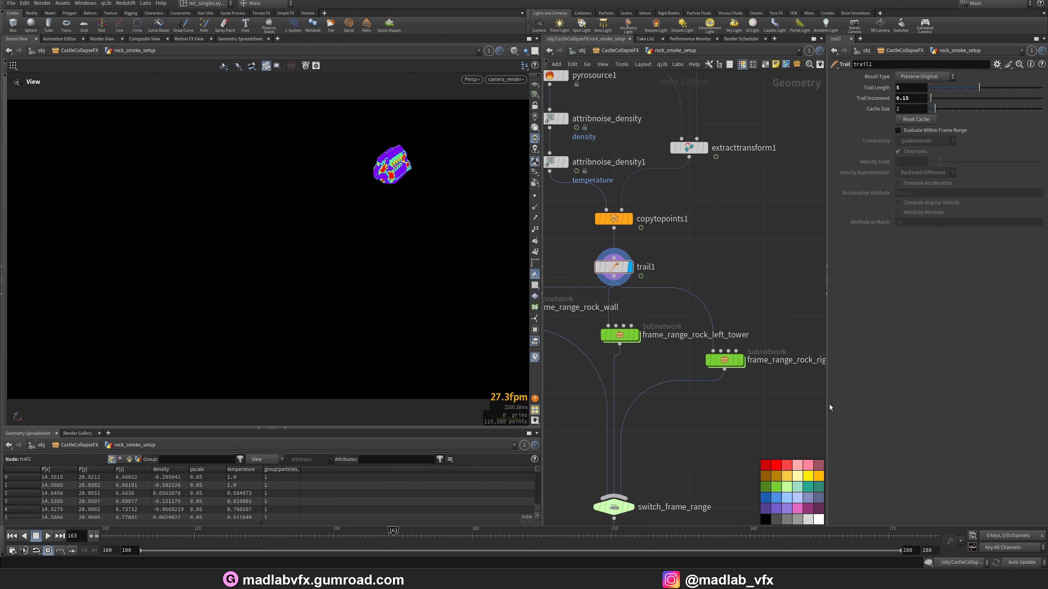
left_click_drag(826, 404, 861, 400)
left_click(742, 361)
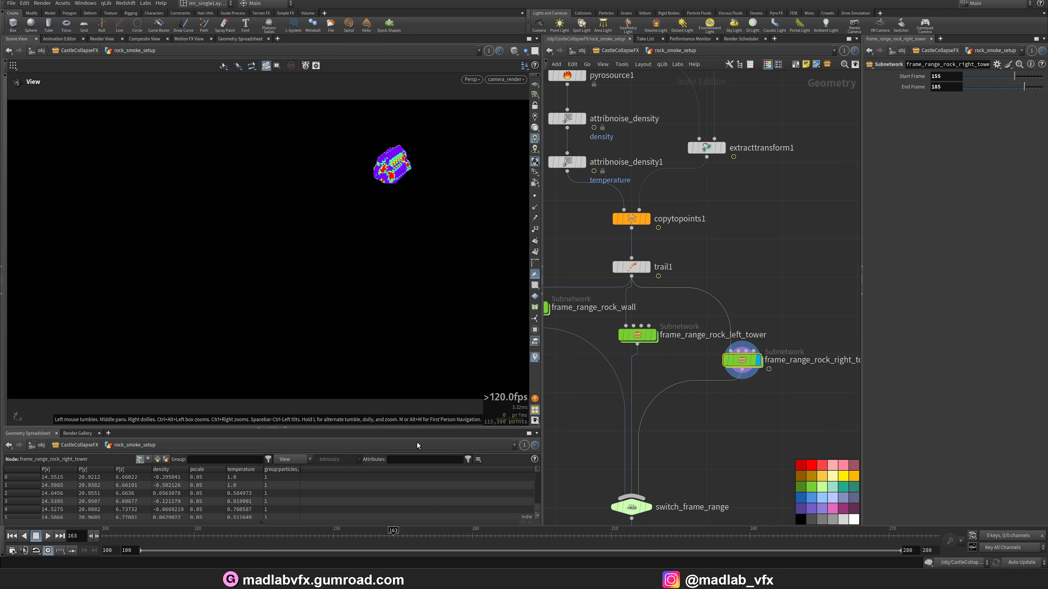
- Scrub around start frame 155 to compare it with the rock entering the shot, and leave the camera view
mouse_move(367, 536)
left_mouse_down()
mouse_move(350, 537)
mouse_move(360, 536)
left_mouse_up()
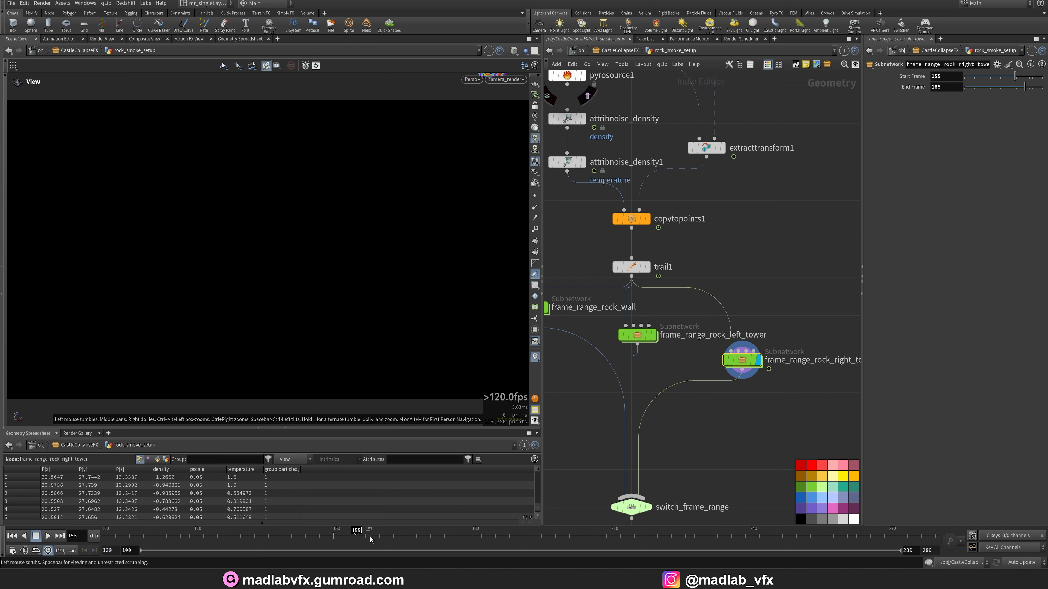
left_click_drag(359, 536, 364, 537)
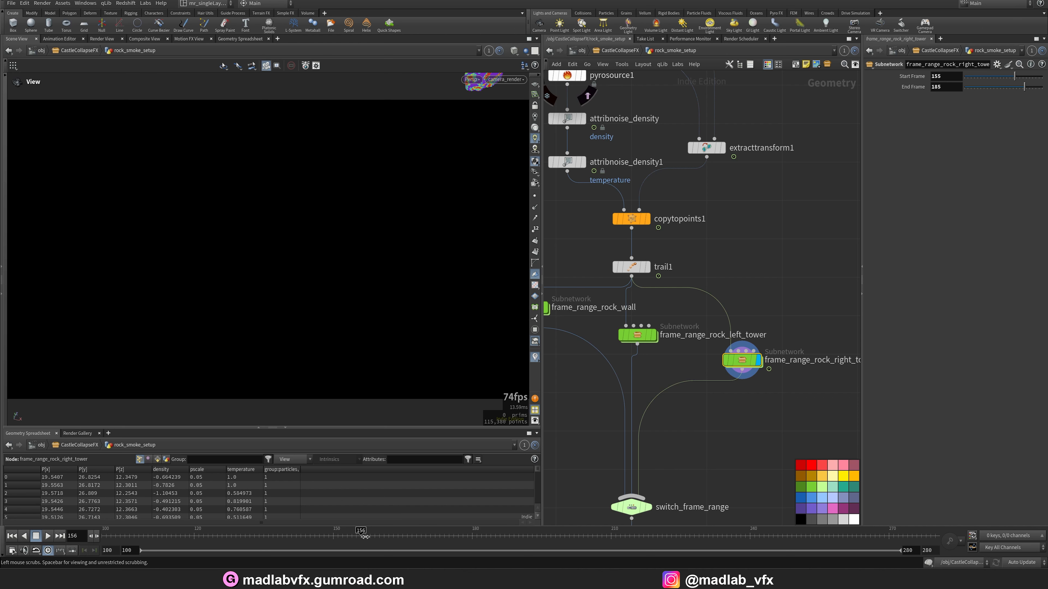
right_click(484, 228)
left_click(458, 297)
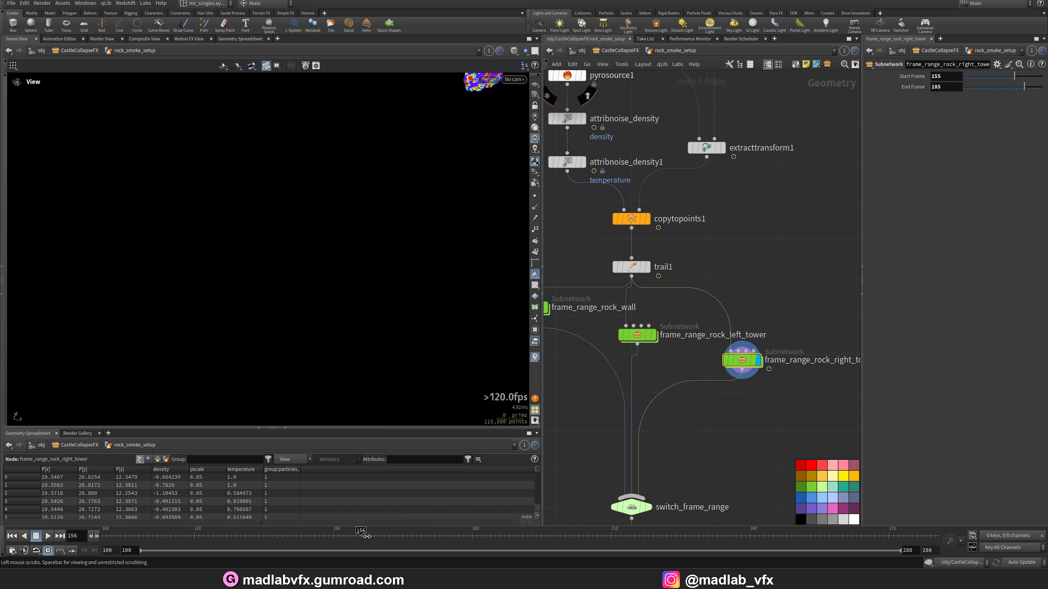
- Check the right tower rock's source points through camera_render, leave the camera, and scrub back to frame 154
left_click(513, 79)
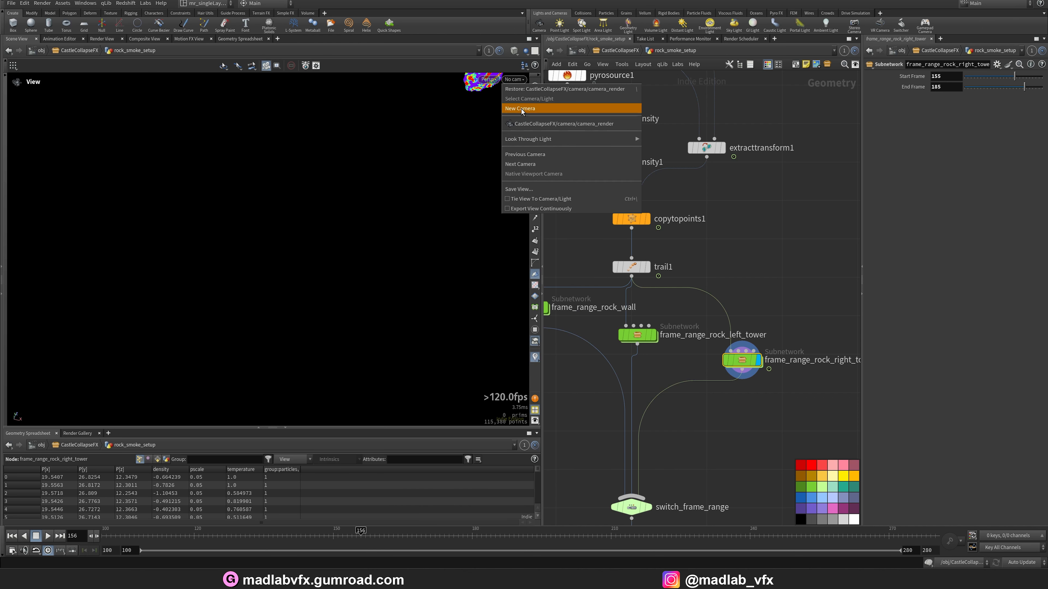
left_click(522, 124)
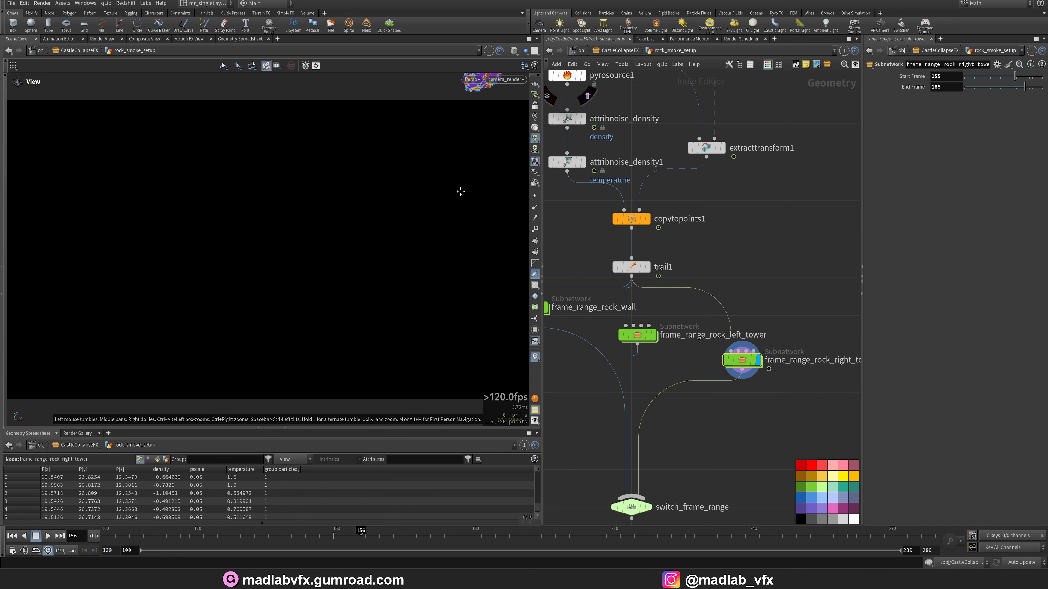
left_click_drag(461, 191, 423, 210)
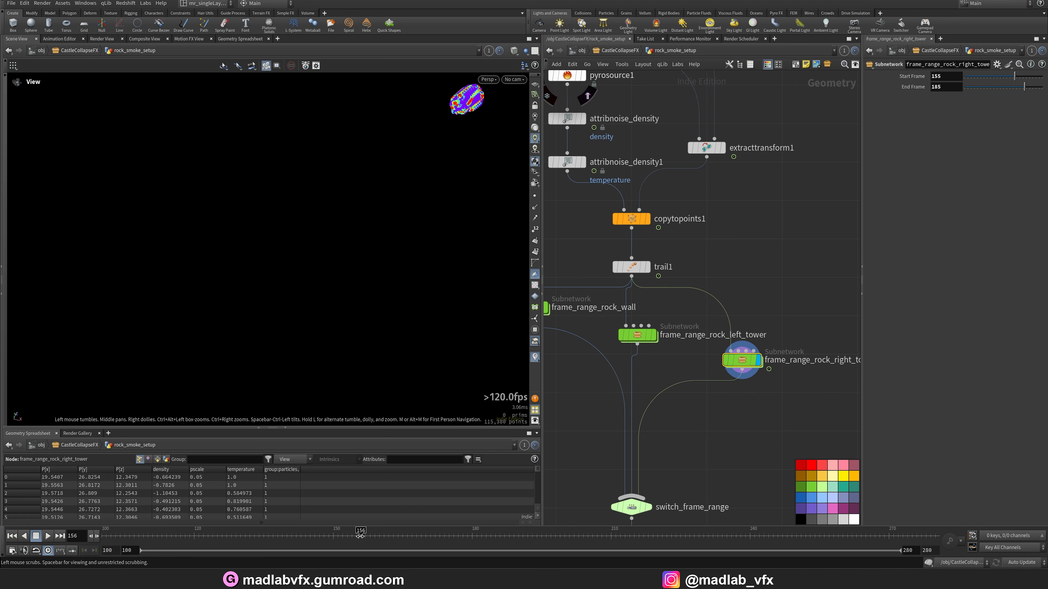
left_click_drag(360, 536, 351, 536)
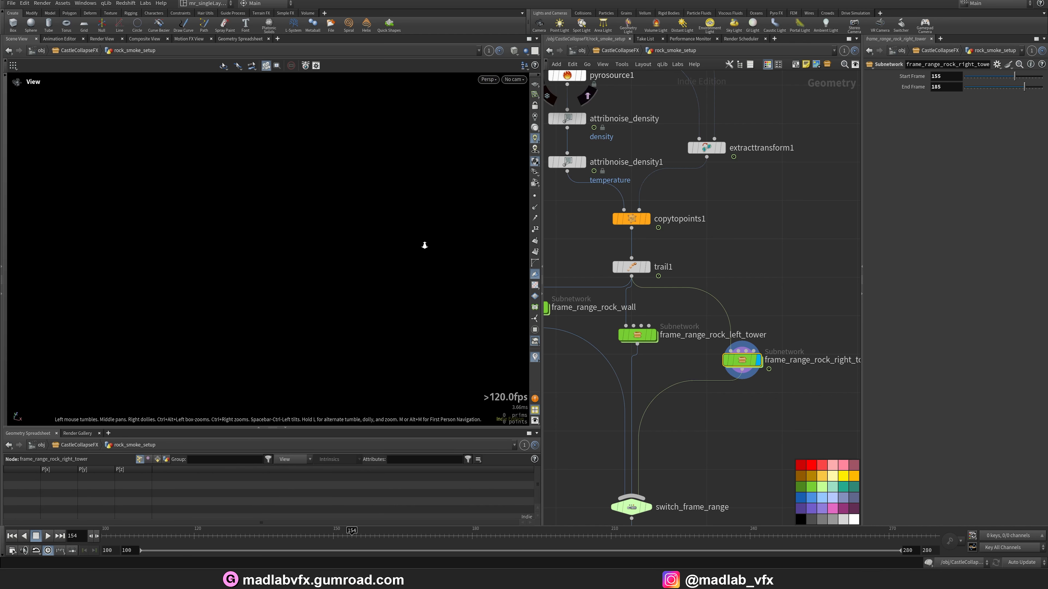
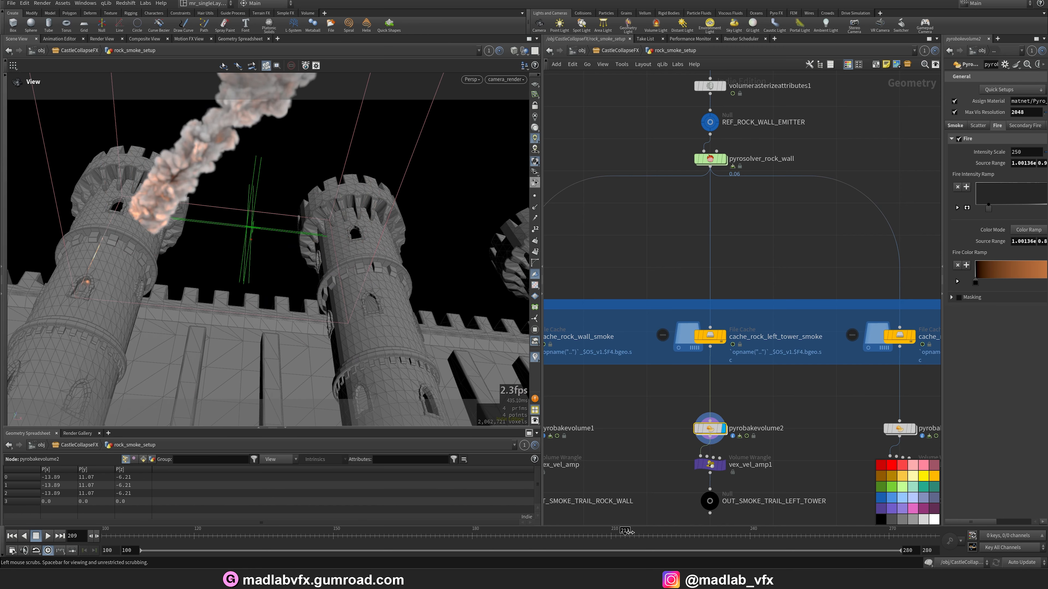
- Display pyrobakevolume3 and scrub the right tower rock's smoke to frame 192
middle_click_drag(936, 438, 827, 394)
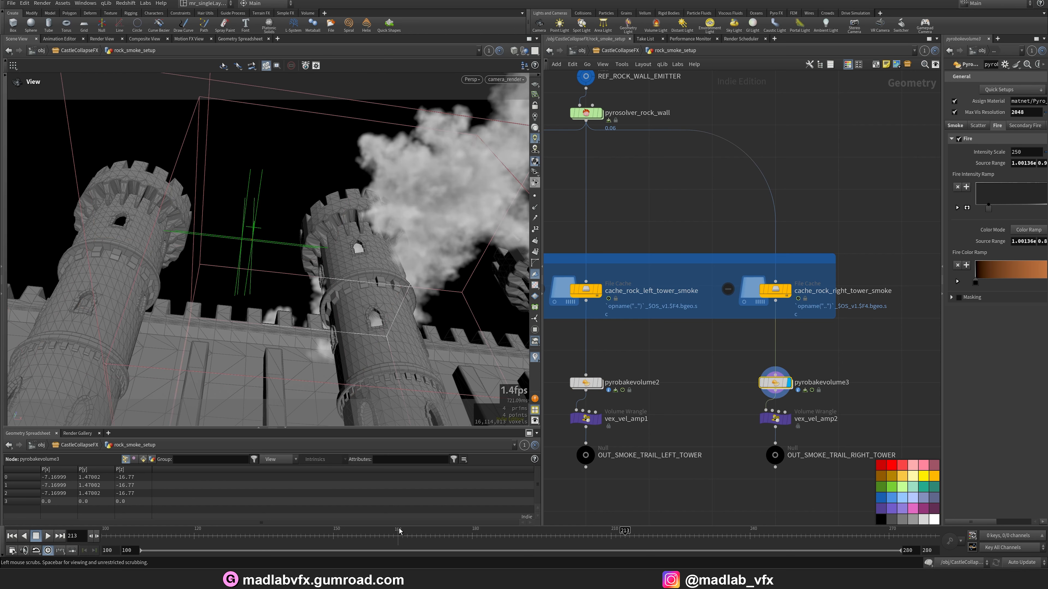
left_click_drag(239, 537, 529, 539)
- Display OUT_SMOKE_TRAIL_ROCK_WALL and scrub its smoke trail to frame 167
middle_click_drag(665, 435, 807, 410)
scroll(597, 452, "up", 3)
left_click(593, 416)
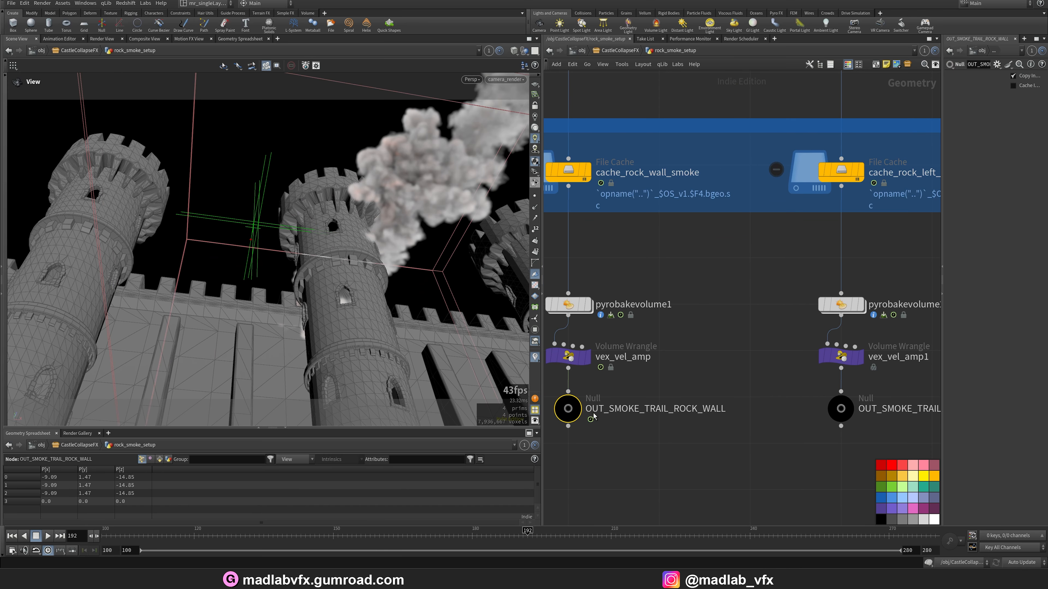
scroll(645, 441, "down", 3)
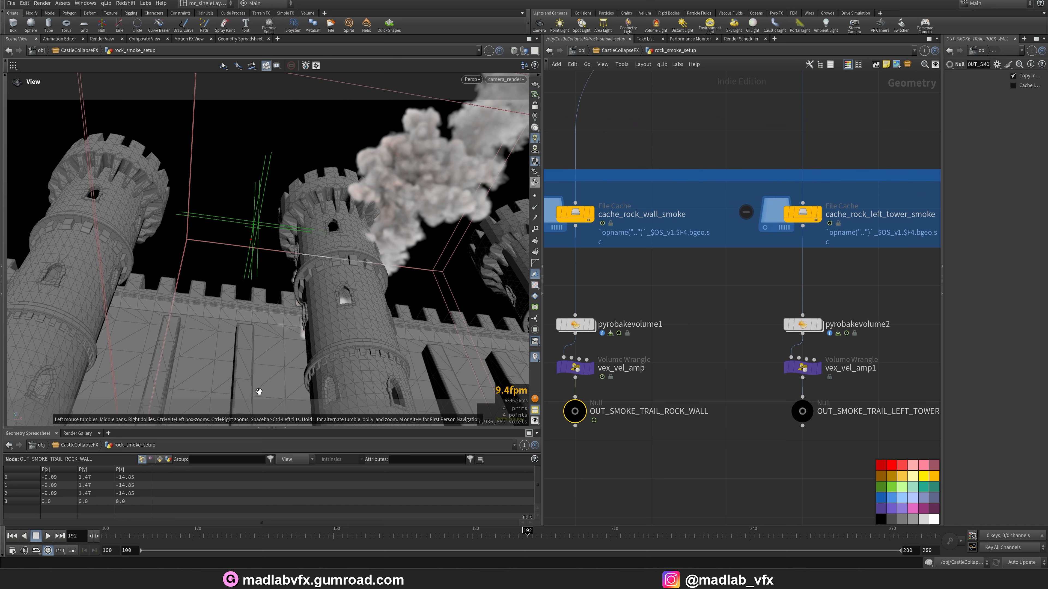
left_click(588, 406)
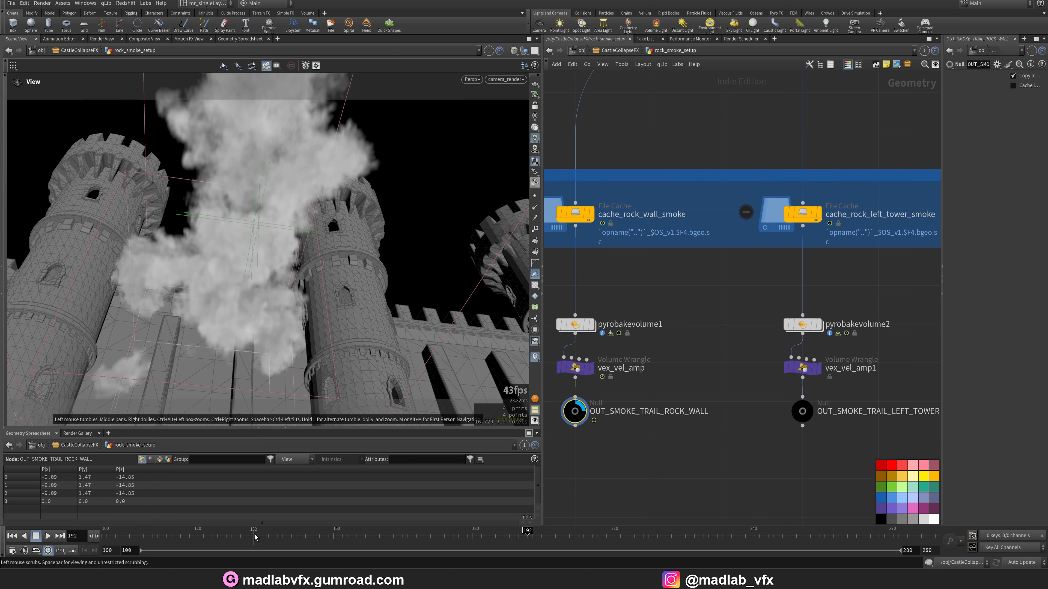
left_click_drag(255, 537, 412, 537)
- Display OUT_SMOKE_TRAIL_LEFT_TOWER and scrub its smoke trail to frame 204
middle_click_drag(804, 428, 693, 434)
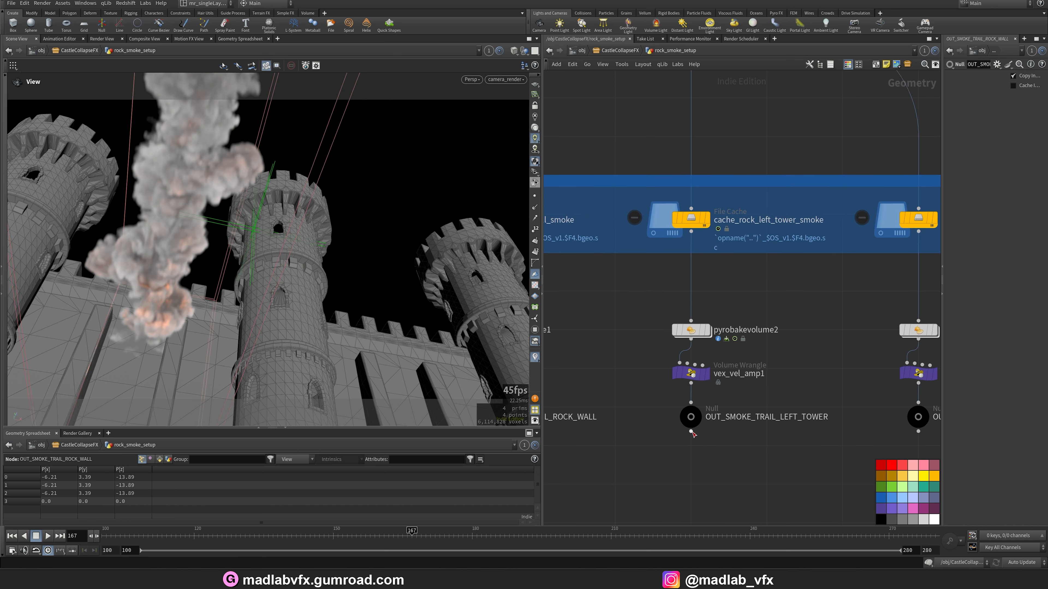
left_click(706, 417)
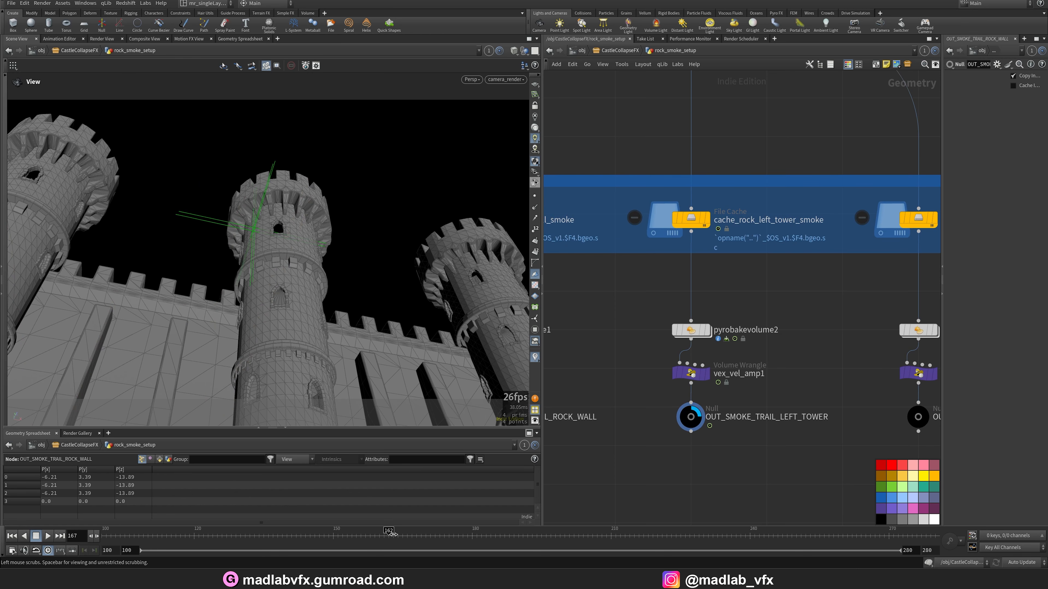
left_click_drag(392, 534, 583, 542)
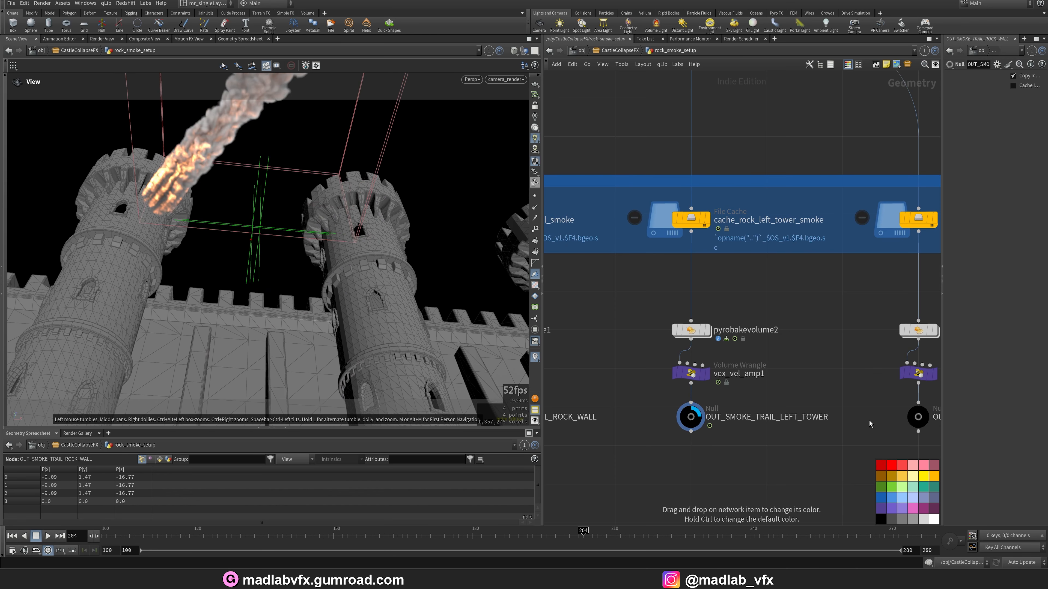
- Display OUT_SMOKE_TRAIL_RIGHT_TOWER, scrub its smoke trail to frame 170, and review the three smoke outputs together
scroll(793, 466, "down", 2)
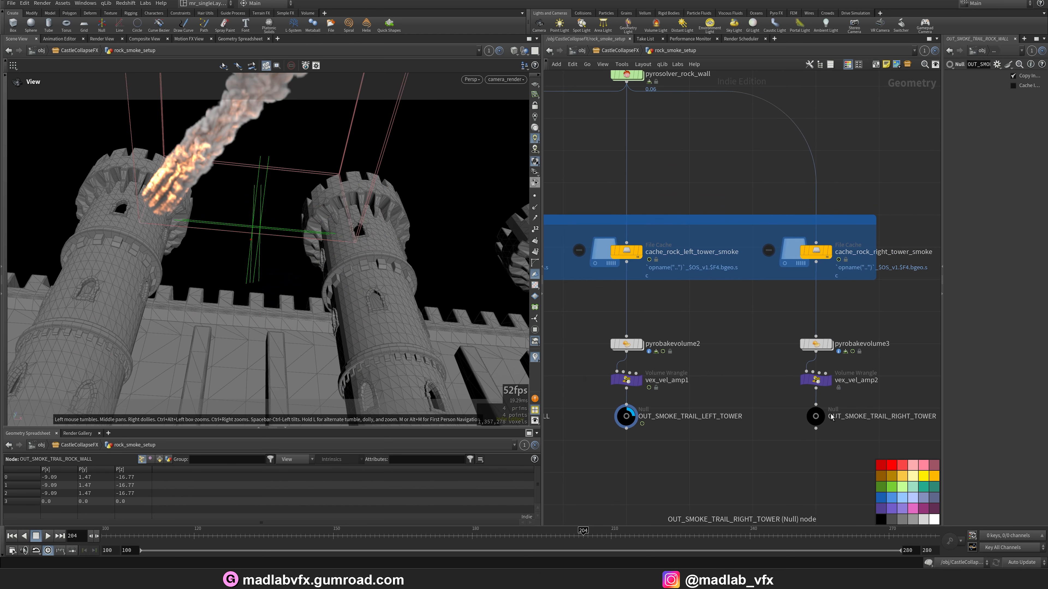
left_click(823, 417)
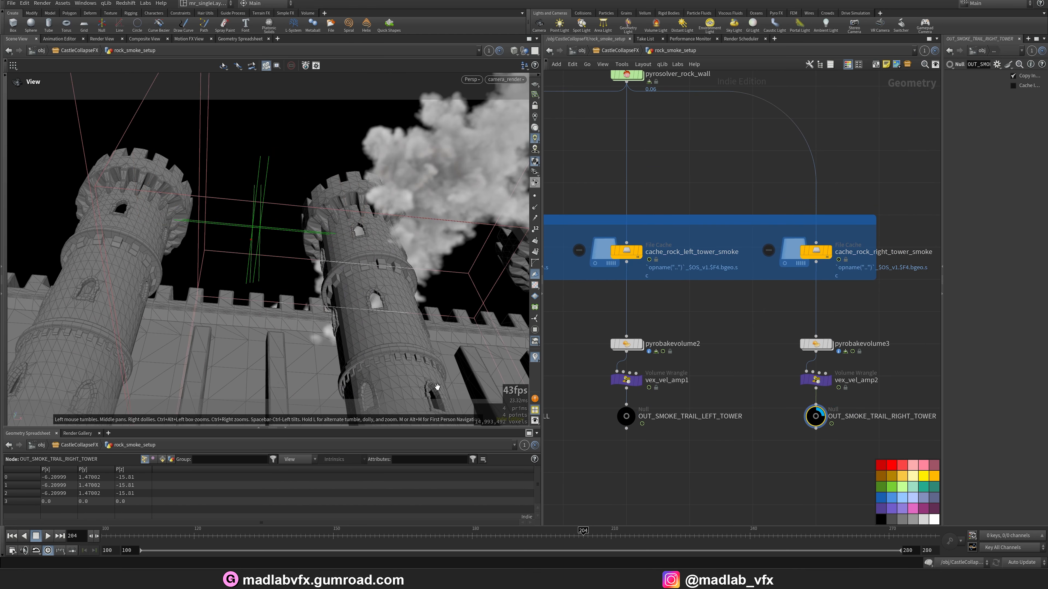
left_click_drag(400, 540, 428, 545)
scroll(846, 456, "down", 2)
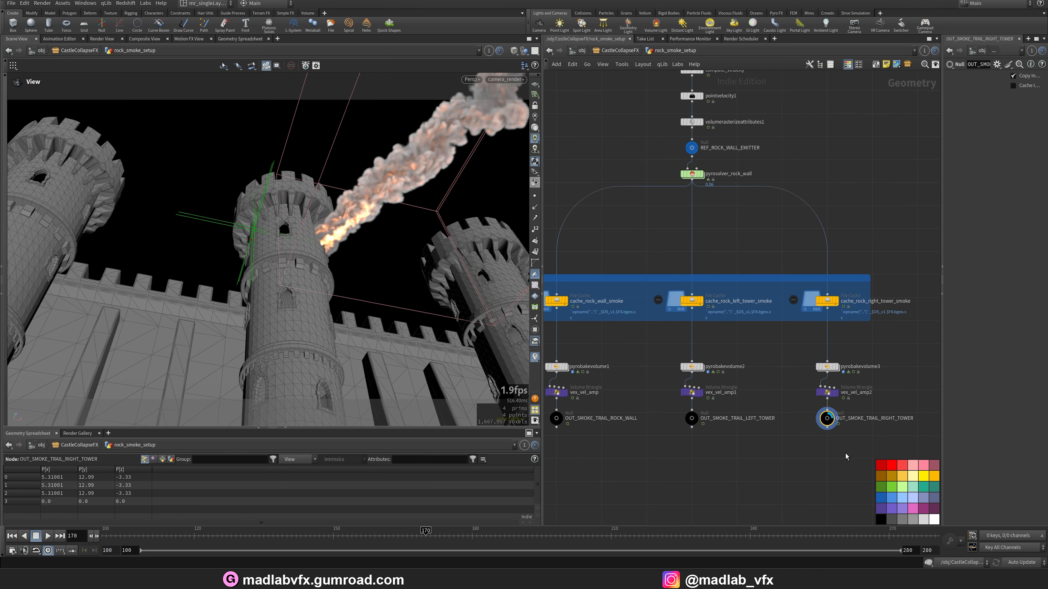
left_click_drag(597, 412, 544, 415)
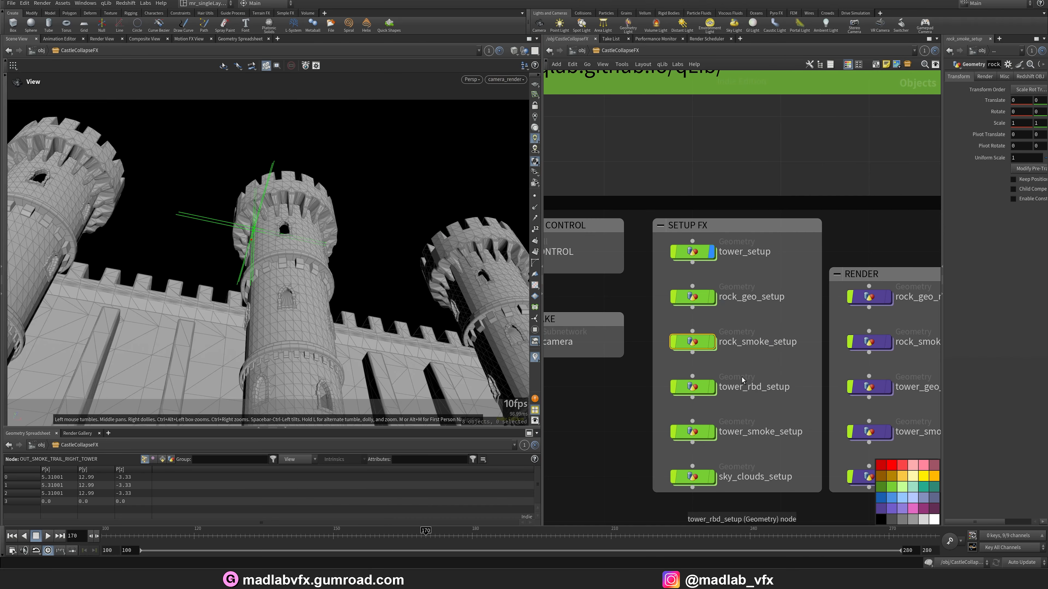
- Open the tower_rbd_setup network and hide the other objects in the viewport
middle_click_drag(742, 377, 721, 352)
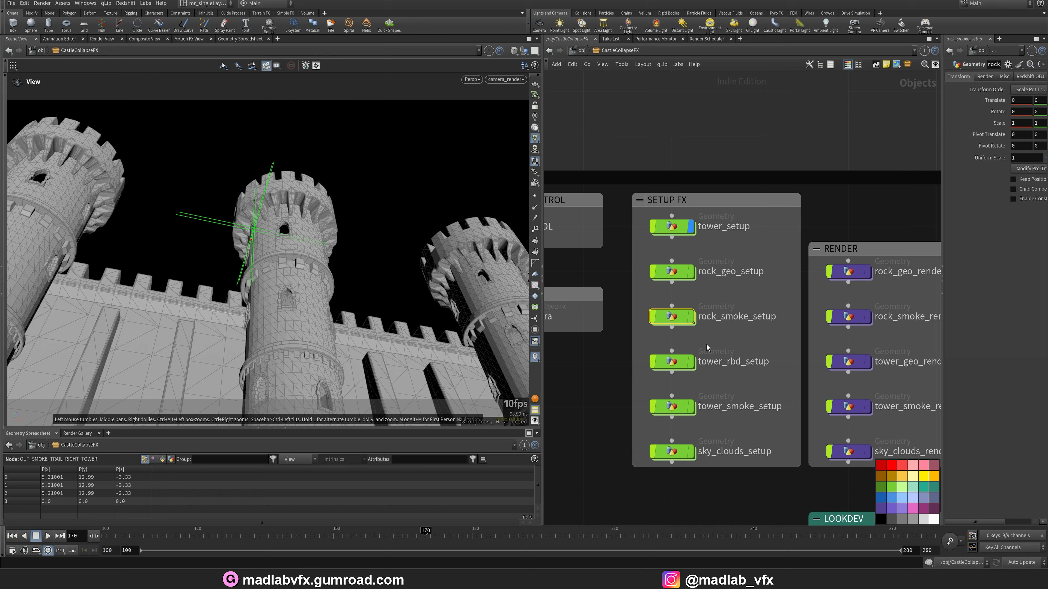
double_click(678, 361)
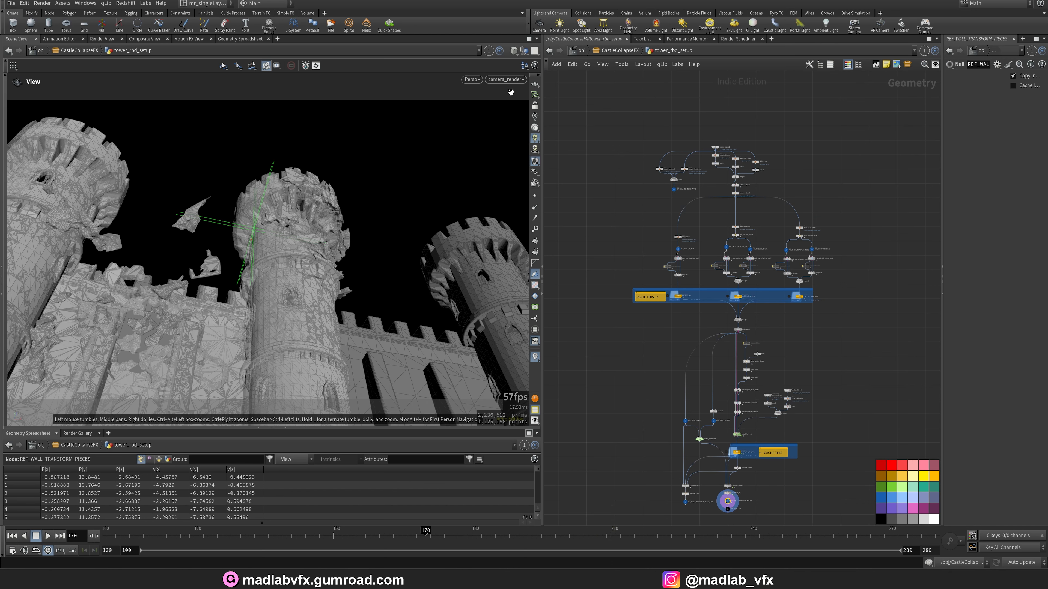
left_click(553, 81)
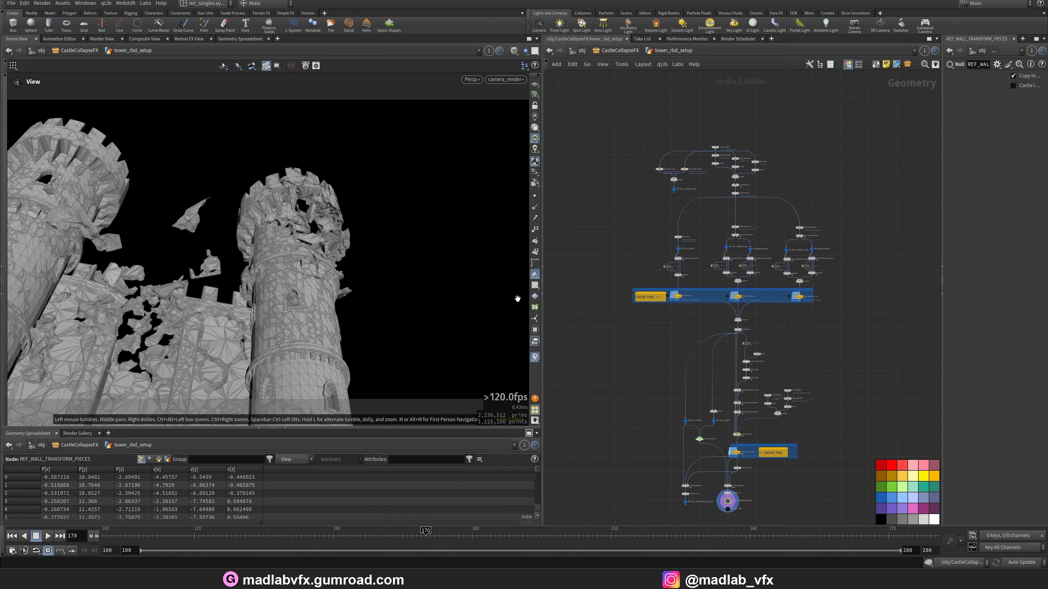
- Compare the low-resolution REF_WALL_TRANSFORM_PIECES_LOW with REF_WALL_TRANSFORM_PIECES at the network's end, leaving the low version displayed
scroll(779, 375, "up", 5)
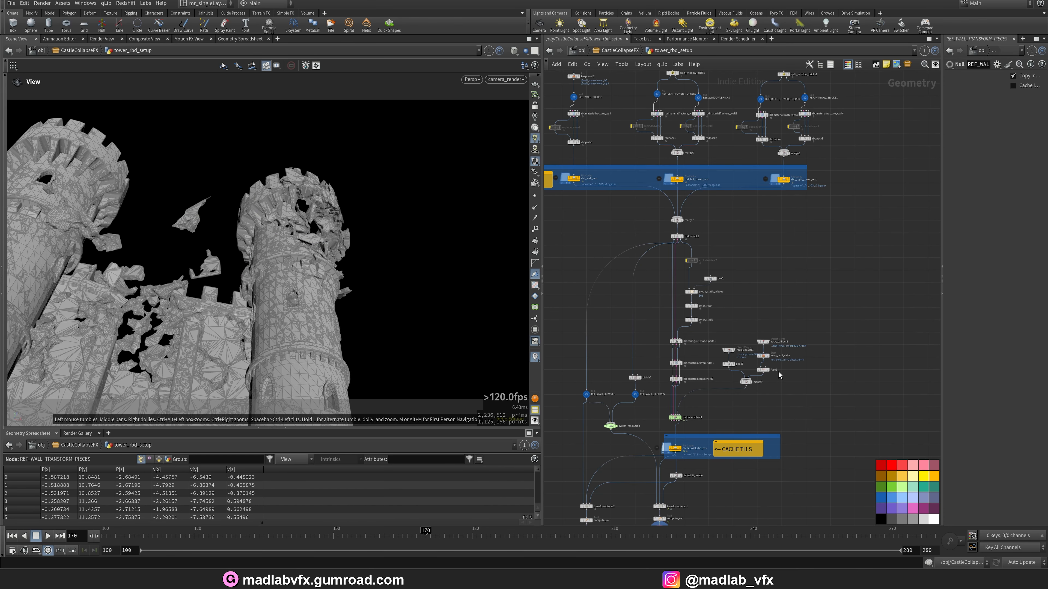
middle_click_drag(778, 375, 810, 161)
scroll(665, 367, "up", 5)
scroll(732, 301, "up", 3)
middle_click_drag(609, 286, 717, 317)
scroll(662, 336, "down", 2)
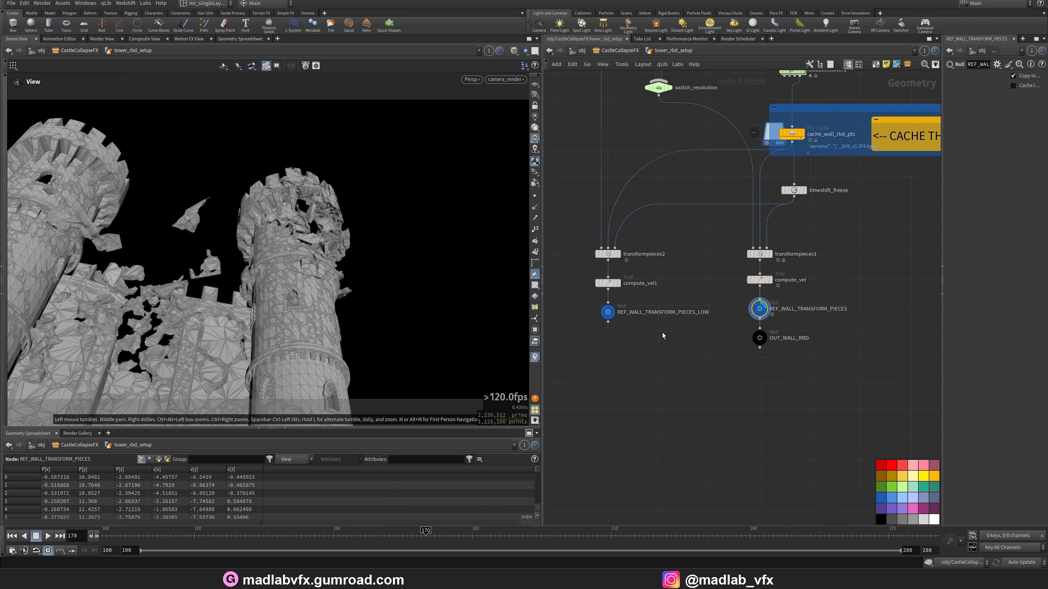
left_click(609, 313)
scroll(800, 330, "up", 3)
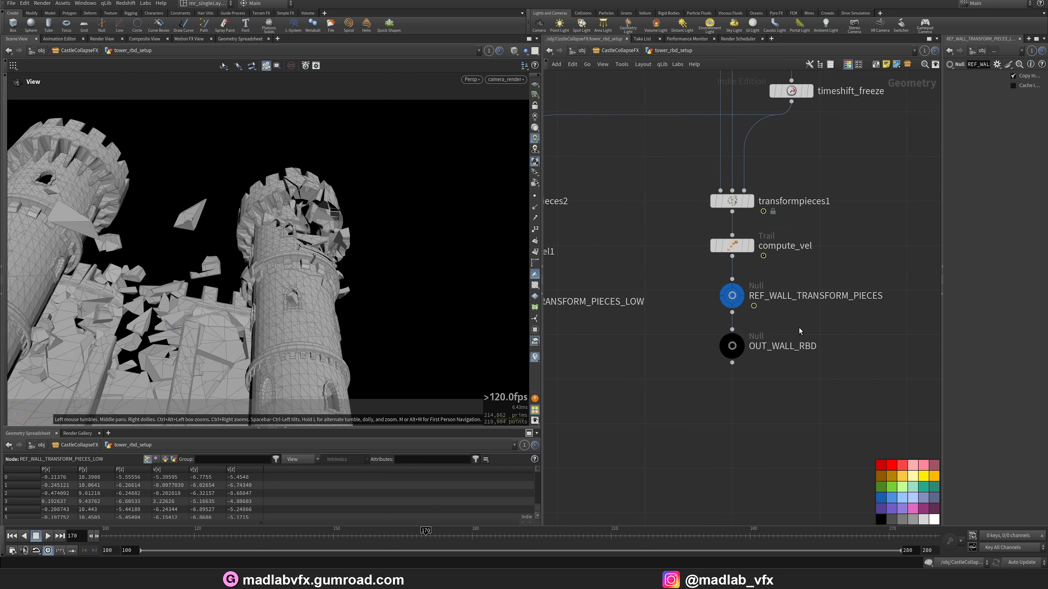
left_click(740, 291)
middle_click_drag(594, 302, 760, 303)
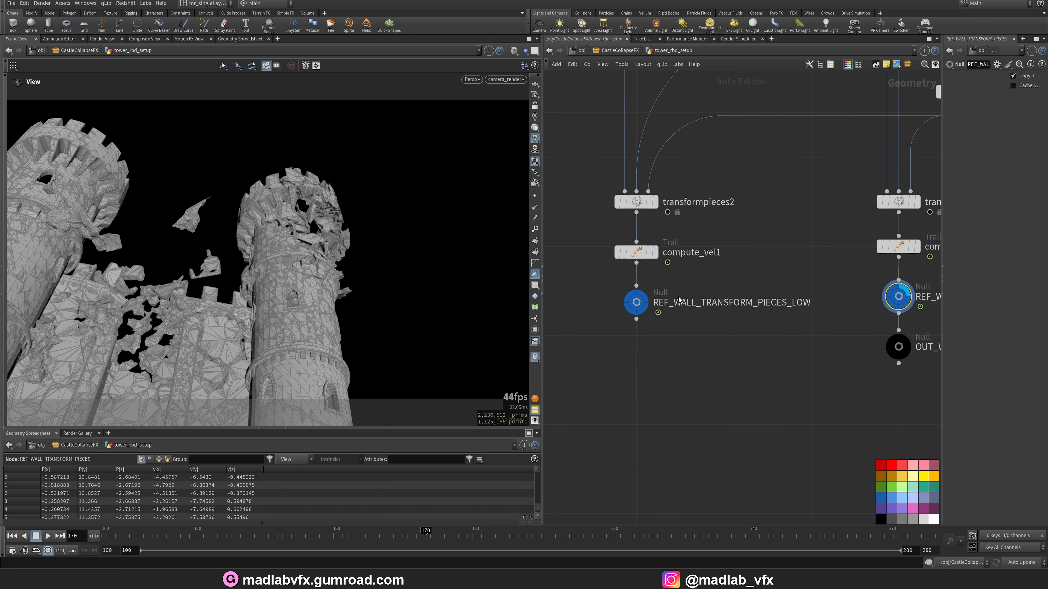
left_click(645, 296)
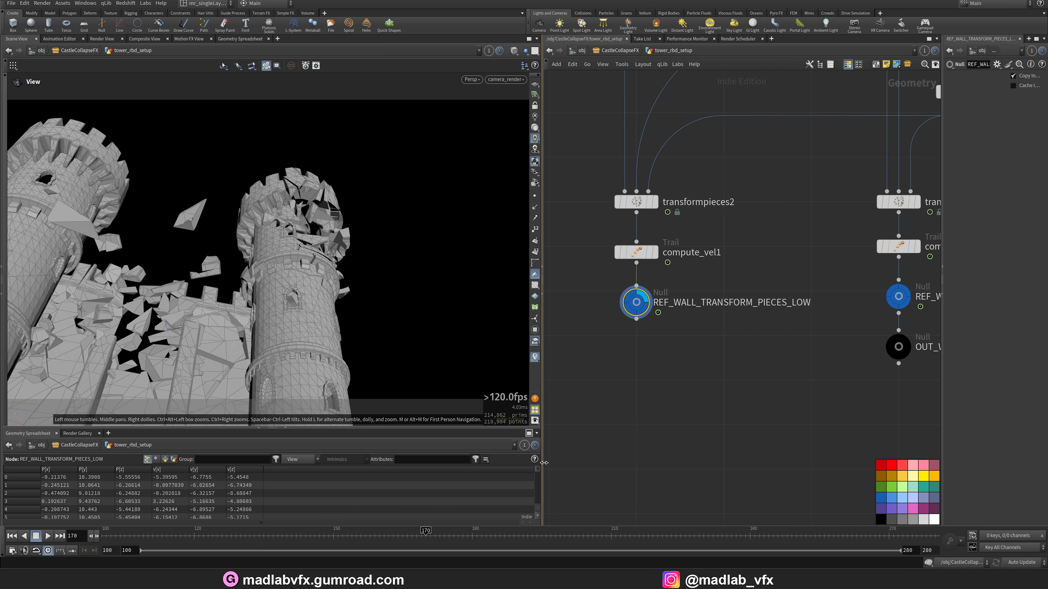
- Widen the viewport pane and scrub the low-resolution wall and tower collapse through the timeline
left_click_drag(544, 462, 640, 463)
left_click_drag(110, 540, 537, 525)
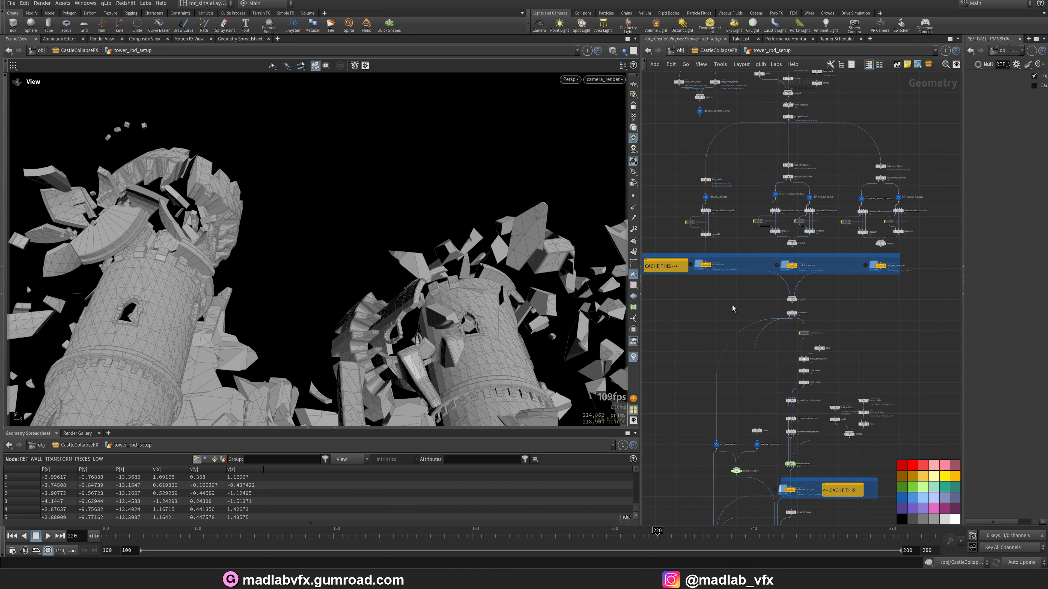
- Display object_merge1 at the start of the RBD network and frame the whole castle outside the camera view
middle_click_drag(732, 308, 731, 366)
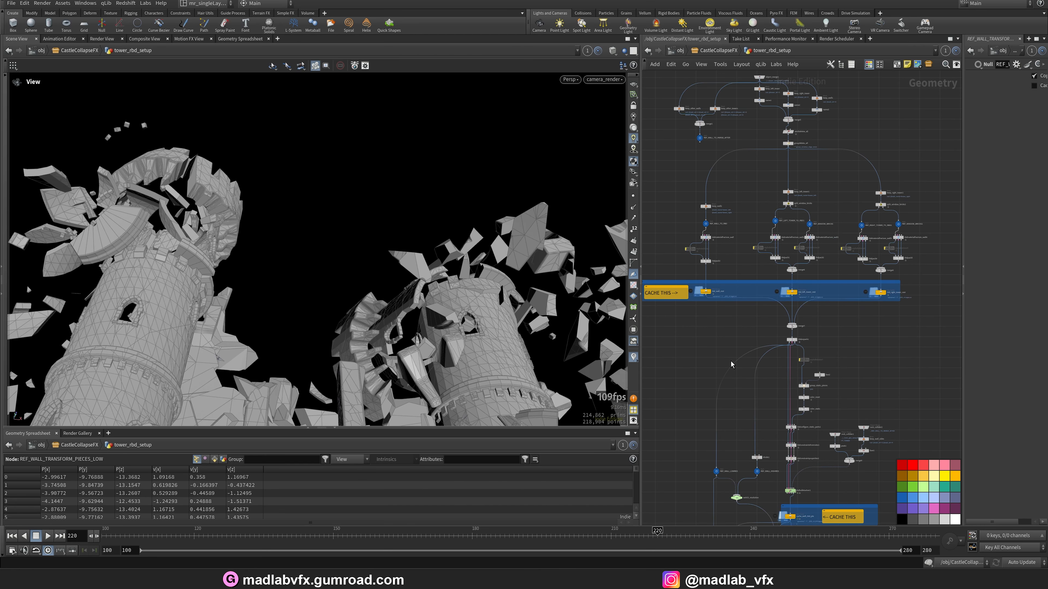
middle_click_drag(719, 173, 738, 268)
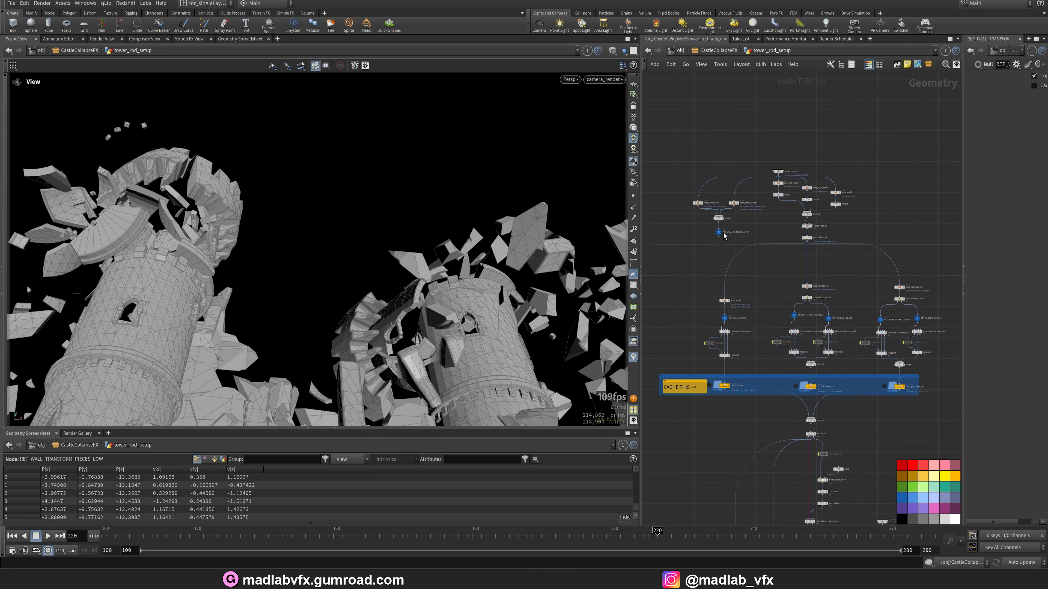
scroll(739, 213, "up", 5)
middle_click_drag(838, 138, 789, 204)
scroll(790, 205, "up", 4)
left_click(790, 148)
left_click(790, 148)
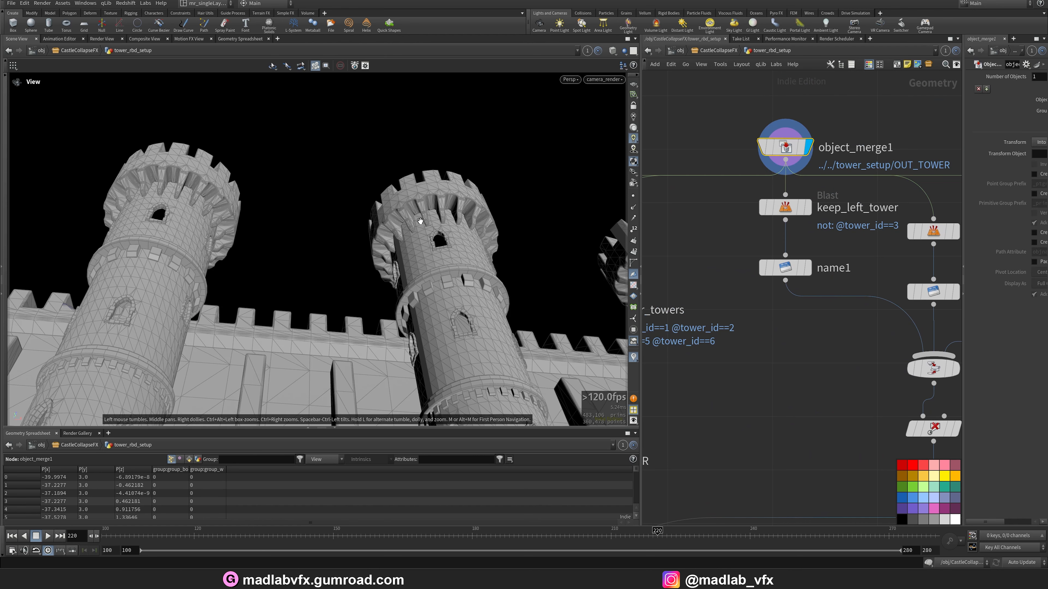
key("g")
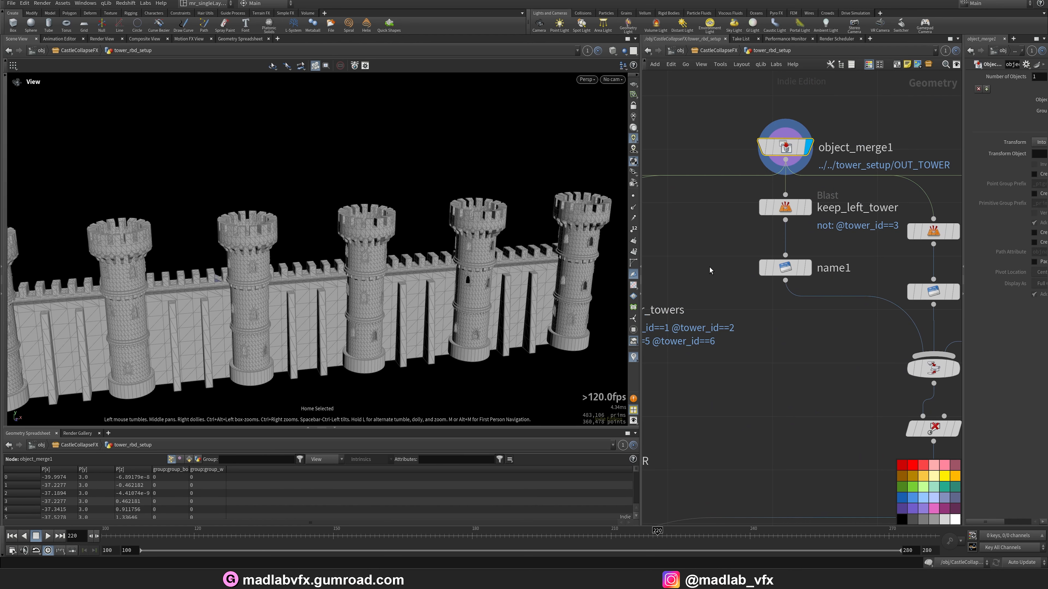
- Examine the Blast branches below object_merge1 that separate the collapsing towers and wall from the remaining ones
scroll(710, 267, "down", 4)
middle_click_drag(727, 365, 780, 341)
scroll(753, 313, "up", 3)
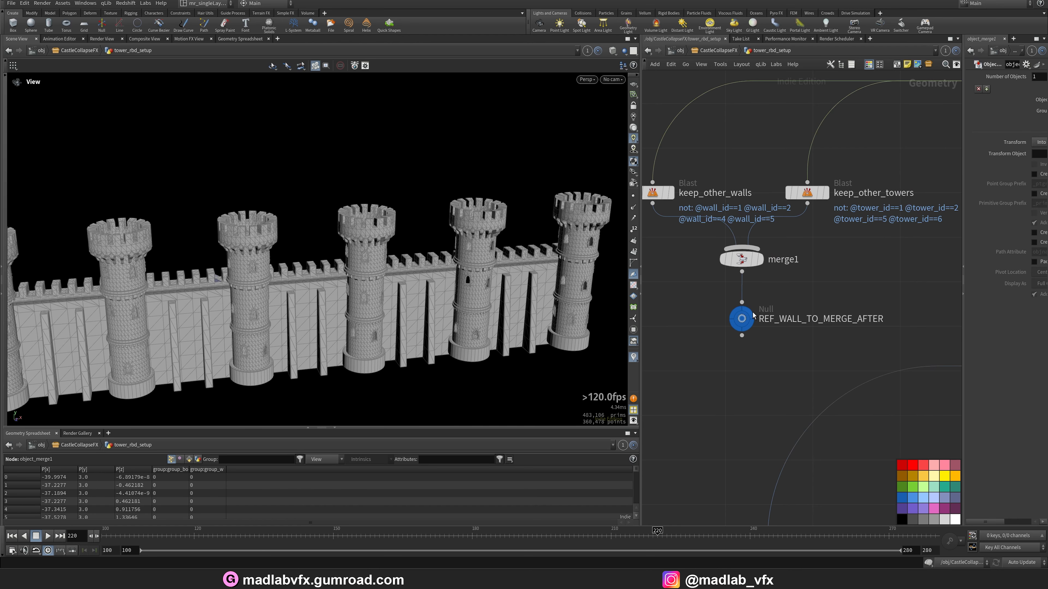
scroll(753, 312, "down", 3)
middle_click_drag(809, 301, 631, 333)
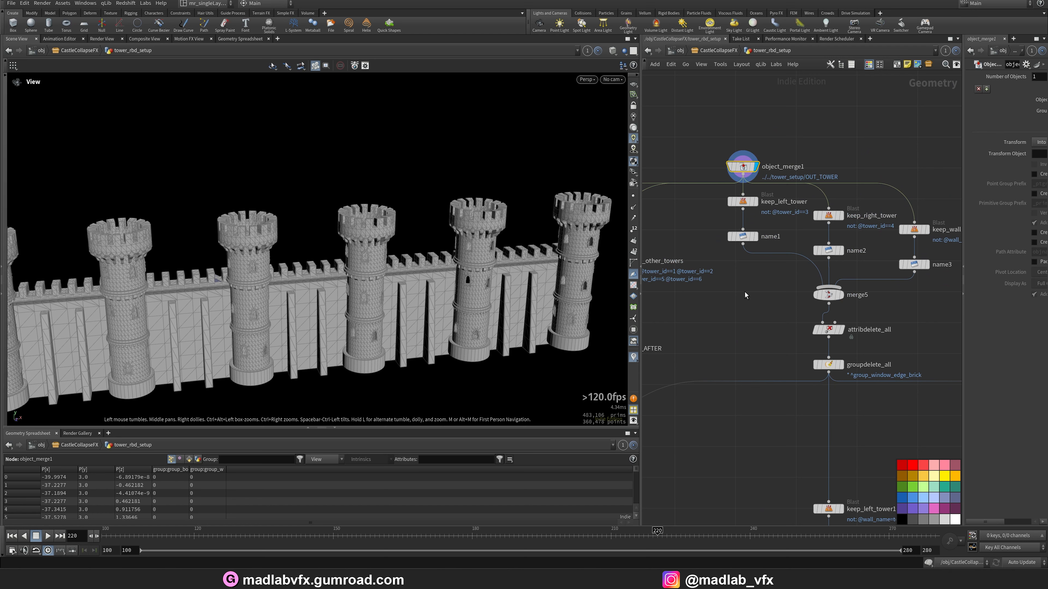
middle_click_drag(752, 292, 720, 279)
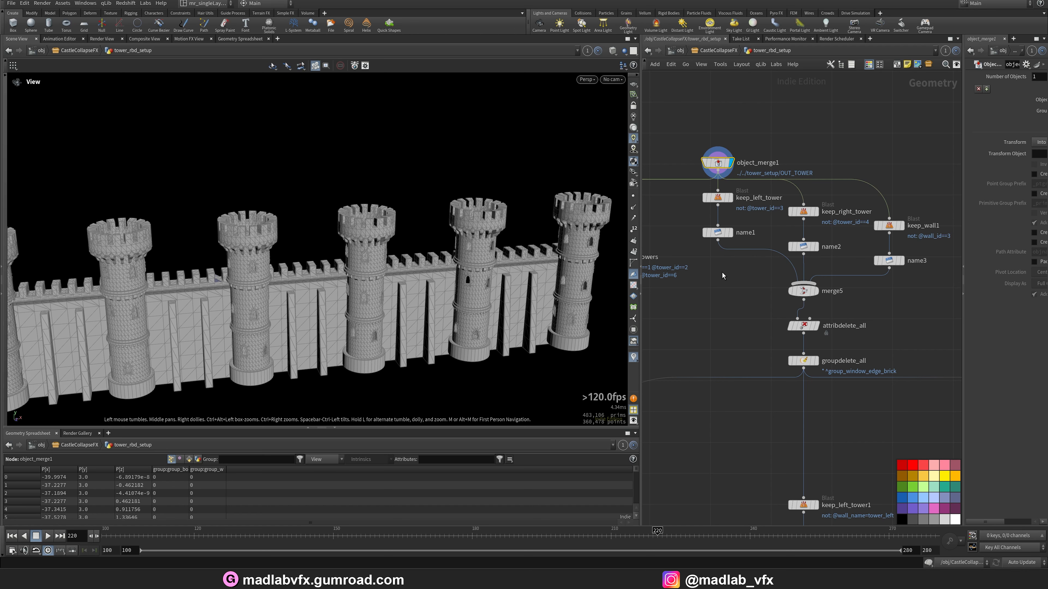
- Display REF_WALL_TO_MERGE_AFTER, frame its walls and towers, and review the keep_other_walls and keep_other_towers inputs
middle_click_drag(698, 278, 869, 269)
scroll(730, 338, "up", 2)
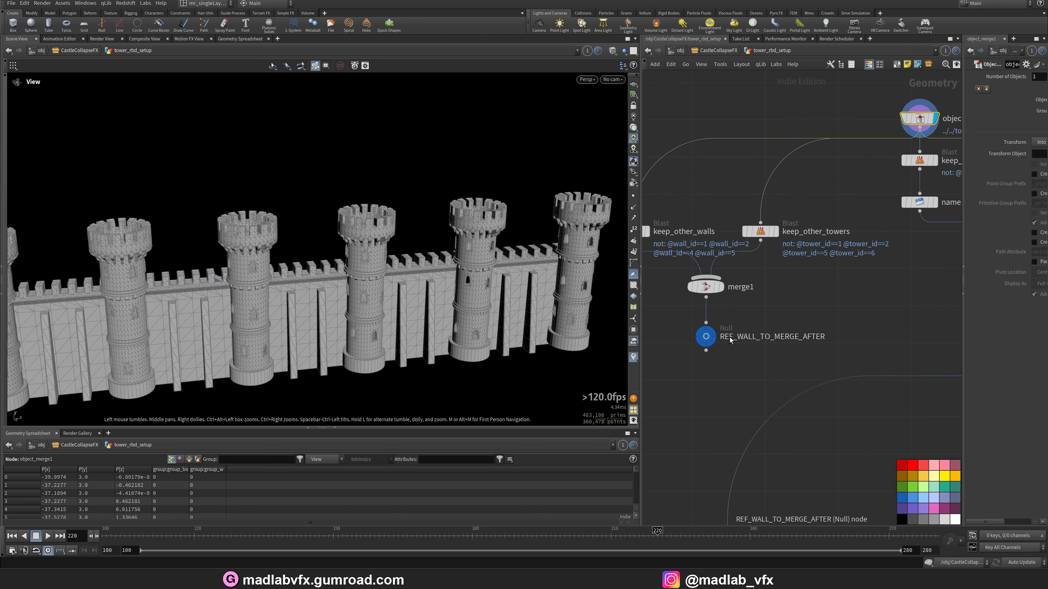
mouse_move(706, 335)
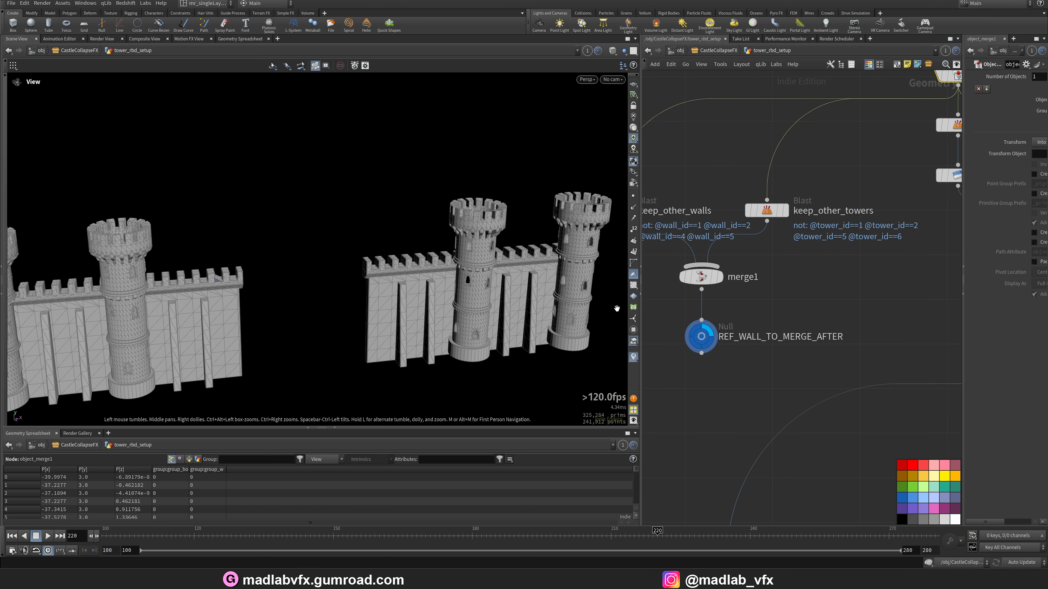
scroll(425, 254, "down", 3)
middle_click_drag(425, 255, 451, 240)
middle_click_drag(784, 289, 863, 318)
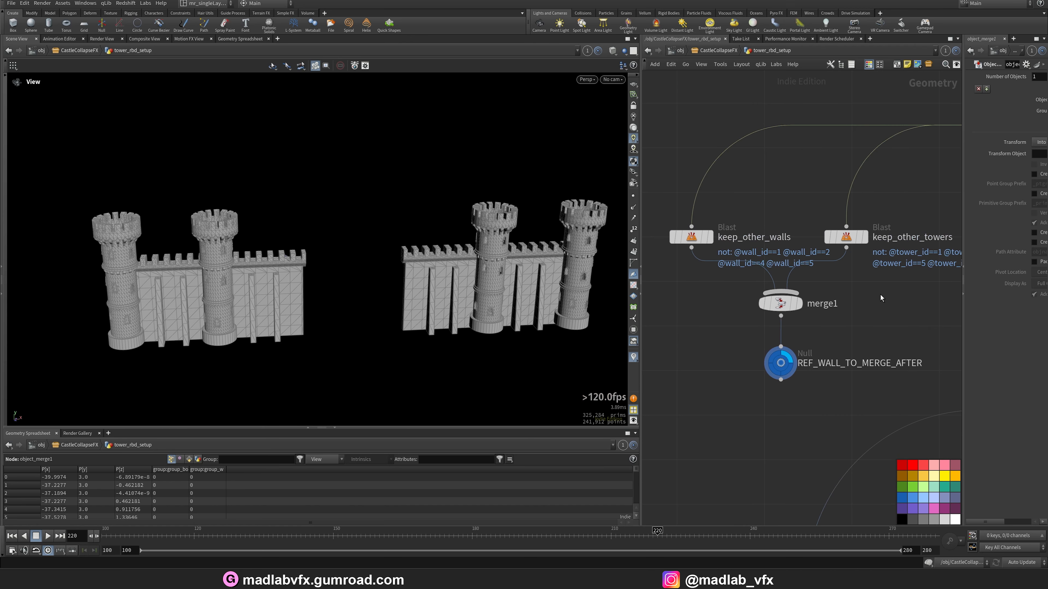
- Display keep_other_walls, keep_other_towers and merge1 in turn to review the castle parts that stay standing
left_click(711, 236)
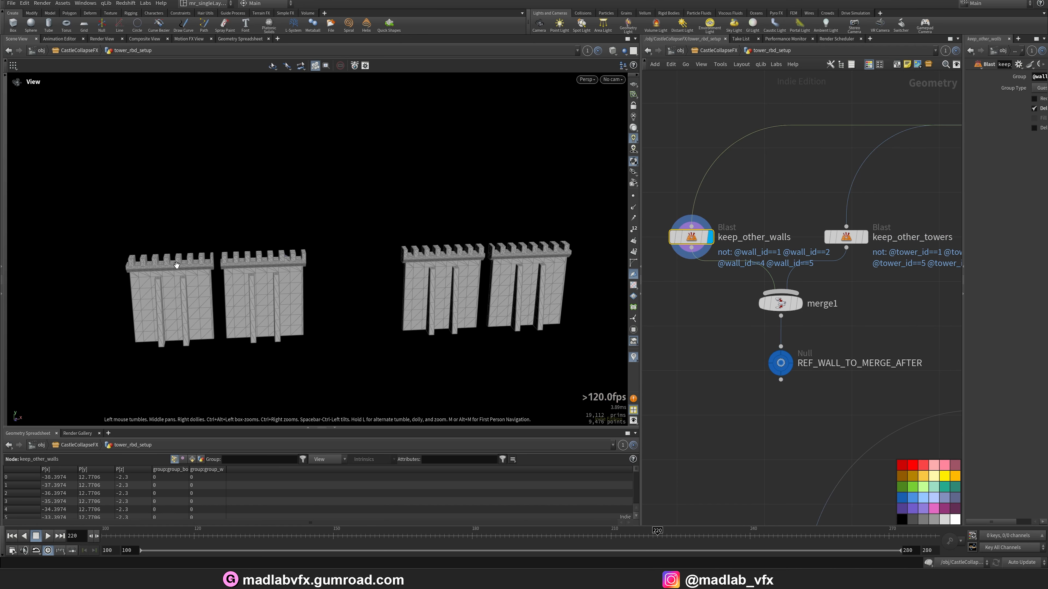
middle_click_drag(810, 256, 745, 258)
left_click(801, 238)
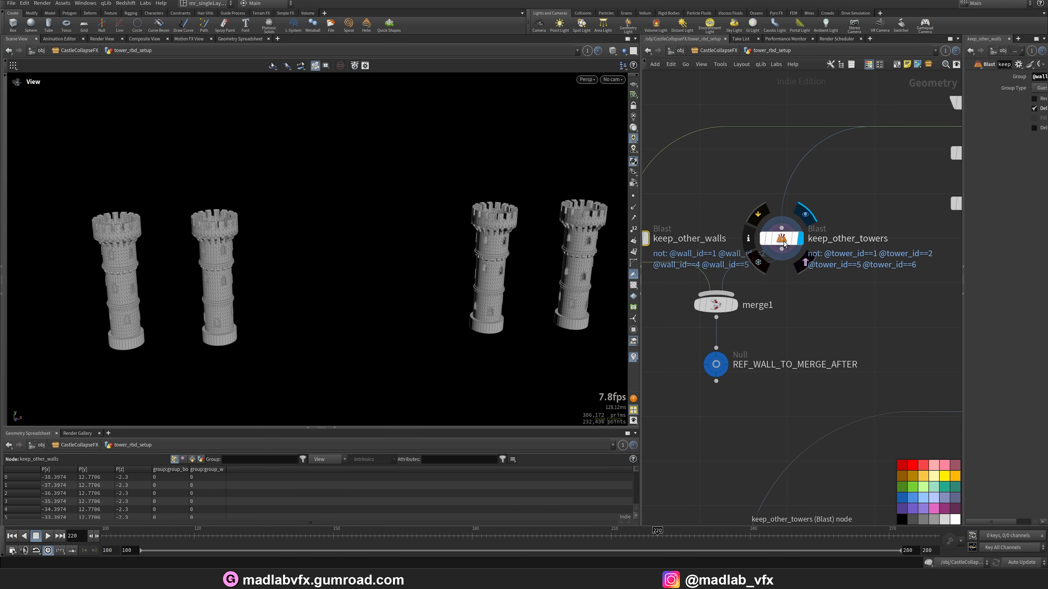
left_click(733, 304)
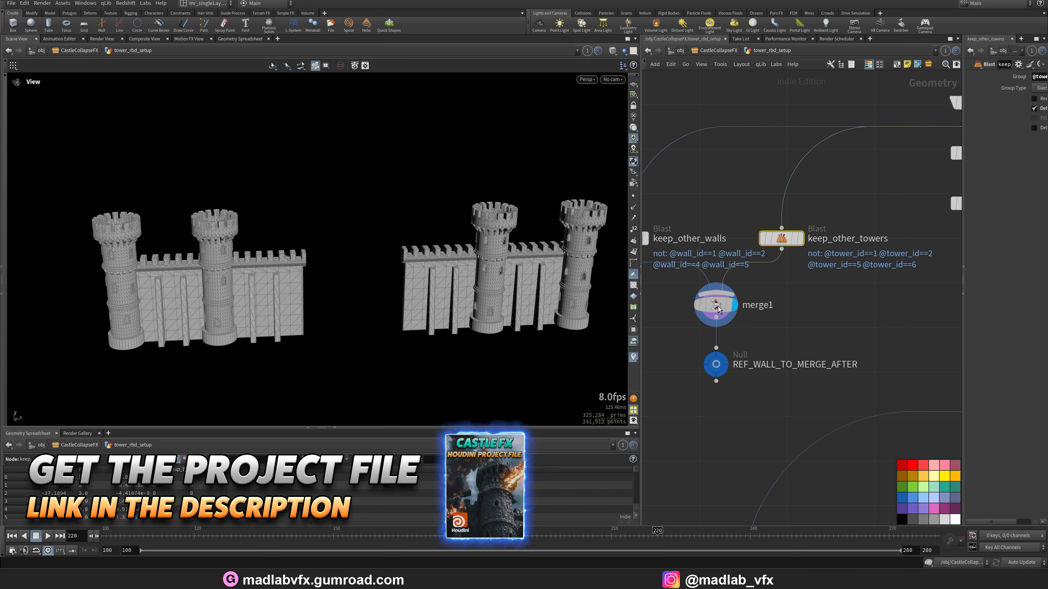
left_click_drag(378, 286, 468, 267)
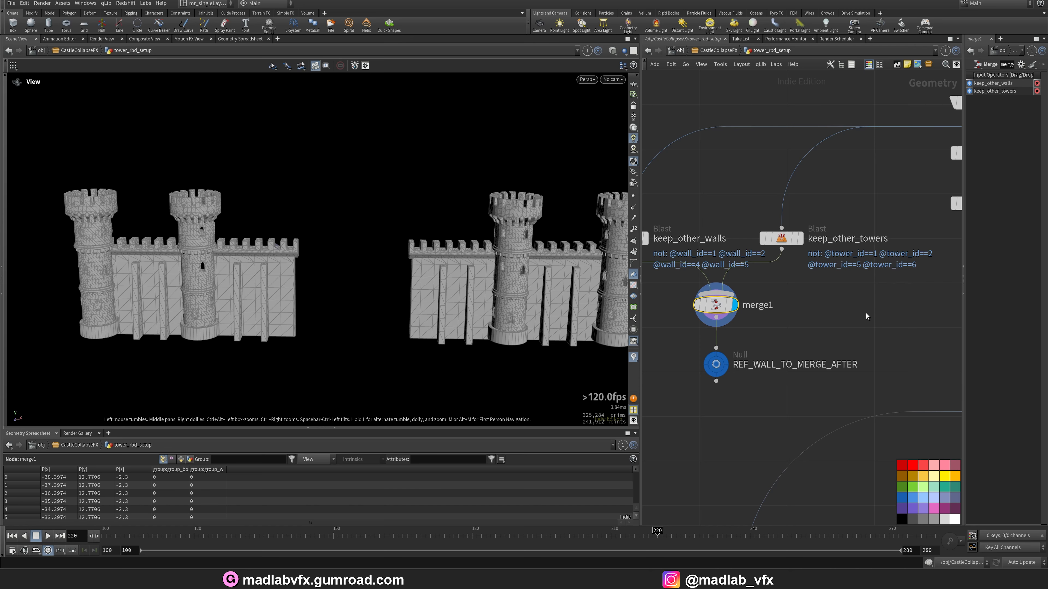
- Template the keep_left_tower and keep_right_tower Blasts over the displayed castle and view them from the front
middle_click_drag(866, 317, 687, 357)
left_click(798, 192)
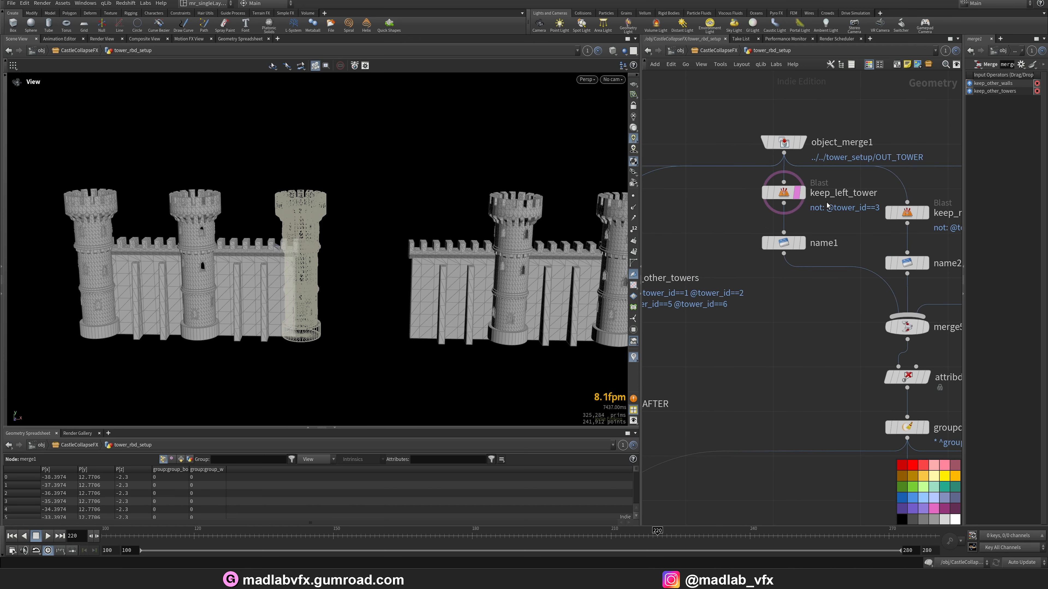
left_click(921, 213)
left_click_drag(372, 227, 425, 225)
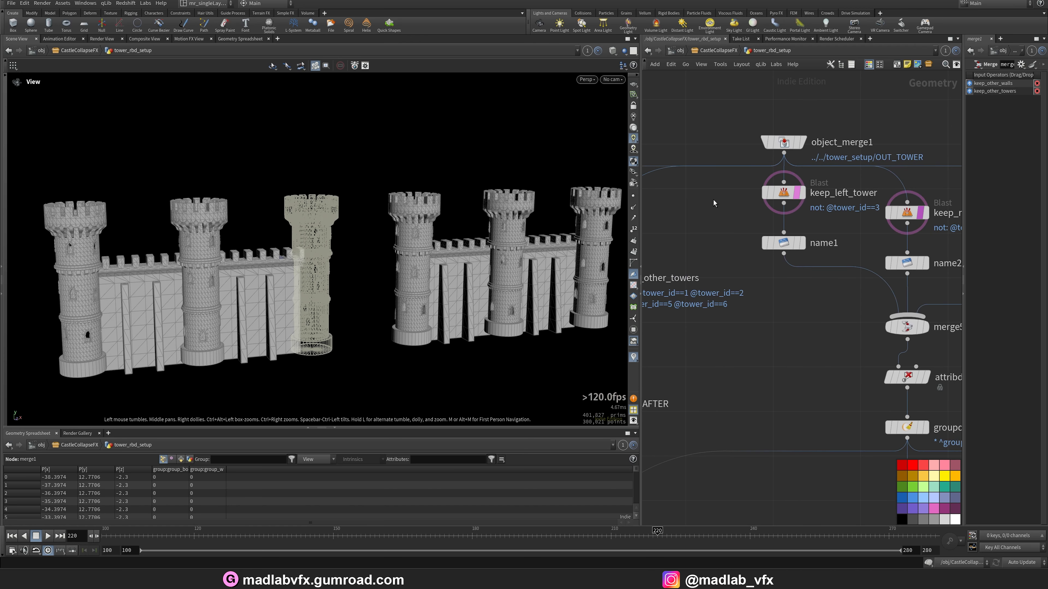
left_click_drag(354, 258, 316, 324)
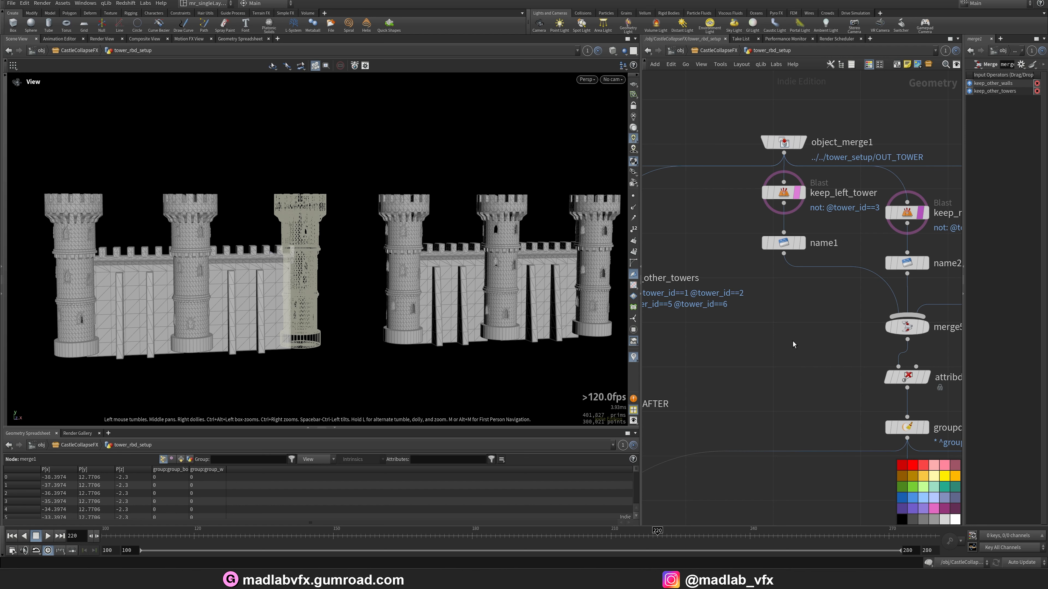
- Display merge5 to view the two collapsing towers together with the wall between them
middle_click_drag(803, 337, 660, 277)
left_click(781, 267)
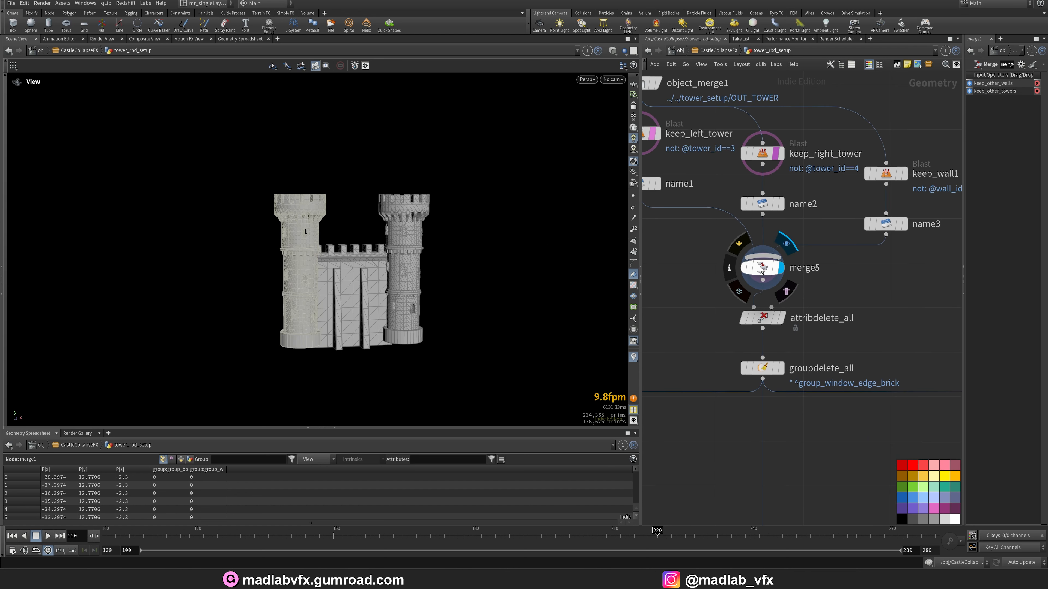
middle_click_drag(690, 299, 737, 367)
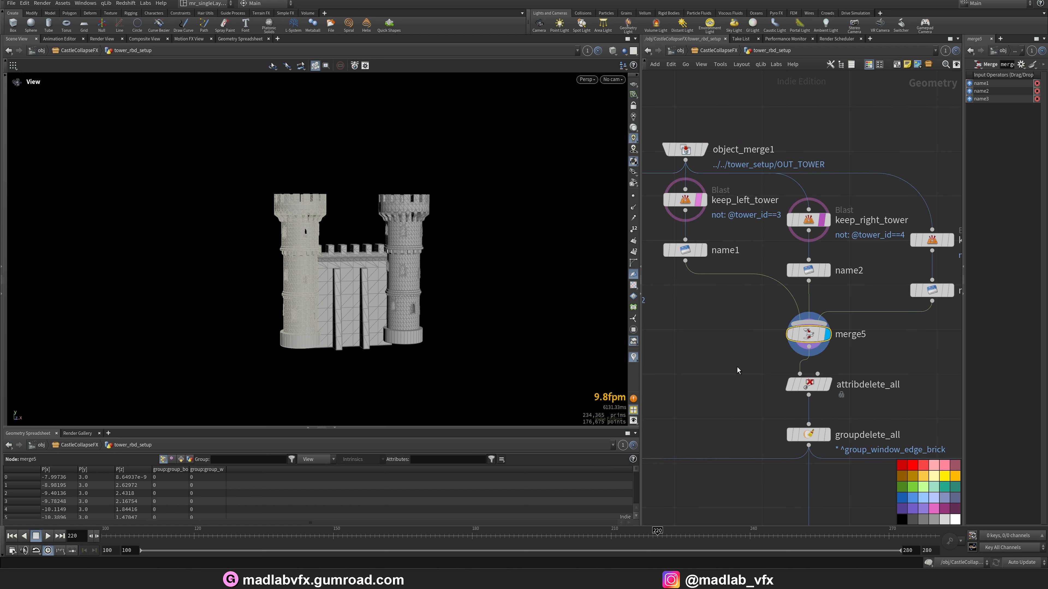
- Display the keep_left_tower, keep_right_tower and keep_wall1 Blasts one after another, with the reference grid turned on
left_click(702, 200)
left_click(684, 203)
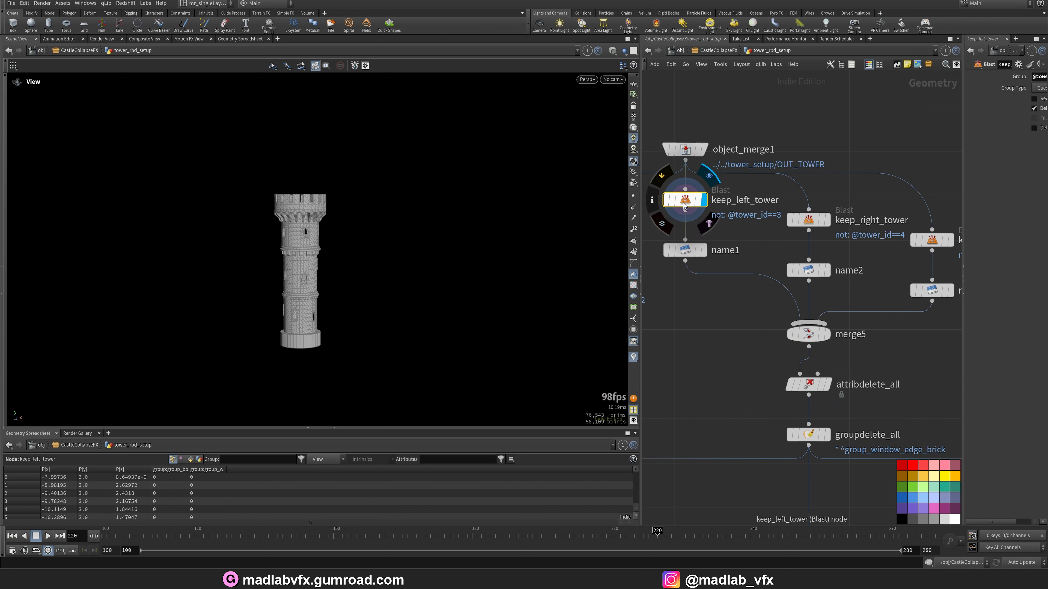
left_click_drag(387, 261, 384, 278)
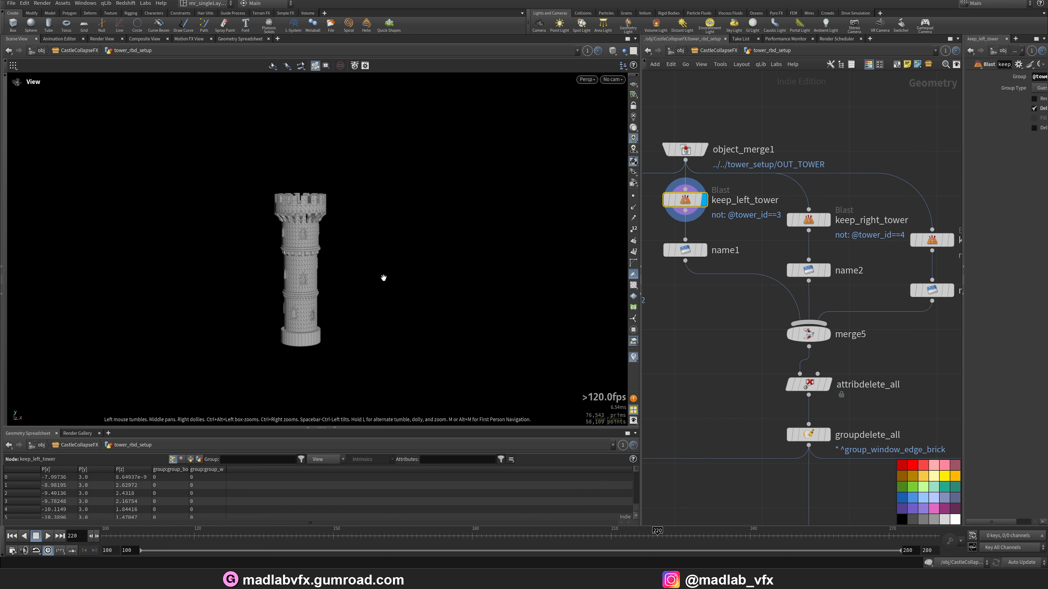
left_click(631, 85)
middle_click_drag(863, 227, 803, 223)
left_click(765, 216)
left_click(752, 218)
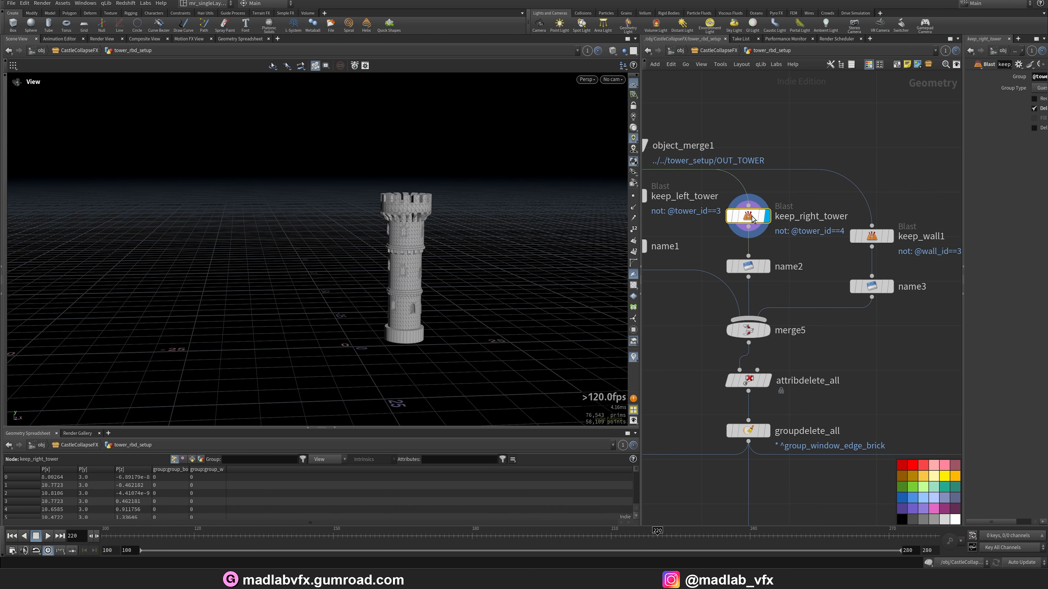
left_click(890, 236)
- Display merge5 again and frame the combined towers and wall closer from a raised angle
left_click(766, 330)
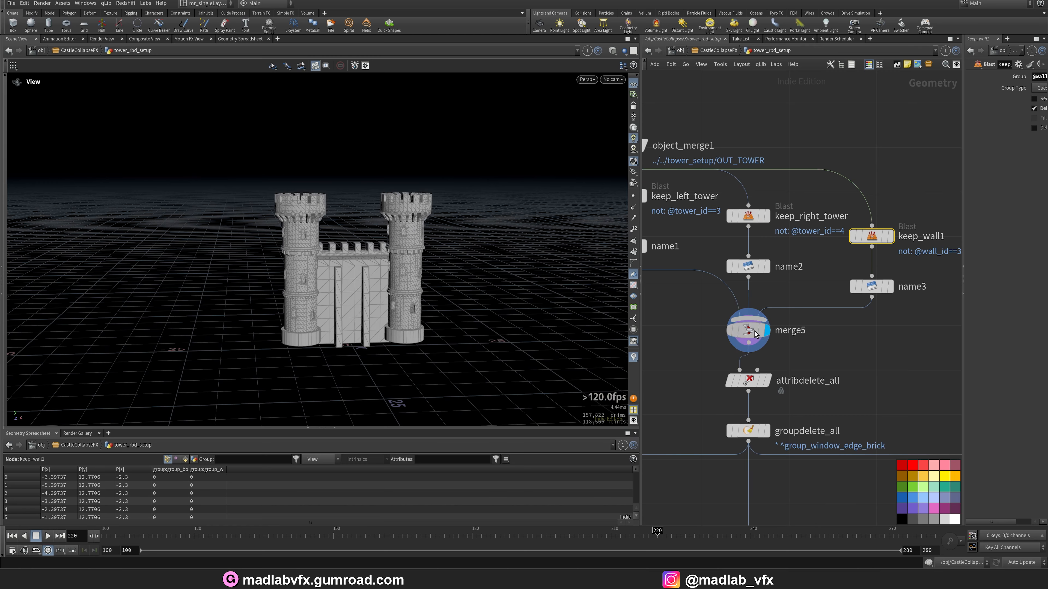
left_click(748, 330)
scroll(369, 234, "up", 3)
left_click_drag(368, 234, 497, 289)
middle_click_drag(893, 363, 892, 290)
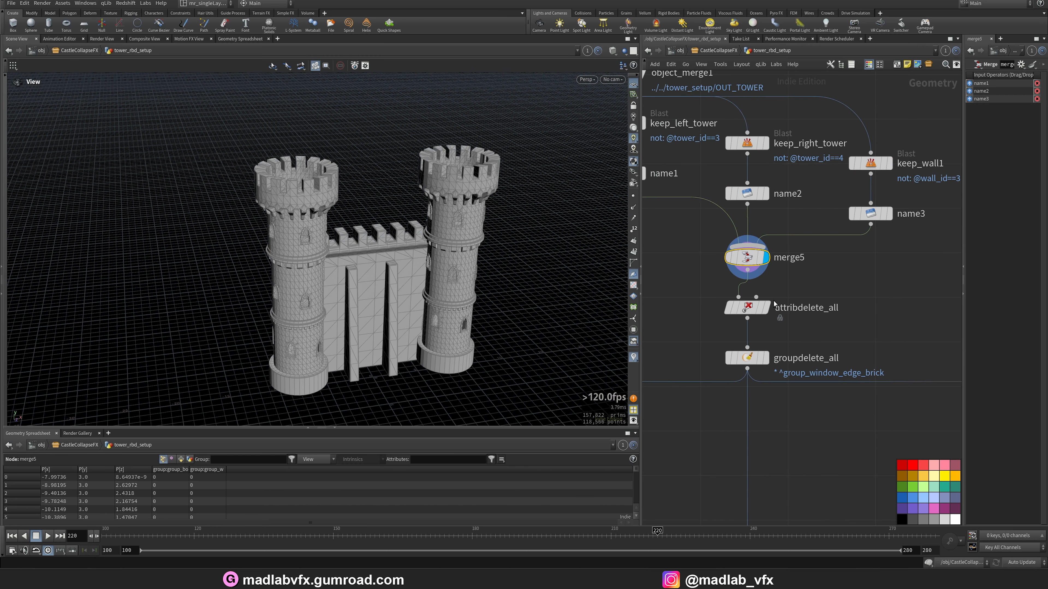
- Widen the parameter pane and review the attribdelete_all and groupdelete_all settings
left_click(759, 308)
left_click_drag(966, 324, 869, 324)
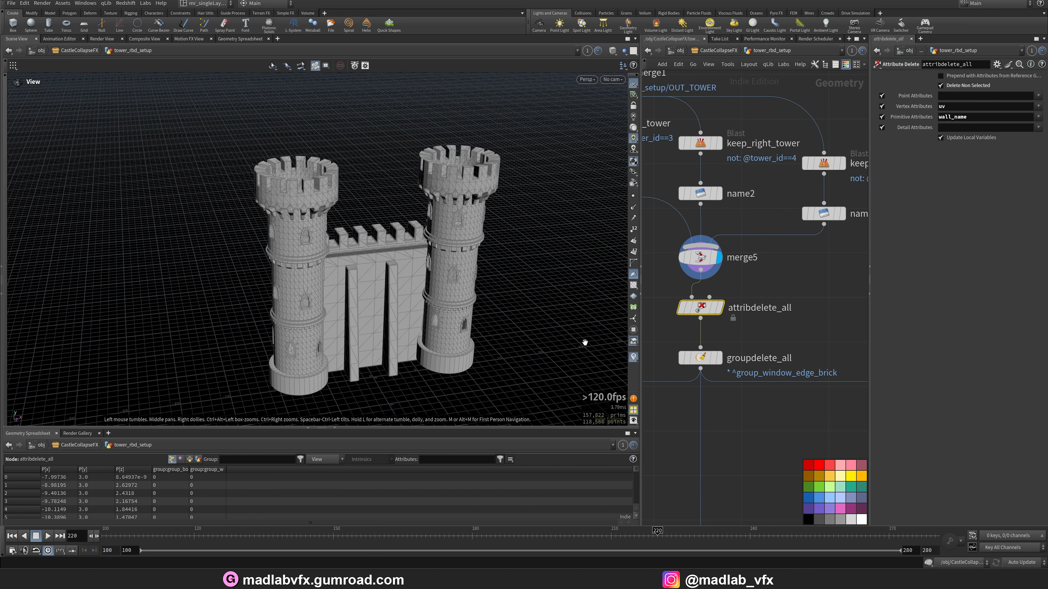
left_click_drag(640, 355, 486, 355)
left_click(590, 358)
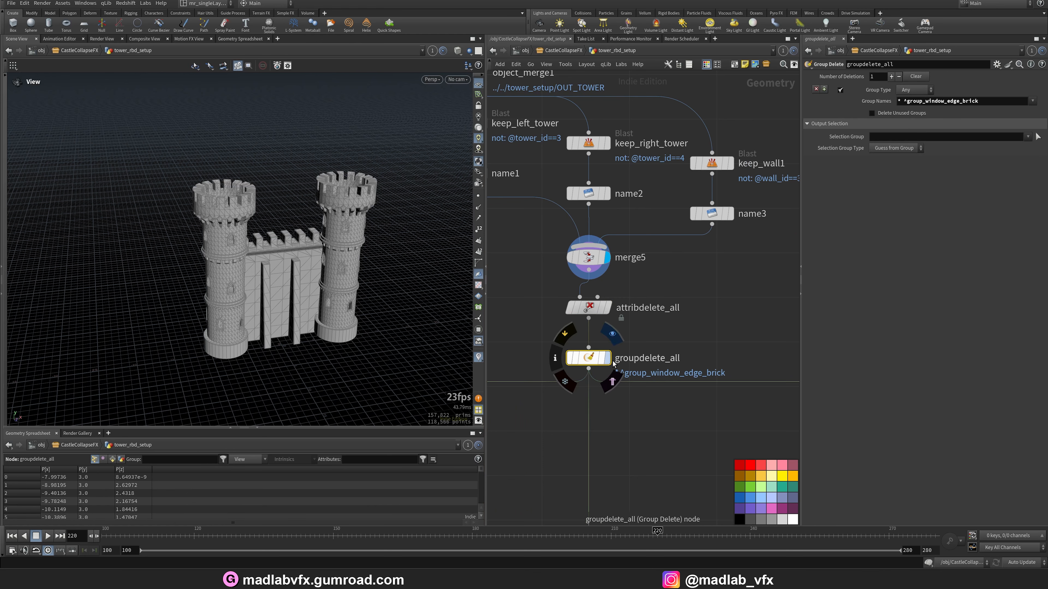
left_click(607, 358)
- Display the keep_wall2 Blast above REF_WALL_TO_RBD to isolate the wall from both towers
scroll(679, 346, "down", 3)
scroll(678, 366, "down", 3)
middle_click_drag(671, 414, 689, 275)
scroll(563, 335, "up", 5)
middle_click_drag(563, 335, 715, 329)
scroll(659, 260, "up", 2)
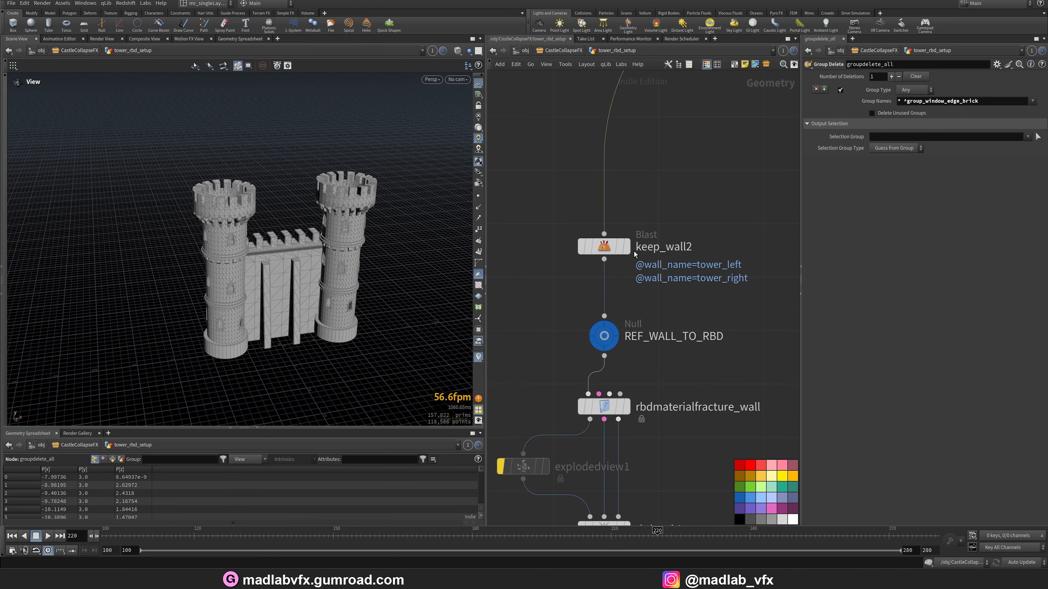
left_click(614, 247)
left_click(626, 246)
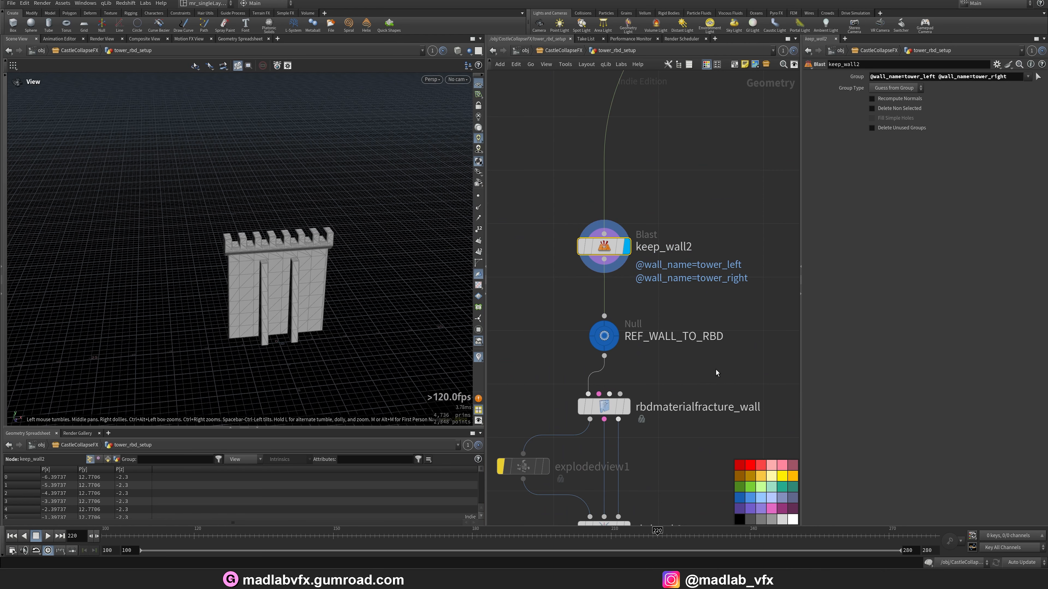
- Set the update mode to Manual, display rbdmaterialfracture_wall and review its primary fracture levels
middle_click_drag(716, 373, 734, 299)
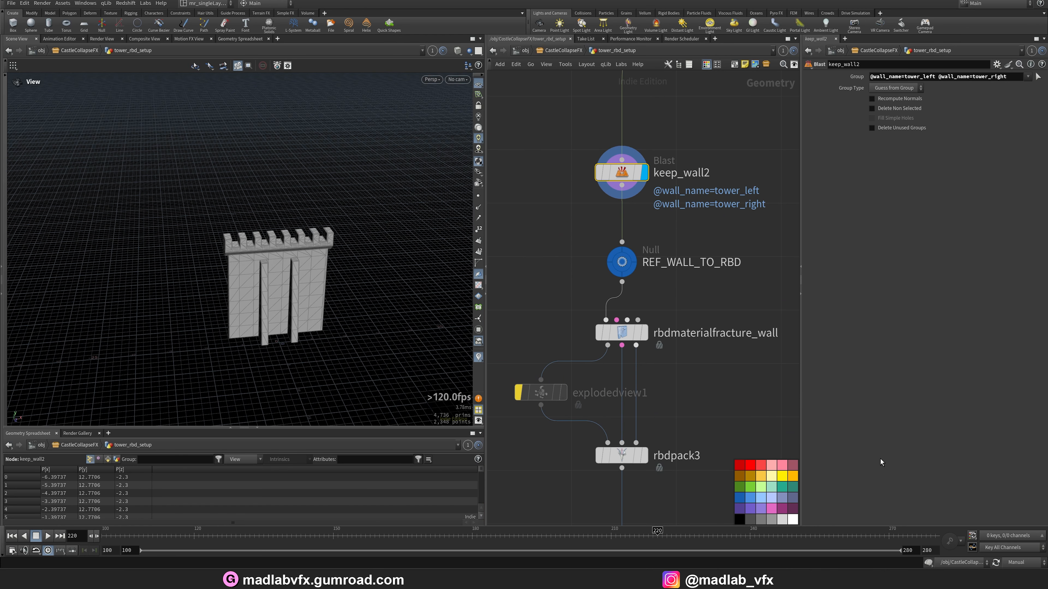
scroll(669, 335, "up", 1)
left_click(629, 331)
left_click(643, 330)
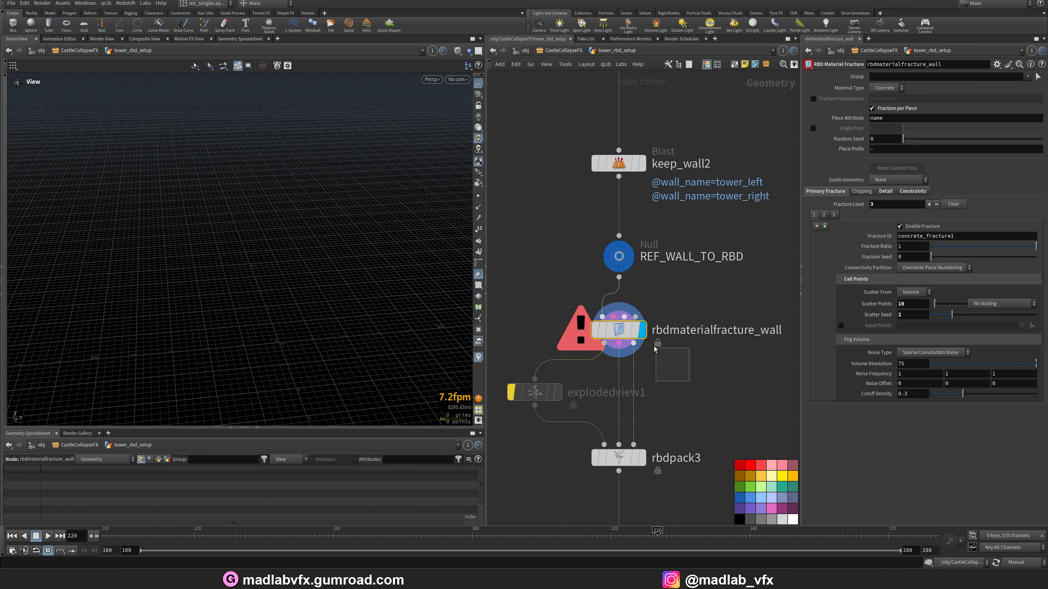
middle_click_drag(739, 371, 705, 360)
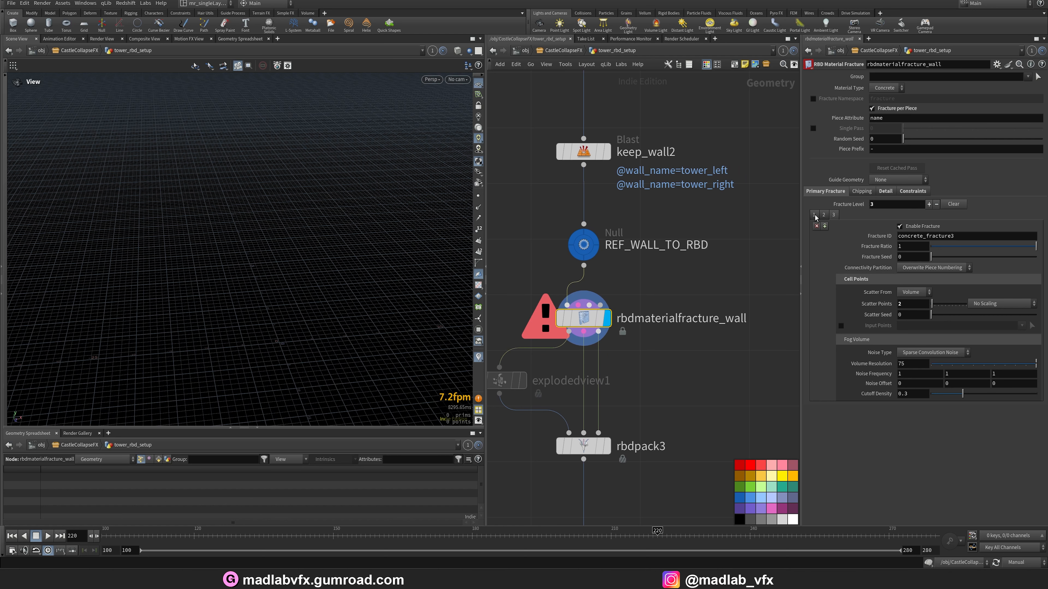
left_click(834, 214)
- Display rbdpack3 and the rbd_wall_rest file cache, and set the update mode to Auto Update
middle_click_drag(609, 416, 639, 308)
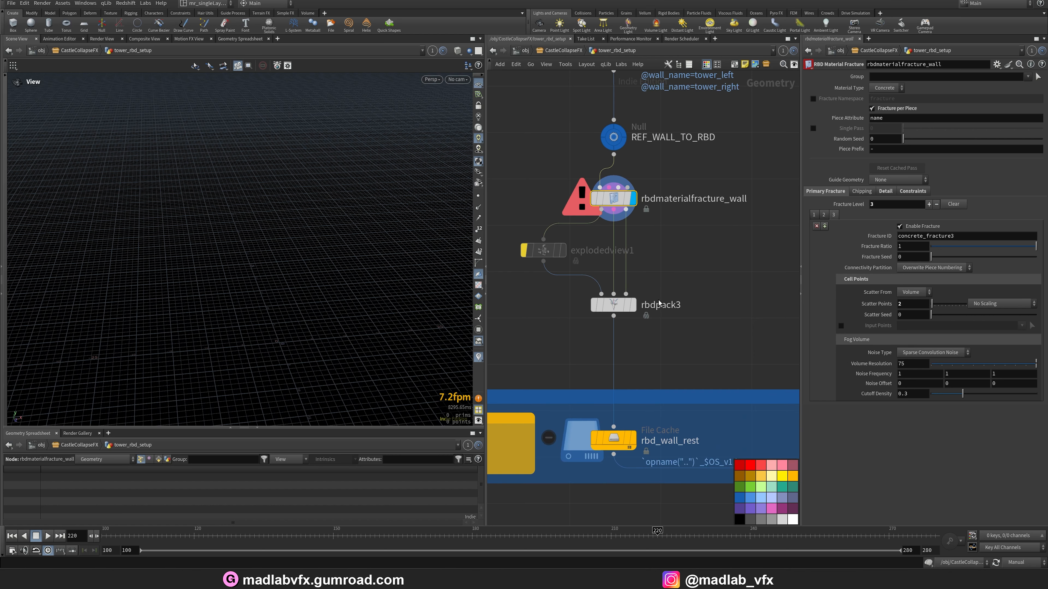
left_click(636, 306)
middle_click_drag(639, 447, 631, 369)
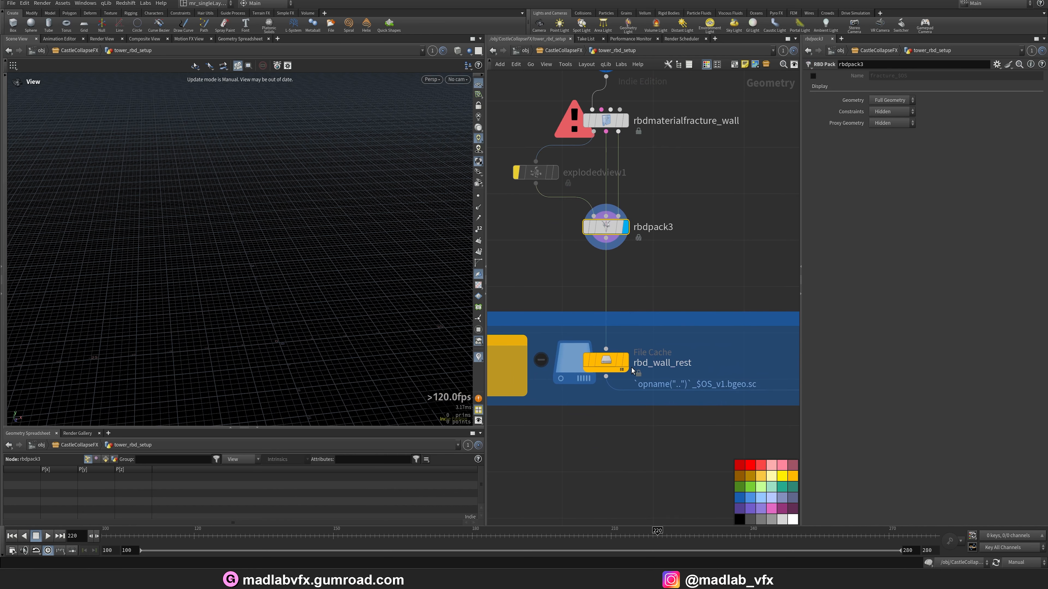
left_click(627, 362)
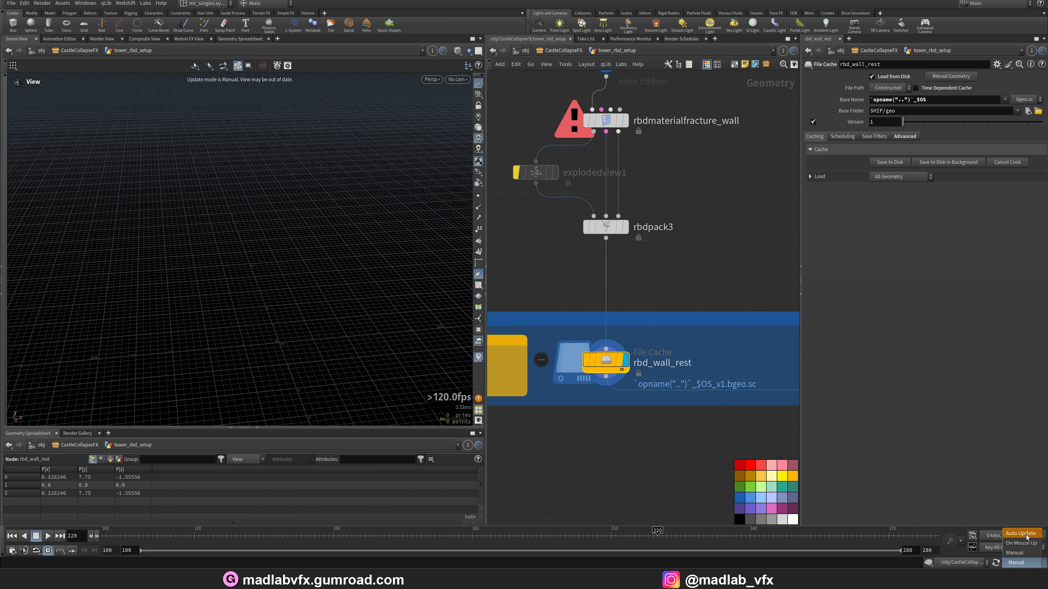
left_click(1020, 534)
- Inspect the cached wall fracture up close, toggling the wireframe overlay while viewing it from several angles
middle_click_drag(614, 439, 627, 377)
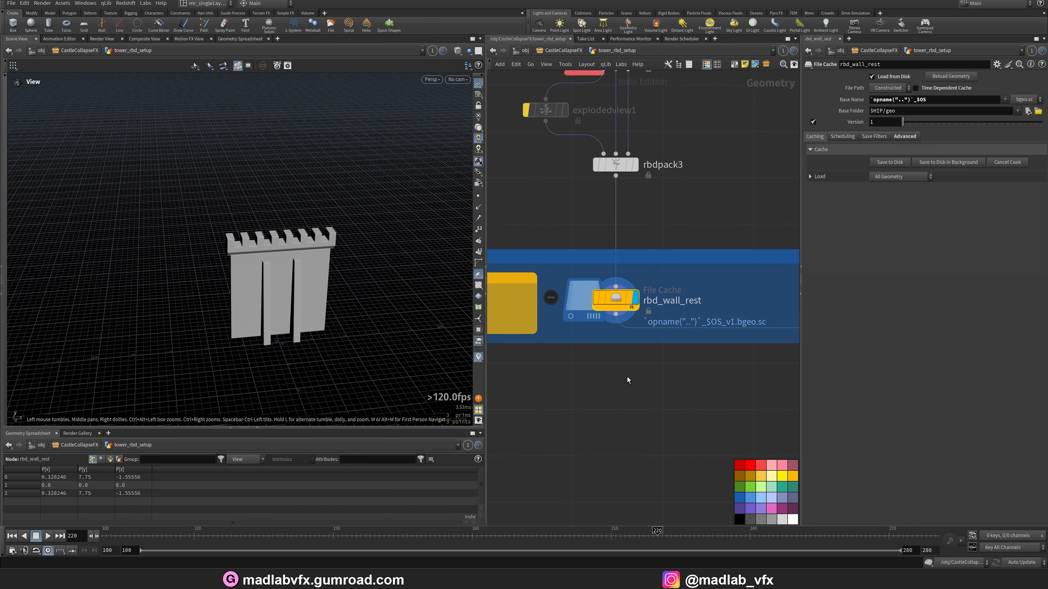
key("Tab")
key("Escape")
left_click_drag(364, 220, 386, 208)
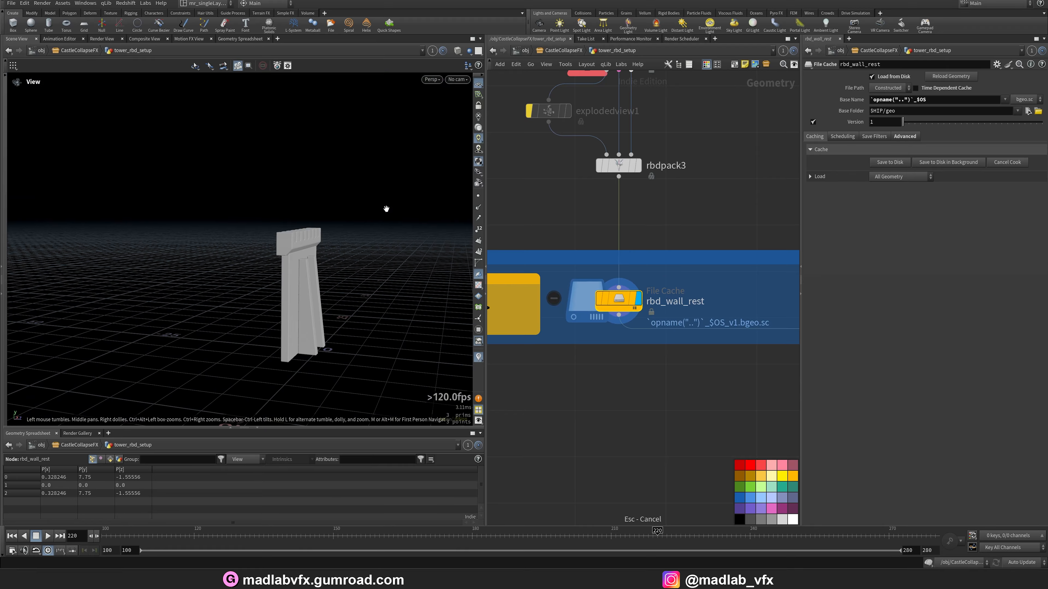
key("shift+w")
left_click_drag(322, 248, 264, 248)
right_click_drag(264, 247, 350, 274)
middle_click_drag(350, 274, 288, 199)
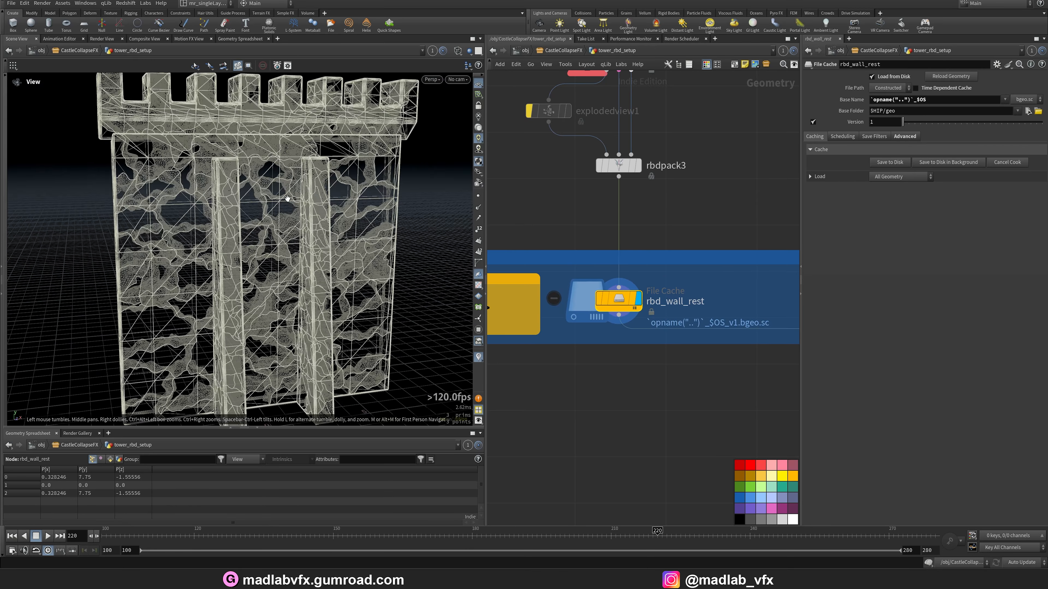
key("shift+w")
mouse_move(288, 198)
left_mouse_down()
mouse_move(237, 244)
mouse_move(296, 266)
left_mouse_up()
key("shift+w")
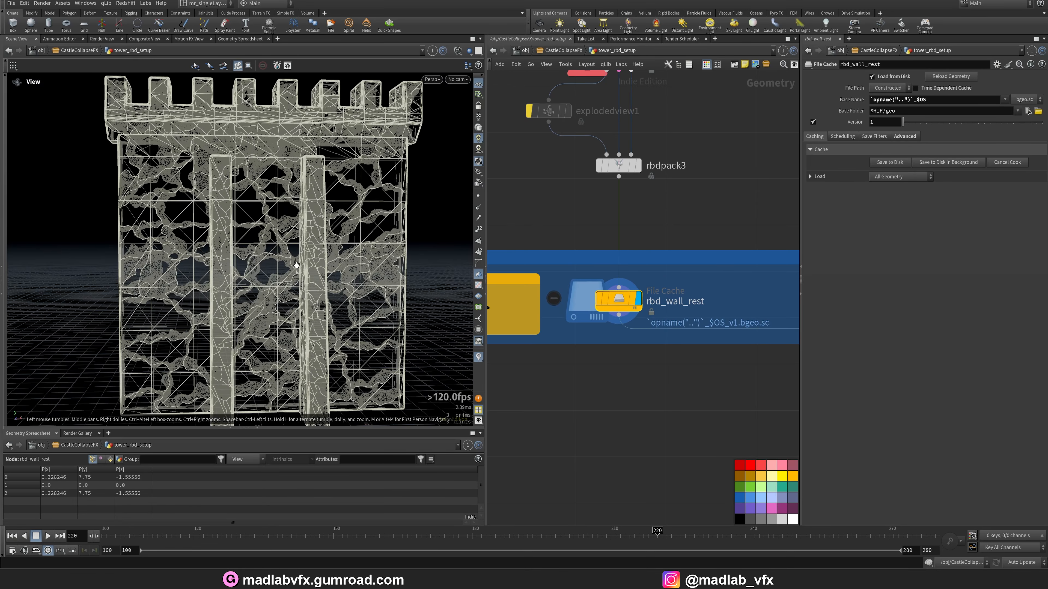
key("shift+w")
key("shift+w")
key("Tab")
type("un")
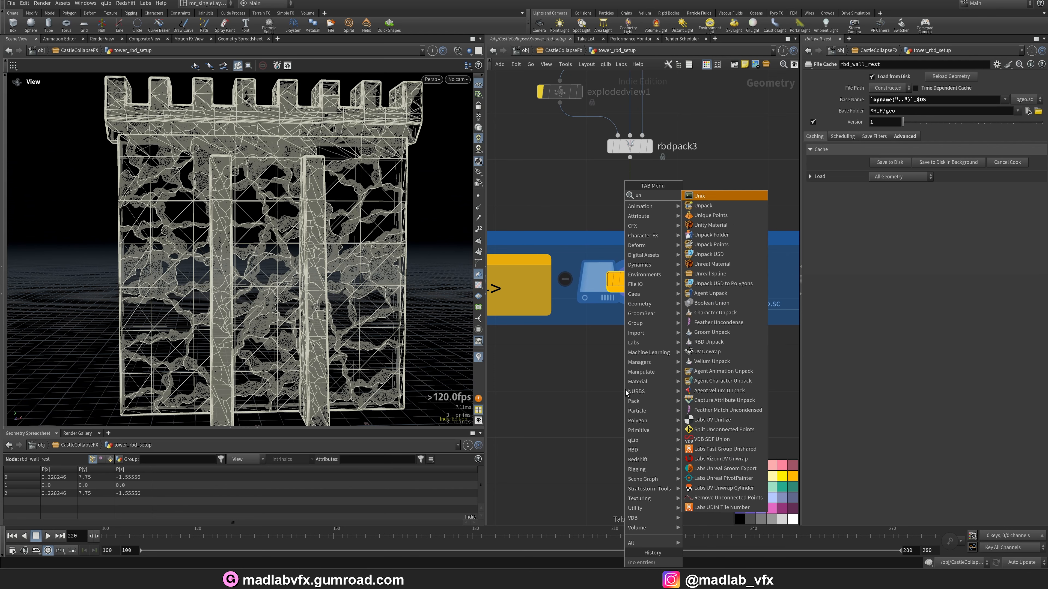
key("Escape")
- Add an RBD Unpack node below the rbd_wall_rest file cache and display it
key("Tab")
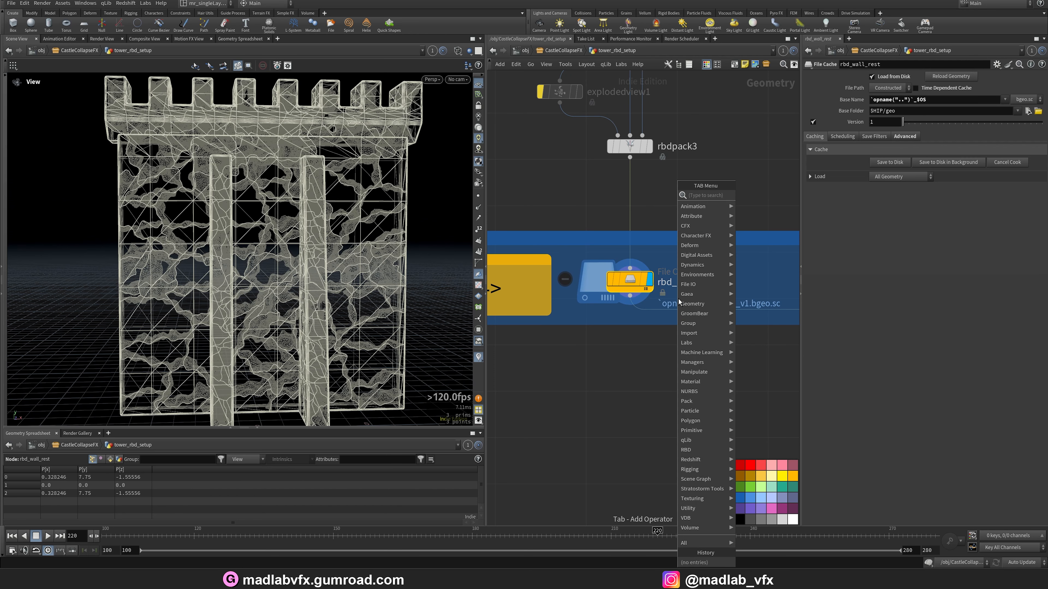
type("rbd u")
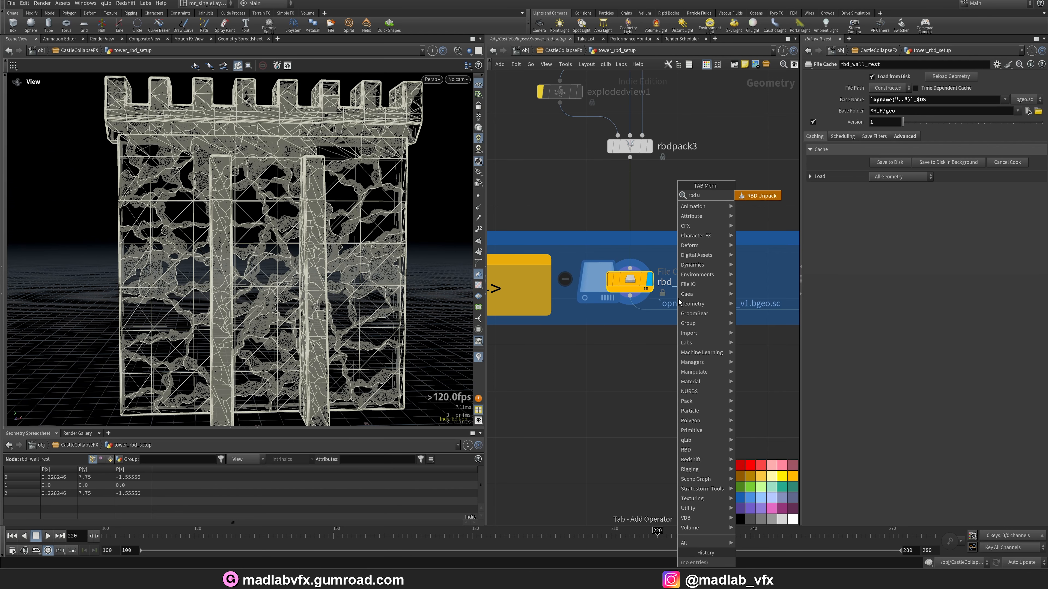
left_click(761, 197)
left_click(651, 373)
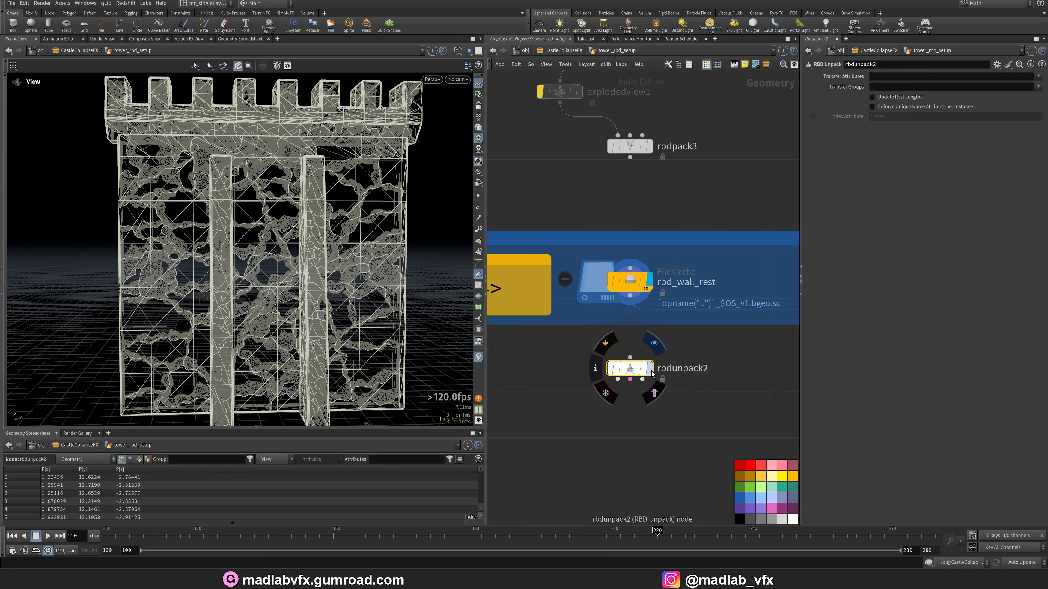
- Add an Exploded View node fed by rbdunpack2's first output and display the separated wall pieces shaded
key("Tab")
type("explo")
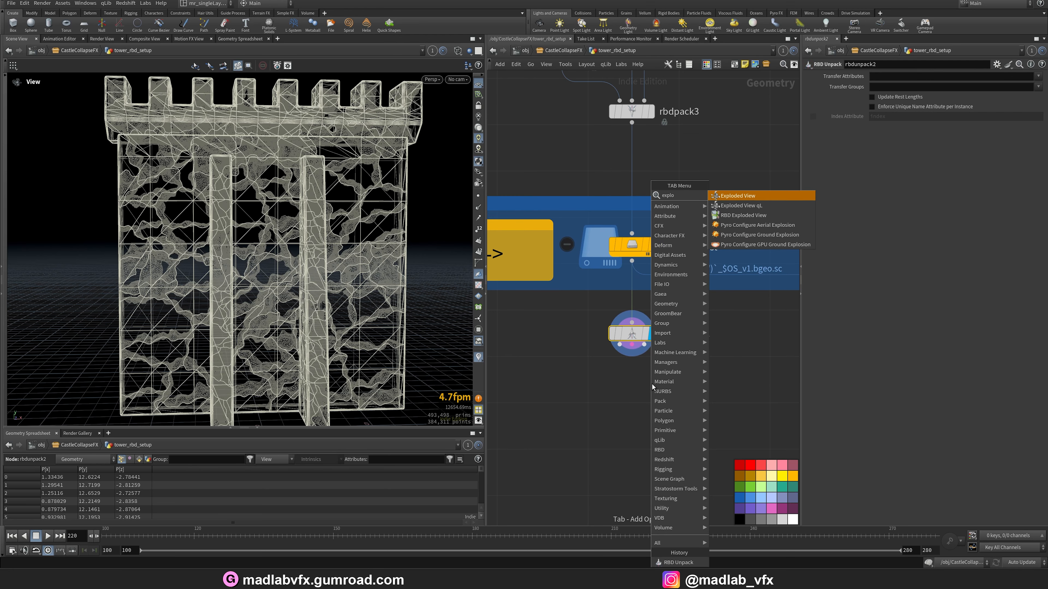
key("Return")
left_click(602, 411)
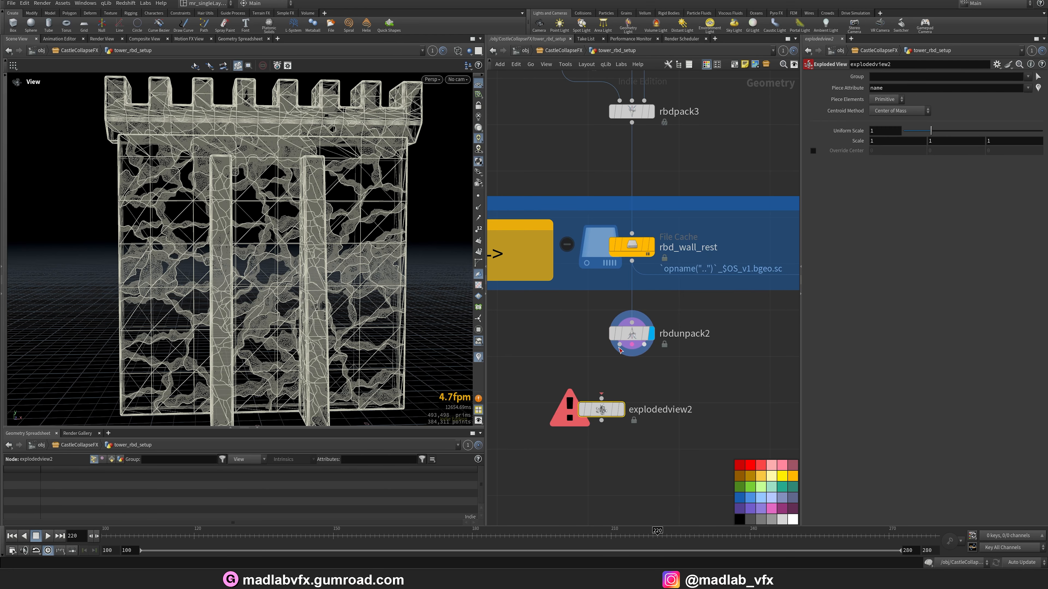
left_click(623, 410)
key("w")
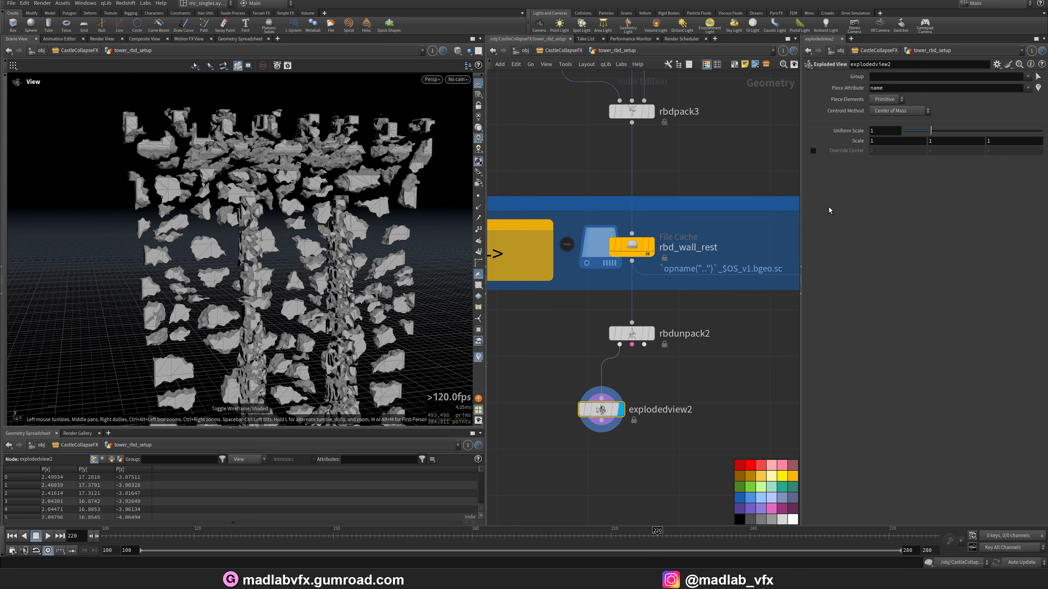
- Set explodedview2's uniform scale to 0.1 and change the viewport shading to Smooth Shaded
left_click_drag(925, 133, 901, 133)
scroll(290, 311, "up", 10)
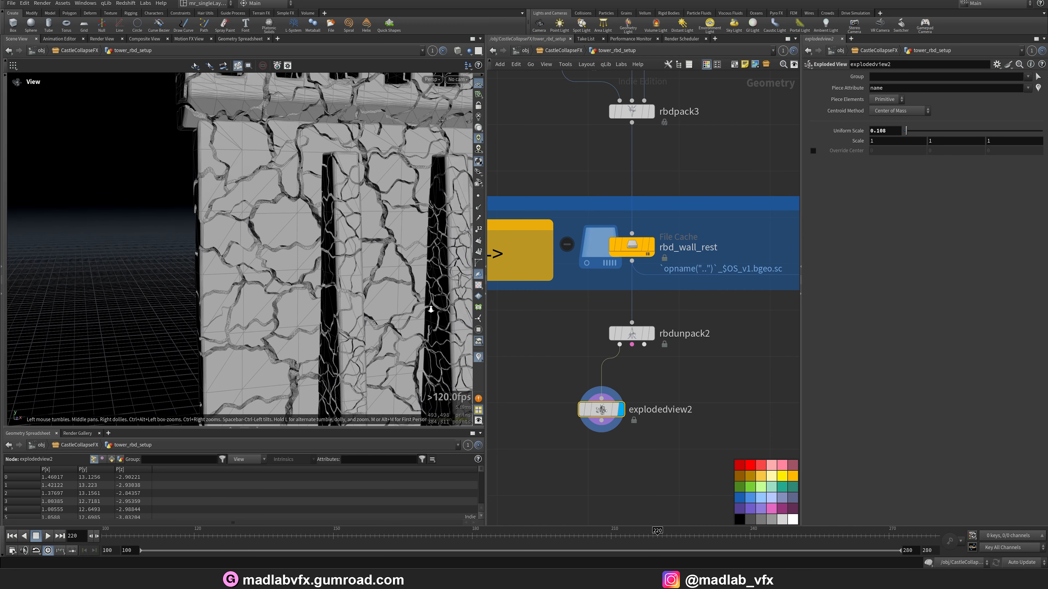
left_click(468, 65)
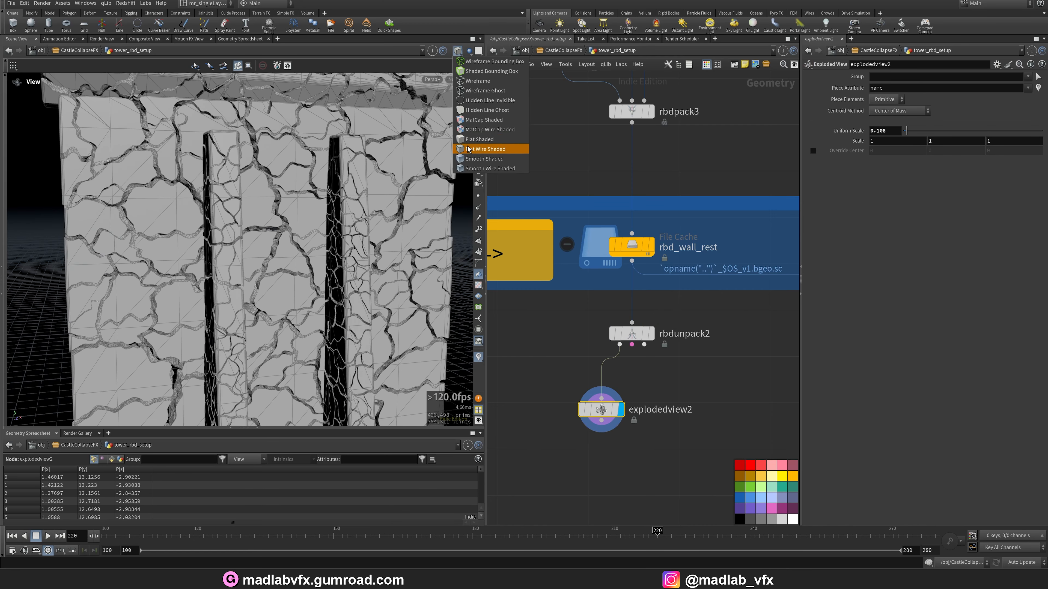
left_click(491, 165)
- Set explodedview2's uniform scale to 0.56 and view the whole separated wall
left_click_drag(907, 133, 919, 133)
scroll(290, 289, "down", 10)
left_click_drag(290, 289, 309, 291)
scroll(654, 366, "down", 5)
- Display the keep_left_tower1 blast node and view the isolated left tower
middle_click_drag(654, 365, 565, 353)
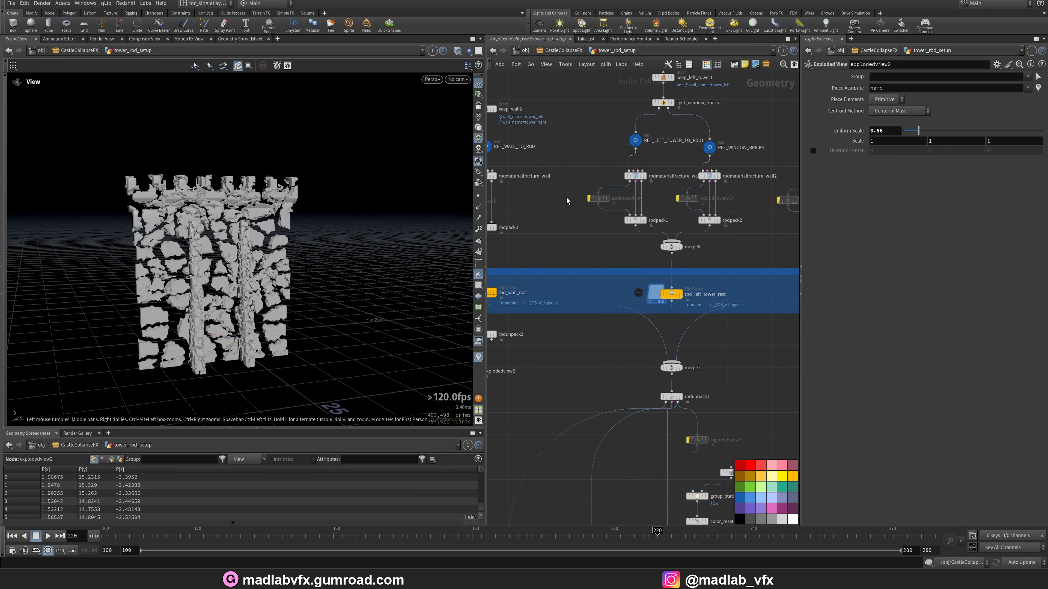
scroll(647, 192, "up", 6)
scroll(647, 192, "up", 4)
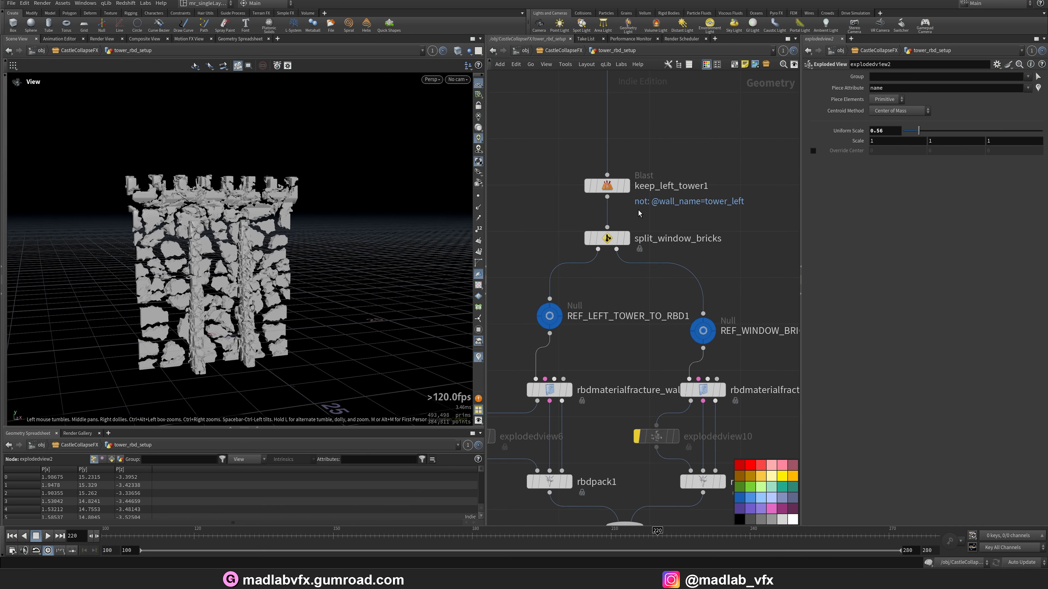
left_click(624, 181)
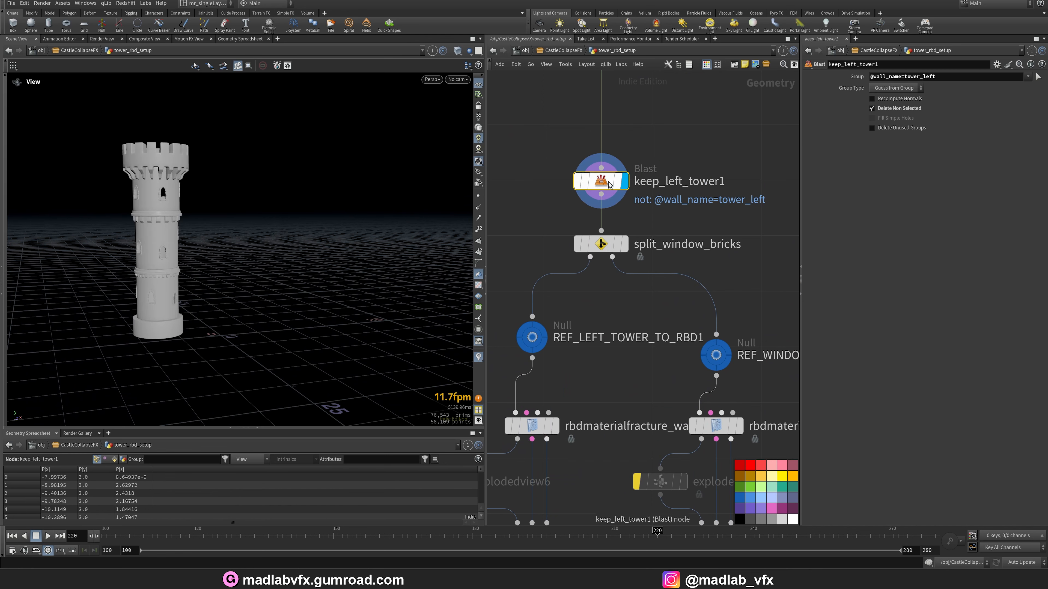
left_click_drag(382, 216, 258, 241)
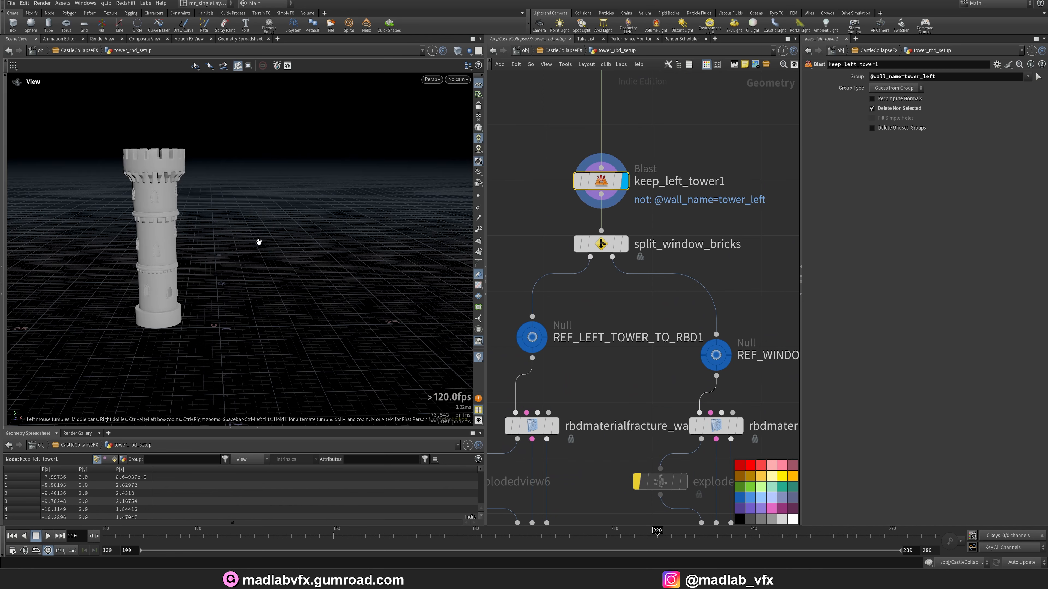
- Display the REF_LEFT_TOWER_TO_RBD1 null and examine the tower walls around the window openings
middle_click_drag(584, 308, 608, 261)
left_click(585, 262)
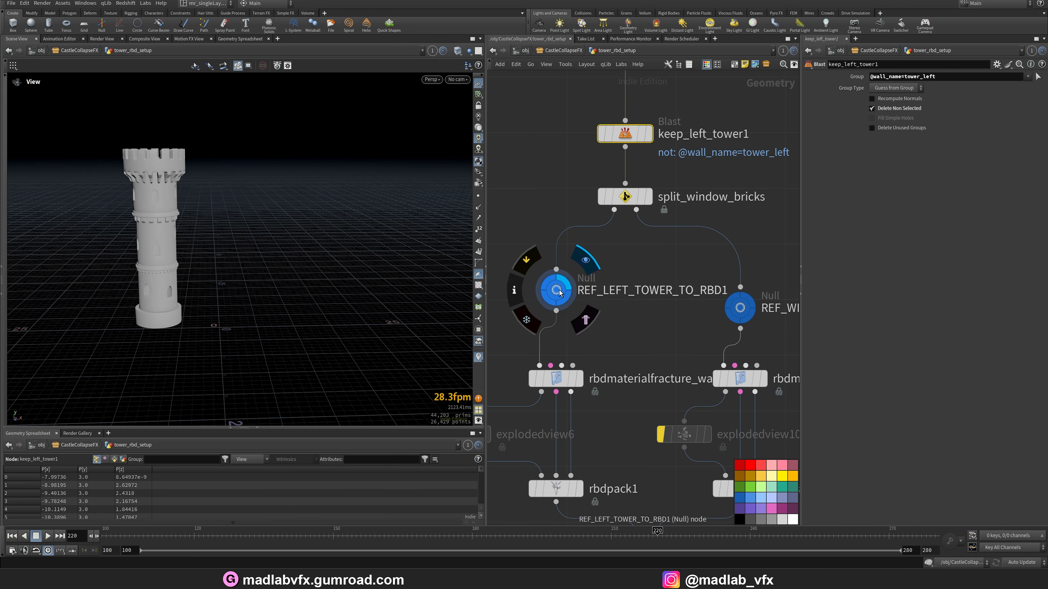
scroll(215, 266, "up", 6)
middle_click_drag(216, 267, 269, 265)
mouse_move(268, 266)
left_mouse_down()
mouse_move(405, 255)
mouse_move(275, 259)
left_mouse_up()
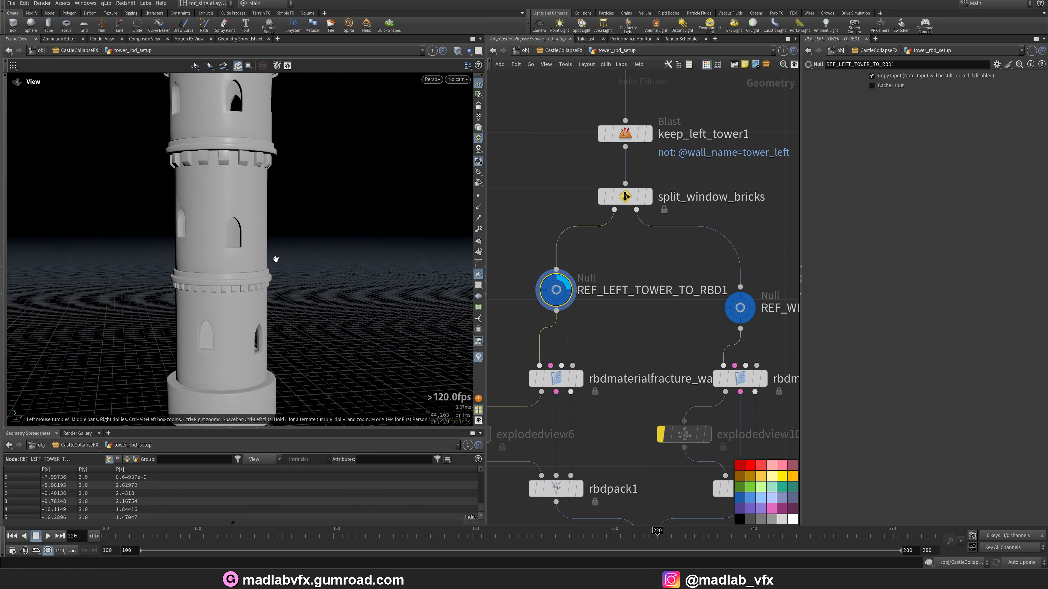
- Display the REF_WINDOW_BRICKS null and examine the split-off window bricks of the left tower
middle_click_drag(751, 299, 635, 283)
left_click_drag(326, 264, 309, 231)
middle_click_drag(214, 315, 247, 258)
left_click_drag(247, 257, 297, 279)
scroll(690, 318, "down", 4)
- Set the update mode to Manual and display rbdmaterialfracture_wall1 to show its fracture settings
middle_click_drag(690, 317, 694, 158)
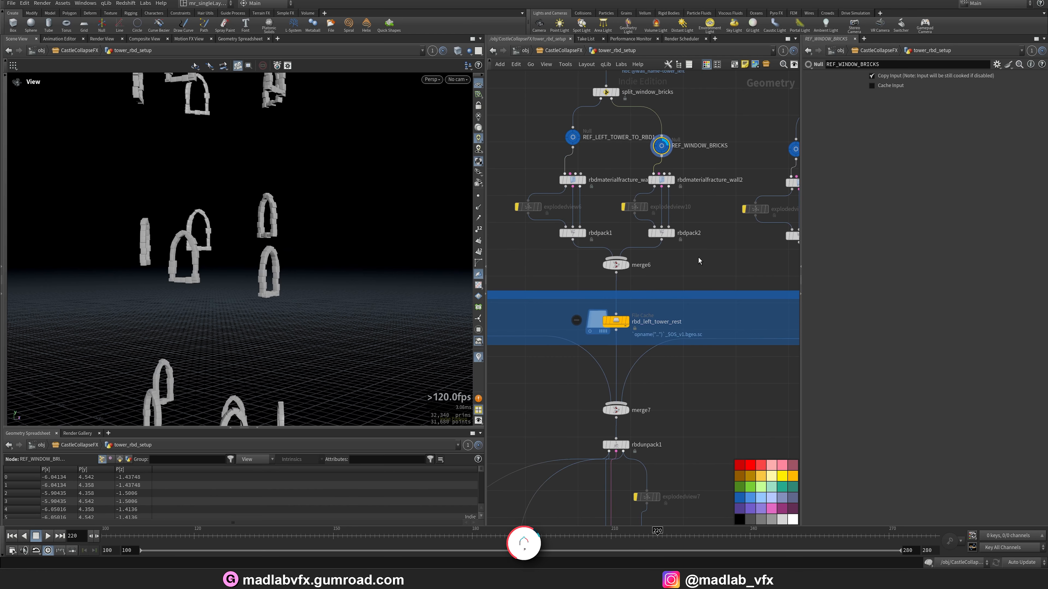
middle_click_drag(665, 366, 673, 350)
scroll(618, 91, "up", 2)
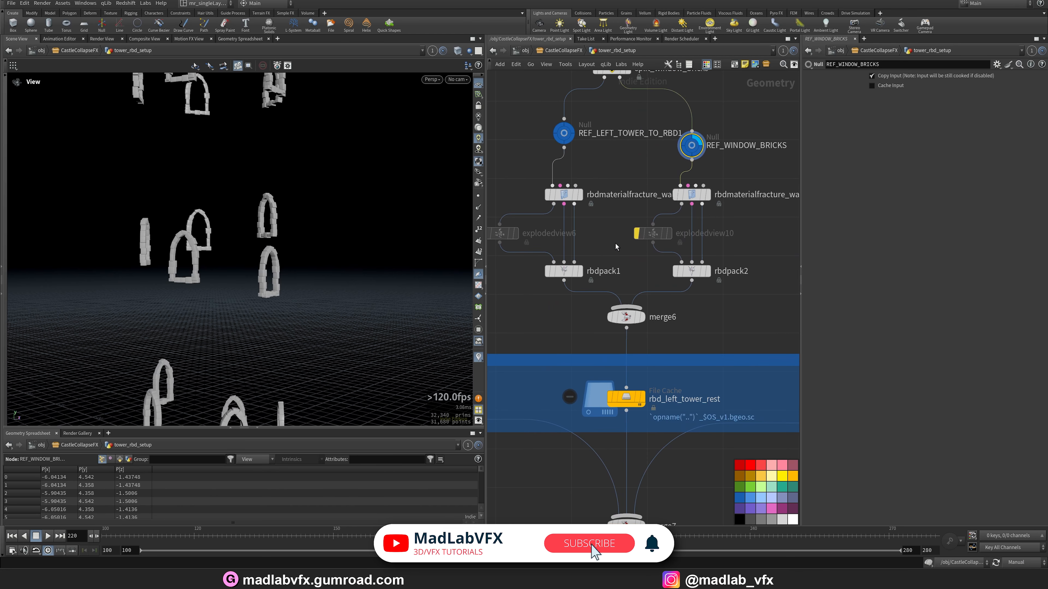
left_click(566, 195)
left_click(583, 176)
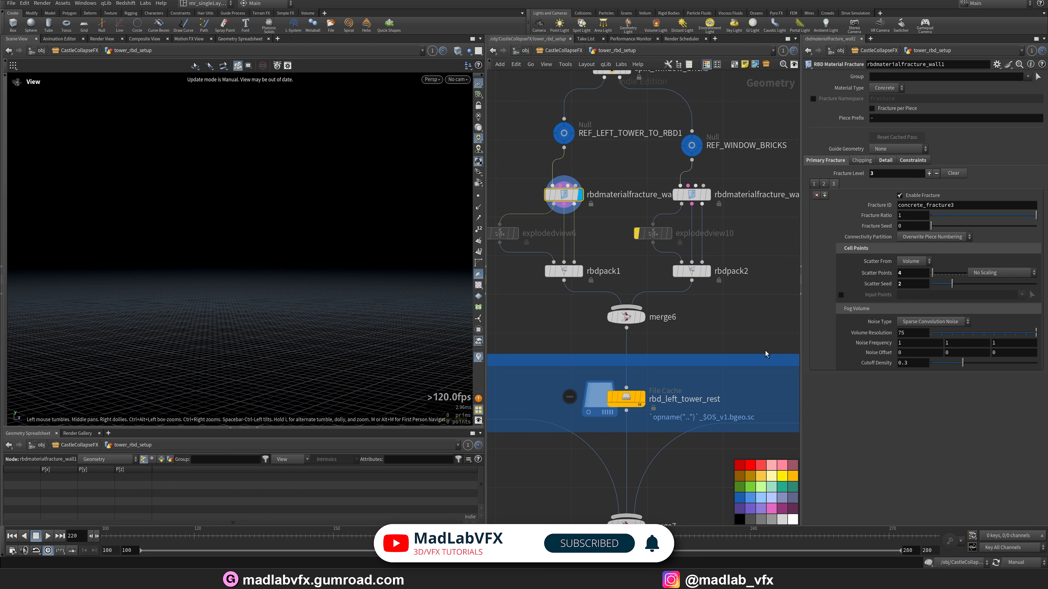
- Check rbdpack2, display the rbd_left_tower_rest file cache and set the update mode to Auto Update
middle_click_drag(618, 208, 616, 245)
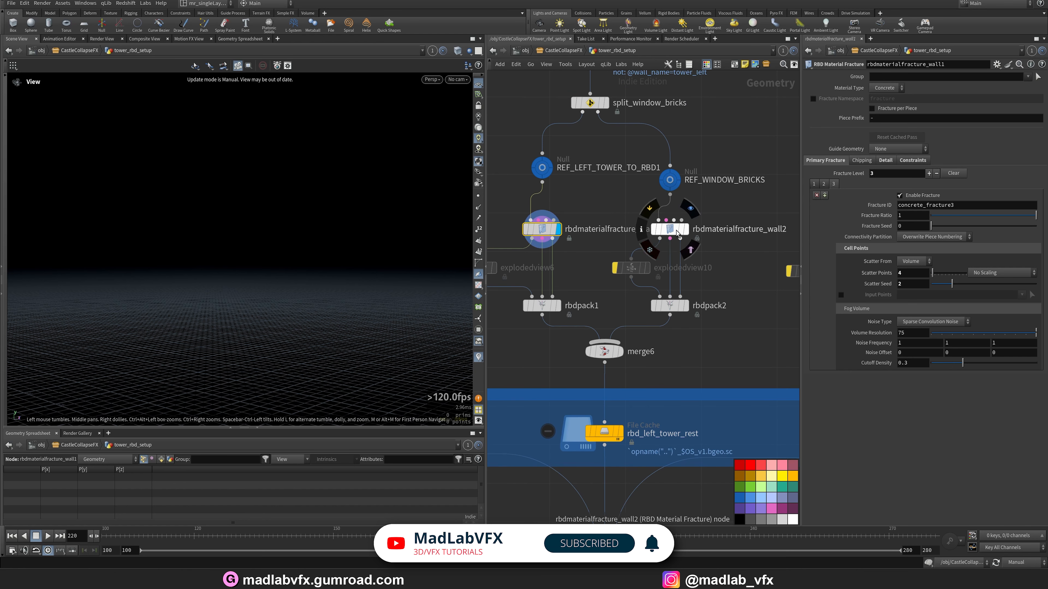
middle_click_drag(698, 334, 696, 232)
key("Down")
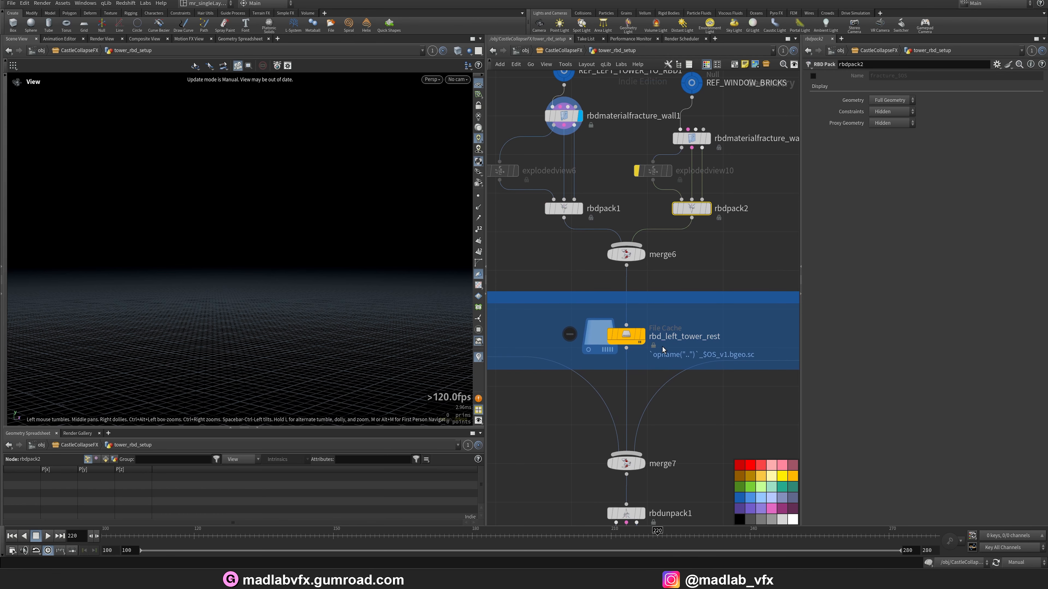
left_click(625, 335)
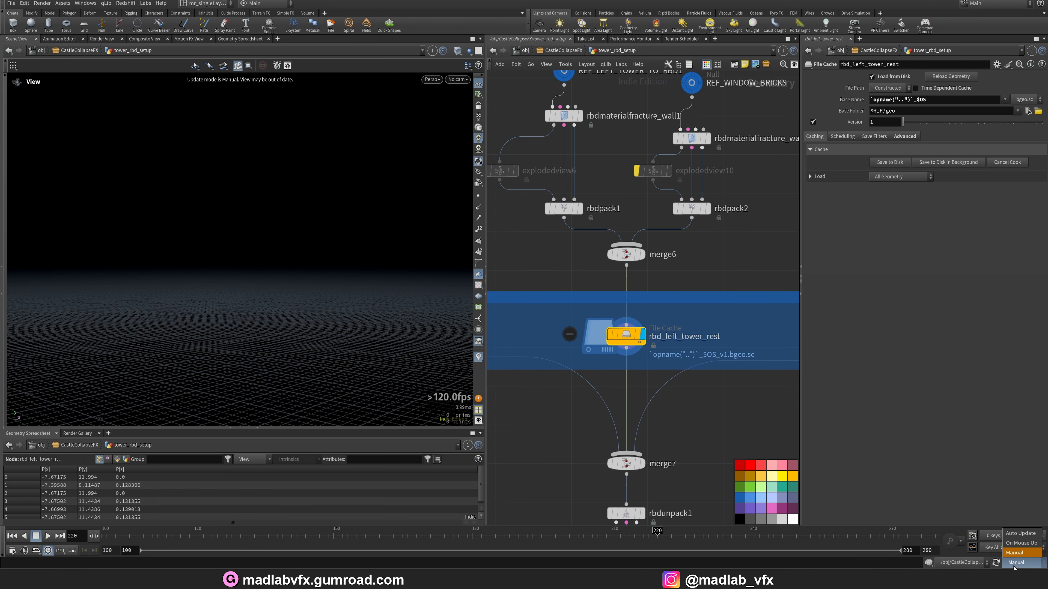
left_click(1020, 534)
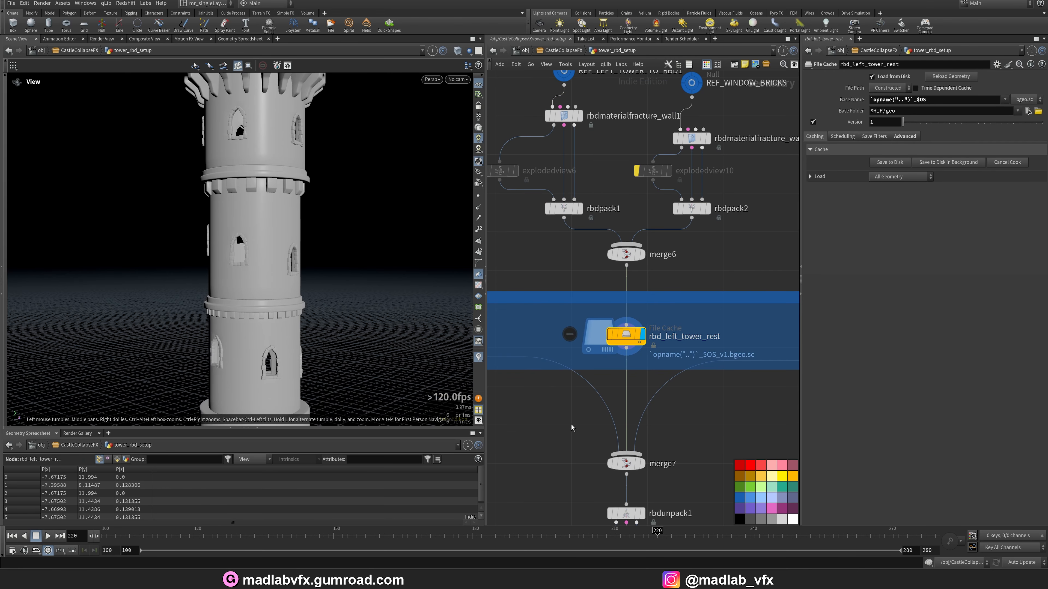
- Move rbdunpack2 and explodedview2 below rbd_left_tower_rest, feed them from that cache and display the exploded left tower
scroll(578, 392, "down", 5)
left_click_drag(583, 383, 624, 356)
scroll(637, 365, "up", 4)
left_click(648, 377)
left_click_drag(589, 401, 608, 379)
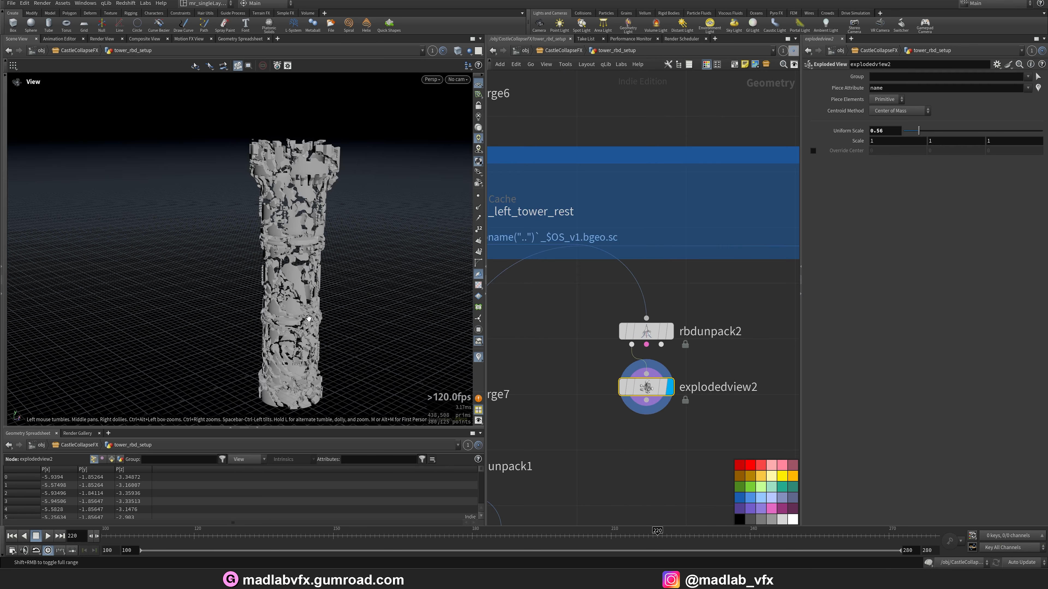
- Set explodedview2's uniform scale to 0.275 and inspect the fractured left tower
scroll(335, 276, "up", 4)
middle_click_drag(335, 276, 330, 307)
left_click_drag(923, 132, 910, 132)
right_click_drag(346, 304, 265, 292)
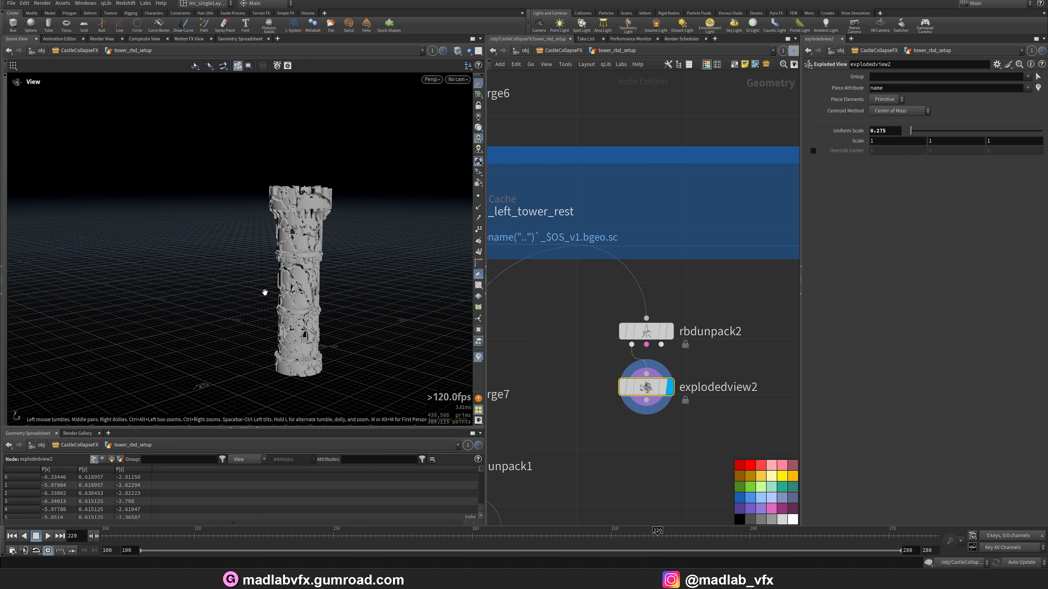
- Find the right tower branch of the network and display its keep_right_tower1 blast node
right_click_drag(678, 324, 597, 340)
middle_click_drag(777, 316, 588, 374)
scroll(716, 253, "up", 2)
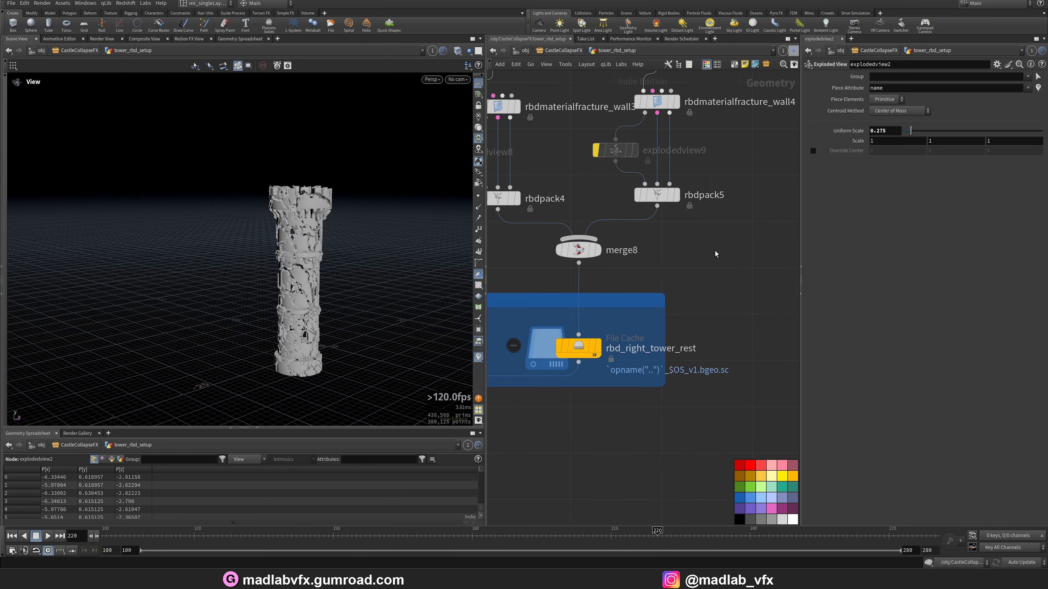
middle_click_drag(715, 252, 747, 384)
middle_click_drag(627, 171, 635, 236)
scroll(636, 219, "down", 2)
scroll(660, 169, "up", 2)
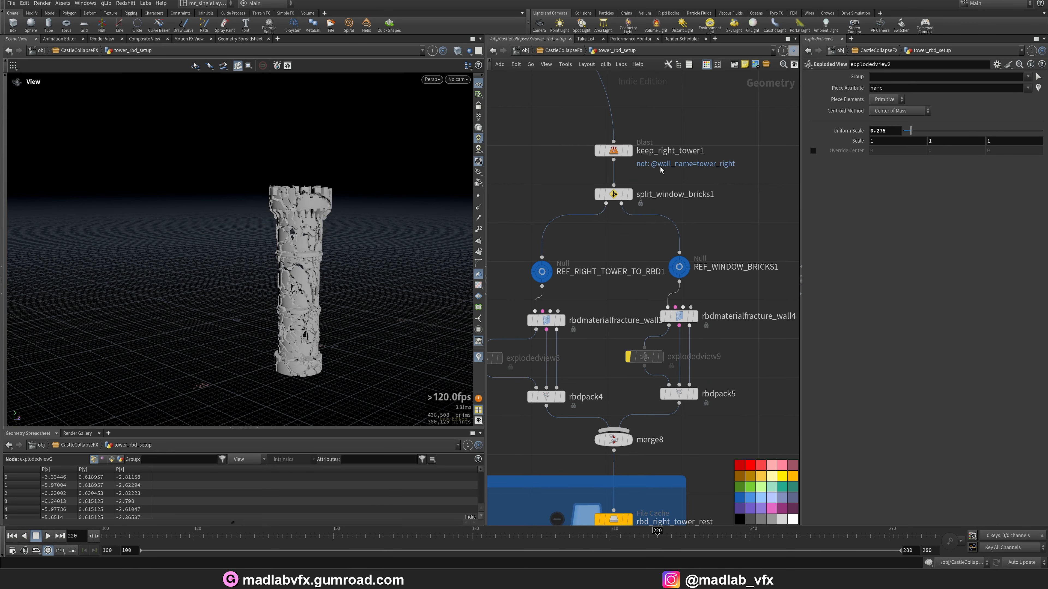
left_click(630, 151)
left_click_drag(303, 261, 273, 232)
middle_click_drag(298, 259, 228, 270)
scroll(231, 272, "up", 1)
middle_click_drag(722, 363, 729, 318)
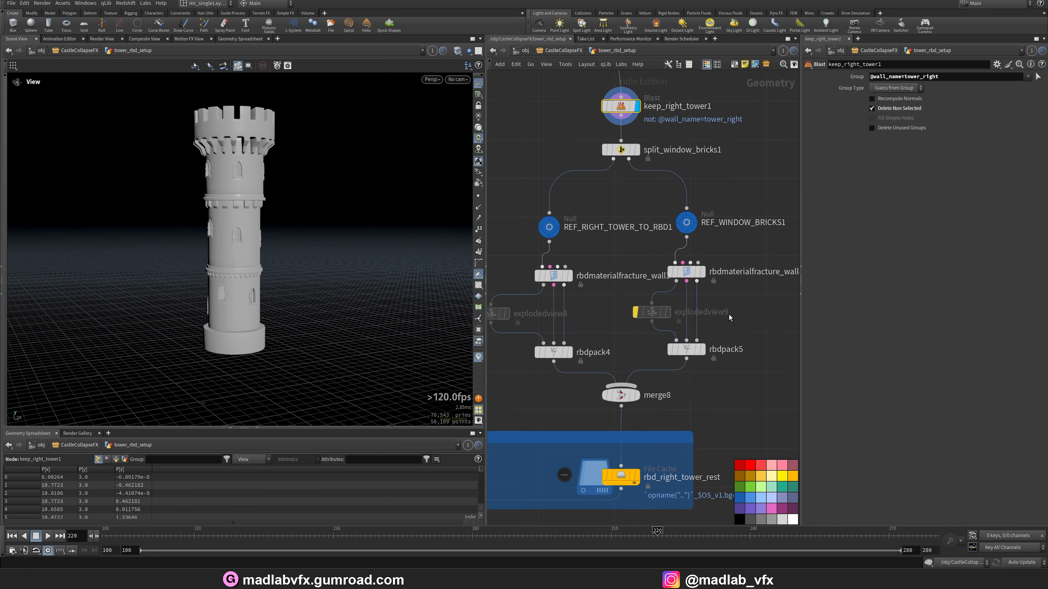
- Widen the network view and display REF_RIGHT_TOWER_TO_RBD1, followed by REF_WINDOW_BRICKS1
left_click_drag(801, 344, 850, 341)
scroll(624, 276, "up", 2)
left_click(561, 196)
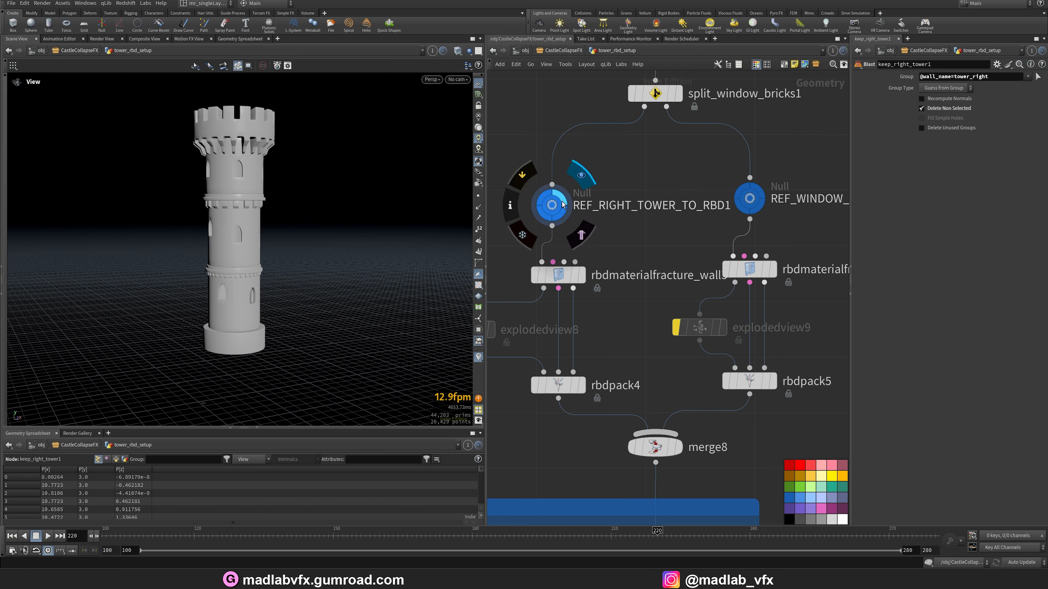
left_click(758, 190)
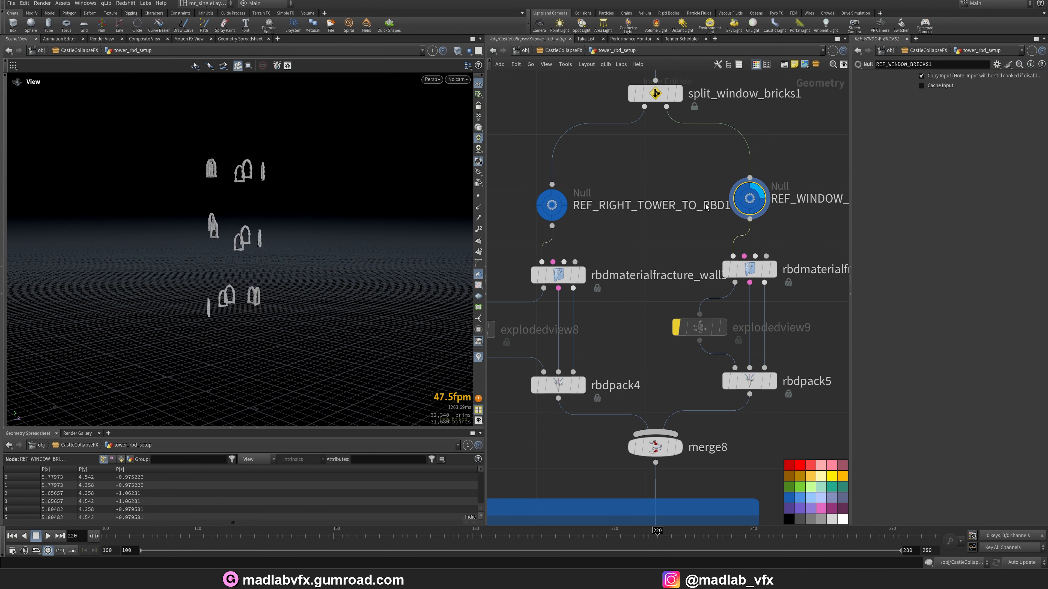
left_click_drag(377, 232, 402, 246)
- Move rbdunpack2 and explodedview2 below rbd_right_tower_rest, feed them from that cache and display the exploded right tower
scroll(807, 363, "down", 2)
middle_click_drag(807, 363, 785, 314)
scroll(701, 392, "down", 2)
middle_click_drag(701, 392, 707, 315)
left_click_drag(536, 458, 702, 420)
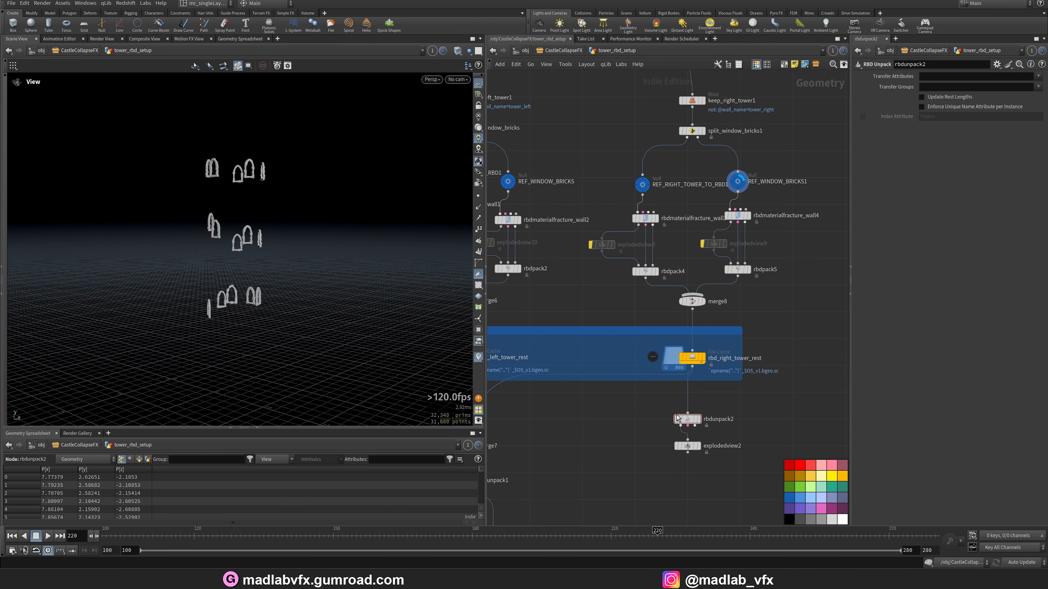
scroll(702, 413, "up", 3)
left_click(675, 436)
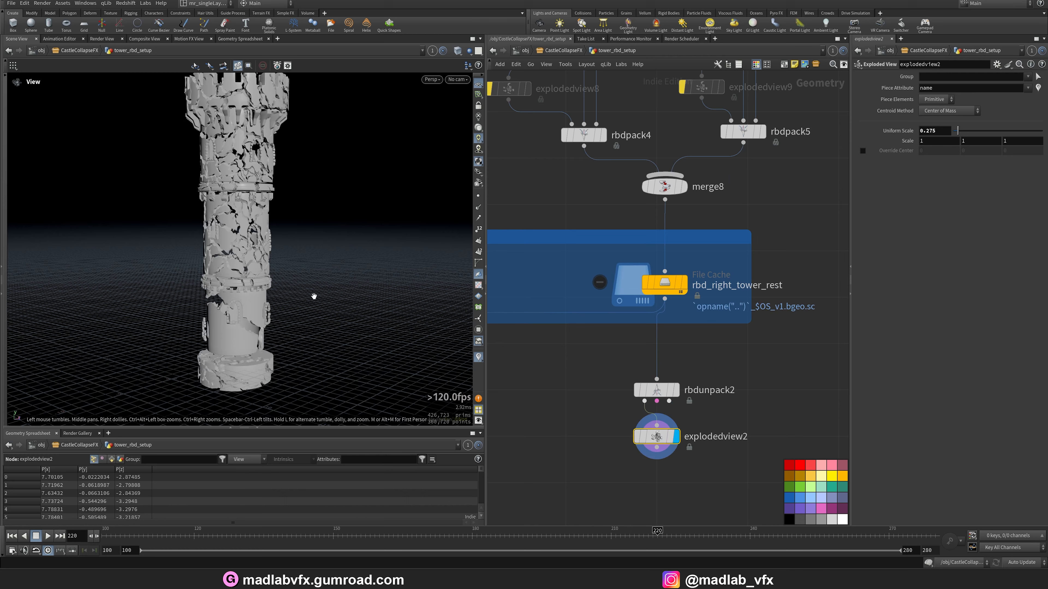
left_click_drag(363, 297, 315, 316)
scroll(566, 416, "down", 3)
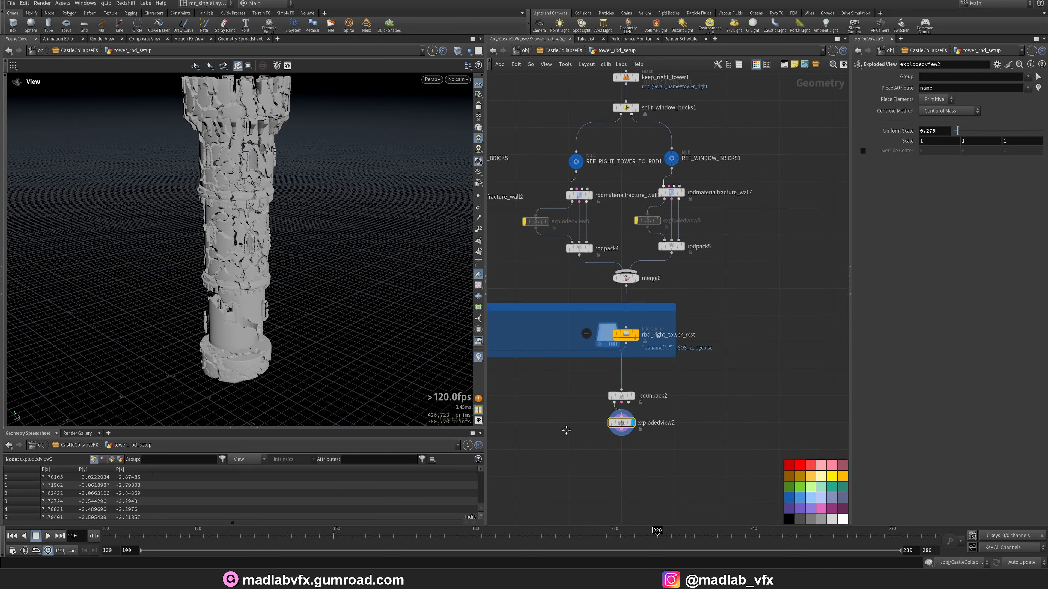
- Enlarge the network view and display merge7, which combines the wall and both tower caches
middle_click_drag(566, 428, 764, 281)
middle_click_drag(641, 284, 631, 368)
scroll(685, 327, "down", 2)
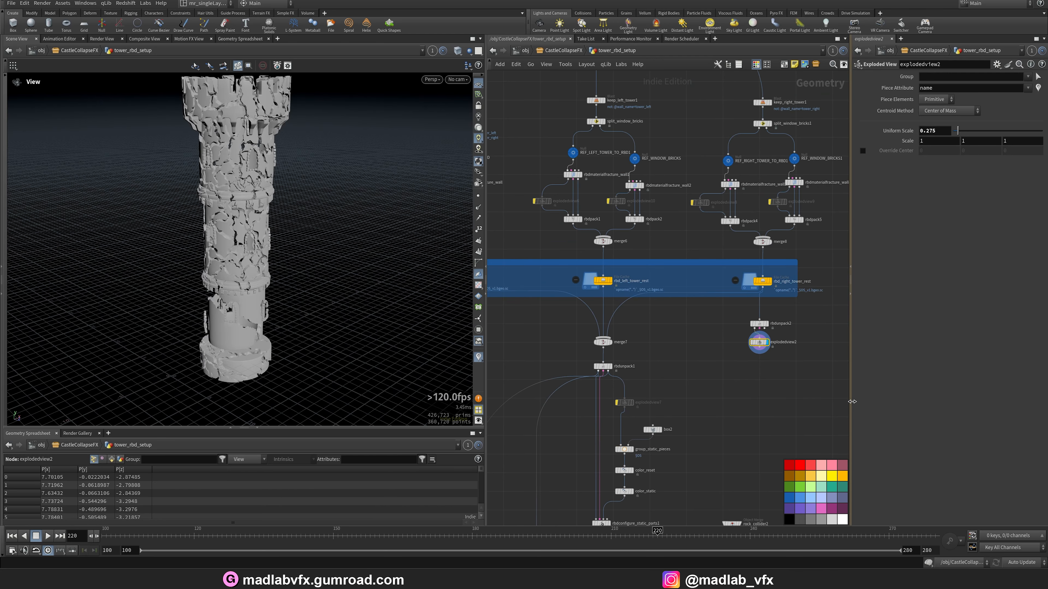
left_click_drag(850, 400, 963, 392)
scroll(698, 355, "up", 3)
middle_click_drag(668, 274, 729, 282)
middle_click_drag(533, 300, 540, 301)
scroll(759, 388, "up", 3)
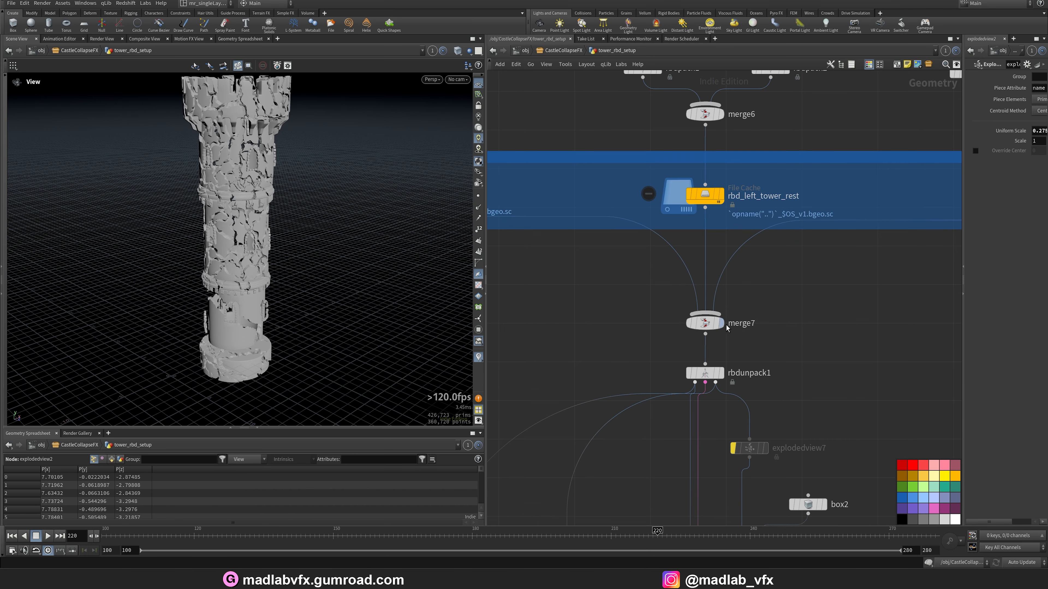
left_click(706, 327)
middle_click_drag(707, 327, 691, 303)
scroll(712, 362, "up", 2)
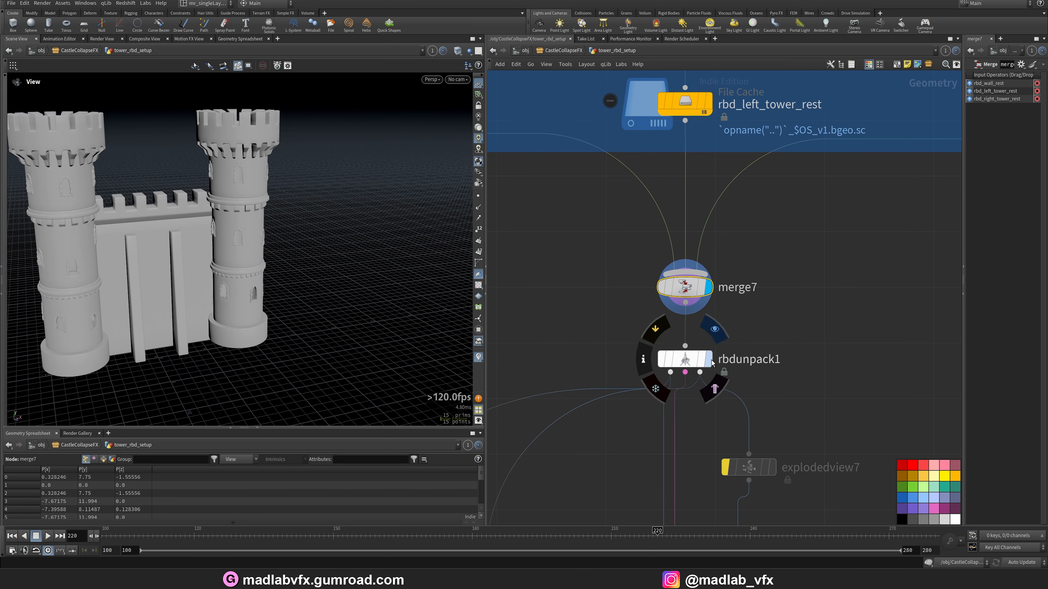
- Display rbdunpack1 with the parameter area widened, and look over the unpacked castle and the nodes below it
left_click(711, 362)
left_click_drag(963, 328, 808, 172)
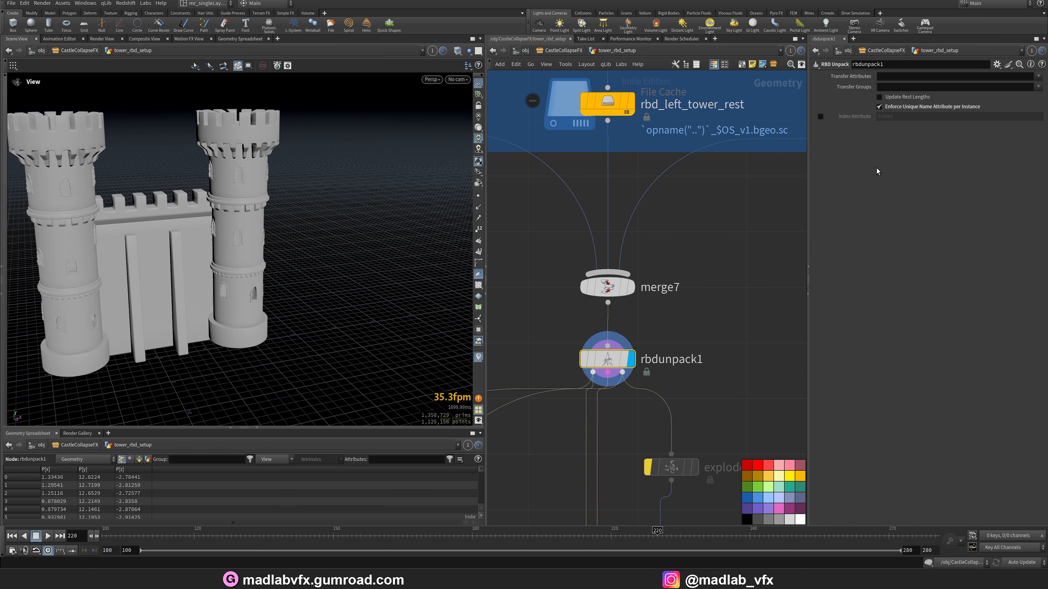
scroll(743, 320, "down", 2)
middle_click_drag(743, 319, 714, 162)
scroll(714, 162, "down", 3)
scroll(722, 290, "up", 3)
middle_click_drag(727, 306, 708, 287)
left_click_drag(372, 307, 311, 265)
left_click_drag(368, 295, 341, 304)
middle_click_drag(341, 305, 276, 297)
right_click_drag(276, 296, 297, 301)
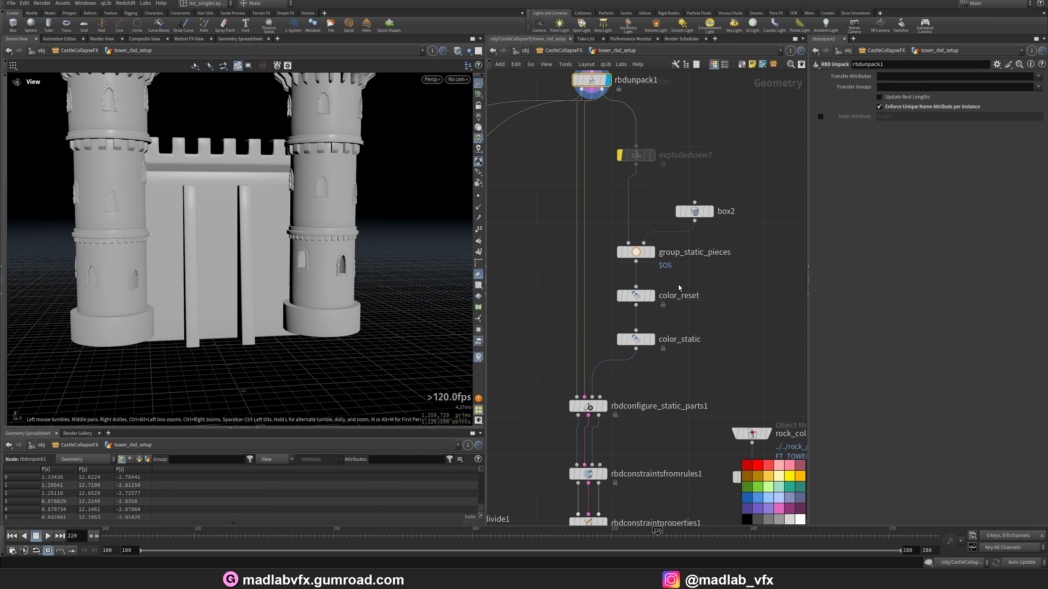
- Display the box2 bounding box, followed by the group_static_pieces node it feeds
left_click(709, 212)
left_click(702, 217)
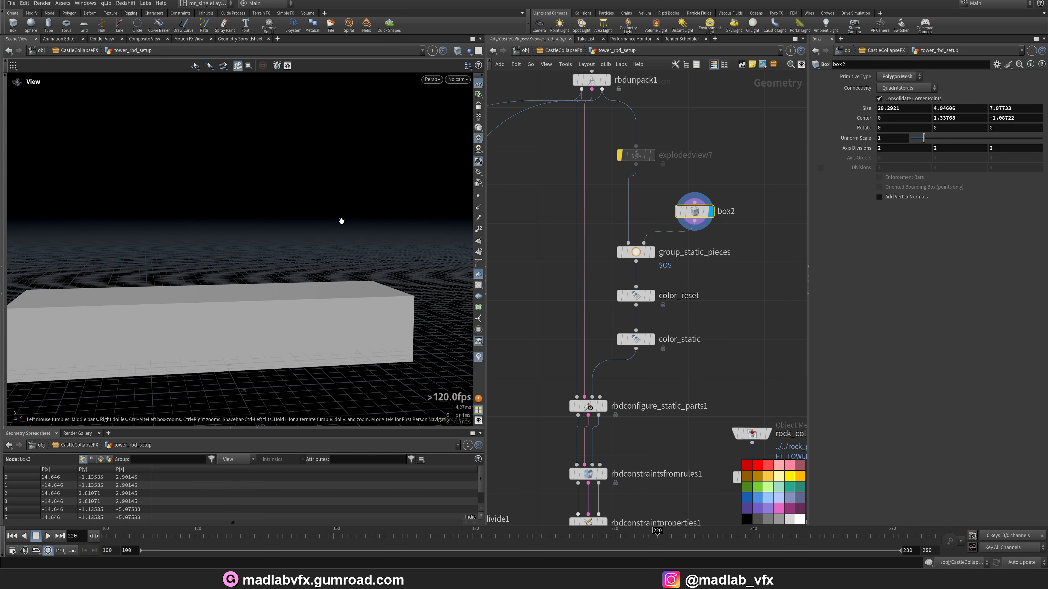
key("h")
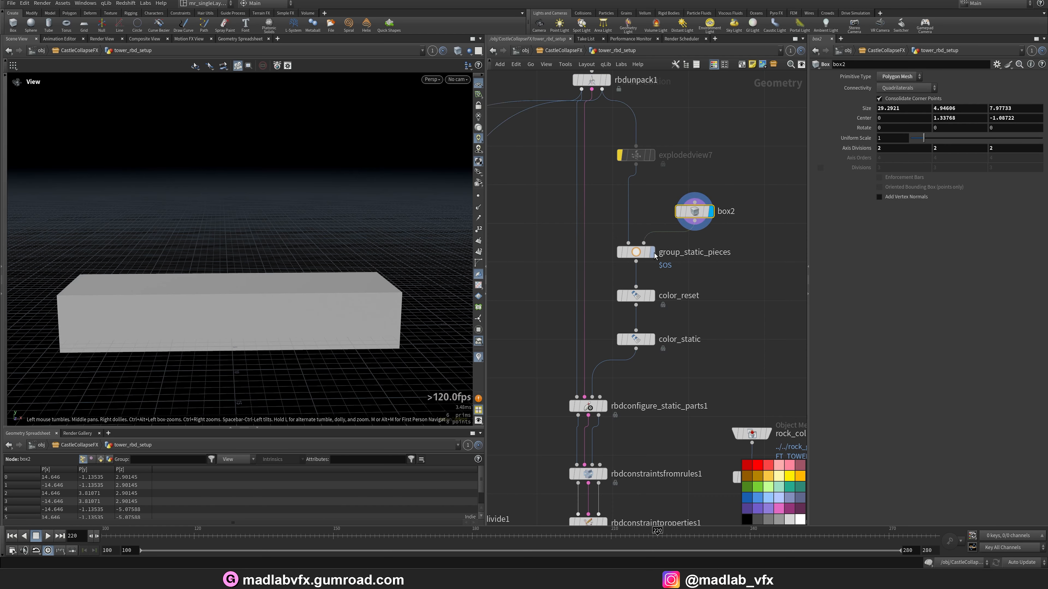
left_click(653, 253)
left_click(643, 252)
left_click_drag(402, 244, 360, 307)
- Display color_reset, followed by color_static, to check the coloring of the static pieces at the castle's base
left_click(652, 296)
left_click(637, 295)
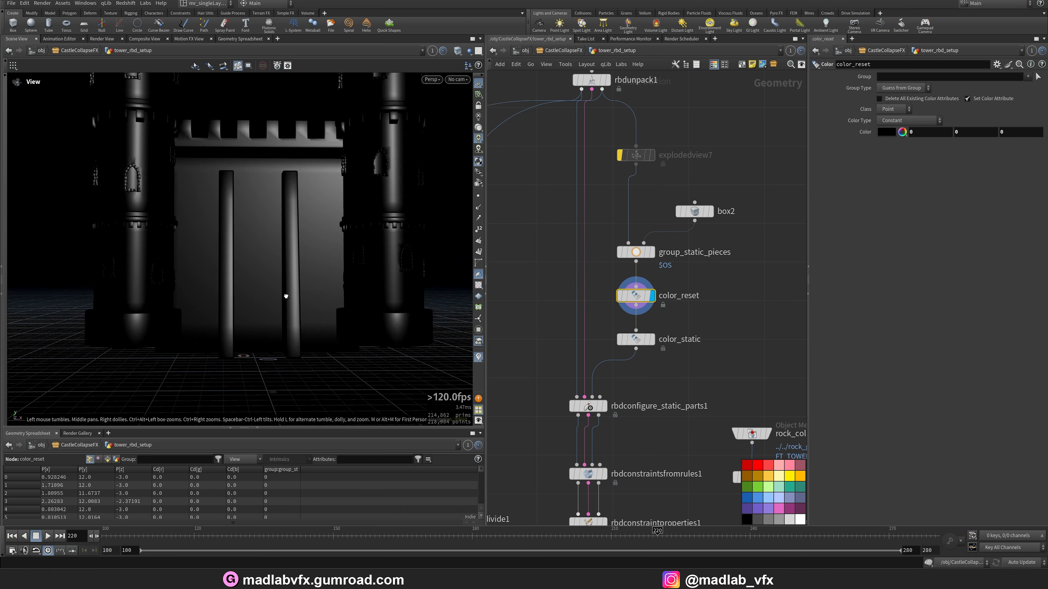
left_click_drag(318, 273, 311, 331)
left_click(651, 339)
left_click(637, 338)
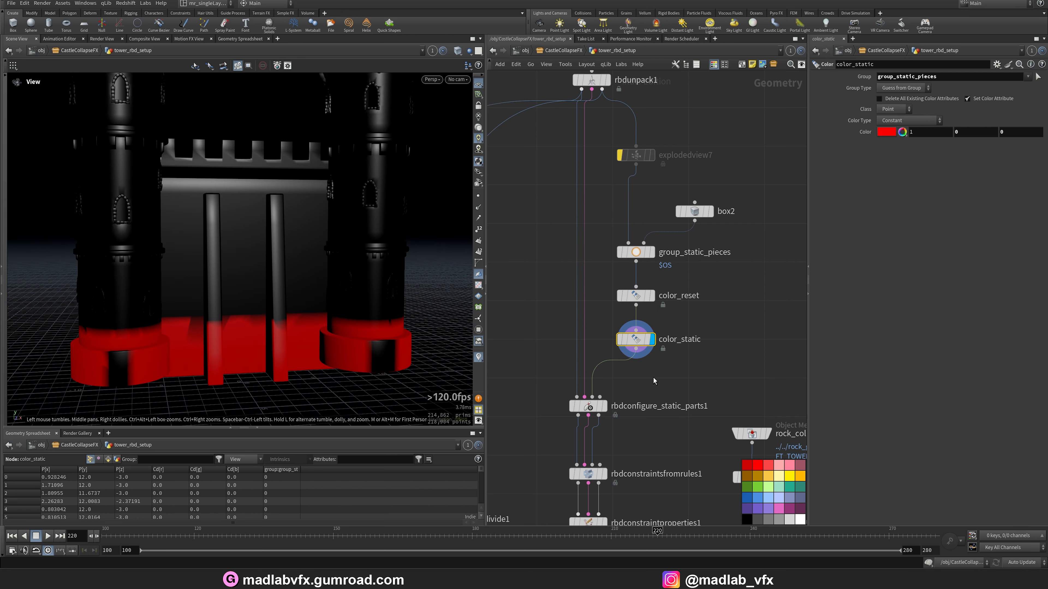
- Display rbdconfigure_static_parts1 and widen the parameter area to examine the Active setting applied to group_static_pieces
mouse_move(605, 400)
middle_click_drag(593, 263, 592, 236)
scroll(608, 358, "up", 2)
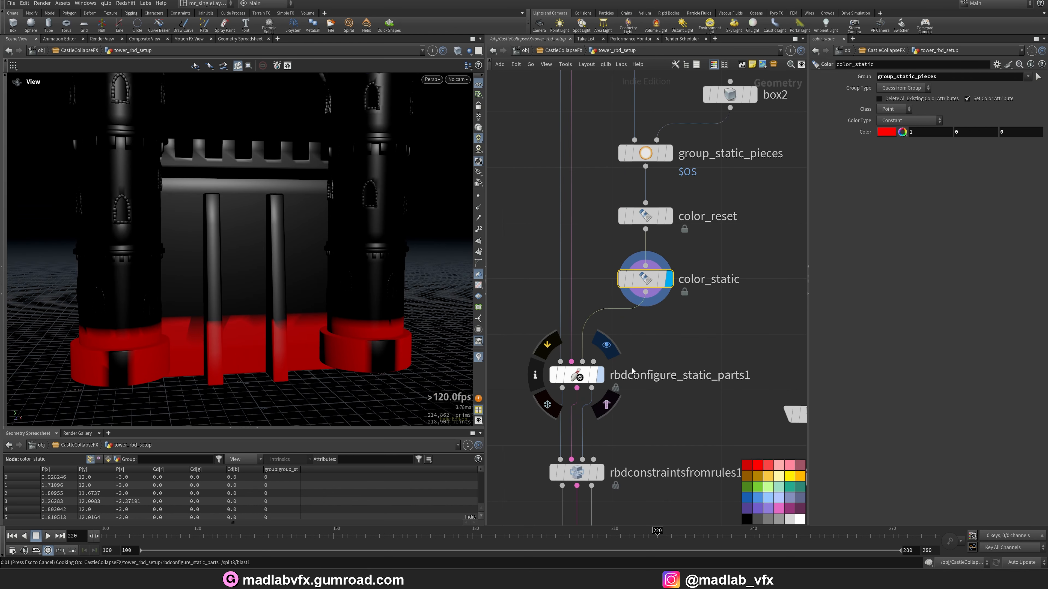
left_click(598, 375)
middle_click_drag(678, 349, 659, 340)
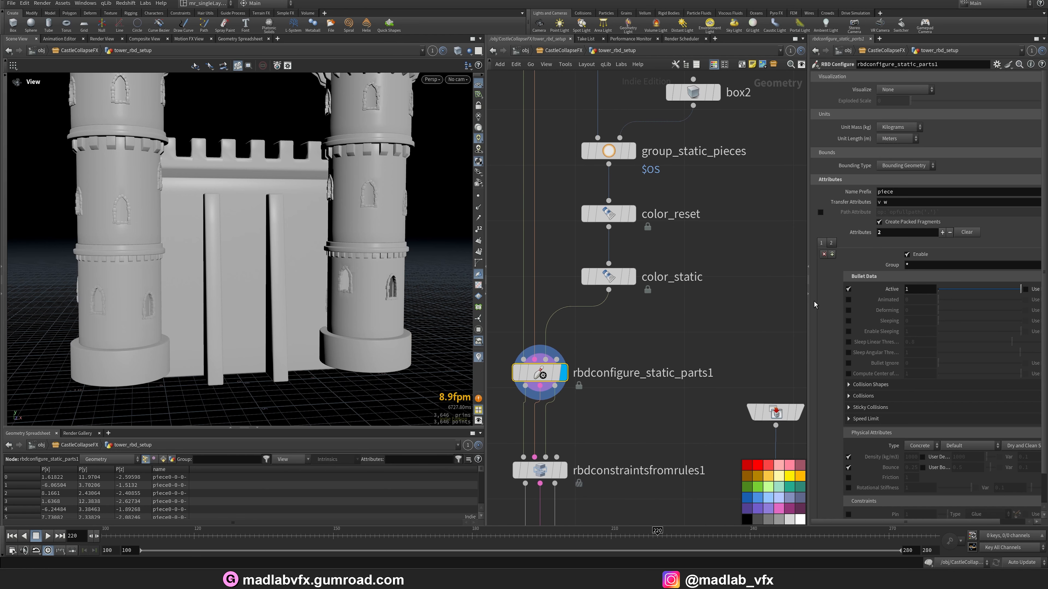
left_click_drag(811, 307, 763, 307)
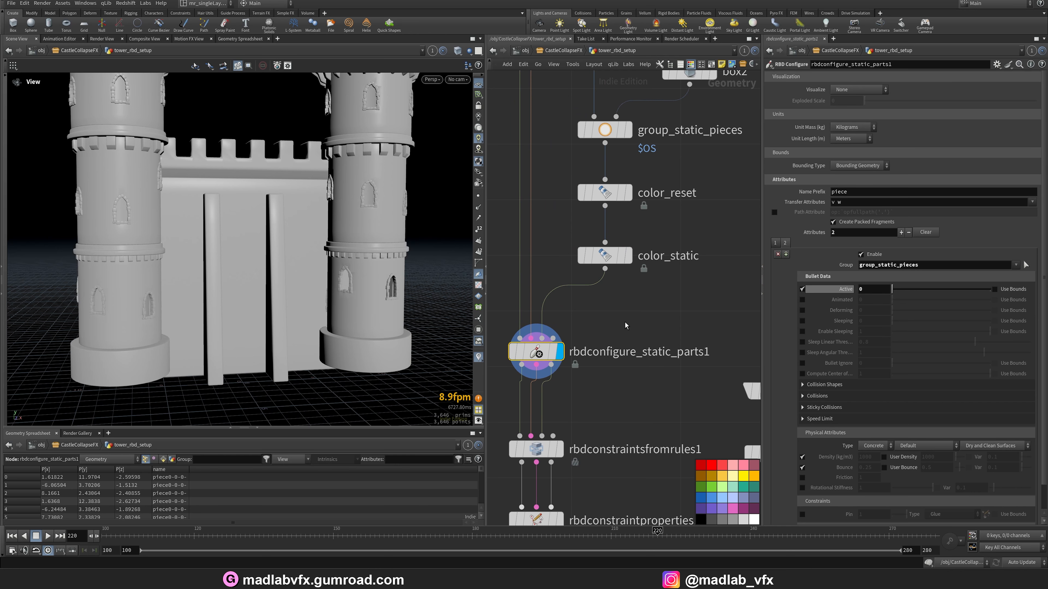
- Display rbdconstraintsfromrules1 to view the constraint network, followed by rbdconstraintproperties1 to check its glue settings
middle_click_drag(633, 400, 650, 301)
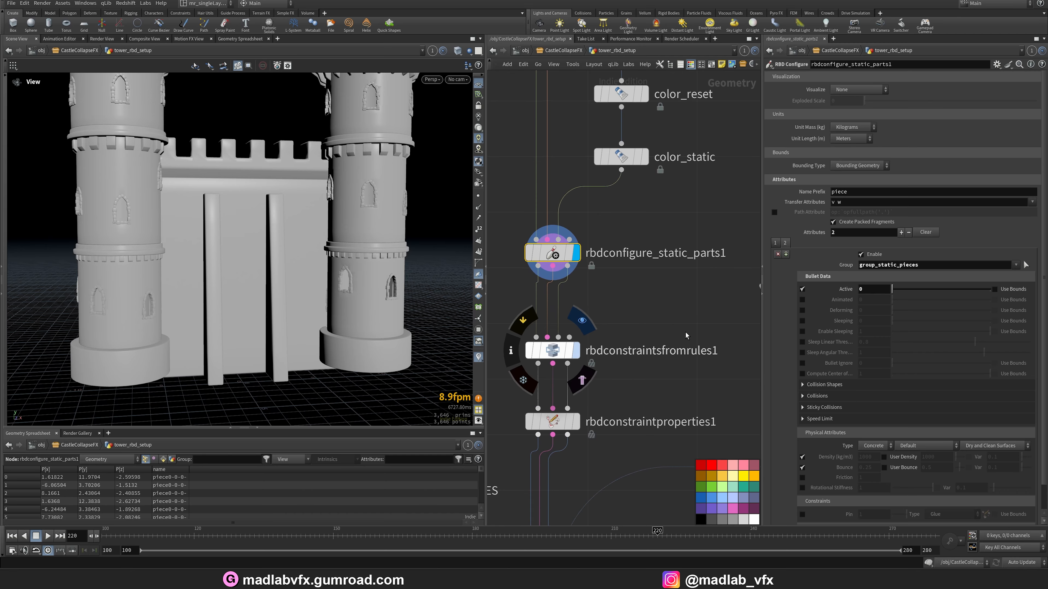
left_click(576, 350)
left_click_drag(412, 286, 338, 286)
middle_click_drag(658, 366, 672, 318)
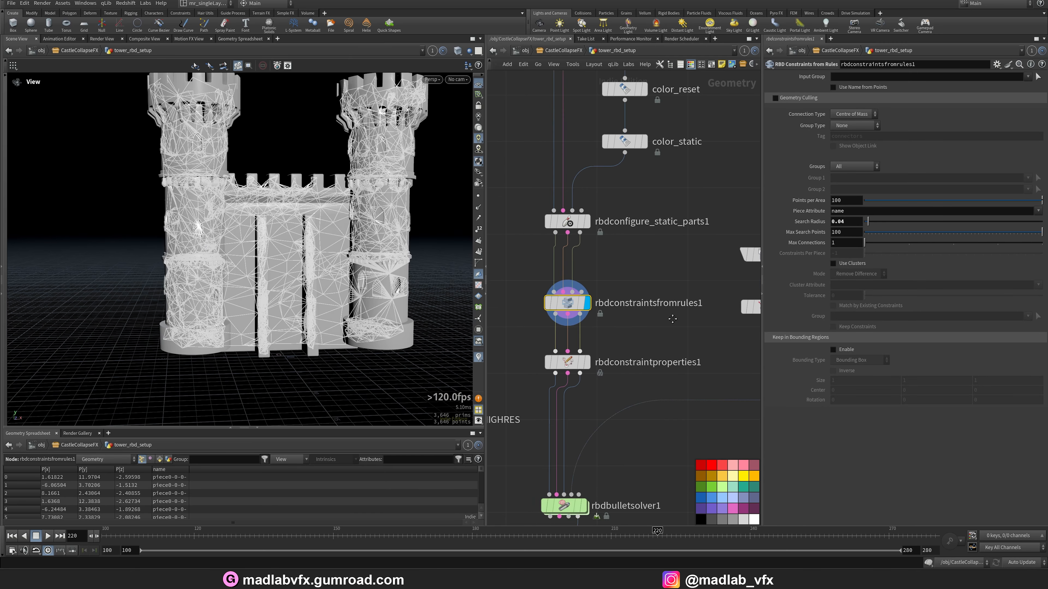
scroll(635, 331, "up", 2)
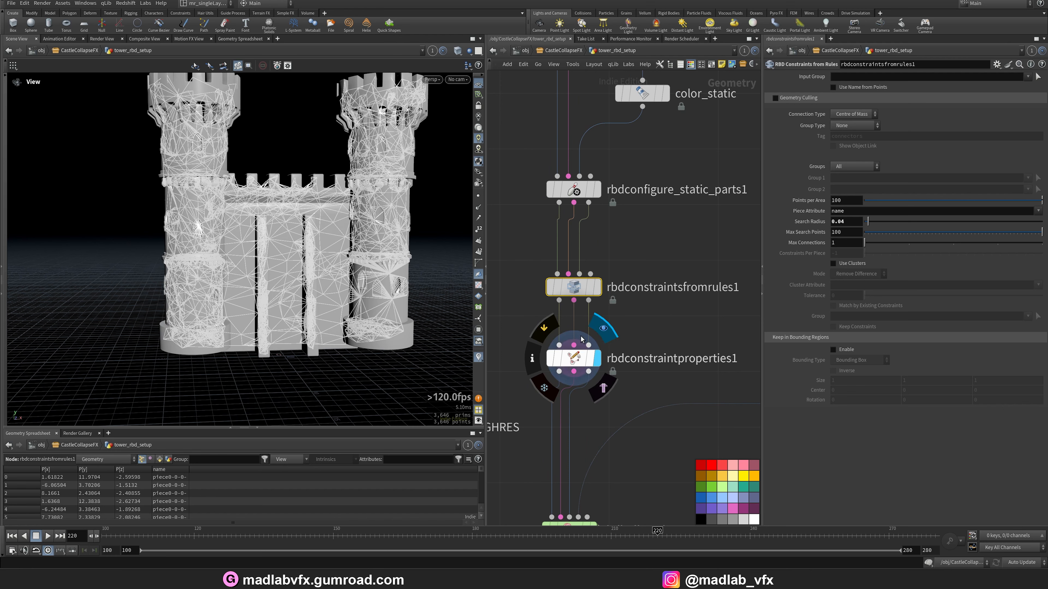
left_click(575, 355)
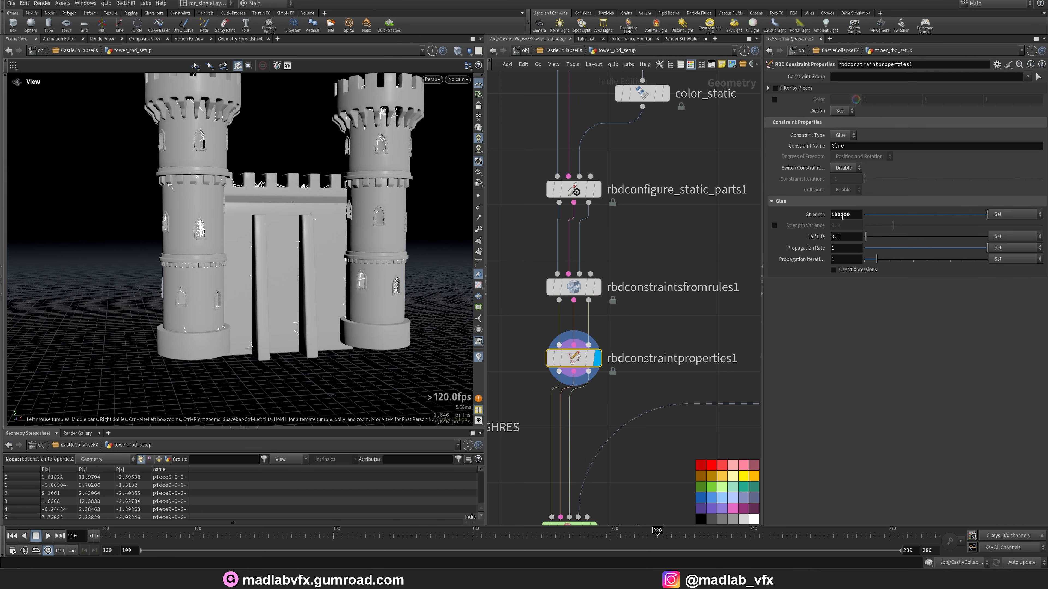
- Narrow the parameter area and display the rock_collider1 object merge to view the imported rocks
scroll(673, 330, "down", 3)
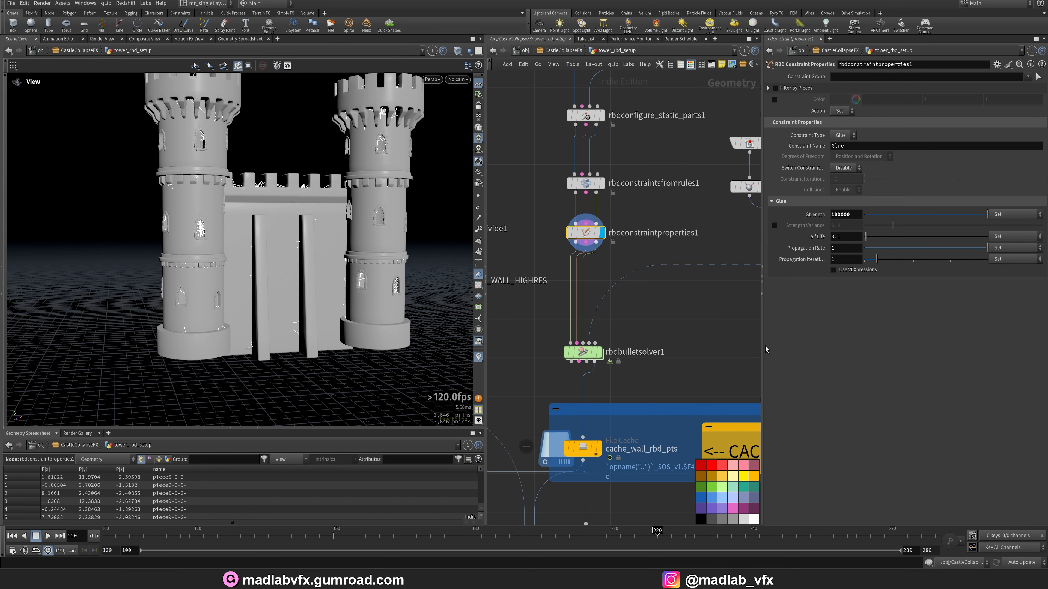
left_click_drag(761, 346, 803, 339)
scroll(642, 369, "down", 3)
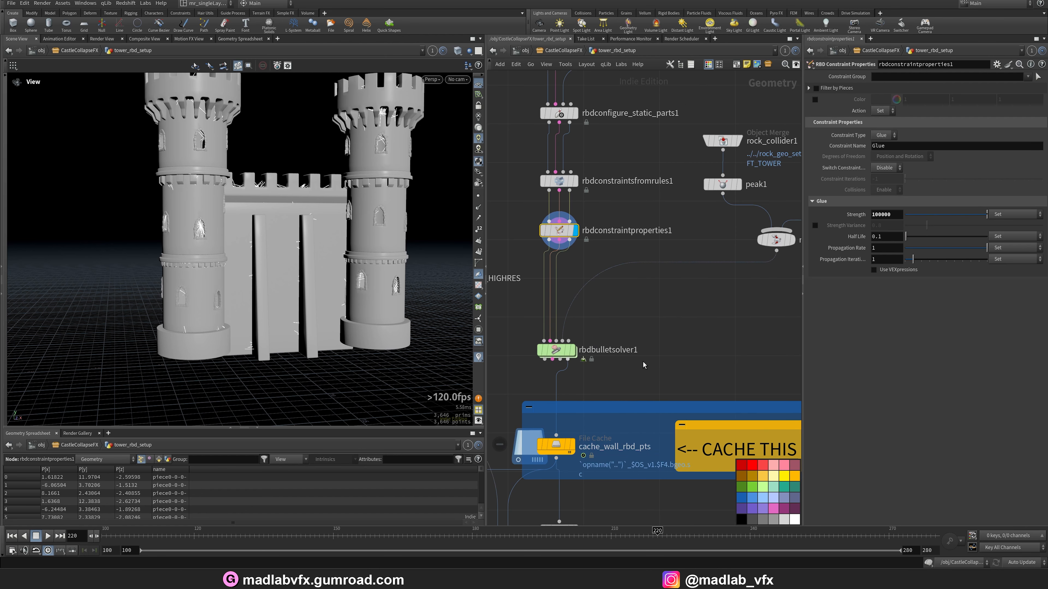
scroll(671, 231, "up", 3)
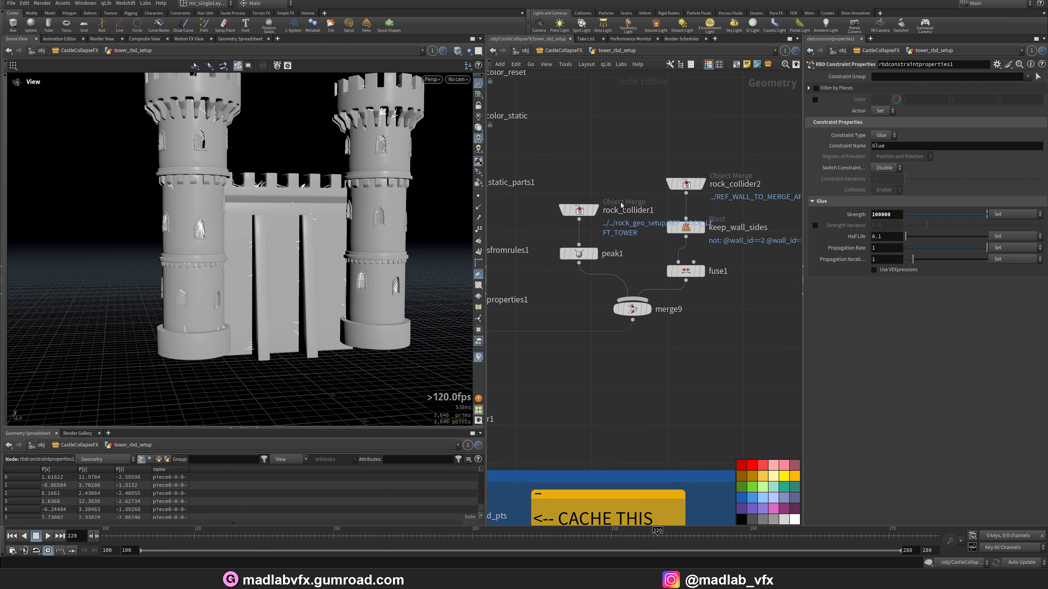
left_click(595, 210)
left_click_drag(338, 244, 328, 283)
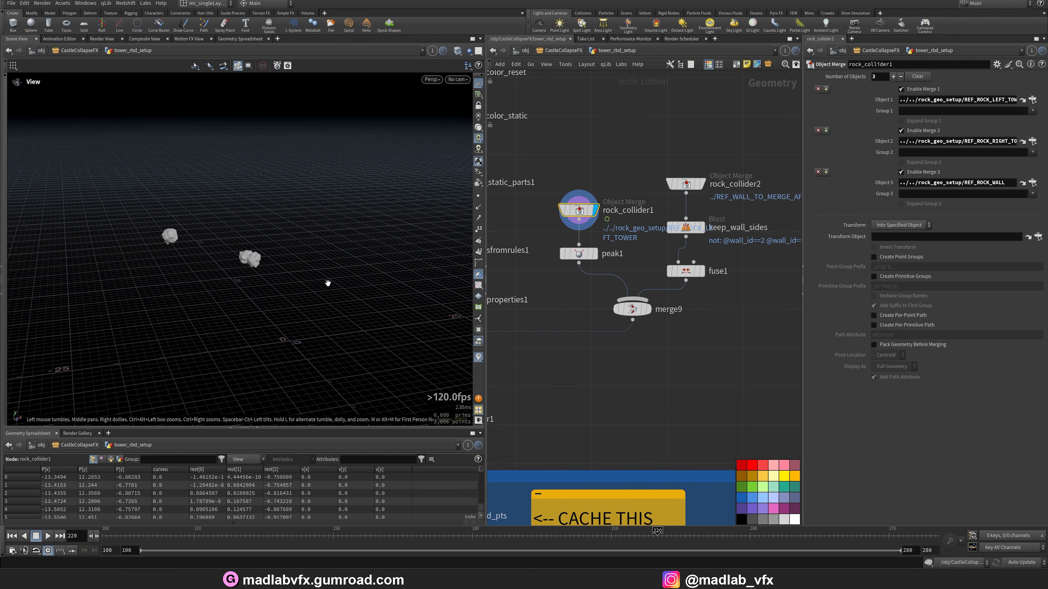
- Display rock_collider2 and compare its full walls and towers with the wall sections isolated by the keep_wall_sides blast
left_click(703, 185)
left_click_drag(330, 225, 238, 271)
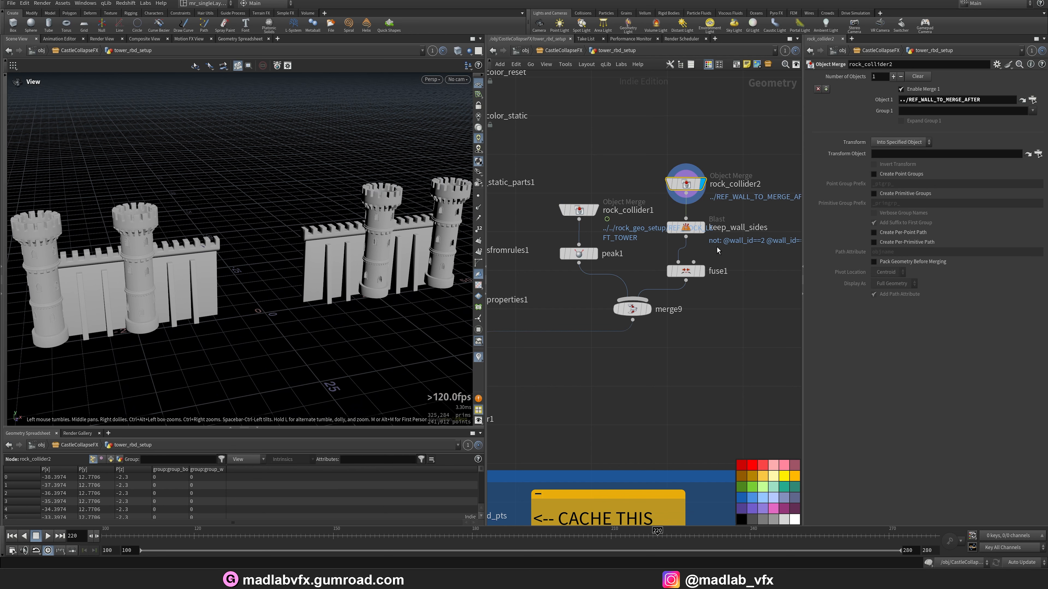
left_click(702, 227)
scroll(365, 220, "up", 3)
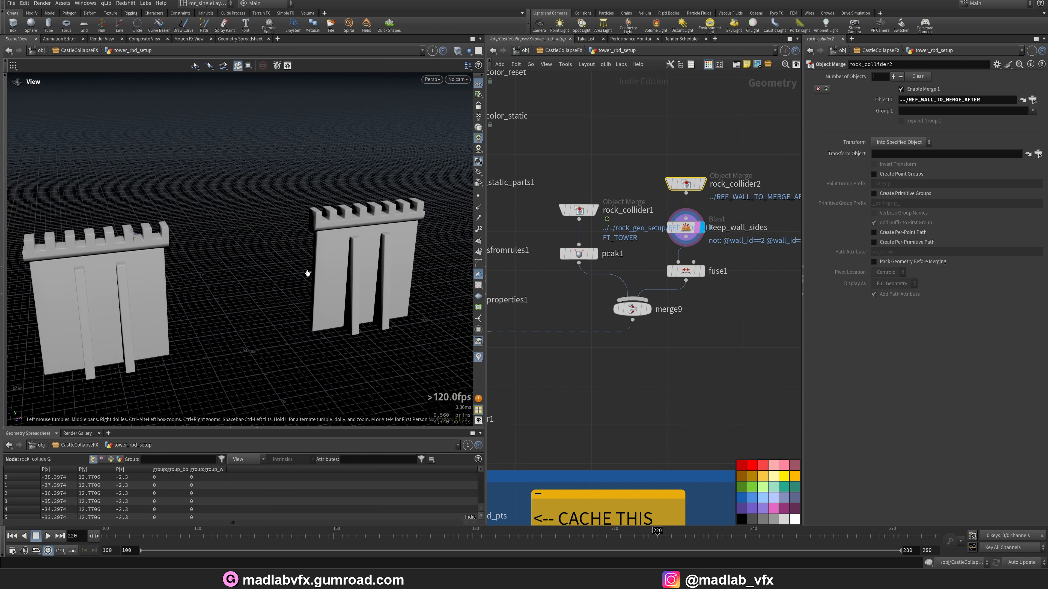
scroll(307, 274, "down", 2)
left_click(708, 186)
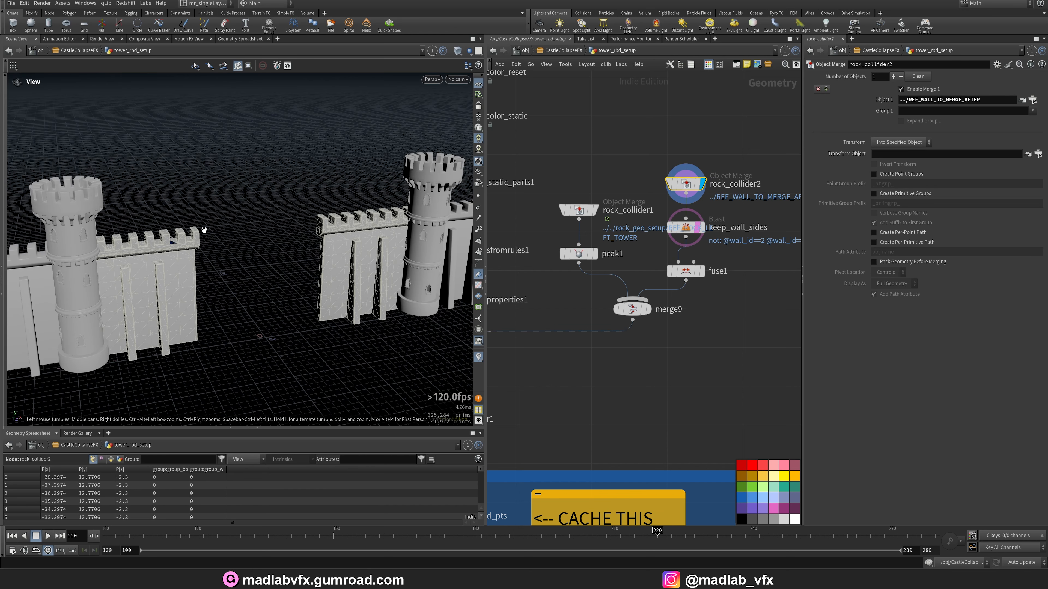
mouse_move(683, 236)
left_click(699, 232)
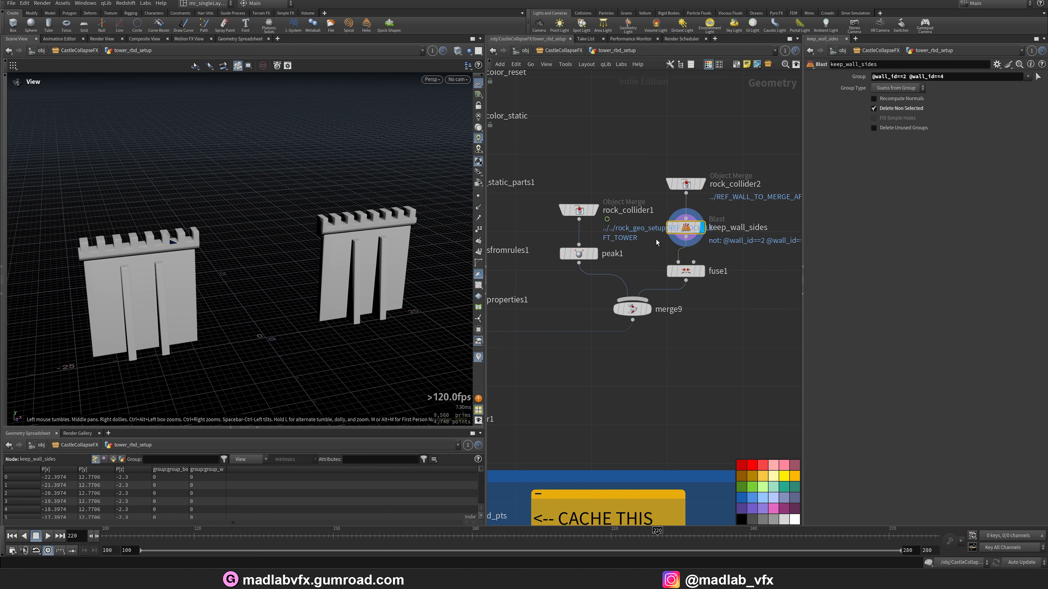
- Display fuse1 and the merged colliders in merge9, and scrub the timeline to frame 190
left_click(702, 272)
left_click(647, 309)
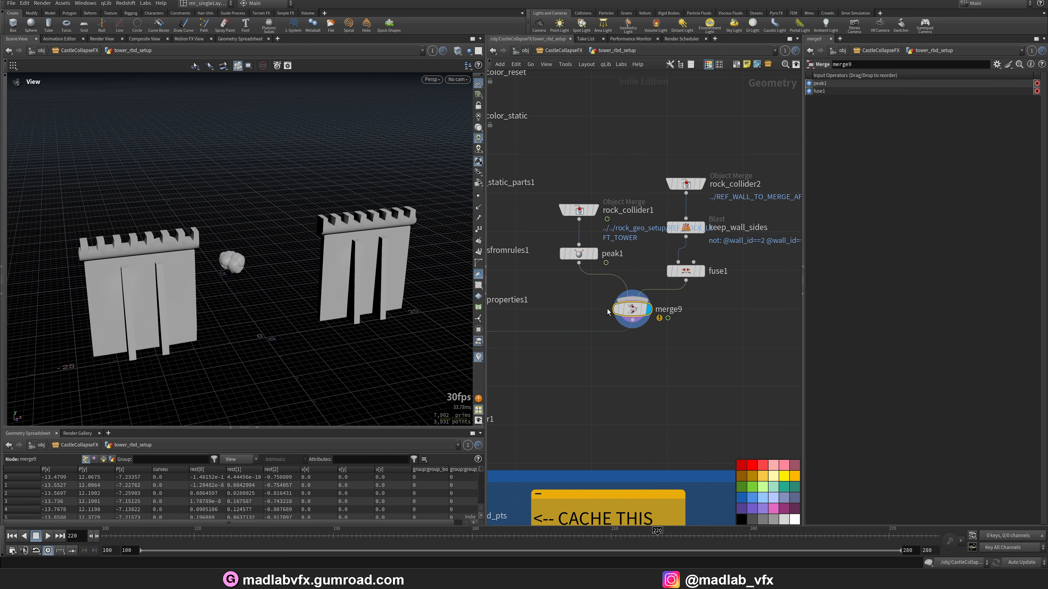
left_click_drag(164, 540, 518, 540)
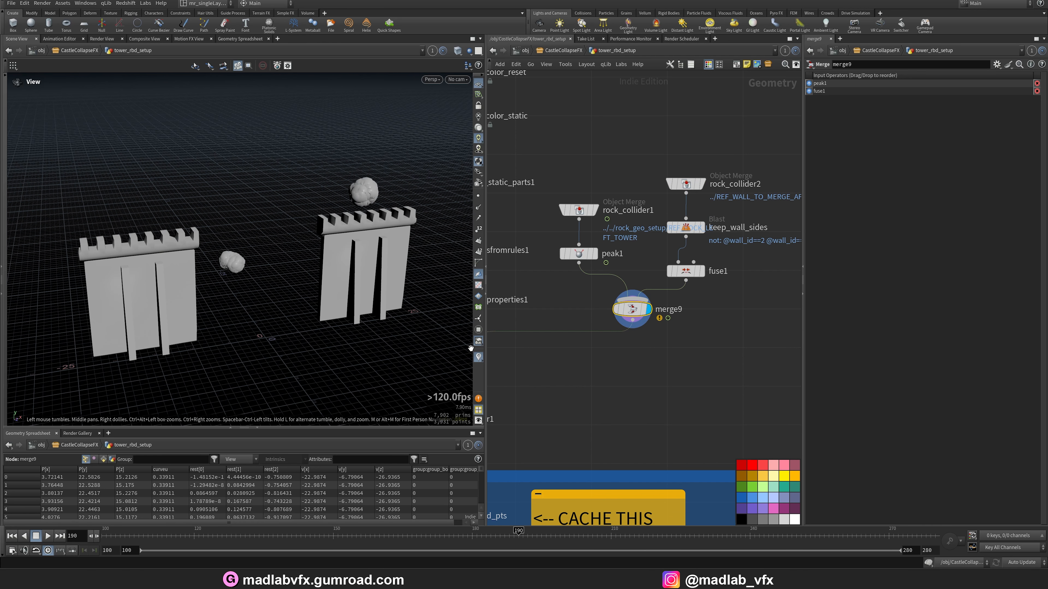
- Look inside rbdbulletsolver1 at its forces network, return to tower_rbd_setup and review the solver's collision settings
middle_click_drag(633, 388, 779, 349)
middle_click_drag(674, 333, 671, 281)
mouse_move(619, 314)
middle_mouse_down()
mouse_move(627, 306)
mouse_move(625, 327)
middle_mouse_up()
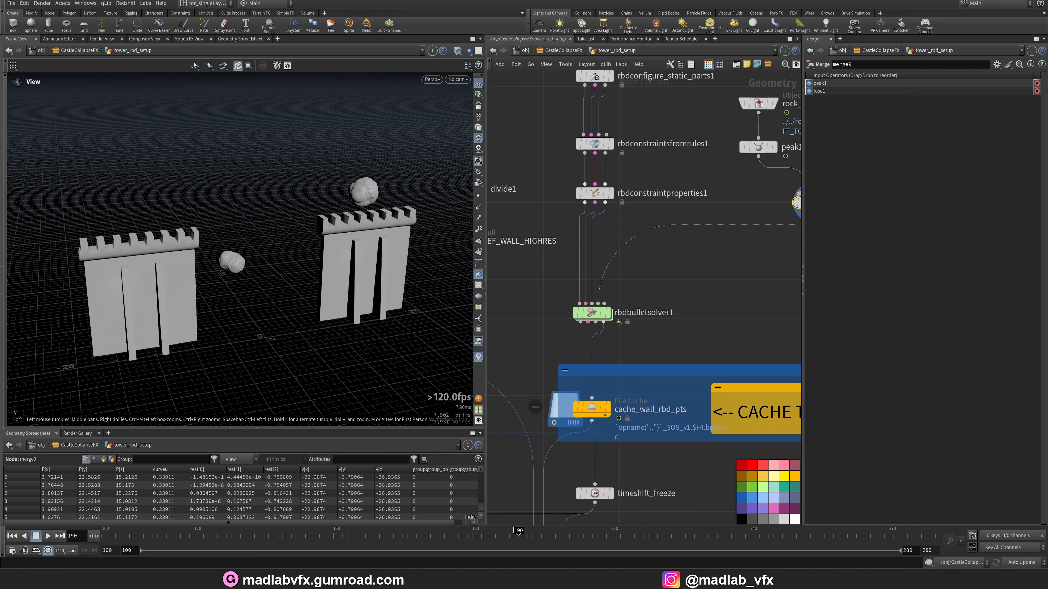
double_click(599, 320)
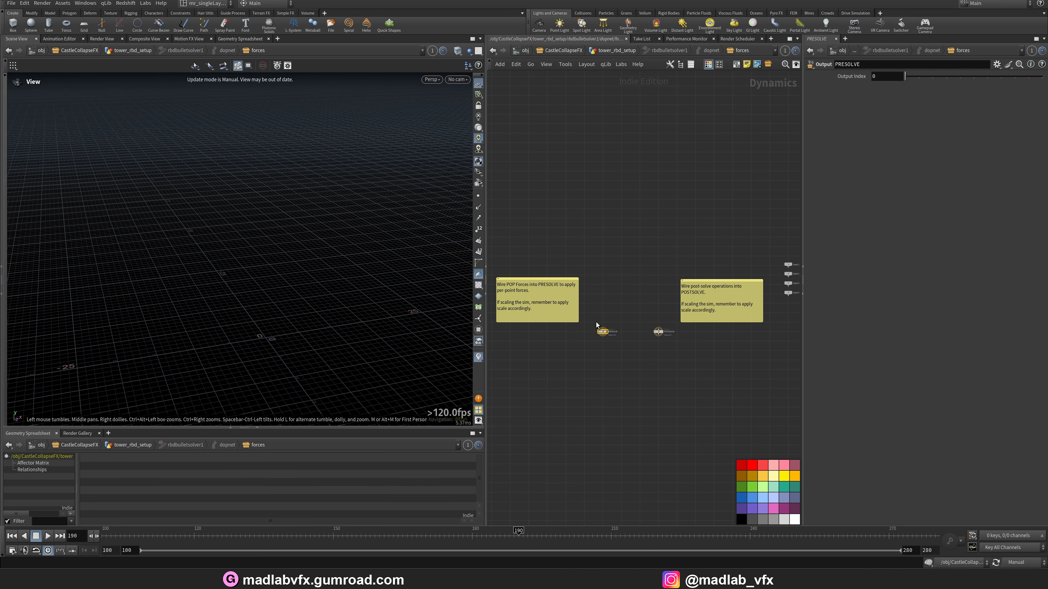
scroll(606, 313, "up", 6)
middle_click_drag(639, 314, 560, 301)
scroll(586, 314, "down", 1)
key("u")
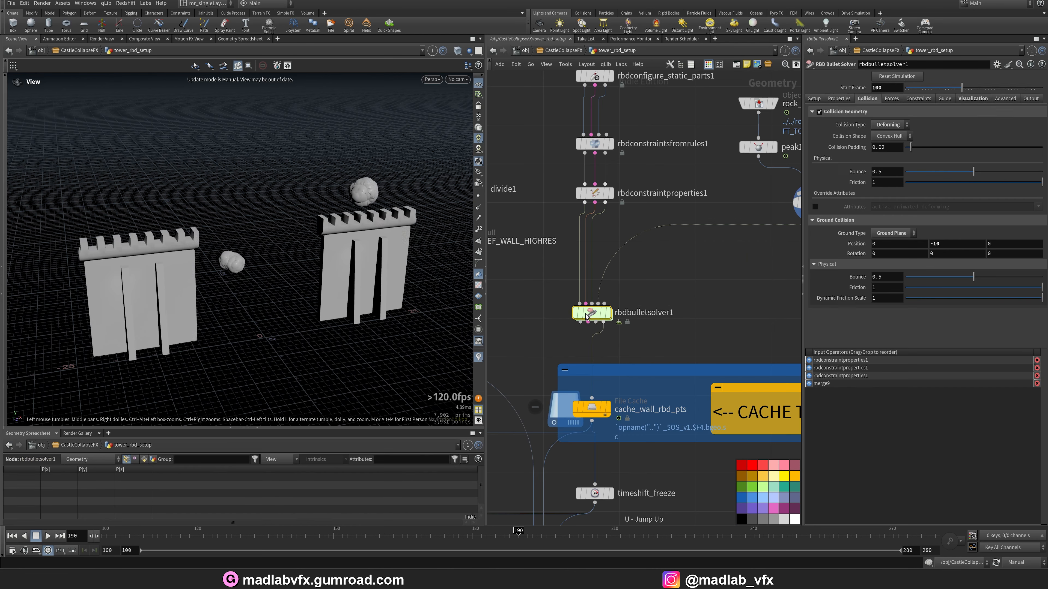
scroll(657, 318, "down", 2)
middle_click_drag(657, 318, 638, 304)
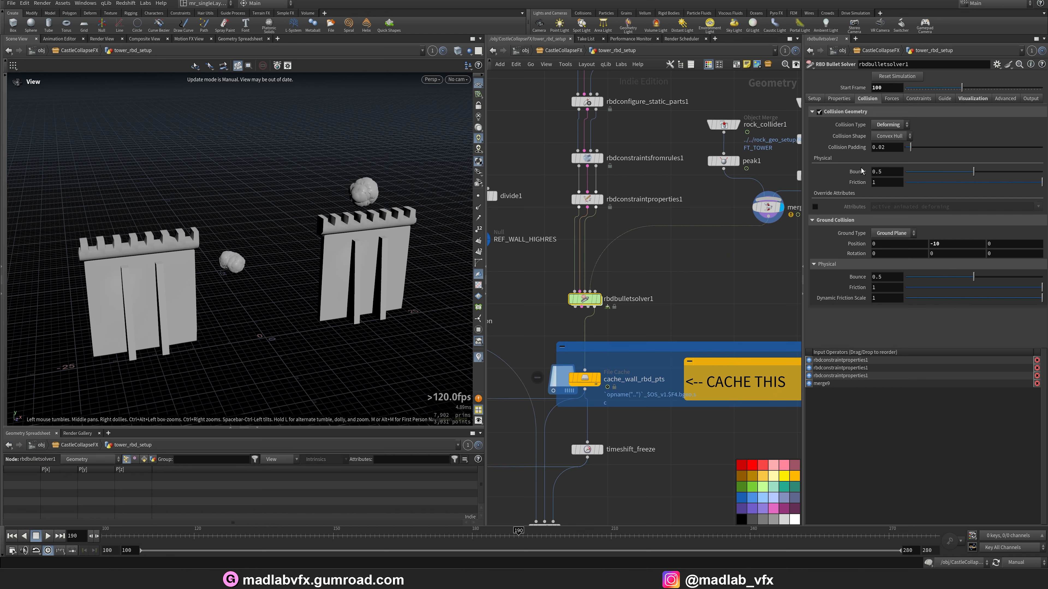
- Display cache_wall_rbd_pts, set the update mode to Auto Update and enlarge the viewport around the cached points
middle_click_drag(586, 397, 565, 324)
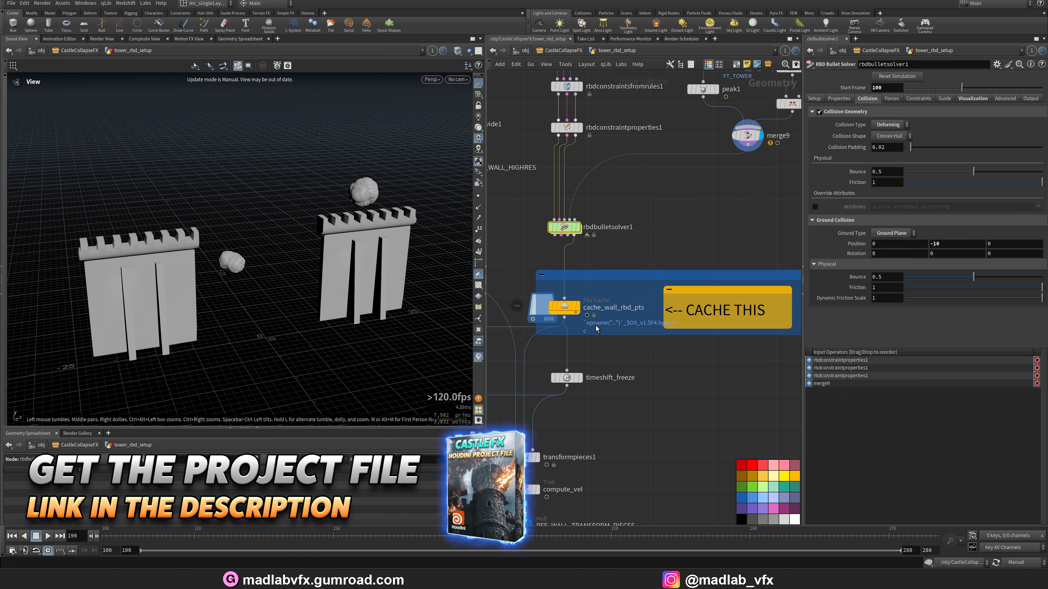
left_click(565, 311)
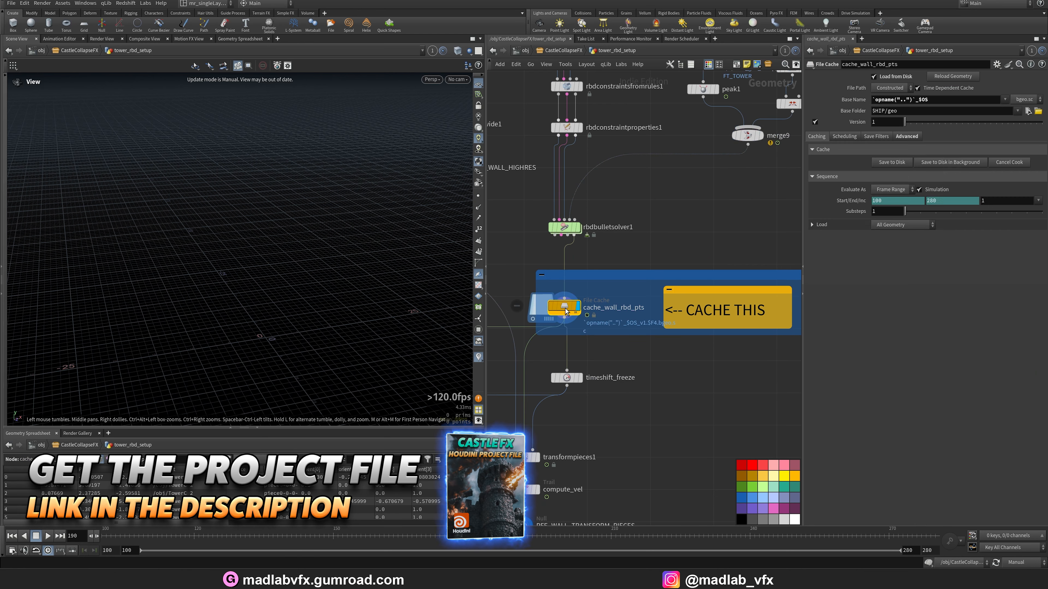
left_click(1019, 563)
left_click(1028, 539)
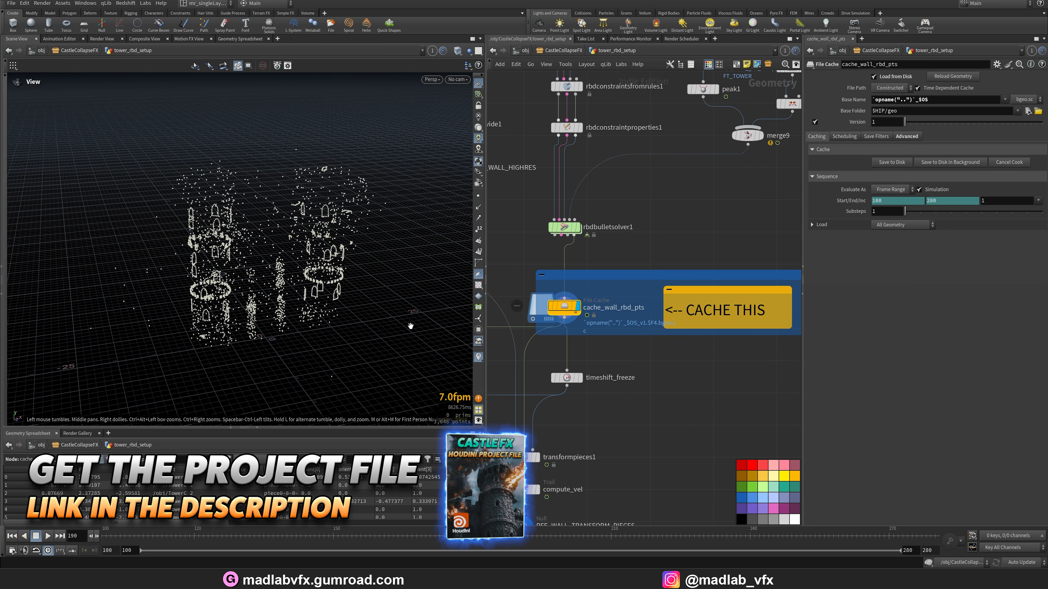
left_click_drag(410, 326, 413, 289)
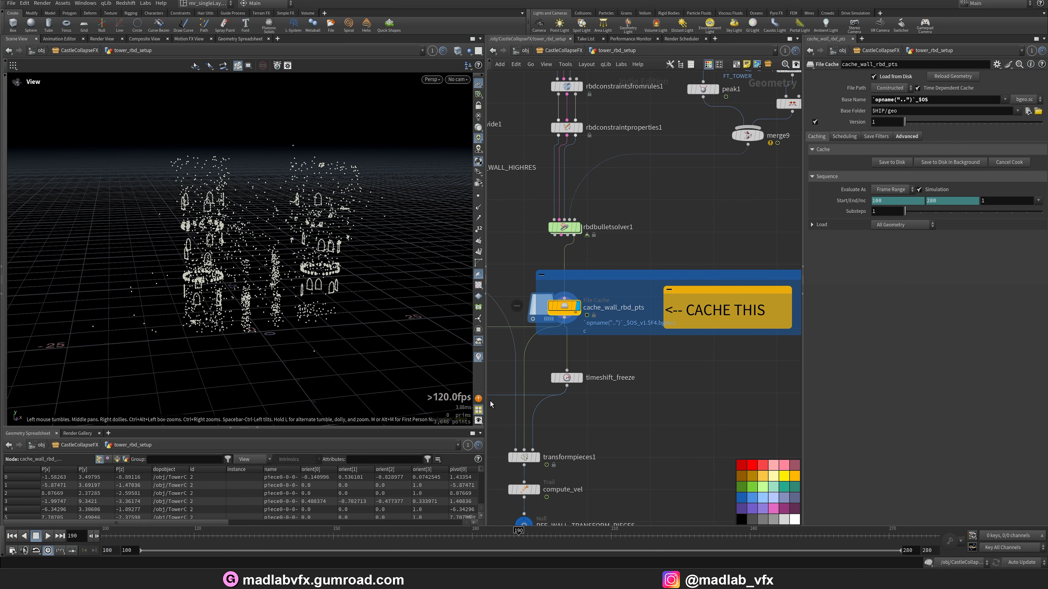
left_click_drag(486, 405, 582, 402)
mouse_move(431, 311)
left_mouse_down()
mouse_move(429, 334)
mouse_move(434, 321)
left_mouse_up()
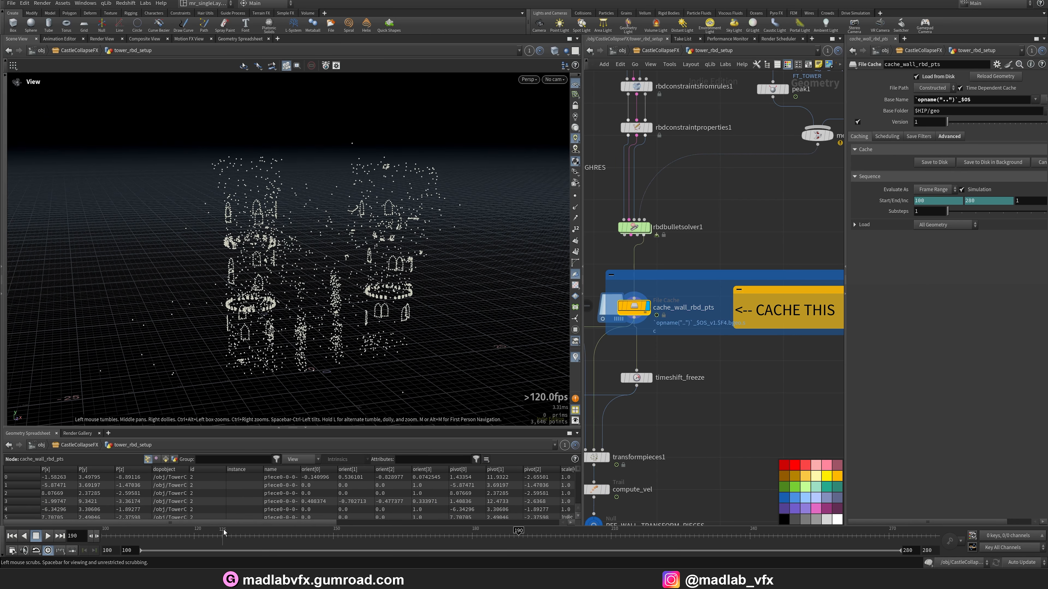
- Play the cached point simulation from the first frame, stop it and scrub to frame 189
left_click_drag(223, 533, 94, 538)
left_click(49, 536)
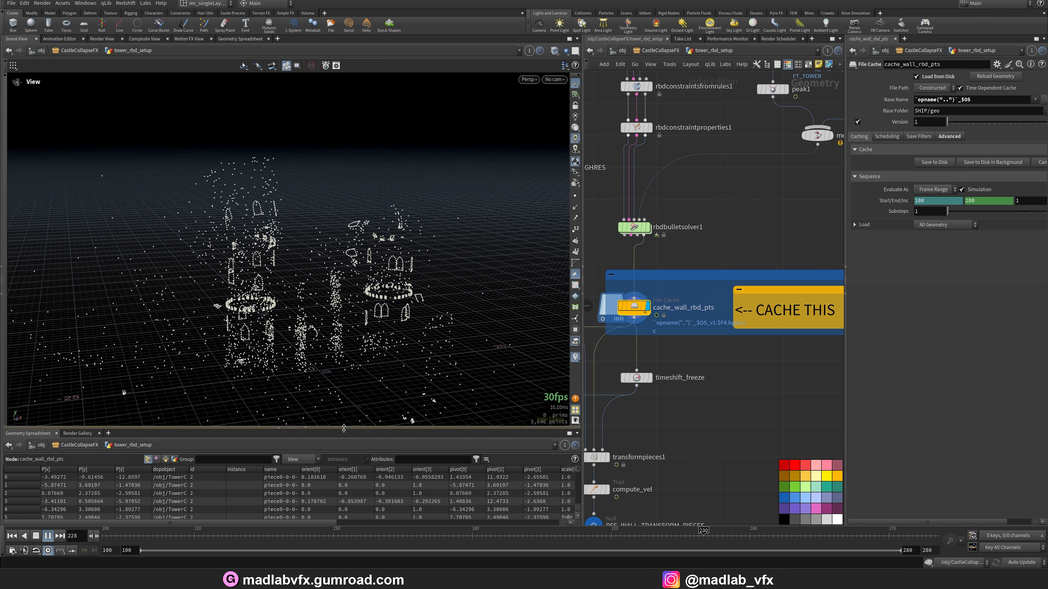
left_click(46, 535)
left_click_drag(305, 536, 513, 536)
- Display transformpieces1 to view the castle geometry driven by the cached simulation points
middle_click_drag(587, 219, 646, 267)
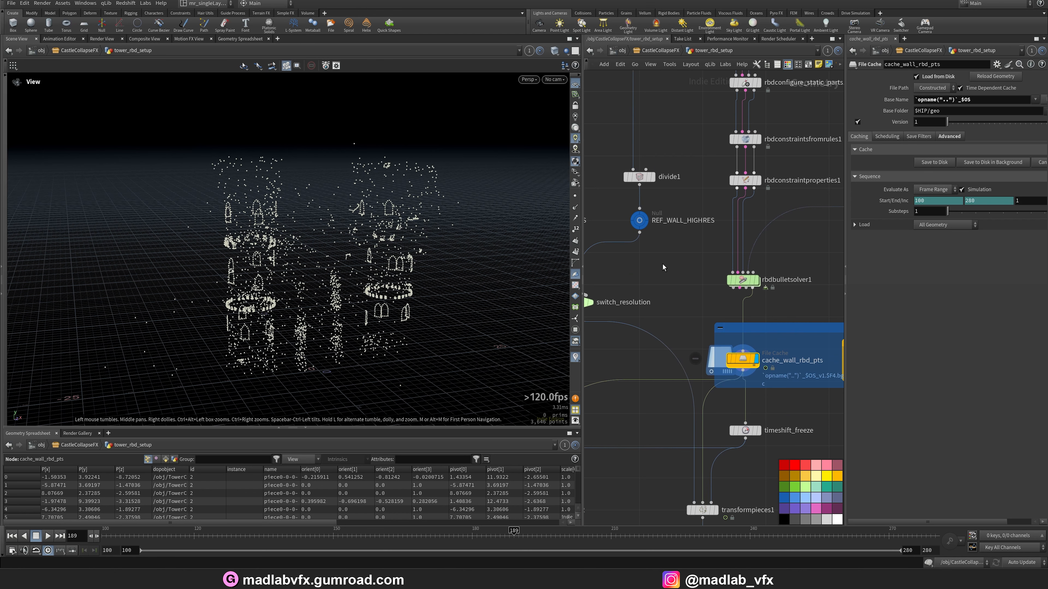
scroll(662, 264, "down", 3)
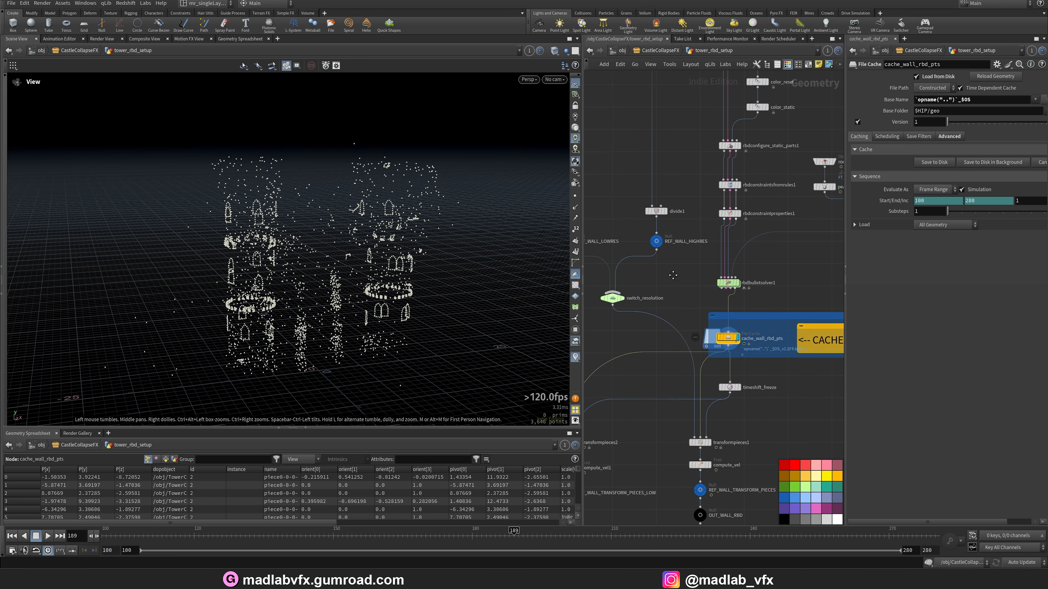
middle_click_drag(715, 368, 682, 298)
scroll(697, 299, "up", 5)
middle_click_drag(656, 400, 685, 352)
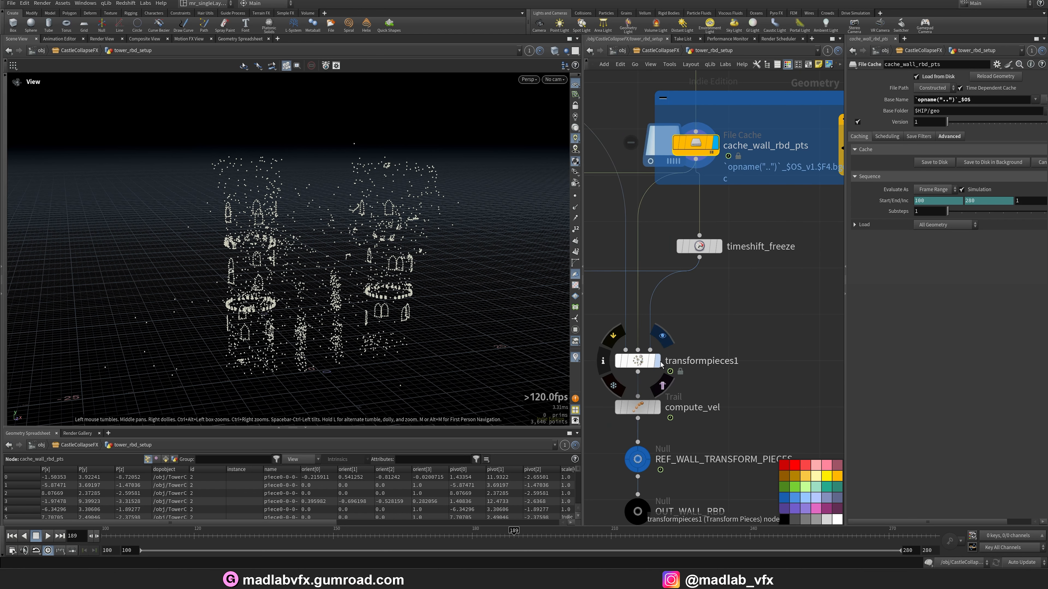
left_click(662, 335)
left_click(639, 361)
left_click_drag(449, 284, 453, 288)
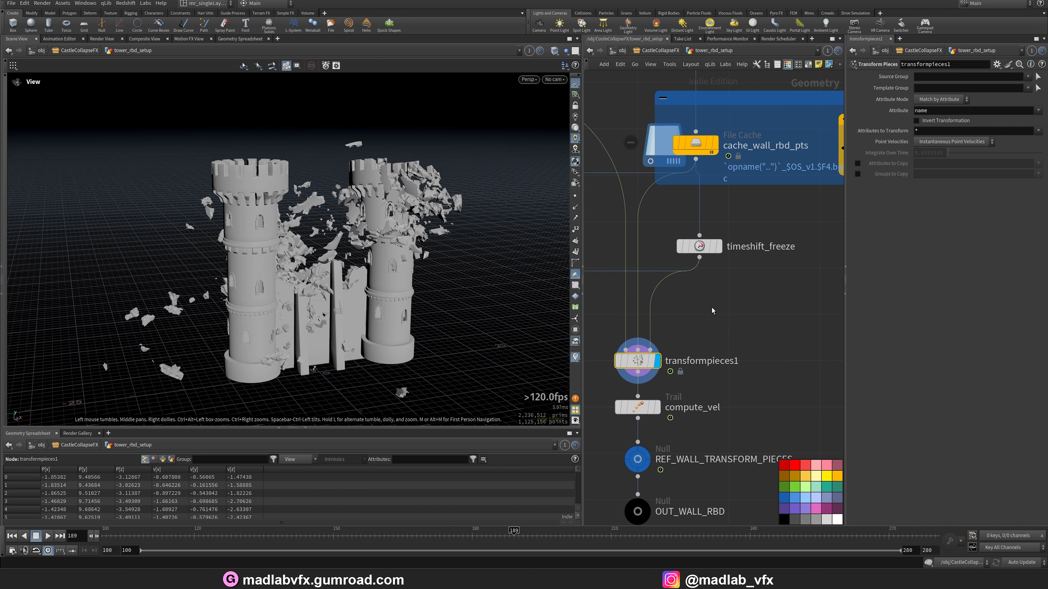
- Set the Select Input of switch_resolution to 0 and inspect the low-resolution castle pieces up close
scroll(713, 308, "down", 4)
middle_click_drag(685, 239, 744, 292)
middle_click_drag(649, 244, 679, 318)
left_click(666, 278)
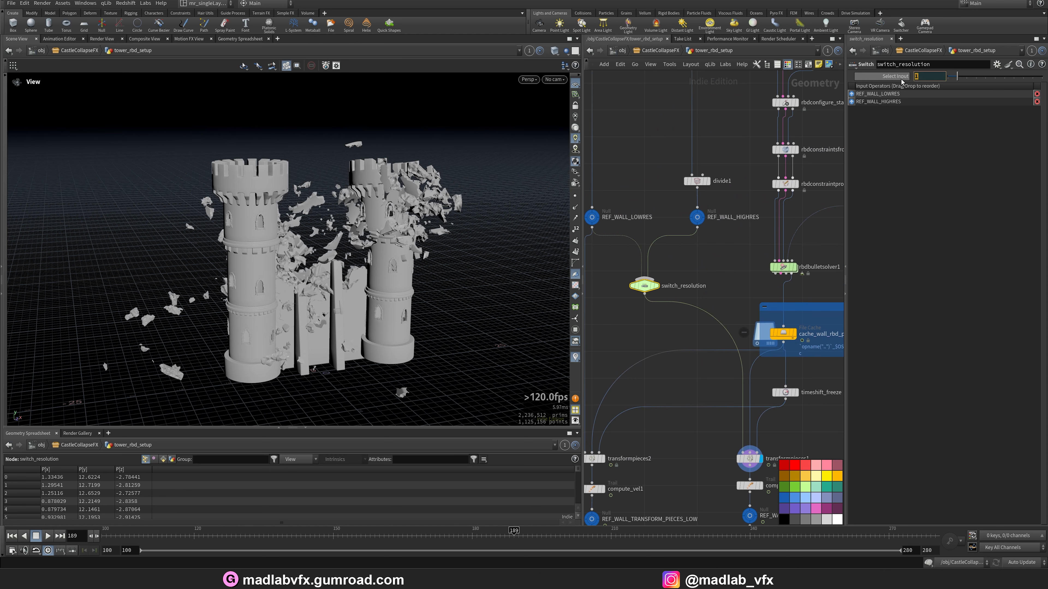
type("0")
key("Return")
left_click_drag(515, 289, 446, 265)
scroll(462, 268, "up", 4)
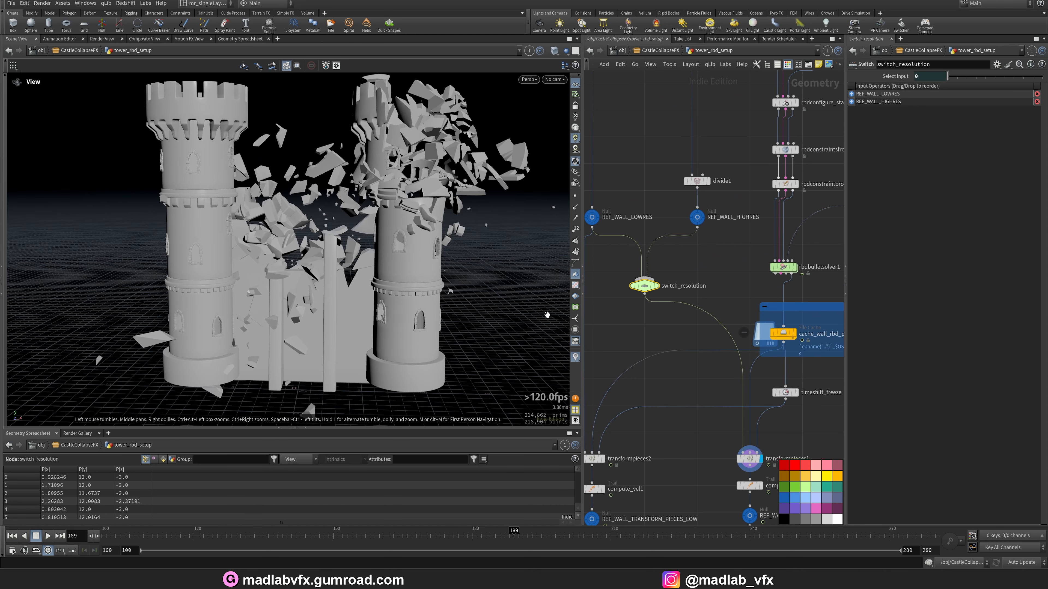
- Look through camera_render and scrub the timeline to frame 225 to inspect the collapse
left_click(554, 79)
left_click(574, 120)
left_click_drag(190, 533, 681, 530)
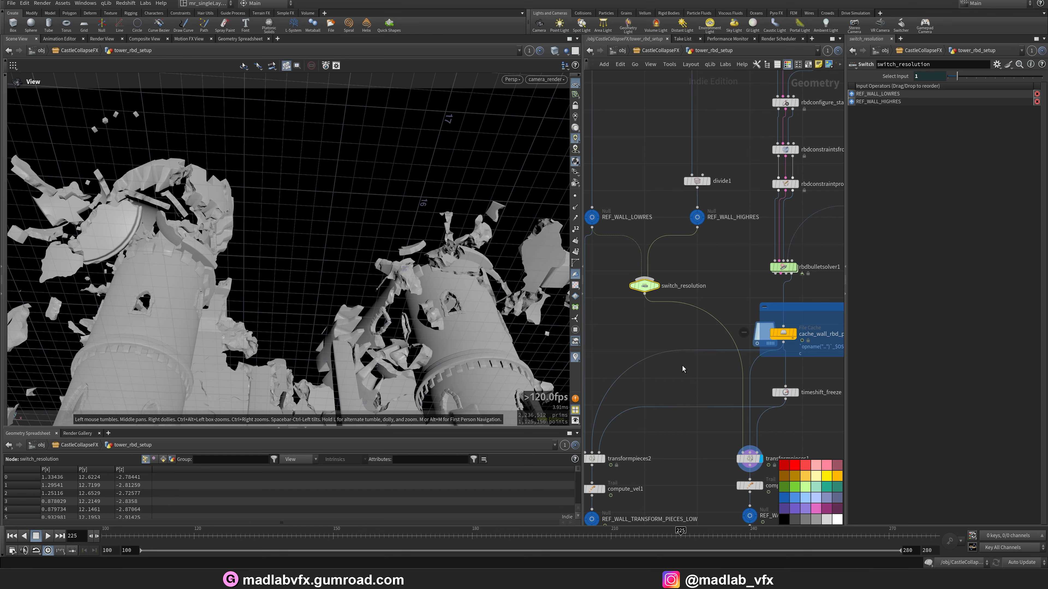
- Display the compute_vel trail node below transformpieces1 to view the high-resolution pieces with their velocity
middle_click_drag(676, 352, 638, 251)
middle_click_drag(788, 376, 768, 341)
scroll(728, 348, "up", 2)
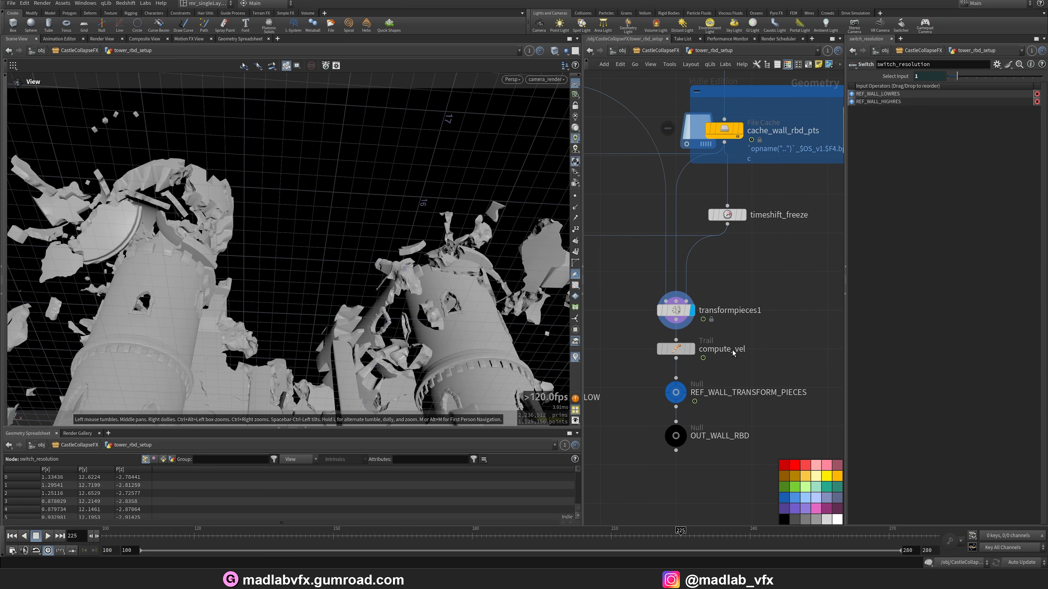
left_click(676, 350)
middle_click_drag(738, 335, 737, 320)
scroll(744, 332, "down", 3)
scroll(730, 358, "up", 3)
- Inspect the REF_WALL_TRANSFORM_PIECES and OUT_WALL_RBD nulls that end the high-resolution branch
left_click(677, 362)
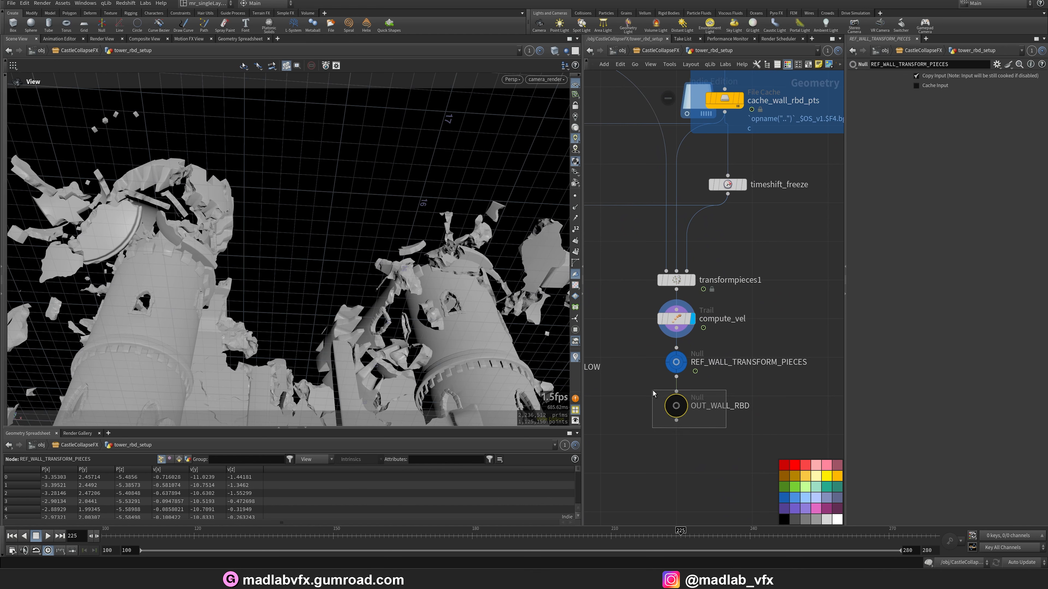
left_click_drag(653, 391, 653, 391)
scroll(762, 348, "down", 3)
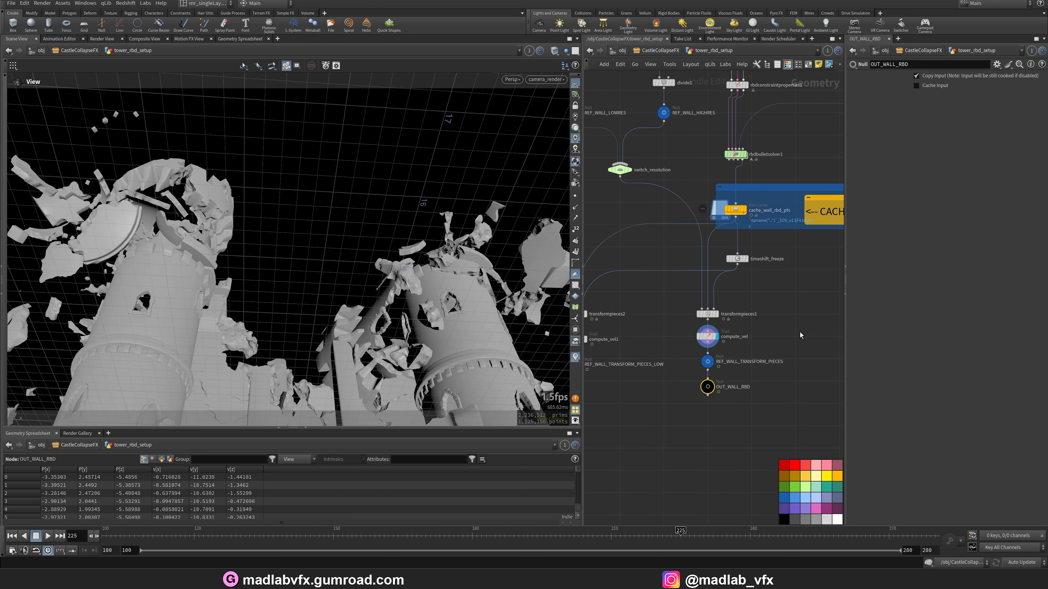
scroll(721, 351, "up", 3)
middle_click_drag(748, 361, 749, 359)
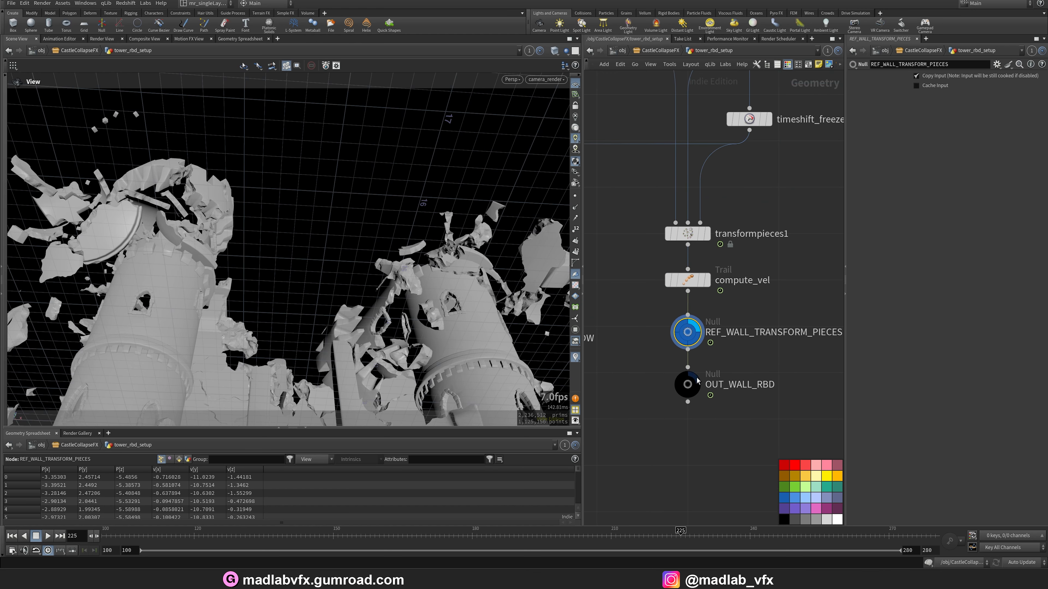
left_click(721, 389)
- Display REF_WALL_TRANSFORM_PIECES_LOW and view the low-resolution collapsing towers from a free angle
scroll(809, 379, "down", 3)
middle_click_drag(603, 365, 687, 364)
left_click(617, 354)
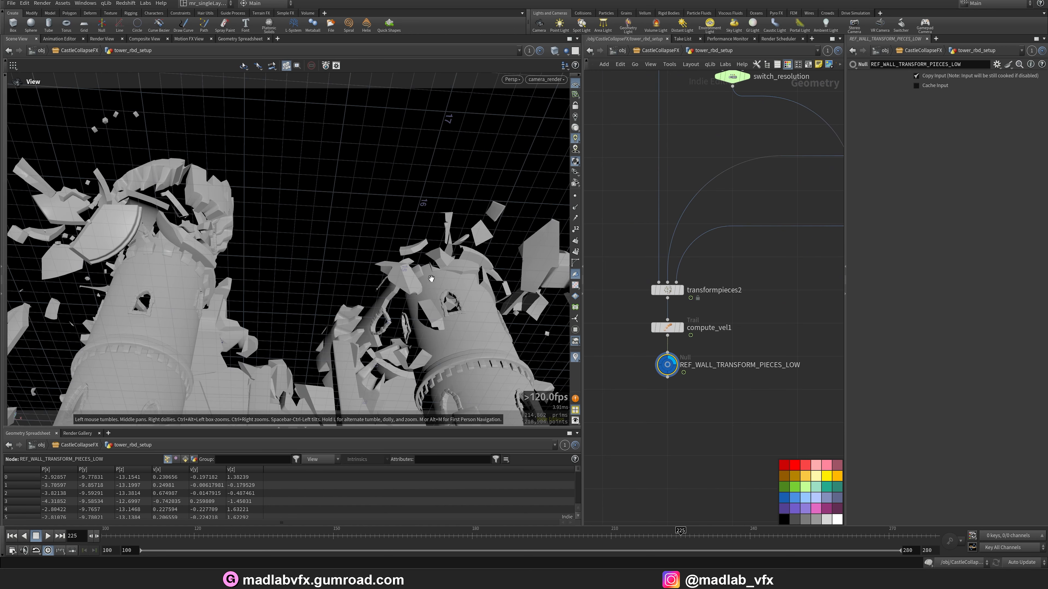
left_click_drag(431, 279, 420, 205)
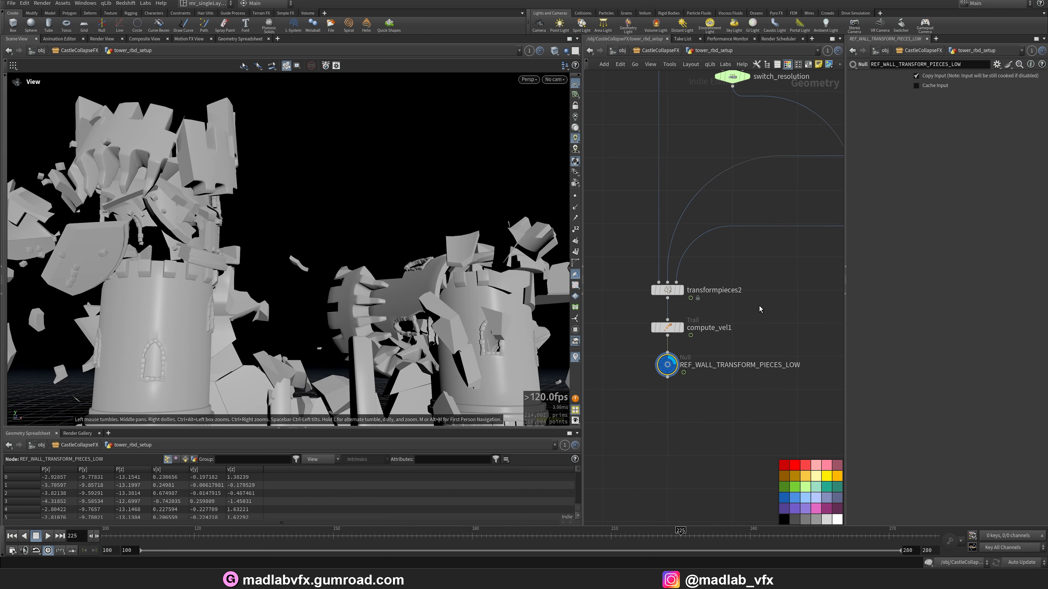
- Inspect the transformpieces2 and compute_vel1 nodes of the low-resolution branch
left_click(667, 290)
scroll(705, 309, "down", 2)
key("Down")
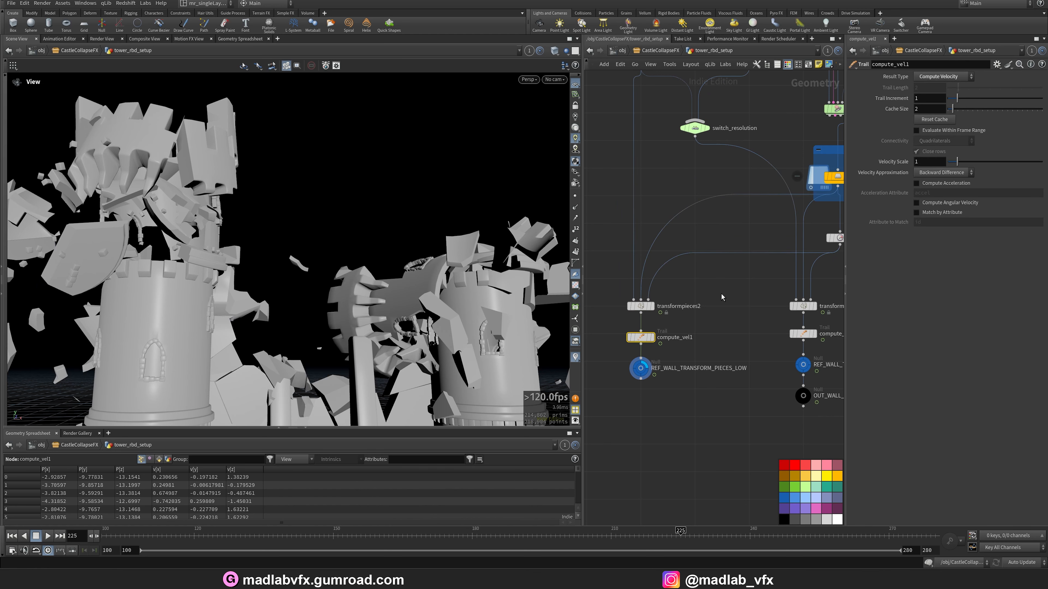
- Scrub the OUT_WALL_RBD collapse through camera_render to frame 183
scroll(676, 379, "down", 3)
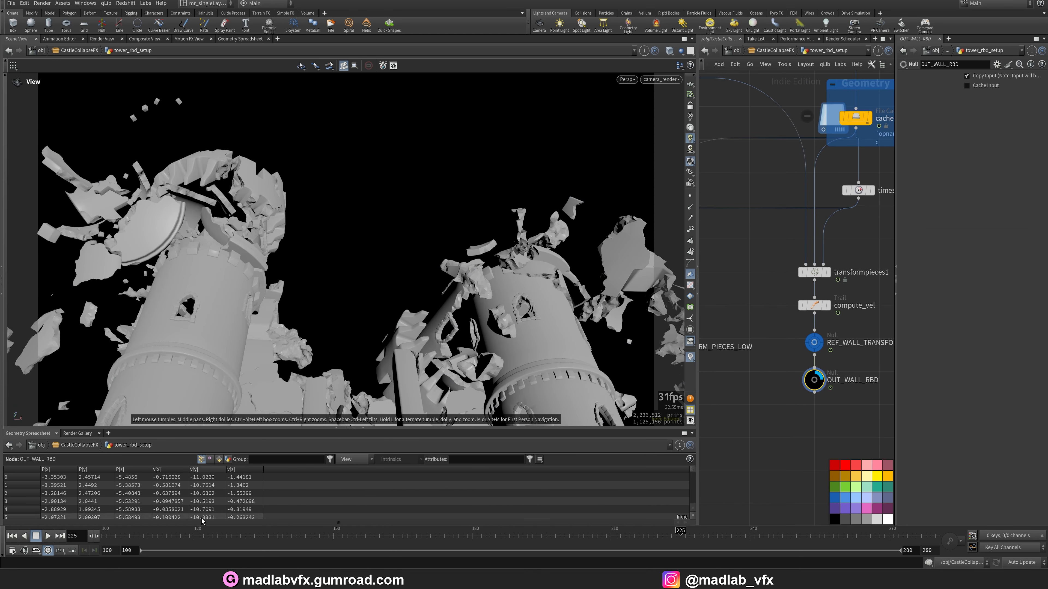
left_click_drag(203, 535, 486, 536)
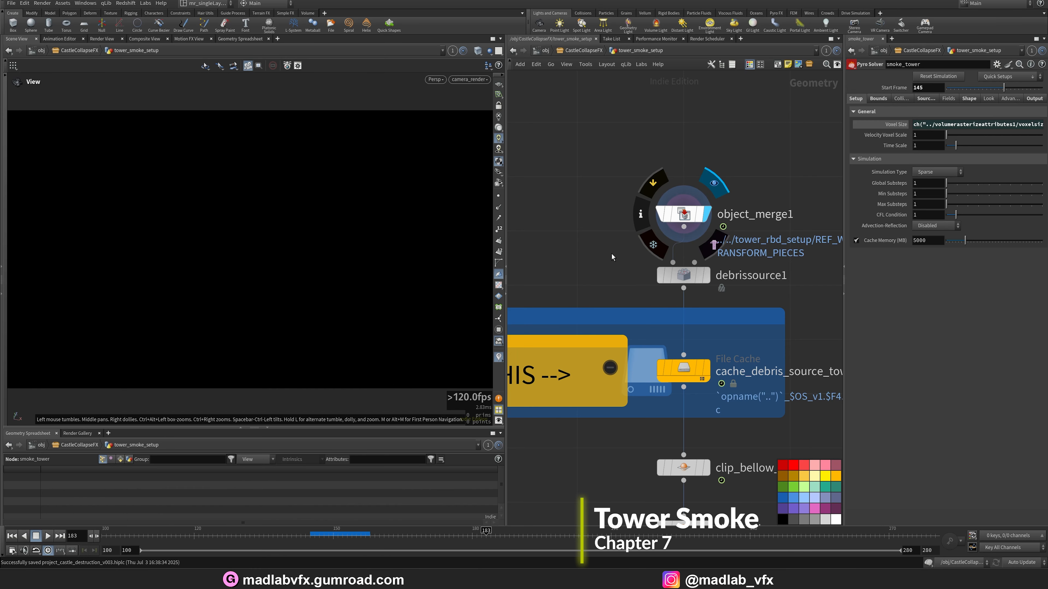
- Select object_merge1 in tower_smoke_setup and examine the imported tower pieces from a free view
left_click(684, 214)
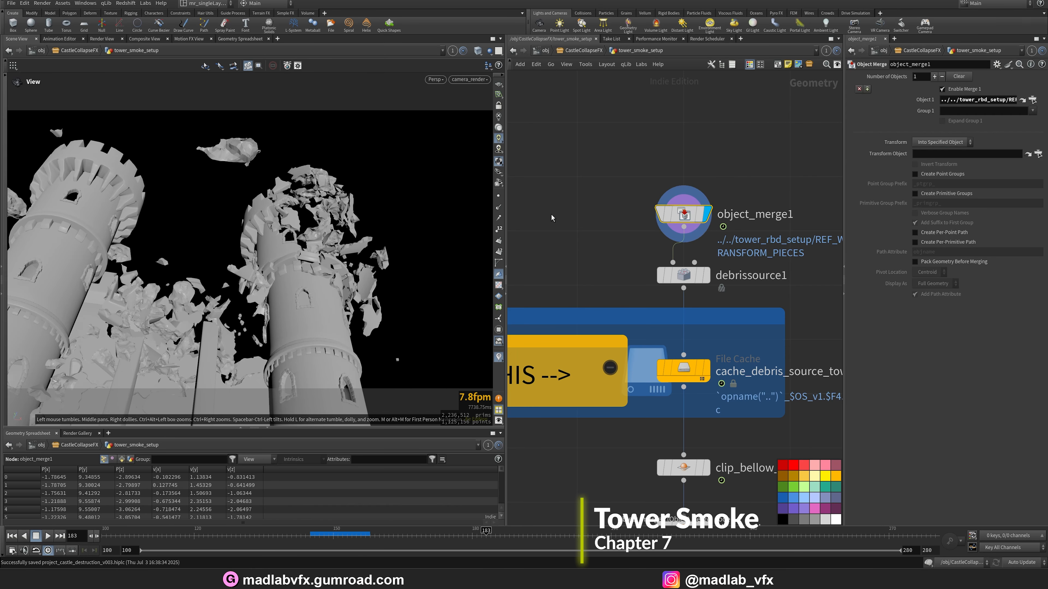
key("g")
left_click_drag(305, 256, 300, 243)
middle_click_drag(235, 212, 303, 304)
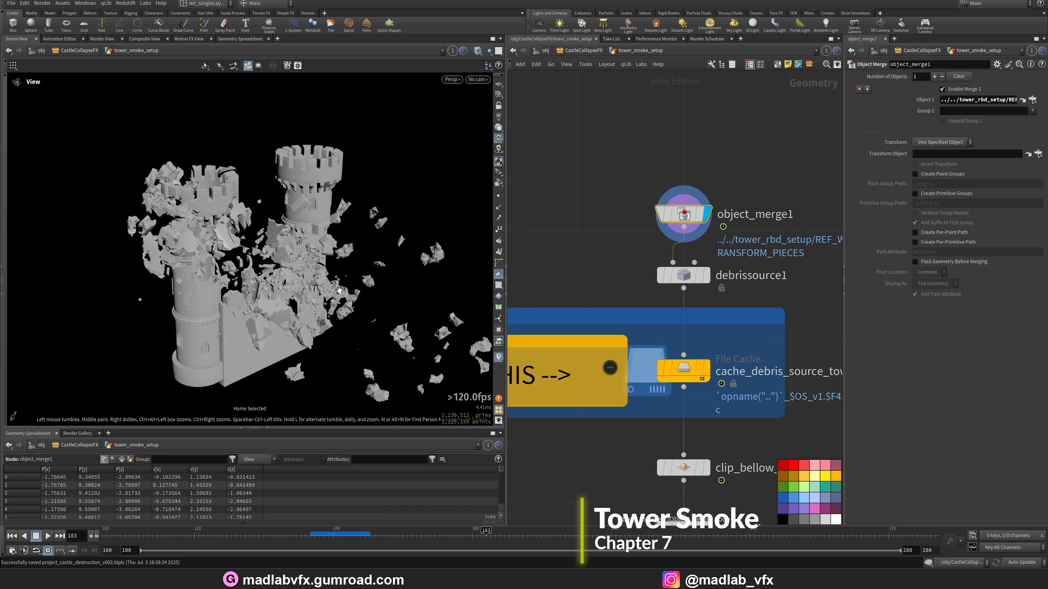
right_click_drag(303, 247, 351, 314)
middle_click_drag(371, 256, 390, 247)
left_click_drag(390, 246, 295, 212)
- Go past debrissource1 and display cache_debris_source_tower to view the cached debris source points
mouse_move(704, 281)
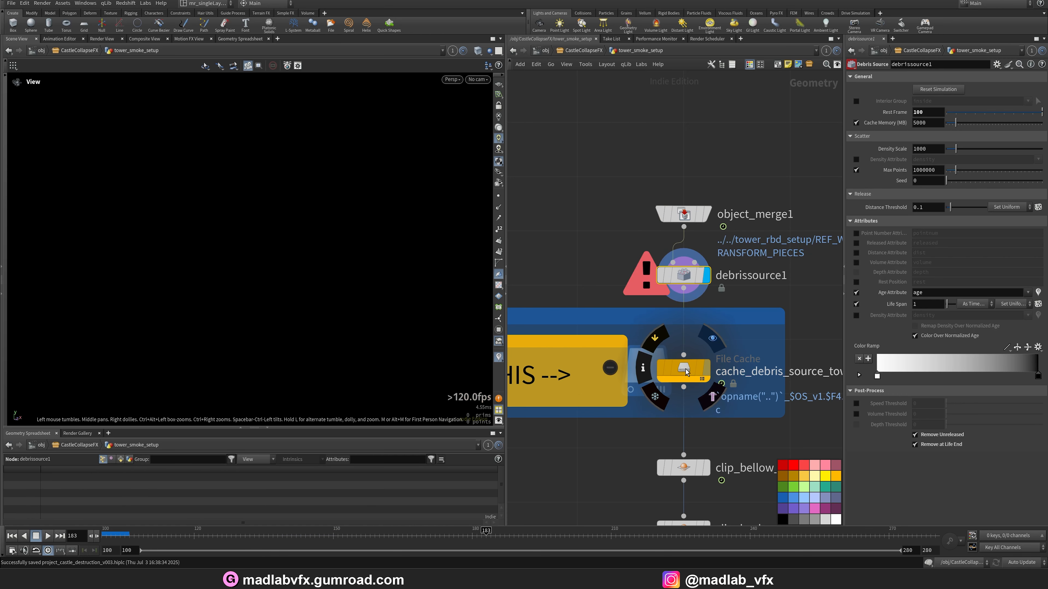
left_click(707, 373)
scroll(681, 363, "down", 3)
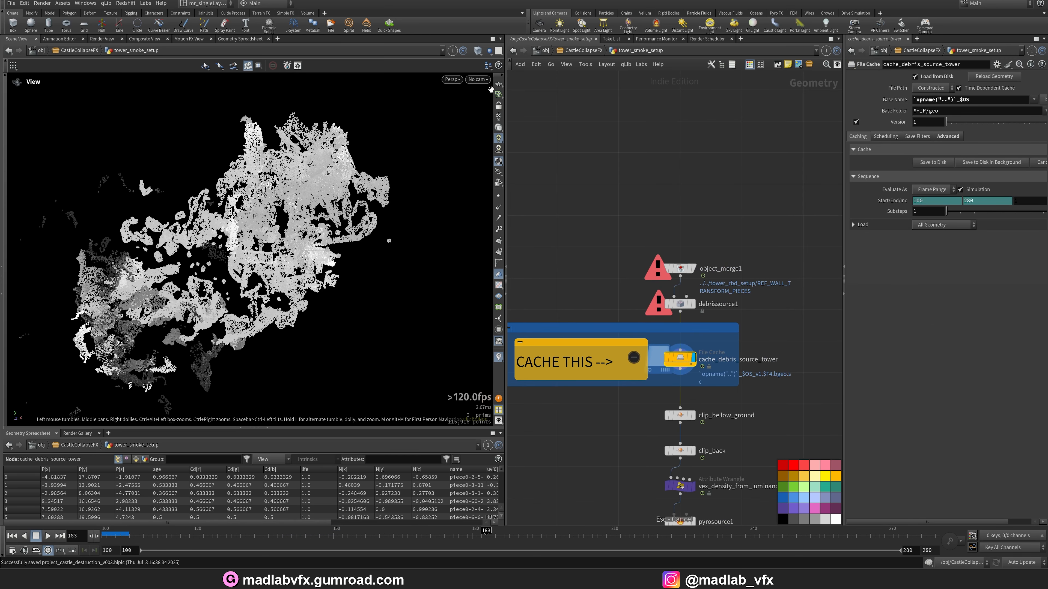
- Look through camera_render and scrub the cached debris points to frame 231
left_click(479, 79)
left_click(494, 124)
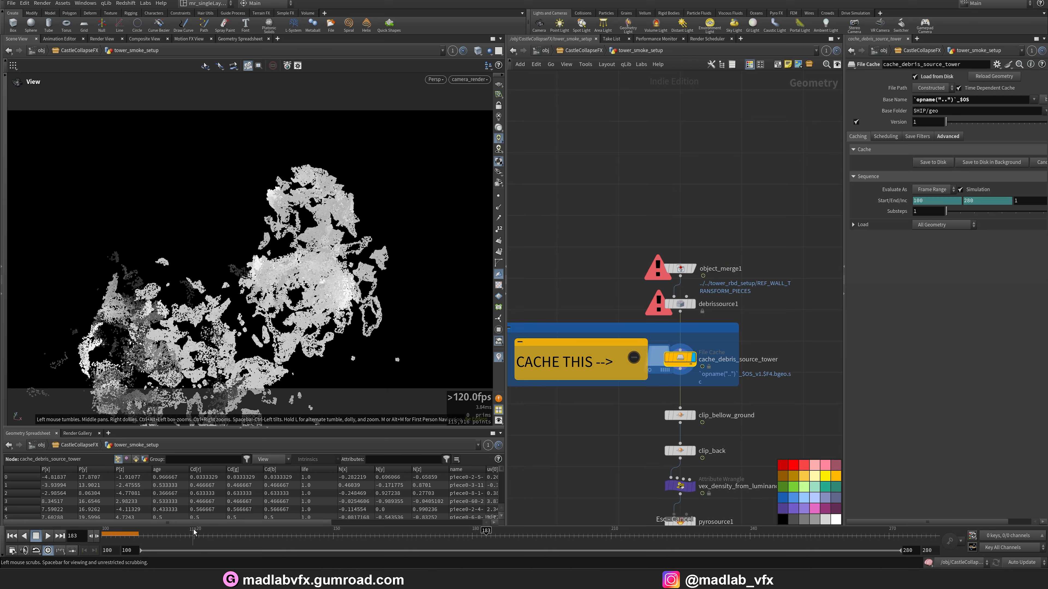
left_click(178, 535)
left_click_drag(264, 533, 706, 527)
scroll(706, 524, "up", 3)
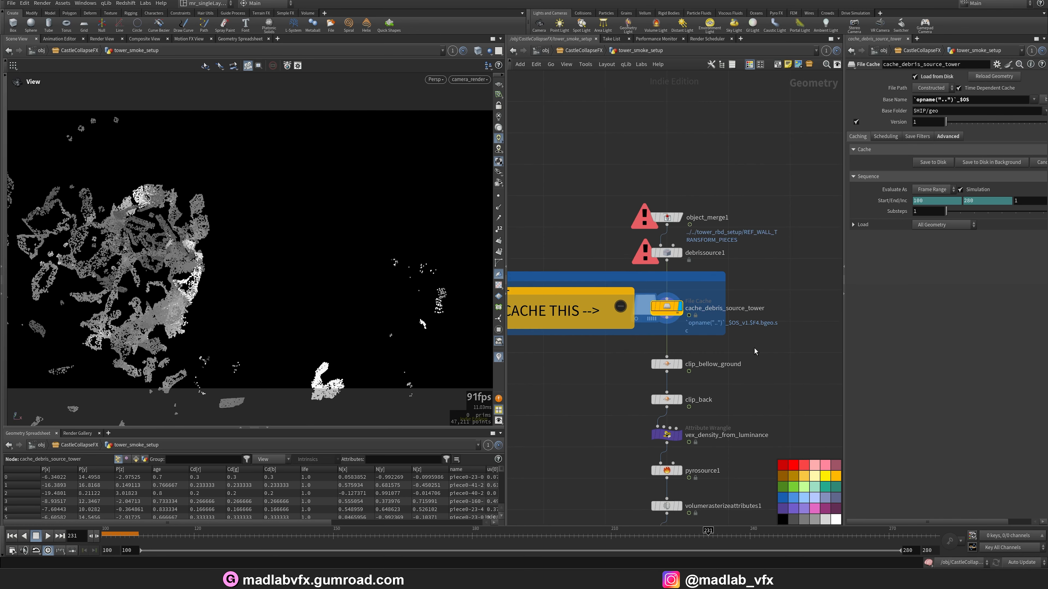
- Display clip_bellow_ground, inspect the clipped debris points from a free view and scrub to frame 187
left_click(661, 368)
left_click(652, 370)
key("space+g")
middle_click_drag(590, 355, 610, 342)
left_click_drag(299, 271, 317, 246)
left_click(498, 85)
left_click_drag(331, 367, 363, 265)
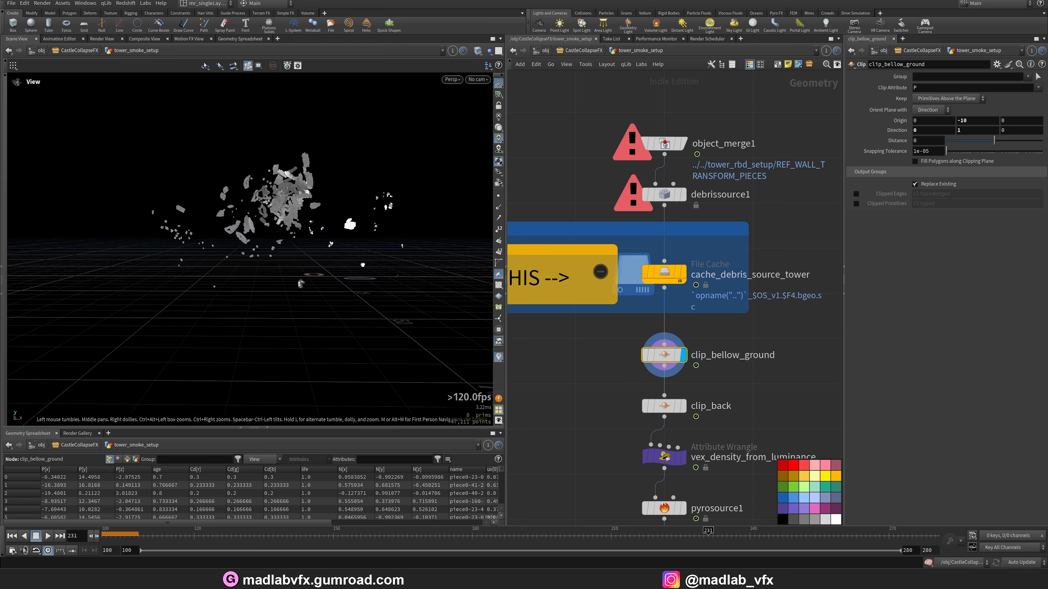
left_click_drag(341, 532, 504, 536)
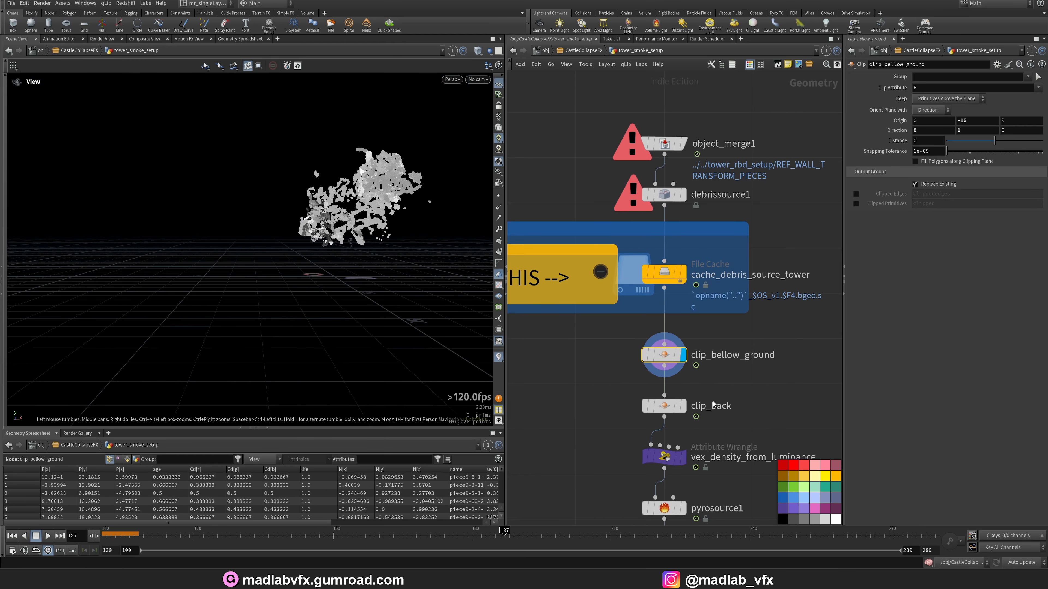
- Display clip_back, view the clipped debris from above and scrub to frame 177
left_click(682, 405)
left_click_drag(318, 283, 328, 339)
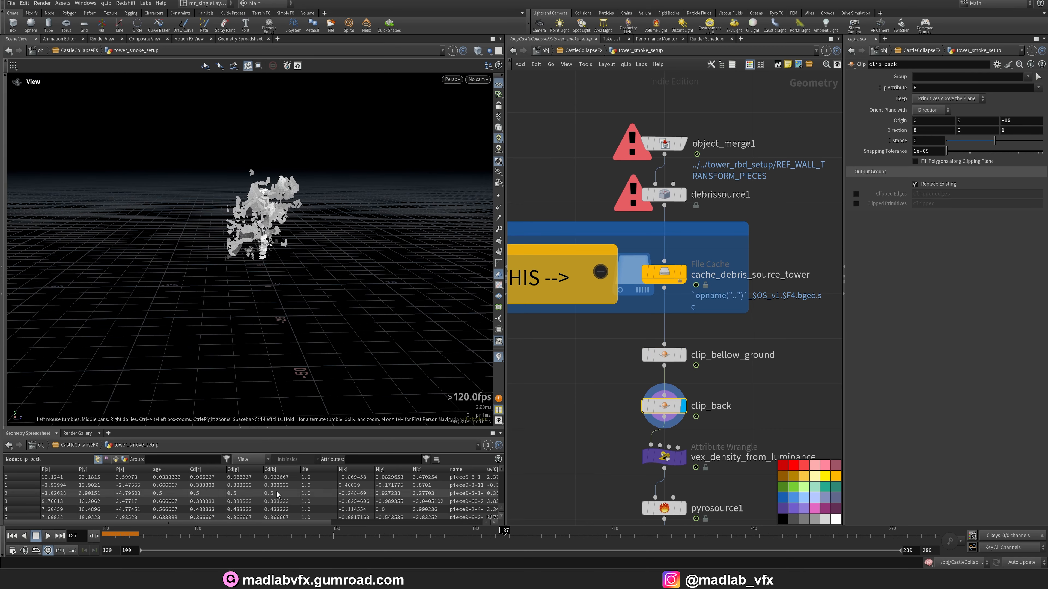
left_click_drag(299, 536, 458, 536)
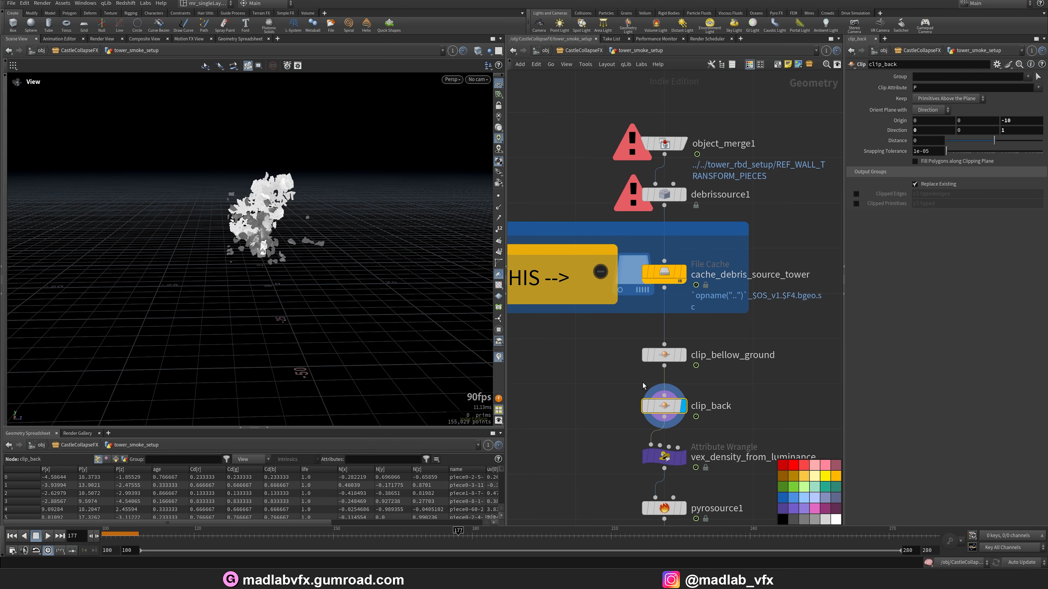
- Bypass clip_back and re-enable it to compare the debris points with and without the clip
left_click(644, 406)
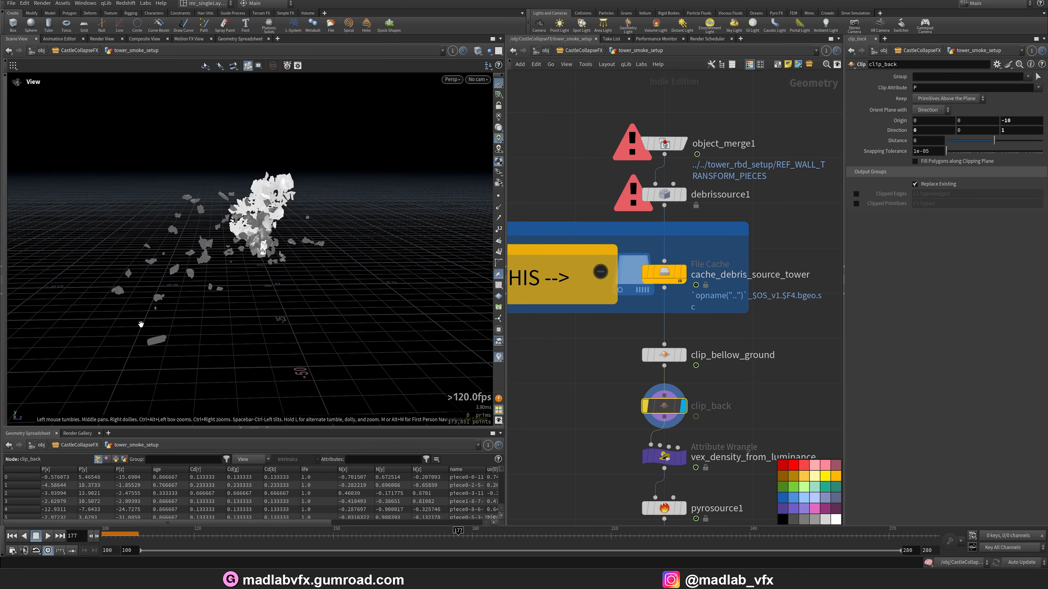
left_click_drag(221, 244, 256, 246)
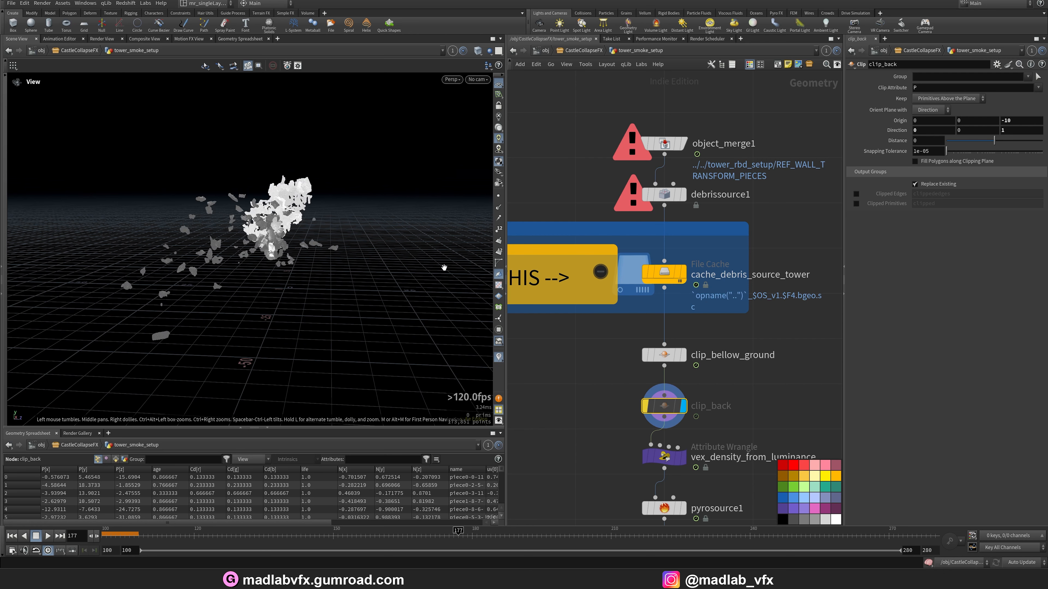
left_click(645, 406)
middle_click_drag(642, 443, 625, 390)
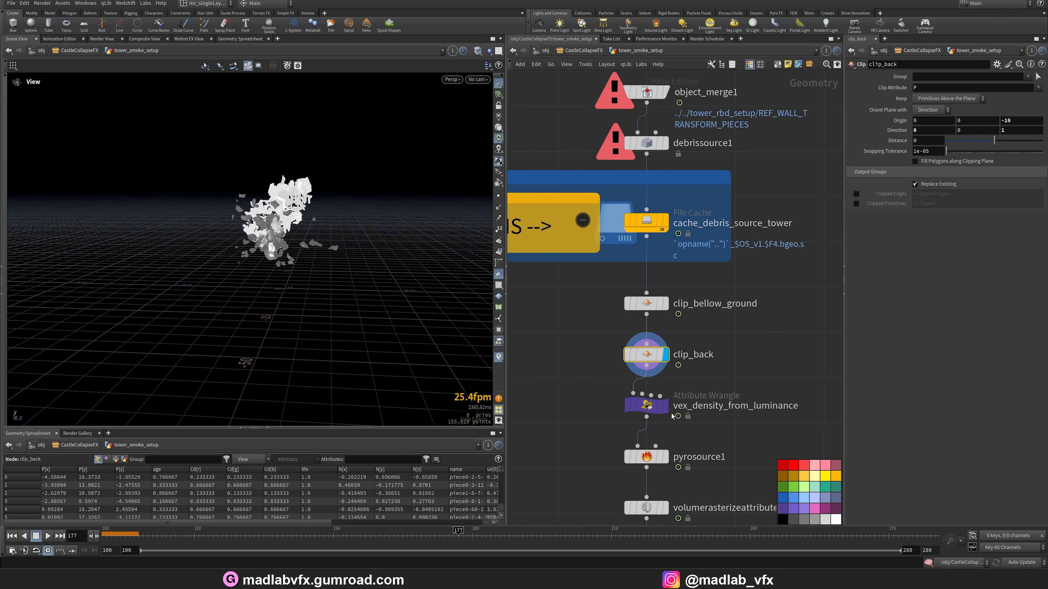
- Examine the density expression in the vex_density_from_luminance wrangle and the debris source geometry
left_click(660, 406)
middle_click_drag(698, 401, 654, 365)
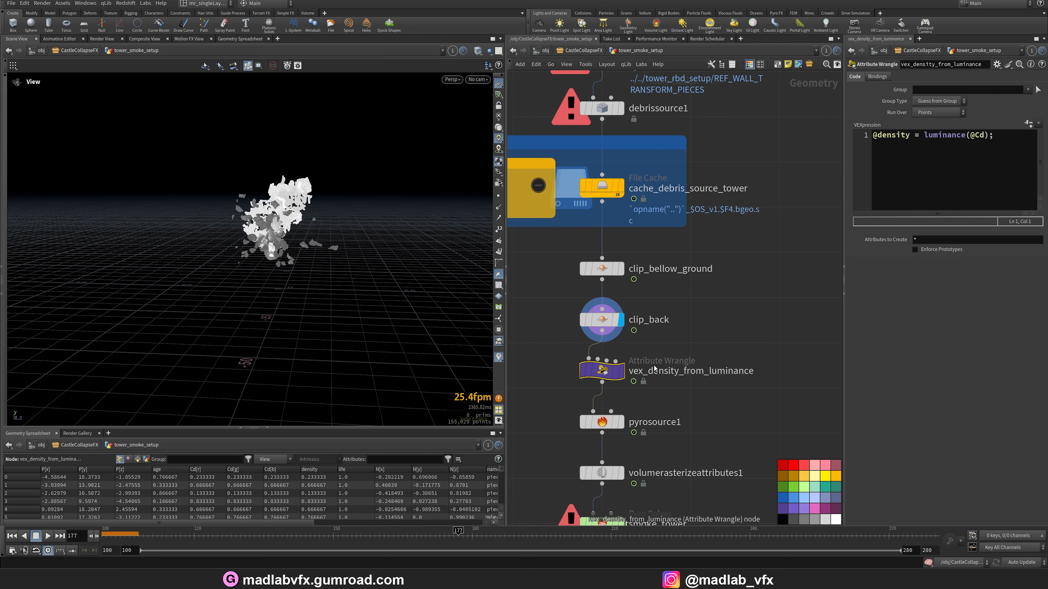
left_click_drag(376, 230, 363, 204)
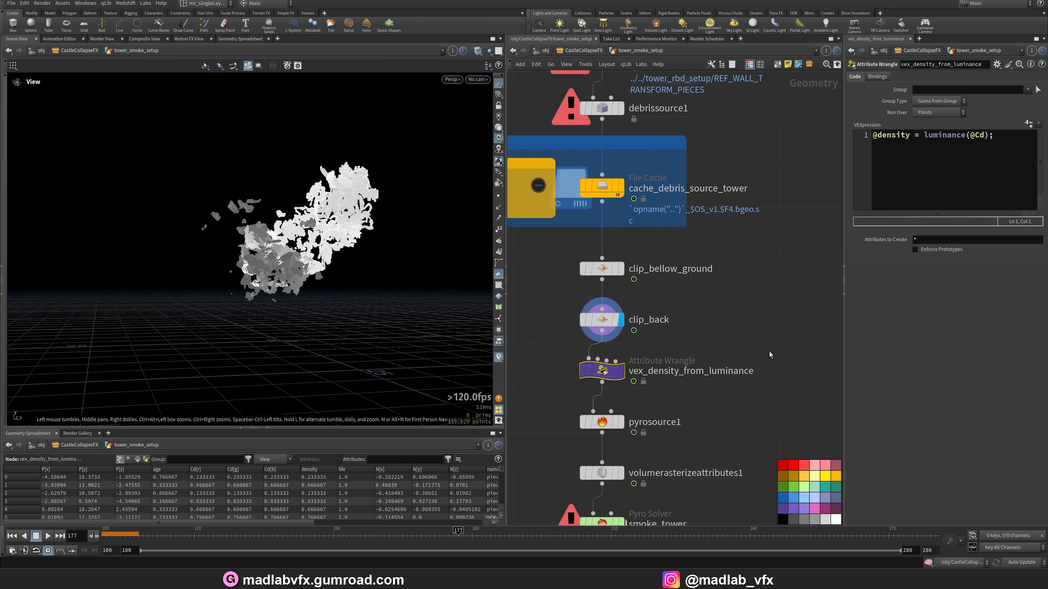
- Display the pyrosource1 output in the viewport and step back to frame 176
middle_click_drag(698, 382, 702, 330)
left_click(624, 370)
left_click(605, 369)
left_click_drag(342, 239, 319, 244)
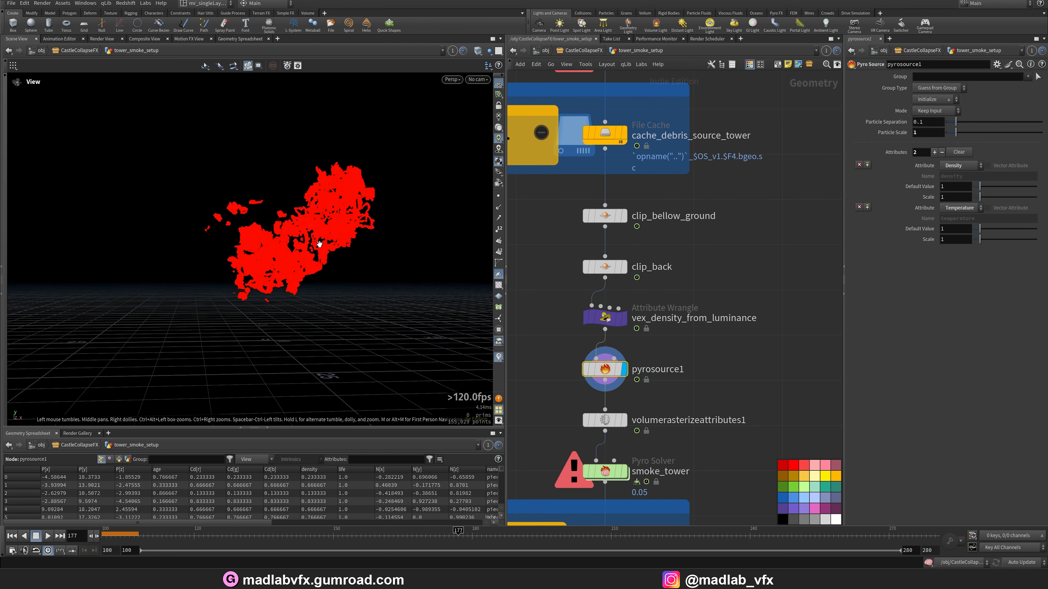
key("Left")
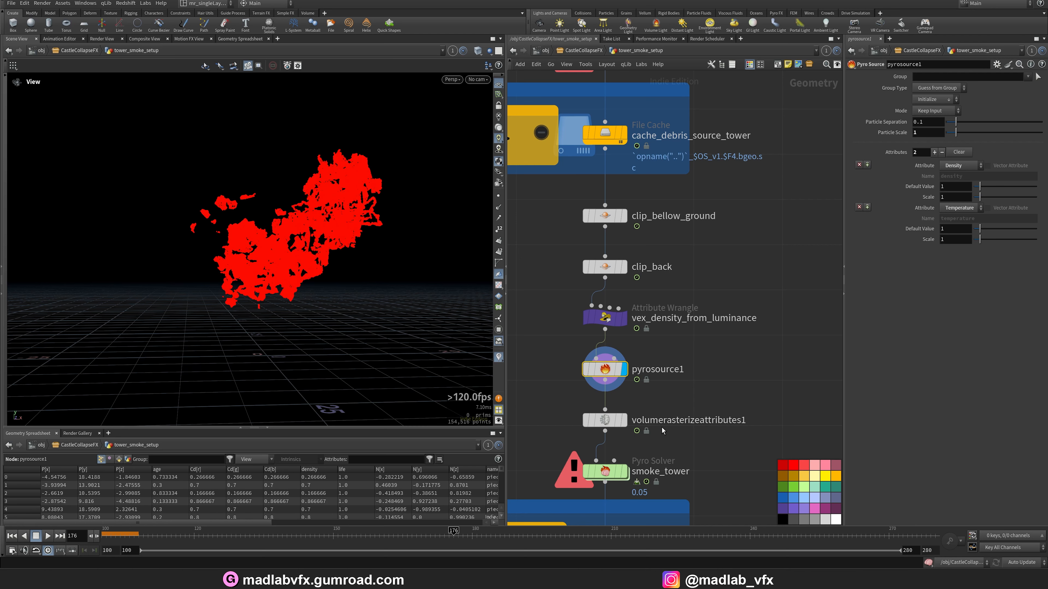
- Display the volumerasterizeattributes1 output and examine its rasterization settings
left_click(624, 419)
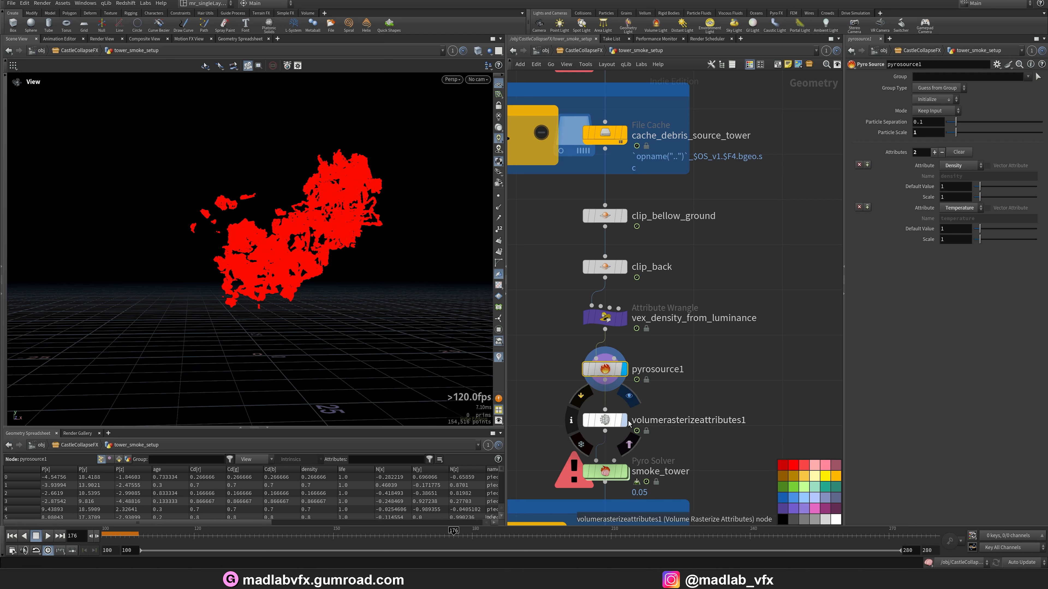
left_click(612, 422)
scroll(726, 362, "down", 4)
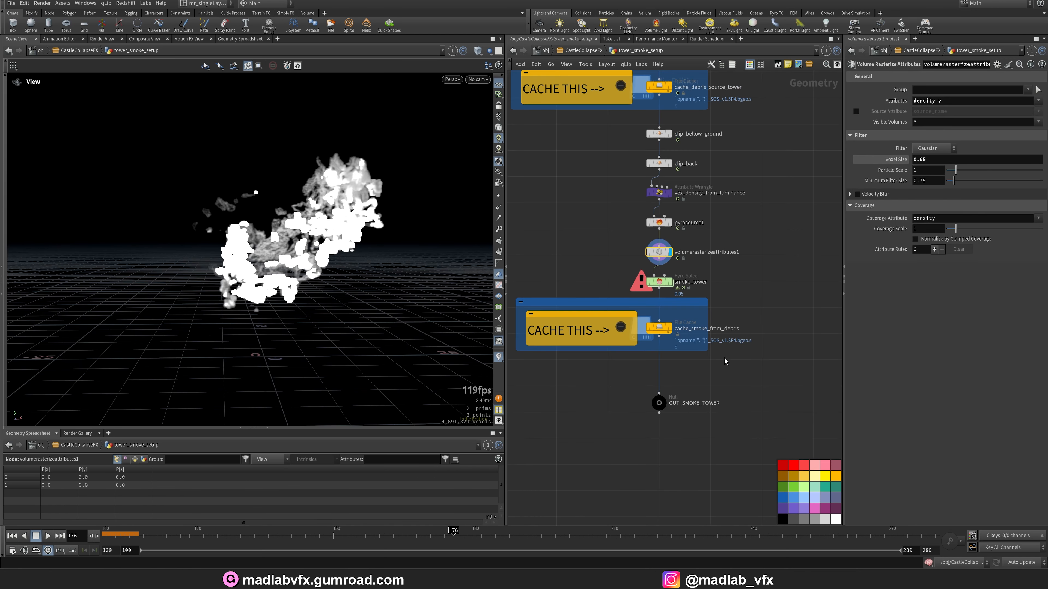
scroll(700, 317, "up", 4)
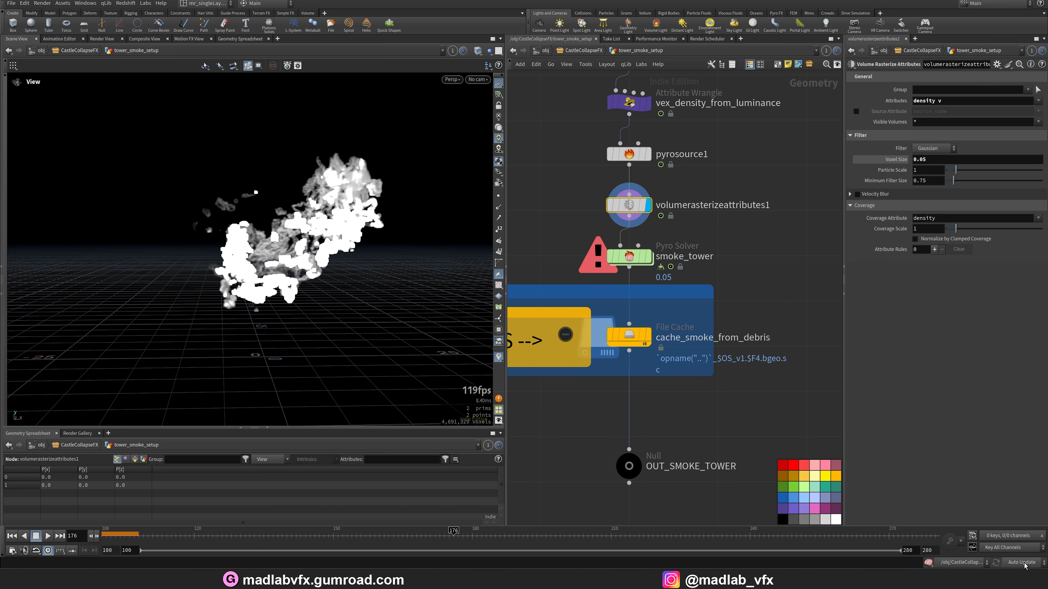
- Switch the update mode to Manual and show the smoke_tower solver's parameters in a wider area
left_click(1014, 552)
left_click(634, 257)
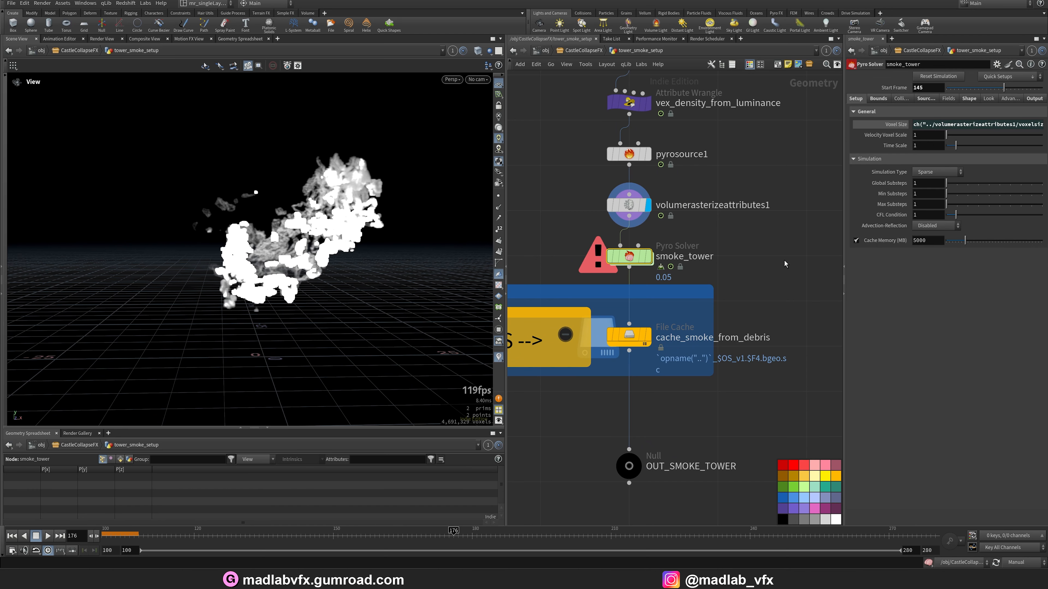
left_click_drag(846, 239, 680, 239)
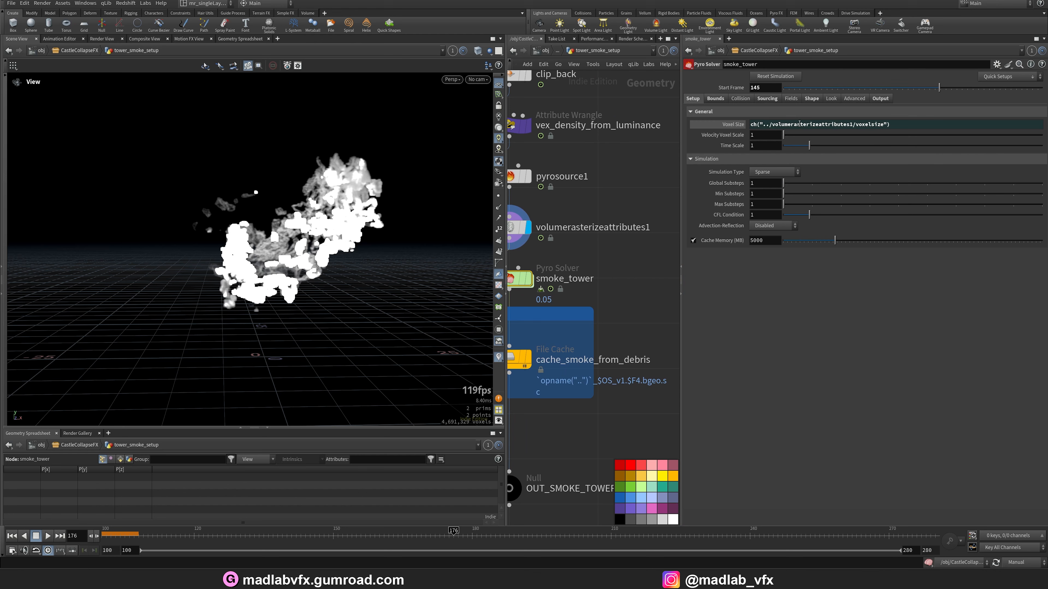
- Examine the smoke_tower solver's sourcing, shape, voxel size and bounds settings
left_click(767, 99)
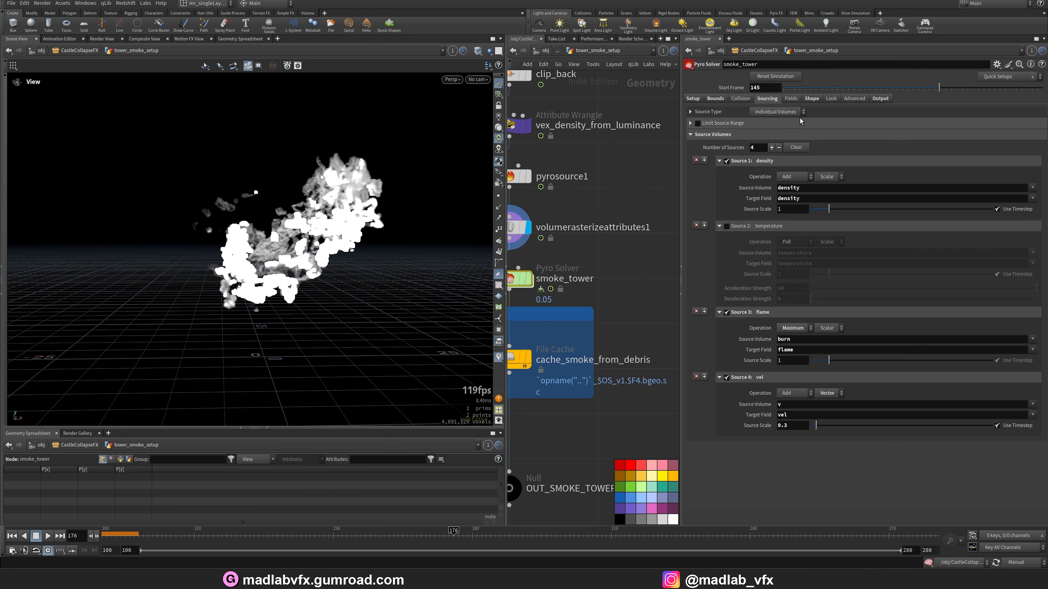
left_click(811, 99)
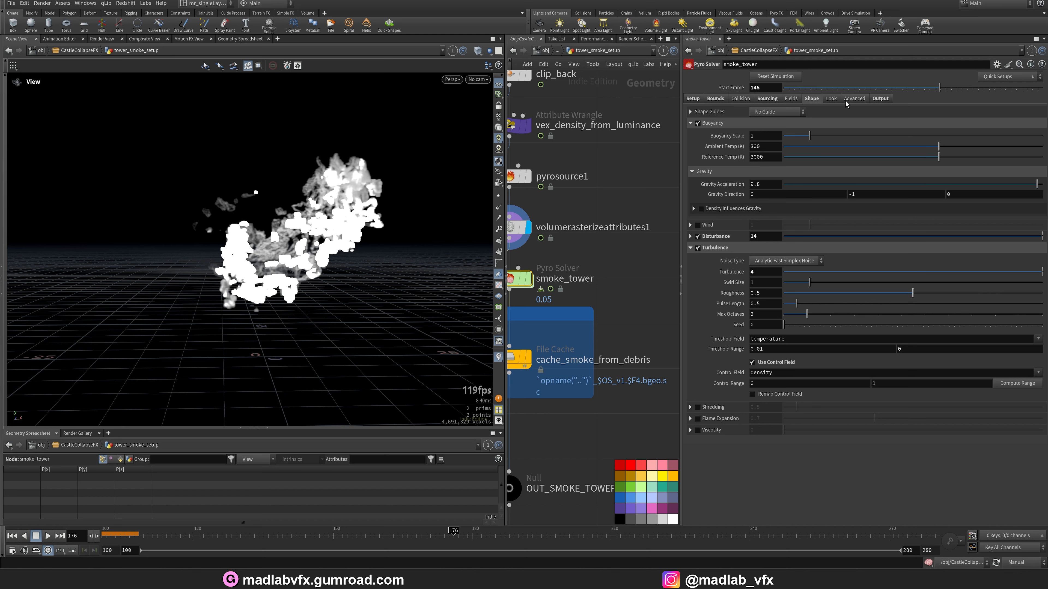
left_click(693, 99)
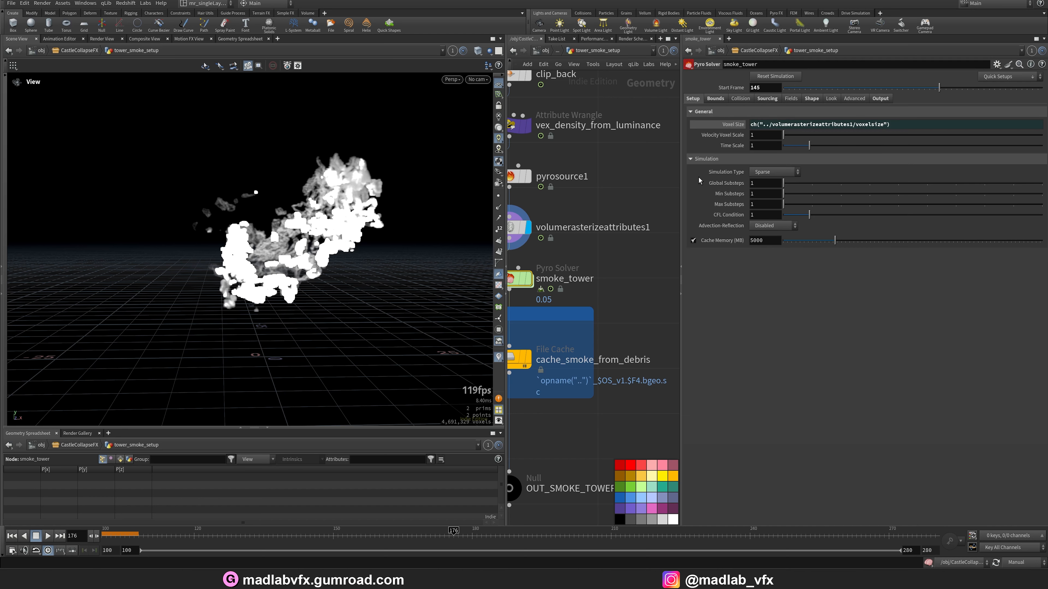
left_click(734, 124)
middle_click_drag(632, 249, 601, 266)
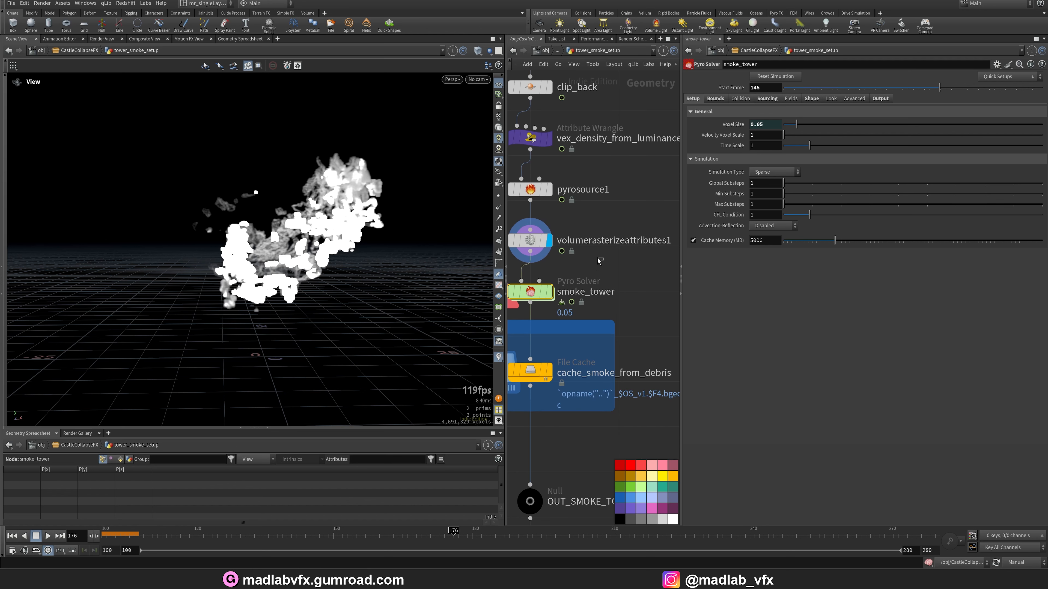
left_click(593, 257)
left_click(711, 101)
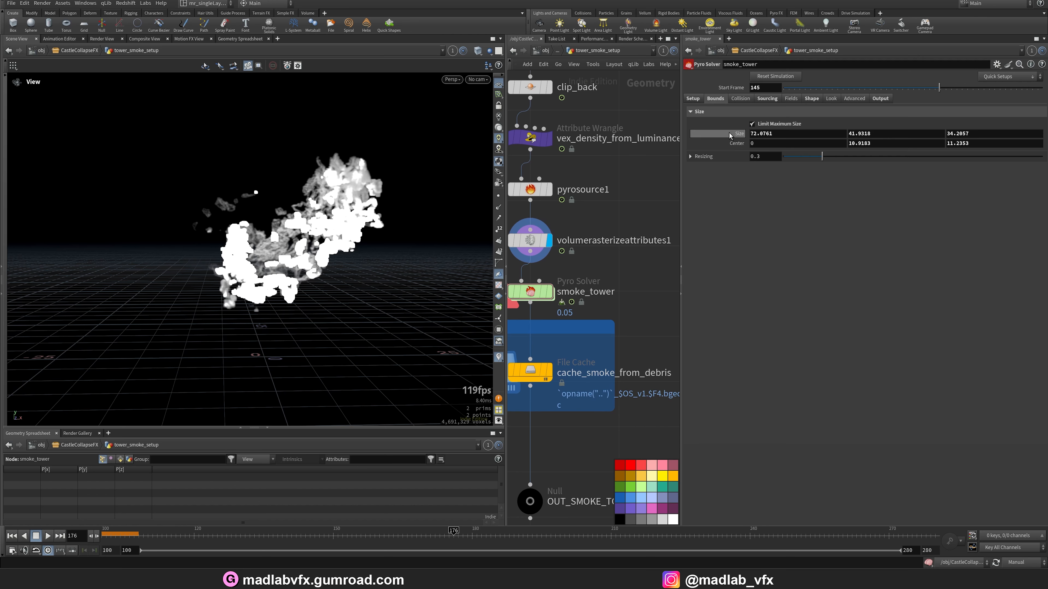
- Display the smoke_tower solver with the update mode set to Auto Update, and go to frame 100
left_click(545, 291)
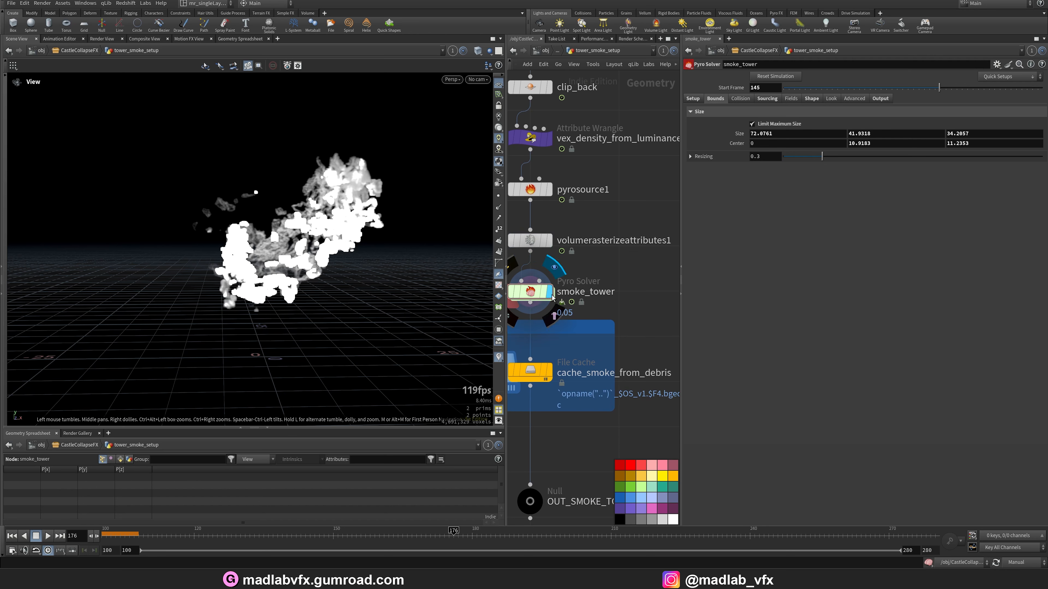
left_click(1040, 563)
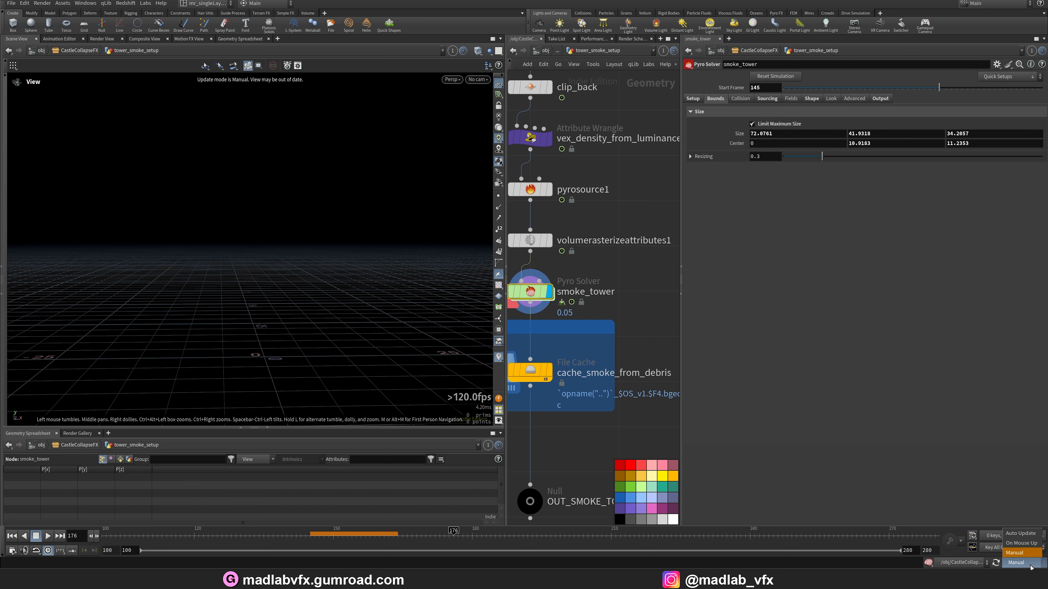
left_click(1027, 534)
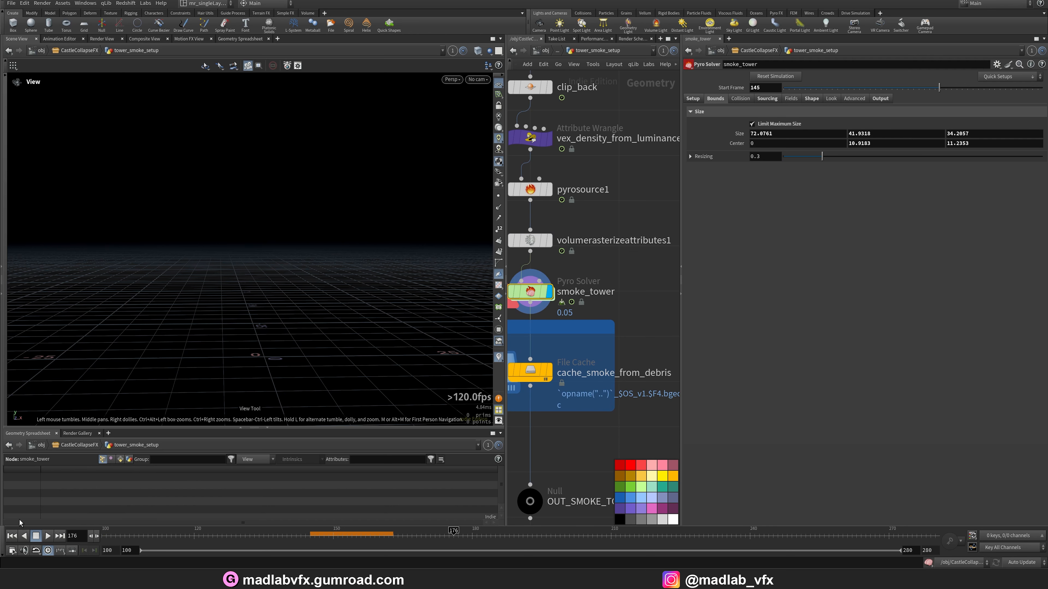
left_click(12, 535)
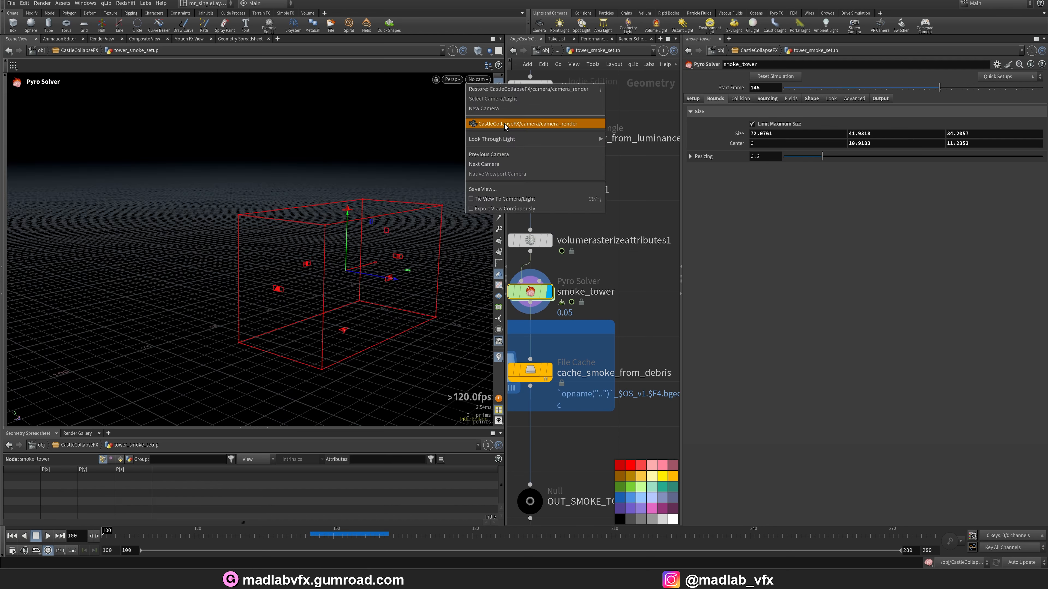
left_click(505, 125)
right_click_drag(311, 226, 307, 285, "alt")
- Display the cache_smoke_from_debris file cache and show its parameters
scroll(619, 305, "down", 1)
middle_click_drag(619, 305, 629, 285)
left_click_drag(680, 347, 824, 346)
scroll(747, 335, "down", 2)
middle_click_drag(747, 335, 762, 339)
left_click(691, 345)
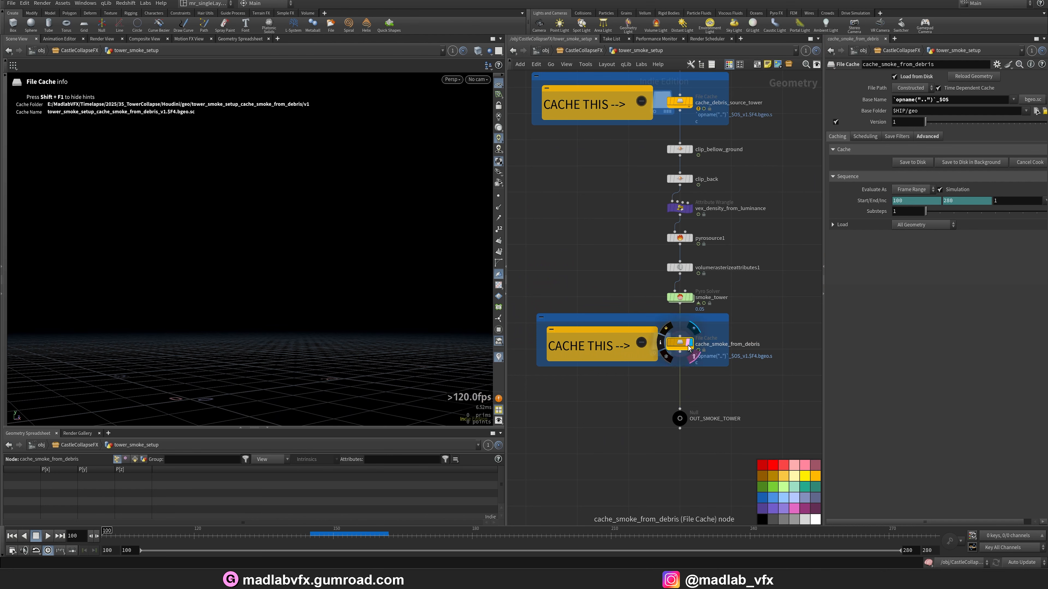
- Look through camera_render in an enlarged viewport and scrub the cached smoke to frame 167
left_click(477, 79)
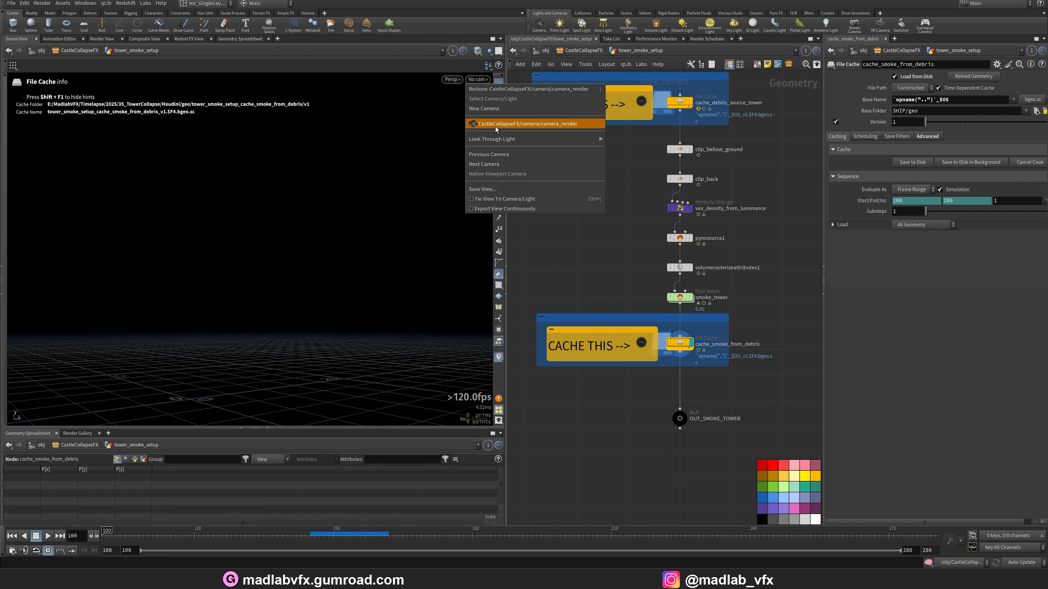
left_click(495, 120)
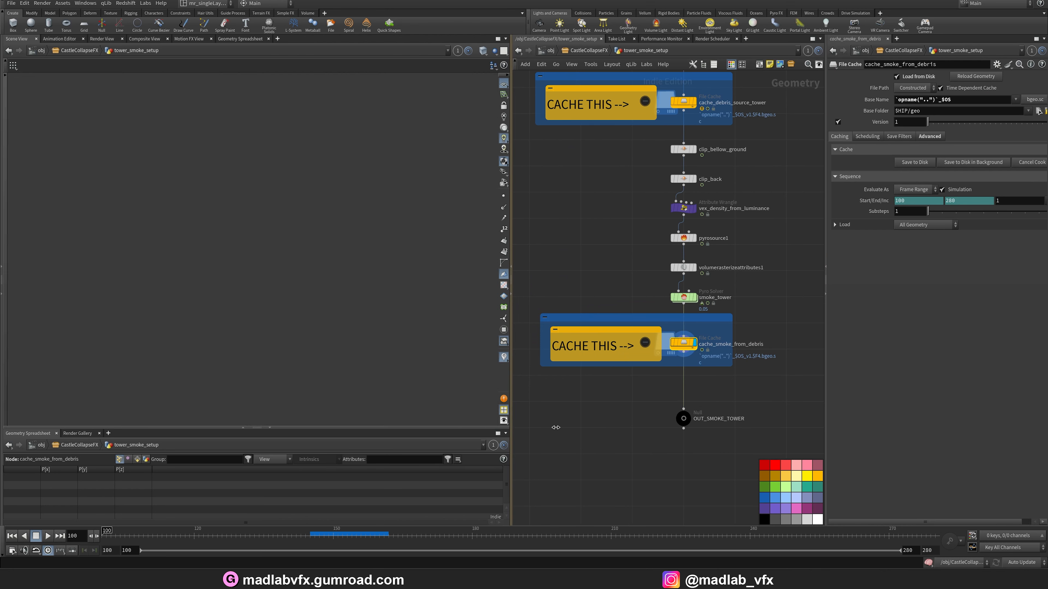
left_click_drag(506, 431, 635, 431)
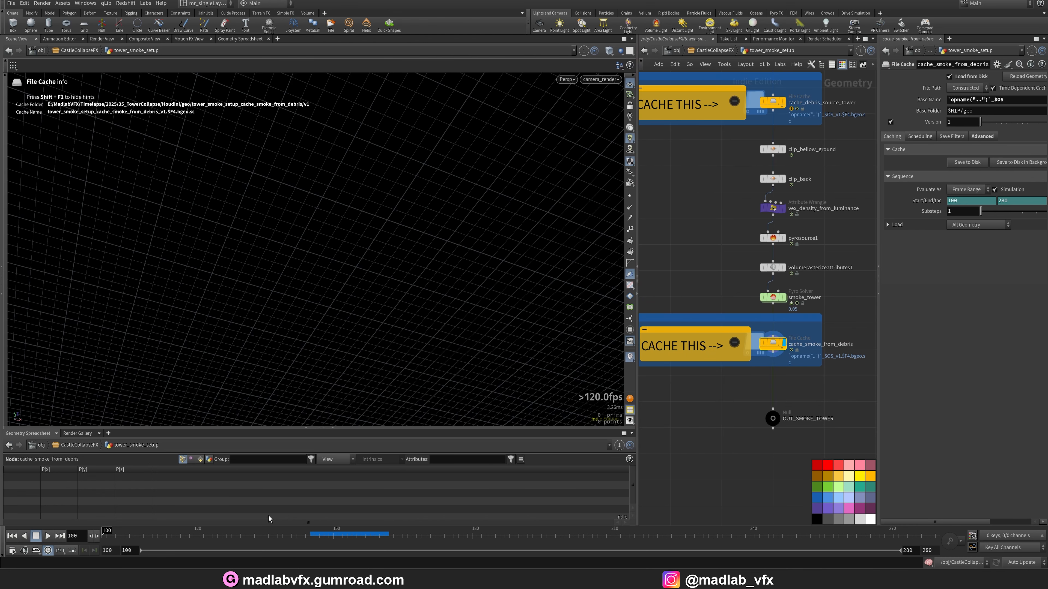
left_click_drag(164, 536, 411, 539)
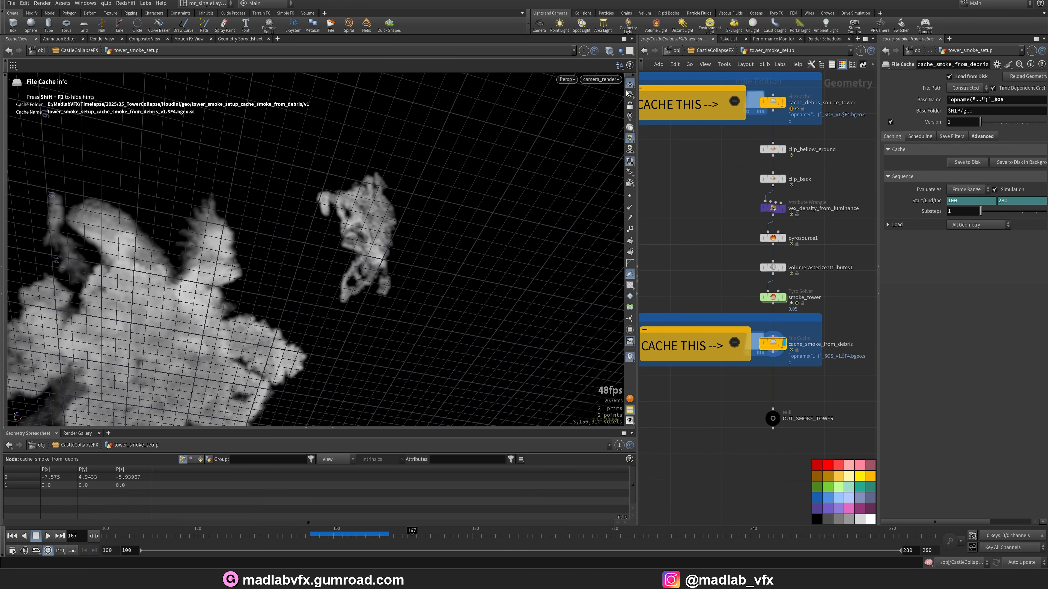
- Hide the viewport's reference grid and set the other scene objects to ghosted display
left_click(630, 84)
left_click(619, 51)
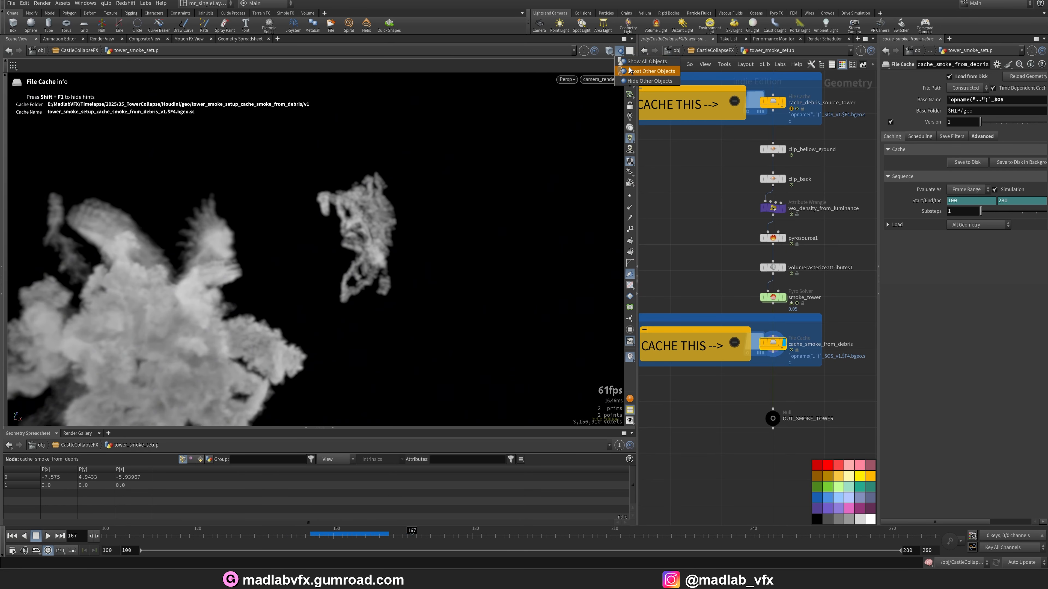
left_click(632, 74)
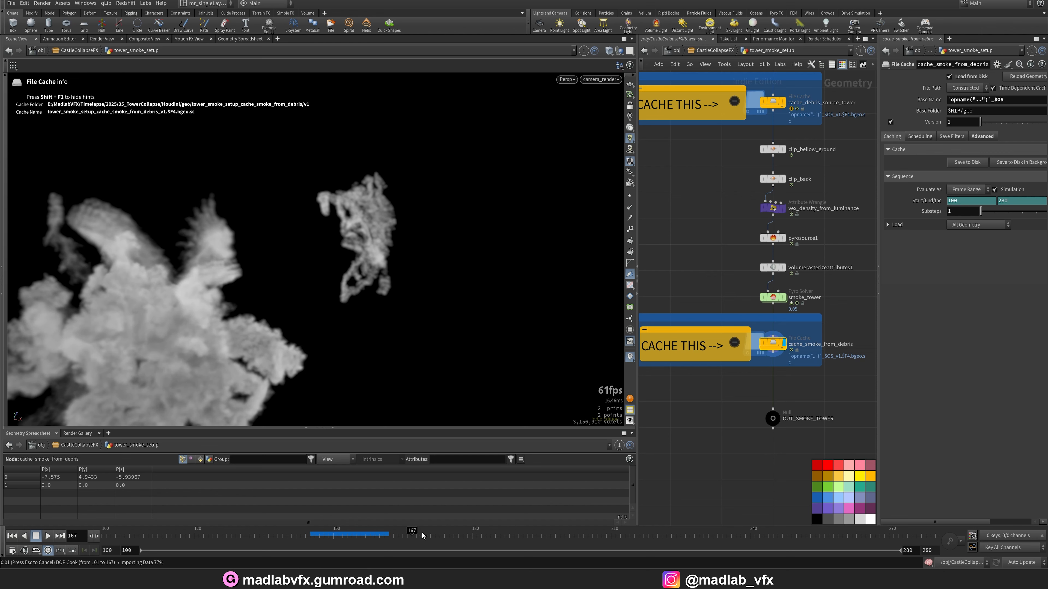
- Return to the CastleCollapseFX level and turn off HighRes RBD on the CONTROL null
key("u")
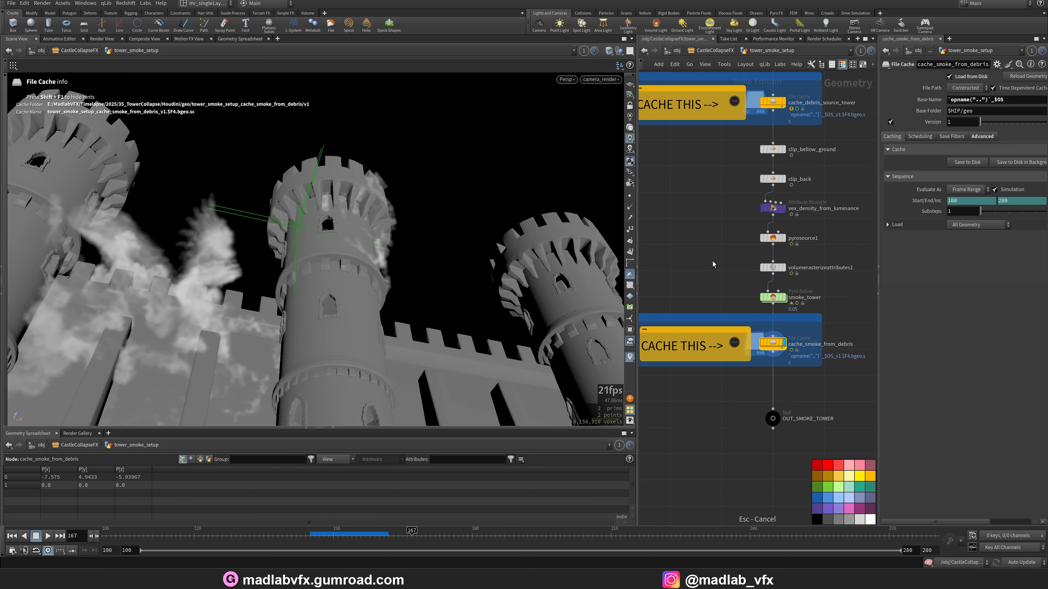
scroll(697, 293, "down", 2)
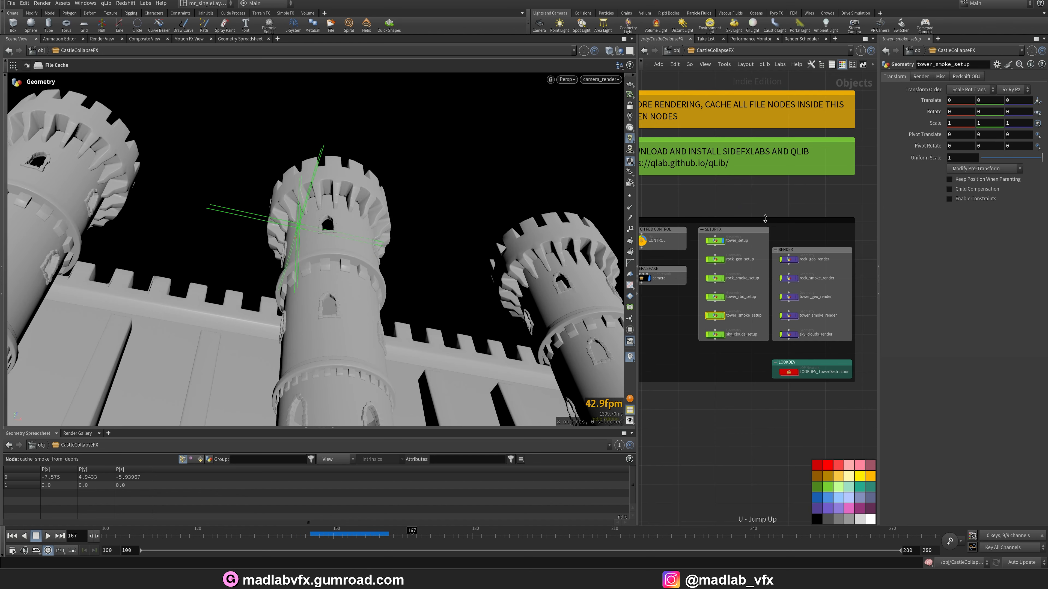
middle_click_drag(659, 249, 720, 277)
scroll(721, 277, "up", 4)
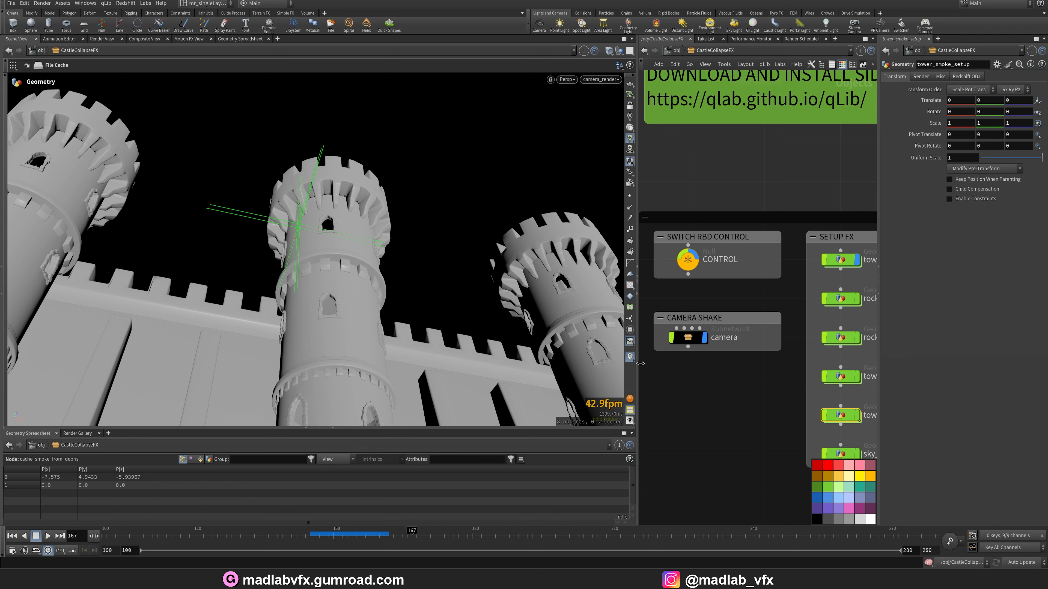
left_click_drag(638, 407, 513, 406)
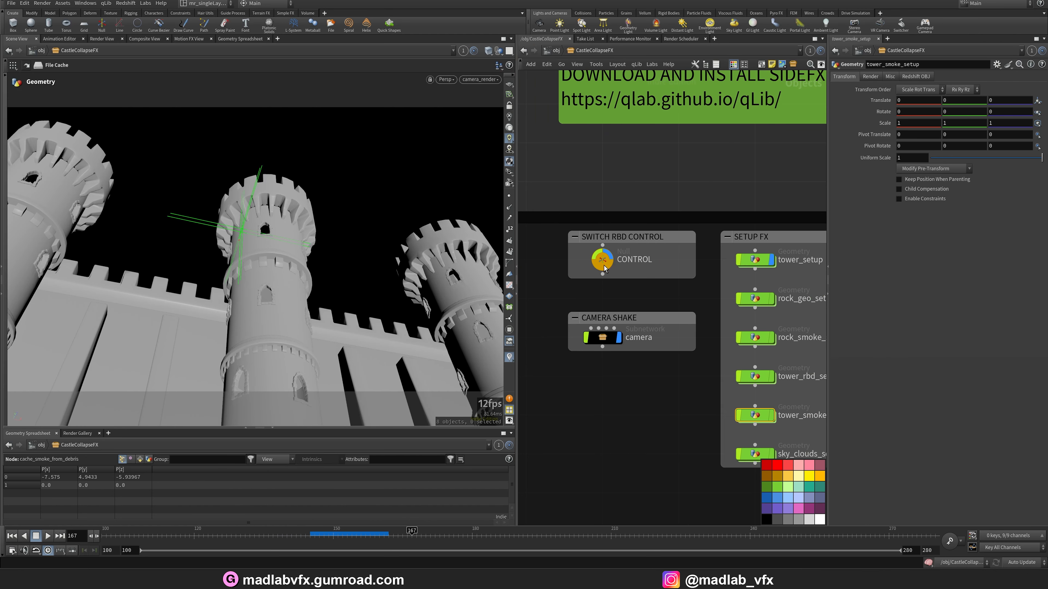
left_click(598, 272)
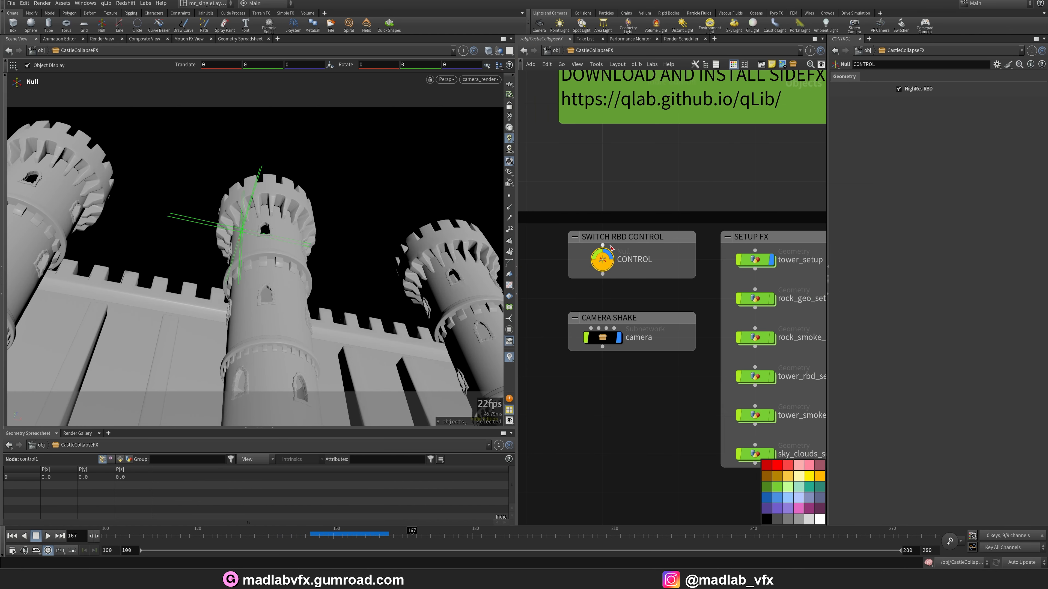
left_click(899, 90)
- Reopen the tower_smoke_setup network and scrub the cached smoke forward in an enlarged viewport
scroll(635, 185, "down", 4)
middle_click_drag(599, 264, 563, 260)
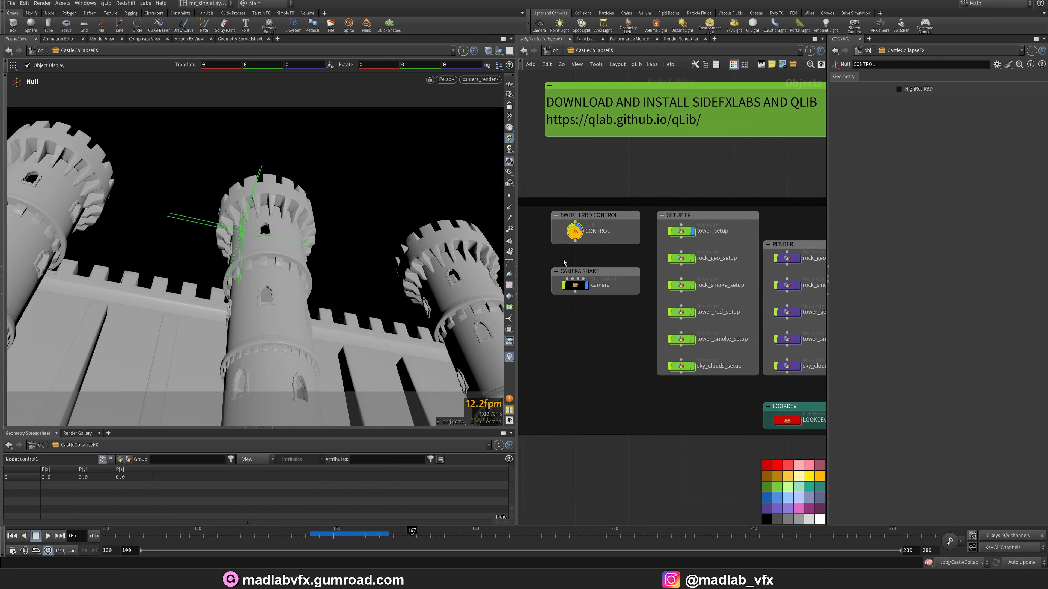
middle_click_drag(703, 343, 612, 318)
scroll(613, 317, "up", 4)
left_click(583, 313)
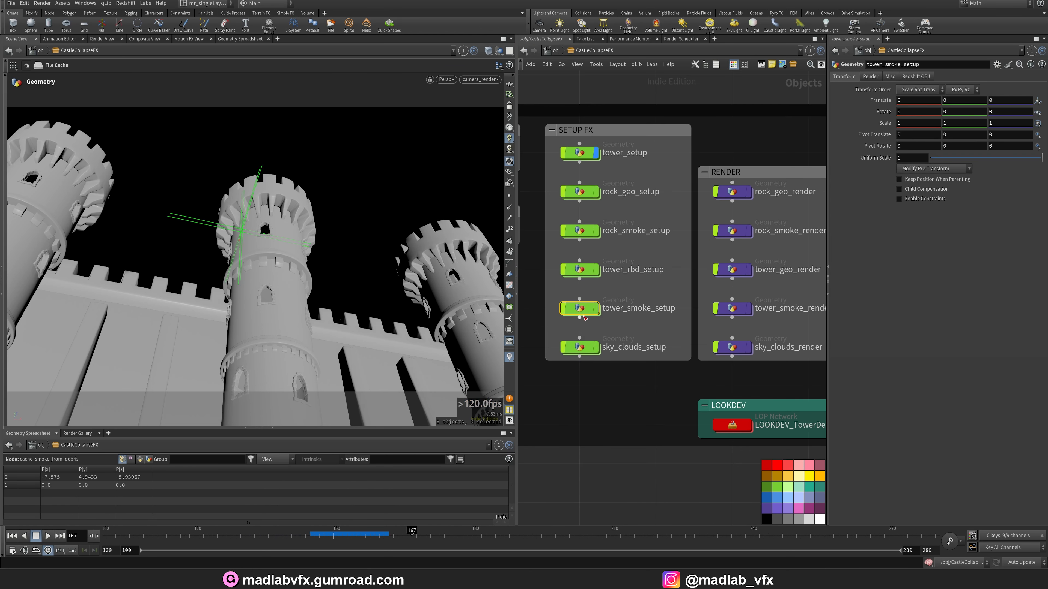
double_click(585, 312)
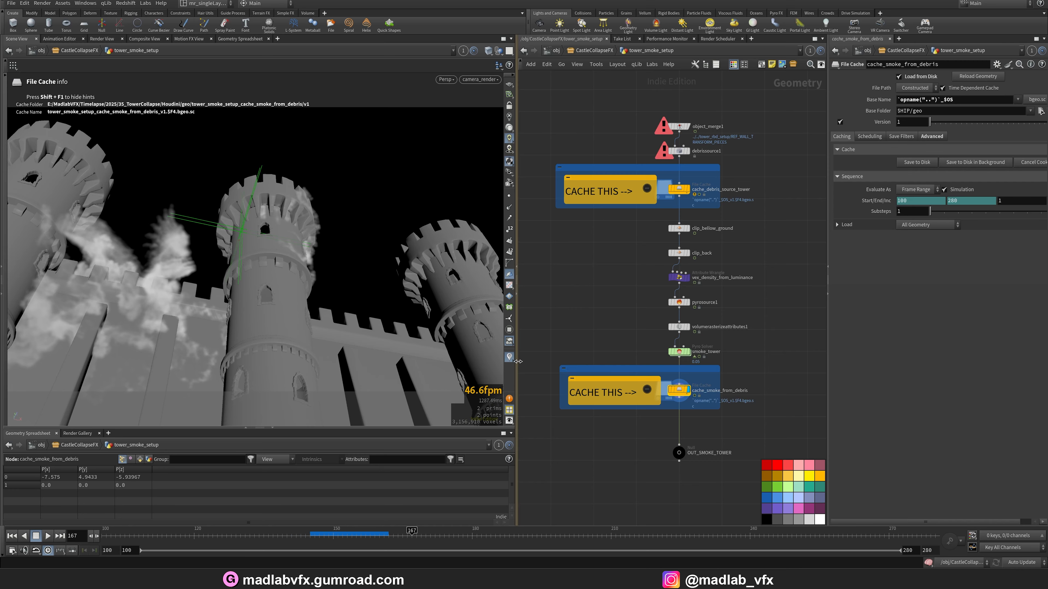
left_click_drag(519, 361, 657, 351)
left_click_drag(330, 538, 640, 537)
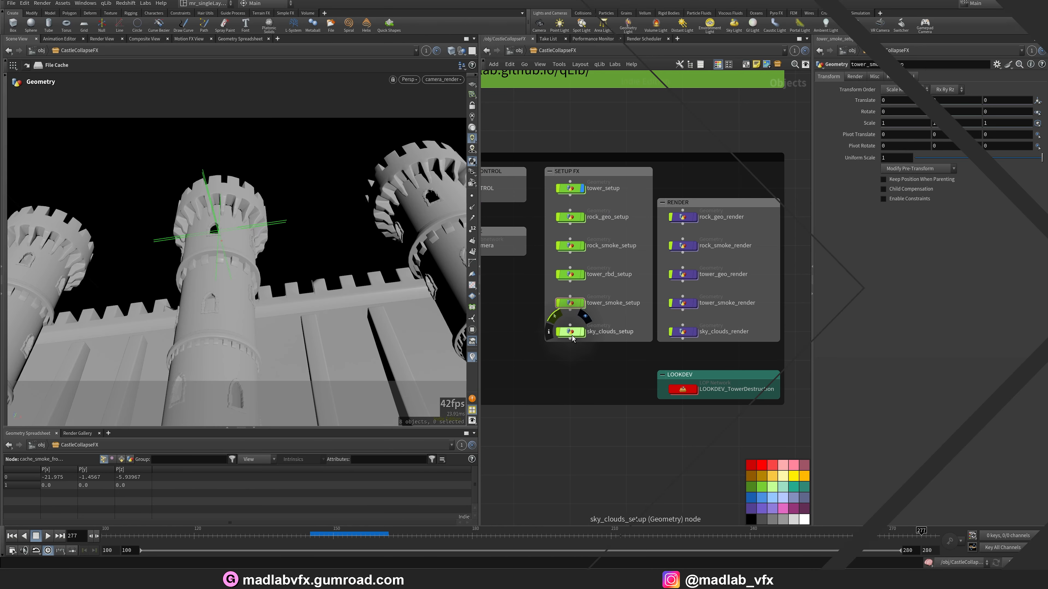
- Open the sky_clouds_setup network and bring its cloud node chains into view
scroll(594, 342, "up", 3)
middle_click_drag(597, 338, 601, 360)
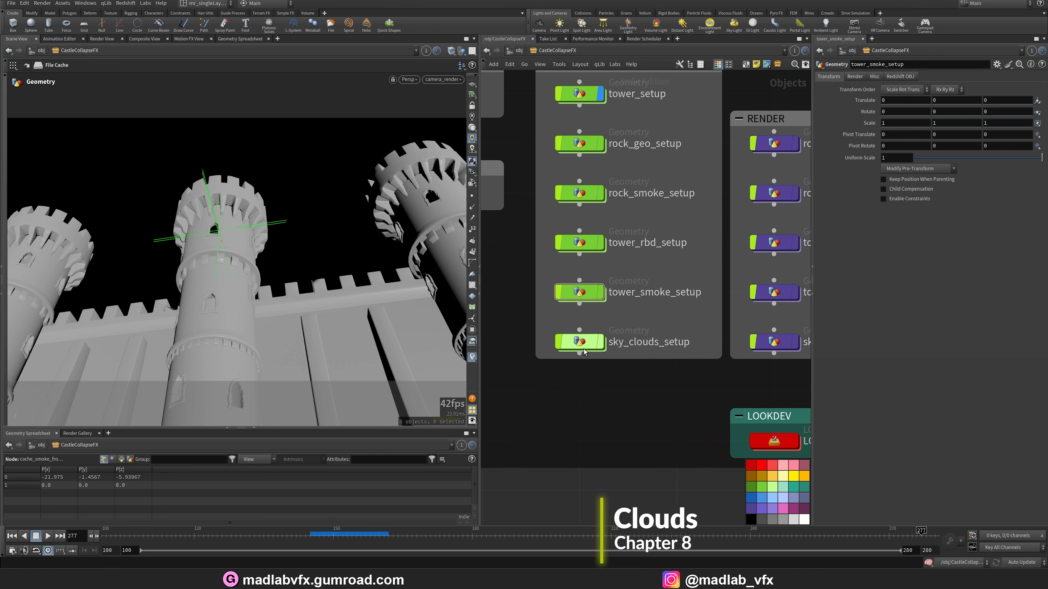
double_click(579, 342)
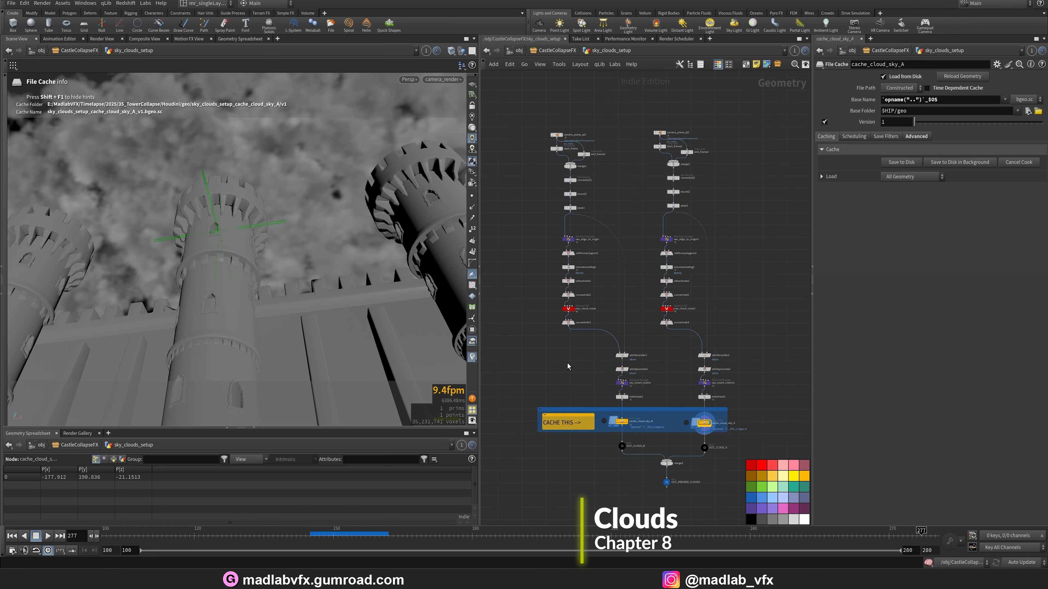
scroll(649, 270, "down", 2)
scroll(649, 270, "up", 5)
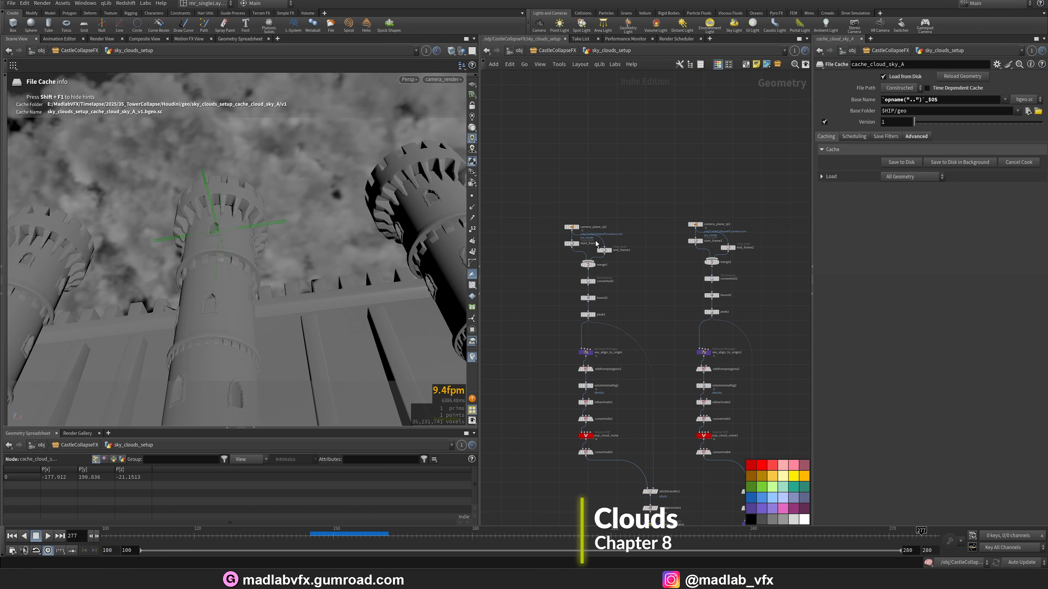
- Display camera_plane_ql1 and examine its settings and the plane above the castle from several angles
left_click(563, 222)
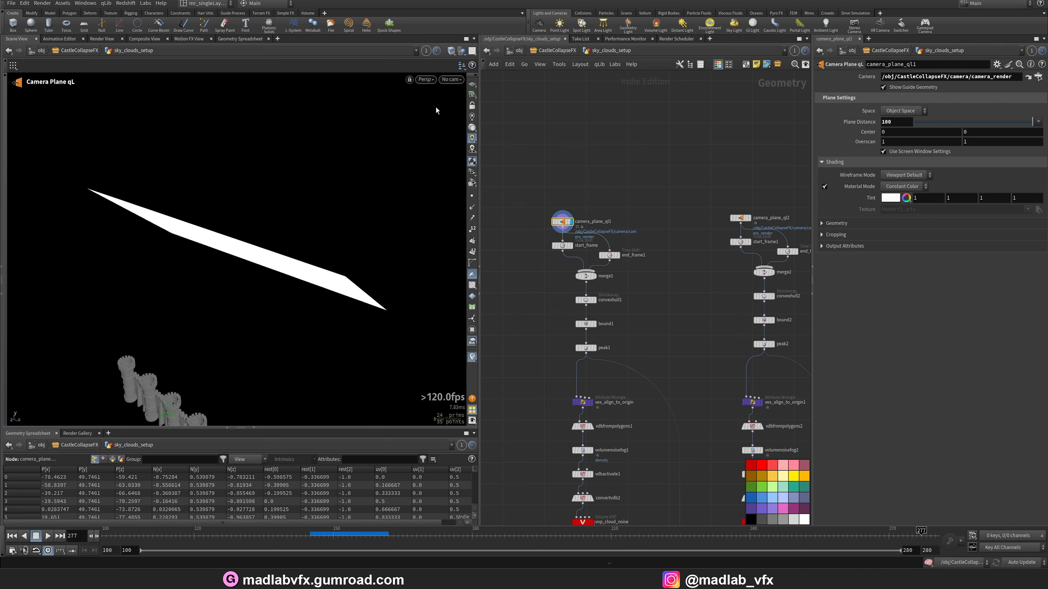
left_click_drag(202, 229, 304, 230, "alt")
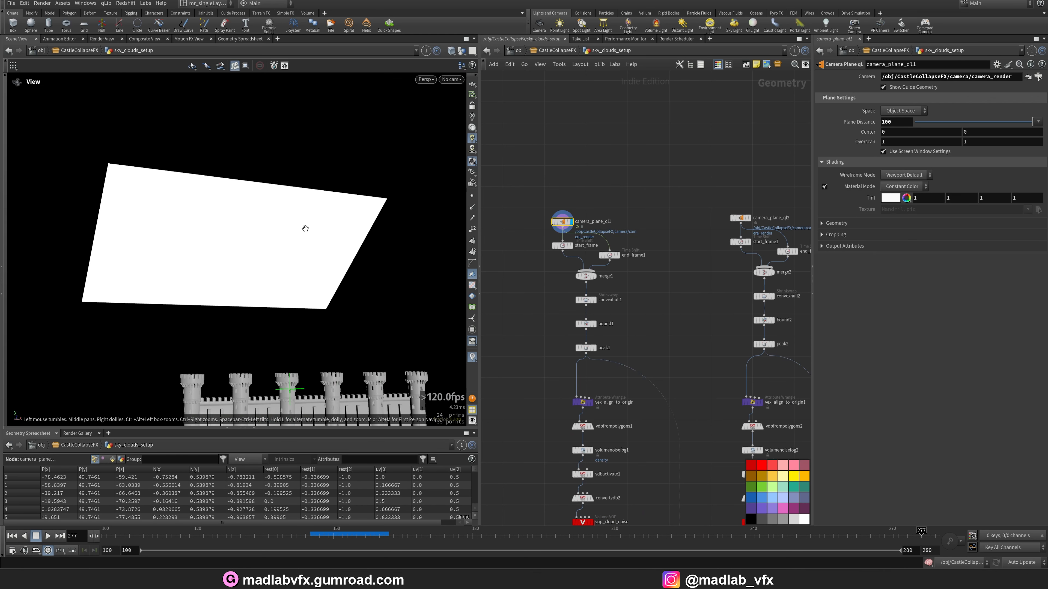
scroll(581, 219, "up", 2)
scroll(586, 220, "up", 2)
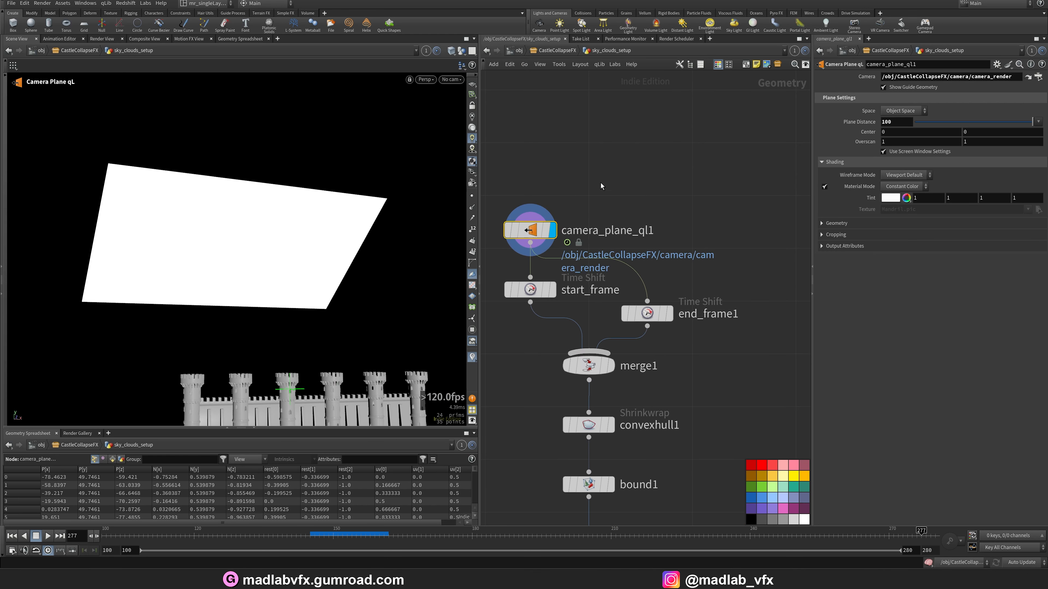
middle_click_drag(585, 178, 585, 181)
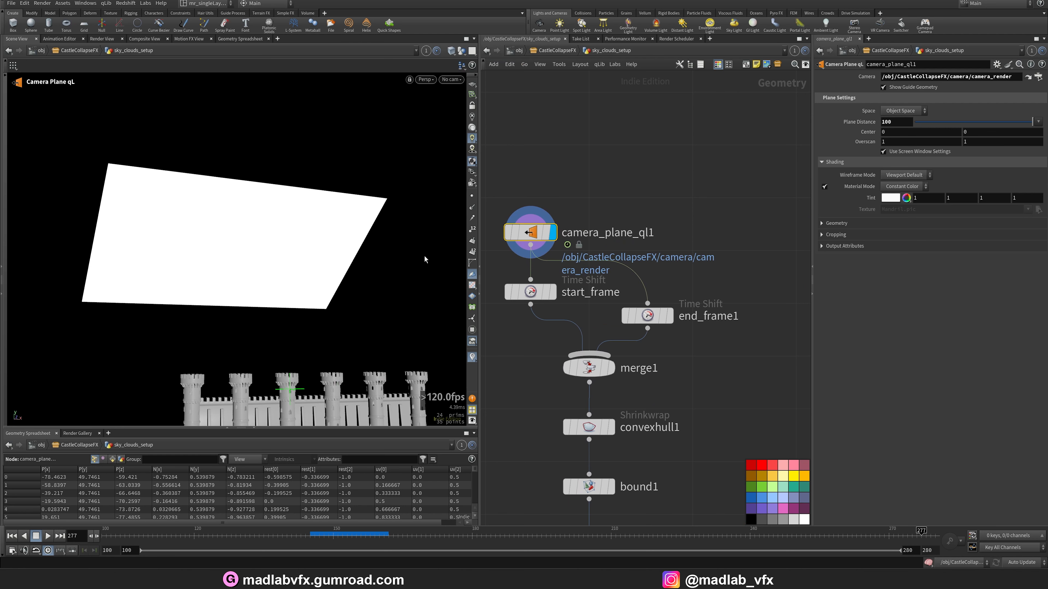
left_click_drag(815, 145, 776, 148)
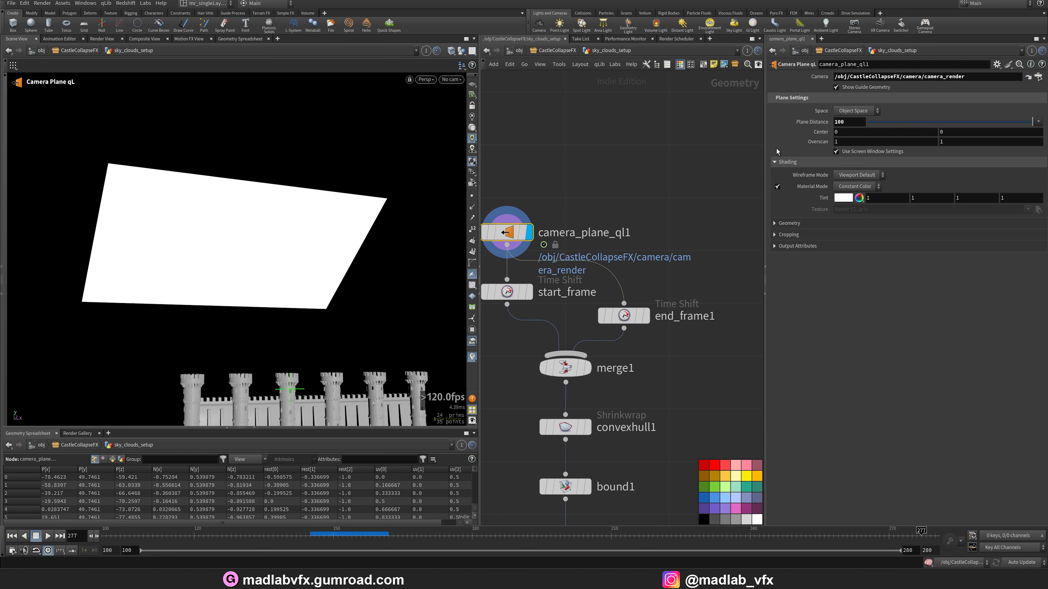
left_click_drag(354, 231, 338, 269, "alt")
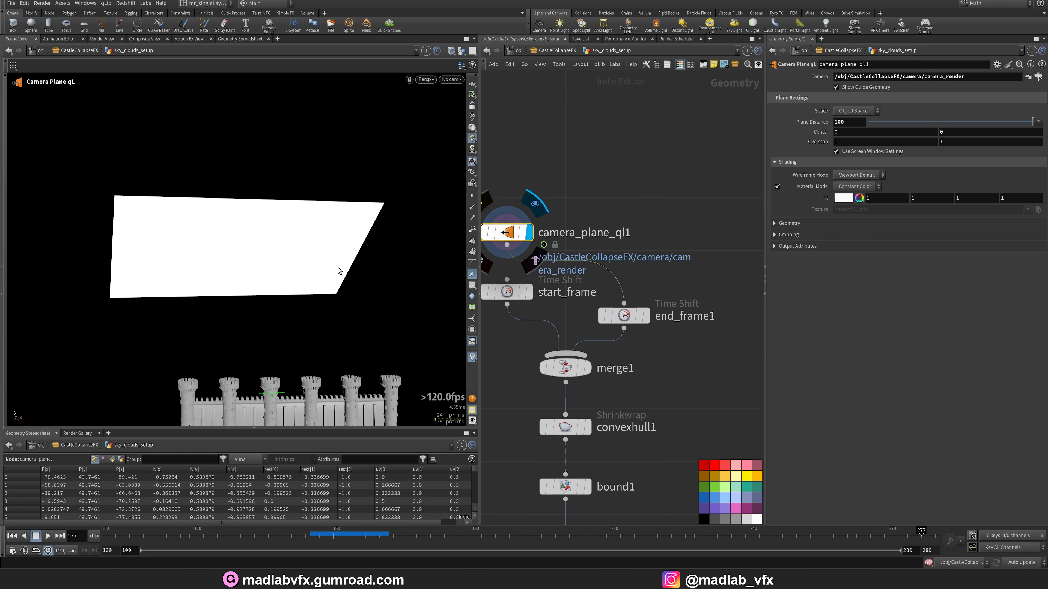
- Display the start_frame and end_frame1 time shifts at frame 100, and inspect their combined planes at merge1
middle_click_drag(565, 319, 602, 286)
left_click(569, 259)
mouse_move(327, 257)
left_mouse_down("alt")
mouse_move(334, 274)
mouse_move(326, 260)
left_mouse_up("alt")
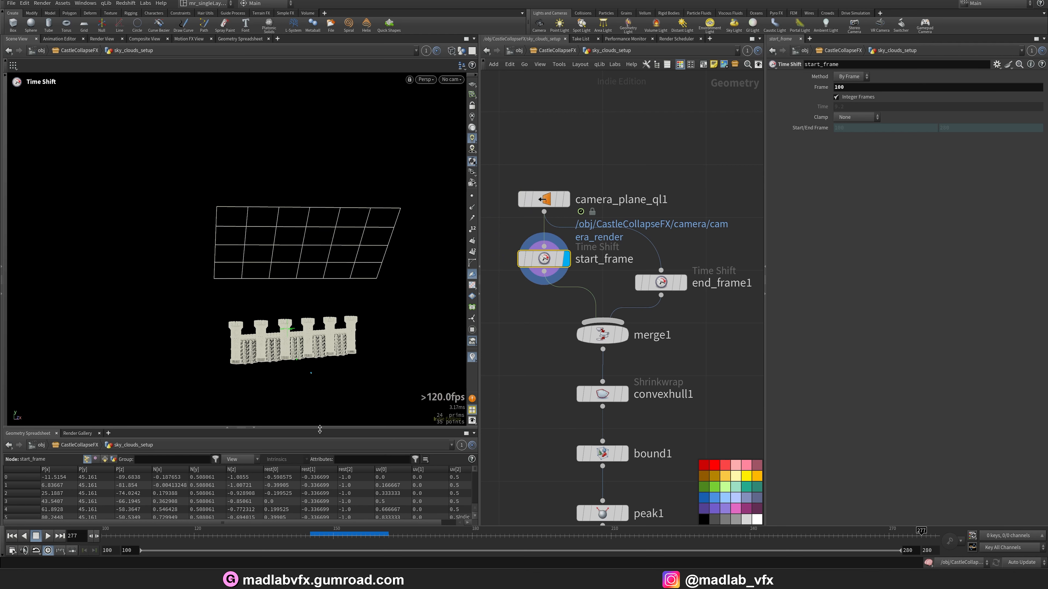
left_click(684, 283)
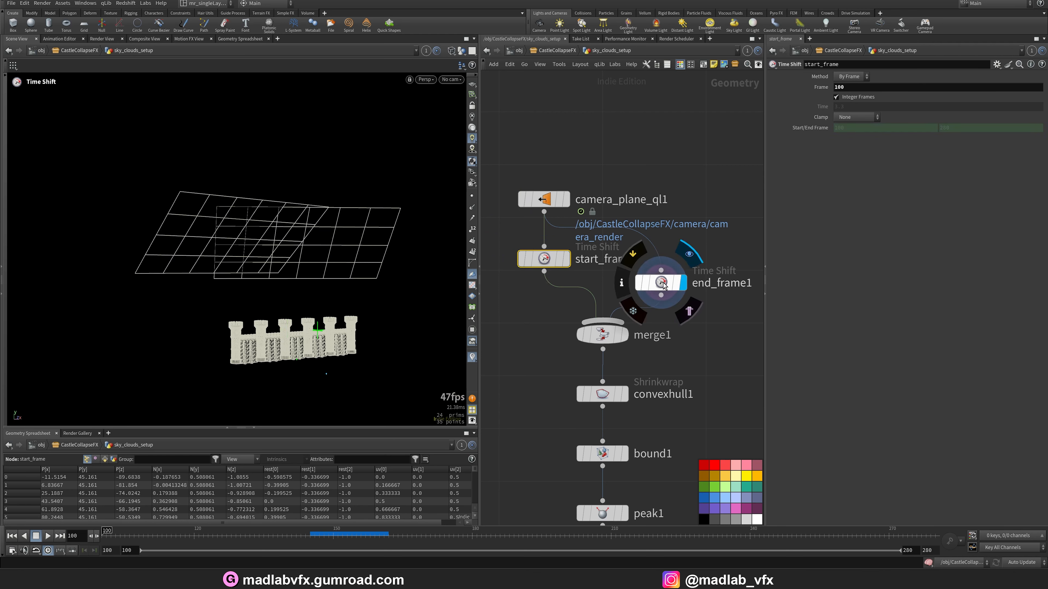
left_click(624, 334)
left_click_drag(313, 249, 310, 278, "alt")
- Display the convexhull1 shrinkwrap around the merged planes and hide the other scene objects
middle_click_drag(710, 394, 715, 327)
left_click(630, 327)
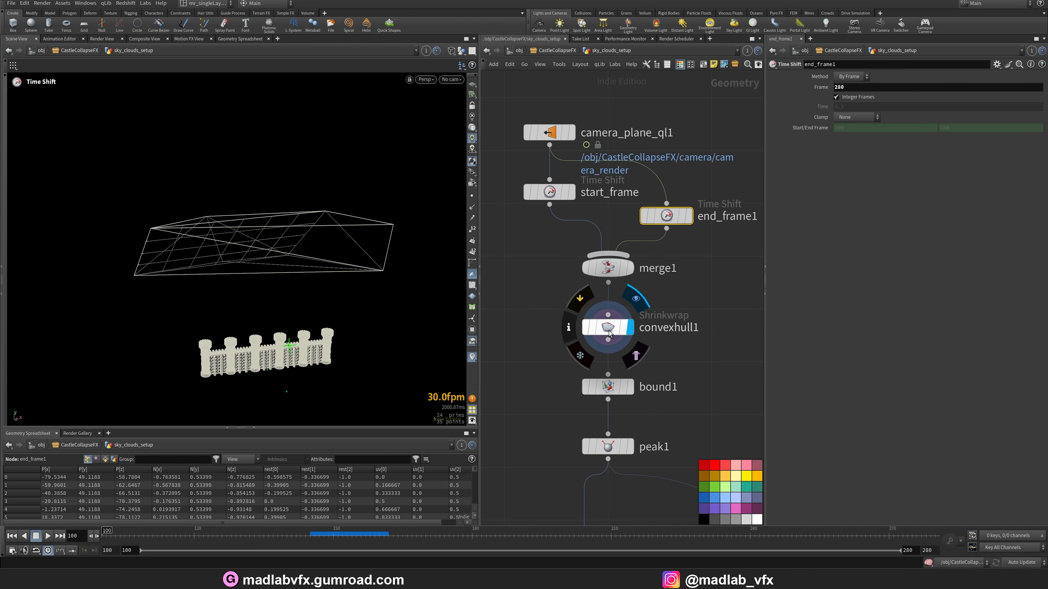
left_click(608, 327)
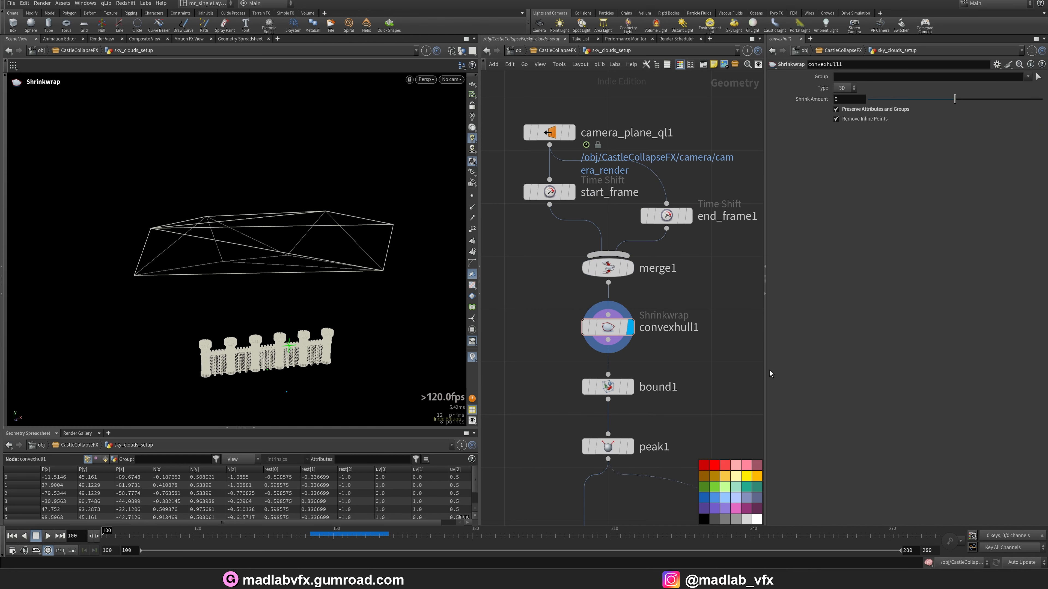
left_click_drag(767, 373, 801, 371)
left_click_drag(322, 270, 302, 249, "alt")
left_click(462, 52)
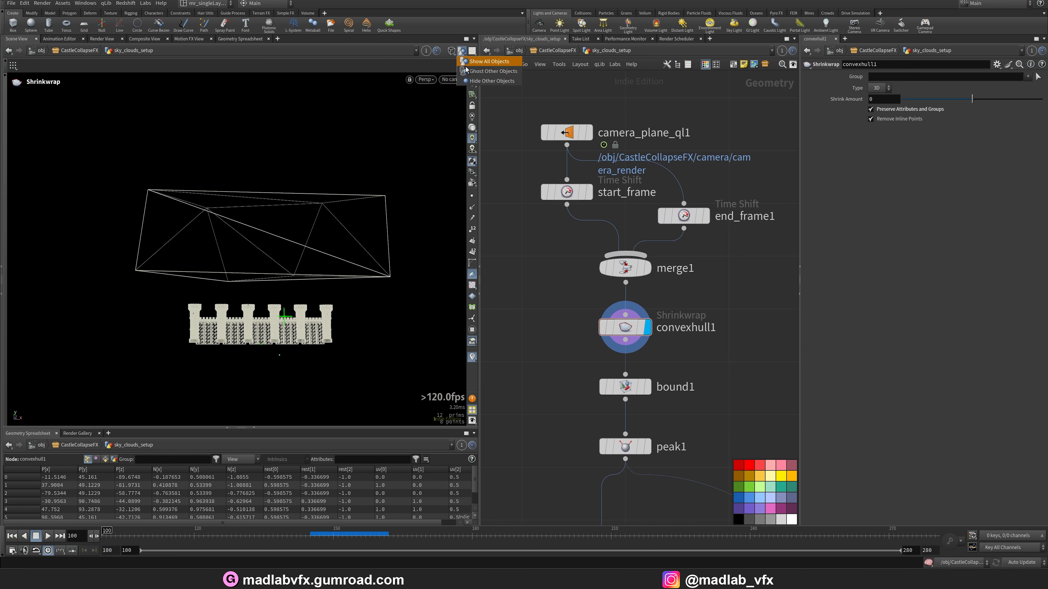
left_click(469, 62)
- Display bound1's oriented bounding box and peak1's enlarged box, and examine both nodes' settings
left_click(648, 388)
left_click(607, 388)
mouse_move(378, 276)
left_mouse_down("alt")
mouse_move(348, 248)
mouse_move(379, 276)
left_mouse_up("alt")
mouse_move(704, 383)
middle_mouse_down()
mouse_move(670, 319)
mouse_move(681, 328)
middle_mouse_up()
left_click(613, 335)
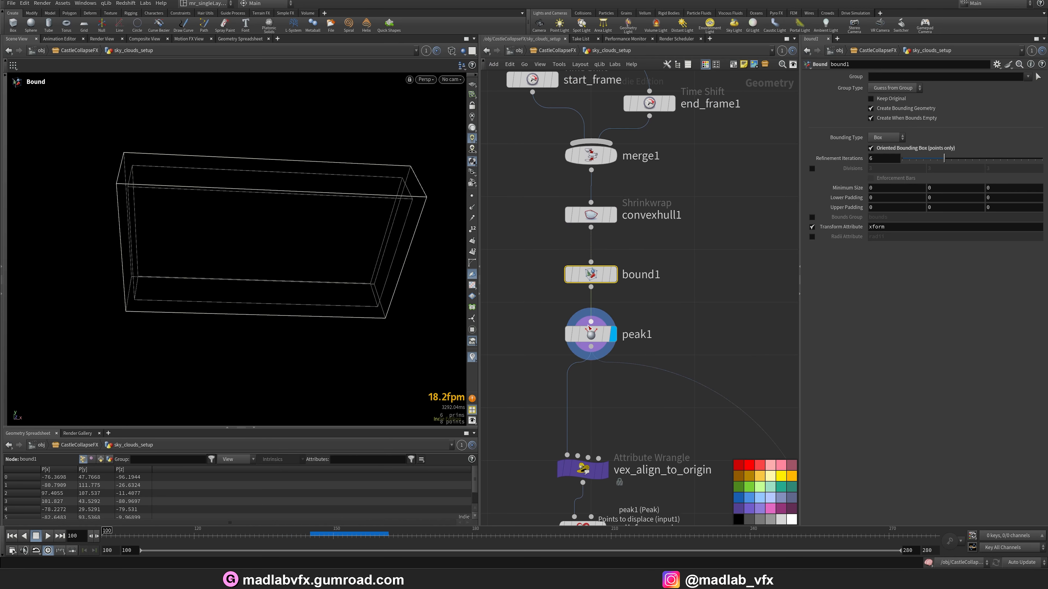
left_click(589, 329)
- Display the vex_align_to_origin wrangle below peak1 and examine its VEX code
middle_click_drag(697, 477, 661, 350)
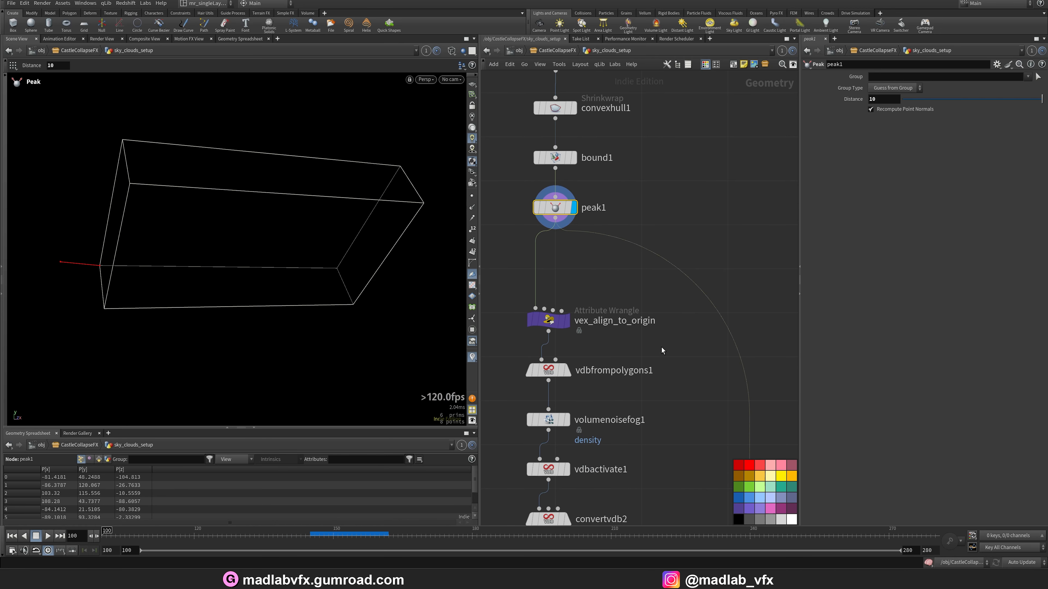
left_click_drag(800, 381, 864, 381)
scroll(796, 380, "down", 3)
middle_click_drag(800, 369, 757, 213)
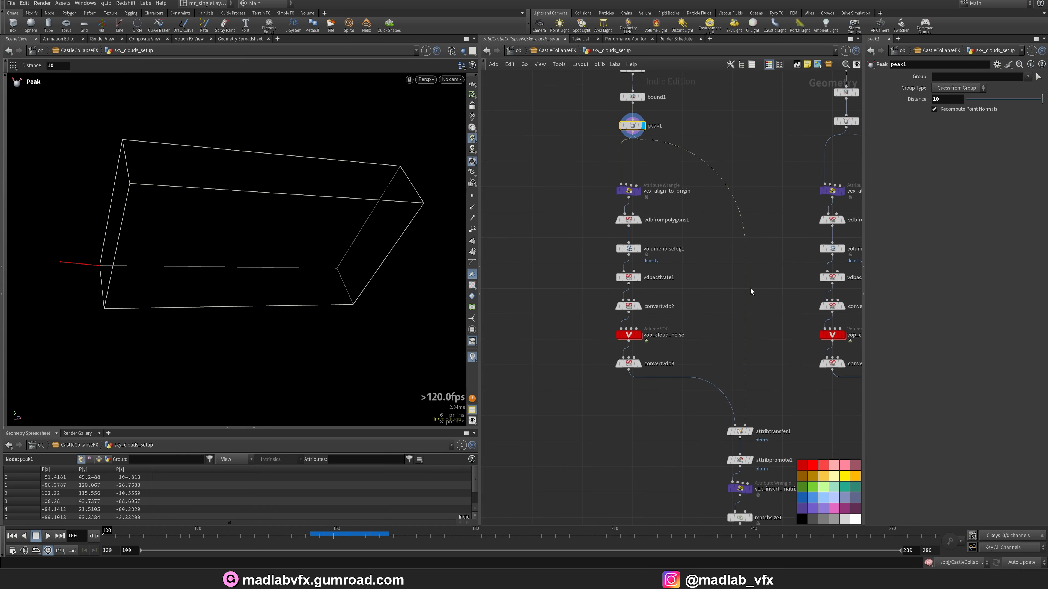
scroll(751, 293, "down", 1)
middle_click_drag(752, 287, 694, 250)
scroll(625, 172, "up", 5)
middle_click_drag(624, 172, 684, 263)
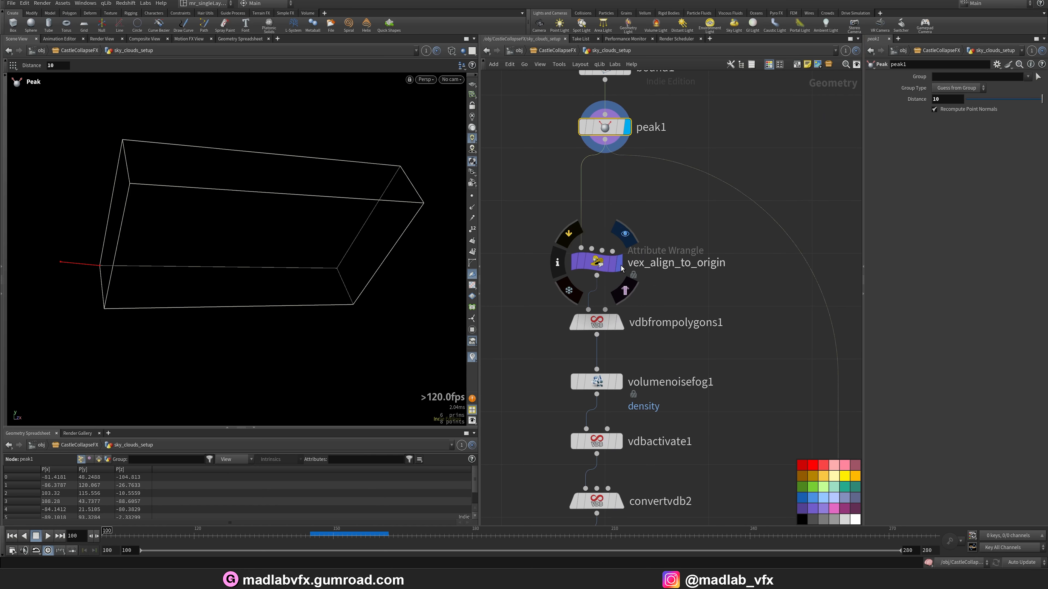
left_click(619, 262)
left_click(597, 262)
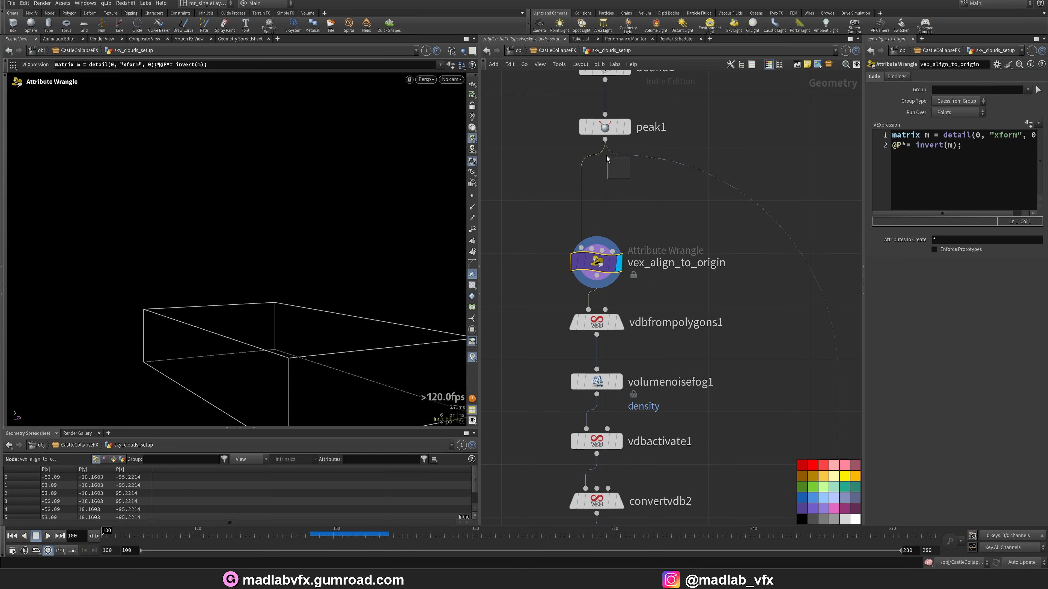
- Select bound1 and examine its xform transform attribute setting
left_click_drag(607, 156, 592, 129)
middle_click_drag(688, 126, 692, 210)
left_click_drag(679, 185, 590, 139)
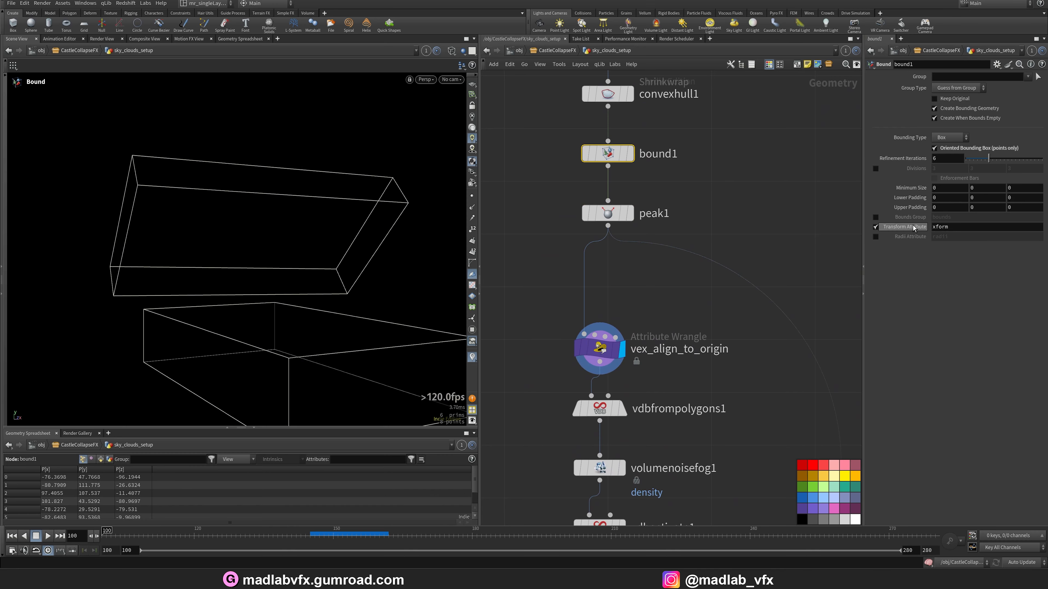
middle_click_drag(704, 313, 717, 257)
- Return to vex_align_to_origin and show the viewport's reference grid around the aligned box
left_click(610, 294)
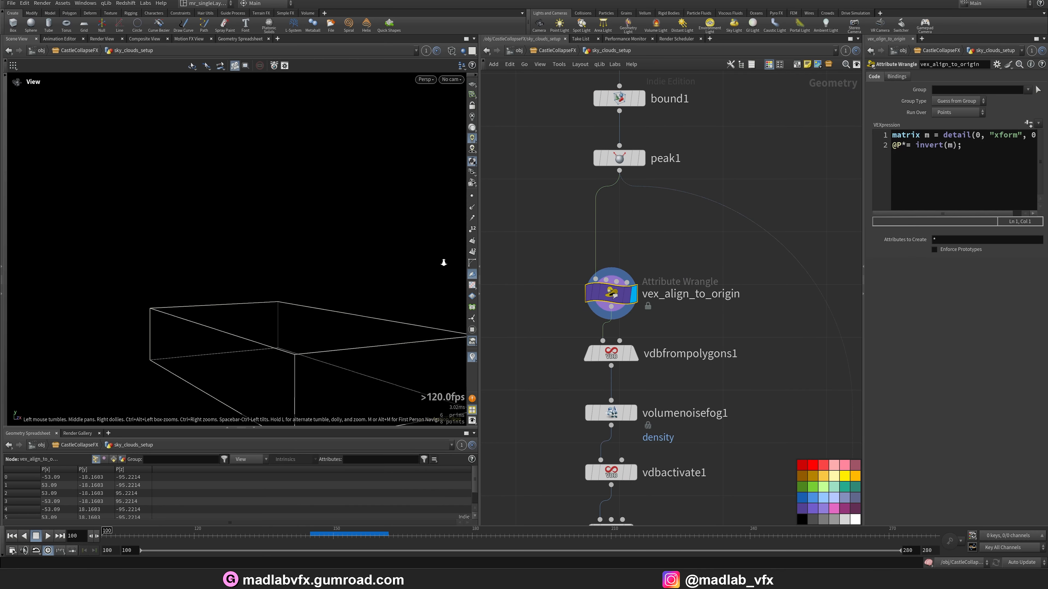
left_click(472, 85)
mouse_move(351, 274)
left_mouse_down()
mouse_move(313, 279)
mouse_move(379, 276)
mouse_move(362, 255)
mouse_move(359, 266)
left_mouse_up()
middle_click_drag(730, 354, 723, 296)
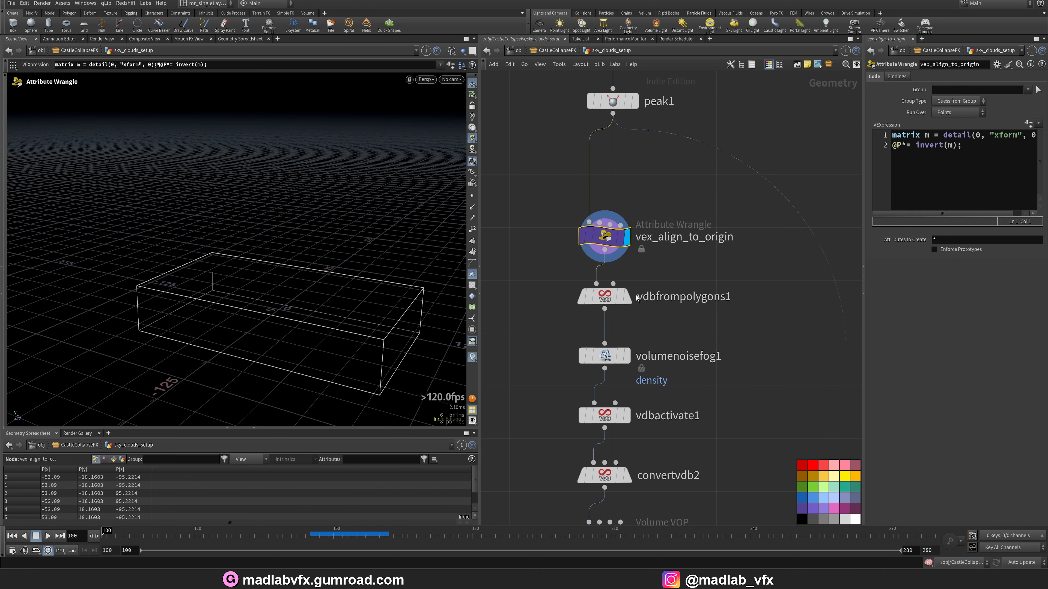
- Display vdbfrompolygons1 as a shaded fog volume and examine its voxel size and density settings
left_click(608, 299)
left_click_drag(315, 267, 304, 289, "alt")
key("shift+w")
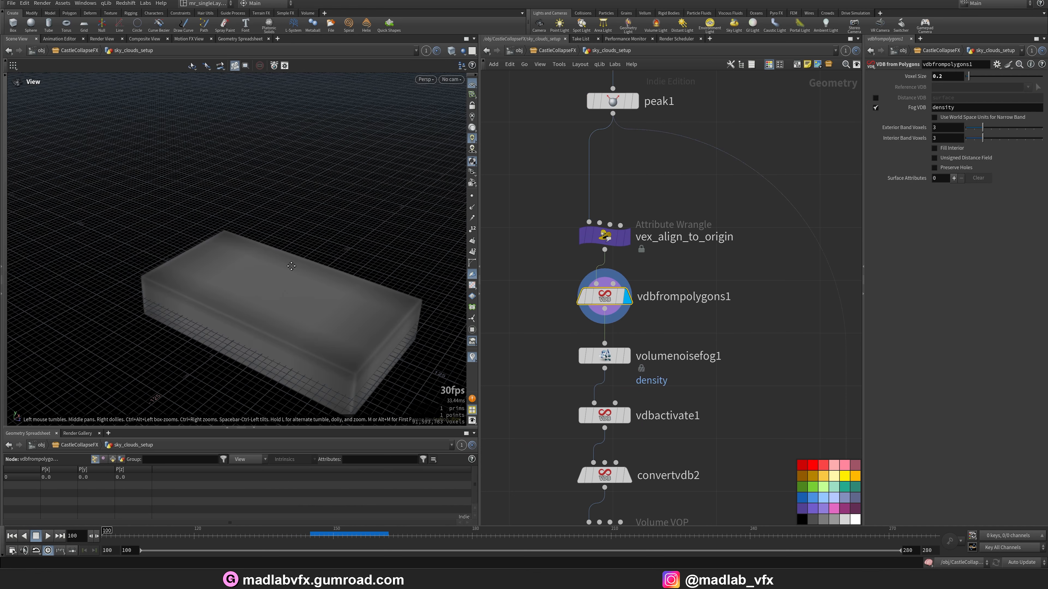
left_click_drag(368, 268, 339, 274, "alt")
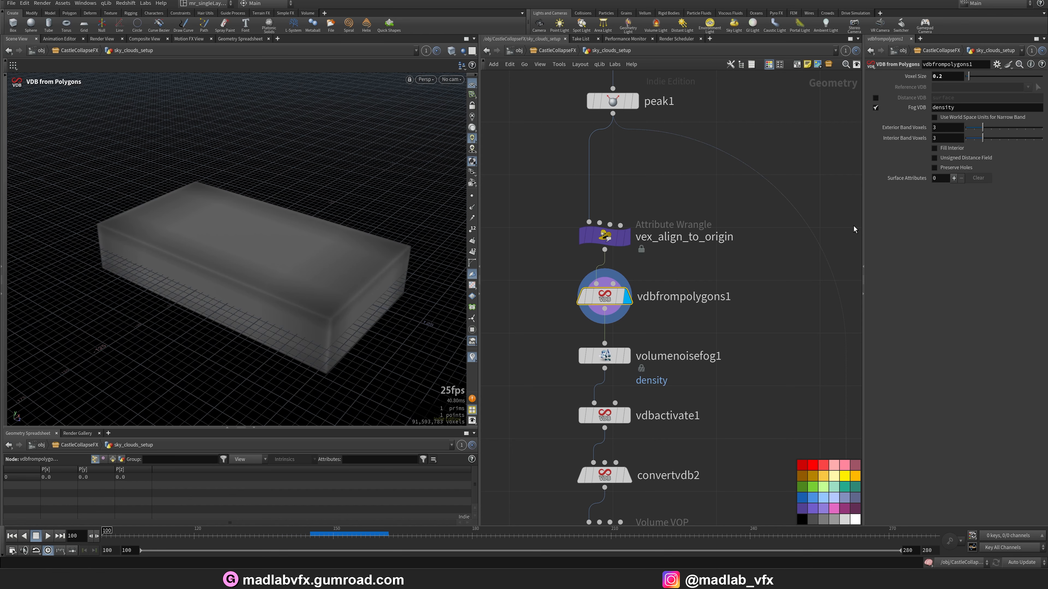
left_click_drag(864, 232, 838, 231)
- Display volumenoisefog1 and inspect the noise applied to the density volume
middle_click_drag(732, 321, 747, 272)
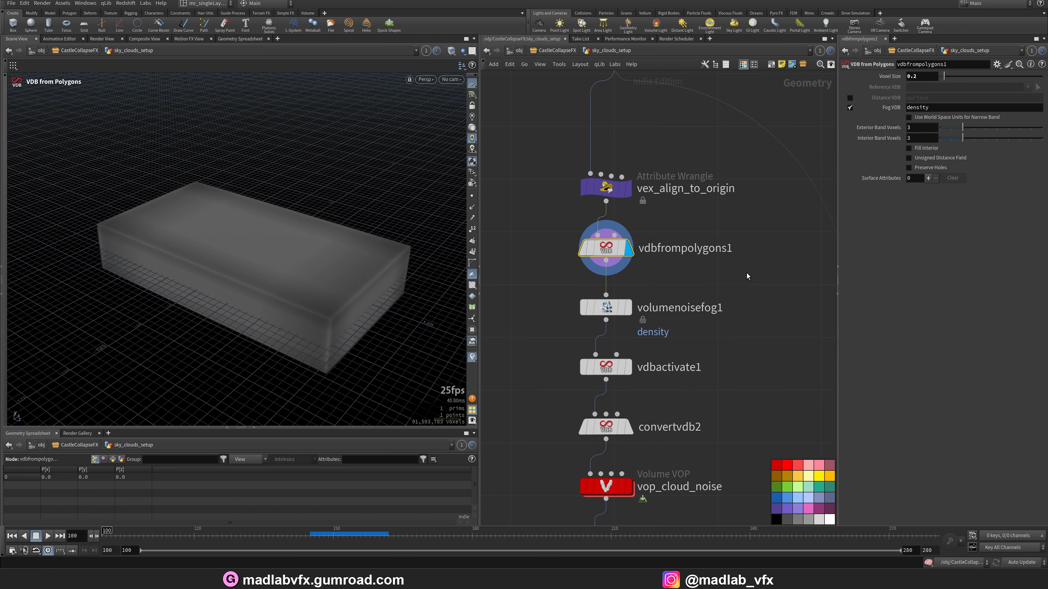
mouse_move(632, 309)
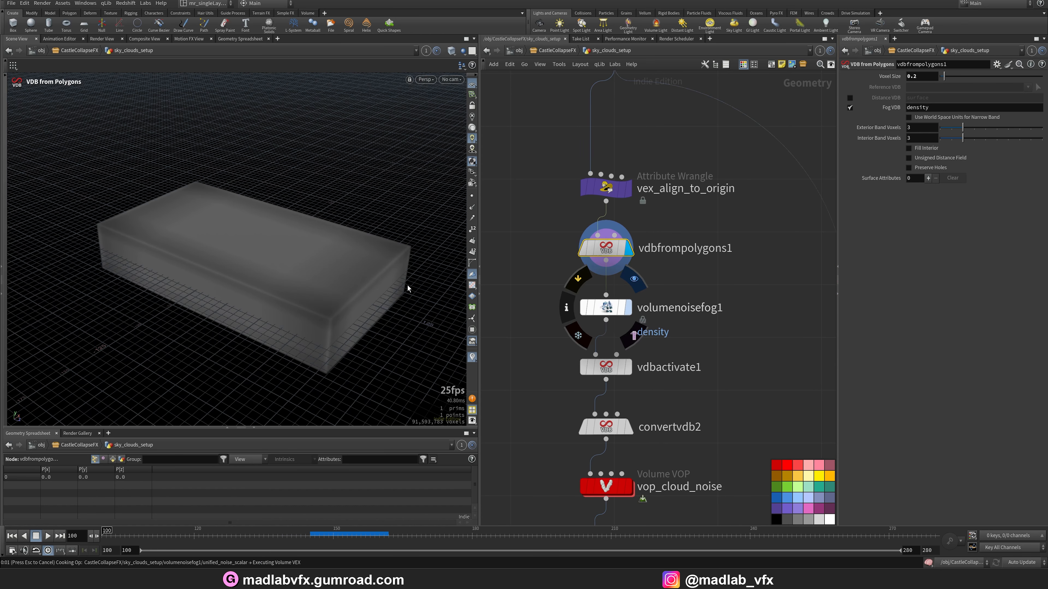
left_click(606, 308)
left_click_drag(280, 237, 285, 210, "alt")
- Display vdbactivate1, examine its voxel expansion settings, and compare its volume bounds with those of volumenoisefog1
middle_click_drag(701, 331, 698, 292)
left_click(626, 330)
left_click(603, 329)
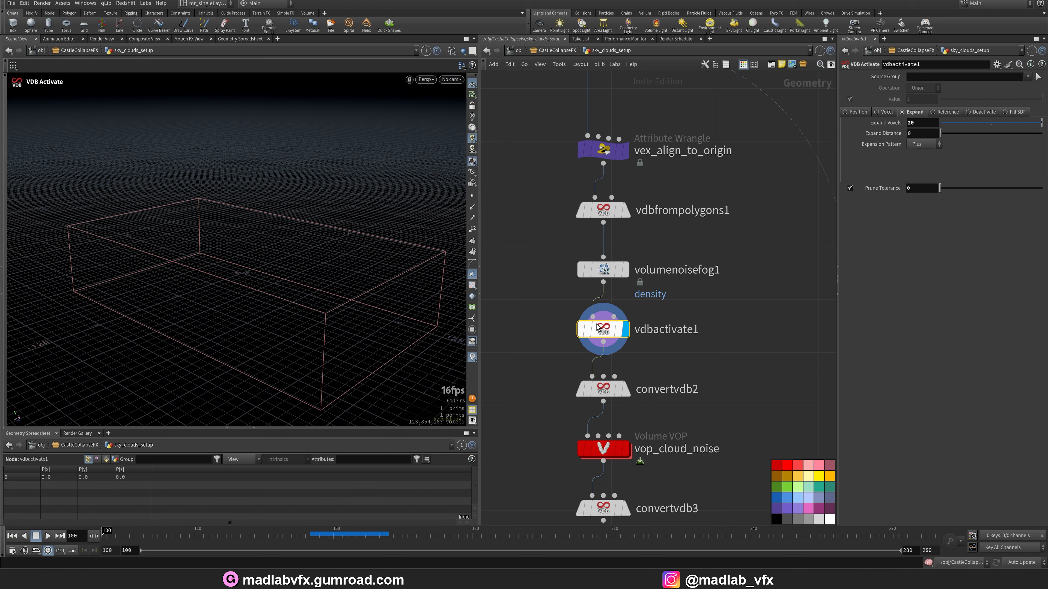
left_click(626, 270)
left_click(609, 270)
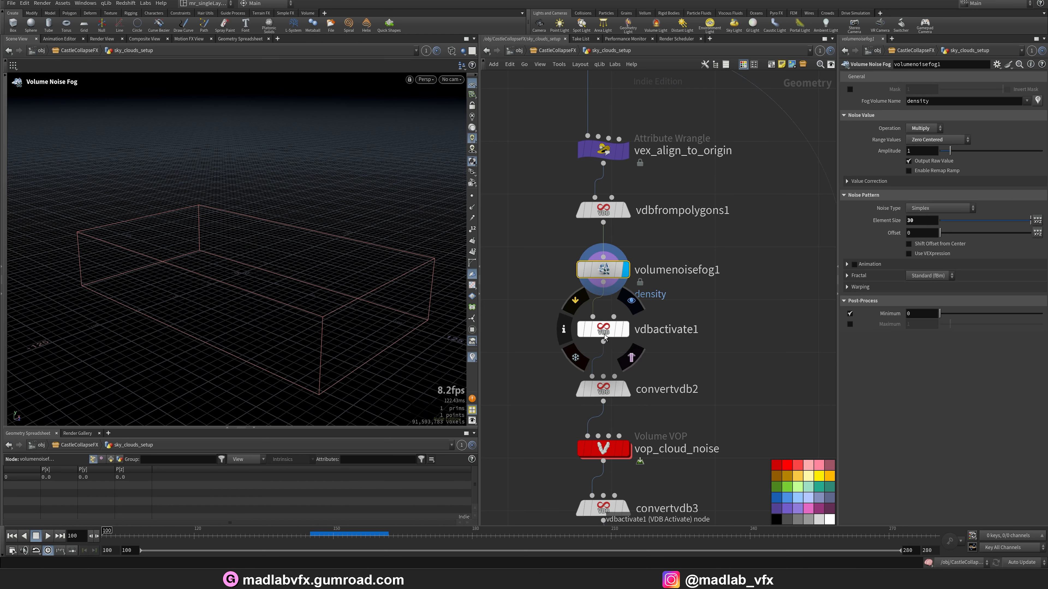
left_click(626, 329)
left_click(603, 330)
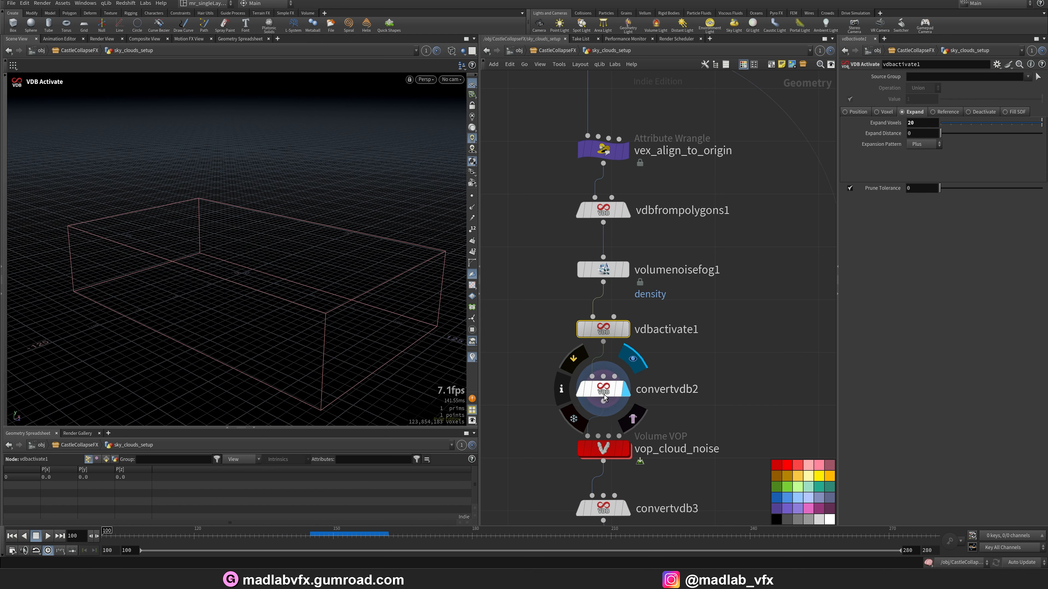
- Display convertvdb2 and examine its conversion of the cloud VDB to a volume
left_click(626, 389)
left_click(603, 388)
middle_click_drag(729, 363, 697, 253)
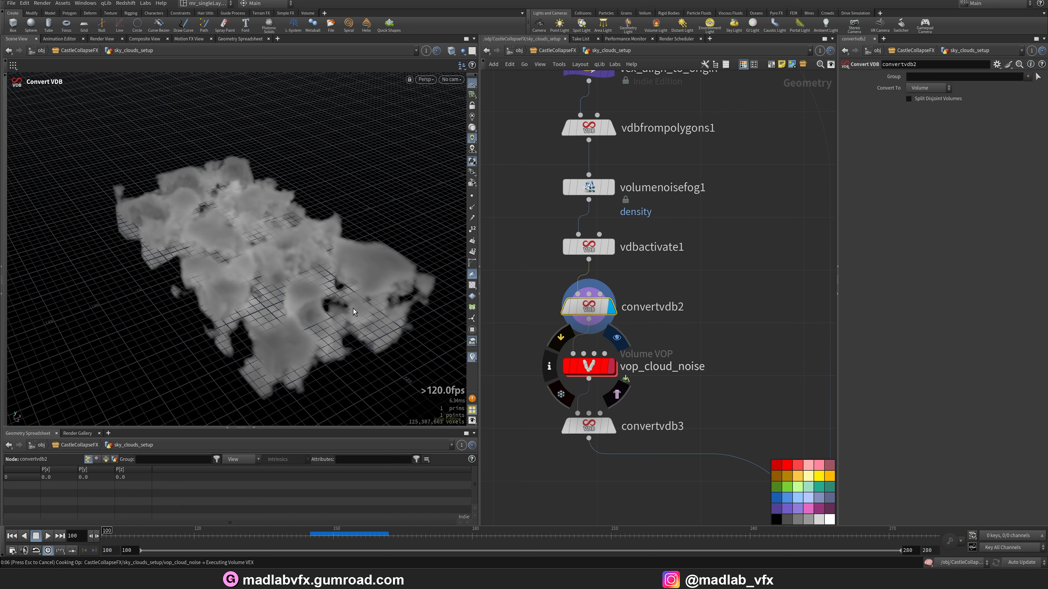
- Display vop_cloud_noise and inspect its noise settings and the detailed clouds from several angles
left_click_drag(353, 309, 239, 265, "alt")
right_click_drag(238, 264, 277, 259, "alt")
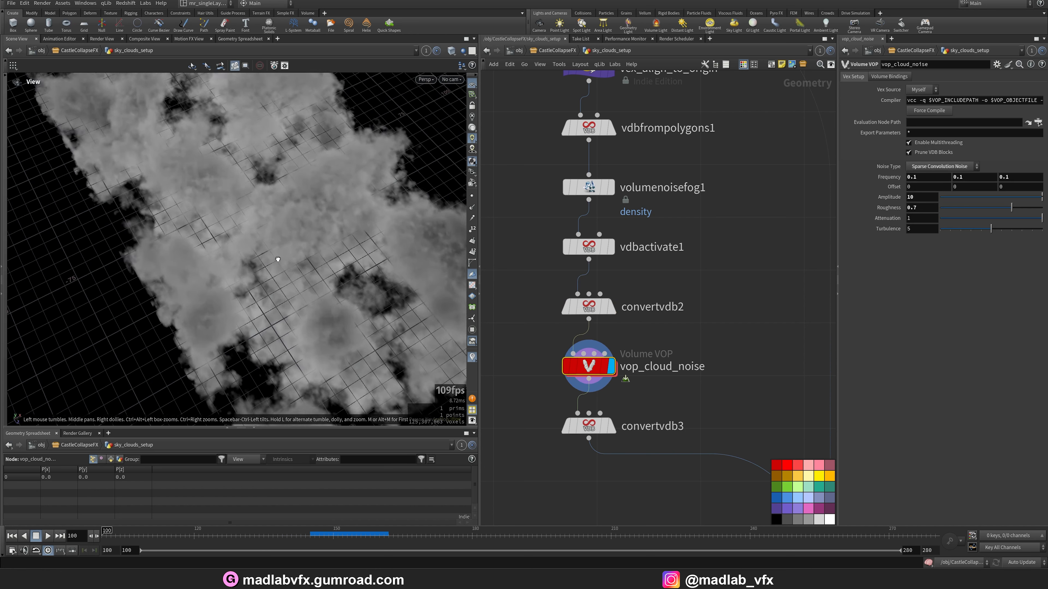
left_click_drag(277, 260, 278, 301, "alt")
right_click_drag(278, 302, 262, 269, "alt")
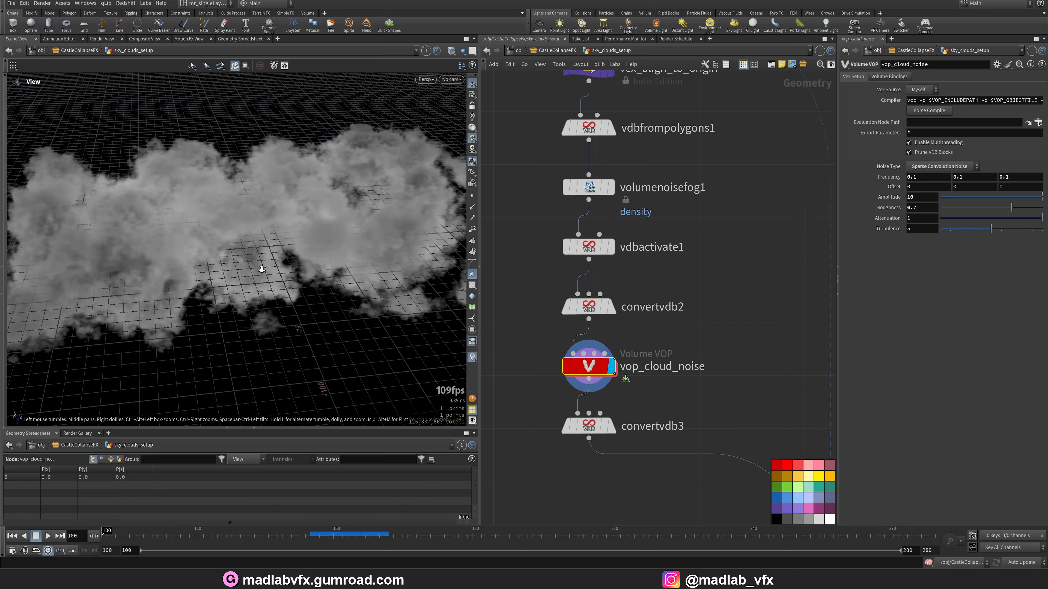
left_click_drag(261, 269, 277, 286, "alt")
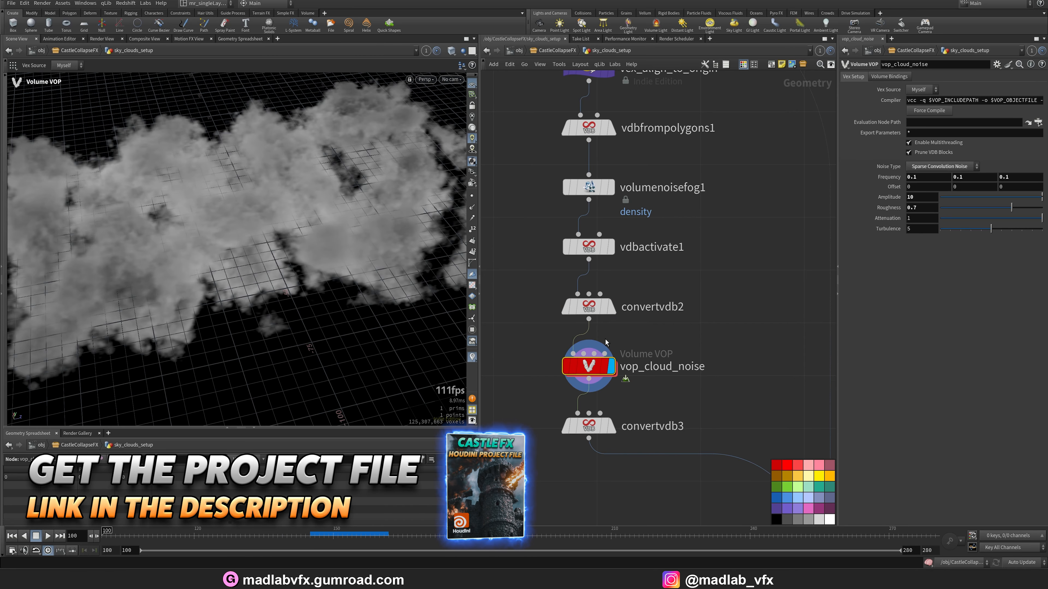
- Display convertvdb3 and inspect its VDB conversion settings and the clouds from below
left_click(611, 425)
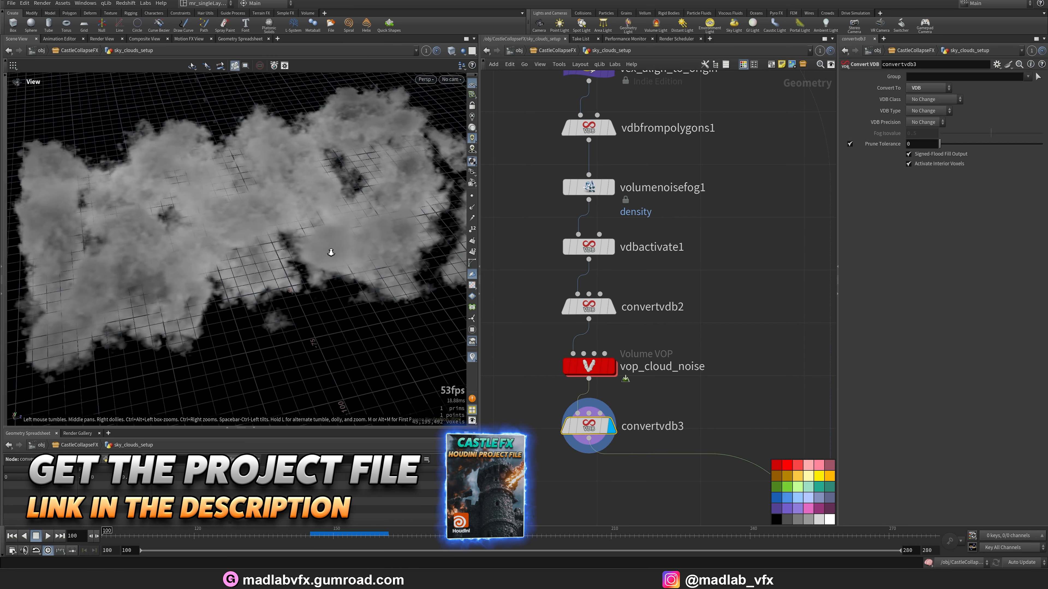
right_click_drag(331, 252, 284, 248, "alt")
left_click_drag(285, 248, 281, 153, "alt")
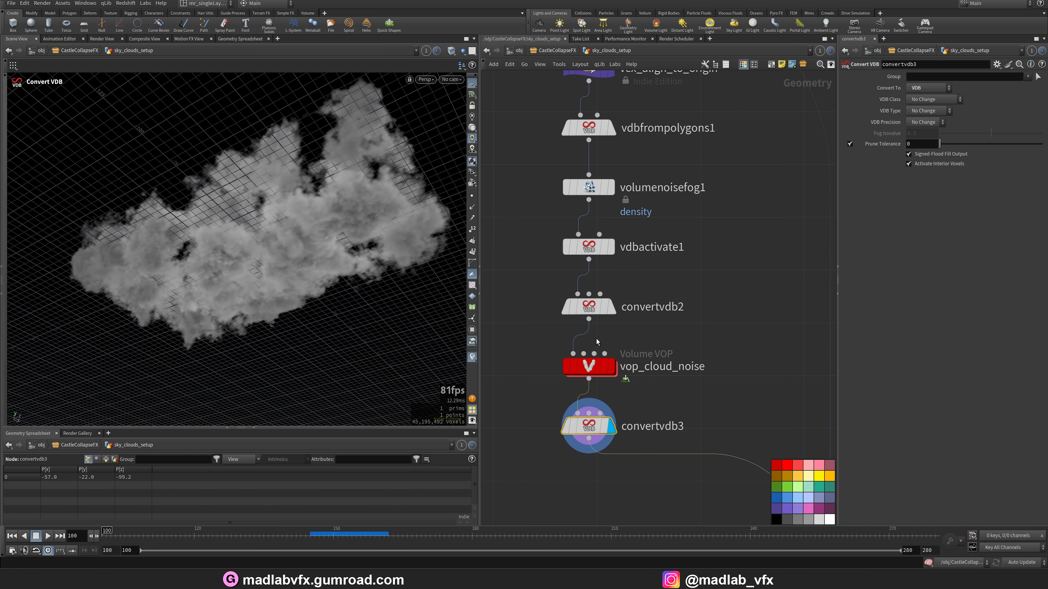
- Display attribtransfer1 and examine its detail xform transfer and its connection to the cloud chain
scroll(659, 419, "down", 4)
middle_click_drag(658, 419, 587, 290)
scroll(722, 378, "down", 1)
middle_click_drag(722, 378, 686, 331)
scroll(687, 331, "up", 4)
middle_click_drag(610, 317, 639, 342)
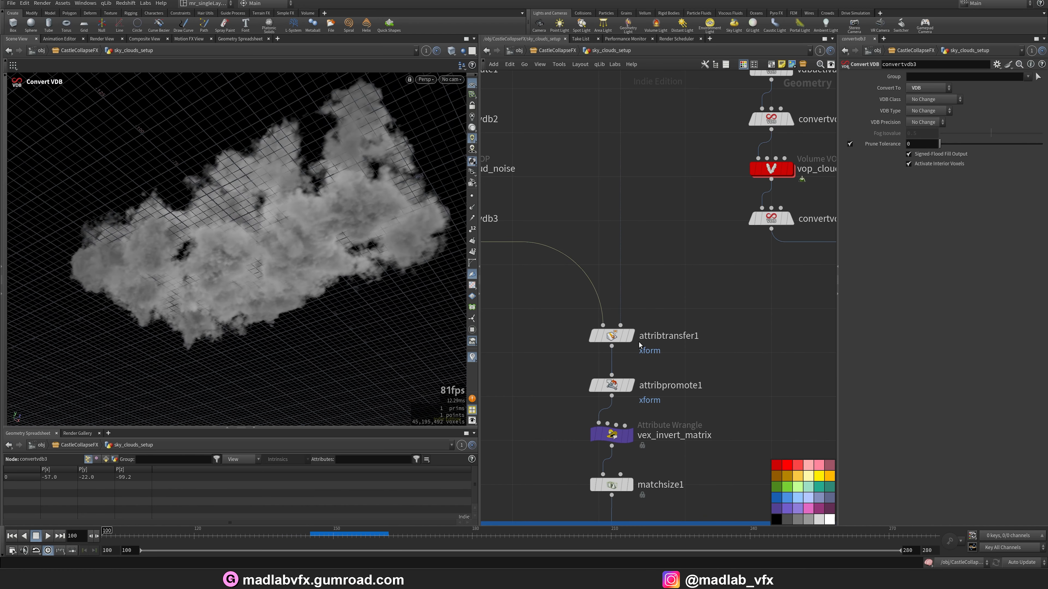
left_click(622, 341)
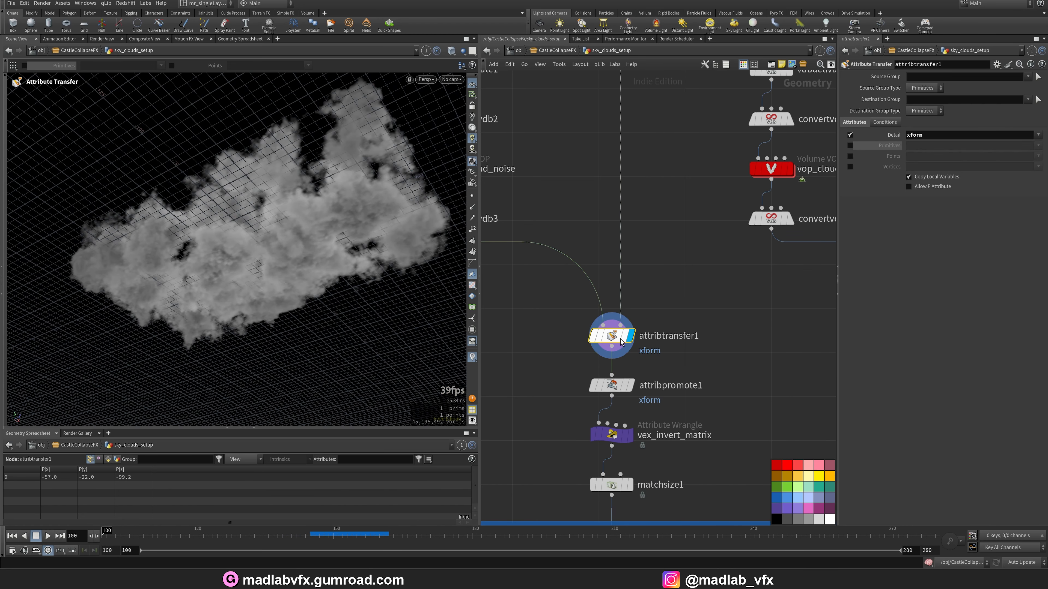
scroll(660, 301, "down", 3)
middle_click_drag(670, 335, 694, 365)
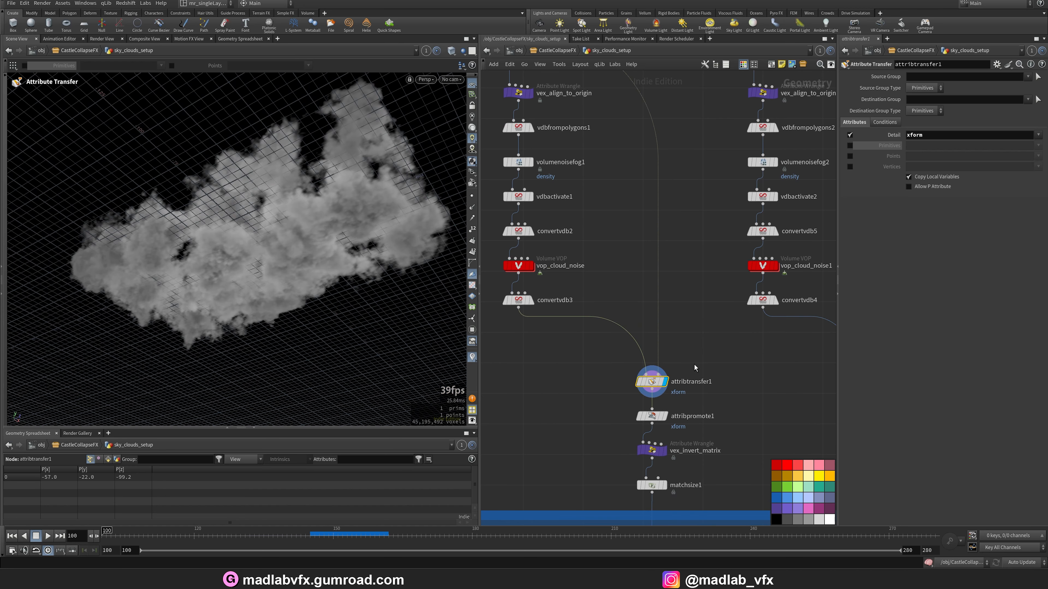
- Display attribpromote1 and inspect its promotion of xform from detail to point
scroll(673, 360, "up", 4)
middle_click_drag(701, 425, 688, 337)
scroll(693, 352, "up", 1)
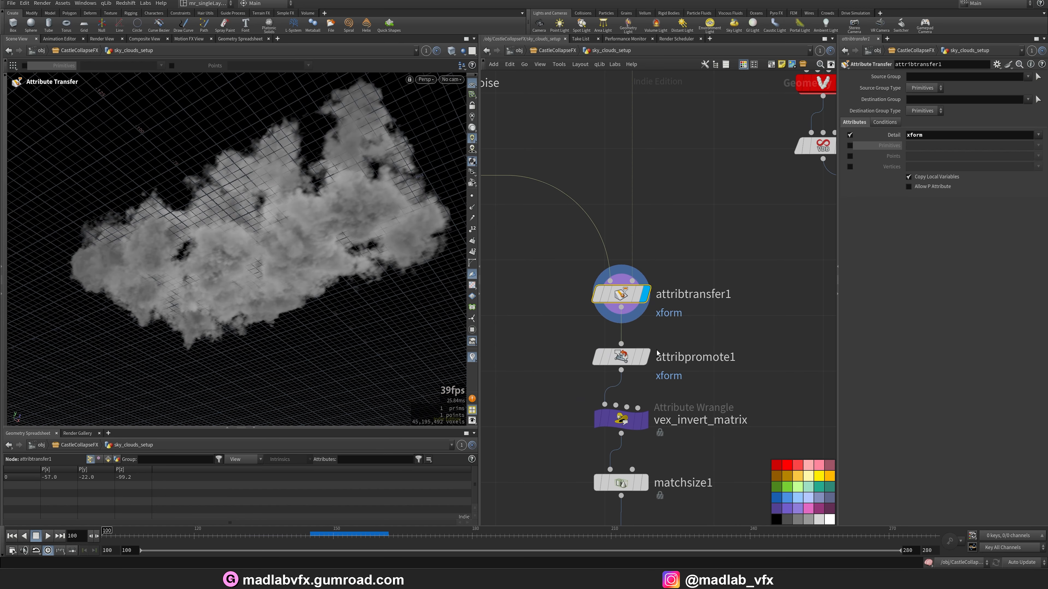
left_click(643, 360)
left_click(637, 358)
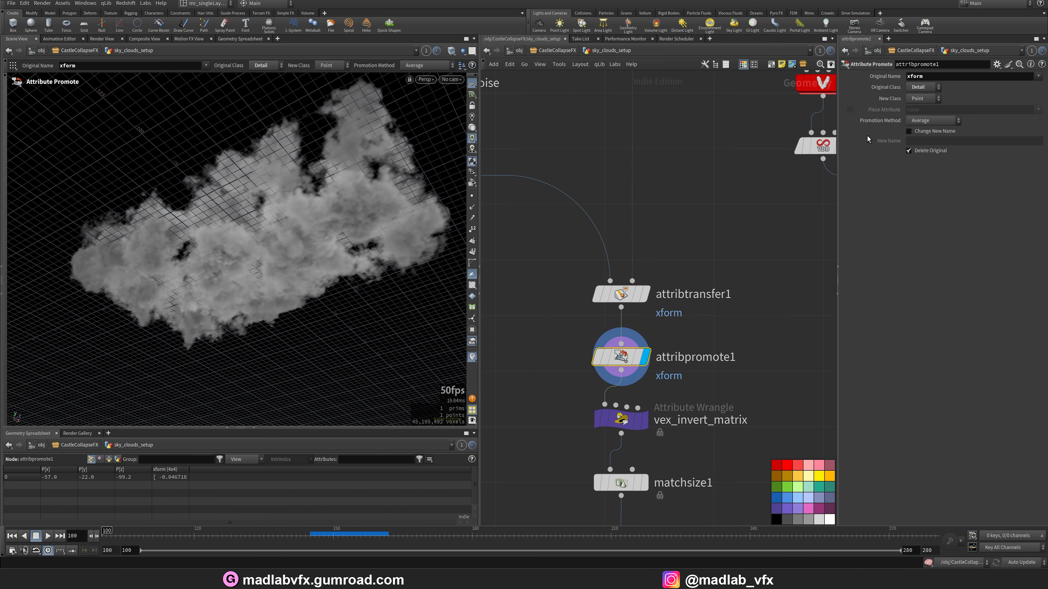
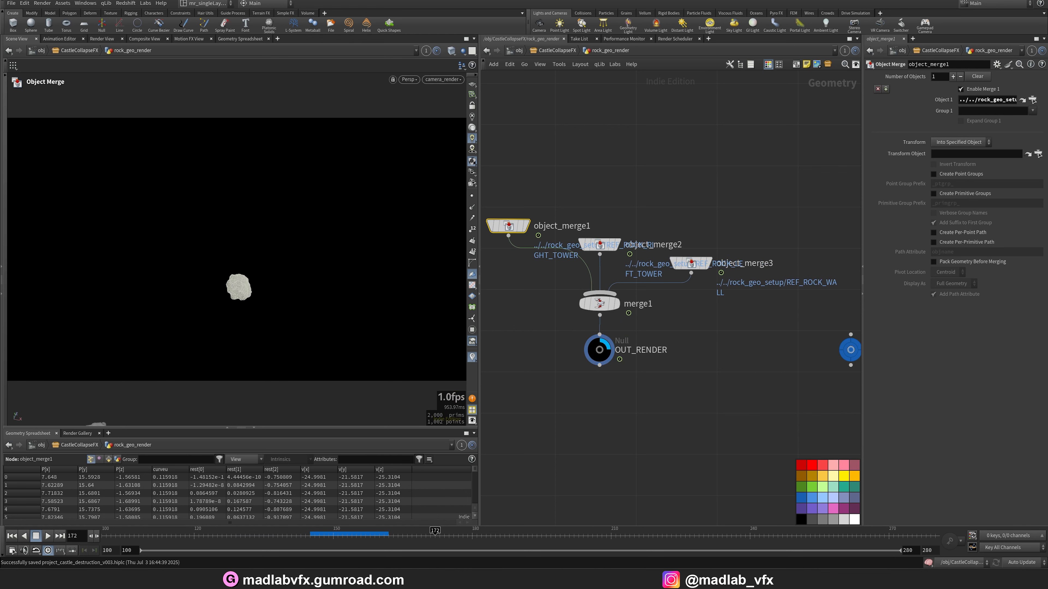
- Follow object_merge1's reference to REF_ROCK_RIGHT_TOWER, review the rock reference nulls, and return to the CastleCollapseFX network
left_click(1033, 100)
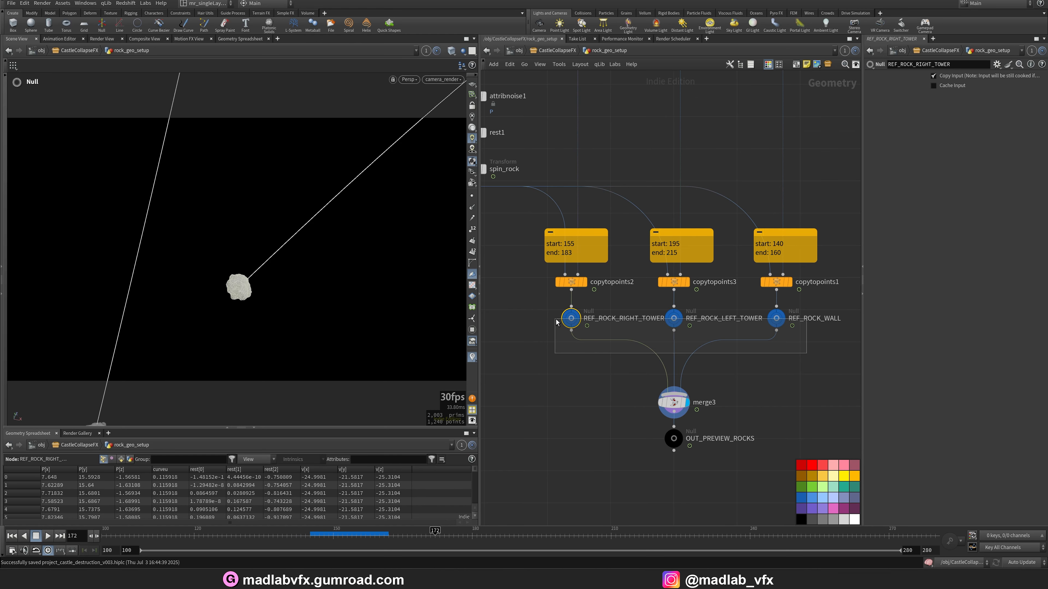
left_click_drag(556, 319, 546, 315)
middle_click_drag(612, 360, 598, 360)
key("u")
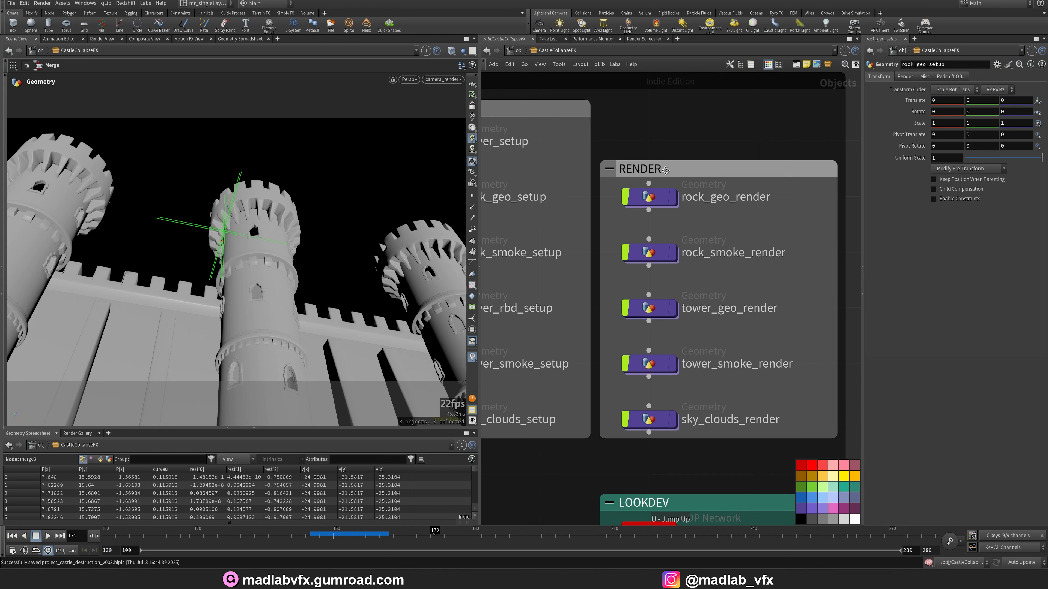
- Enter rock_smoke_render to view its smoke trail object merges, and return to compare the SETUP FX and RENDER groups
mouse_move(609, 237)
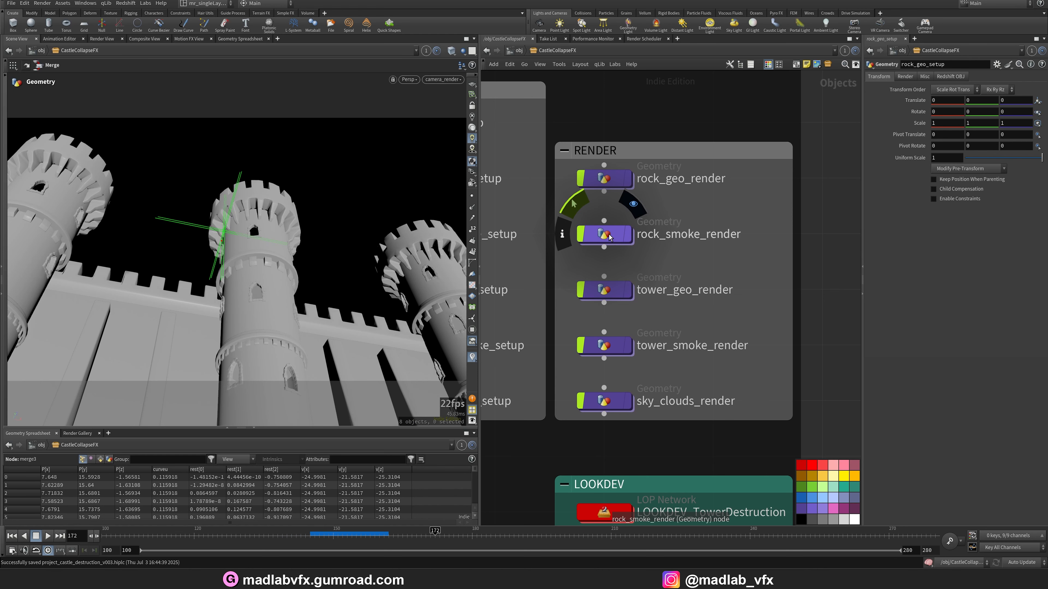
double_click(610, 237)
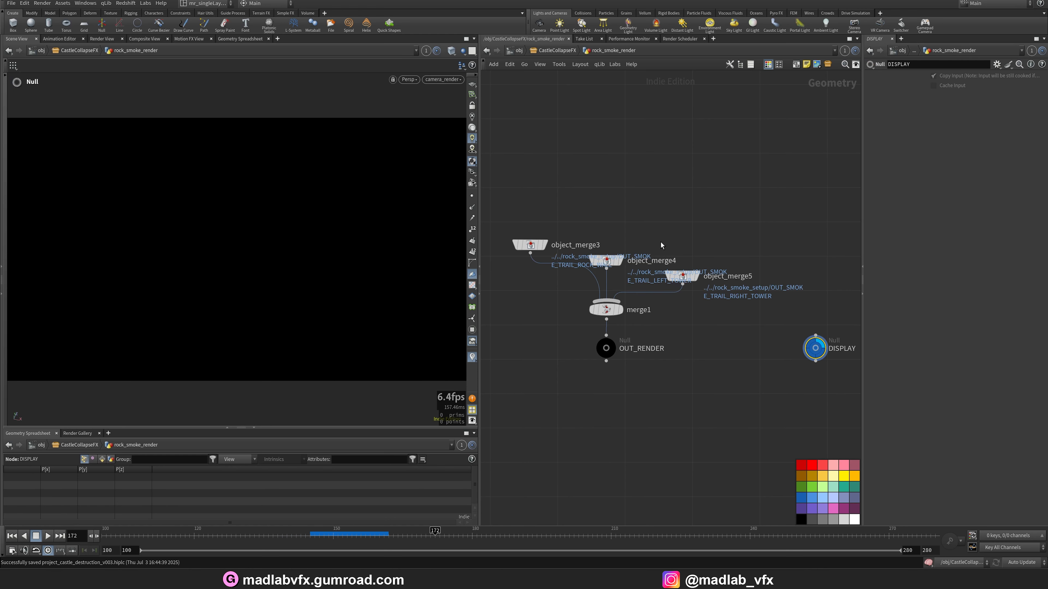
key("u")
scroll(544, 276, "down", 2)
middle_click_drag(544, 277, 613, 279)
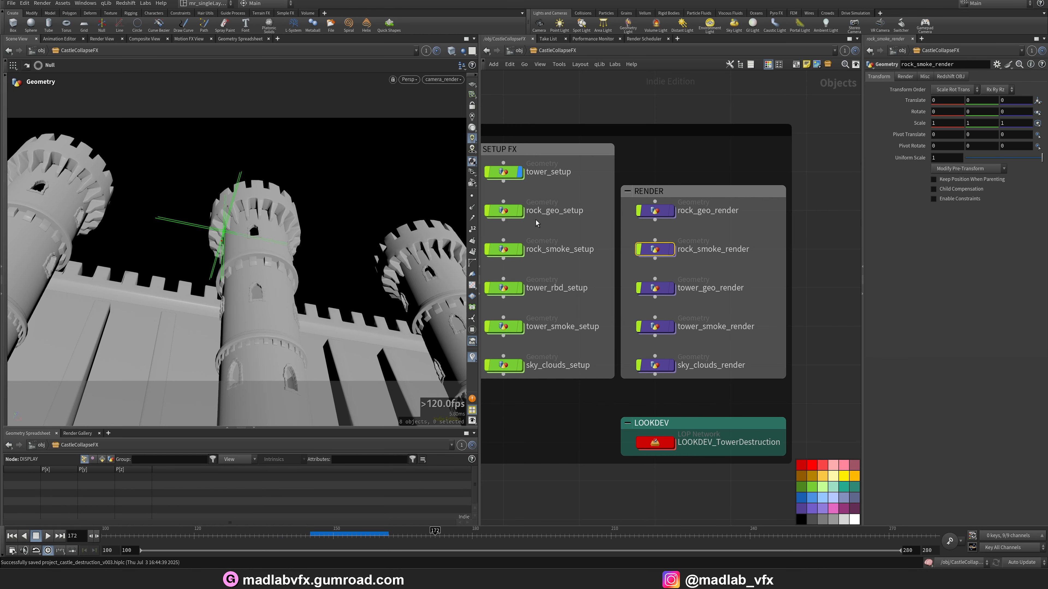
middle_click_drag(540, 266, 567, 263)
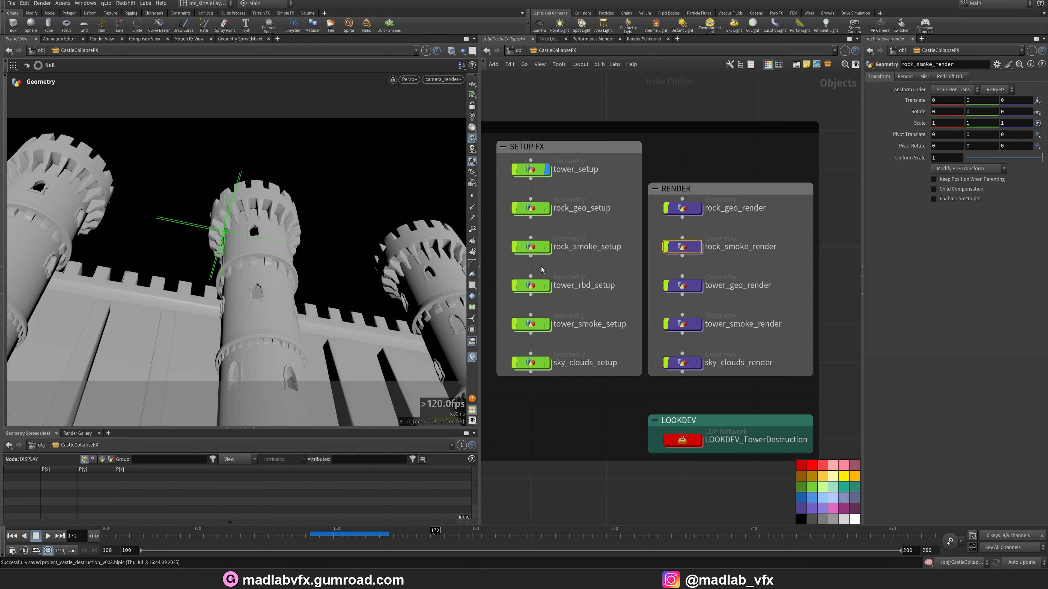
- Open the LOOKDEV_TowerDestruction network to view its render chains
middle_click_drag(807, 385, 753, 357)
scroll(686, 419, "up", 2)
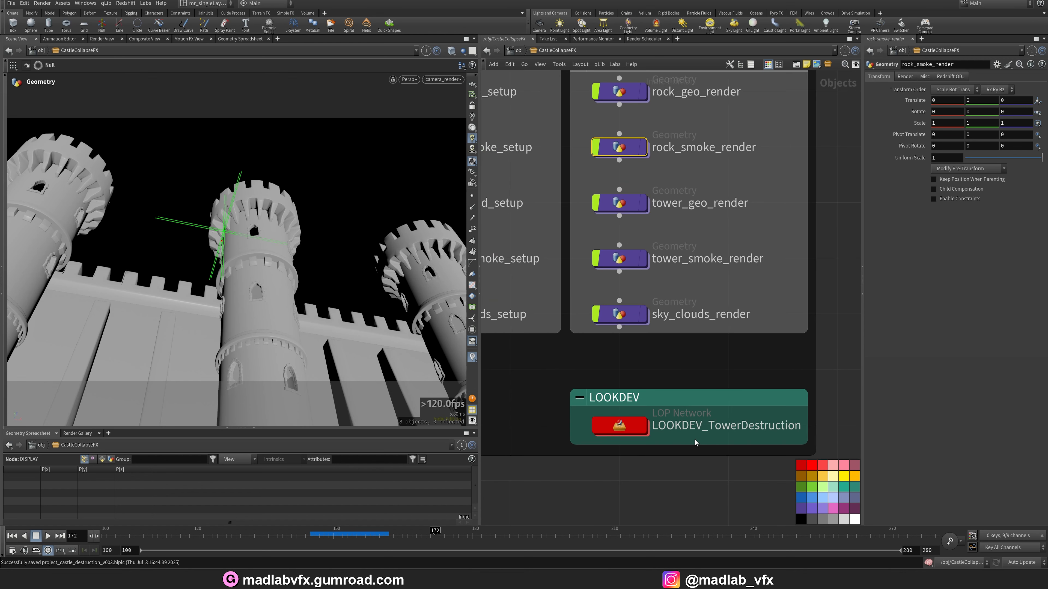
middle_click_drag(695, 439, 648, 410)
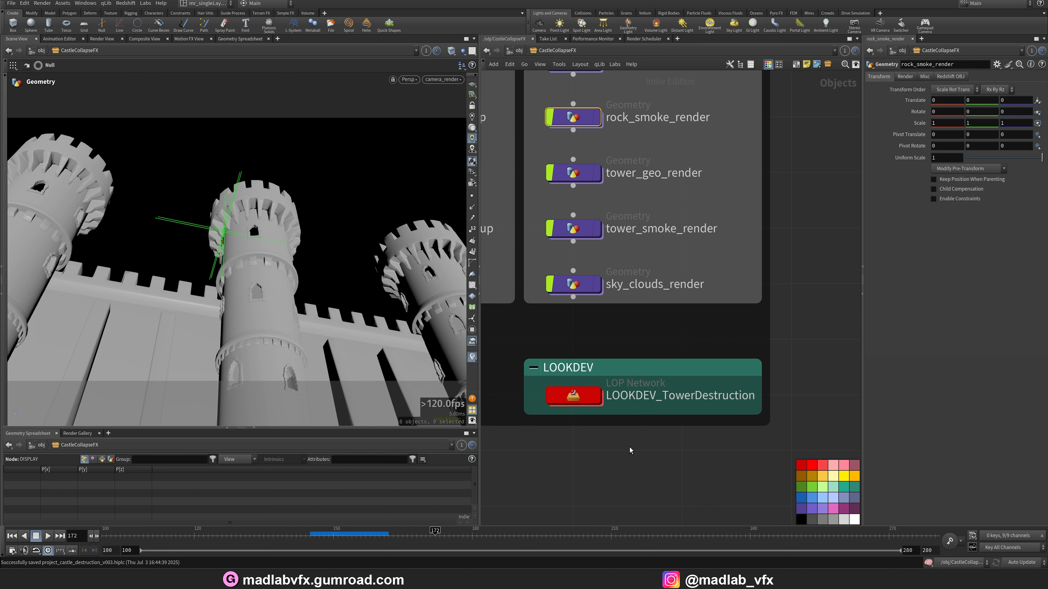
double_click(590, 400)
scroll(622, 369, "up", 4)
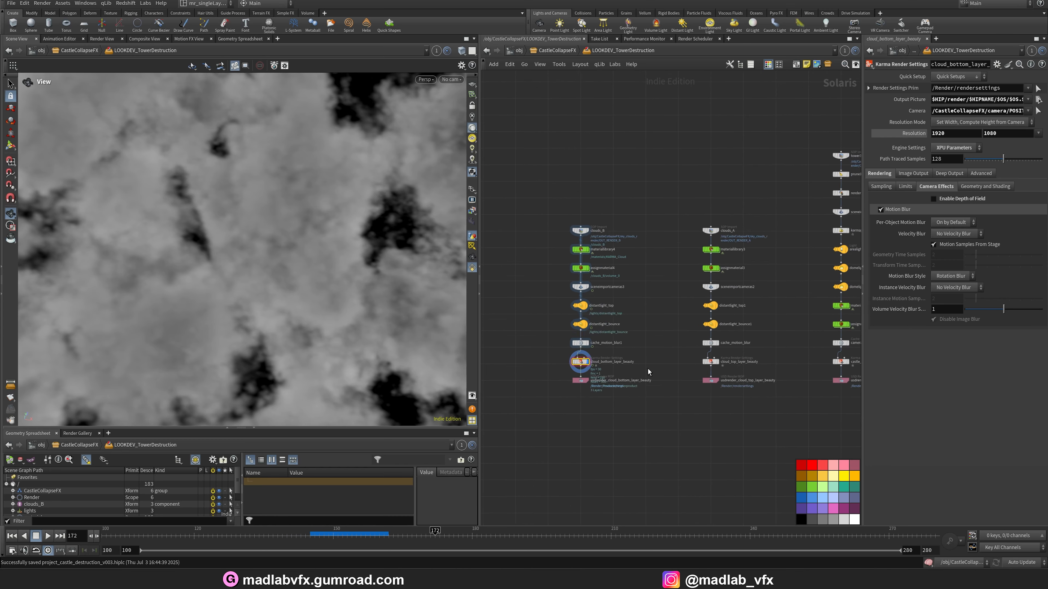
- Select the clouds_B node chain ending in usdrender_cloud_bottom_layer_beauty and frame it for review
scroll(670, 394, "down", 4)
middle_click_drag(702, 402, 667, 400)
left_click_drag(611, 417, 560, 304)
middle_click_drag(644, 421, 623, 420)
scroll(607, 407, "up", 4)
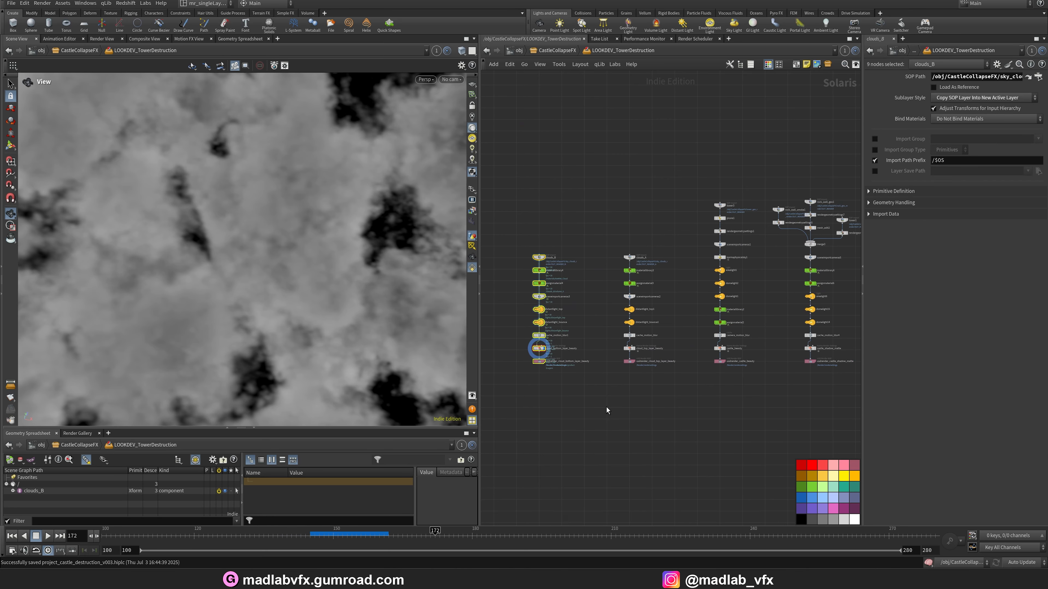
key("f")
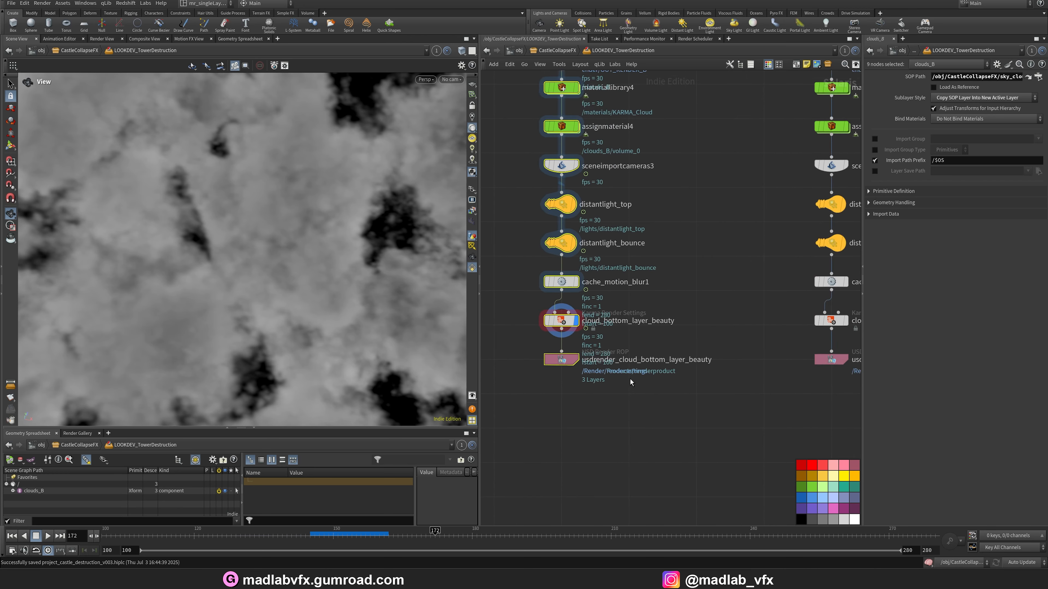
- Select the cloud top layer render chain and its USD render node, and set the update mode to Manual
scroll(713, 421, "down", 4)
middle_click_drag(714, 423, 643, 433)
left_click_drag(529, 181, 782, 451)
middle_click_drag(773, 455, 652, 442)
middle_click_drag(720, 440, 670, 477)
left_click(708, 442)
scroll(689, 461, "up", 4)
left_click(1021, 562)
left_click(1018, 556)
- Review the castle_beauty and castle_shadow_matte render chains by selecting all nodes of each
scroll(670, 477, "down", 2)
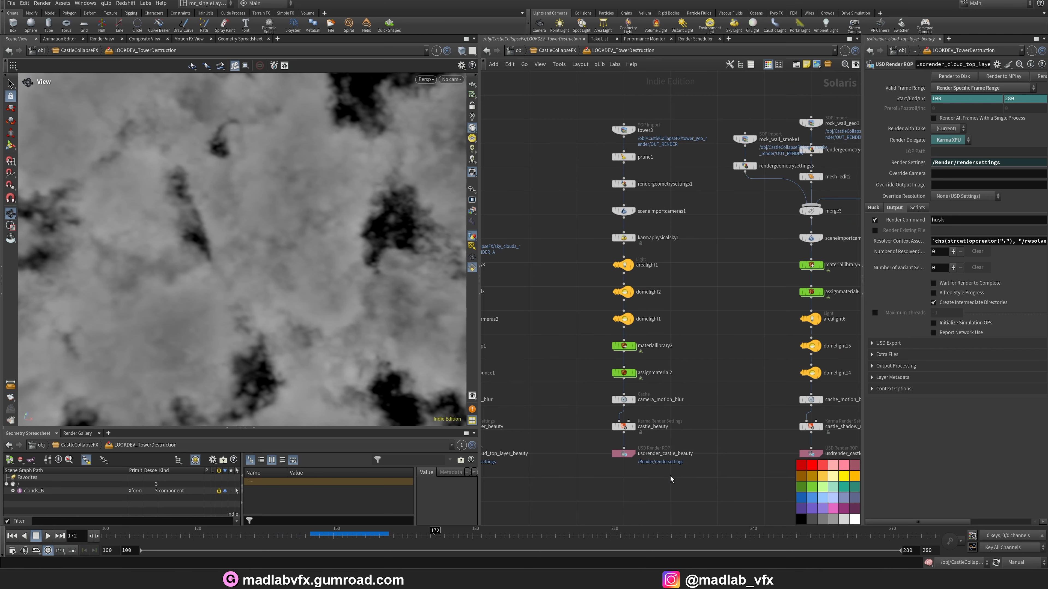
left_click_drag(696, 489, 573, 108)
middle_click_drag(732, 409, 598, 398)
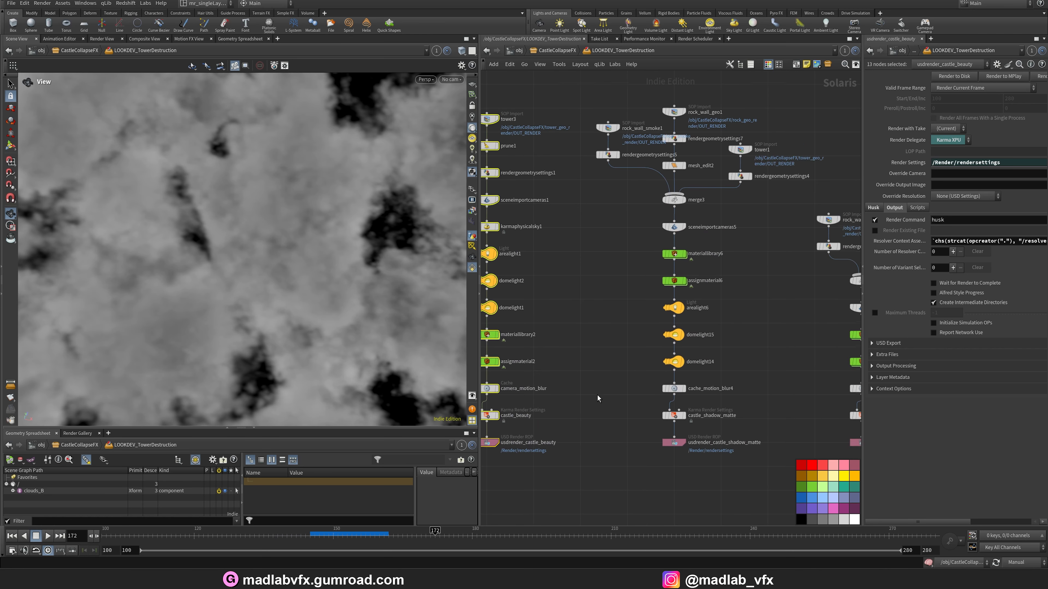
middle_click_drag(761, 461, 736, 466)
left_click_drag(759, 467, 576, 111)
middle_click_drag(736, 386, 730, 391)
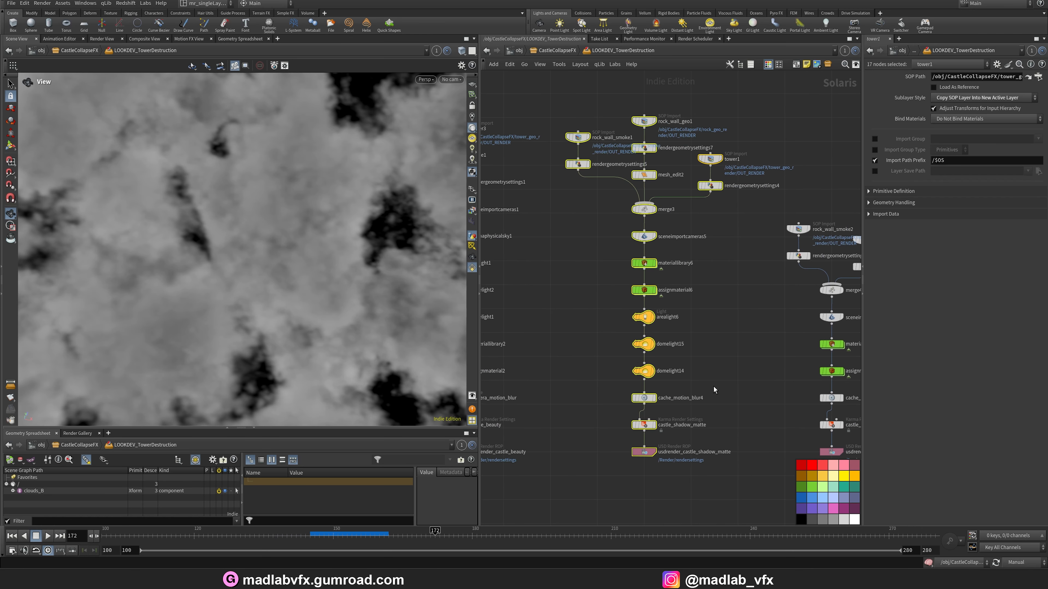
- Review the castle_emission and castle_smoke render chains by selecting their nodes
middle_click_drag(745, 473, 601, 445)
left_click_drag(774, 445, 612, 176)
middle_click_drag(797, 350, 740, 362)
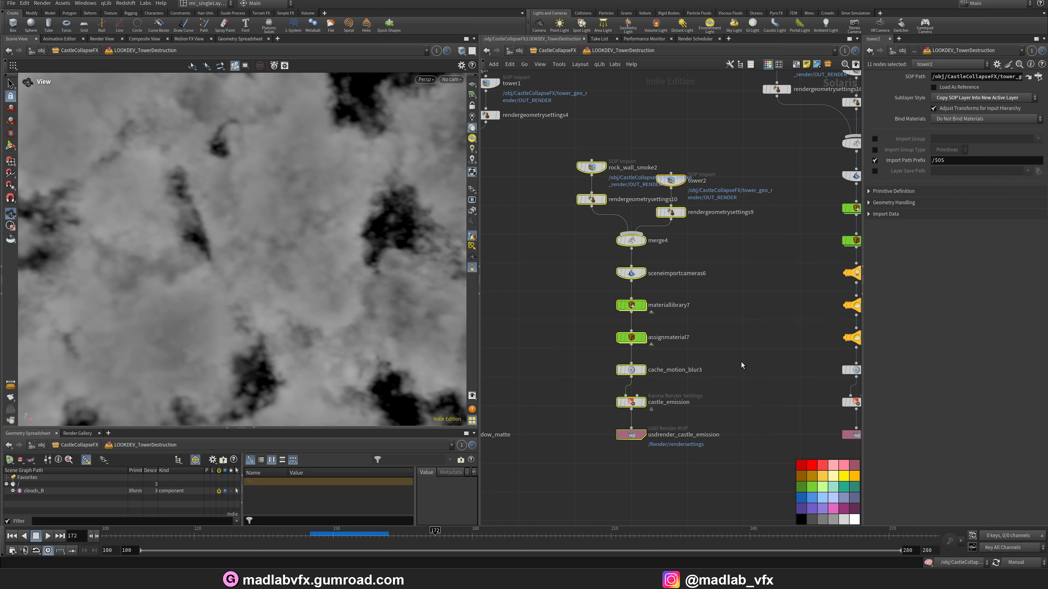
middle_click_drag(739, 413, 593, 413)
scroll(756, 443, "down", 1)
scroll(770, 439, "up", 2)
scroll(770, 439, "down", 1)
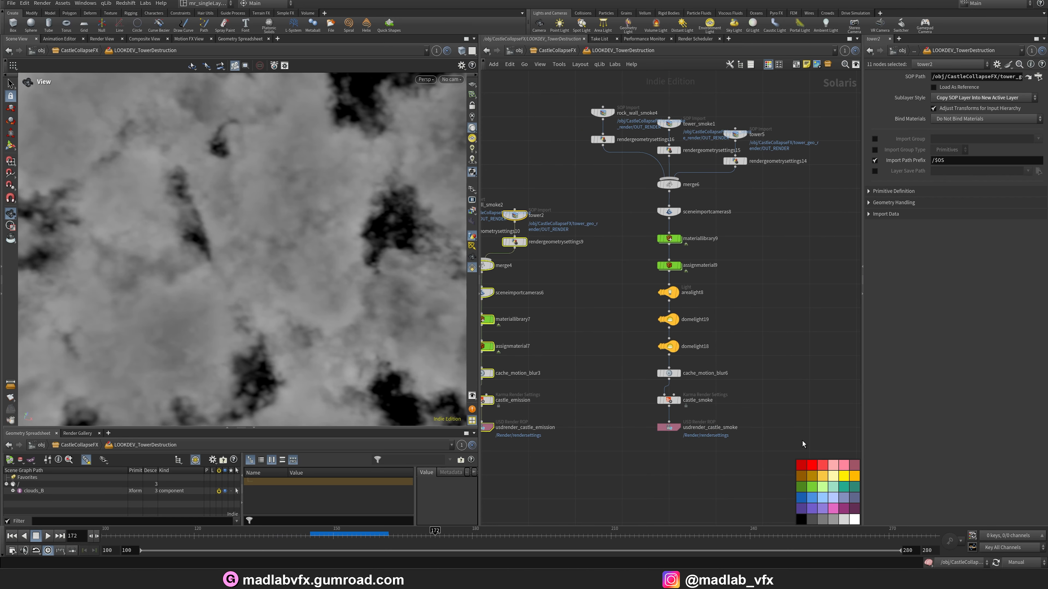
left_click_drag(808, 438, 639, 141)
- Survey all the render chains and return to examine the cloud bottom layer chain in detail
scroll(613, 340, "down", 2)
scroll(674, 344, "down", 1)
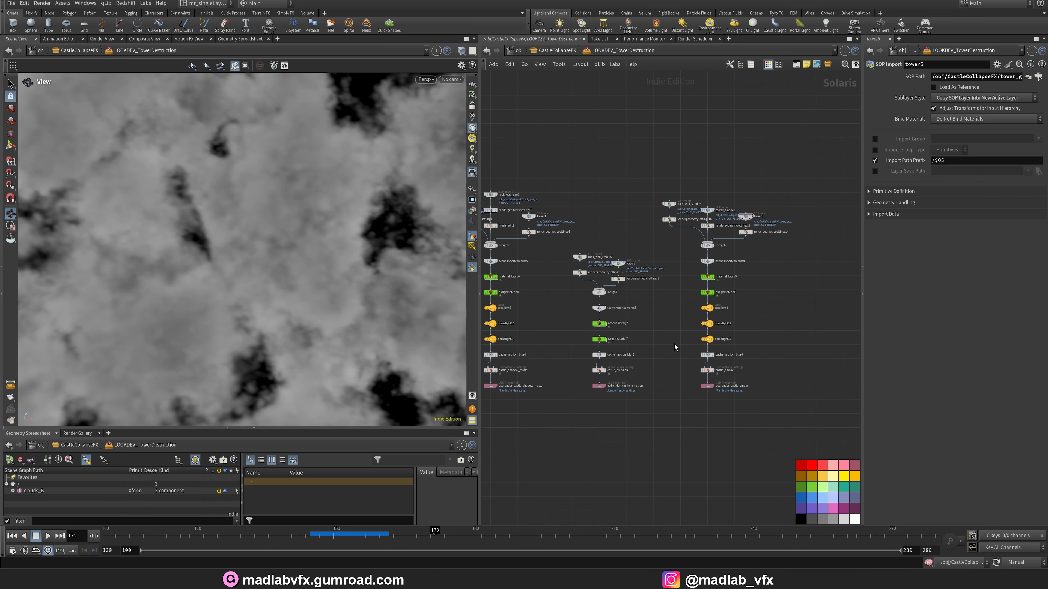
middle_click_drag(674, 344, 695, 361)
middle_click_drag(598, 419, 786, 419)
middle_click_drag(559, 406, 776, 419)
scroll(662, 406, "up", 2)
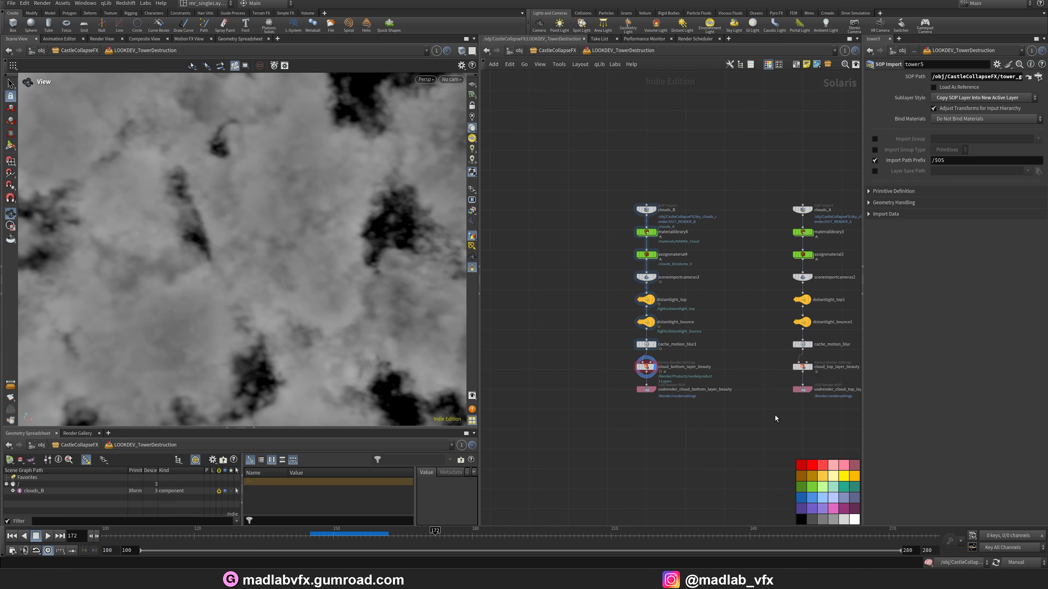
scroll(628, 405, "up", 4)
scroll(625, 404, "up", 1)
middle_click_drag(714, 342, 715, 391)
middle_click_drag(737, 145, 721, 247)
scroll(721, 246, "down", 2)
middle_click_drag(737, 356, 708, 325)
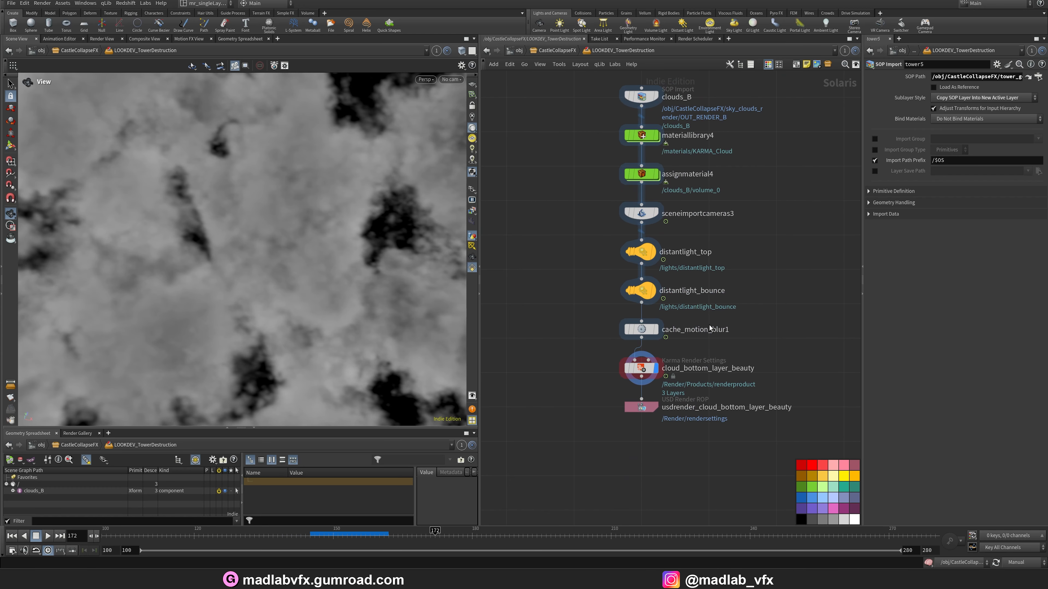
- Display the clouds_B SOP import and set the update mode to Auto Update
middle_click_drag(718, 126, 691, 192)
scroll(691, 195, "up", 2)
left_click(593, 155)
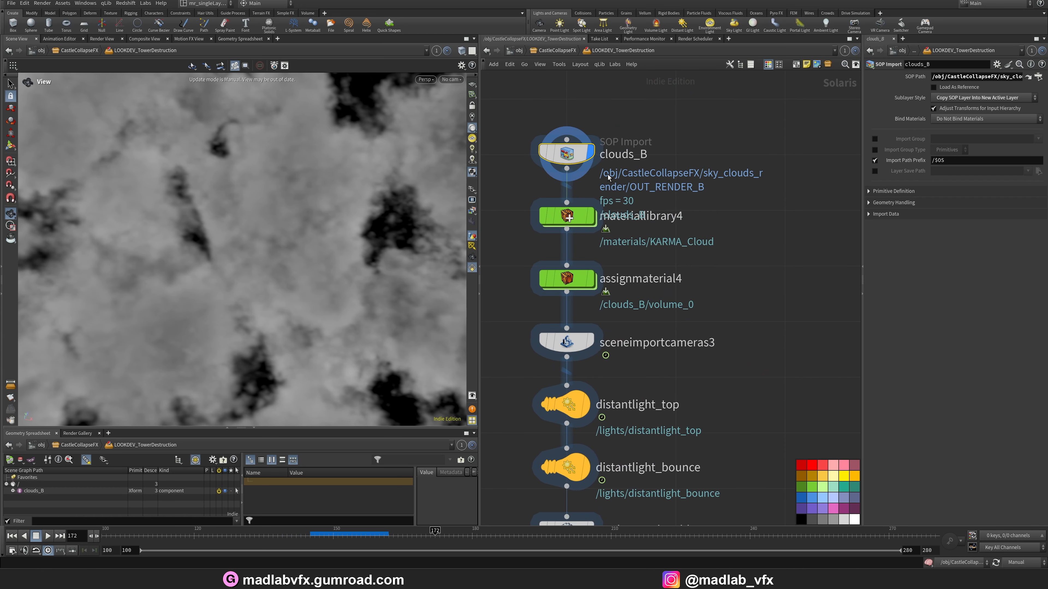
left_click(1023, 562)
left_click(1018, 536)
left_click(452, 79)
- Open KARMA_Cloud inside materiallibrary4, inspect kma_pyroshader1's smoke, color and anisotropy settings, and return to the render chain
double_click(566, 216)
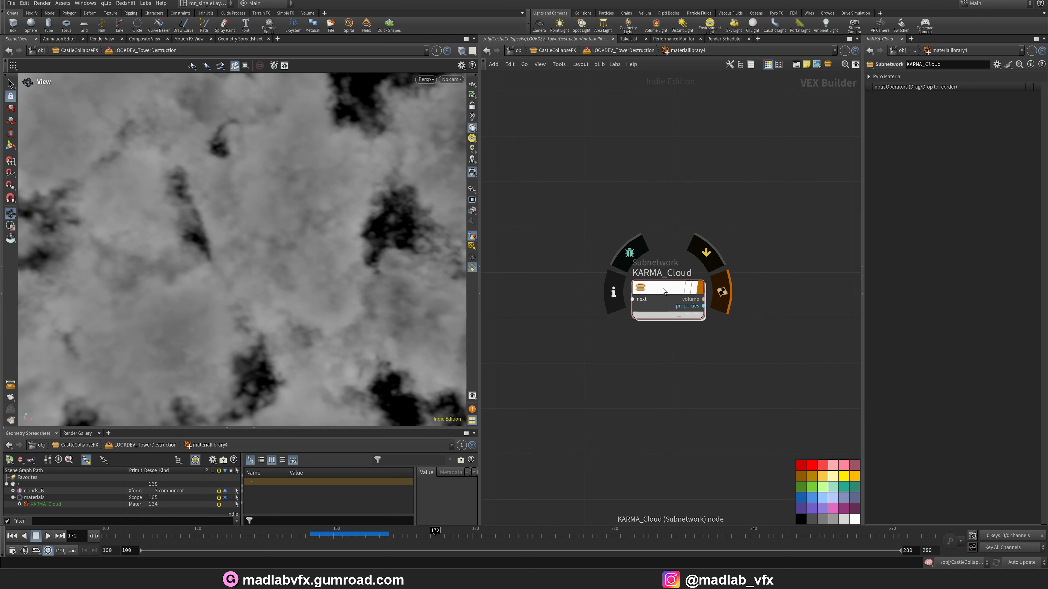
double_click(663, 291)
left_click(614, 231)
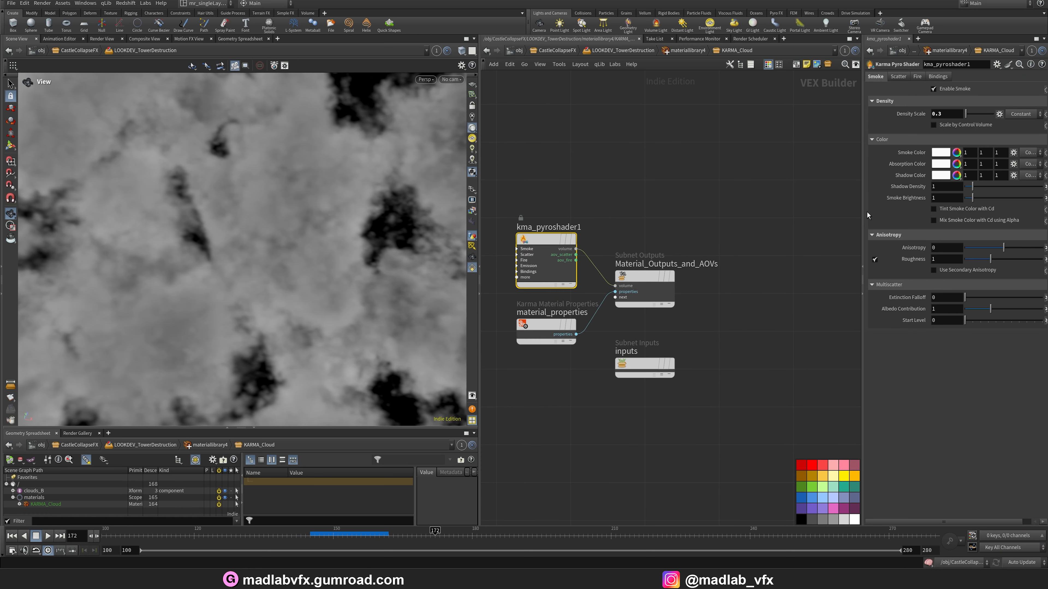
left_click_drag(862, 212, 718, 190)
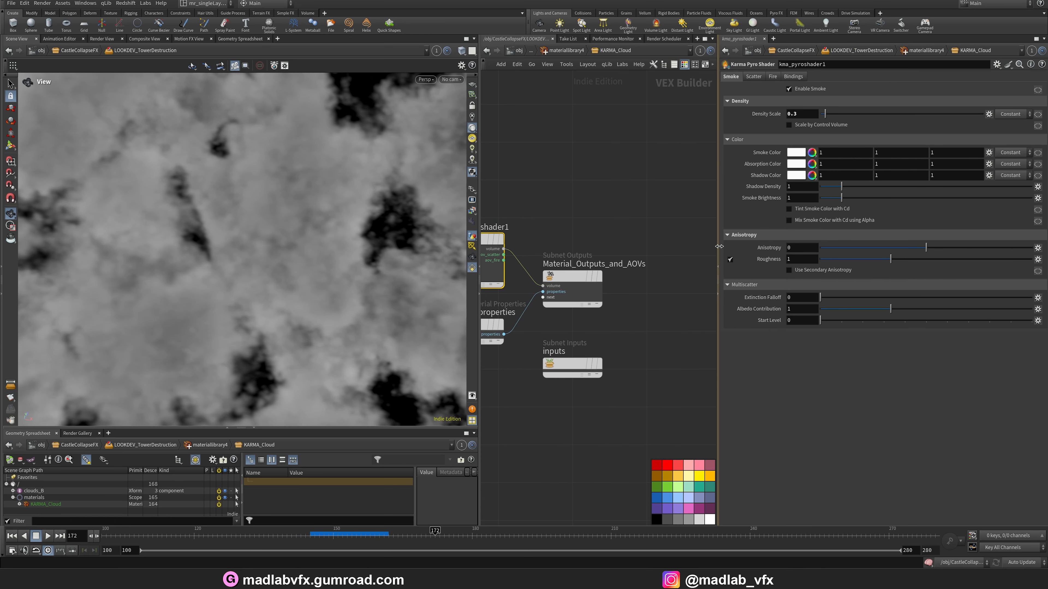
left_click_drag(719, 247, 837, 244)
key("u")
key("u")
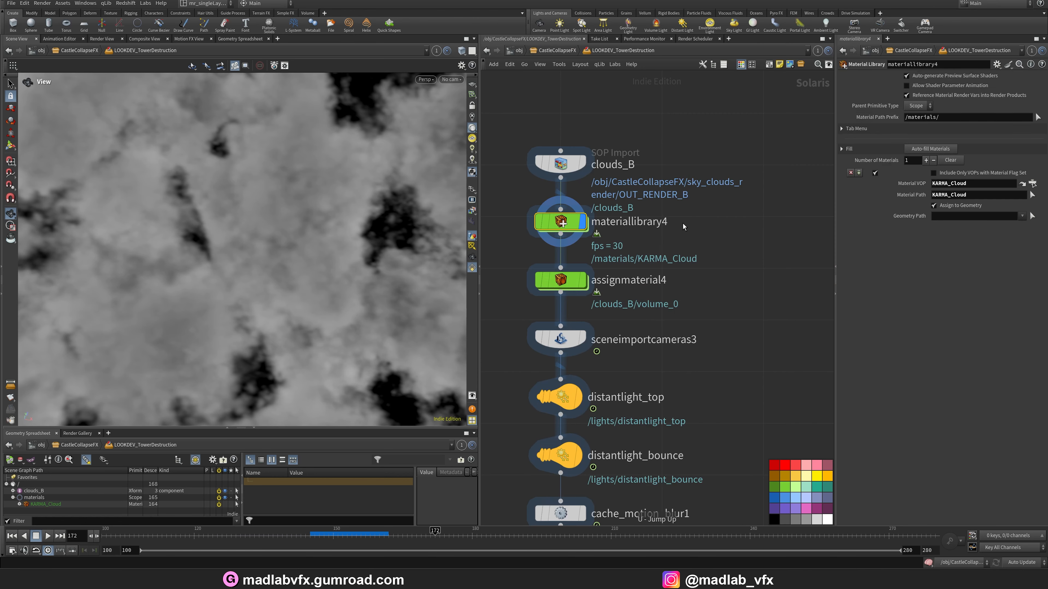
- Inspect assignmaterial4's assignment of KARMA_Cloud to the clouds_B volume and view the clouds from another angle
middle_click_drag(681, 280, 727, 259)
left_click(624, 261)
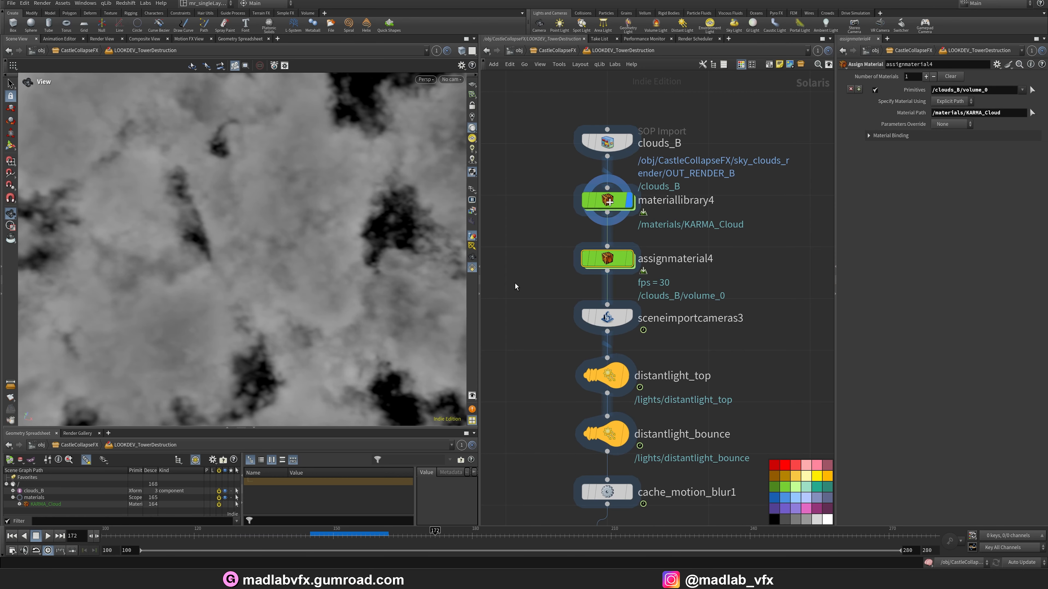
right_click_drag(384, 264, 315, 243)
left_click_drag(315, 243, 304, 321)
middle_click_drag(709, 342, 712, 298)
- Display sceneimportcameras3 and look at the clouds through the imported camera_render
left_click(635, 275)
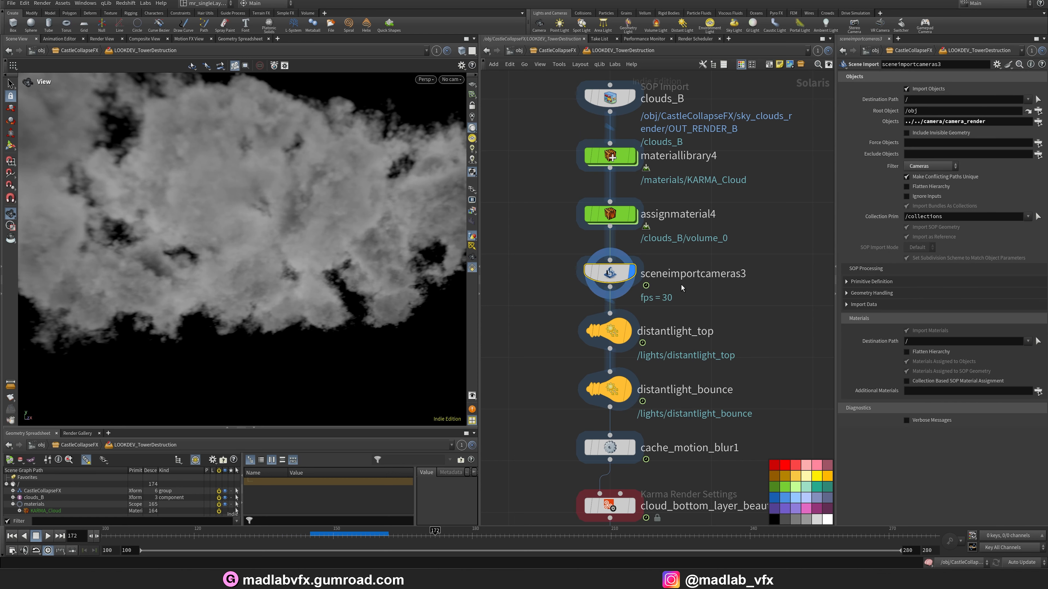
left_click(451, 79)
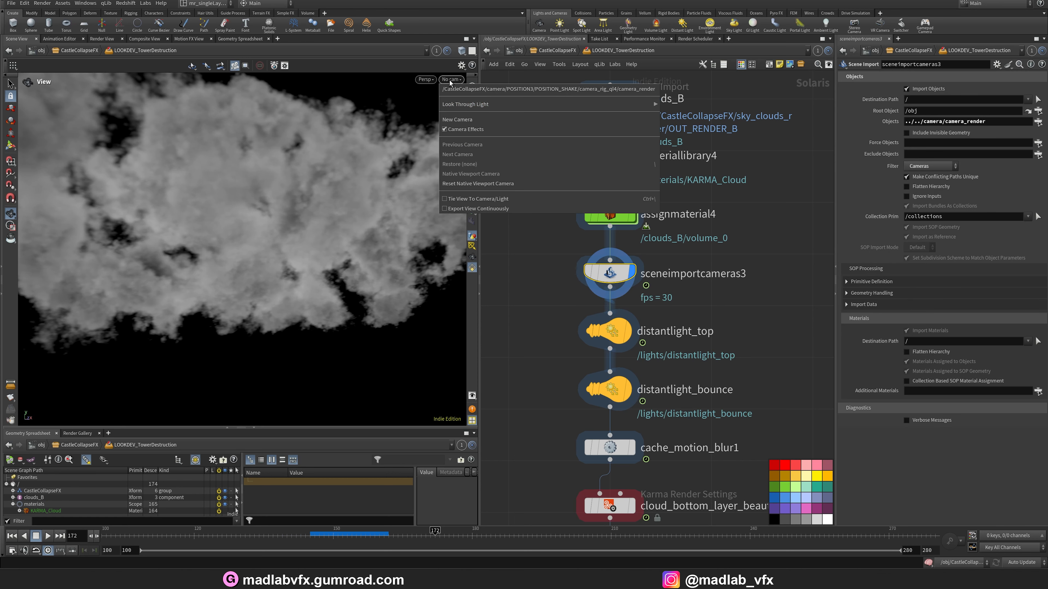
left_click(474, 88)
- Inspect the intensity and color settings of distantlight_top and distantlight_bounce
left_click(629, 330)
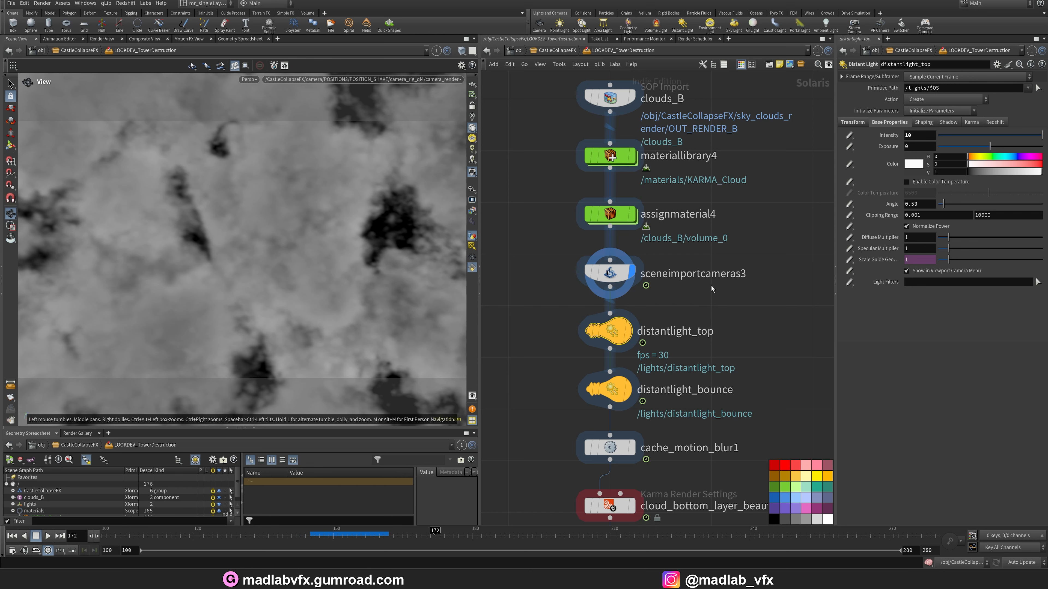
left_click(605, 400)
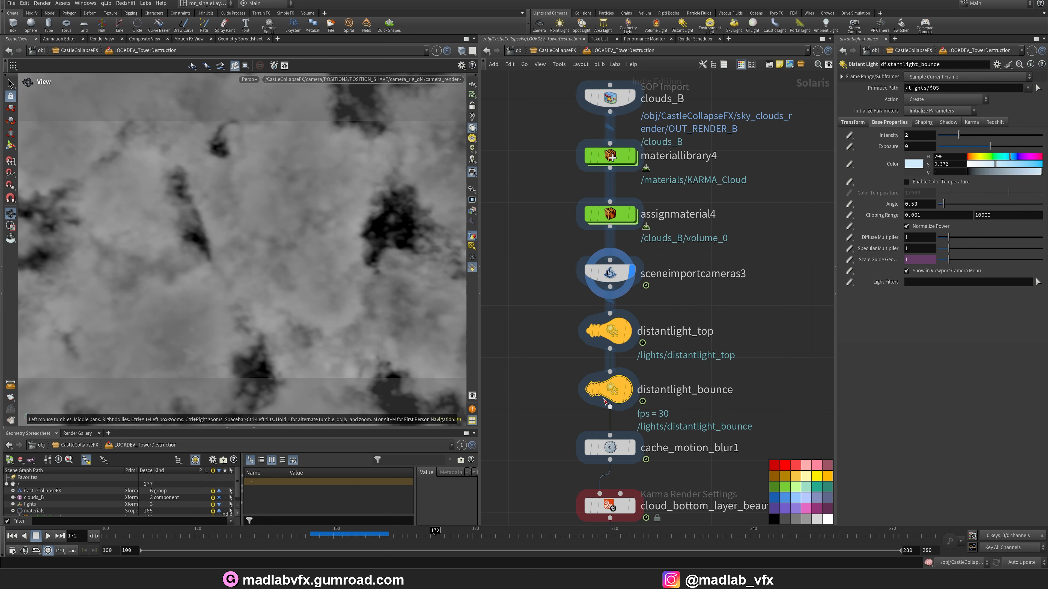
- Inspect cache_motion_blur1's settings and display cloud_bottom_layer_beauty to review its Karma render settings
middle_click_drag(761, 377, 746, 336)
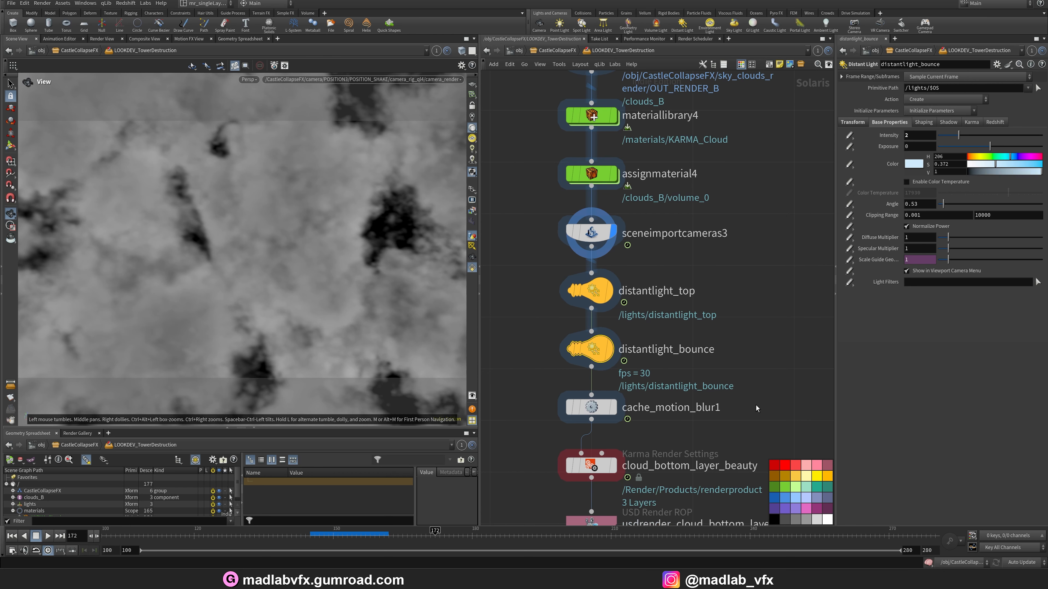
middle_click_drag(755, 406, 755, 333)
left_click(576, 332)
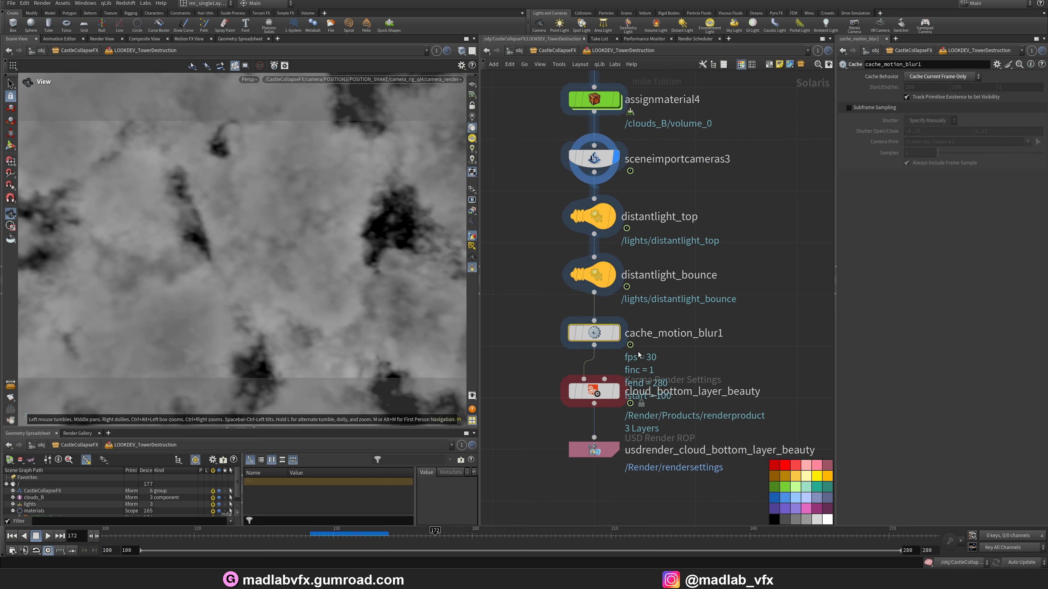
left_click(593, 390)
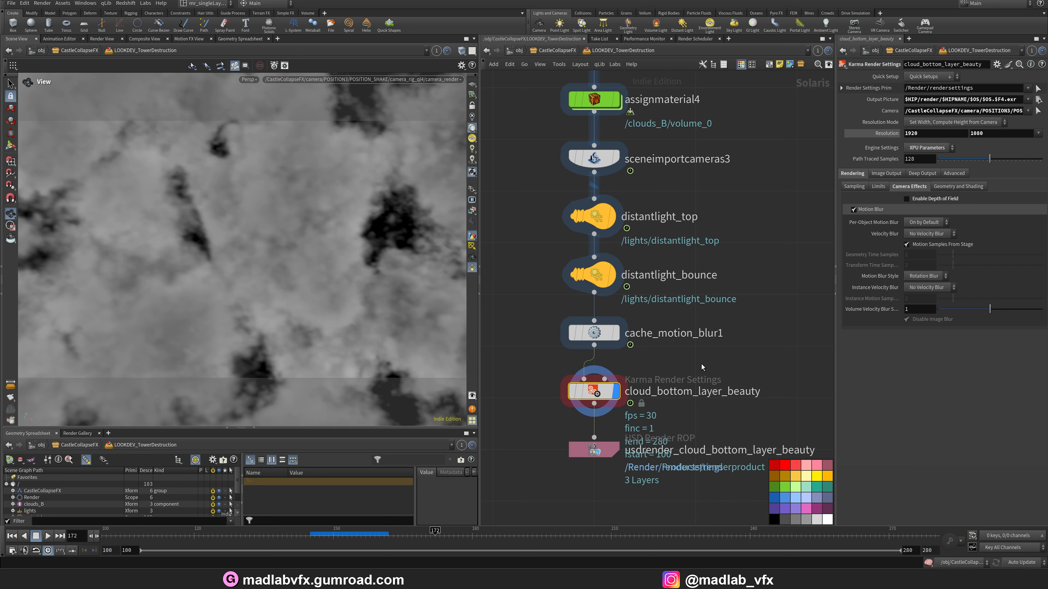
scroll(697, 361, "down", 4)
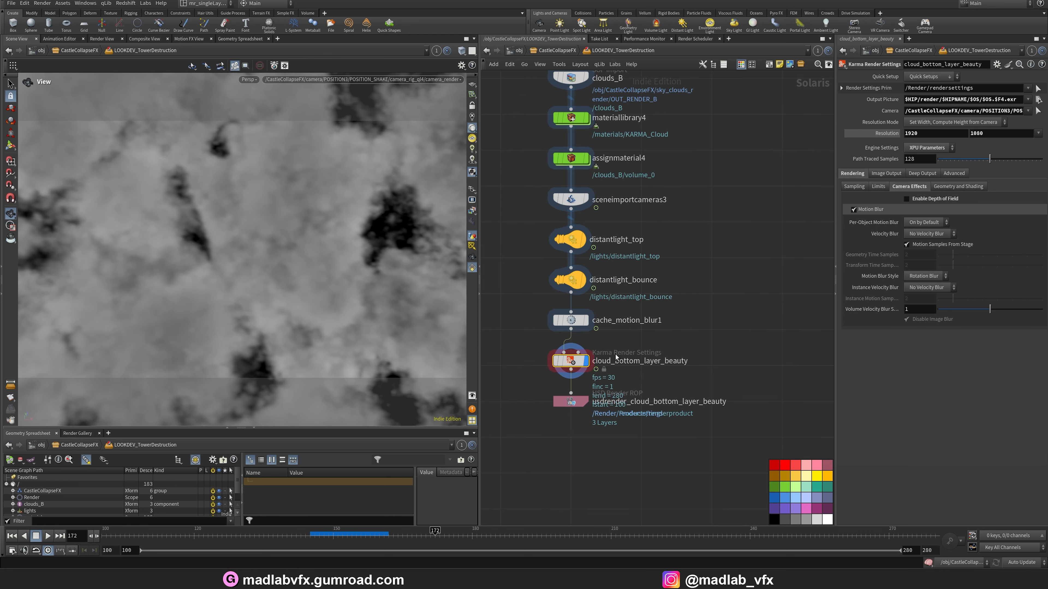
- Set usdrender_cloud_bottom_layer_beauty's valid frame range to Render Current Frame and preview the bottom cloud layer with Karma XPU
left_click(572, 401)
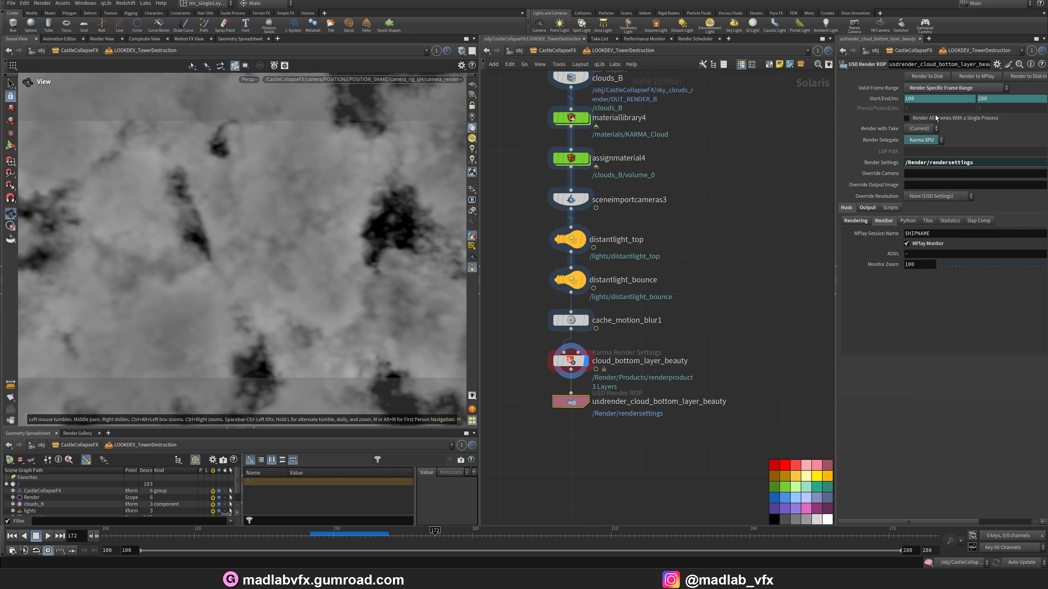
left_click(954, 87)
left_click(957, 103)
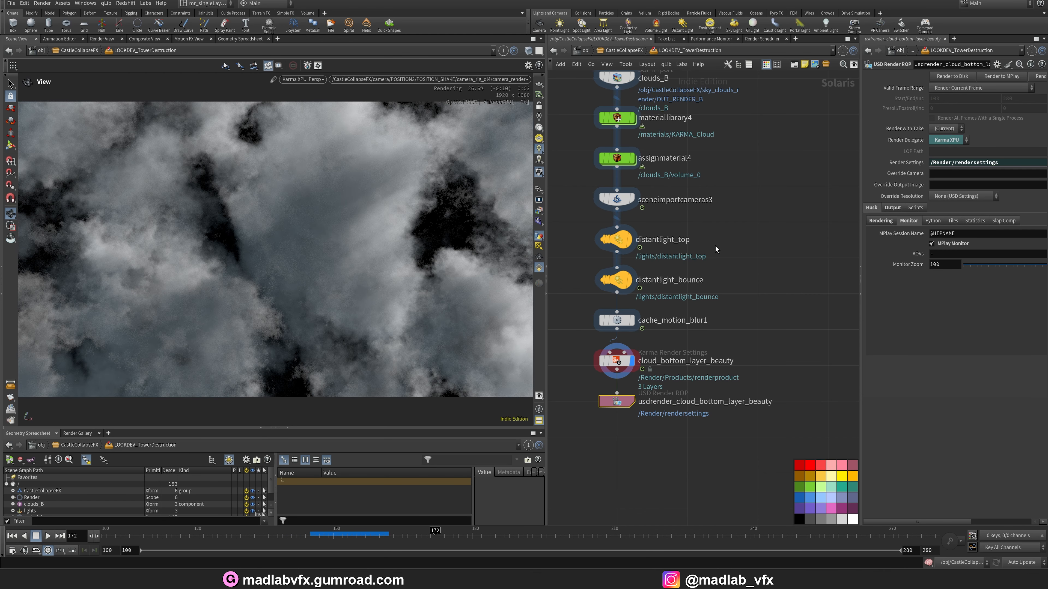
- Go to the clouds_A render chain and inspect its SOP import and assignmaterial3's KARMA_Cloud assignment
key("h")
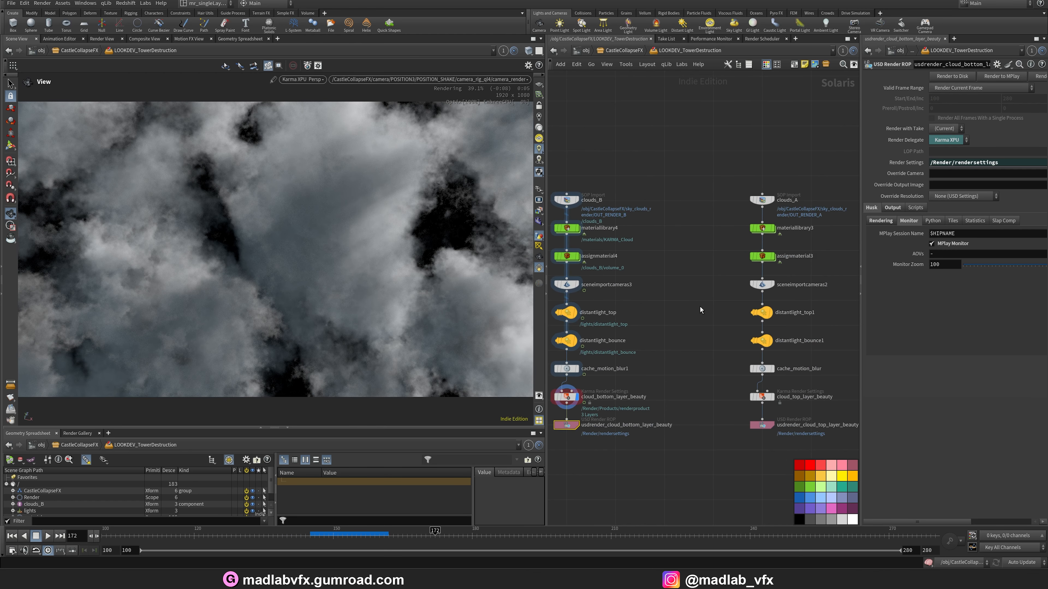
middle_click_drag(745, 322, 662, 315)
scroll(660, 314, "up", 3)
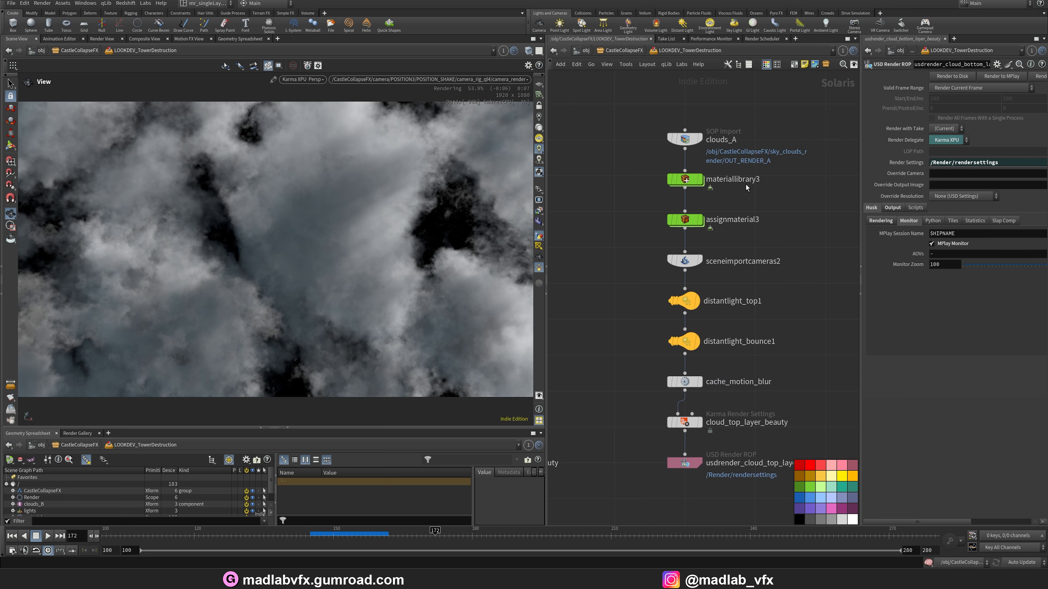
left_click(675, 133)
middle_click_drag(738, 193, 691, 195)
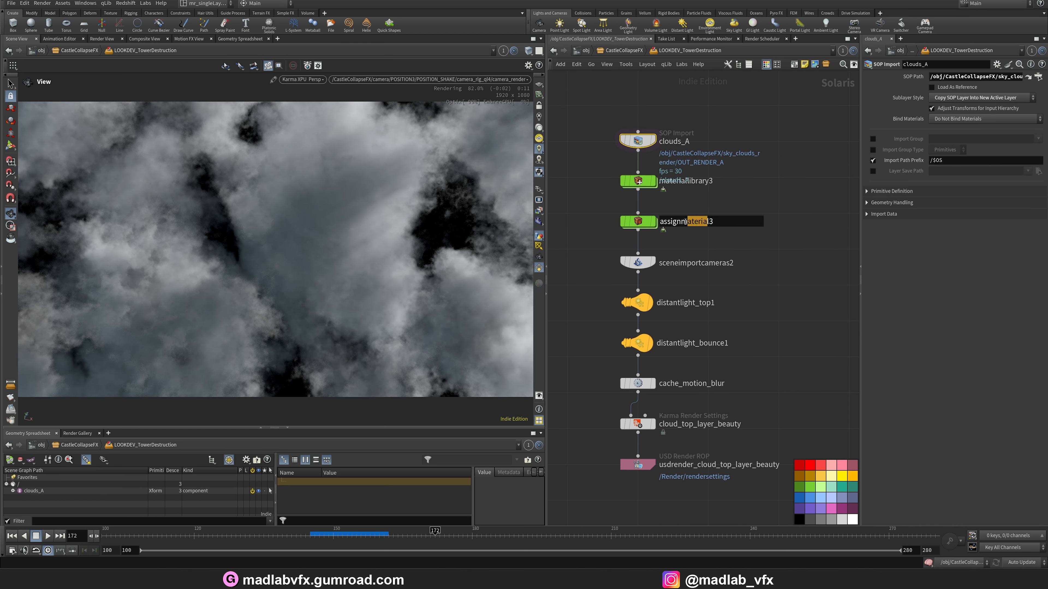
left_click(631, 260)
scroll(628, 220, "up", 2)
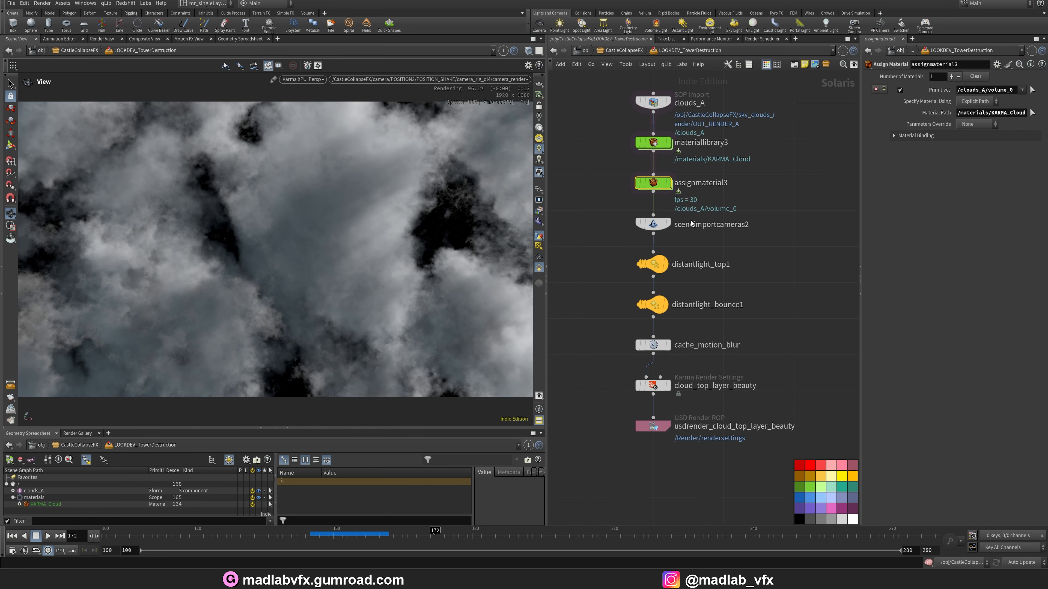
- Inspect the settings of distantlight_top1, distantlight_bounce1 and cache_motion_blur in the clouds_A chain
left_click(722, 258)
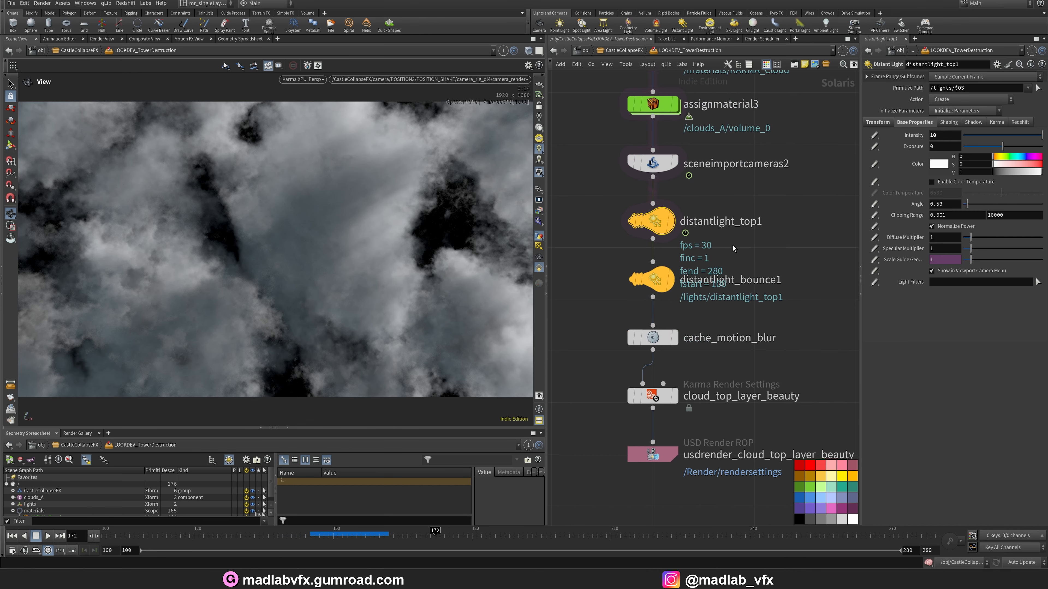
left_click(661, 281)
middle_click_drag(726, 318, 719, 275)
left_click(663, 291)
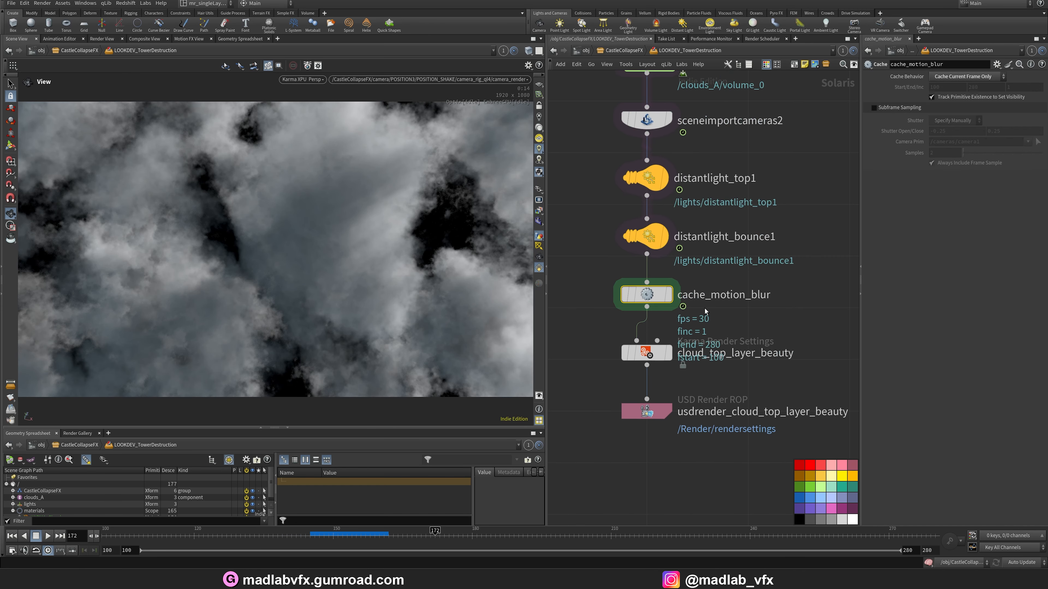
- Display cloud_top_layer_beauty, review its Karma render settings and preview the top cloud layer in the viewport
middle_click_drag(656, 358, 673, 336)
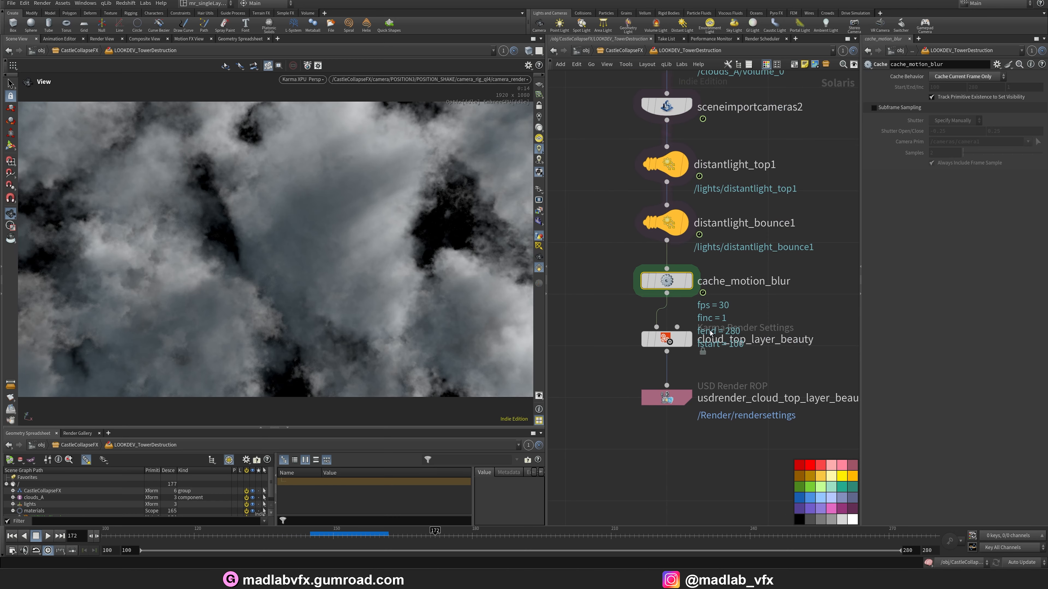
left_click(673, 336)
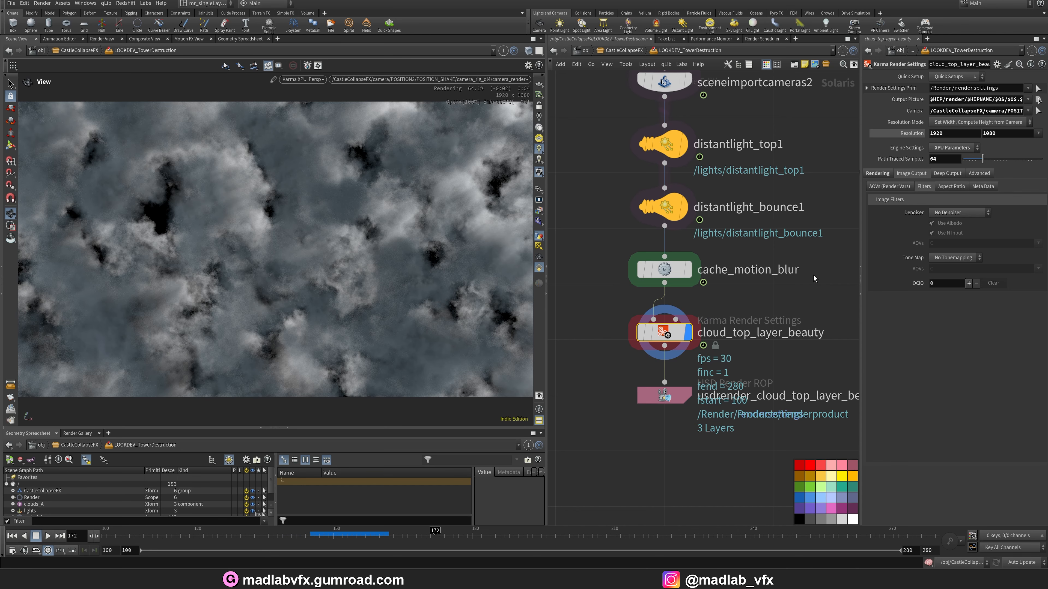
scroll(814, 276, "down", 1)
middle_click_drag(819, 277, 728, 272)
scroll(758, 233, "down", 3)
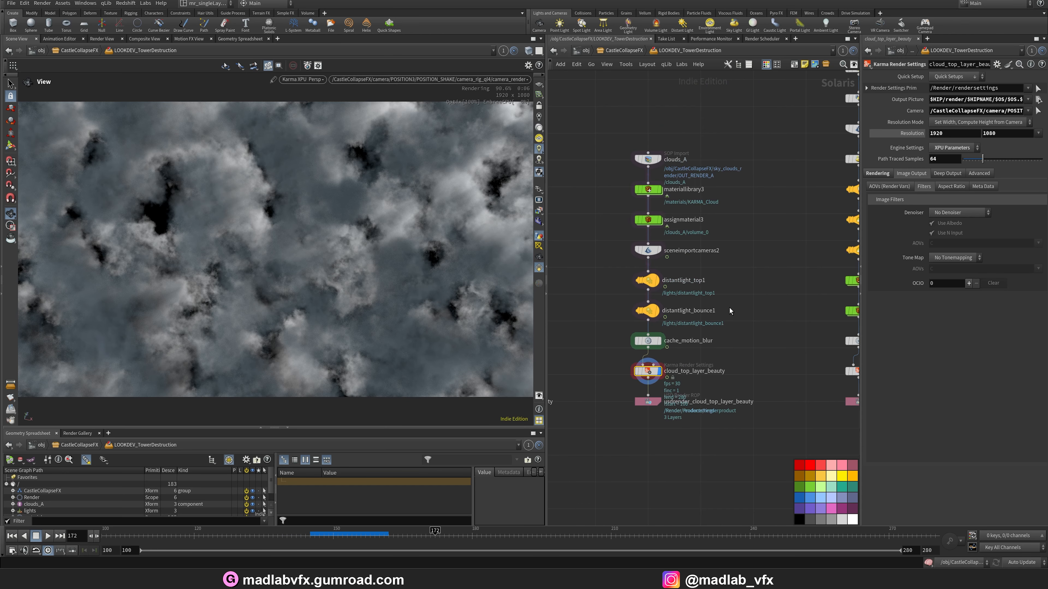
- Look over the castle_beauty, castle_shadow_matte, castle_emission and castle_smoke render chains in the Solaris network
scroll(742, 312, "down", 1)
middle_click_drag(742, 312, 605, 301)
middle_click_drag(774, 313, 689, 321)
scroll(744, 284, "down", 1)
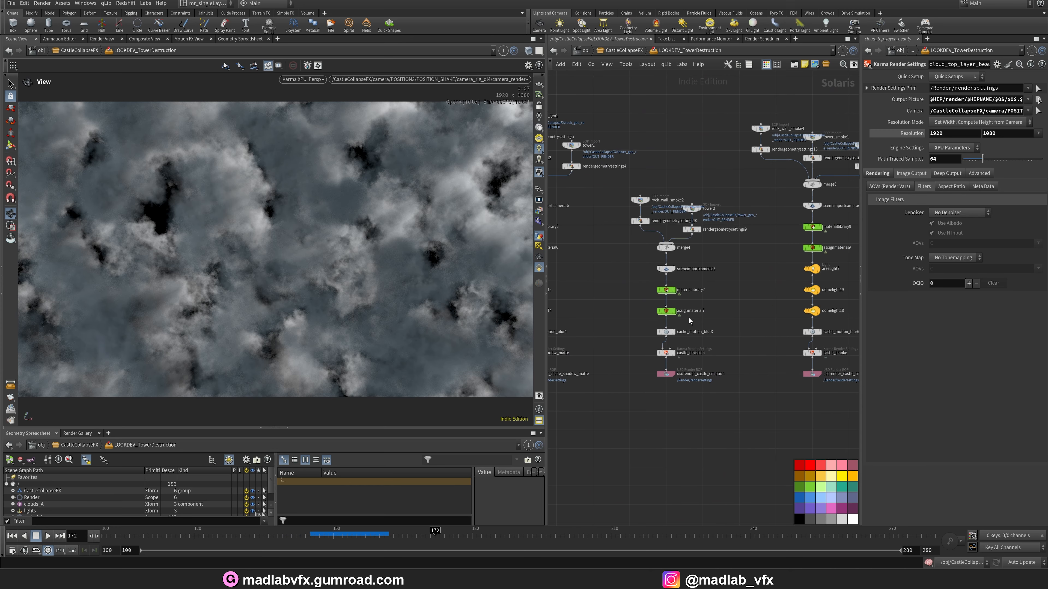
middle_click_drag(618, 329, 807, 324)
middle_click_drag(597, 354, 687, 352)
scroll(688, 352, "up", 2)
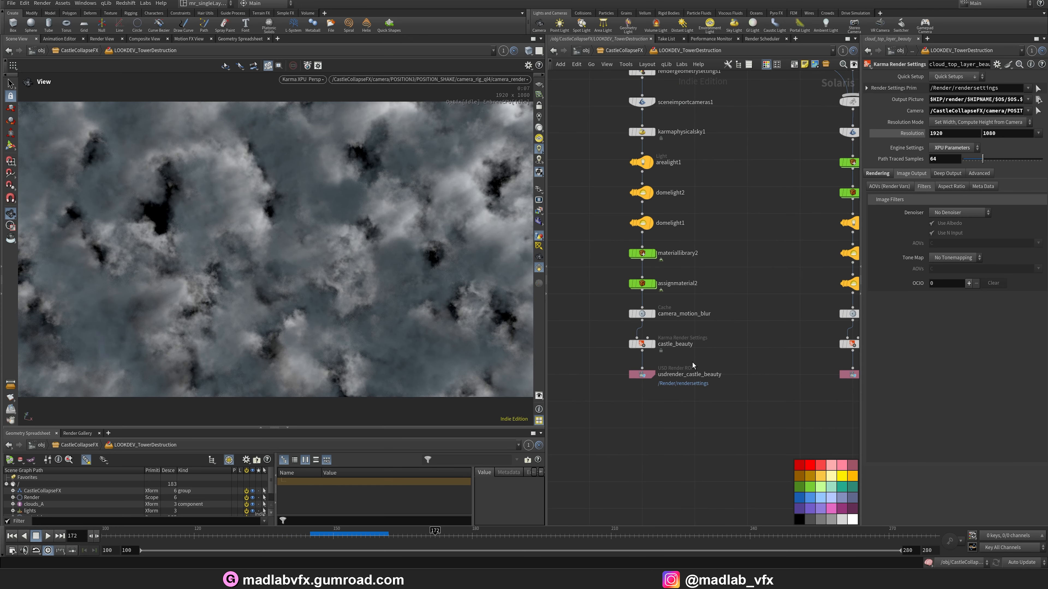
scroll(695, 373, "up", 1)
scroll(725, 359, "down", 2)
middle_click_drag(787, 338, 638, 359)
middle_click_drag(768, 353, 625, 351)
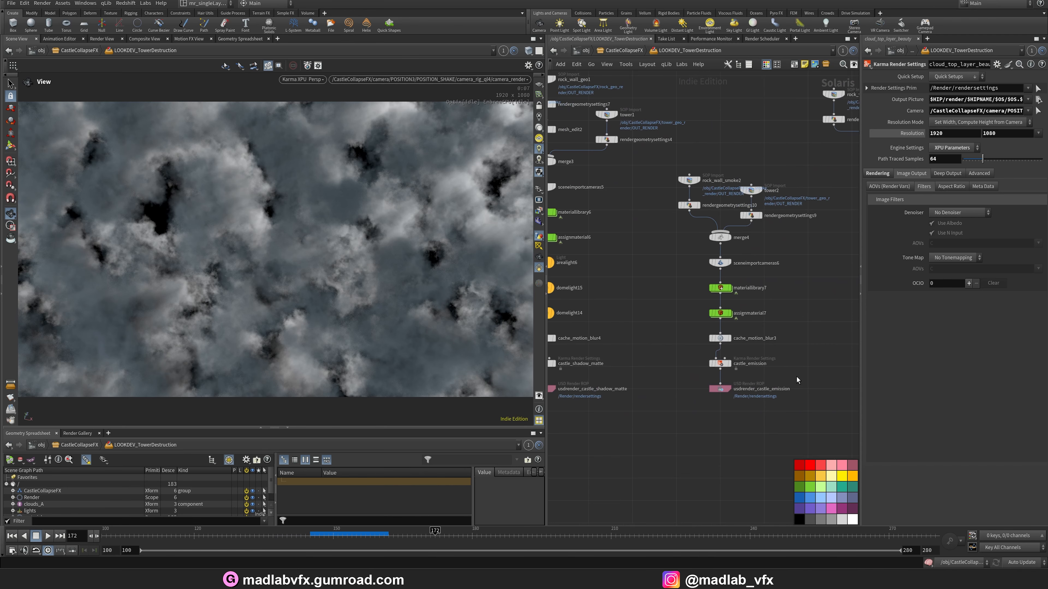
middle_click_drag(693, 360, 785, 375)
middle_click_drag(683, 313, 761, 366)
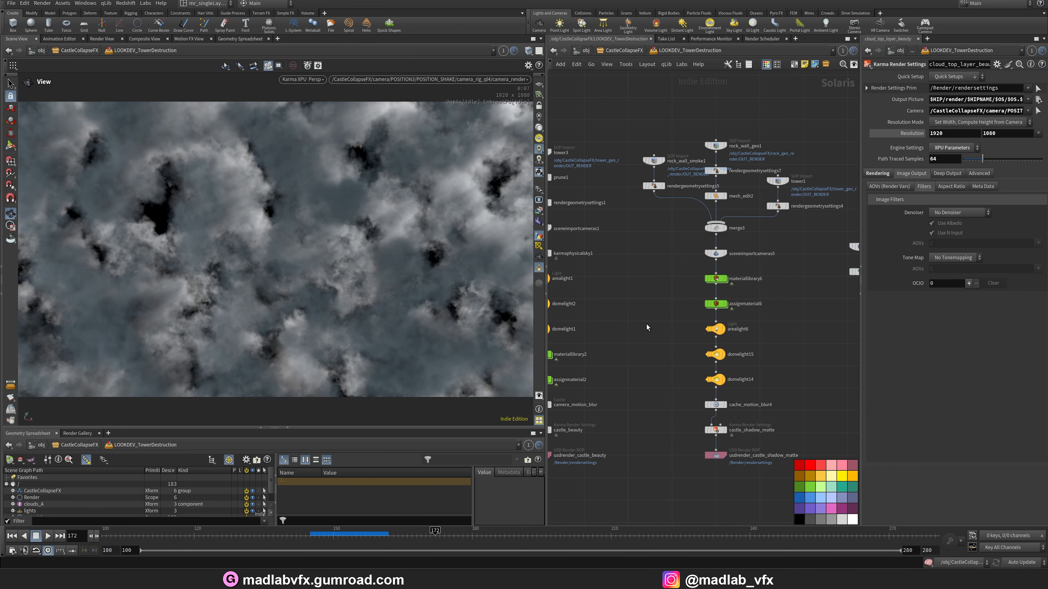
middle_click_drag(646, 325, 605, 301)
middle_click_drag(729, 330, 580, 308)
middle_click_drag(823, 373, 641, 344)
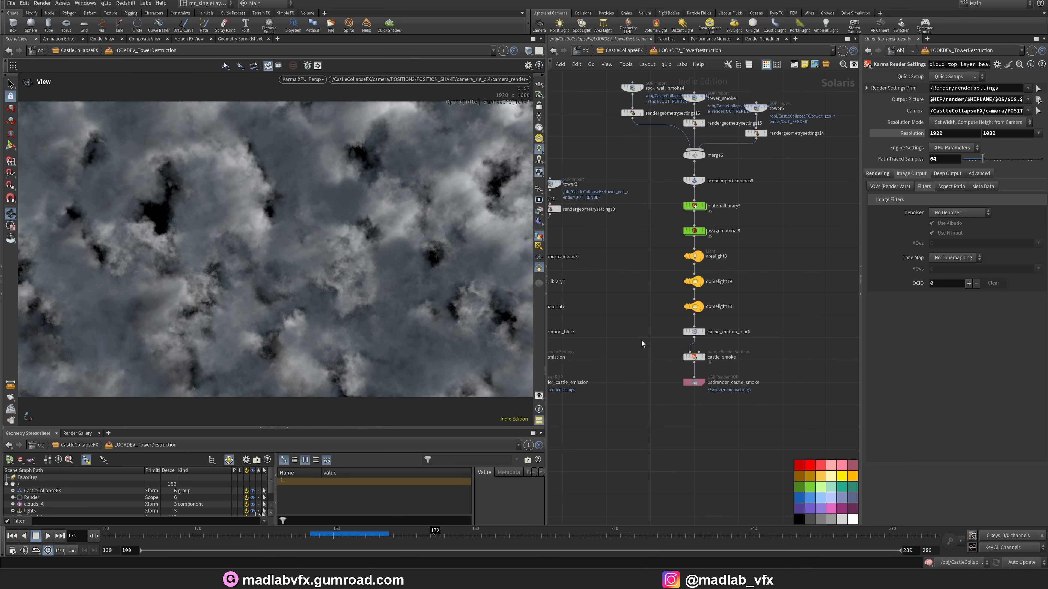
- Find the SOP imports feeding the castle_smoke chain and switch the viewport out of Karma XPU rendering
middle_click_drag(773, 339, 767, 376)
scroll(767, 375, "up", 3)
middle_click_drag(749, 310, 776, 381)
scroll(776, 381, "down", 2)
middle_click_drag(773, 339, 780, 372)
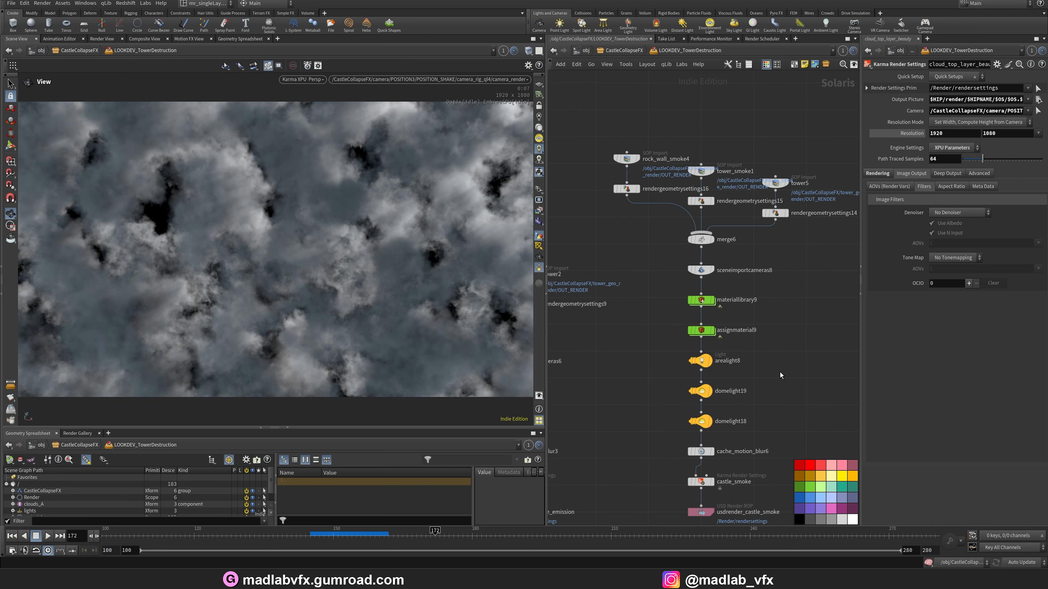
scroll(652, 215, "up", 3)
middle_click_drag(650, 218, 652, 284)
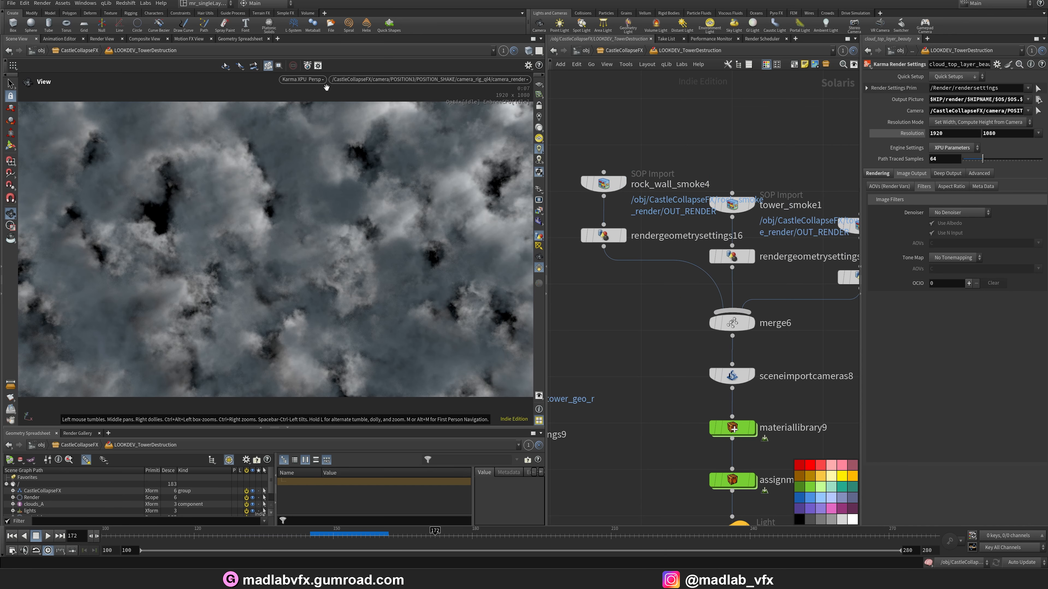
left_click(303, 79)
left_click(314, 114)
- Display rock_wall_smoke4 and examine the smoke trails from several angles, including at frame 198
mouse_move(588, 189)
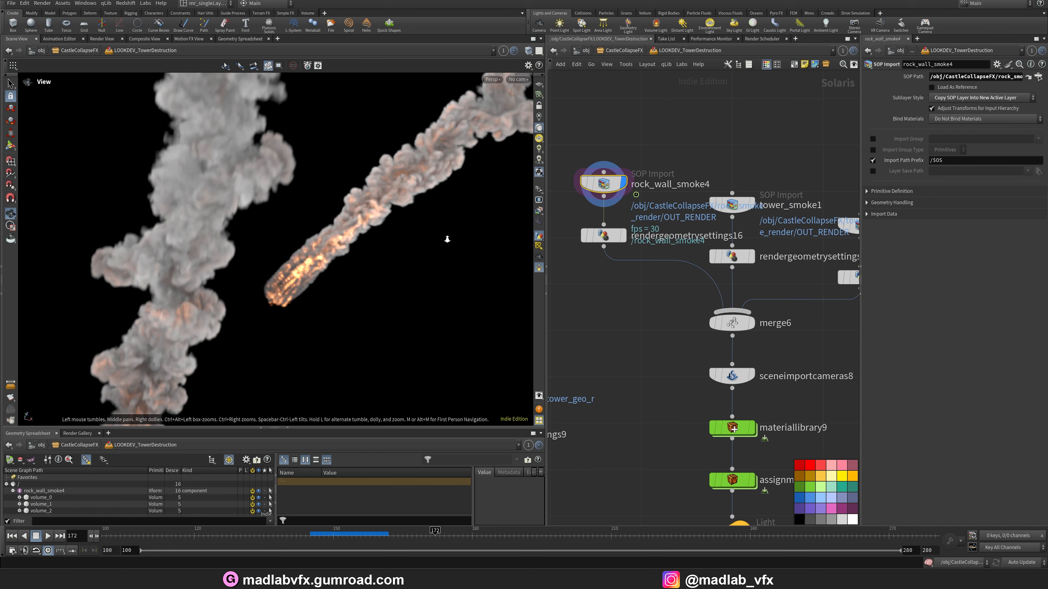
right_click_drag(447, 239, 360, 243)
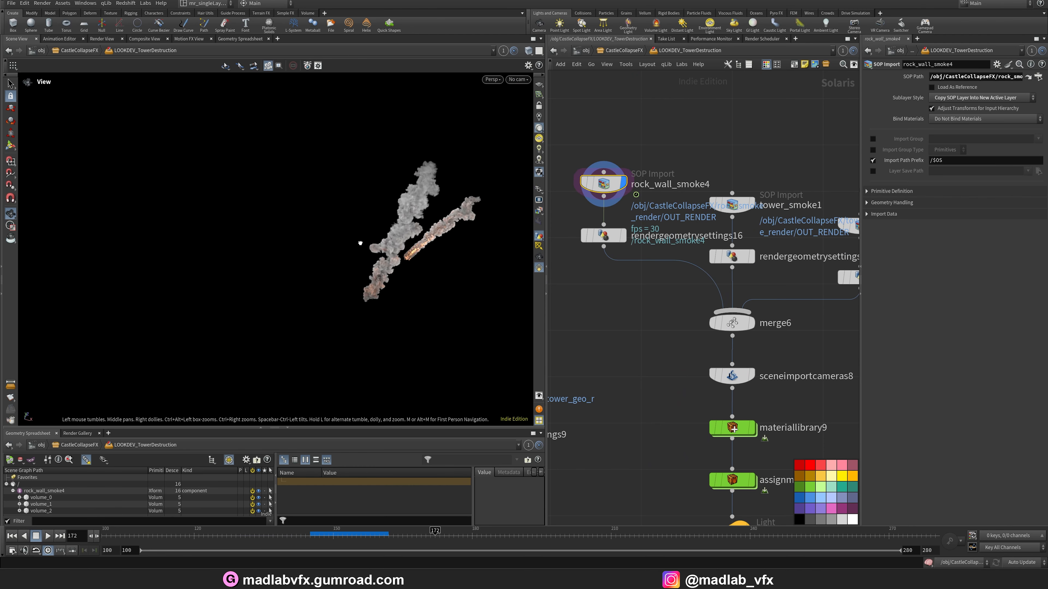
left_click_drag(360, 244, 352, 266)
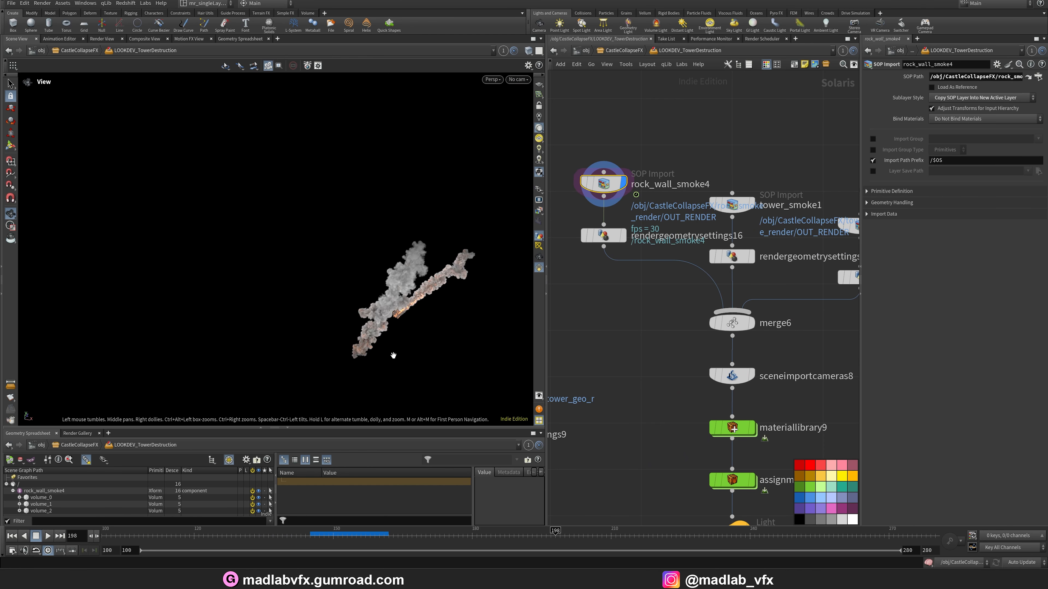
left_click_drag(394, 358, 350, 270)
middle_click_drag(665, 290, 603, 286)
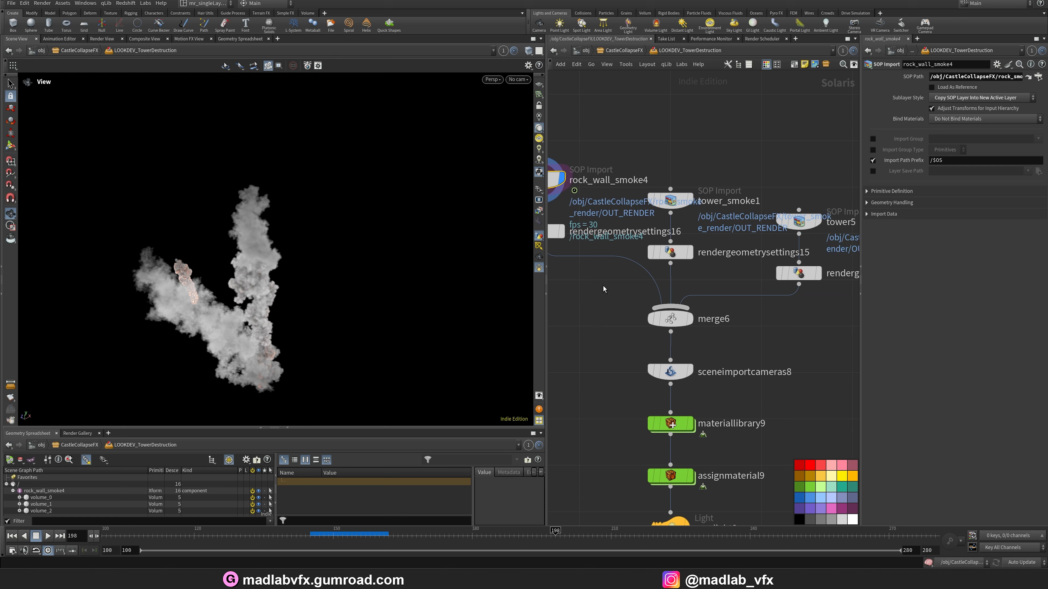
- Display tower_smoke1, examine the tower smoke volume from several angles and check the available viewport cameras
left_click(691, 201)
left_click_drag(253, 296, 292, 302)
middle_click_drag(293, 302, 362, 238)
right_click_drag(361, 238, 427, 288)
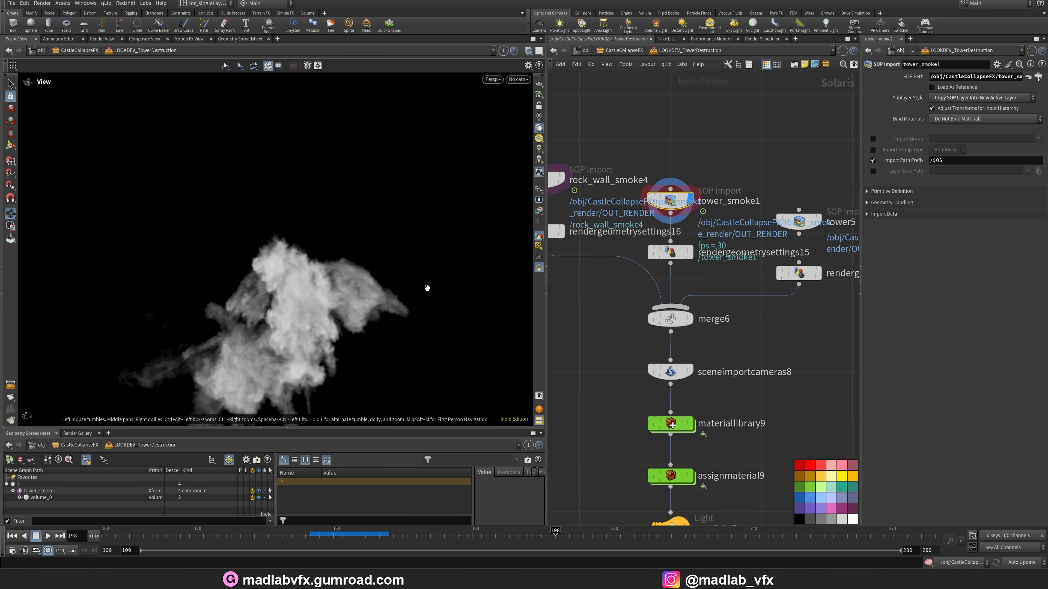
mouse_move(427, 288)
left_mouse_down()
mouse_move(407, 297)
mouse_move(416, 289)
left_mouse_up()
left_click(527, 79)
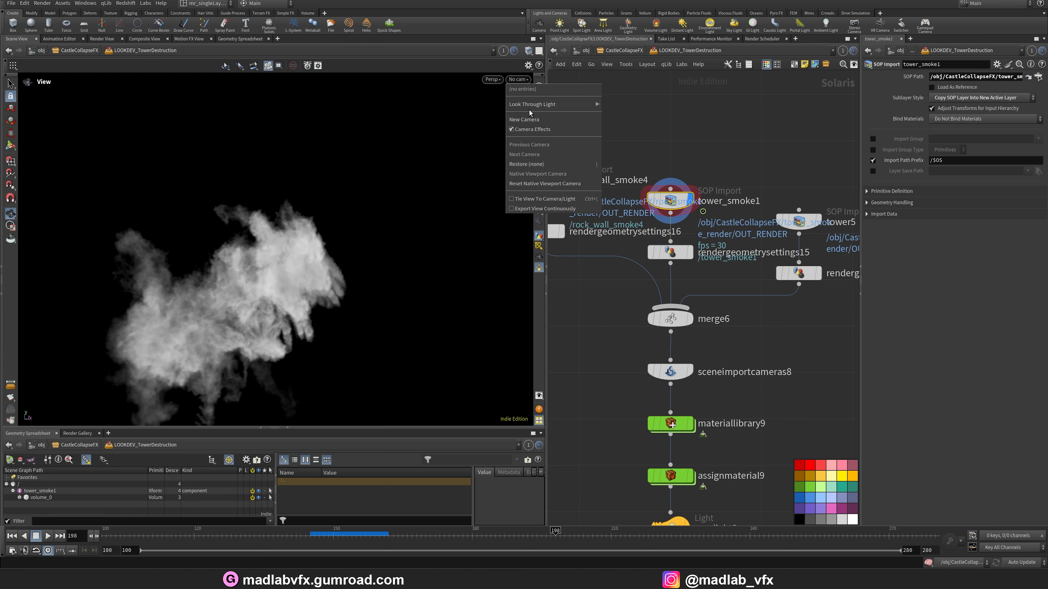
left_click(738, 284)
- Display tower5 and examine the collapsing castle towers' geometry from another angle
middle_click_drag(816, 295, 710, 289)
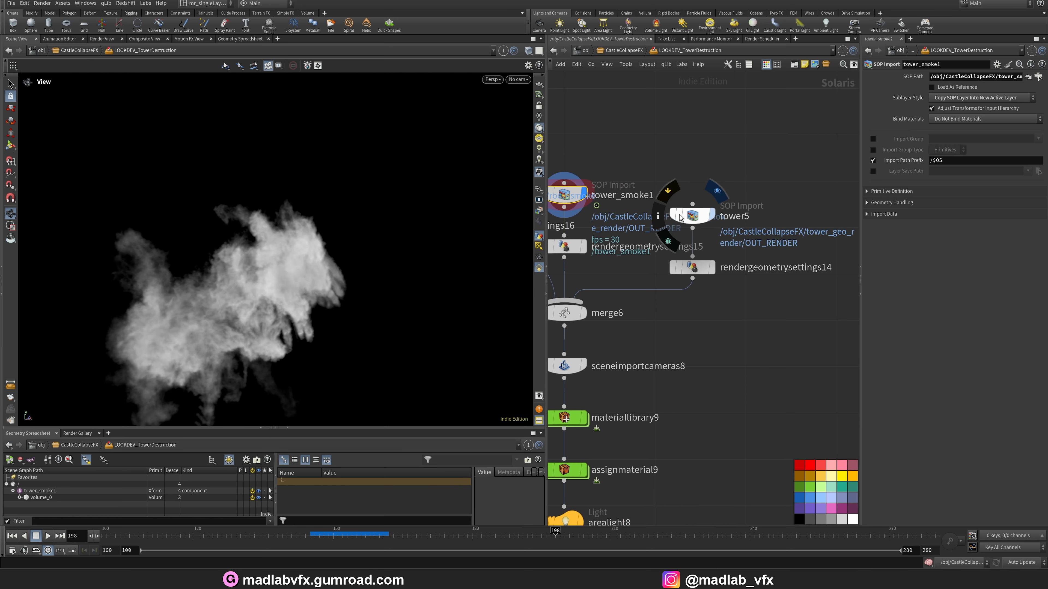
left_click(712, 216)
left_click_drag(299, 268, 284, 244)
right_click_drag(284, 243, 311, 252)
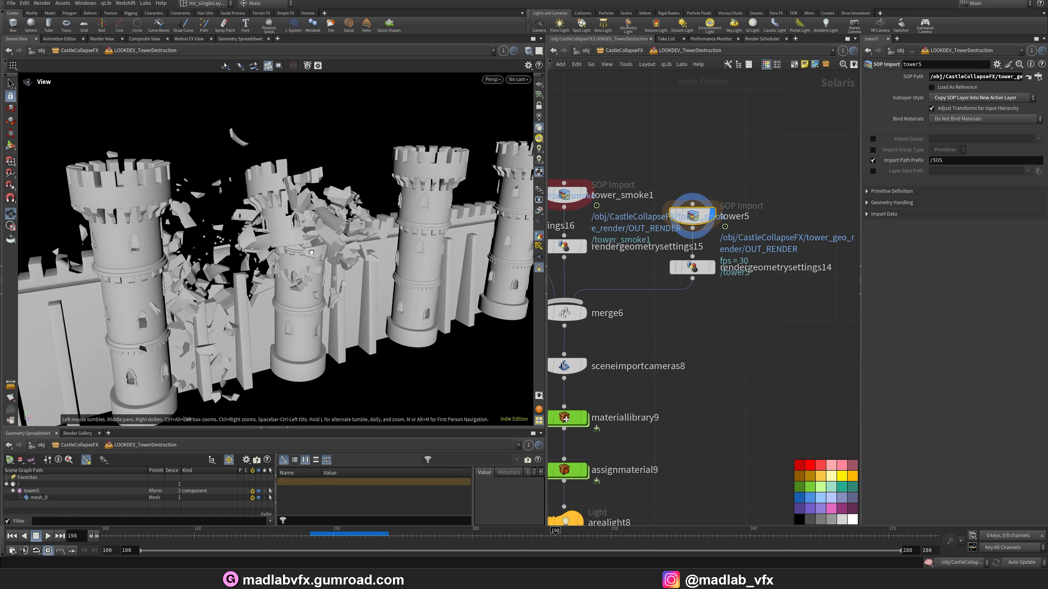
left_click_drag(311, 251, 337, 237)
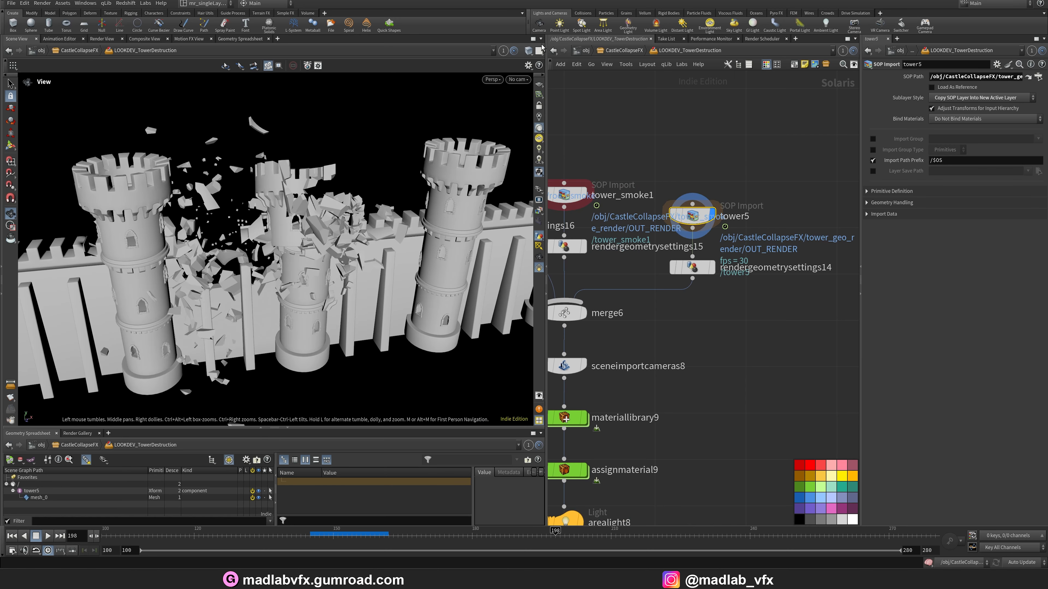
left_click(523, 79)
left_click(672, 269)
- Display merge6 and examine the combined rock smoke, tower smoke and tower geometry from another angle
middle_click_drag(687, 344, 778, 290)
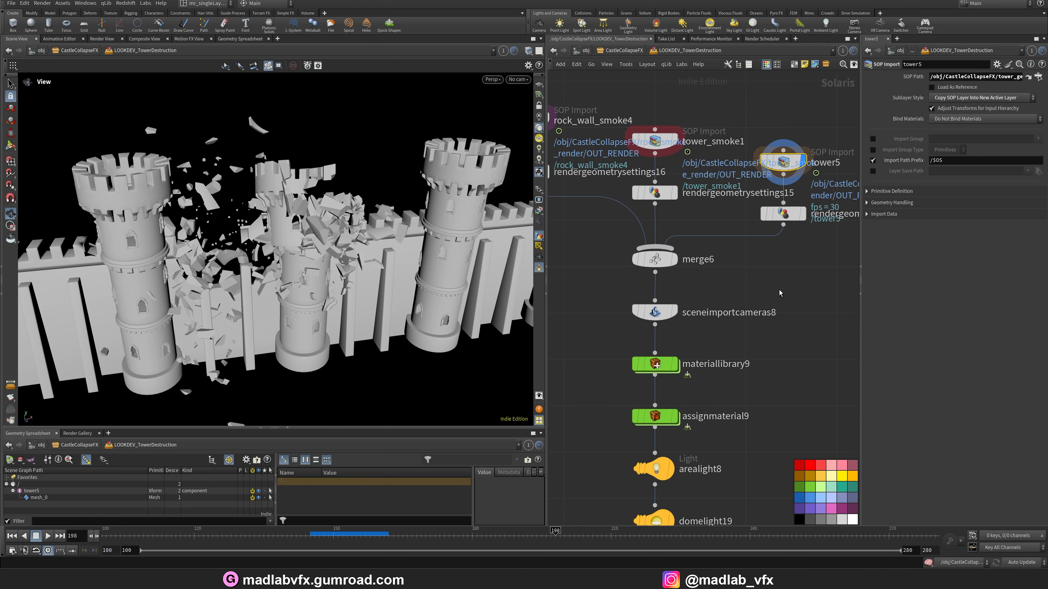
left_click(674, 263)
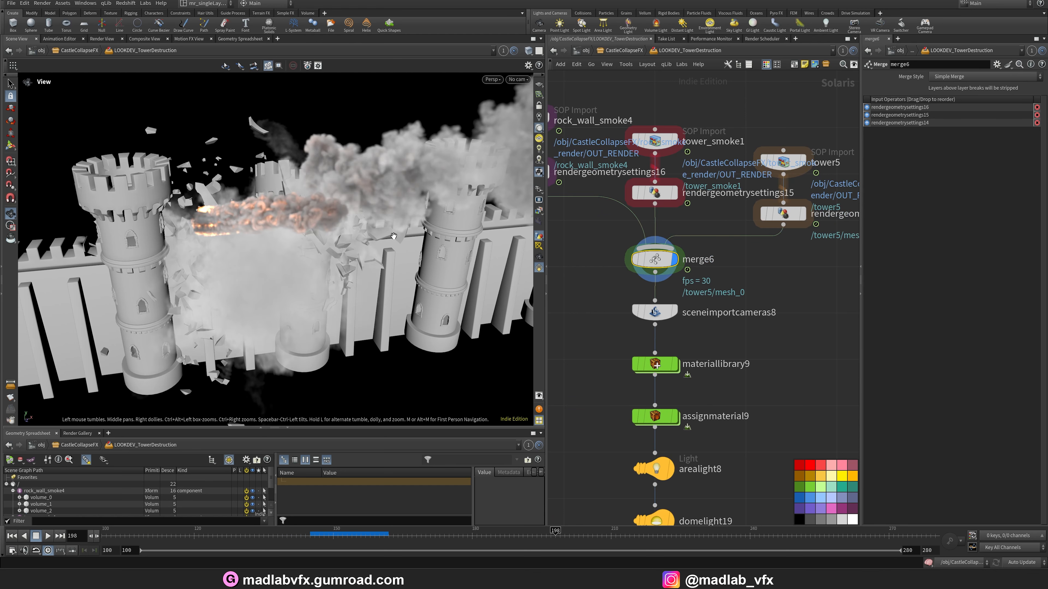
left_click_drag(334, 250, 416, 165)
- Display sceneimportcameras8 and look through the imported camera_render camera in the viewport
left_click(518, 80)
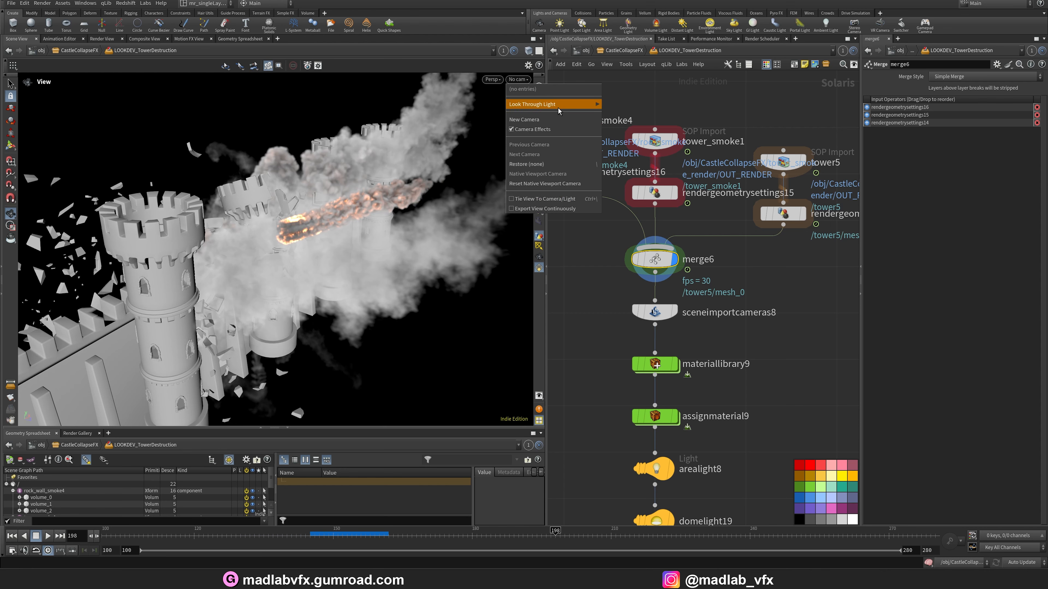
middle_click_drag(740, 328, 742, 281)
left_click(678, 263)
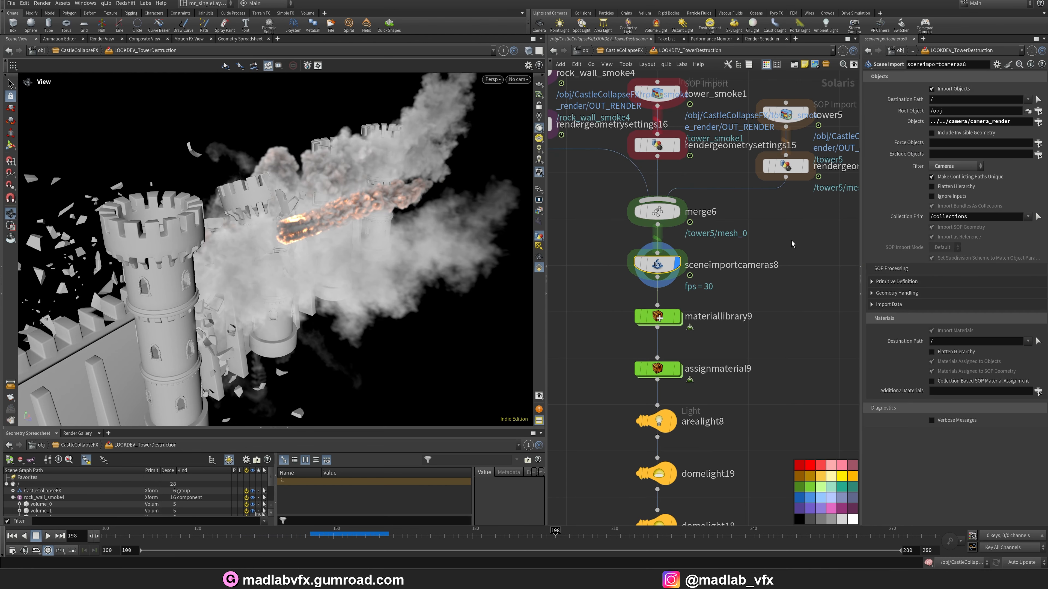
left_click(519, 79)
left_click(525, 95)
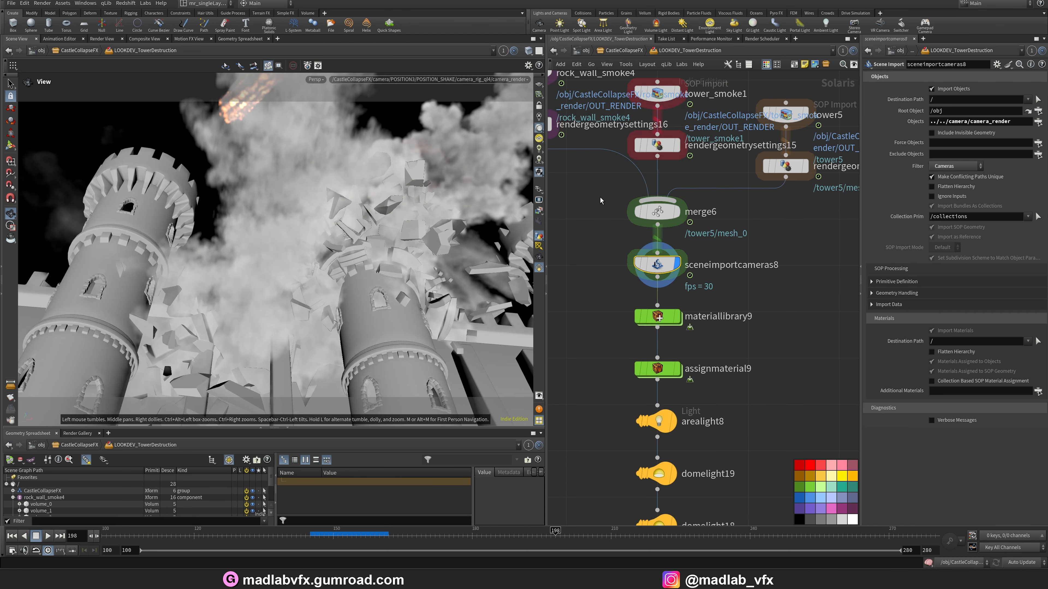
- Select materiallibrary9 and check the Karma materials it contains
middle_click_drag(732, 349, 720, 282)
left_click(669, 294)
scroll(745, 277, "down", 1)
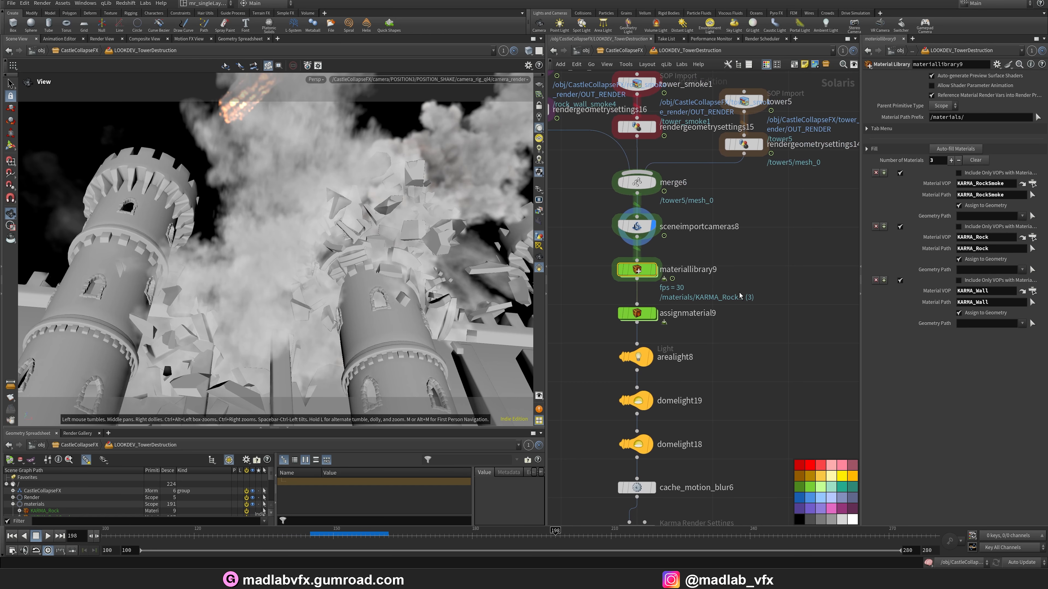
double_click(637, 269)
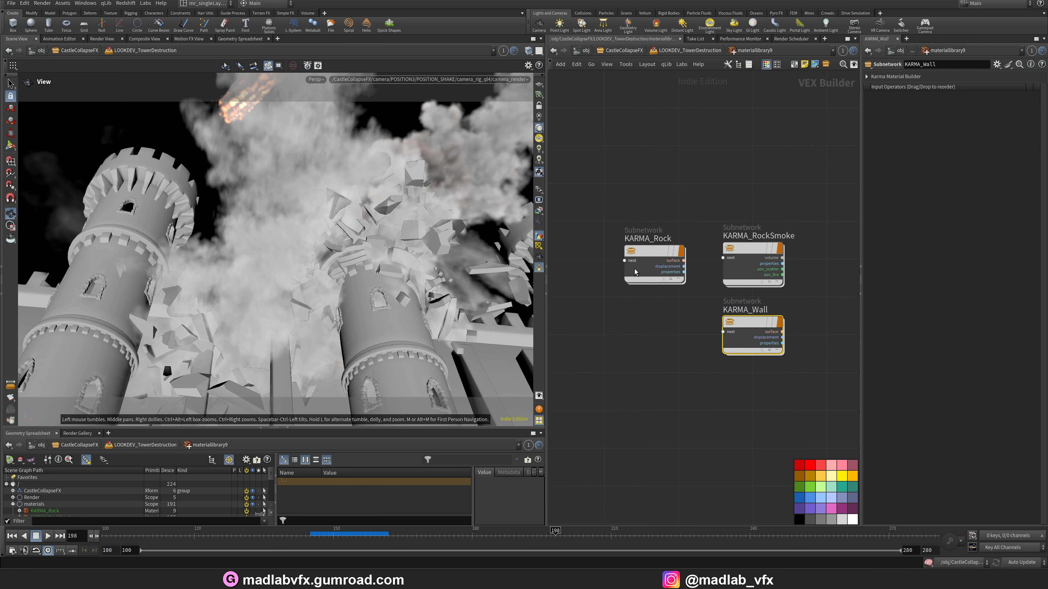
key("u")
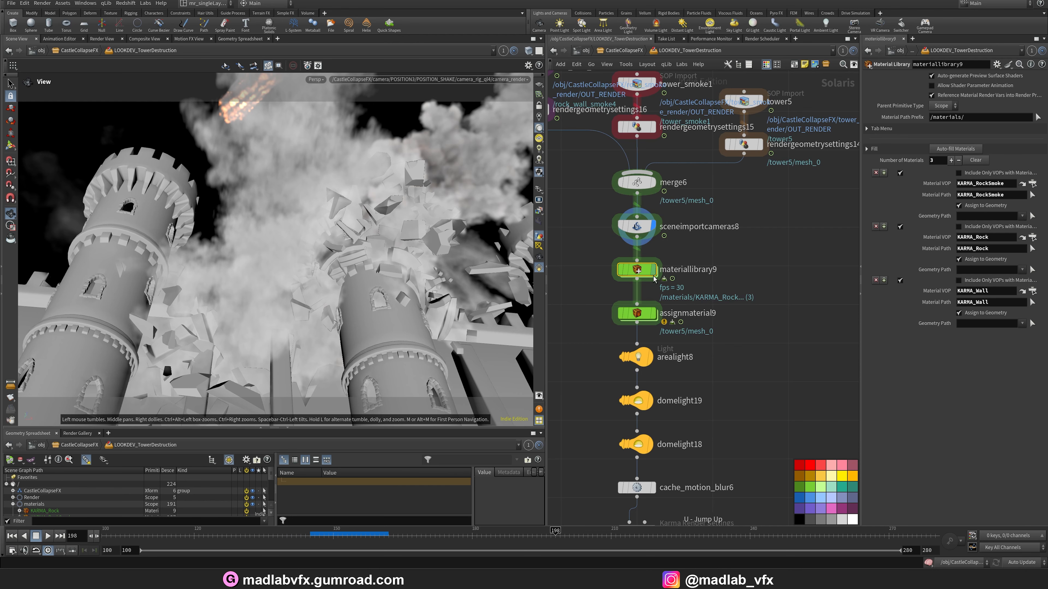
- Open the KARMA_Rock material inside materiallibrary9 and examine its mtlxunifiednoise3d1 node
double_click(651, 274)
double_click(653, 254)
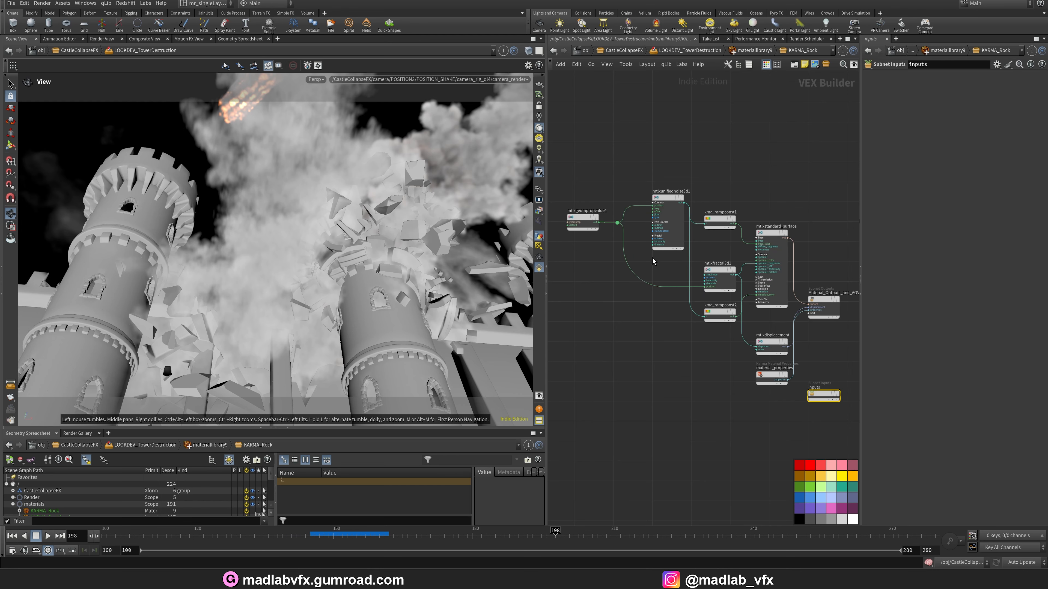
scroll(576, 313, "up", 2)
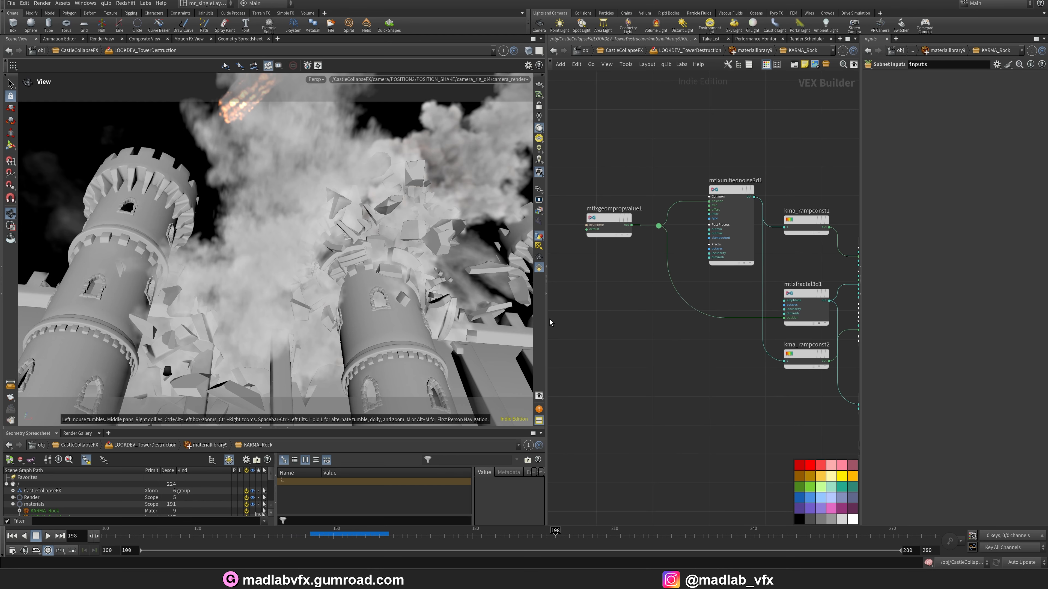
left_click_drag(548, 323, 400, 325)
middle_click_drag(615, 333, 485, 309)
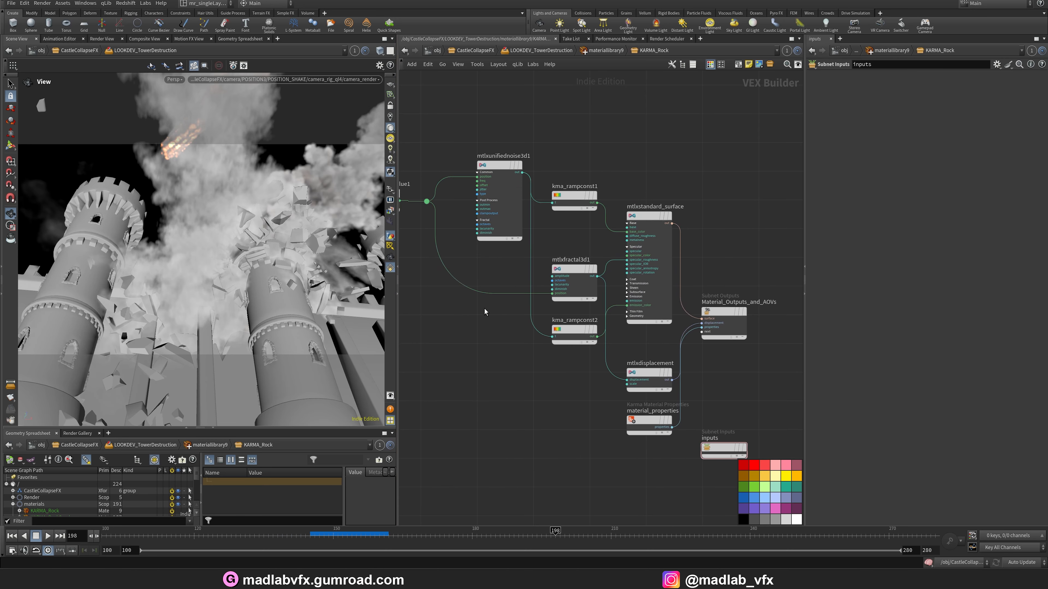
left_click(499, 198)
scroll(485, 229, "up", 3)
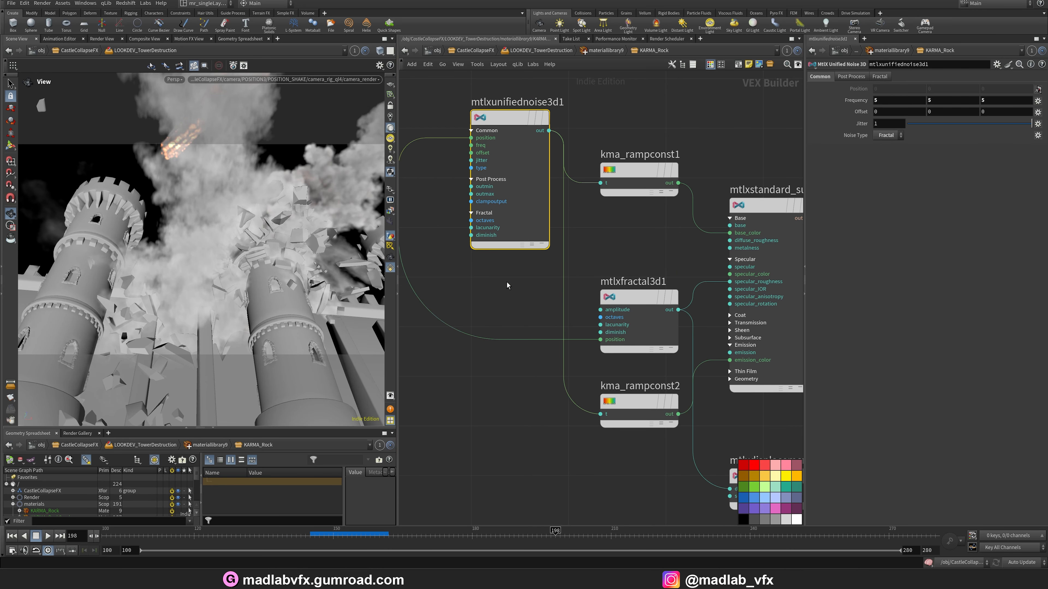
- Examine KARMA_Rock's ramp and fractal connections and its mtlxstandard_surface settings, and return to the material library
middle_click_drag(692, 247, 521, 220)
scroll(499, 227, "down", 1)
middle_click_drag(686, 273, 685, 226)
left_click(596, 205)
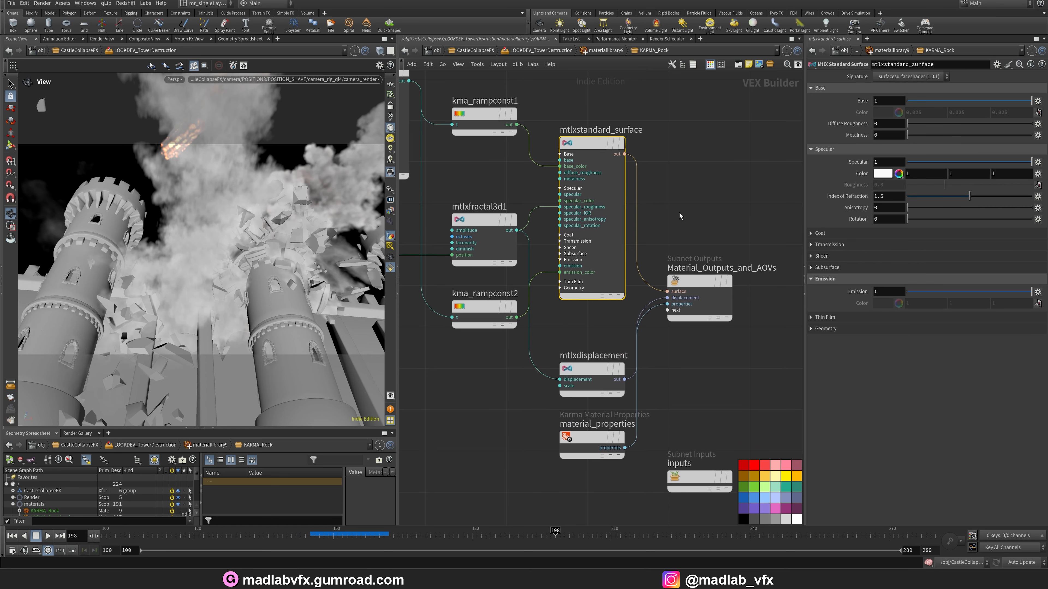
key("u")
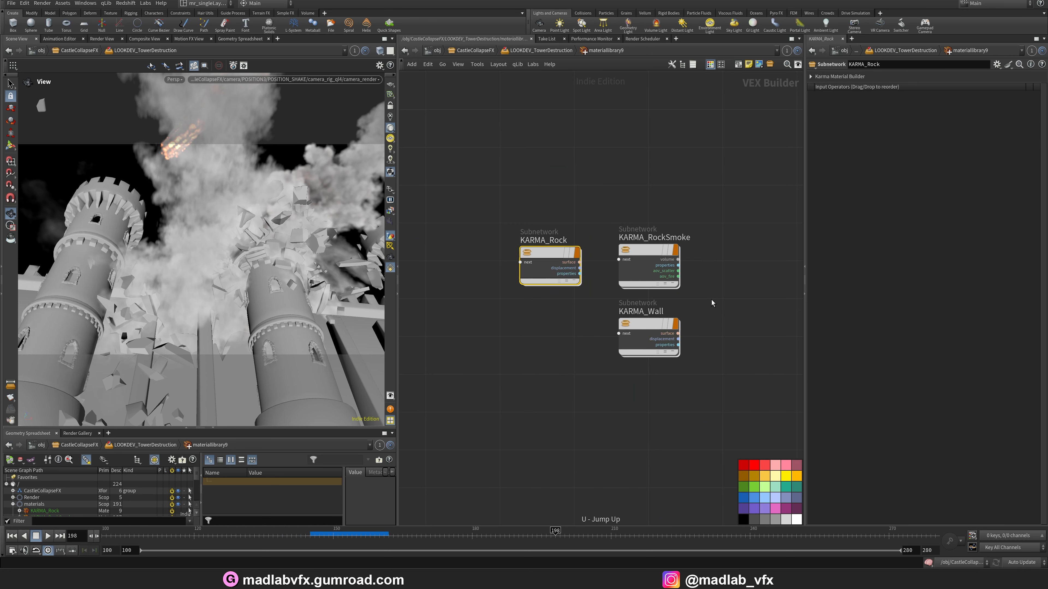
- Open the KARMA_Wall material and examine its network from the texture coordinates through to the material outputs
double_click(637, 333)
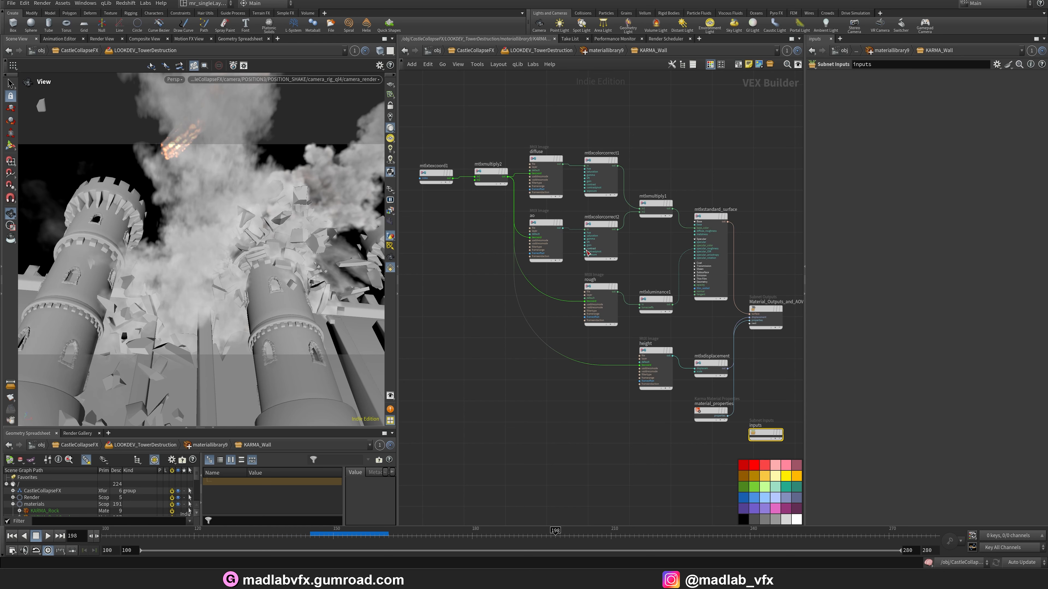
left_click_drag(806, 353, 898, 336)
scroll(559, 342, "up", 8)
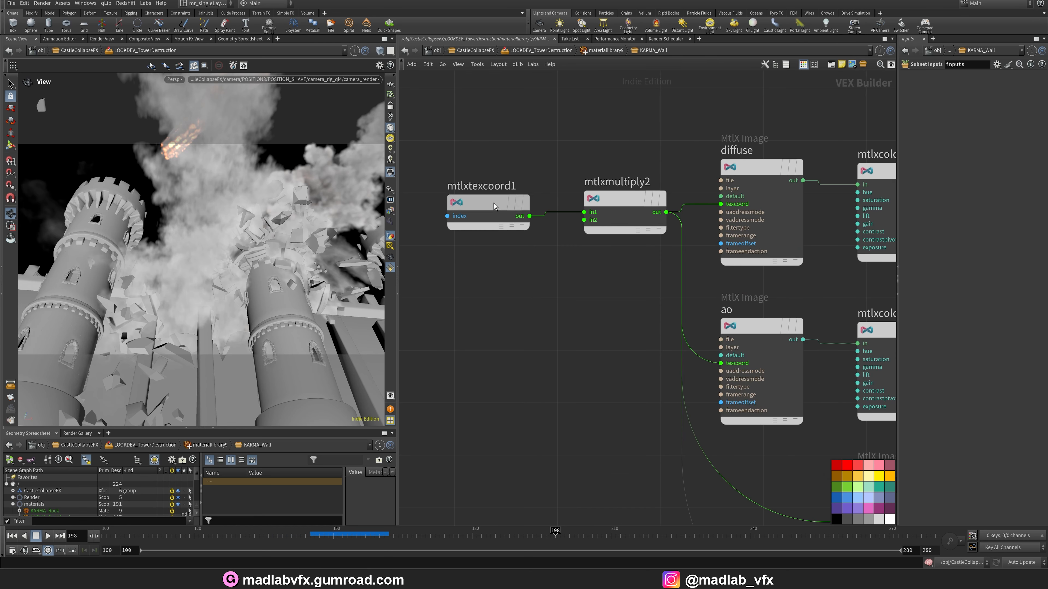
left_click_drag(494, 205, 500, 202)
middle_click_drag(596, 280, 484, 299)
mouse_move(686, 314)
middle_mouse_down()
mouse_move(626, 329)
mouse_move(663, 303)
middle_mouse_up()
scroll(625, 332, "down", 6)
scroll(633, 217, "up", 1)
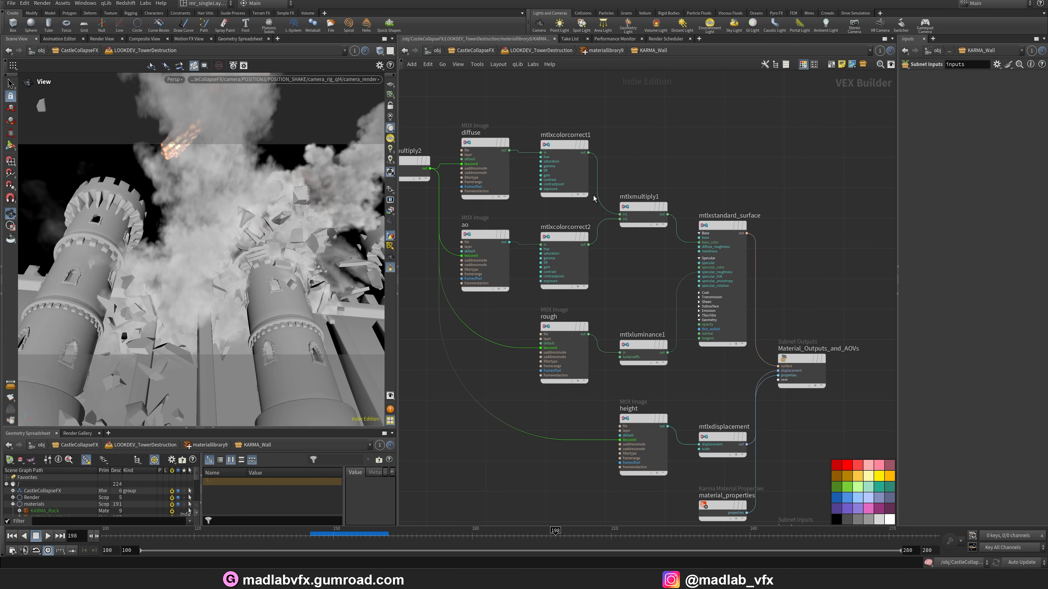
- Check KARMA_Wall's diffuse image node and view the Stone_basecolor.png texture in MPlay
middle_click_drag(550, 229, 611, 265)
left_click(539, 198)
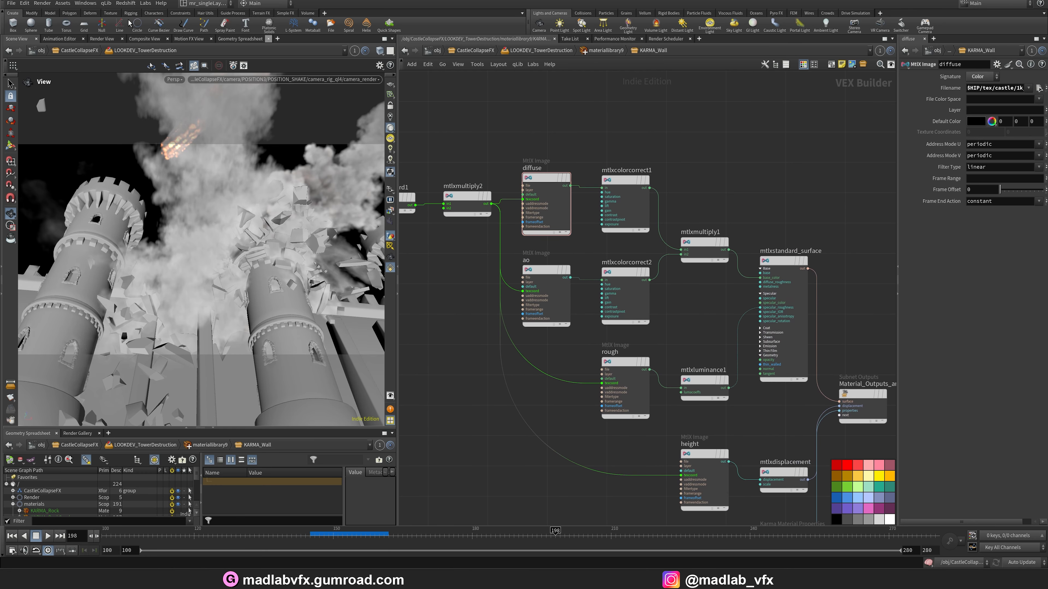
middle_click_drag(504, 117, 508, 113)
left_click(42, 3)
mouse_move(58, 111)
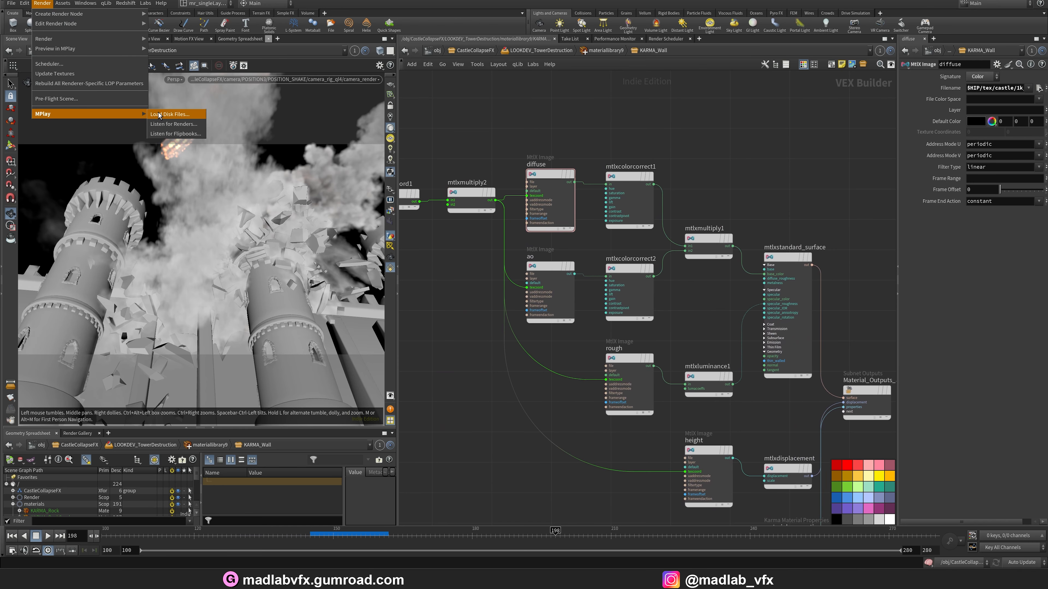
left_click(163, 115)
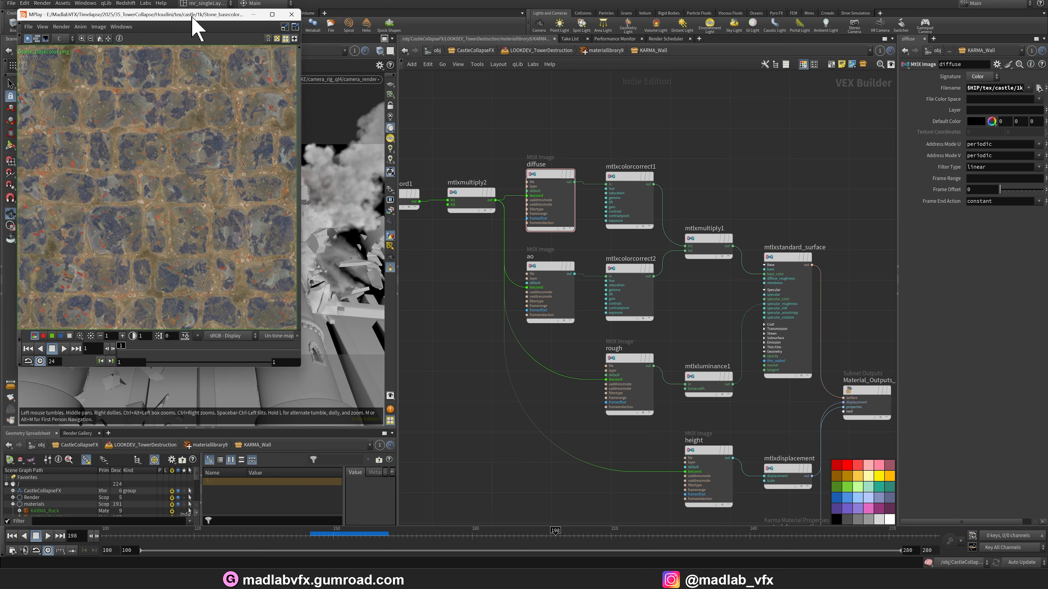
left_click_drag(259, 14, 689, 122)
- View the Stone_height.png and Stone_roughness.png textures in MPlay and close the viewer
key("ctrl+o")
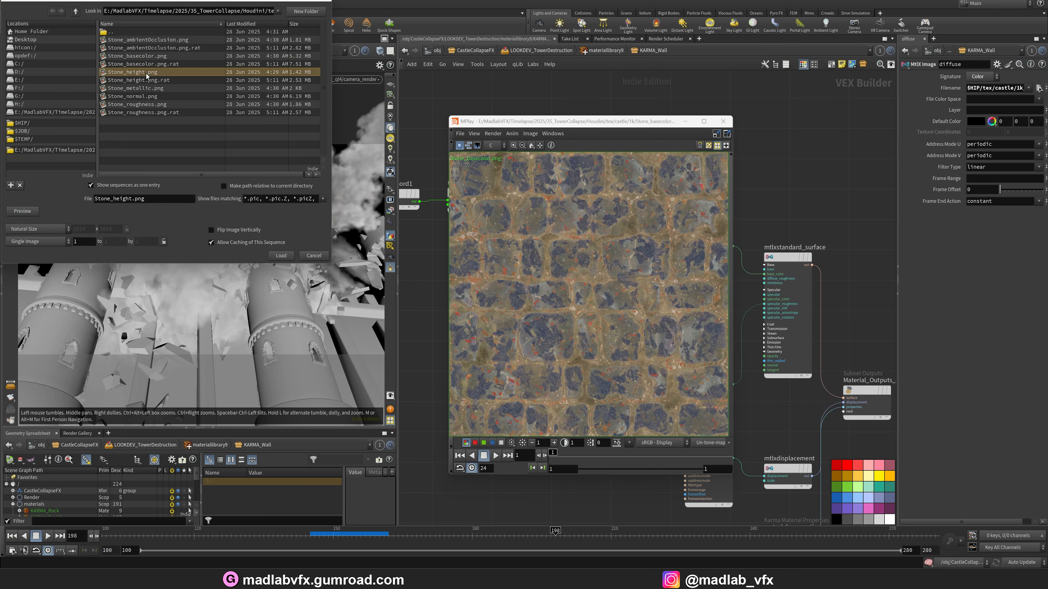
double_click(146, 73)
key("ctrl+o")
left_click(144, 104)
double_click(143, 105)
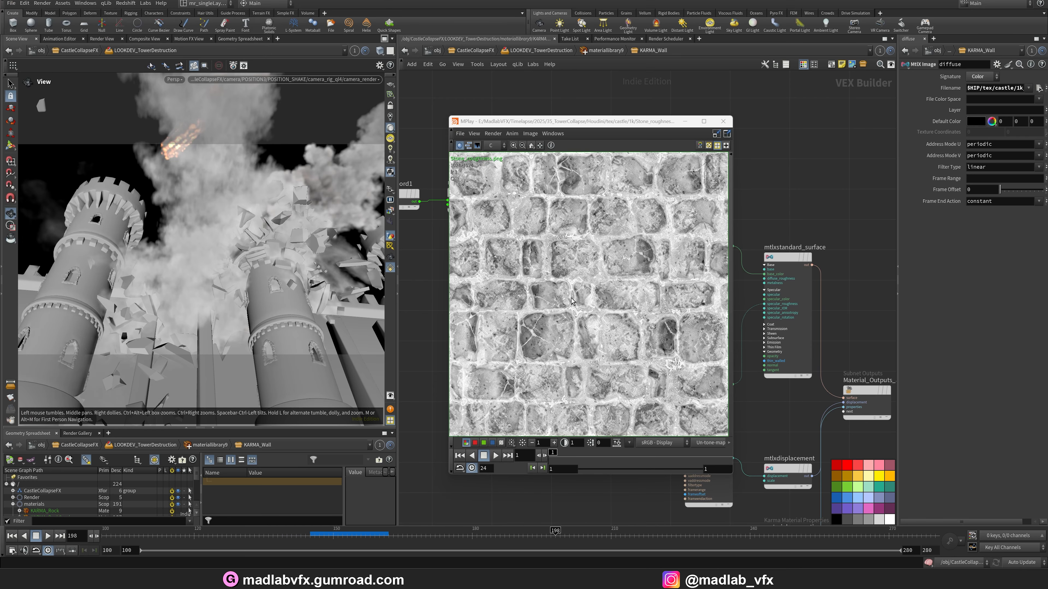
left_click(723, 121)
- Open the KARMA_RockSmoke material and examine the fire and smoke settings of kma_pyroshader1
key("u")
double_click(624, 241)
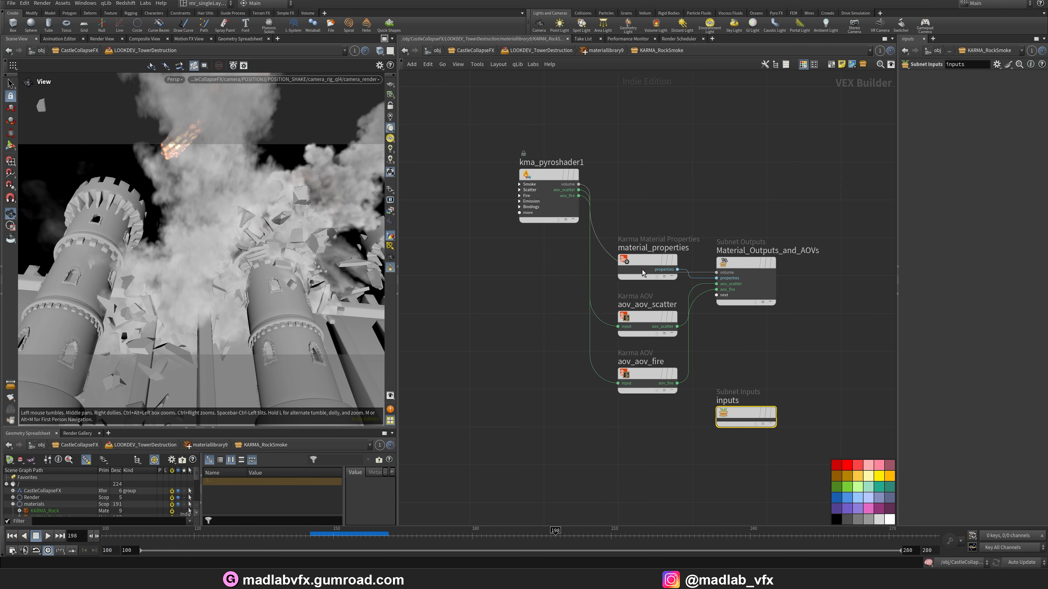
middle_click_drag(549, 266, 508, 265)
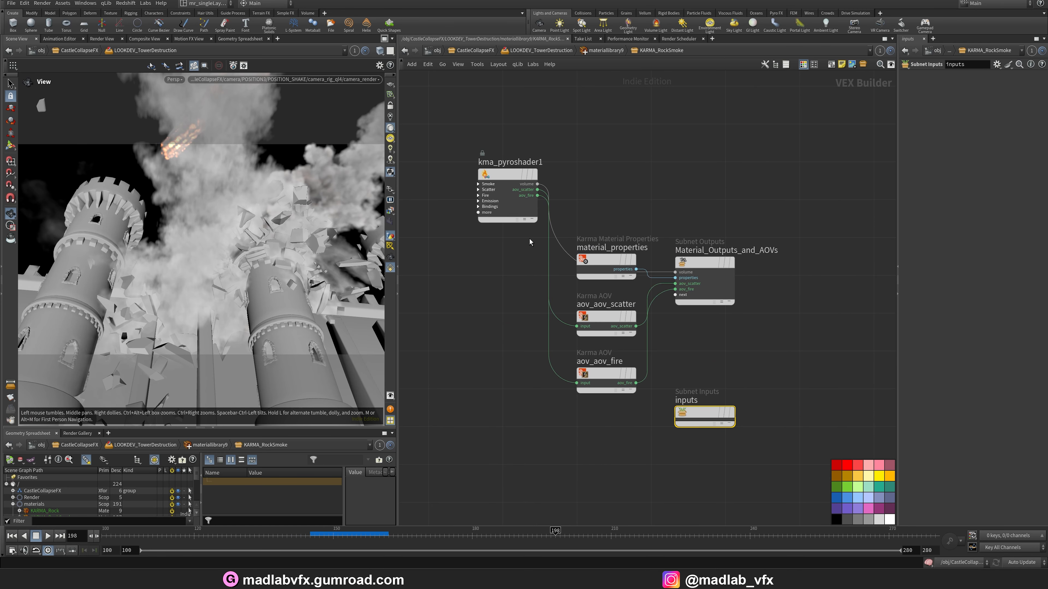
left_click(508, 174)
left_click_drag(898, 205, 645, 214)
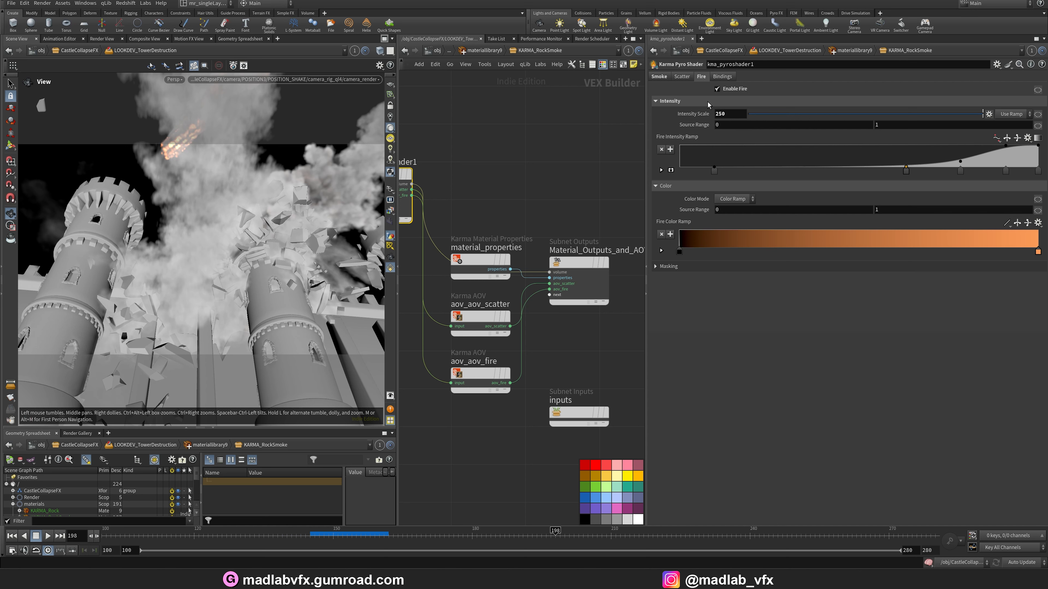
left_click(659, 77)
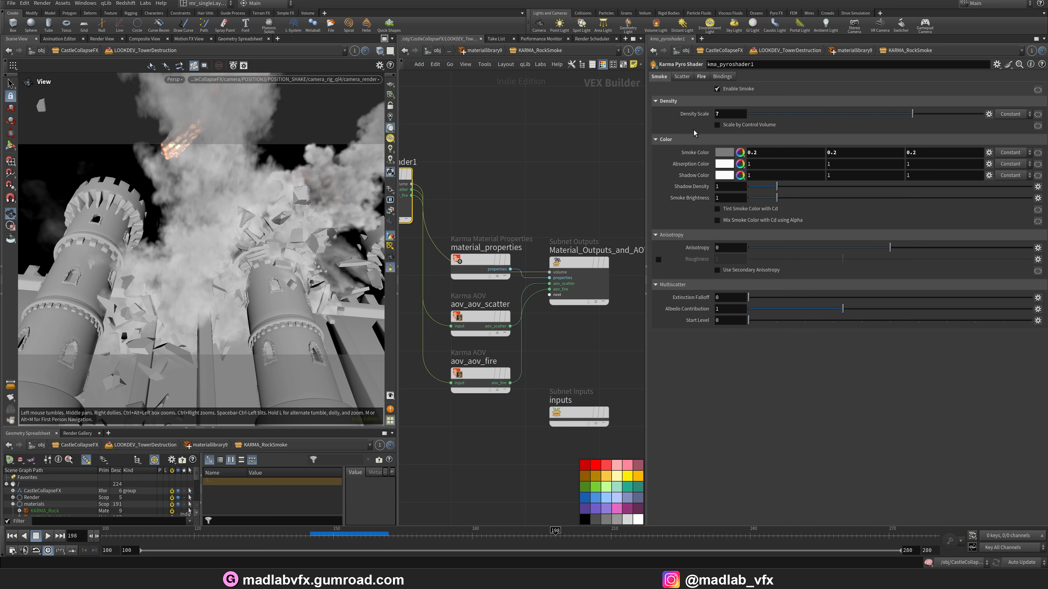
middle_click_drag(542, 204, 543, 201)
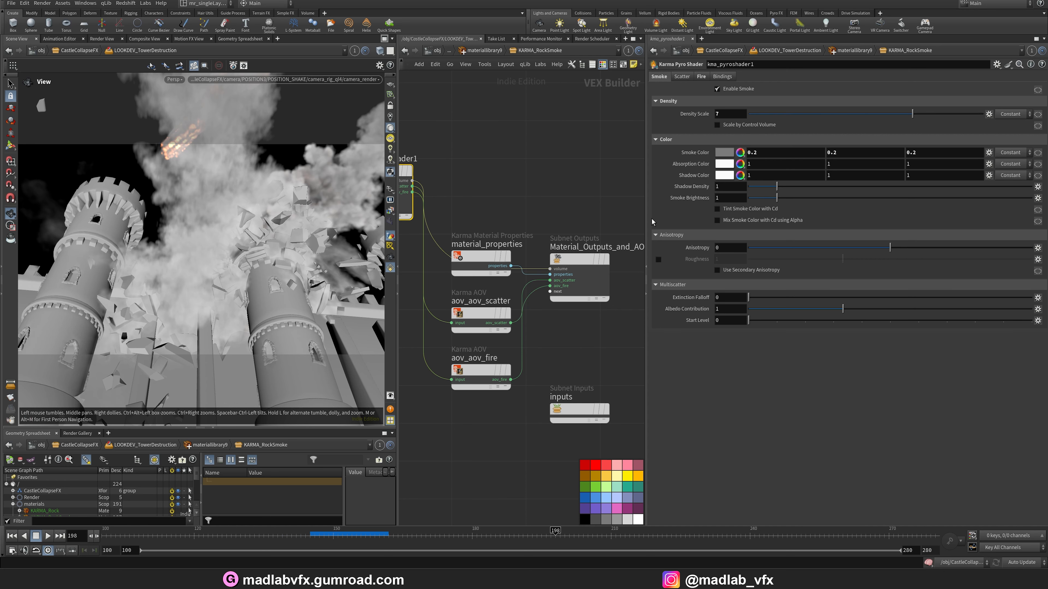
left_click_drag(647, 185, 782, 179)
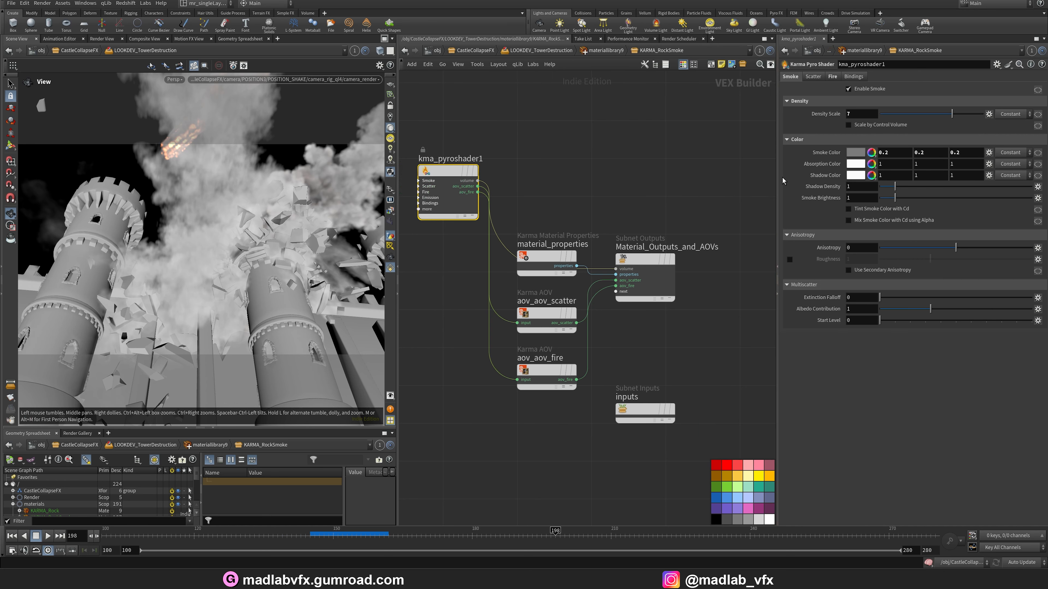
- Return to the LOOKDEV_TowerDestruction network and review the base properties of arealight8, domelight19 and domelight18
key("u")
key("u")
middle_click_drag(671, 245, 703, 158)
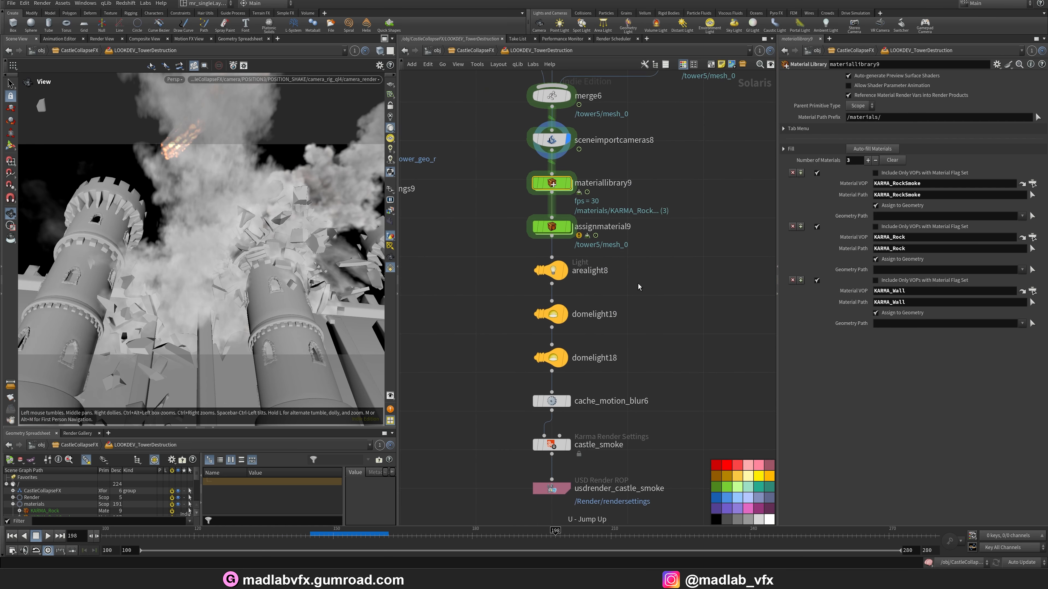
middle_click_drag(639, 285, 699, 271)
left_click(619, 255)
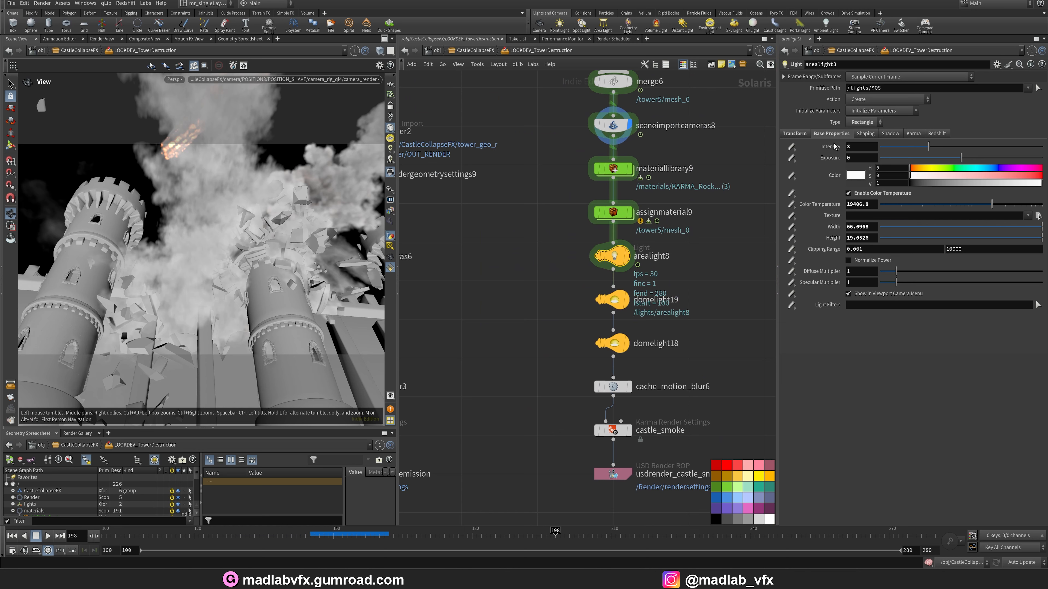
left_click(616, 304)
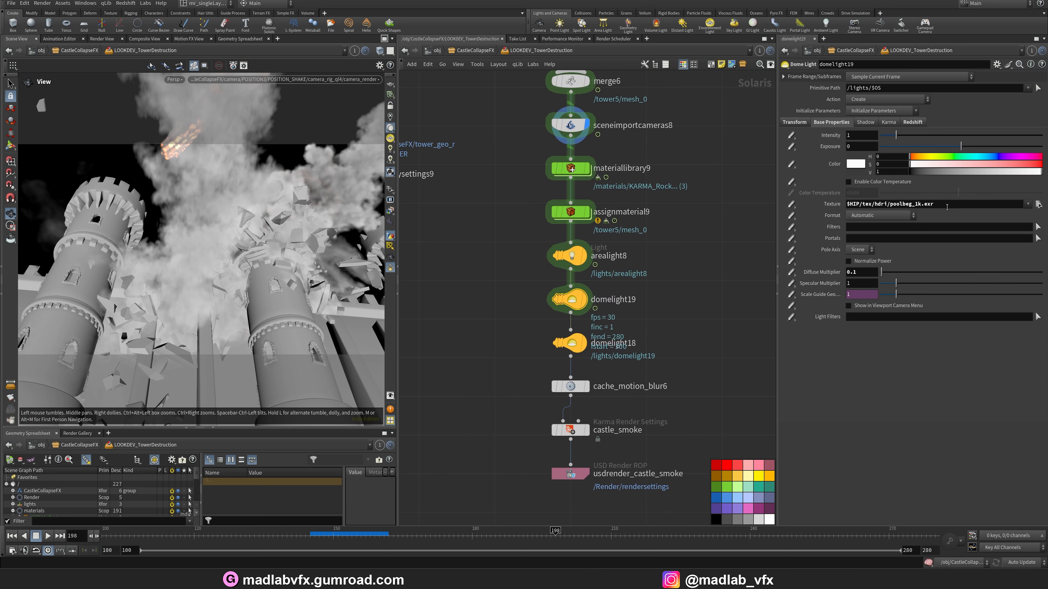
left_click_drag(649, 325, 549, 360)
- Review cache_motion_blur6's subframe sampling, and display castle_smoke to check its render settings and Karma XPU preview at frame 177
middle_click_drag(654, 347, 671, 286)
left_click_drag(650, 306, 546, 337)
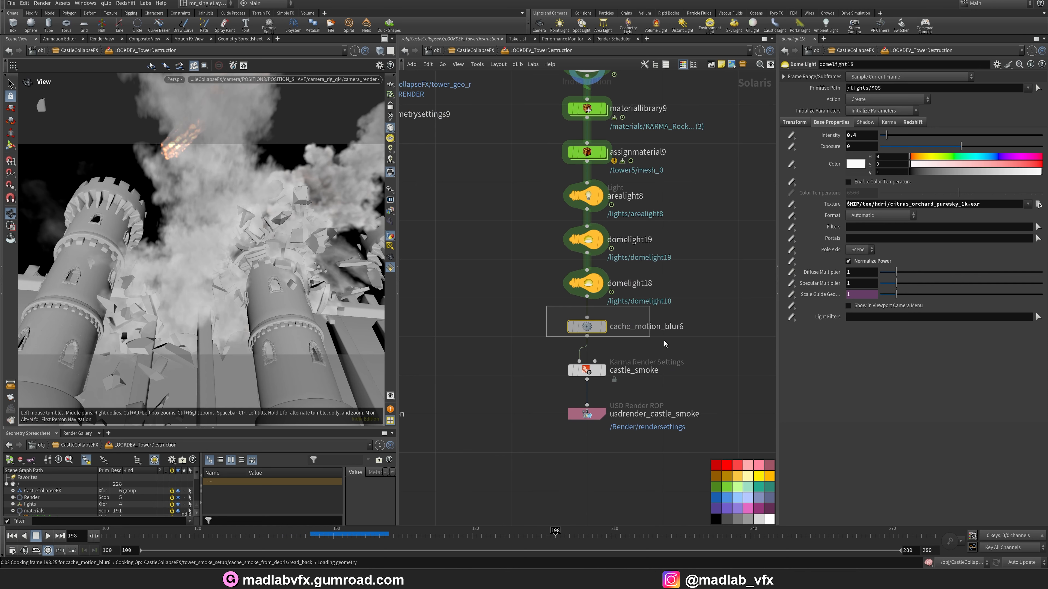
middle_click_drag(672, 343, 701, 348)
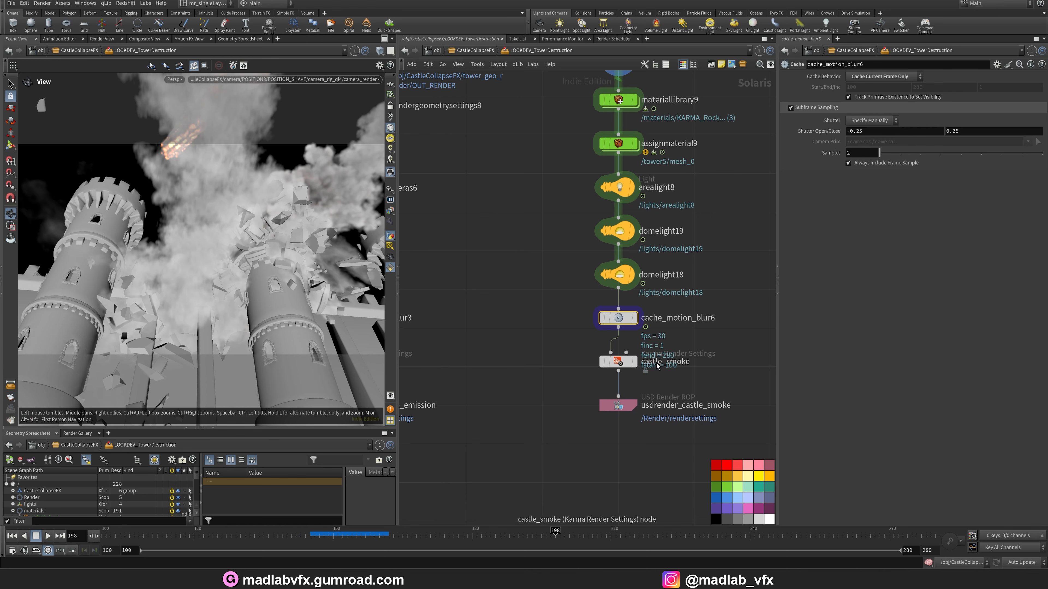
mouse_move(619, 365)
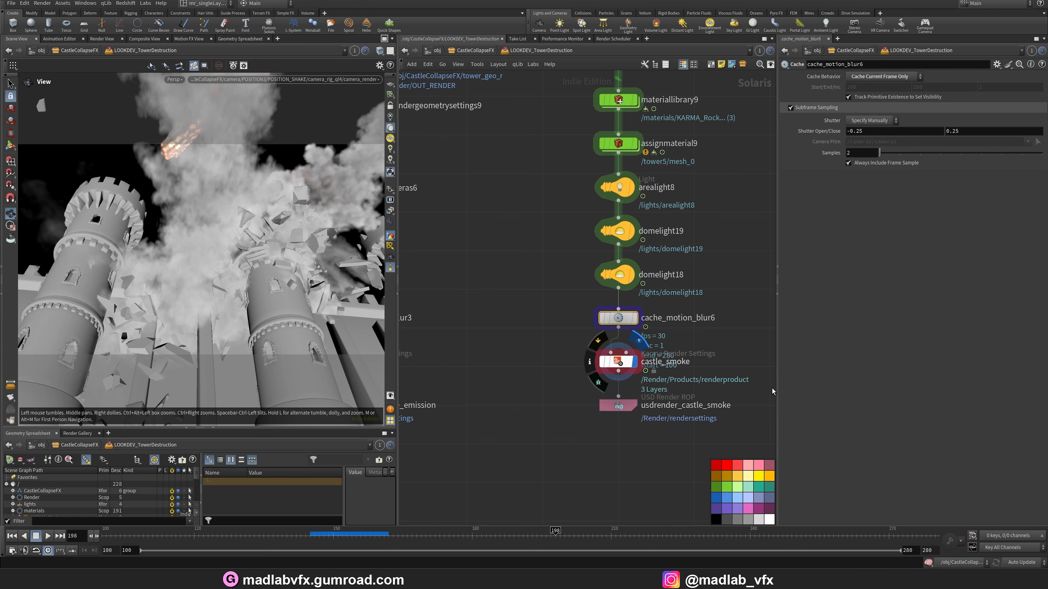
left_click_drag(778, 389, 883, 382)
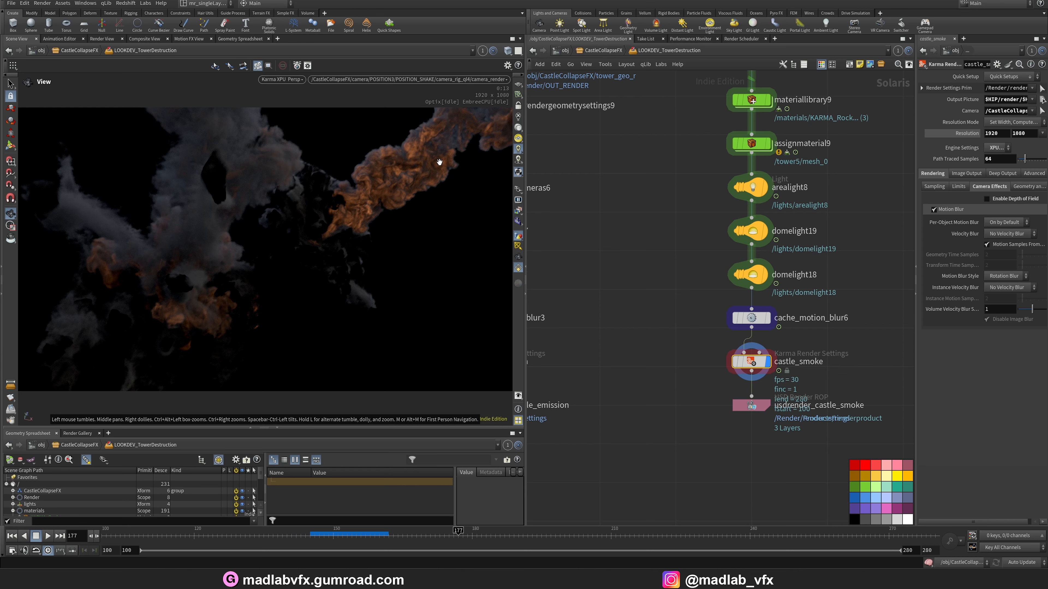
- Go to the neighbouring castle_emission render chain and display its rock_wall_smoke2 import
scroll(635, 314, "down", 3)
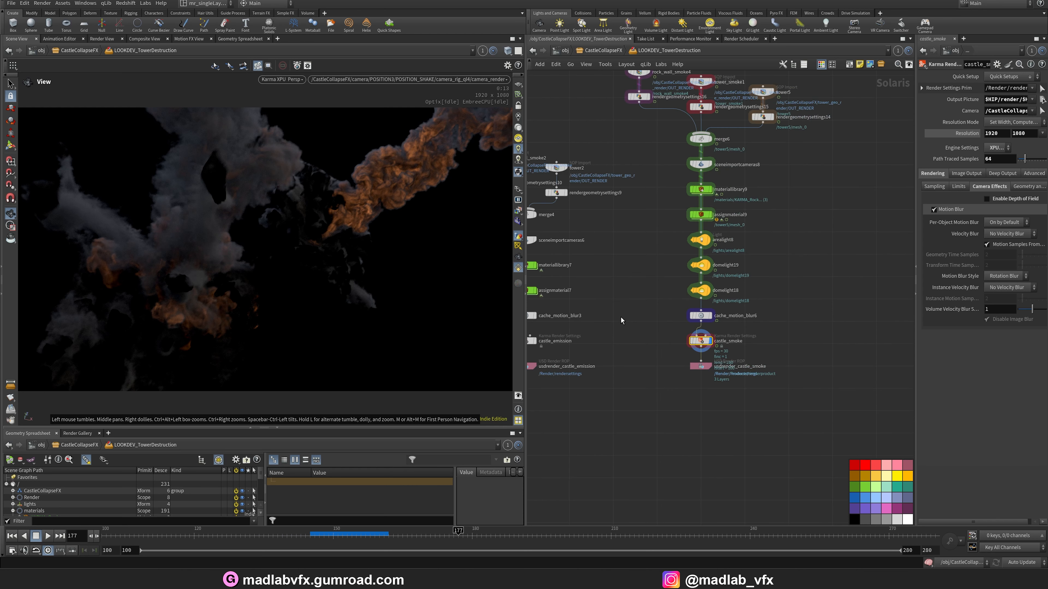
middle_click_drag(596, 325, 723, 320)
scroll(702, 326, "up", 3)
middle_click_drag(720, 268, 772, 392)
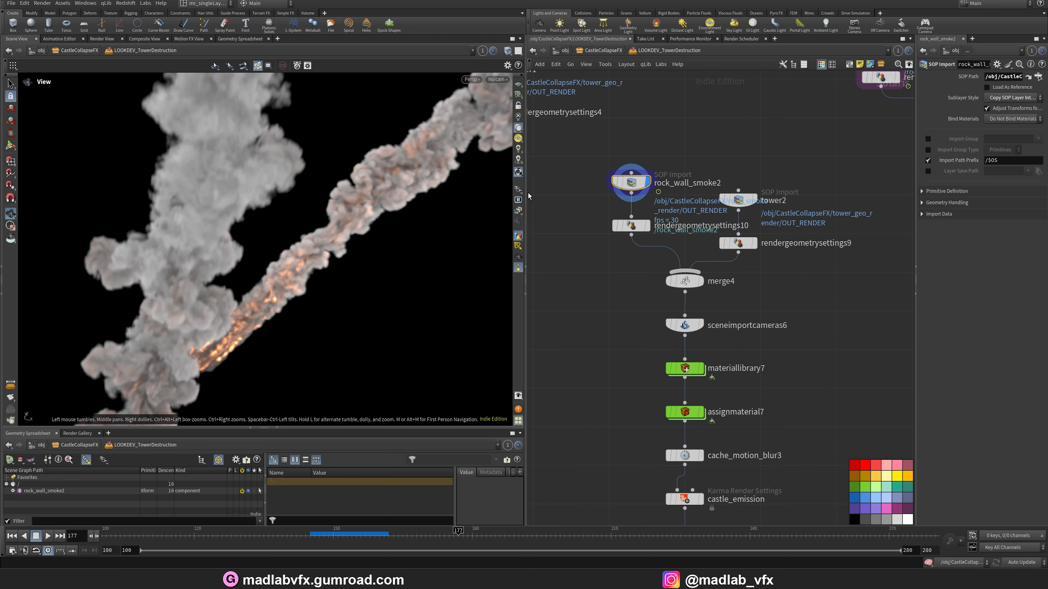
- Display the tower2 import in the castle_emission chain and inspect the collapsing castle geometry from a wider view
left_click_drag(344, 207, 453, 269)
left_click(745, 200)
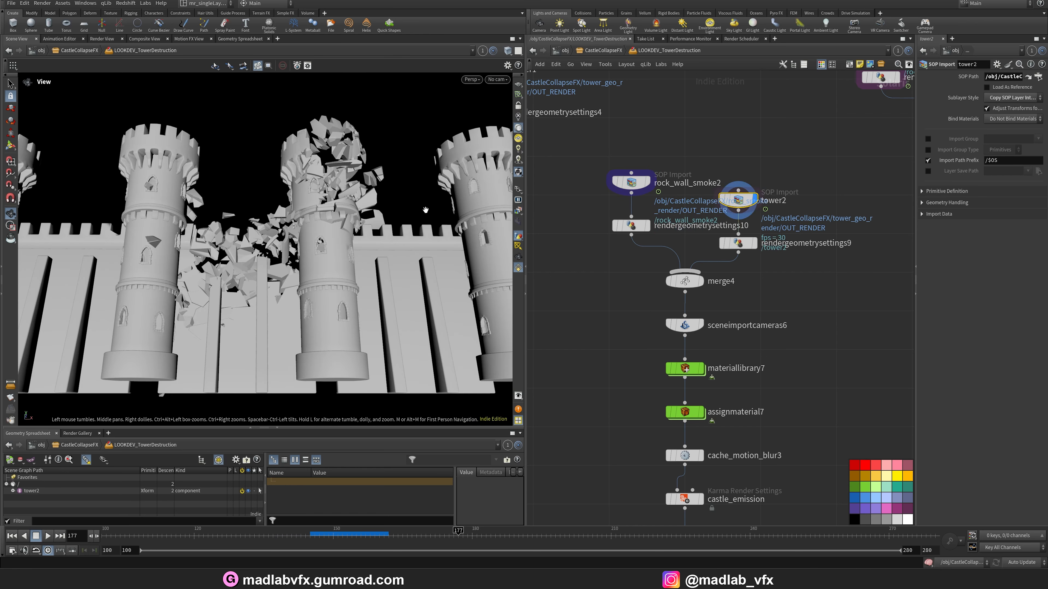
left_click_drag(297, 259, 289, 260)
- Review the sampling and shading settings of rendergeometrysettings10, including its render visibility
left_click(631, 225)
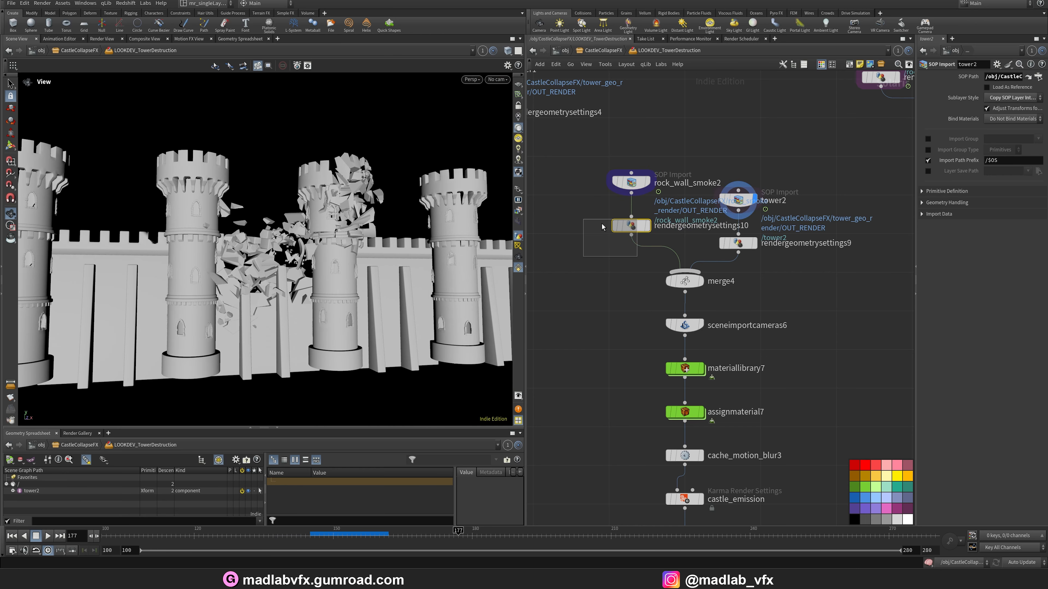
left_click_drag(914, 206, 797, 206)
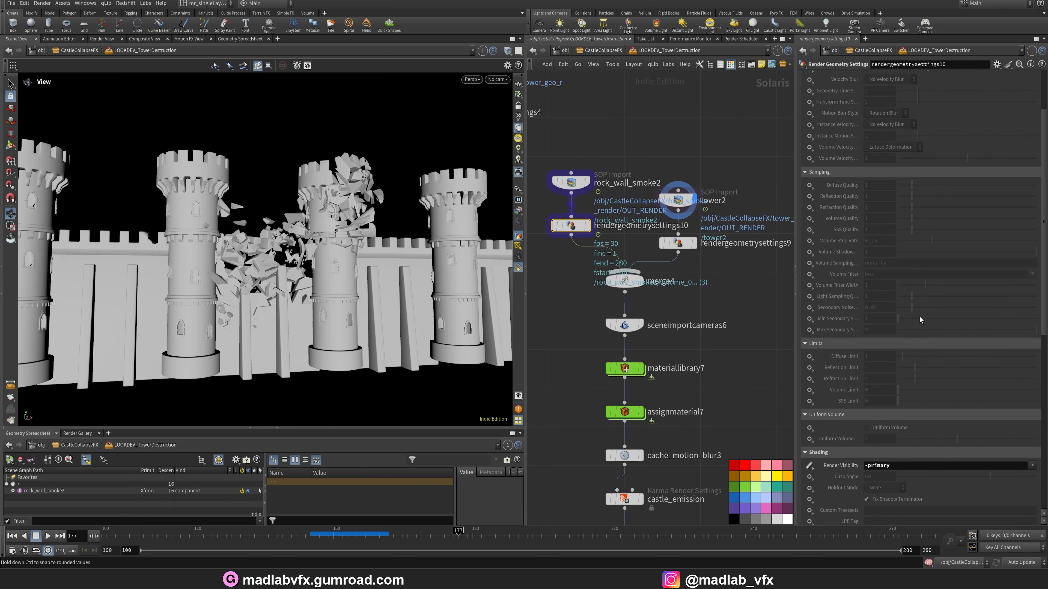
scroll(908, 310, "down", 5)
middle_click_drag(557, 280, 577, 284)
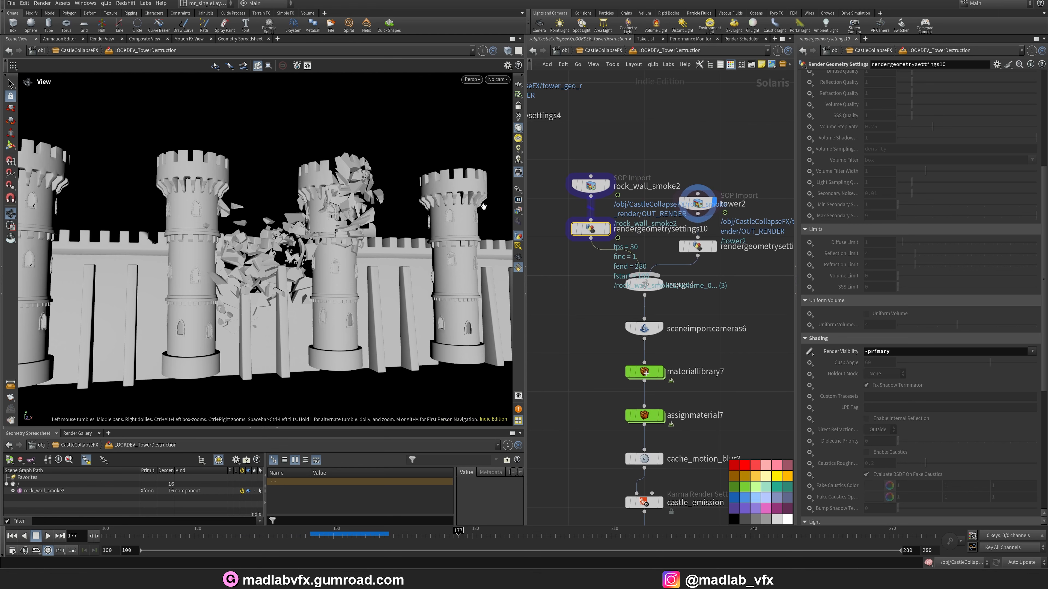
left_click_drag(371, 214, 383, 246)
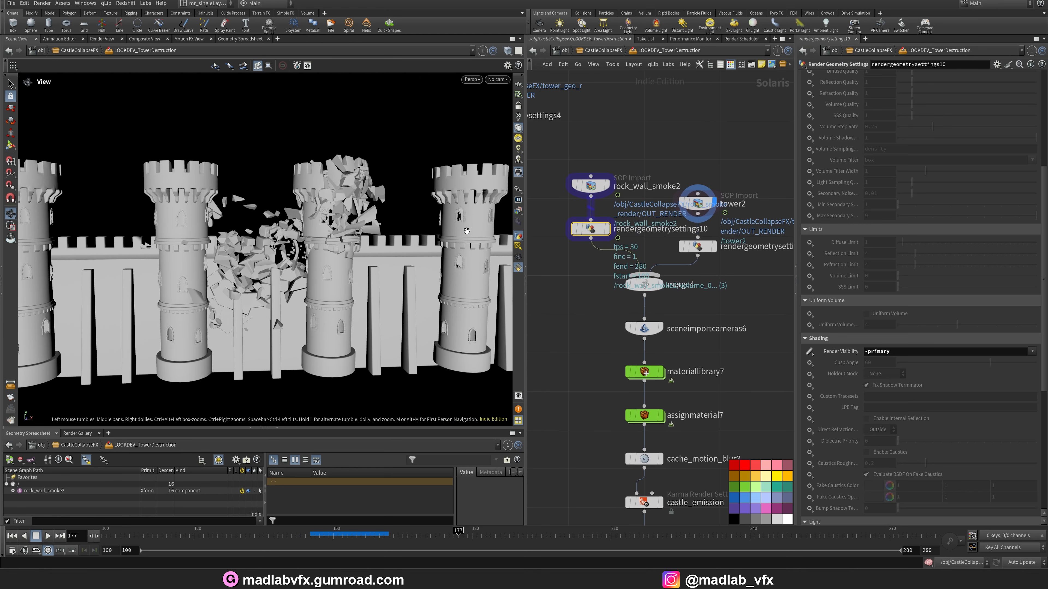
- Review the shading and dicing settings of rendergeometrysettings9 on the tower2 branch
left_click(697, 246)
middle_click_drag(704, 219, 645, 208)
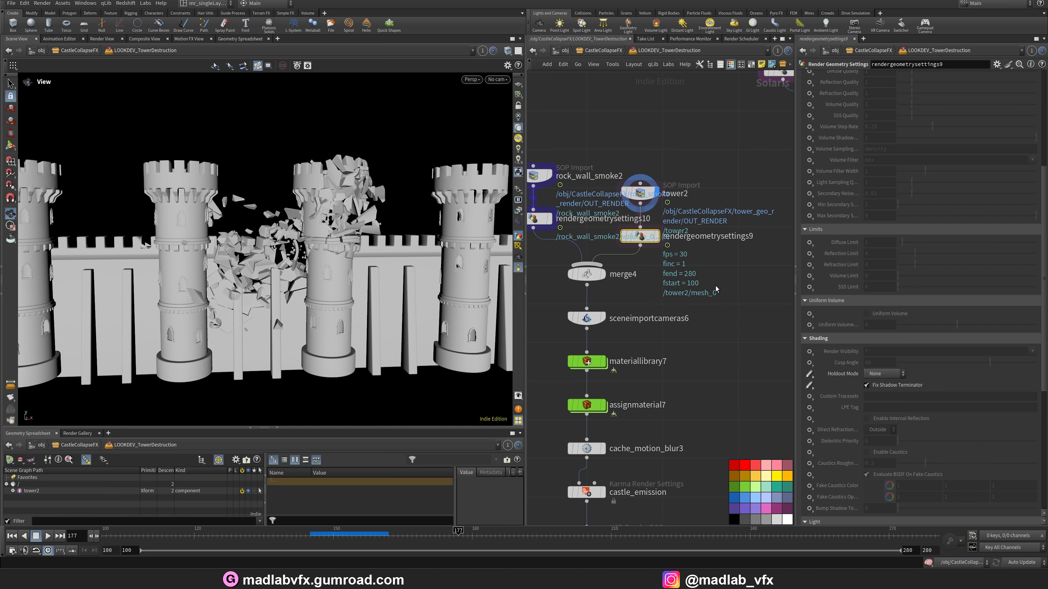
scroll(854, 413, "down", 6)
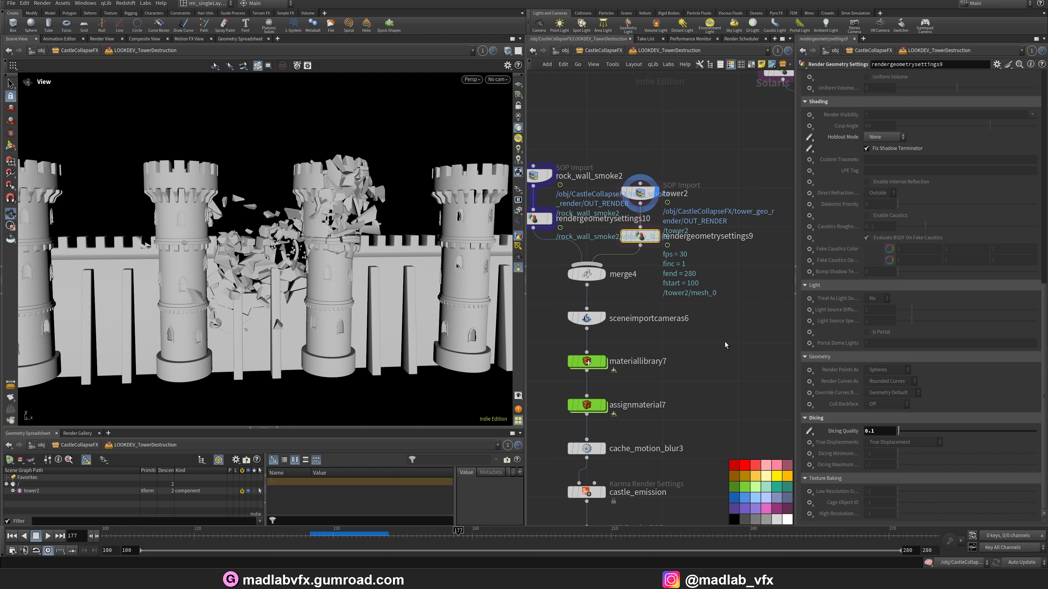
- Check the camera import on sceneimportcameras6 and open the KARMA_WallEmission material inside materiallibrary7
left_click(586, 281)
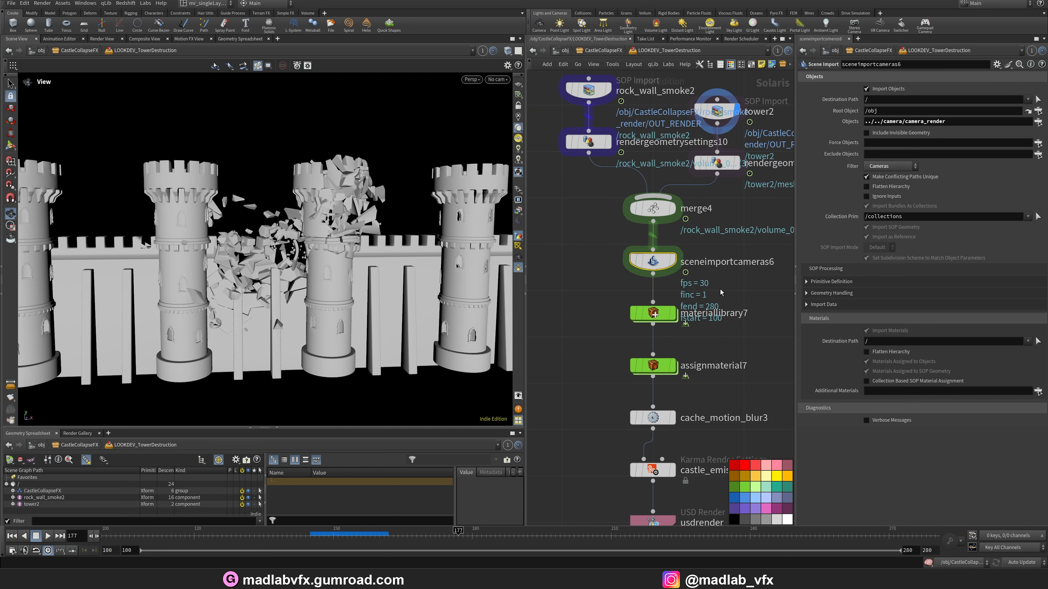
left_click(653, 314)
double_click(656, 316)
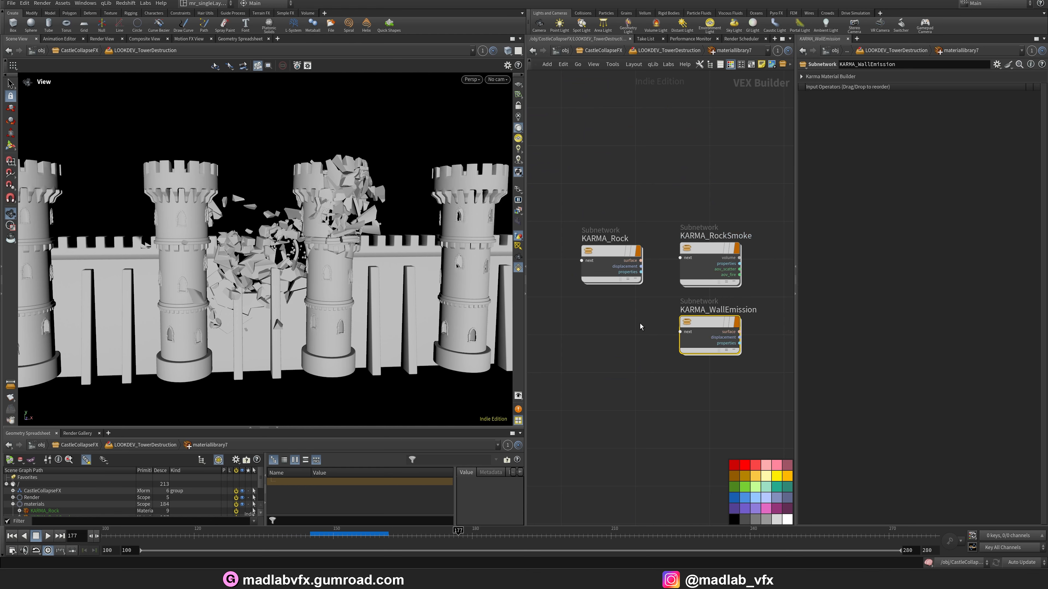
scroll(685, 325, "down", 3)
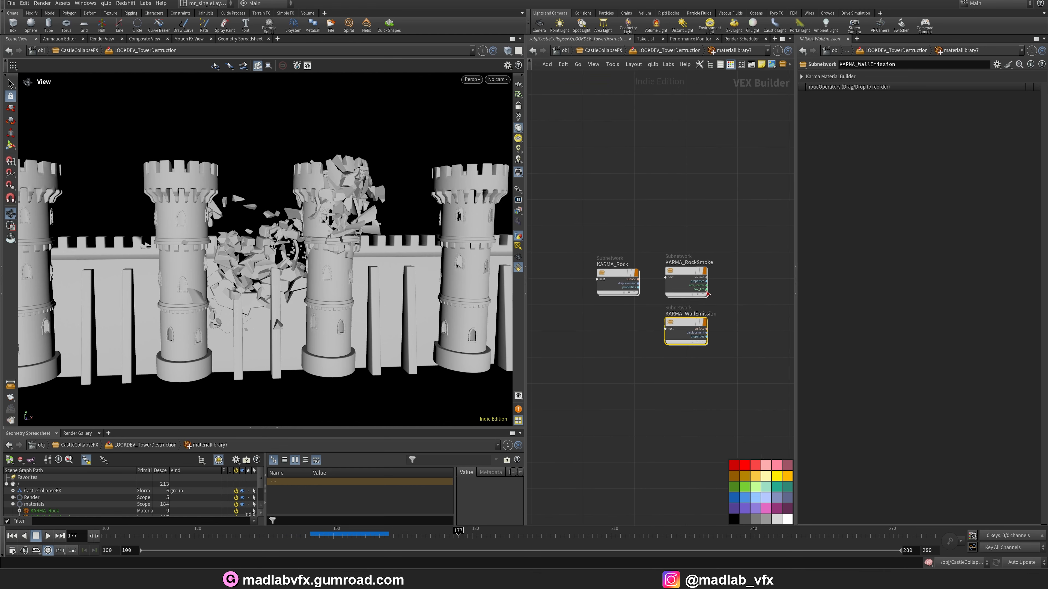
scroll(708, 285, "up", 5)
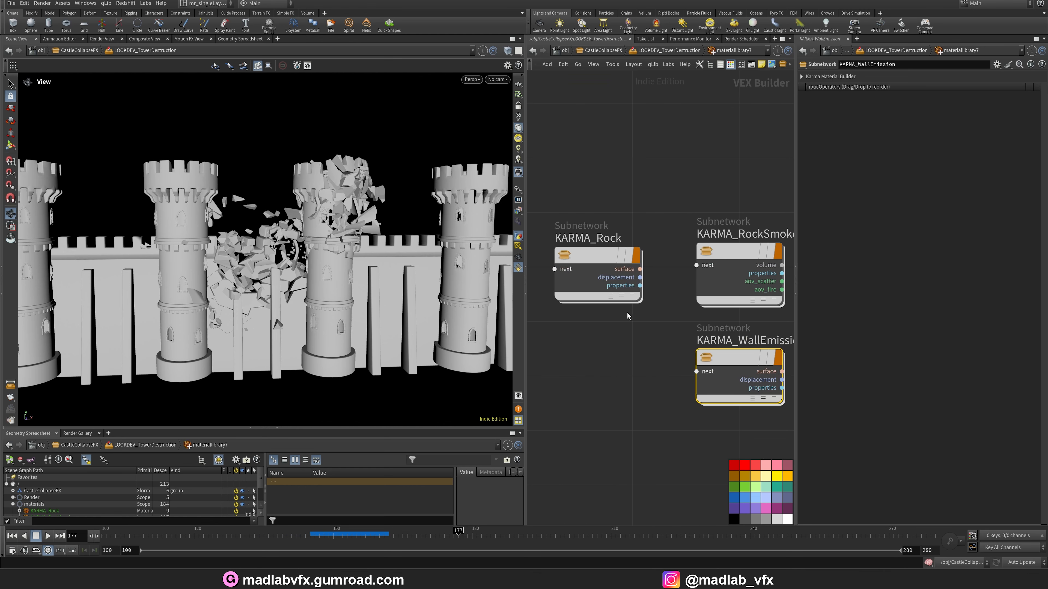
double_click(701, 361)
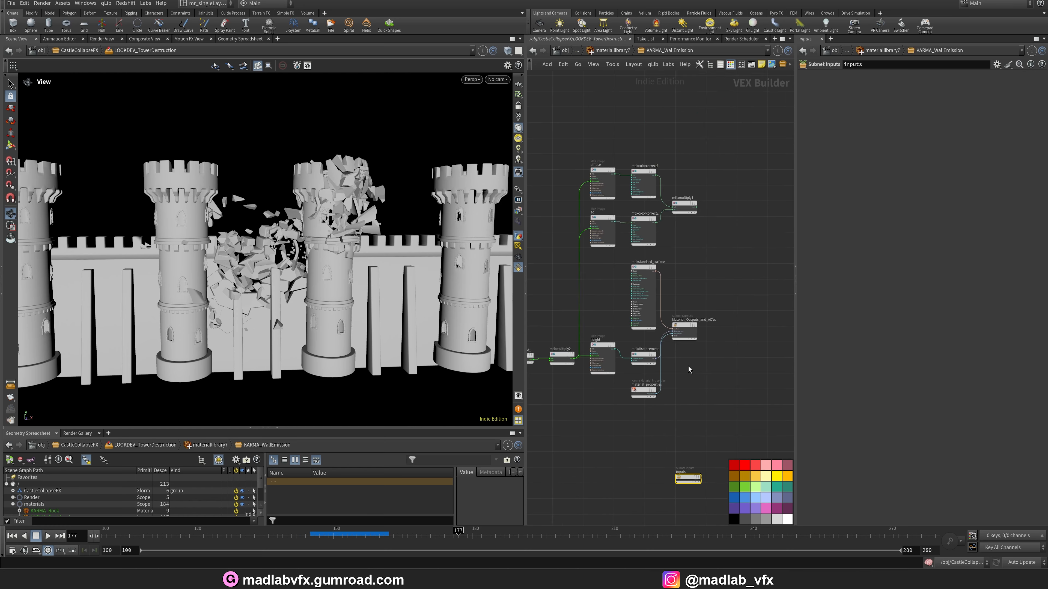
- Examine the KARMA_WallEmission shader network, including its standard surface, displacement and height image nodes
scroll(623, 342, "up", 5)
middle_click_drag(599, 317, 615, 268)
middle_click_drag(735, 288, 693, 230)
left_click(679, 284)
middle_click_drag(579, 330, 676, 281)
left_click(601, 316)
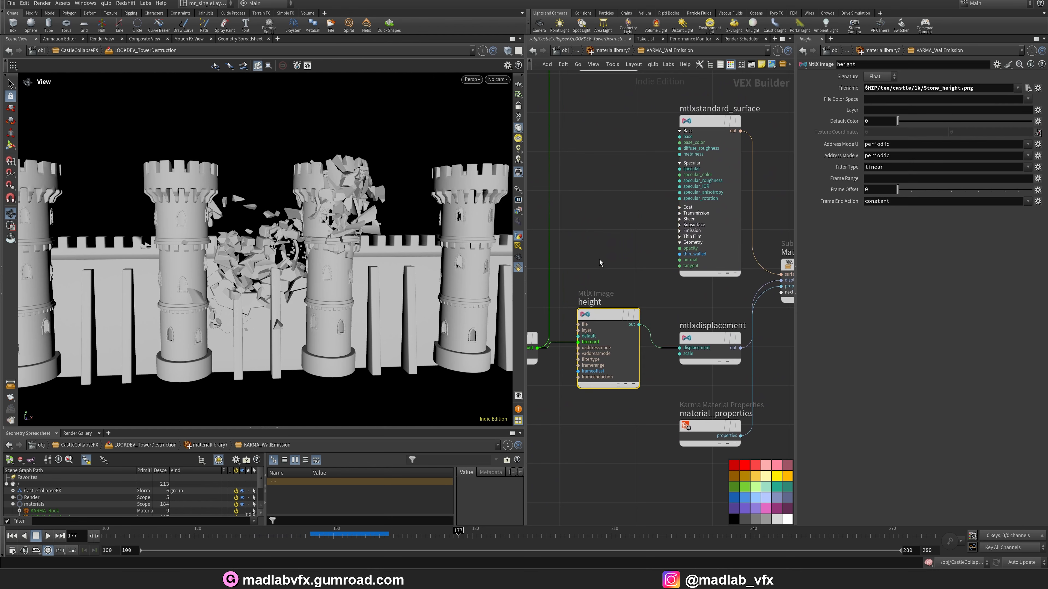
scroll(603, 264, "down", 2)
middle_click_drag(609, 272, 610, 279)
- Return to the LOOKDEV_TowerDestruction network and set cache_motion_blur3's subframe samples to 2
key("u")
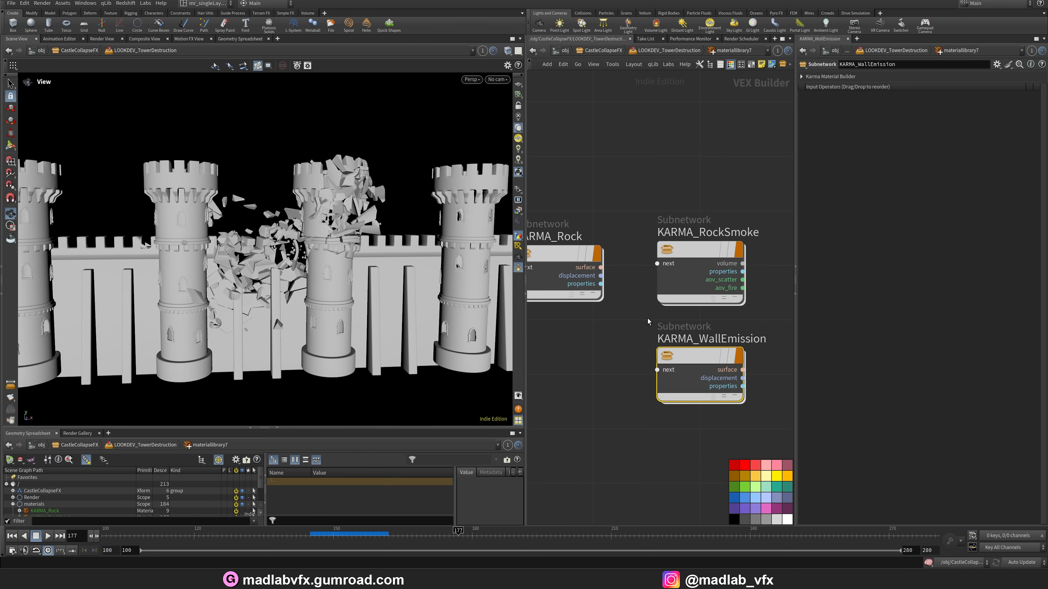
key("u")
left_click_drag(694, 317, 586, 340)
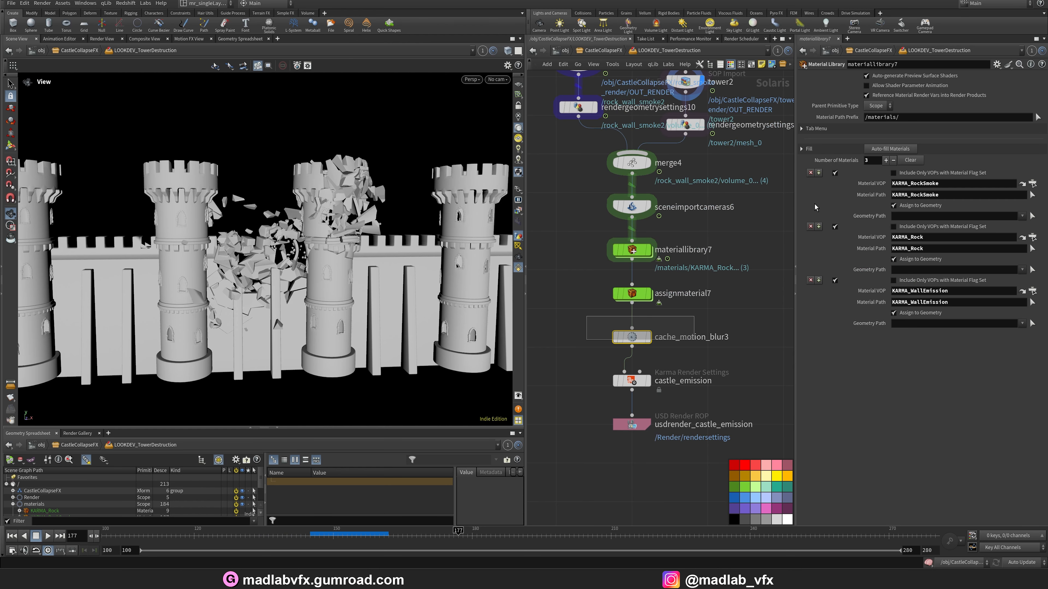
left_click_drag(693, 369, 690, 362)
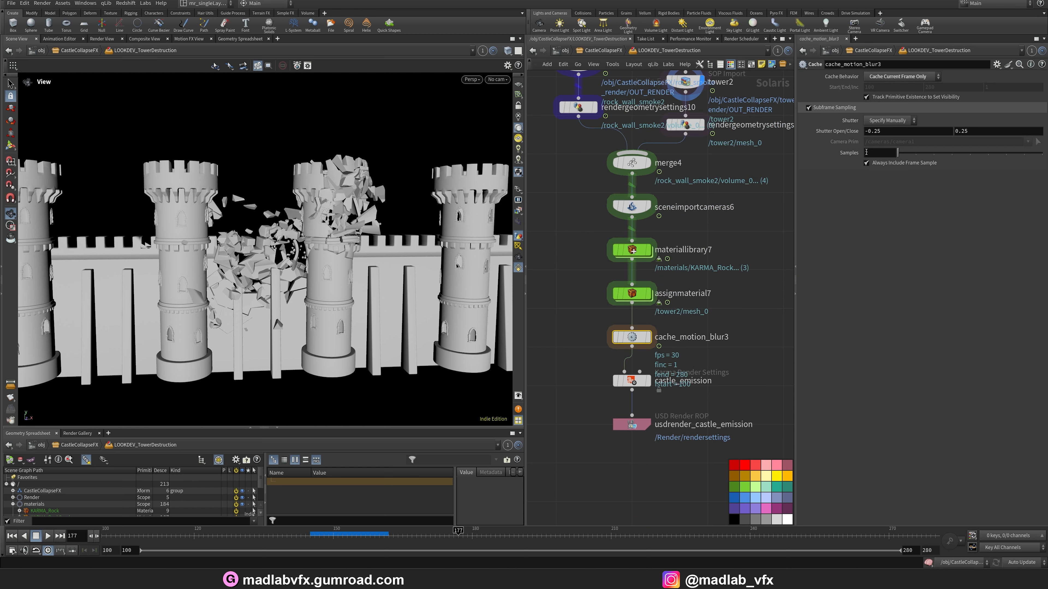
type("2")
- Display castle_emission through the POSITION_SHAKE render camera and preview it with Karma XPU
mouse_move(643, 384)
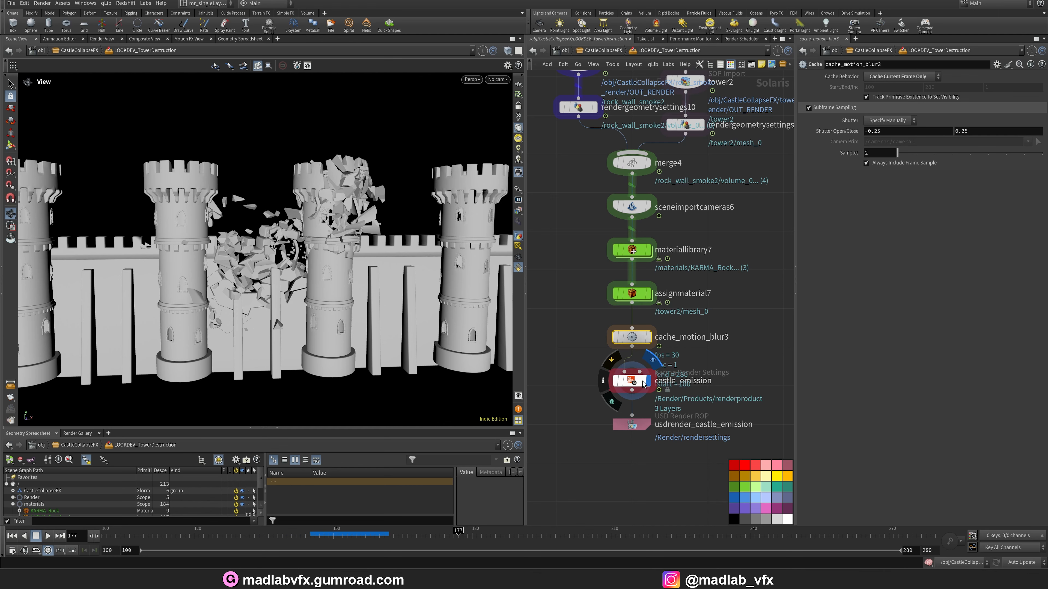
left_click(689, 363)
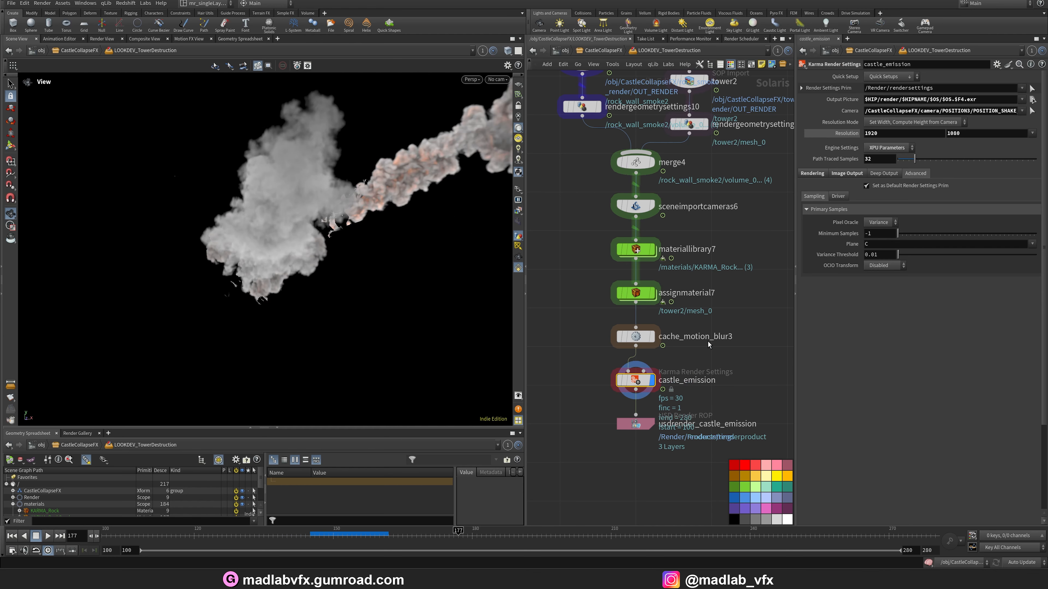
left_click(498, 79)
left_click(519, 98)
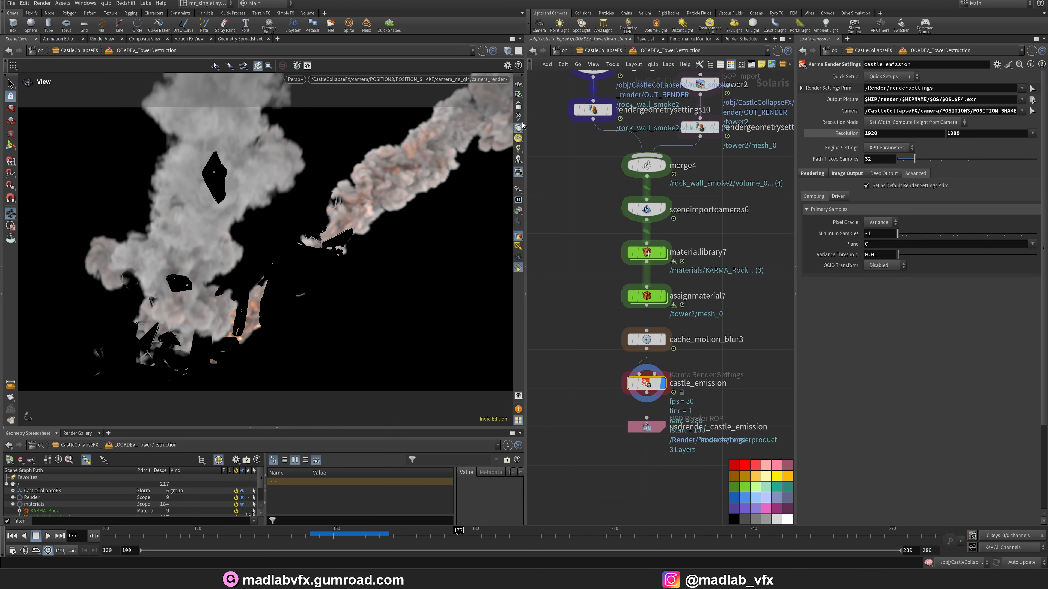
left_click(294, 79)
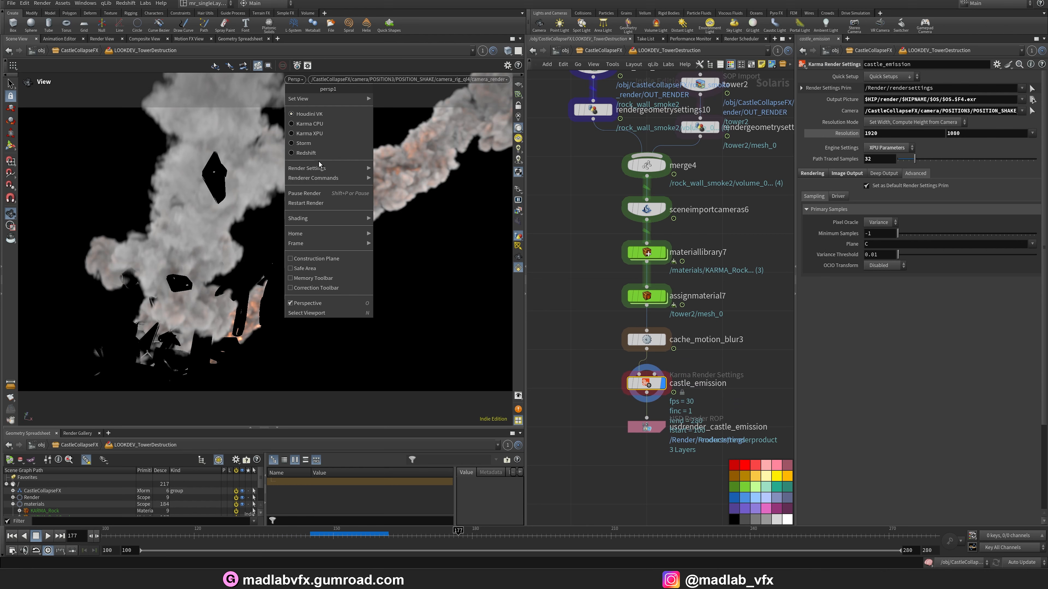
left_click(314, 134)
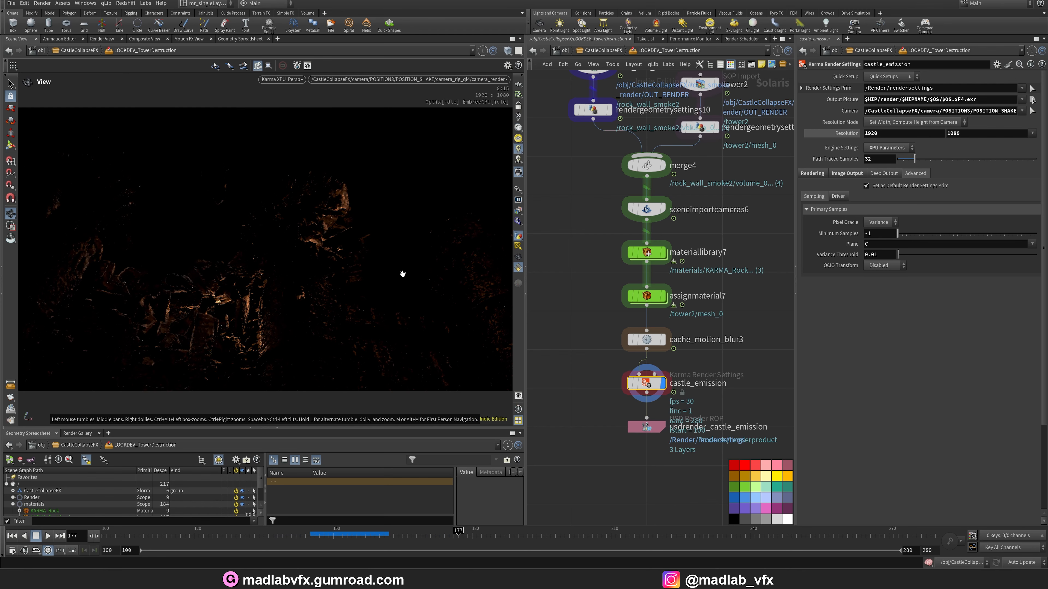
- Go to the castle_shadow_matte render chain and display its rock_wall_smoke1 import
scroll(588, 355, "down", 4)
middle_click_drag(541, 371, 690, 384)
scroll(676, 379, "up", 2)
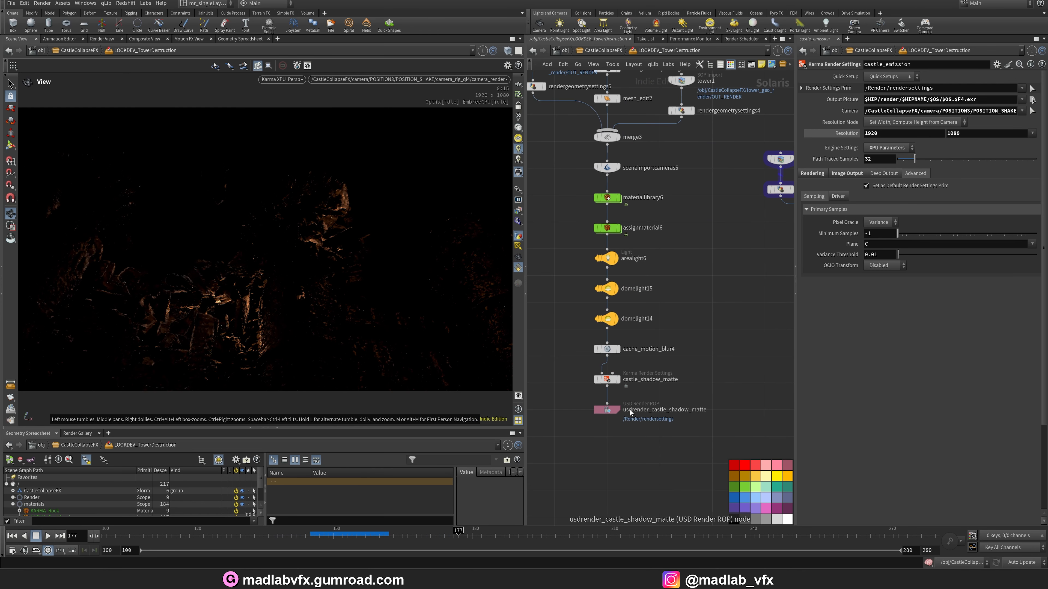
middle_click_drag(692, 351, 702, 393)
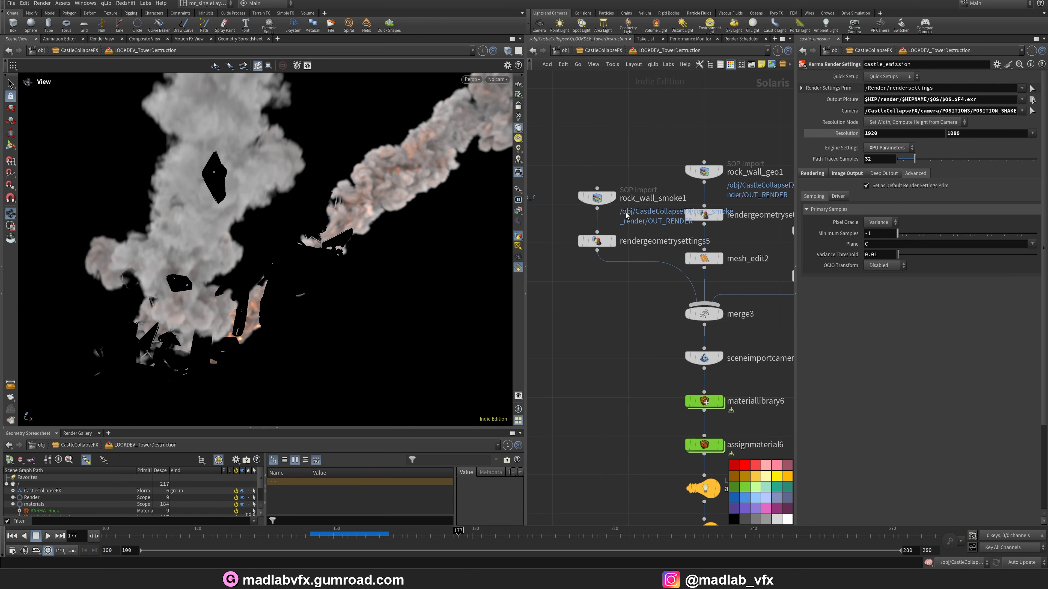
left_click(614, 200)
left_click(615, 200)
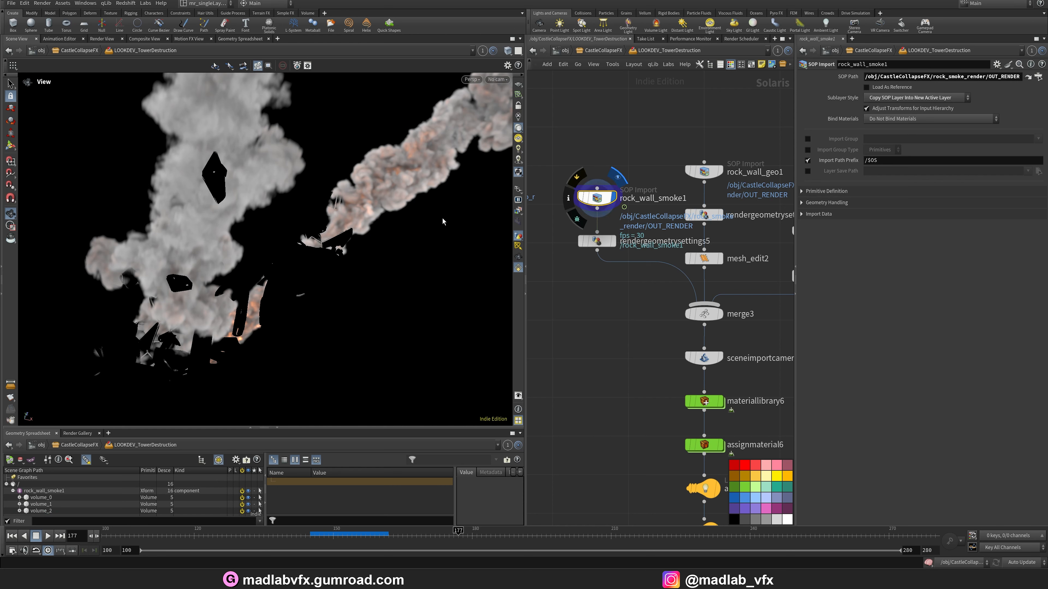
- Display the rock_wall_geo1 import of the castle_shadow_matte chain, followed by its tower1 import
scroll(621, 286, "down", 2)
middle_click_drag(621, 286, 544, 286)
scroll(654, 209, "up", 5)
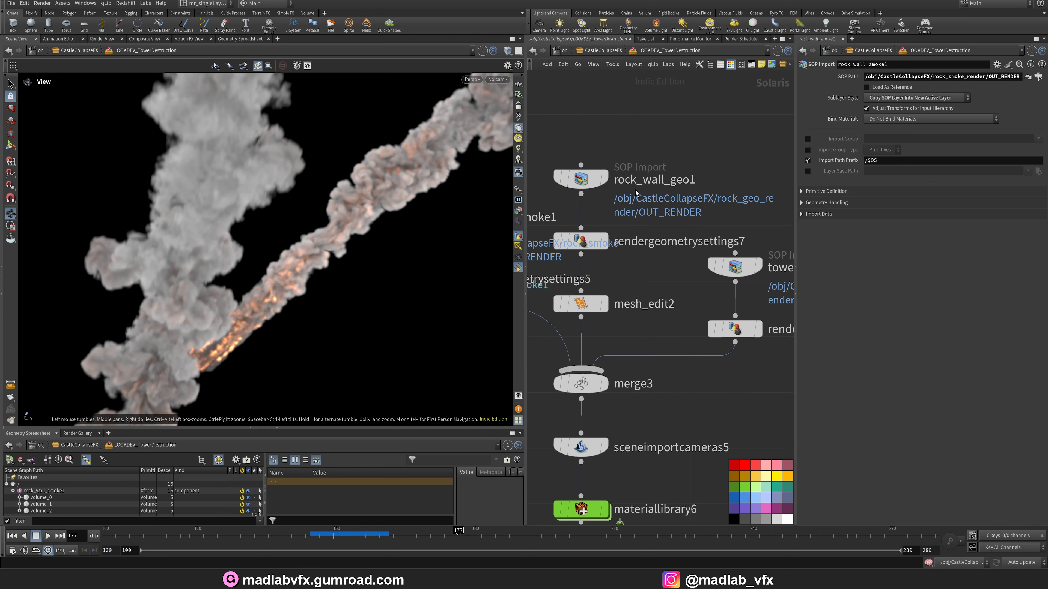
left_click(604, 178)
left_click_drag(331, 219, 334, 248)
middle_click_drag(770, 263, 691, 249)
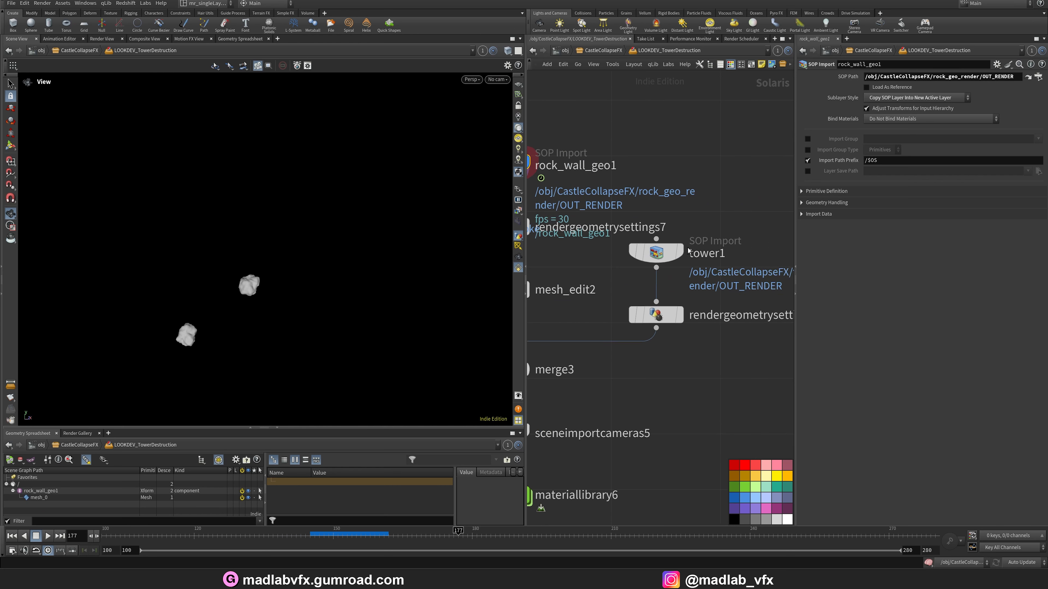
left_click(680, 251)
- Check the inputs of merge3 and display the combined geometry and smoke at sceneimportcameras5
scroll(718, 329, "down", 3)
scroll(690, 307, "up", 1)
middle_click_drag(624, 377, 698, 259)
scroll(703, 302, "up", 1)
left_click(653, 271)
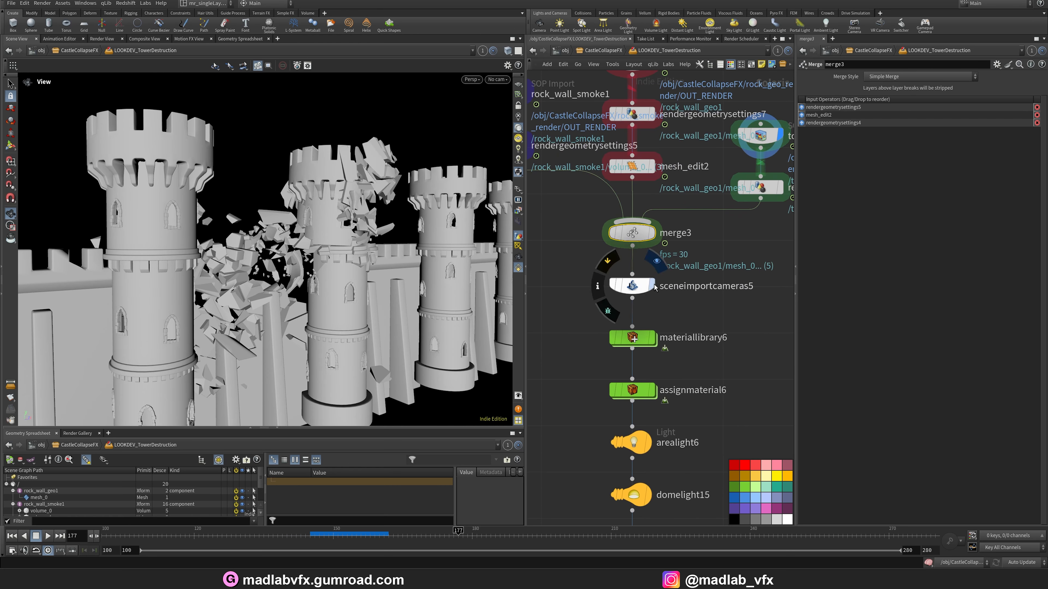
left_click(659, 285)
- Review the RockSmoke, Rock and Wall materials listed in materiallibrary6
middle_click_drag(695, 320, 680, 275)
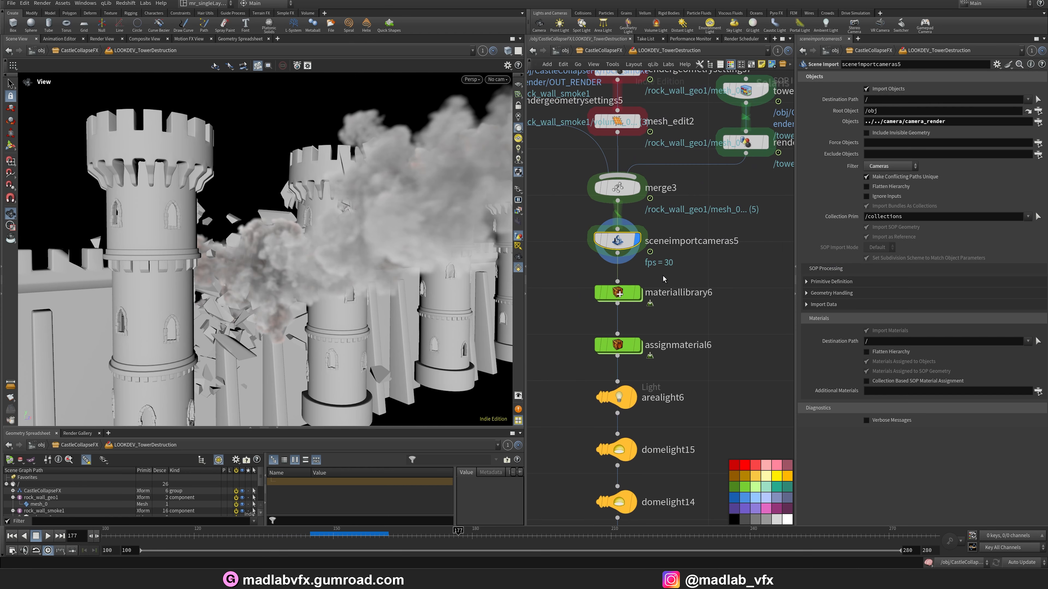
left_click(630, 292)
left_click_drag(395, 261, 437, 263)
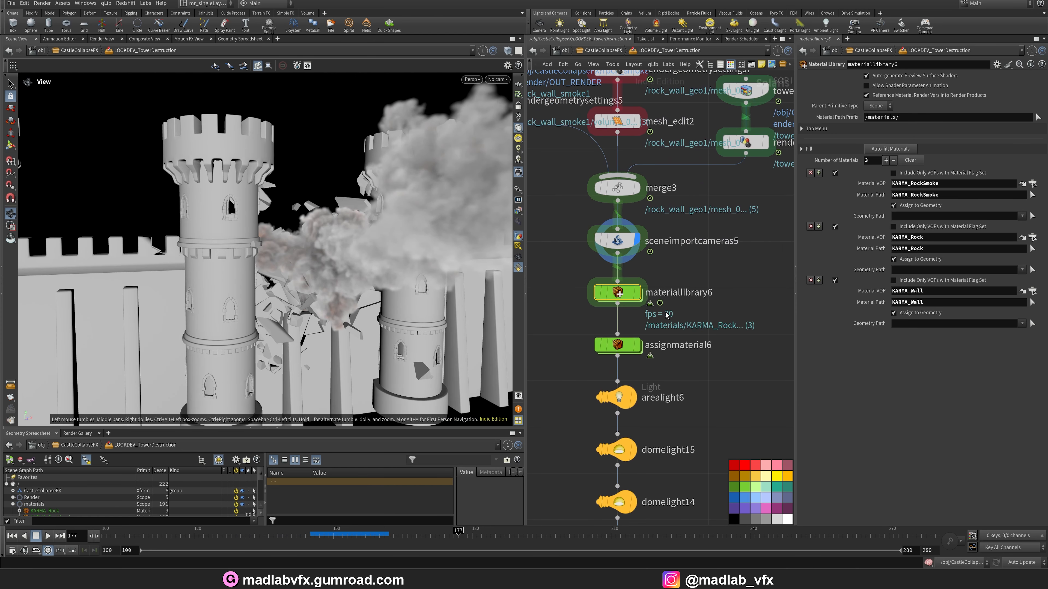
middle_click_drag(660, 307, 644, 272)
scroll(673, 294, "down", 1)
middle_click_drag(670, 359, 680, 319)
scroll(674, 292, "down", 2)
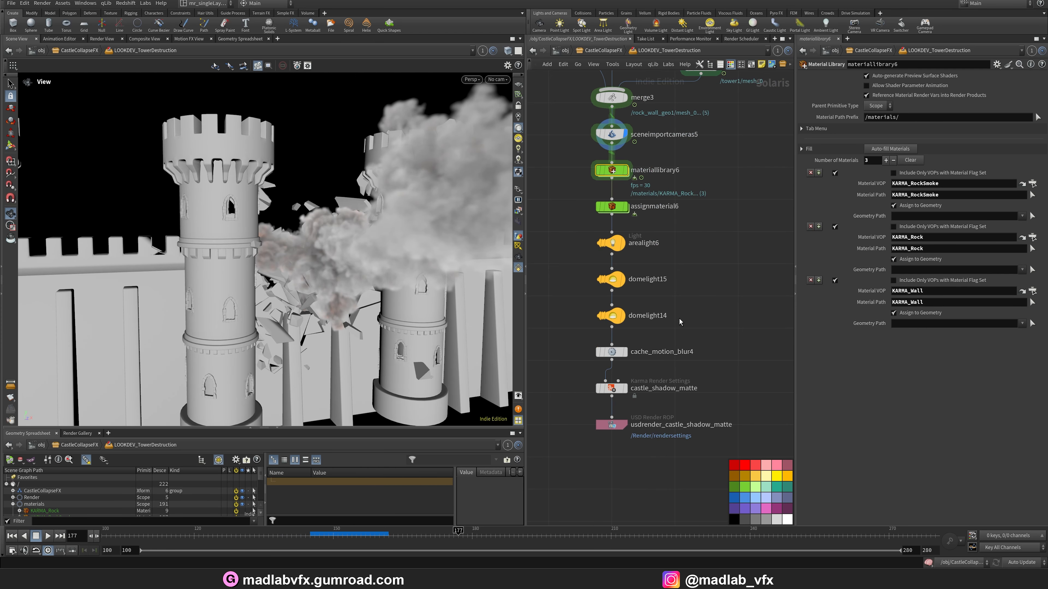
- Review arealight6, domelight15 and domelight14, and check cache_motion_blur4's subframe sampling
left_click_drag(664, 225, 578, 324)
scroll(684, 305, "up", 3)
left_click_drag(665, 335, 583, 354)
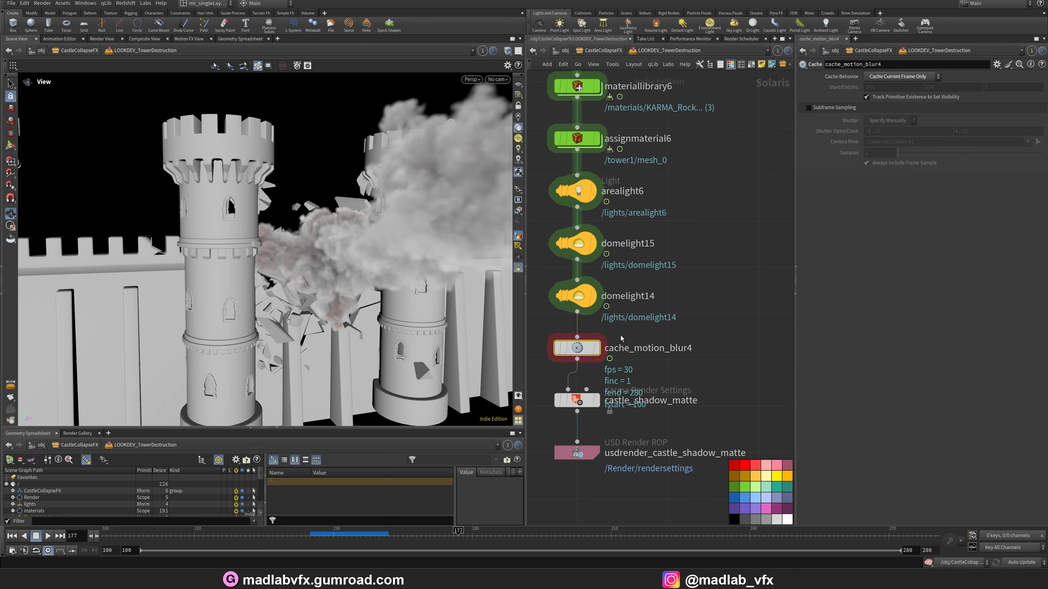
- Display castle_shadow_matte and examine its AOV settings down to the extra shadow render var
middle_click_drag(647, 360, 675, 328)
left_click_drag(665, 342, 593, 389)
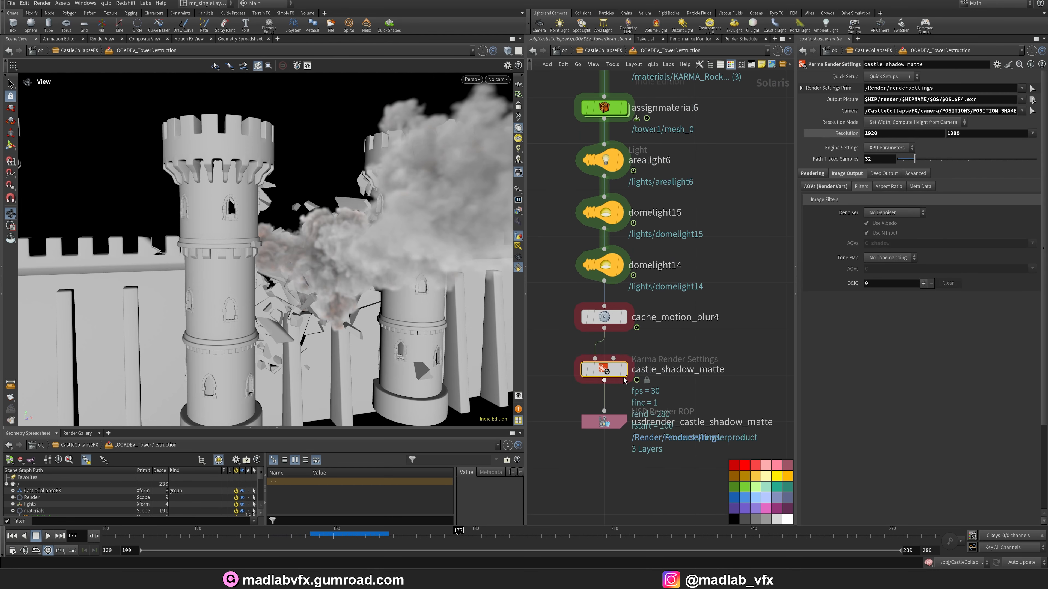
left_click(623, 370)
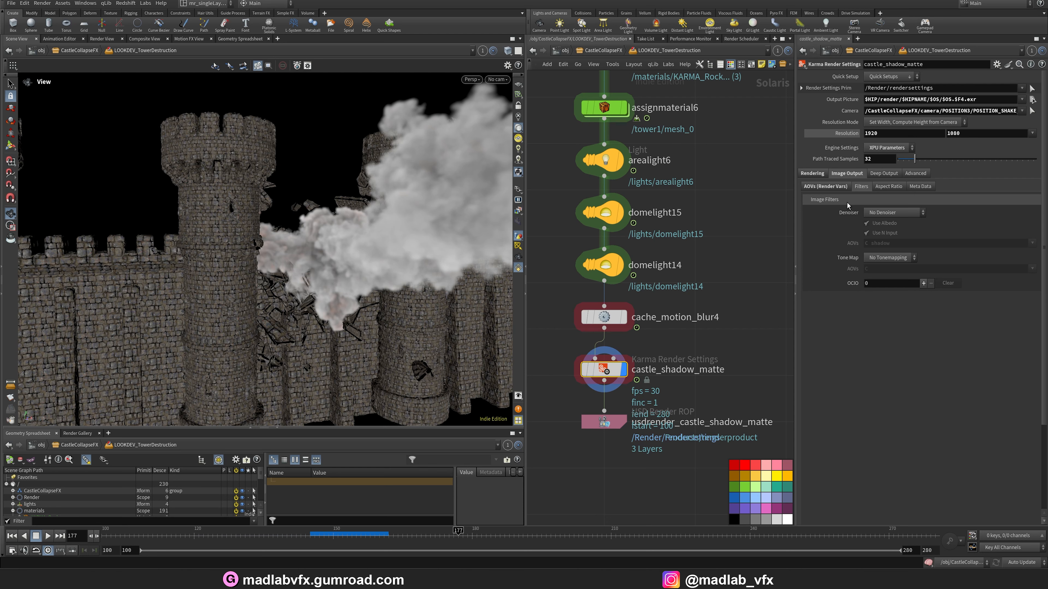
left_click(824, 187)
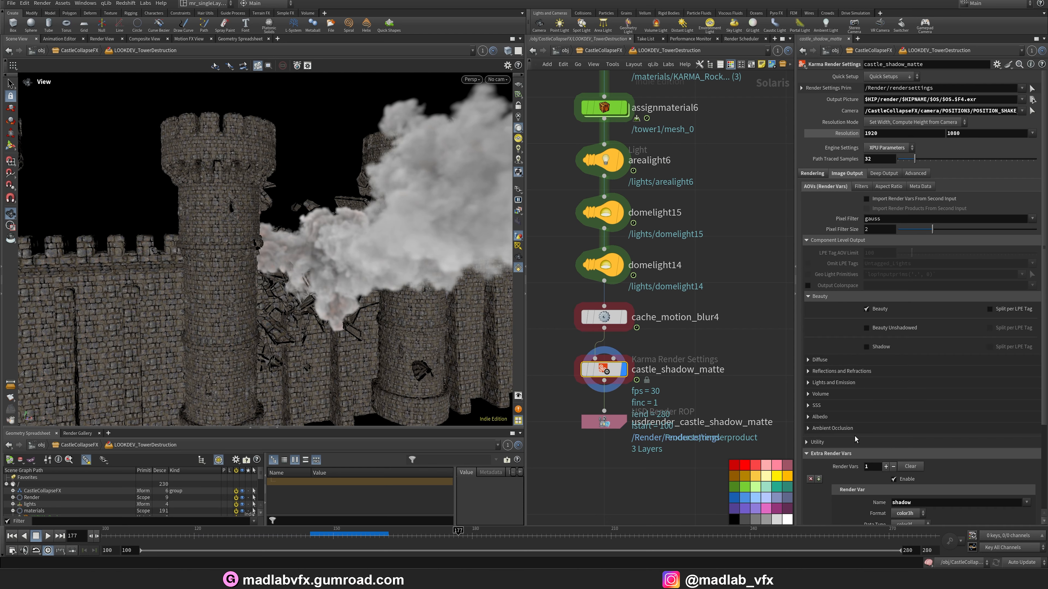
scroll(855, 439, "down", 3)
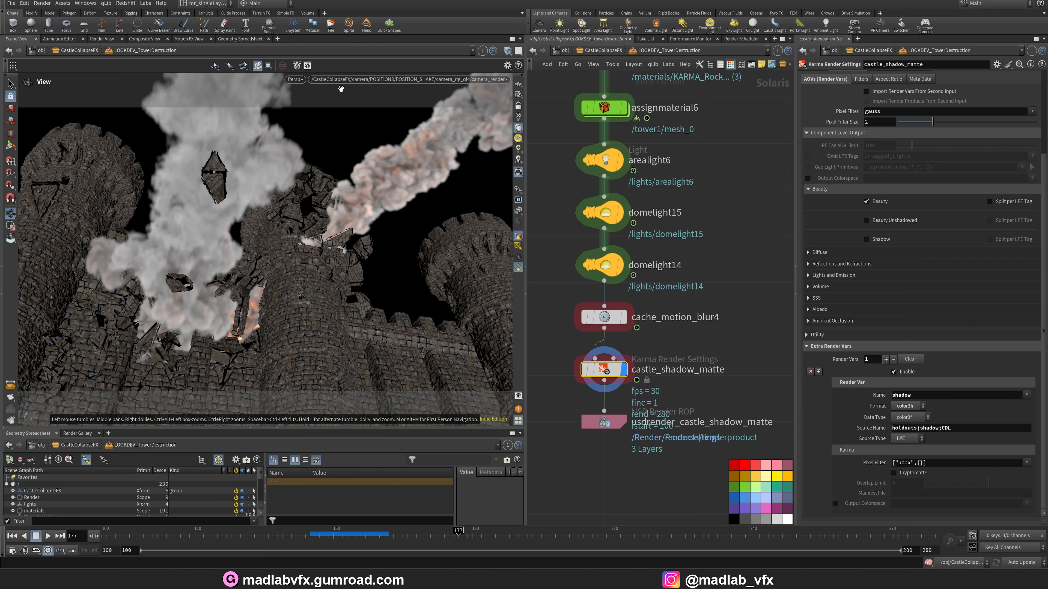
- Preview the castle shadow matte in the viewport with Karma XPU, and restore the regular viewport display
left_click(294, 79)
left_click(303, 238)
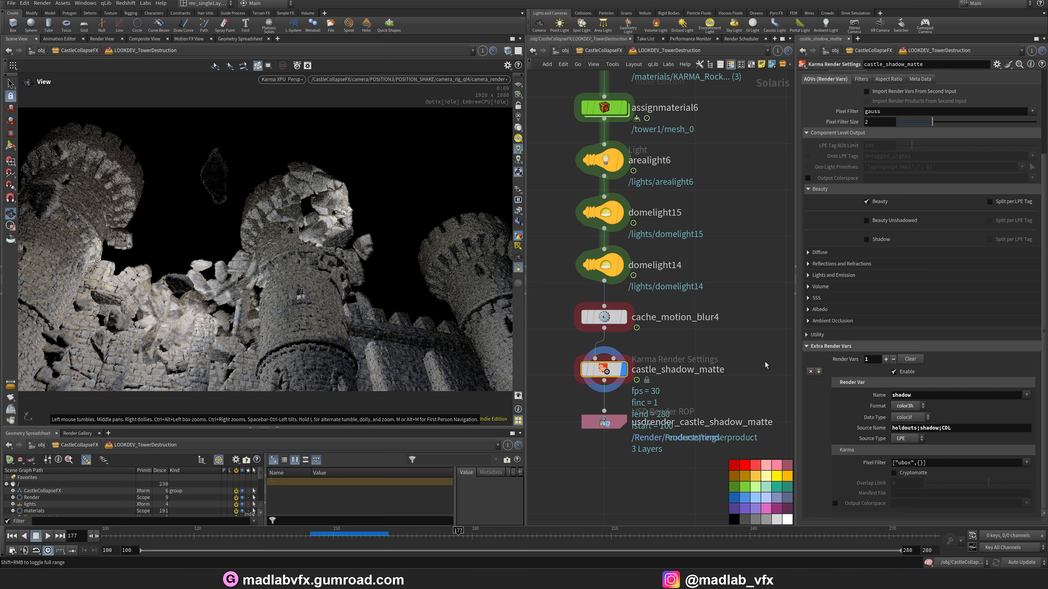
scroll(702, 307, "down", 4)
middle_click_drag(701, 308, 779, 301)
middle_click_drag(607, 357, 676, 366)
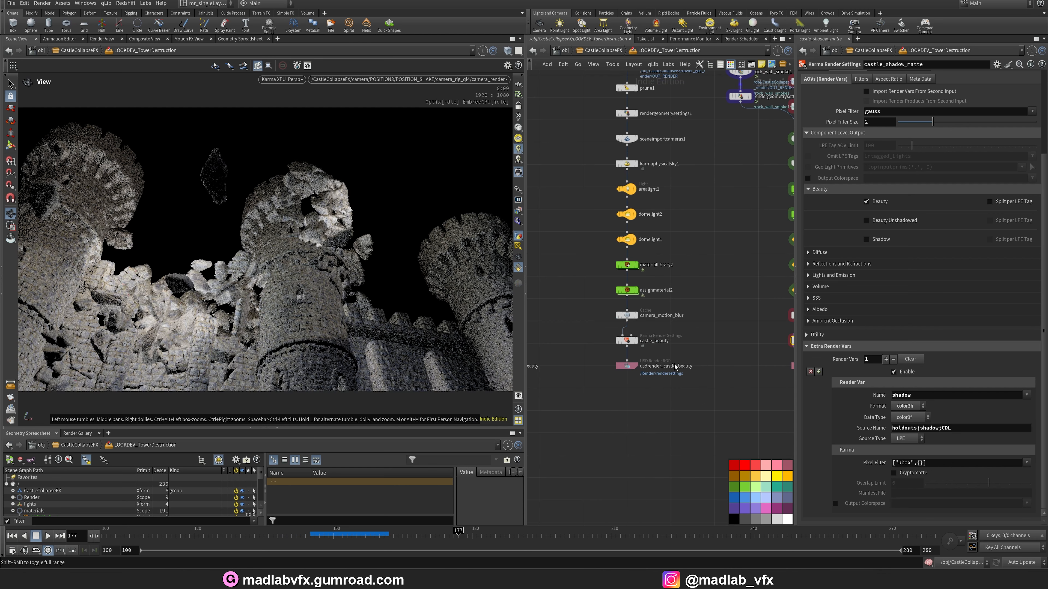
scroll(677, 367, "up", 2)
scroll(710, 230, "down", 1)
middle_click_drag(710, 230, 727, 426)
middle_click_drag(726, 289, 720, 341)
scroll(642, 231, "up", 2)
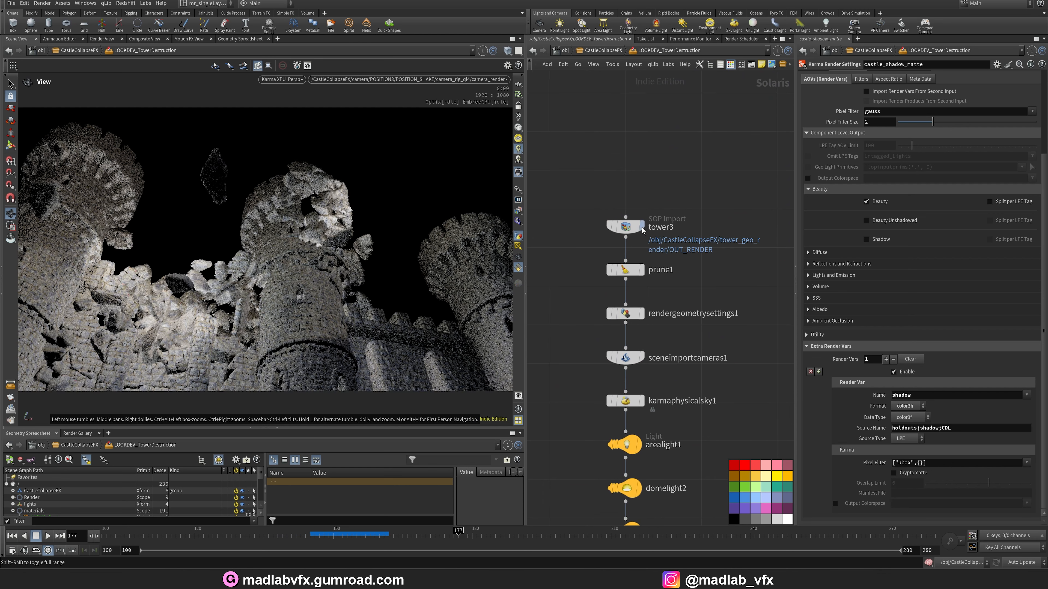
left_click(294, 80)
left_click(304, 110)
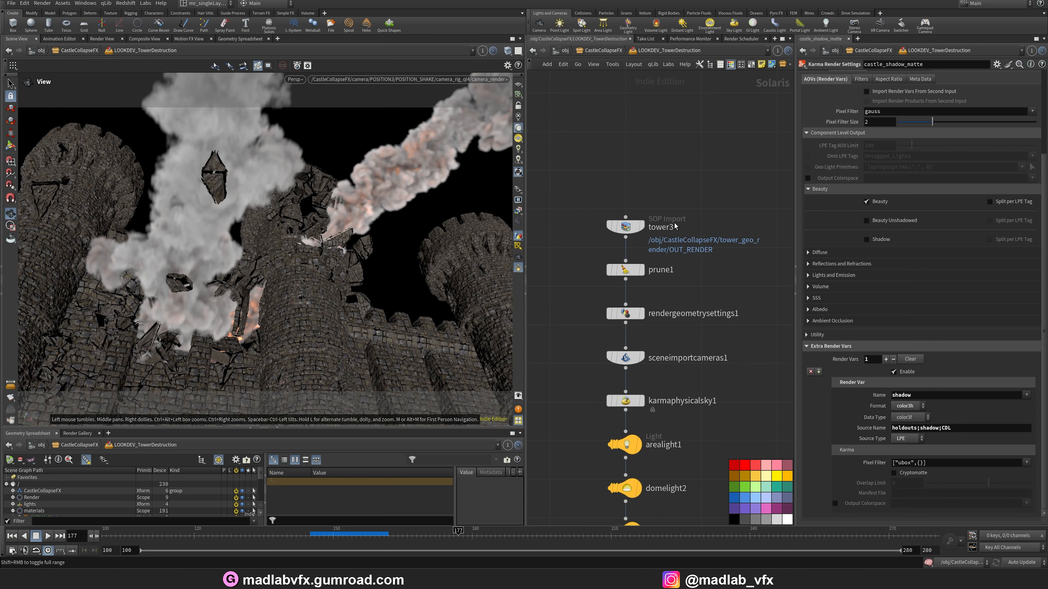
- Display the tower3 SOP Import and inspect the collapsing tower geometry up close
left_click(646, 232)
middle_click_drag(692, 305, 703, 247)
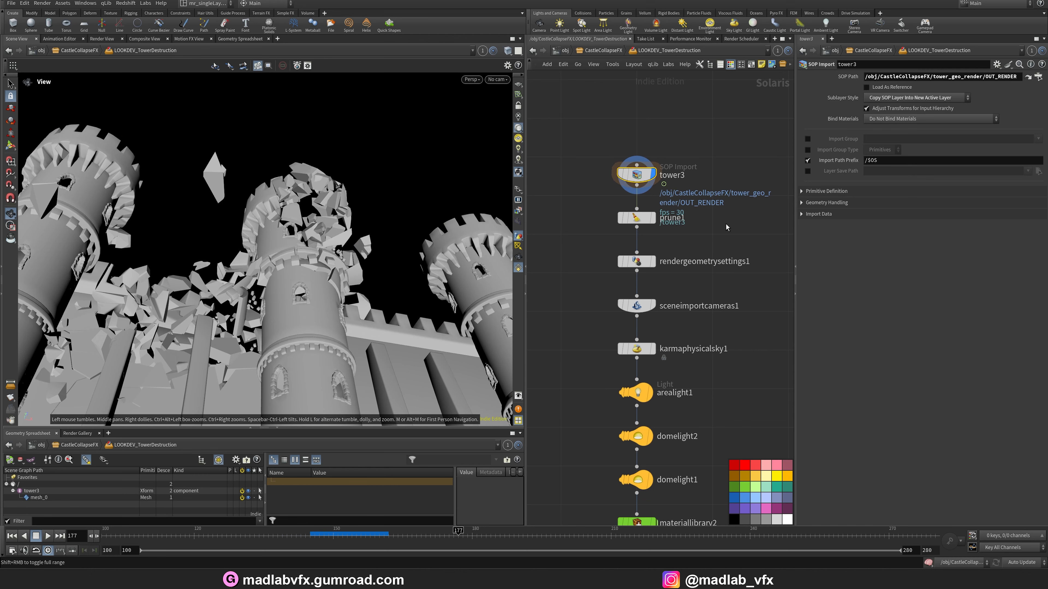
left_click_drag(275, 251, 248, 265)
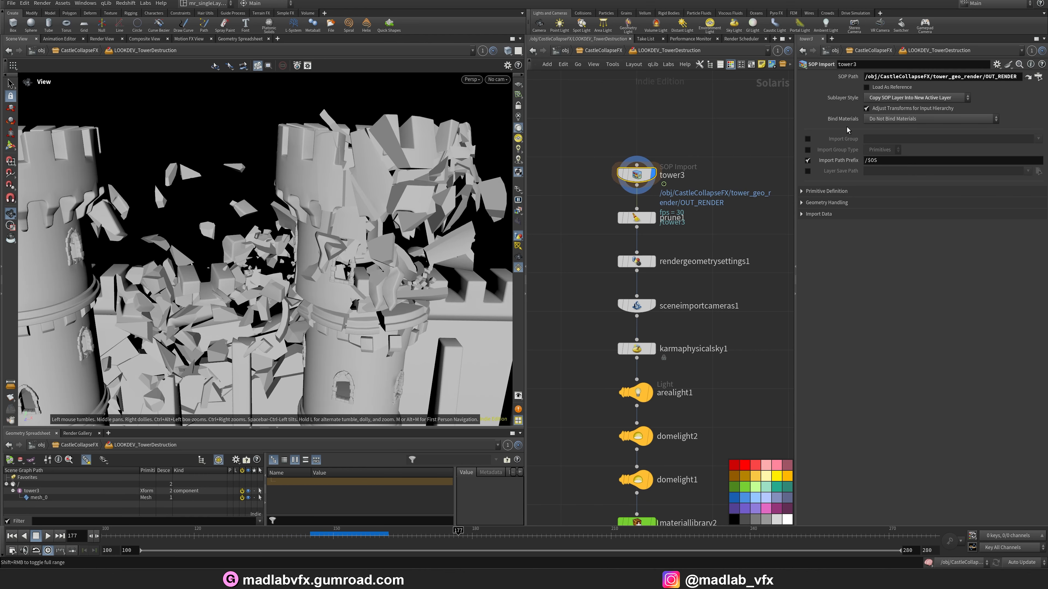
- Go up to the CastleCollapseFX network and enable HighRes RBD on the CONTROL null
left_click(1027, 78)
key("u")
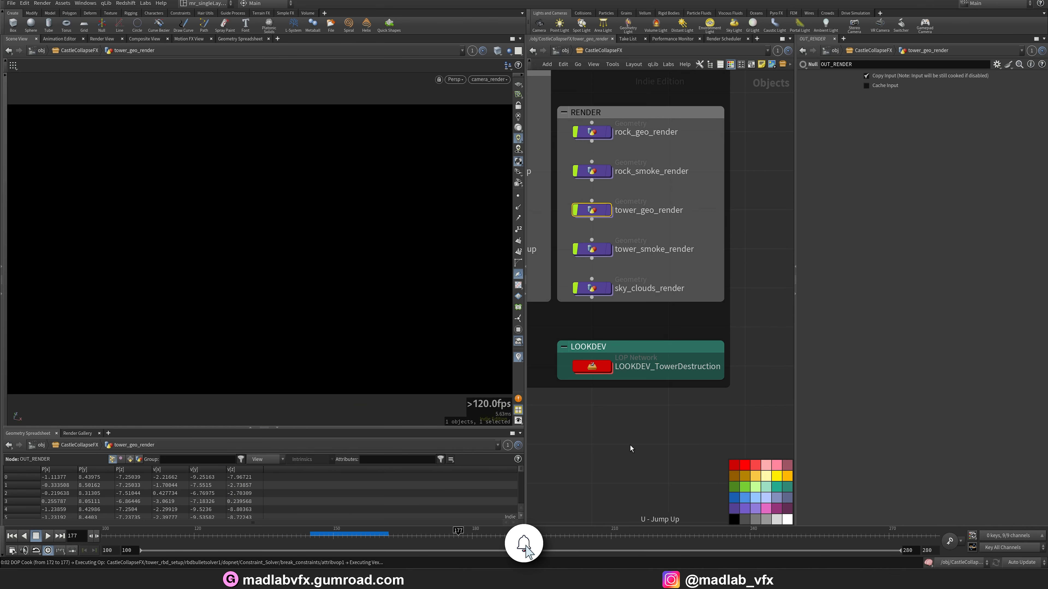
middle_click_drag(620, 441, 604, 435)
middle_click_drag(655, 399, 737, 403)
middle_click_drag(598, 248, 706, 272)
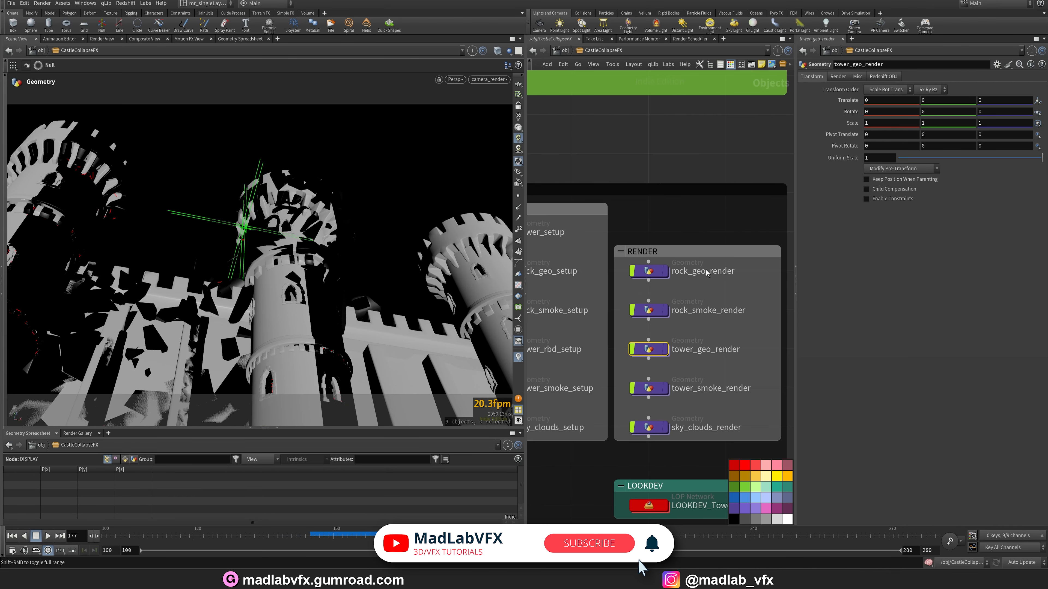
middle_click_drag(601, 131, 752, 148)
scroll(751, 148, "down", 3)
scroll(638, 322, "down", 2)
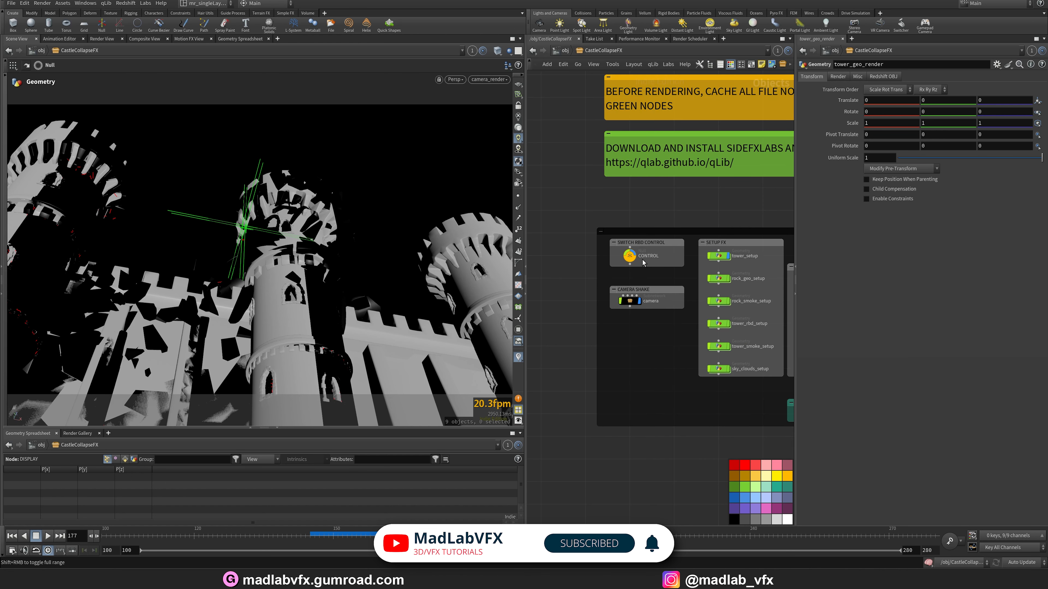
scroll(627, 253, "up", 3)
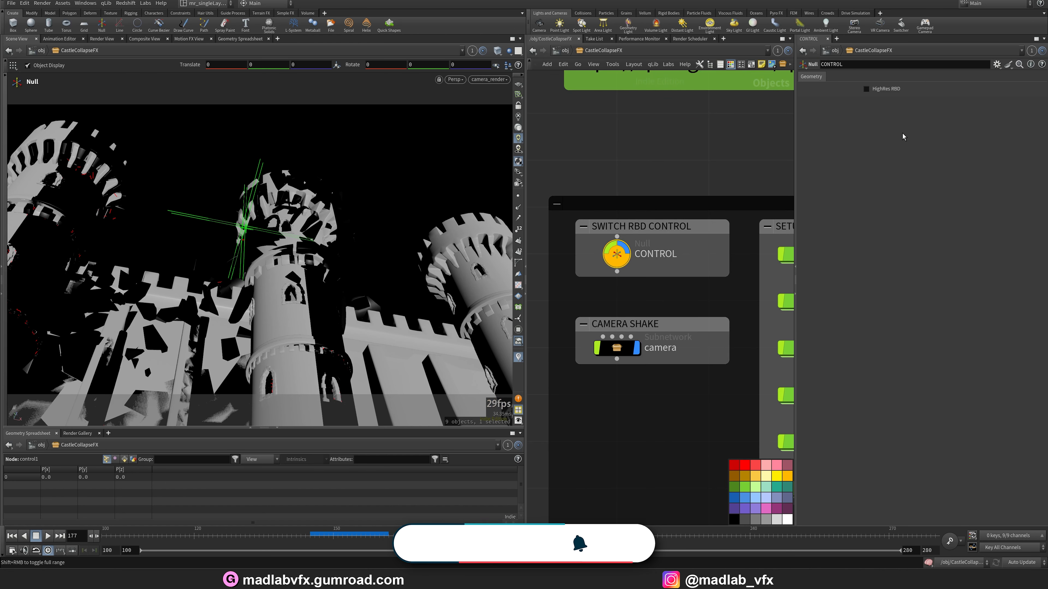
left_click(886, 88)
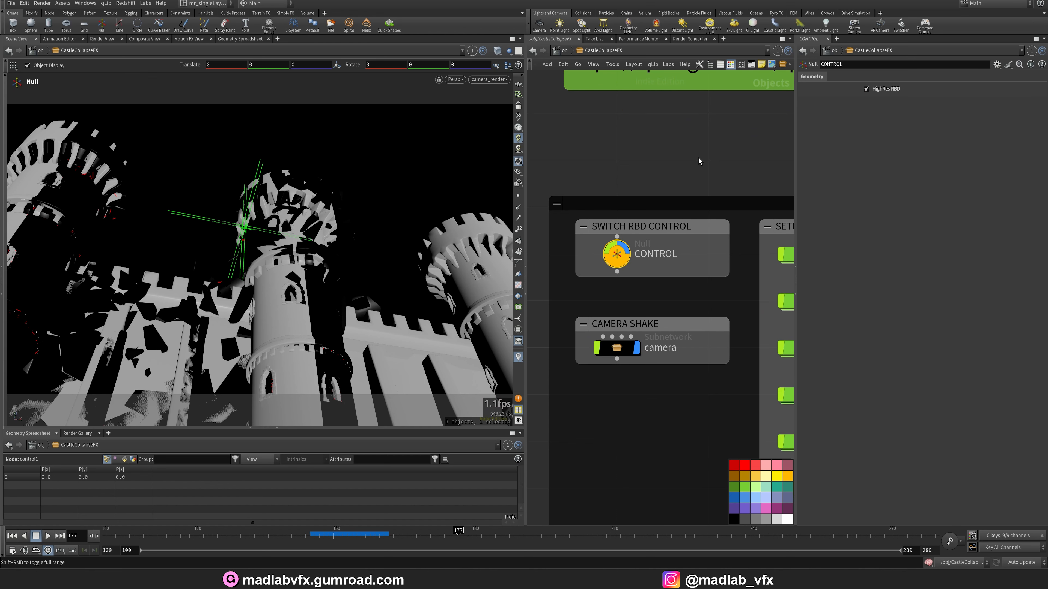
- Check the castle in wireframe and shaded display, and reopen LOOKDEV_TowerDestruction to view tower3 with high-resolution debris
middle_click_drag(698, 157, 662, 147)
key("w")
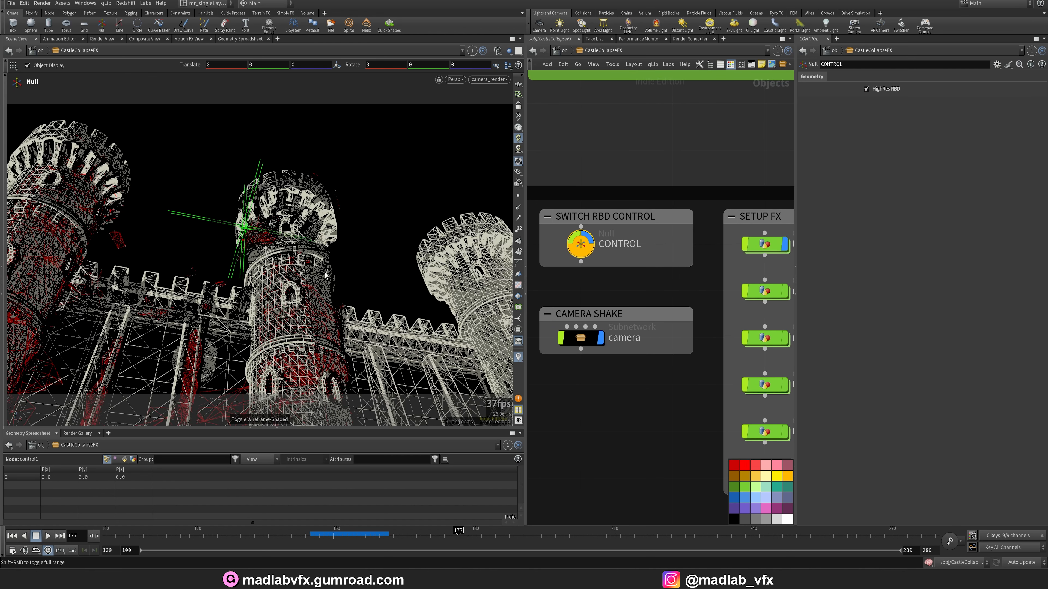
key("w")
key("h")
scroll(677, 316, "up", 4)
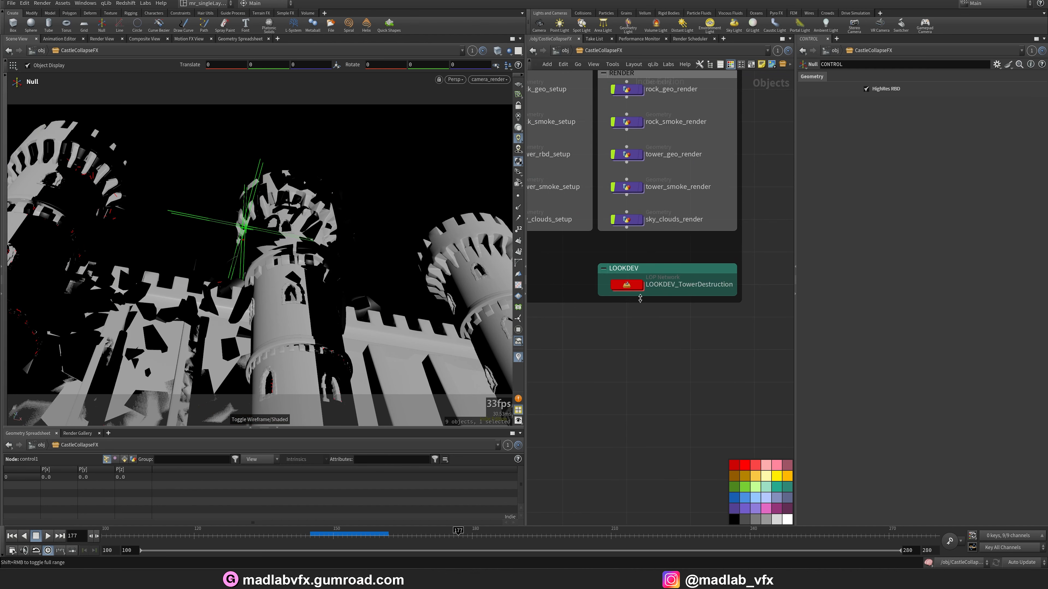
left_click(629, 284)
double_click(629, 285)
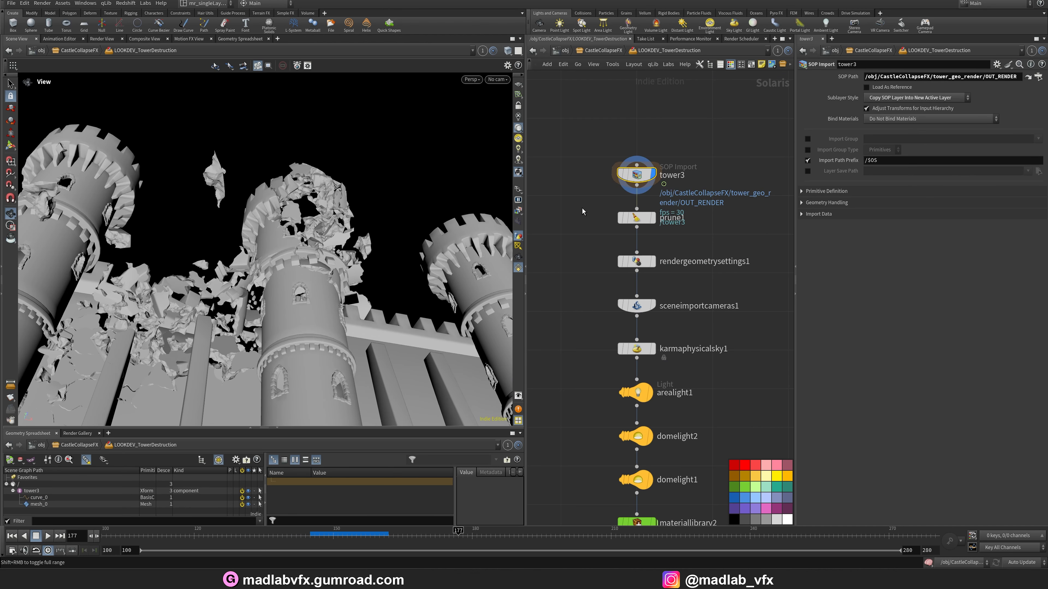
- Review prune1's pruned curve primitive, the velocity blur in rendergeometrysettings1 and the camera import in sceneimportcameras1
left_click(642, 217)
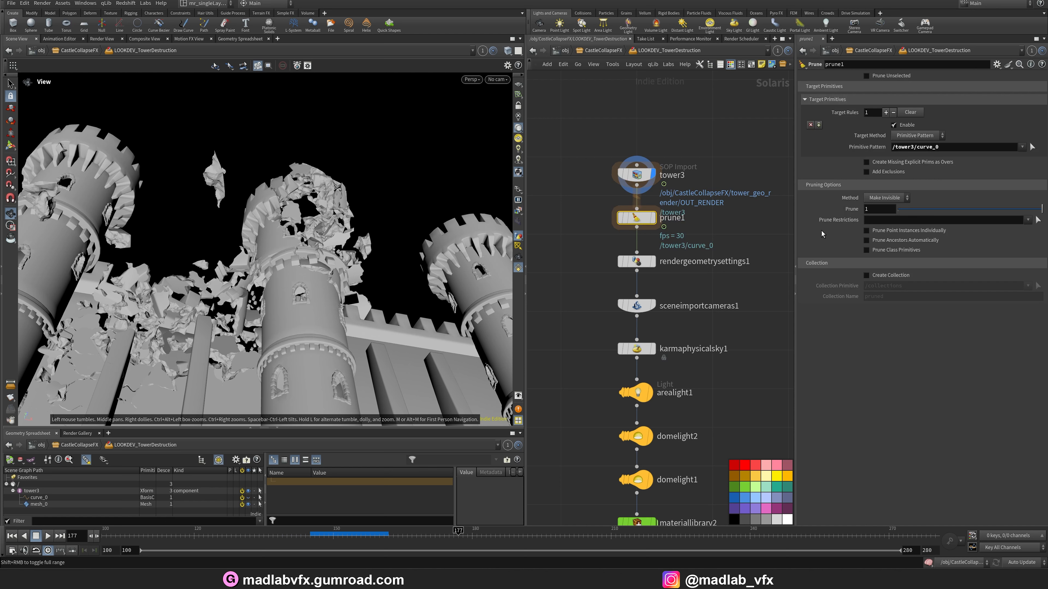
left_click(636, 262)
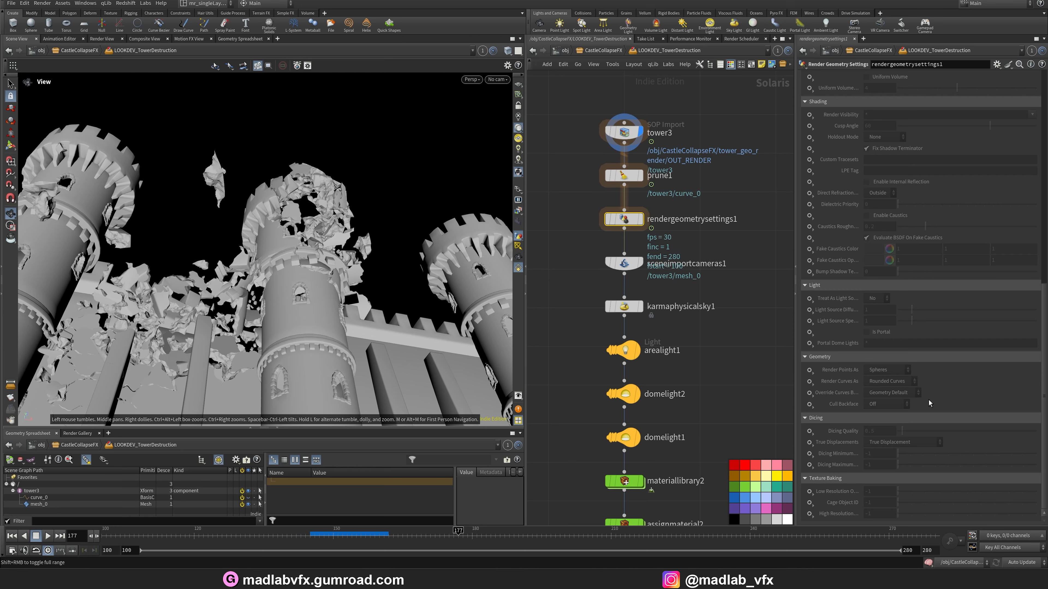
scroll(928, 403, "up", 10)
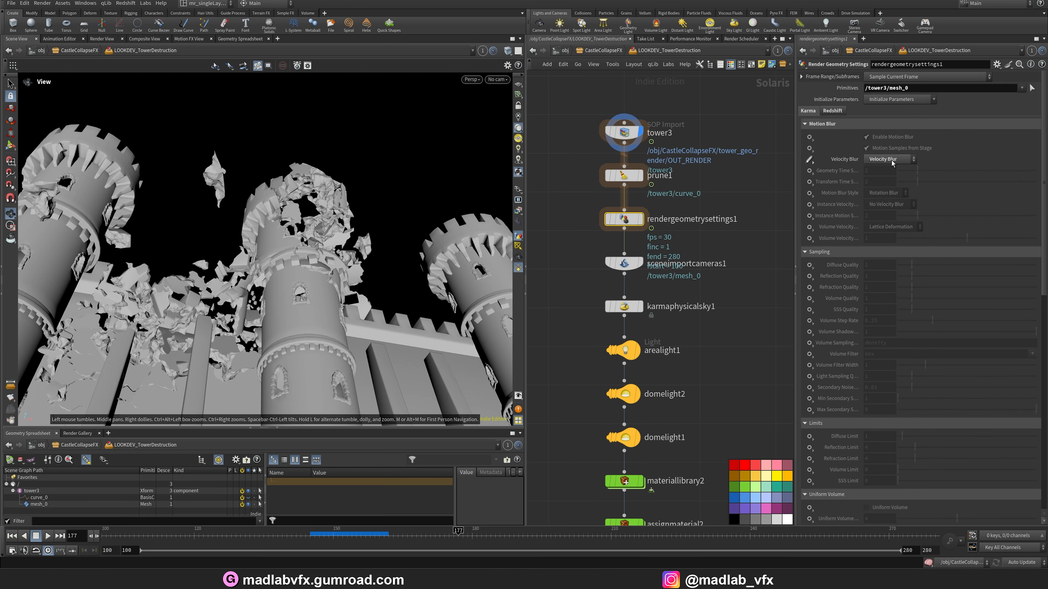
left_click(635, 265)
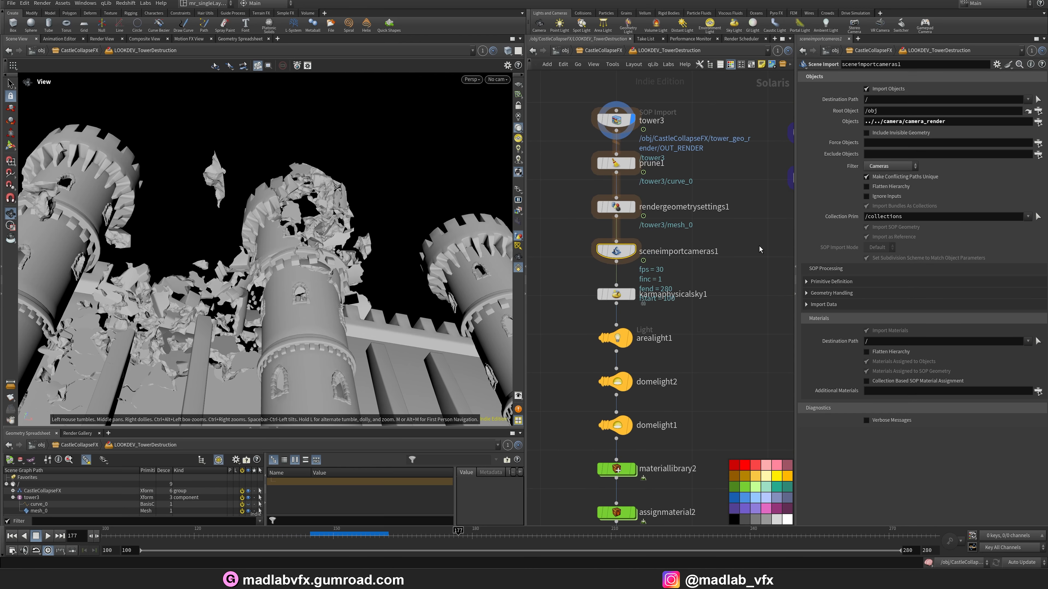
- Review the karmaphysicalsky1 sun settings and the arealight1 base properties in the castle beauty chain
left_click(635, 267)
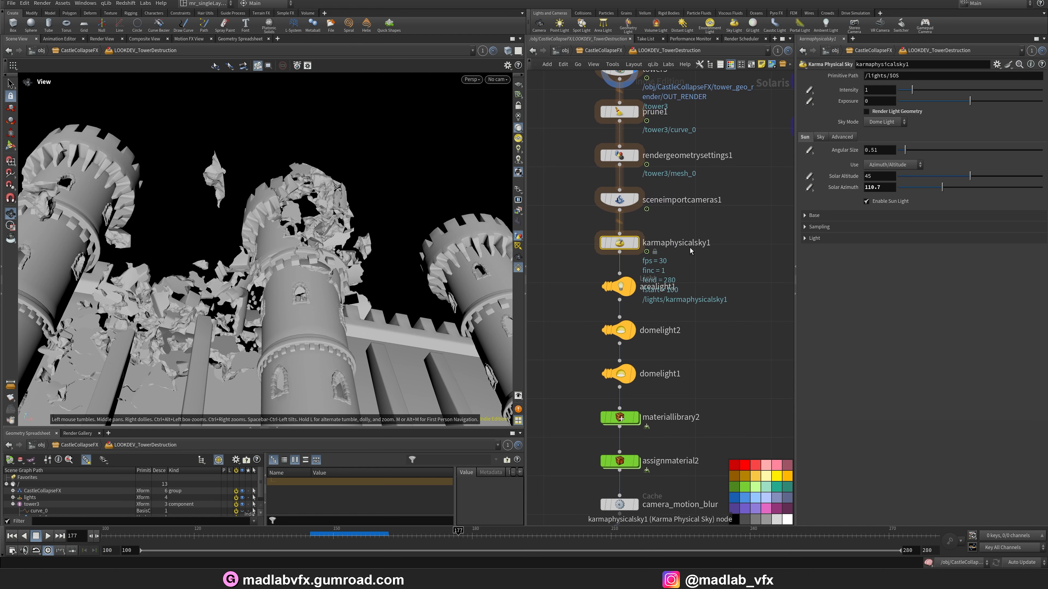
middle_click_drag(675, 267, 678, 232)
left_click(635, 251)
scroll(725, 301, "down", 2)
mouse_move(711, 299)
middle_mouse_down()
mouse_move(614, 264)
mouse_move(707, 282)
middle_mouse_up()
scroll(701, 294, "down", 1)
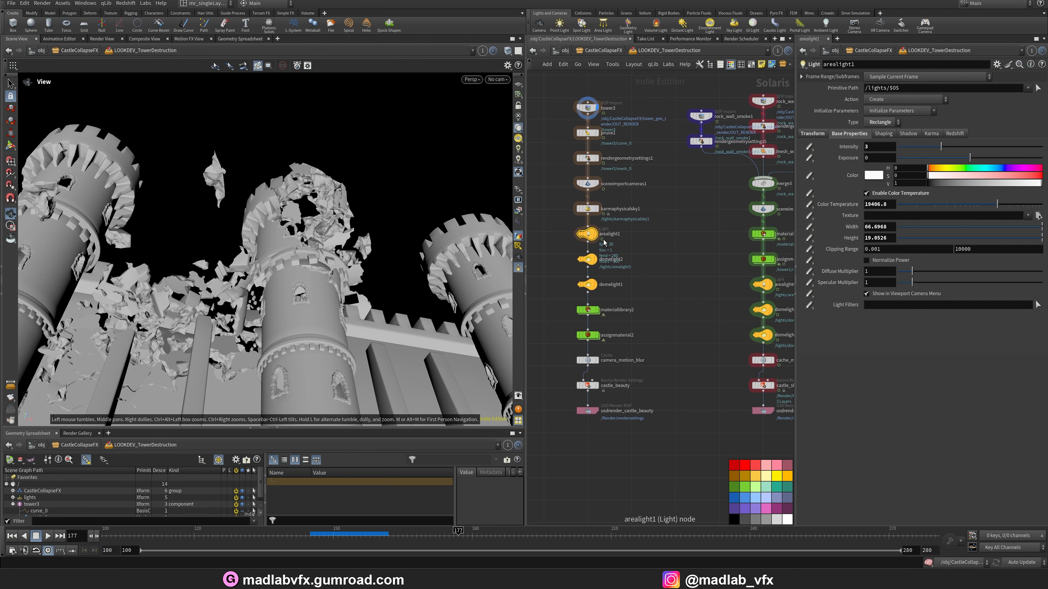
scroll(604, 247, "up", 2)
left_click_drag(611, 247, 576, 301)
scroll(594, 314, "up", 2)
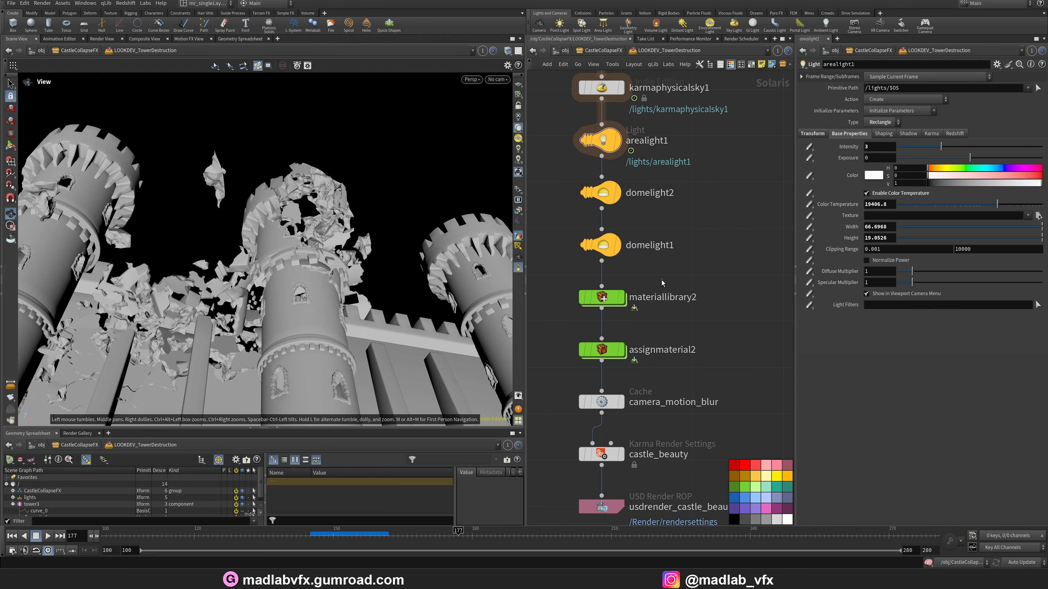
- Open the KARMA_Wall material inside materiallibrary2 and examine its diffuse image and mtlxcolorcorrect1 settings
left_click(602, 298)
double_click(602, 298)
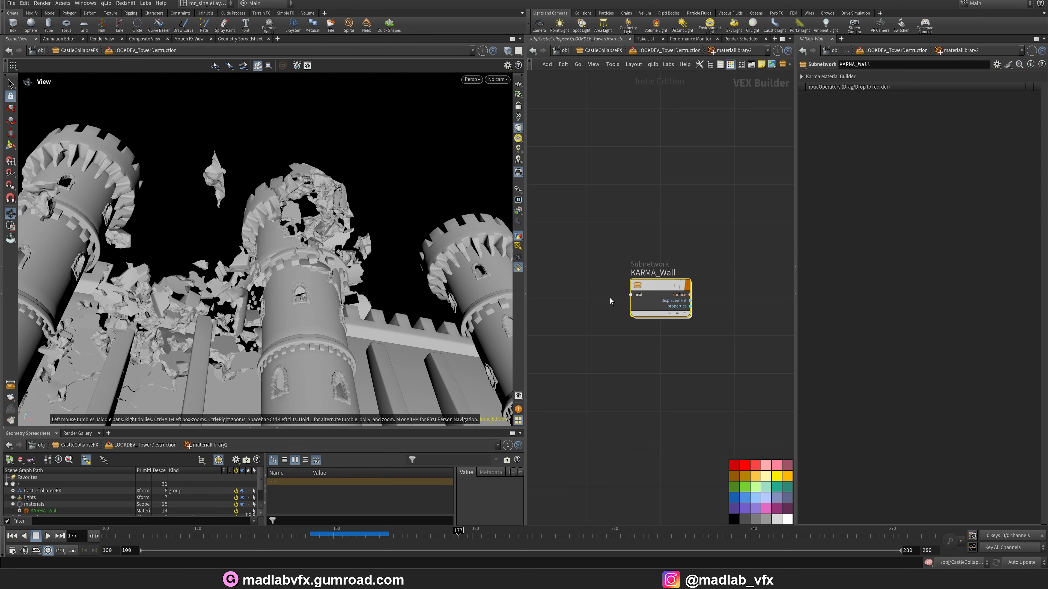
double_click(656, 292)
scroll(652, 293, "up", 3)
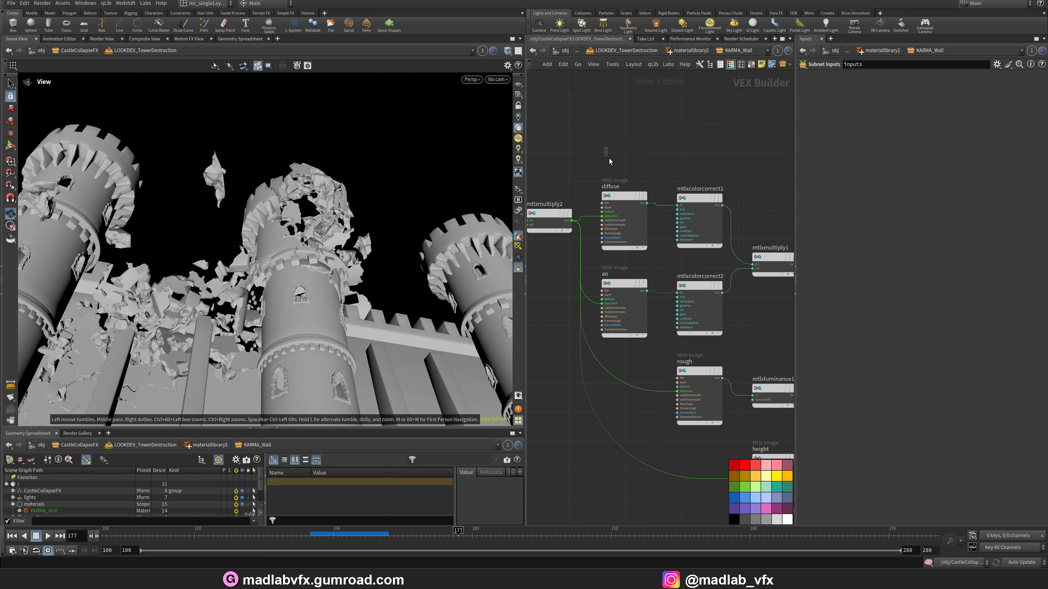
left_click(625, 217)
scroll(661, 192, "up", 2)
middle_click_drag(660, 190, 620, 189)
left_click(681, 206)
middle_click_drag(731, 195, 609, 178)
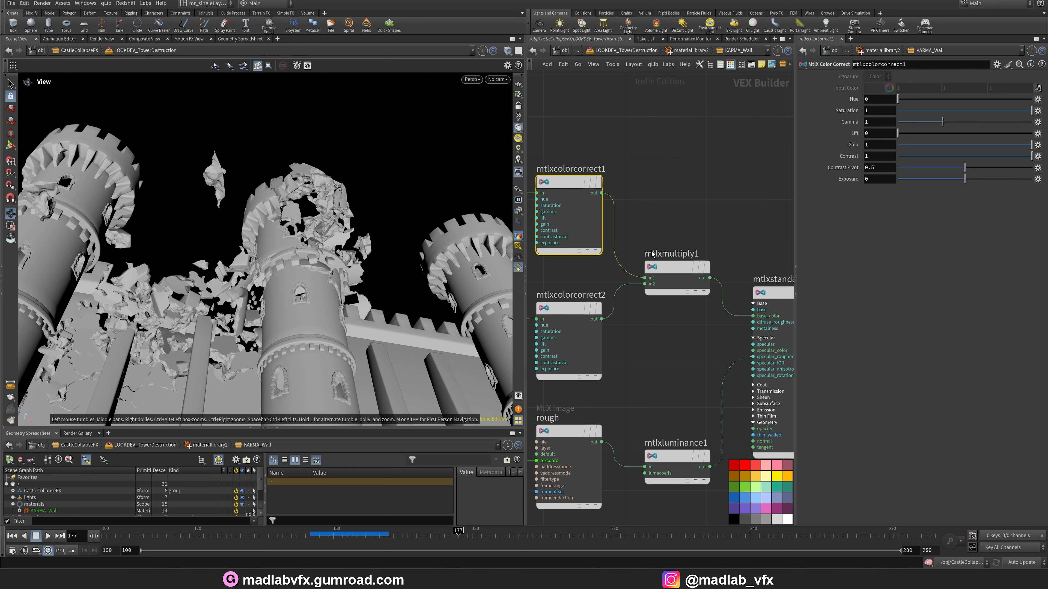
- Examine the ao image and mtlxcolorcorrect2, following their multiplied colour into the standard surface's base color
scroll(652, 264, "down", 3)
scroll(637, 359, "up", 2)
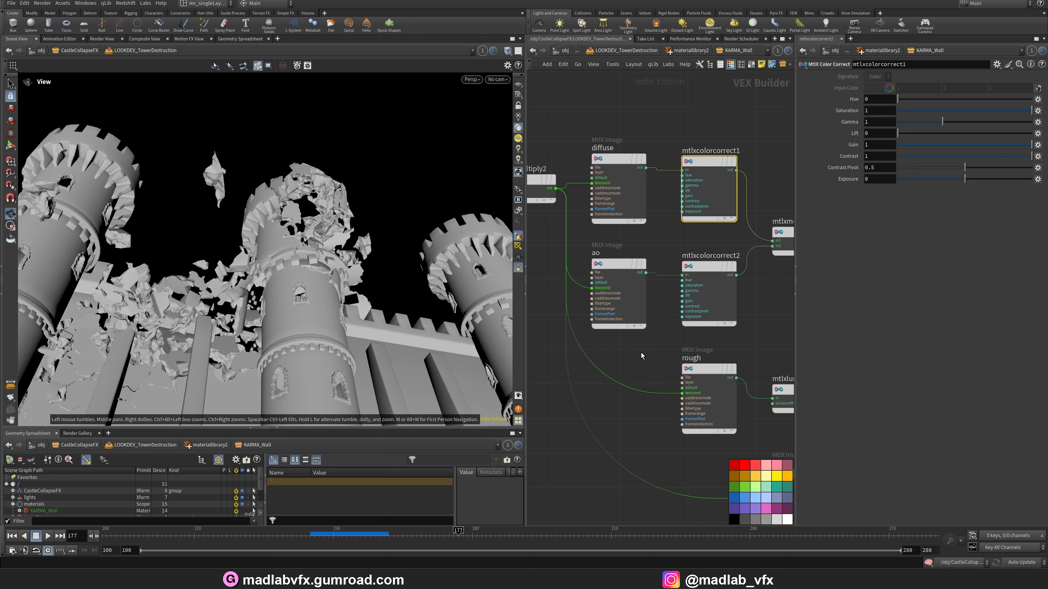
left_click_drag(645, 239, 608, 283)
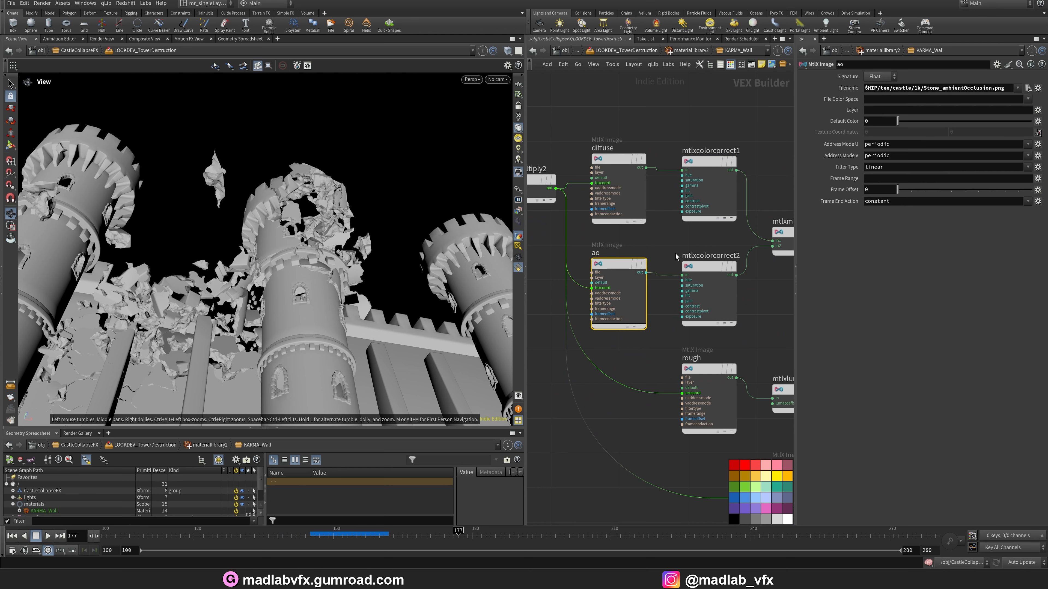
middle_click_drag(713, 270, 642, 263)
left_click_drag(691, 292, 648, 273)
middle_click_drag(673, 292, 589, 265)
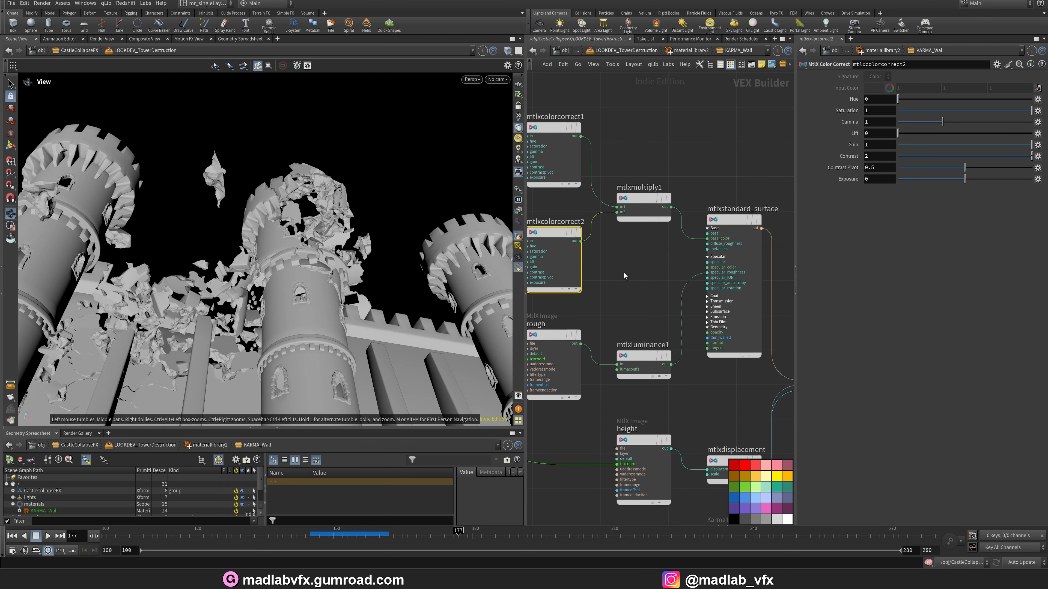
scroll(656, 260, "up", 2)
middle_click_drag(750, 234, 667, 229)
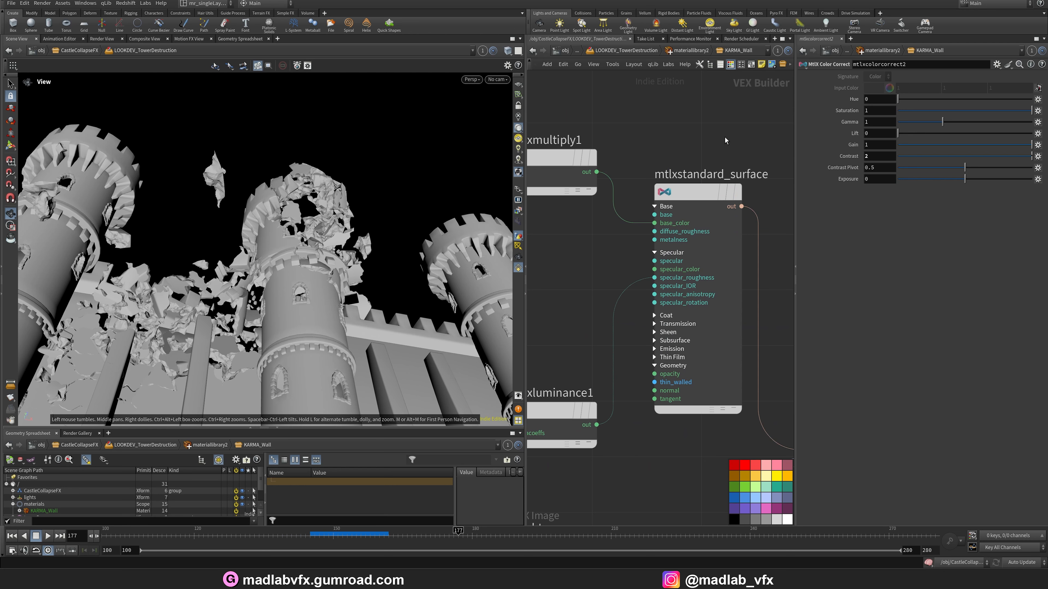
- Inspect the rough image and mtlxluminance1 feeding the standard surface's specular roughness
middle_click_drag(587, 291, 714, 209)
scroll(629, 211, "down", 2)
left_click_drag(646, 221, 597, 261)
scroll(623, 232, "up", 2)
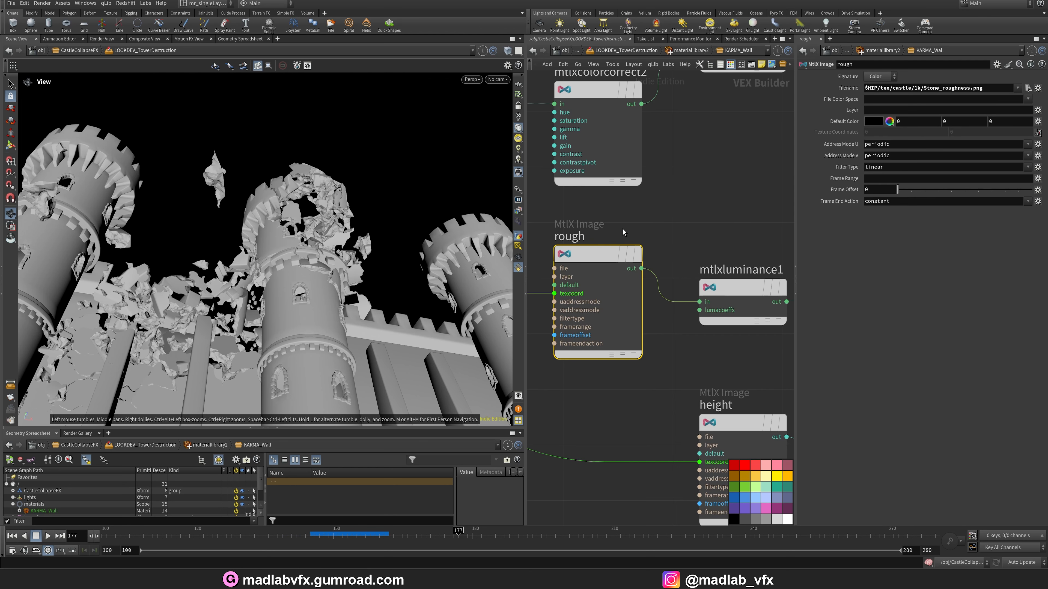
middle_click_drag(671, 224, 601, 219)
left_click_drag(607, 237, 675, 336)
middle_click_drag(679, 221, 618, 275)
middle_click_drag(731, 187, 700, 185)
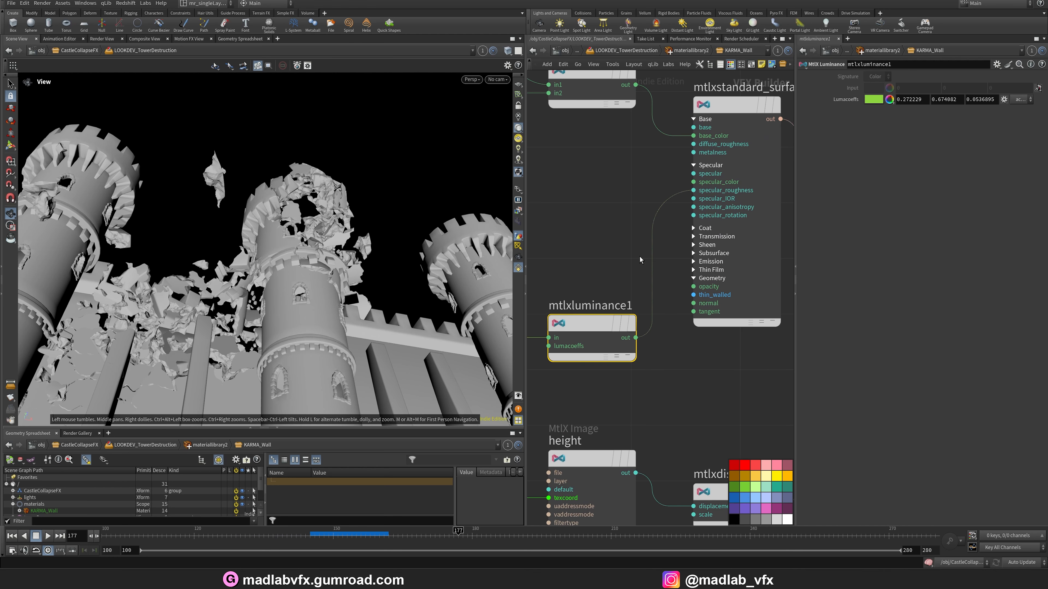
- Check mtlxdisplacement's scale and trace its connection to the material outputs
scroll(697, 388, "down", 2)
middle_click_drag(563, 418, 677, 322)
scroll(680, 259, "up", 1)
middle_click_drag(767, 294, 611, 268)
left_click(642, 347)
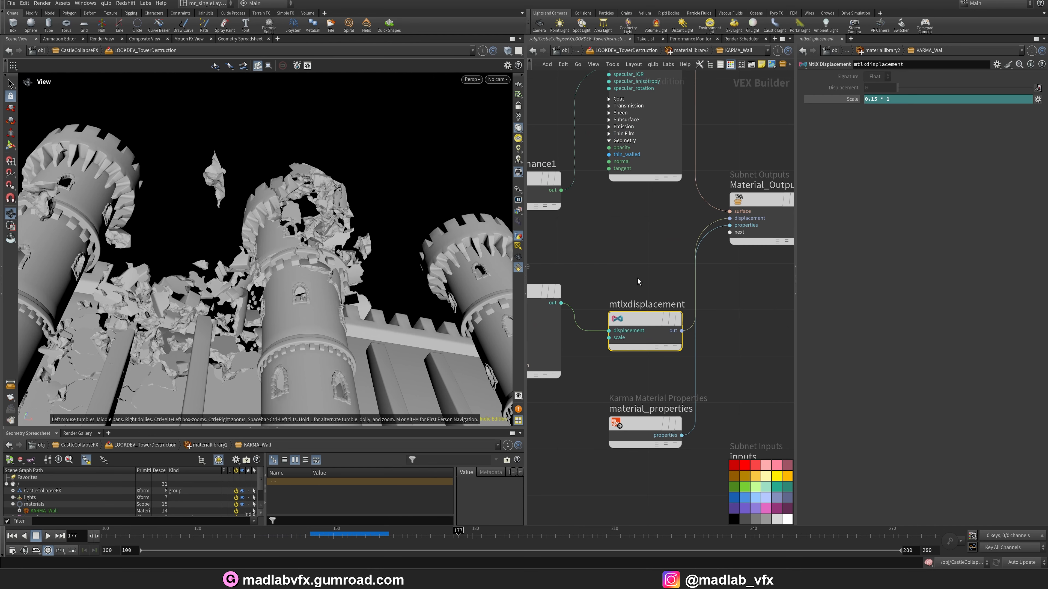
scroll(702, 346, "down", 2)
middle_click_drag(752, 341, 694, 337)
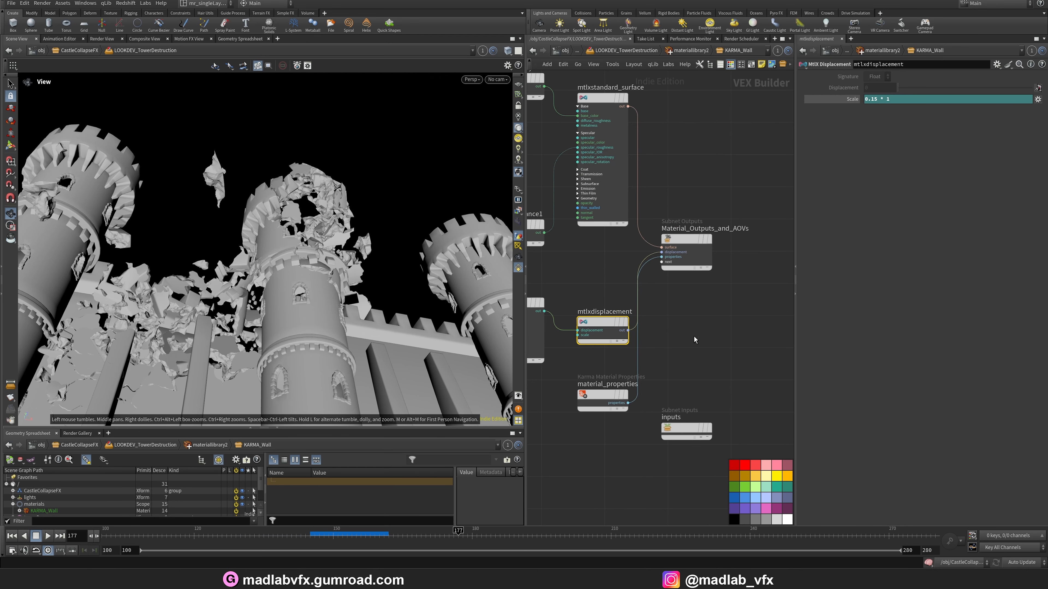
- Return to the LOOKDEV_TowerDestruction network and review assignmaterial2's wall assignment and camera_motion_blur's subframe sampling
key("u")
key("u")
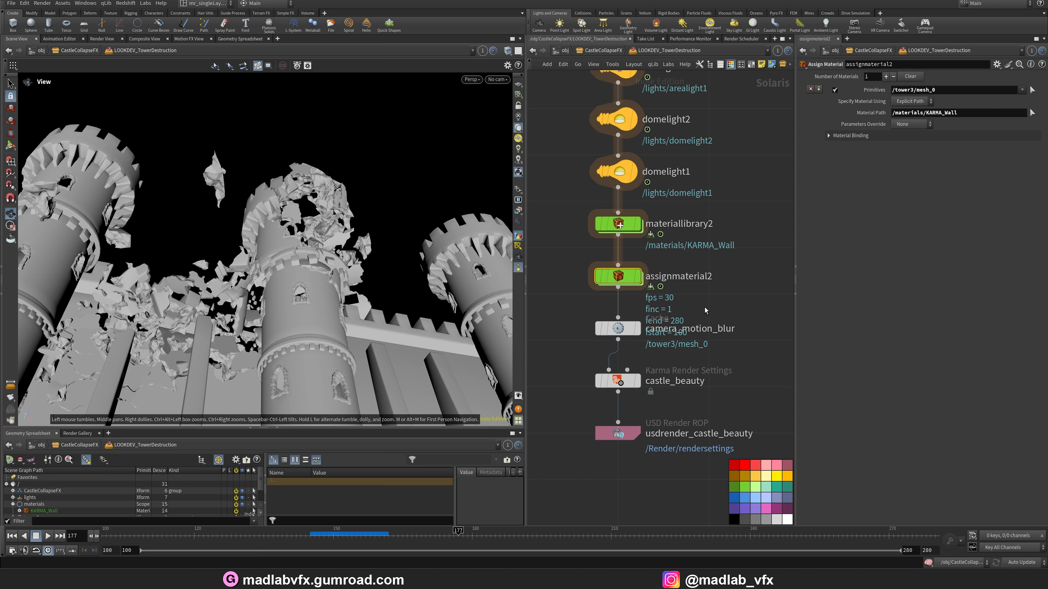
left_click_drag(705, 307, 604, 350)
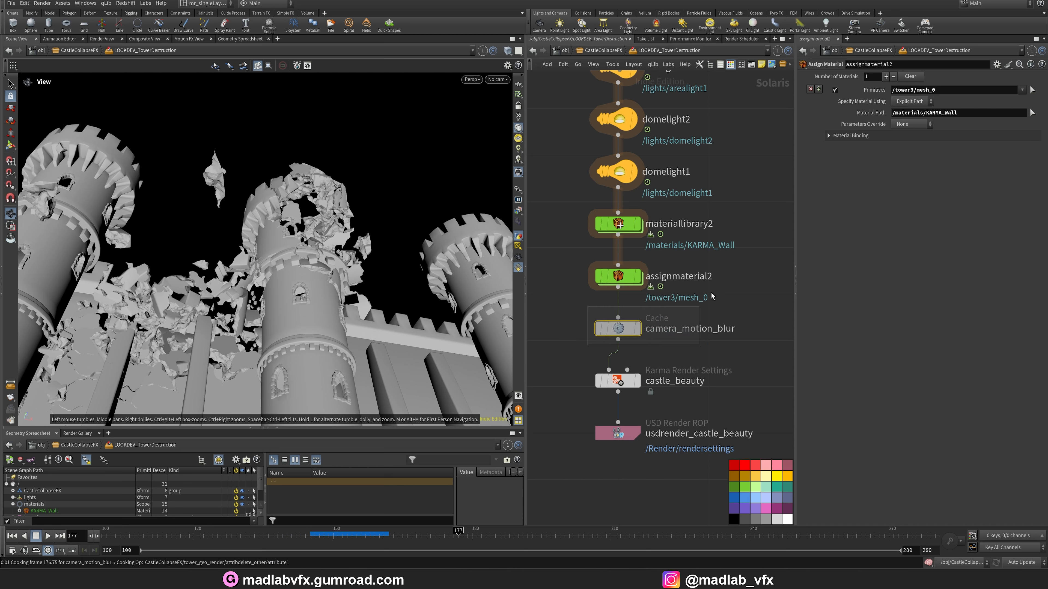
middle_click_drag(722, 312, 729, 285)
mouse_move(632, 359)
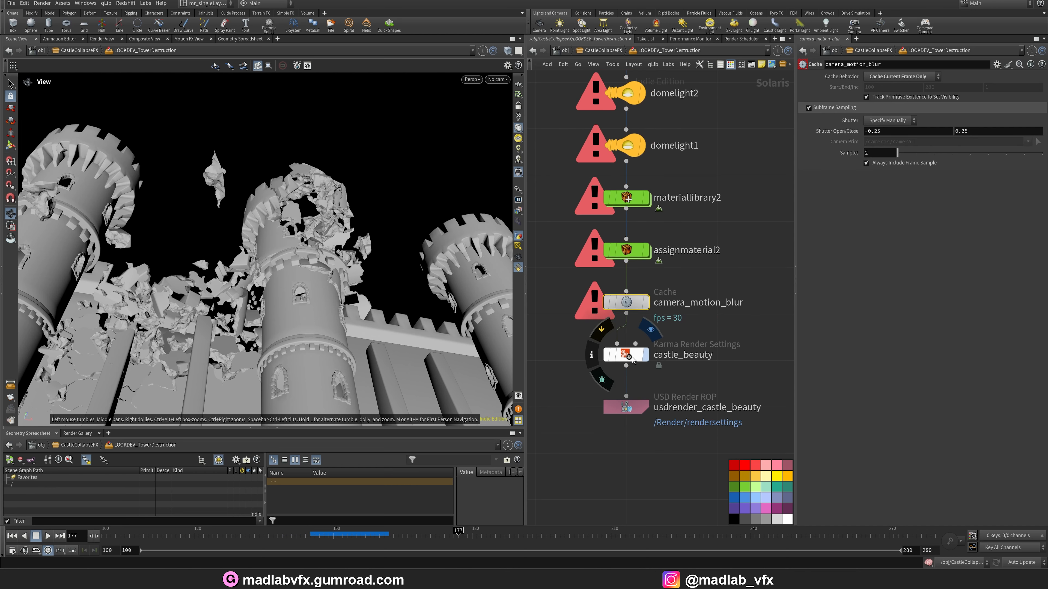
- Display castle_beauty and review the beauty, diffuse and reflection outputs enabled in its Karma render settings
left_click(649, 339)
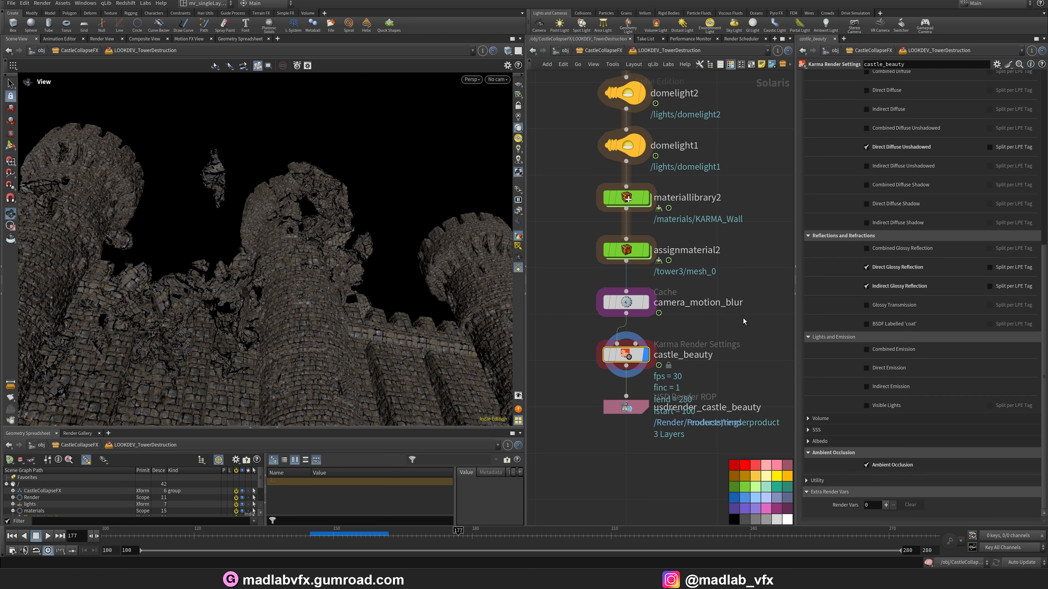
scroll(891, 413, "up", 4)
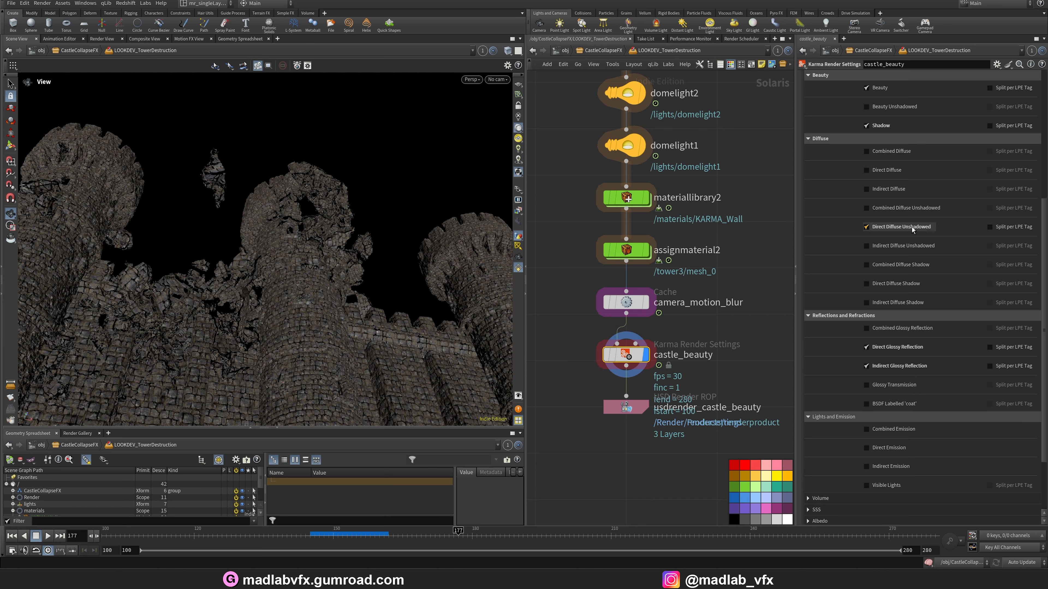
scroll(888, 227, "up", 3)
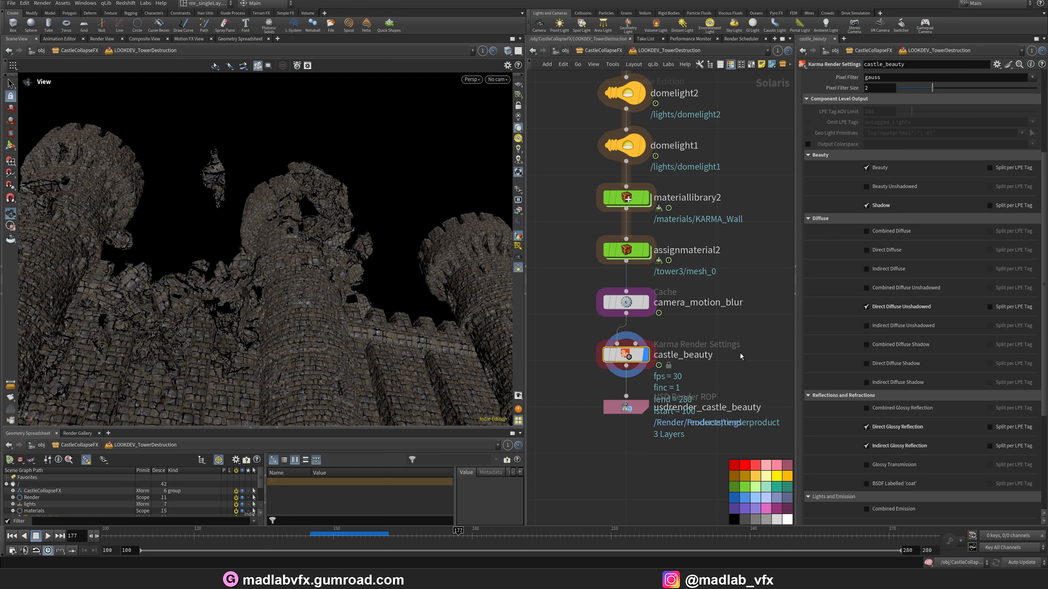
- Render the castle through the render camera with Karma XPU and inspect its AO output
left_click(502, 80)
left_click(501, 100)
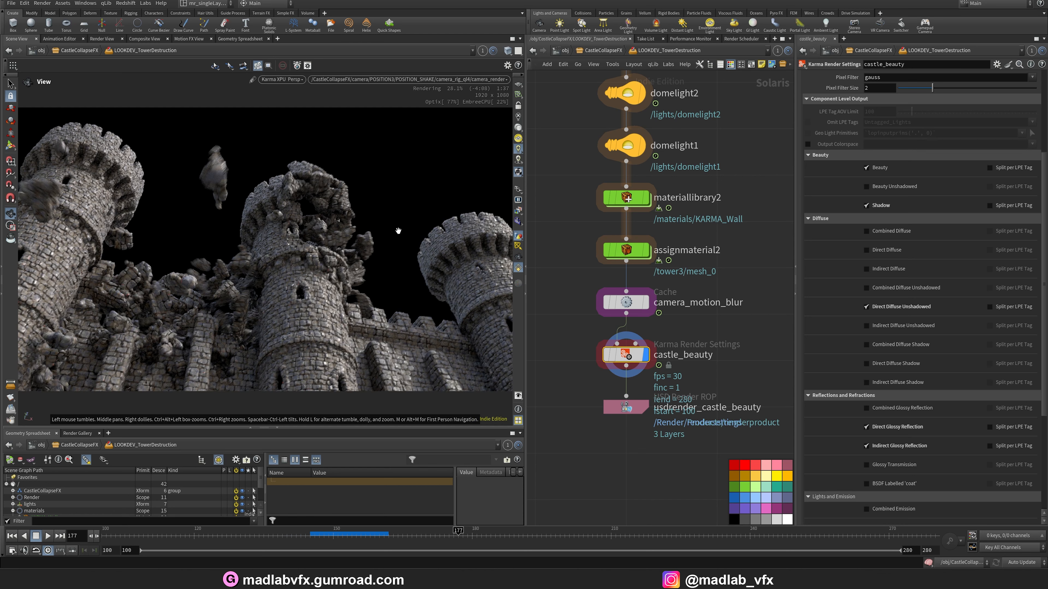
left_click(519, 210)
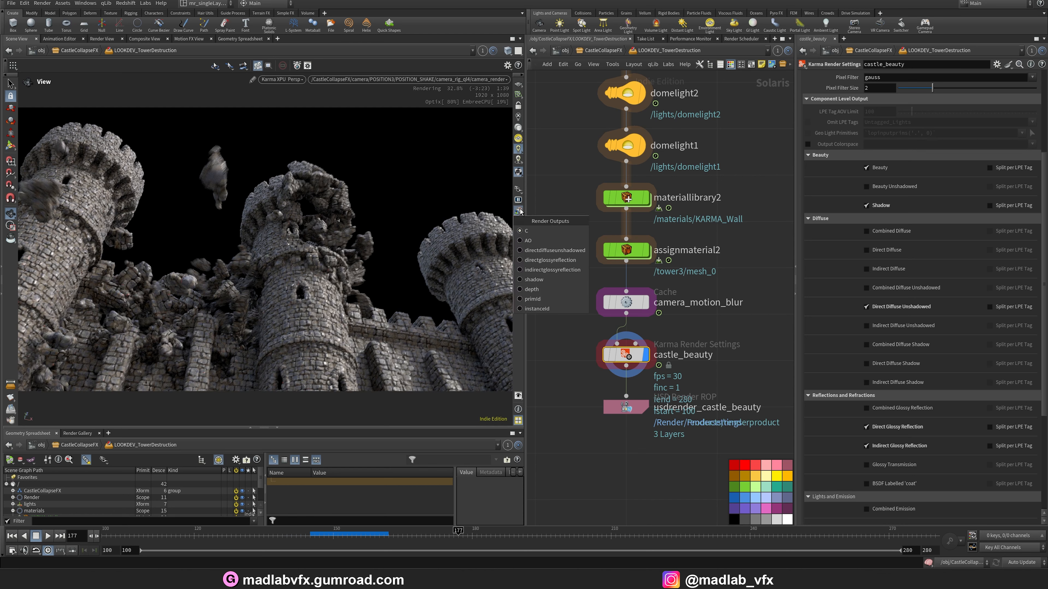
left_click(531, 241)
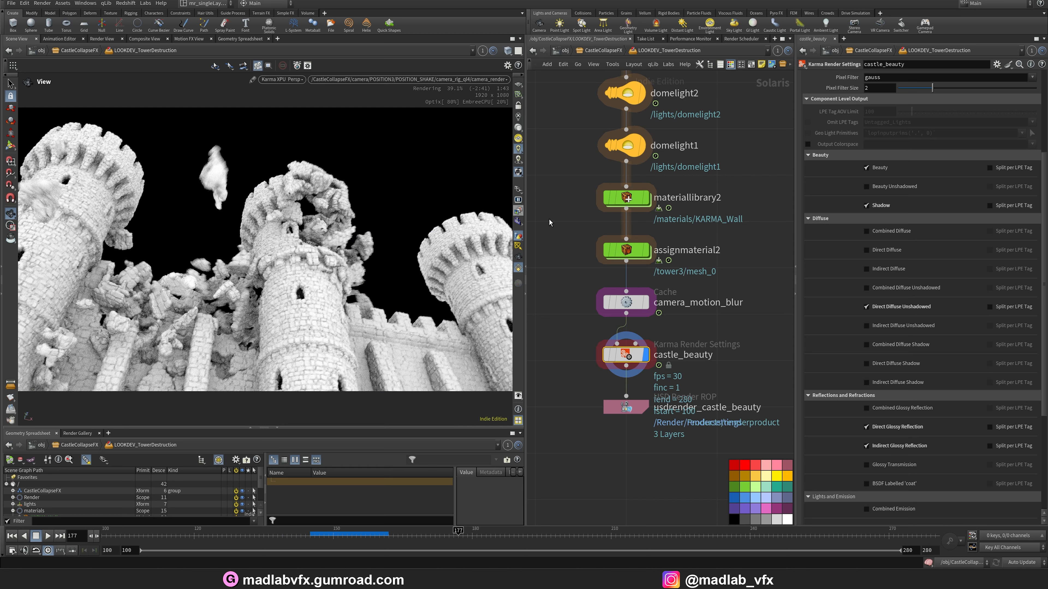
- Compare the directdiffuseunshadowed, directglossyreflection, indirectglossyreflection and shadow render outputs in the viewport
left_click(520, 211)
left_click(550, 254)
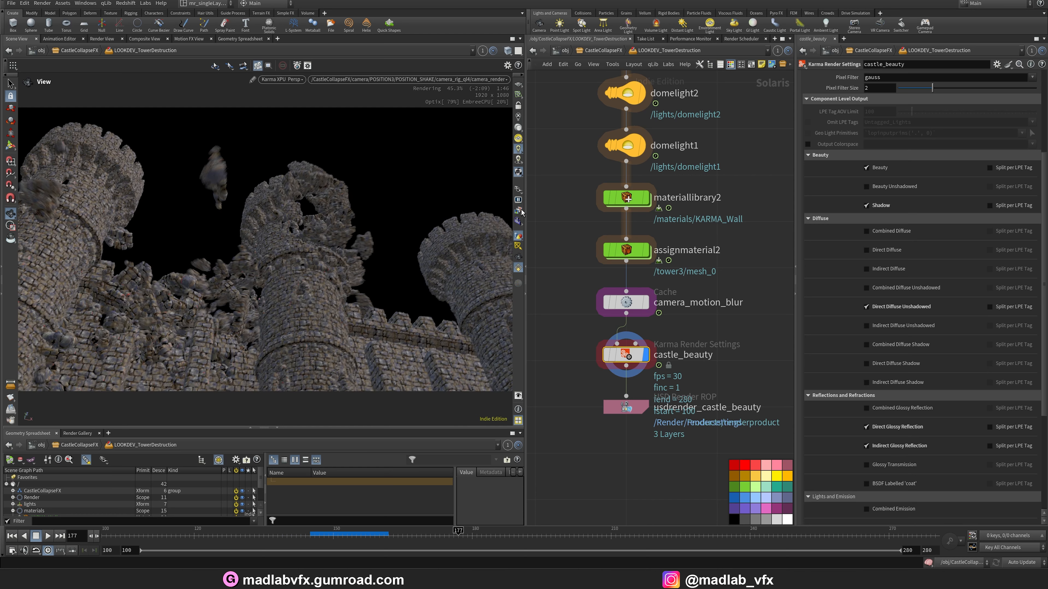
left_click(519, 211)
left_click(548, 262)
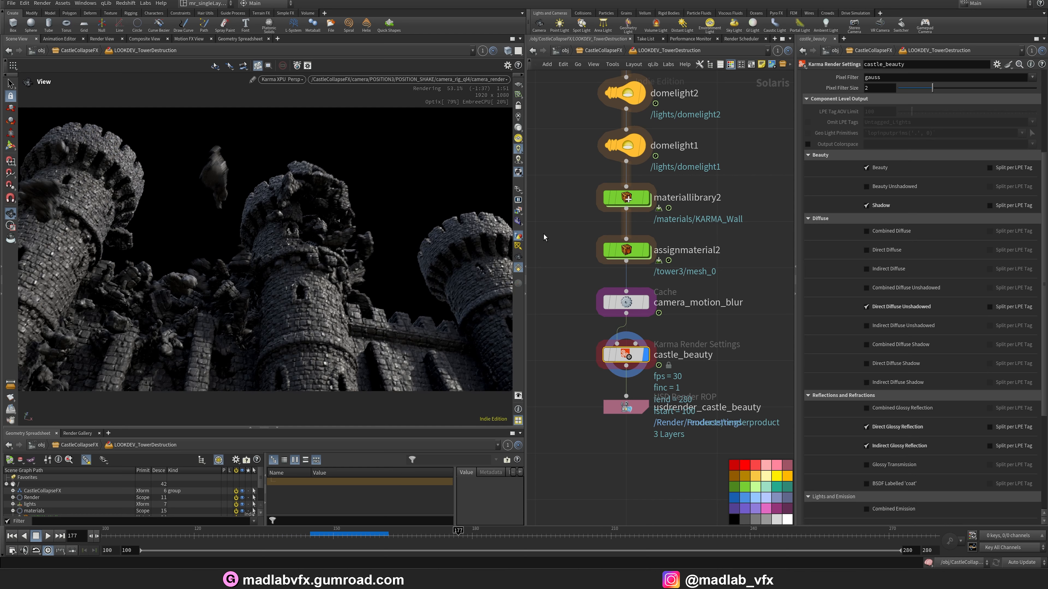
left_click(519, 212)
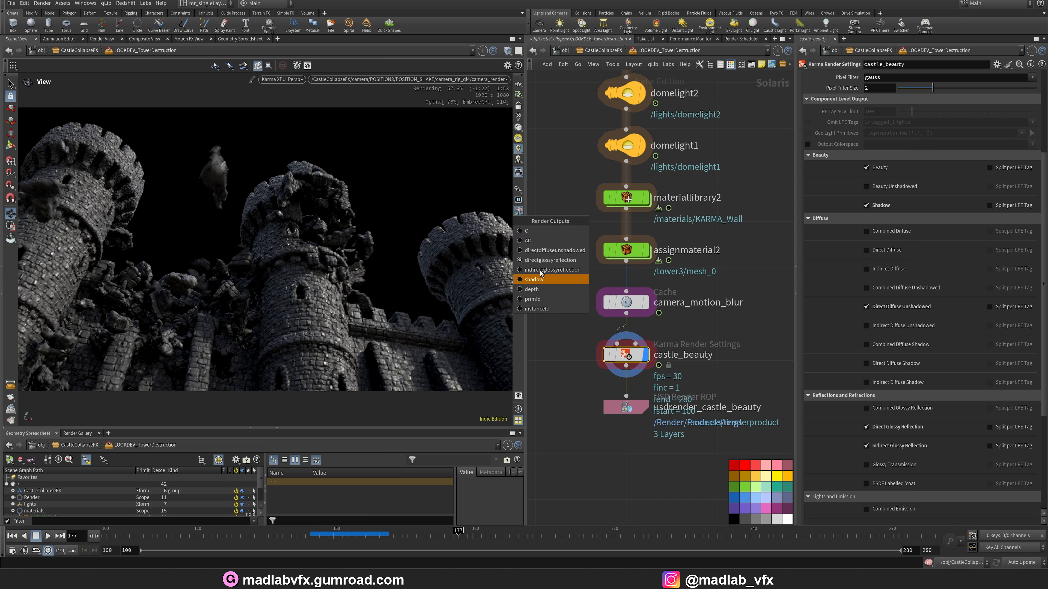
left_click(540, 271)
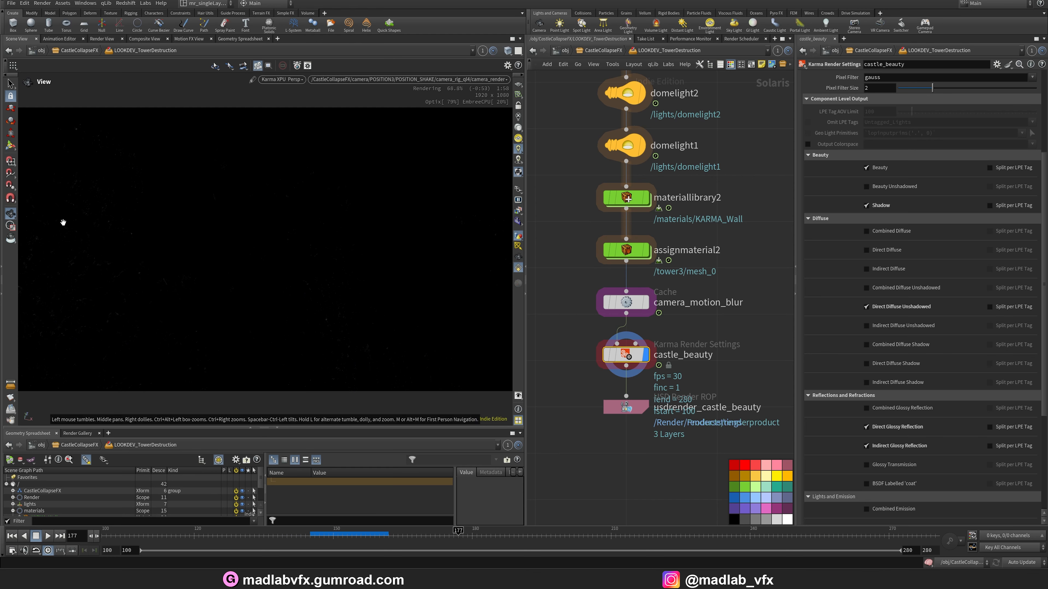
left_click(518, 210)
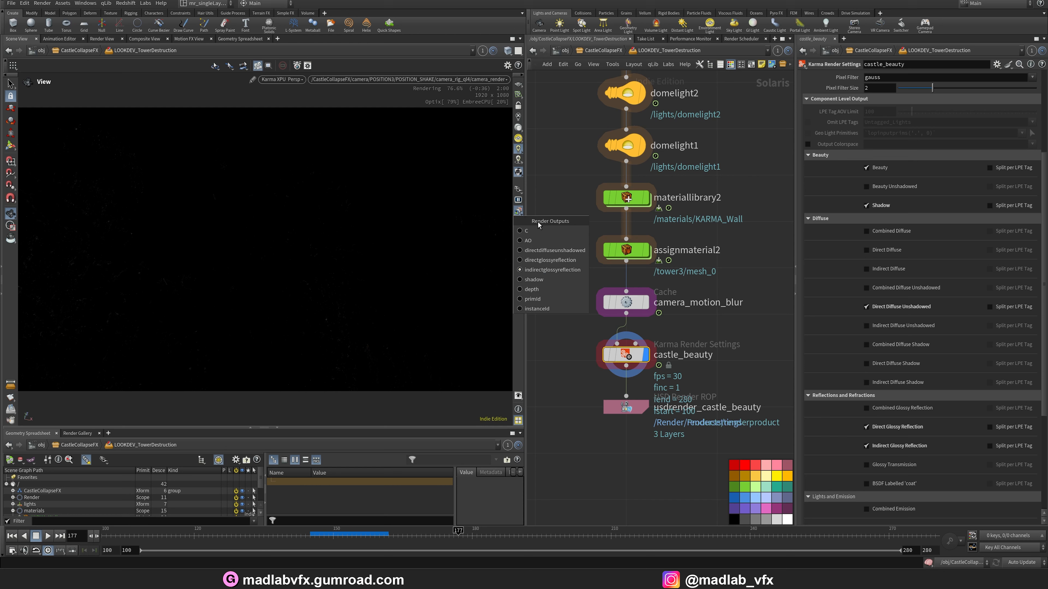
left_click(539, 282)
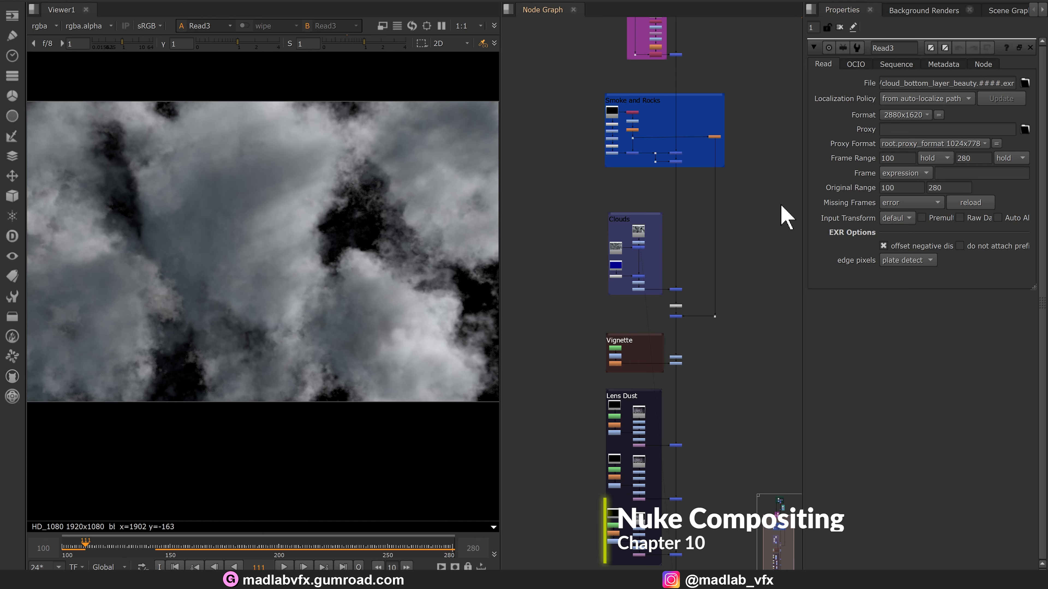
- Switch to Nuke and view Read1's castle_beauty sequence in the Castle backdrop
mouse_move(767, 208)
middle_mouse_down()
mouse_move(762, 358)
mouse_move(752, 380)
middle_mouse_up()
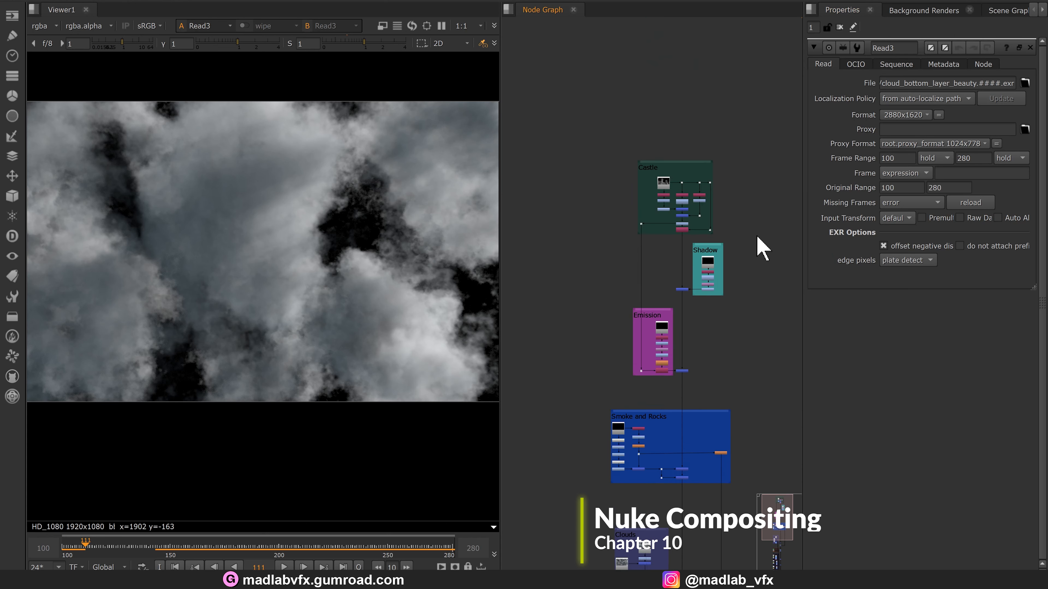
middle_click_drag(755, 238, 764, 315)
scroll(725, 259, "up", 4)
scroll(726, 260, "up", 6)
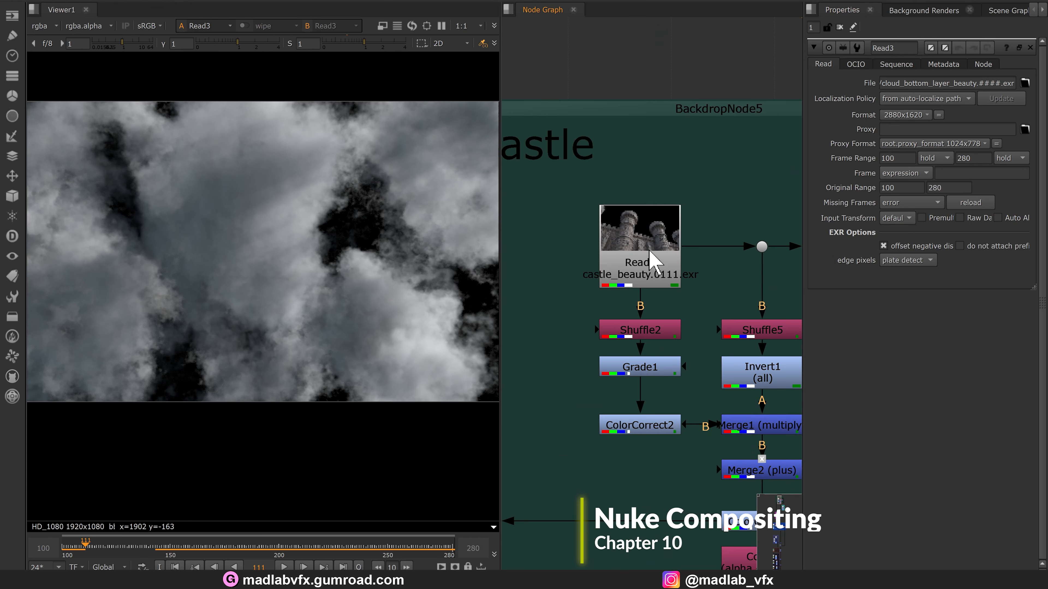
double_click(648, 250)
key("1")
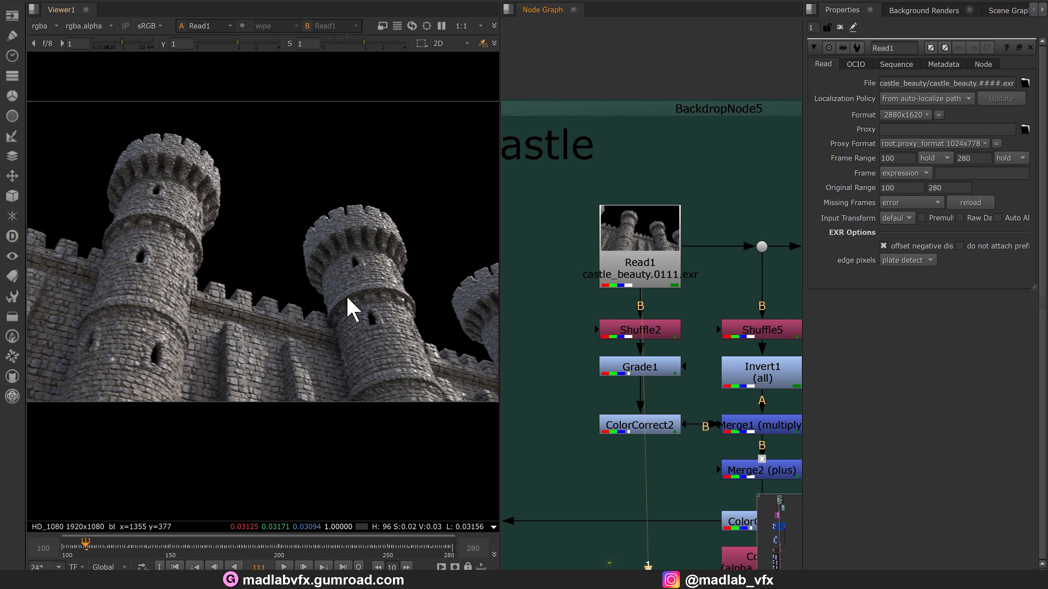
- View the results of Shuffle2, Grade1 and ColorCorrect2 in order along the branch below Read1
middle_click_drag(569, 319, 513, 293)
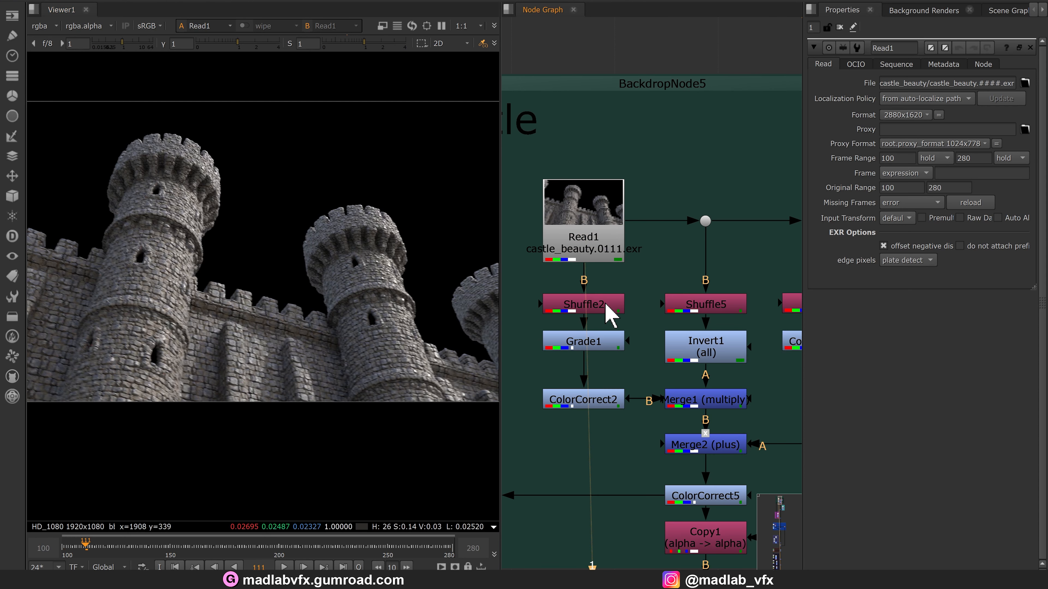
left_click(610, 316)
key("1")
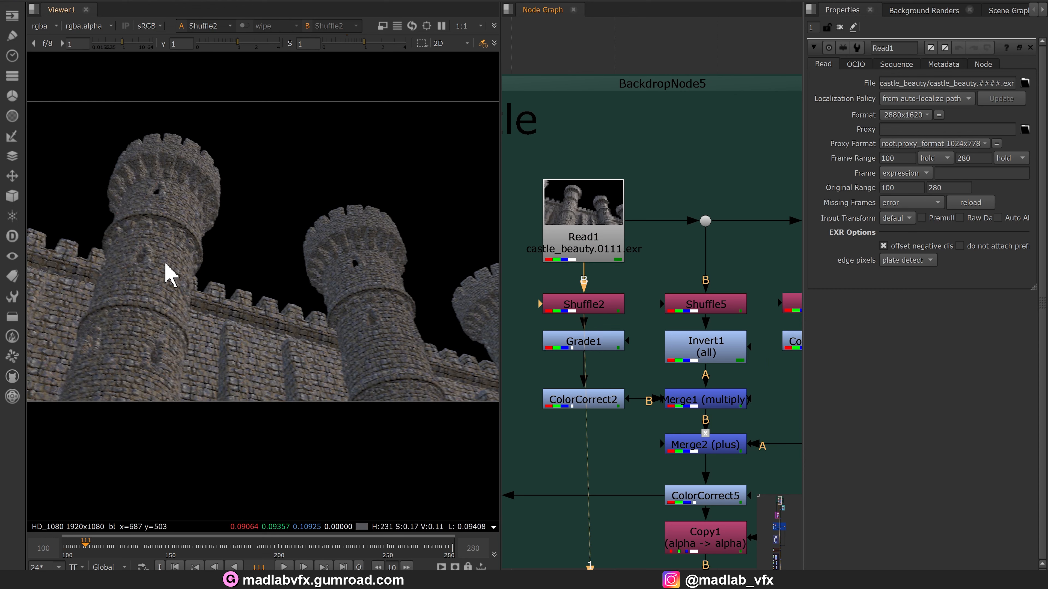
left_click(594, 340)
key("1")
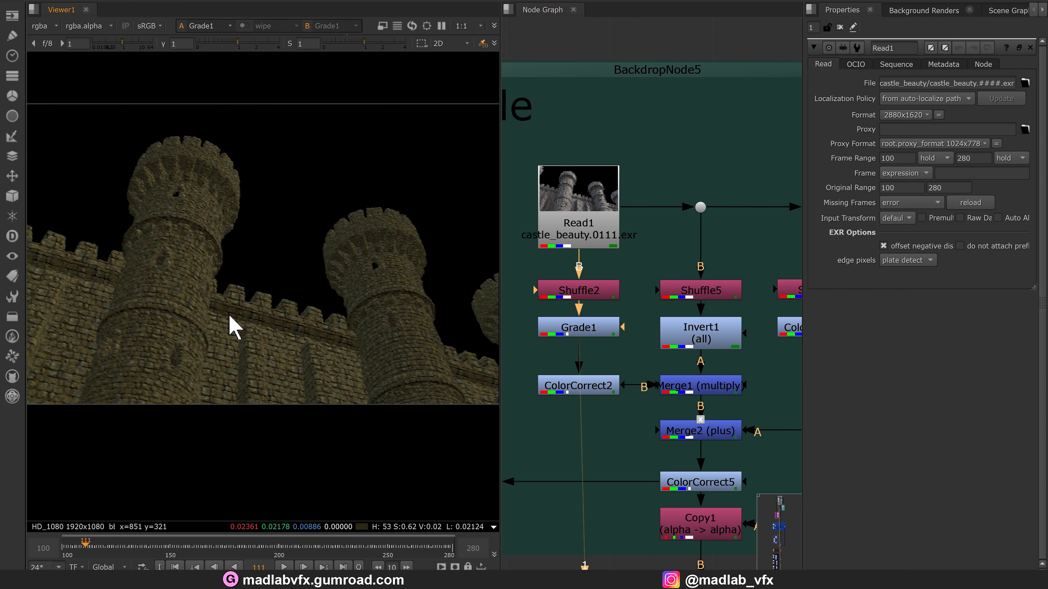
left_click(602, 390)
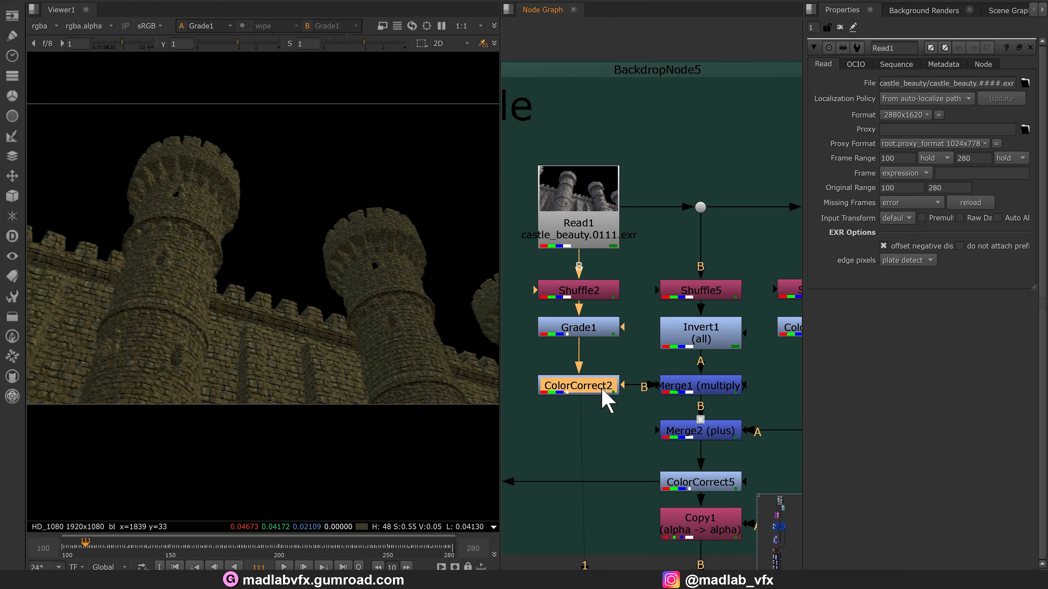
key("1")
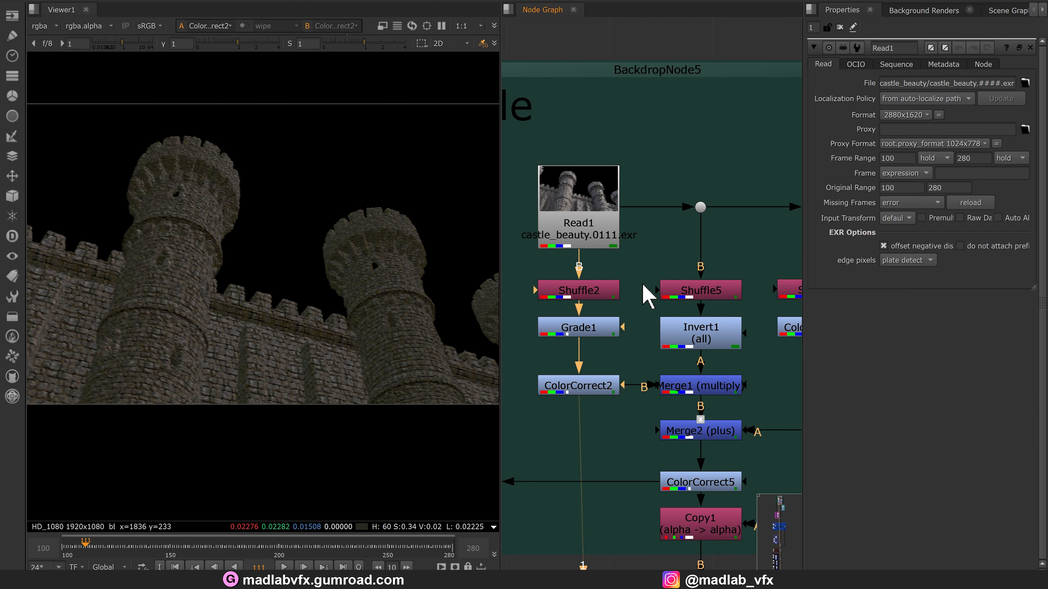
- View Shuffle5, its inversion in Invert1 and the multiply in Merge1
middle_click_drag(694, 285, 622, 276)
scroll(587, 297, "down", 2)
left_click(631, 284)
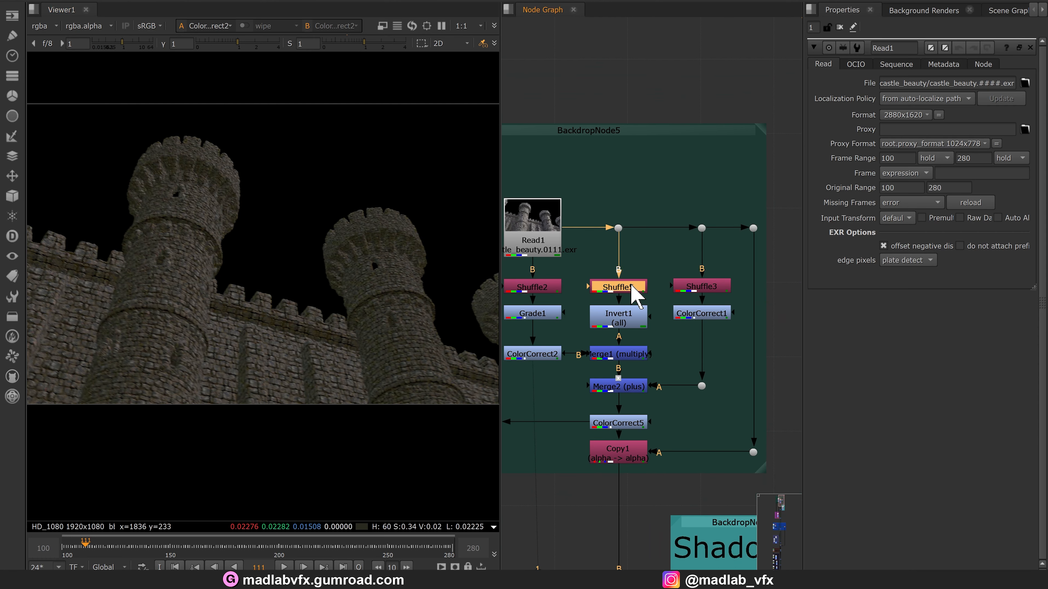
key("1")
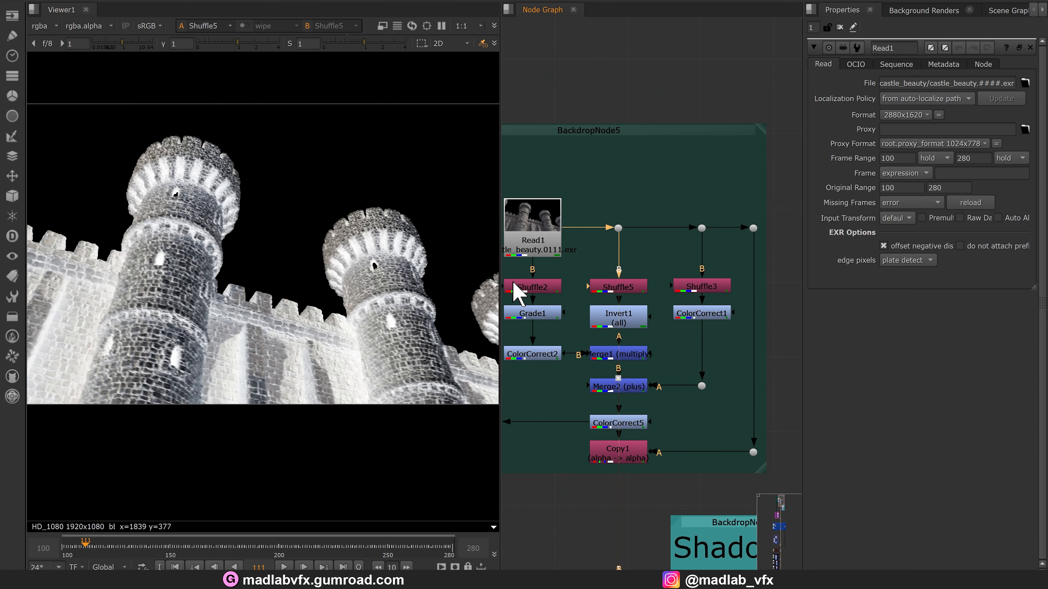
middle_click_drag(515, 291, 517, 273)
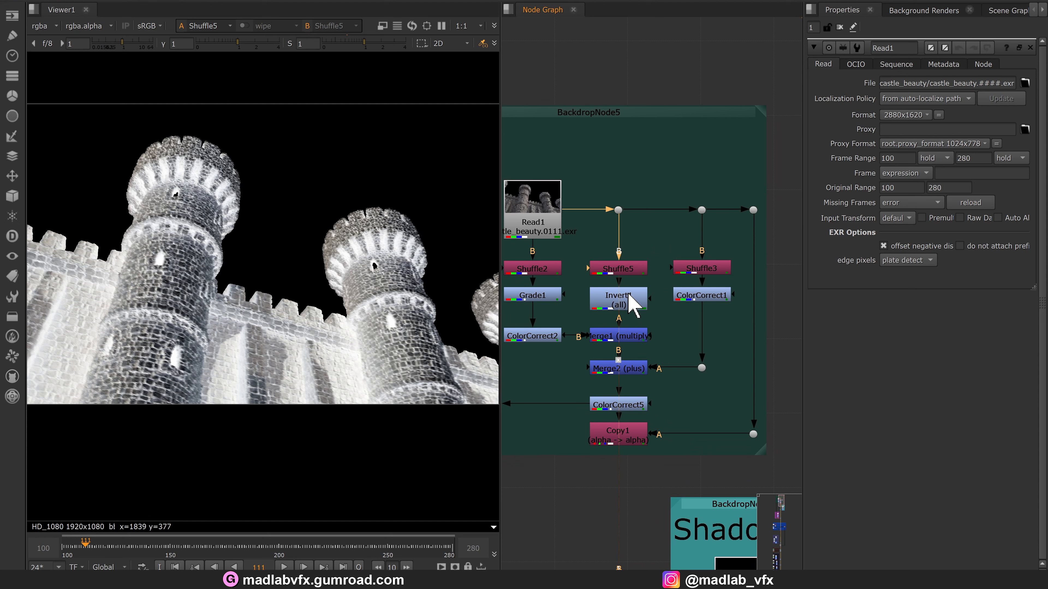
left_click(621, 300)
key("1")
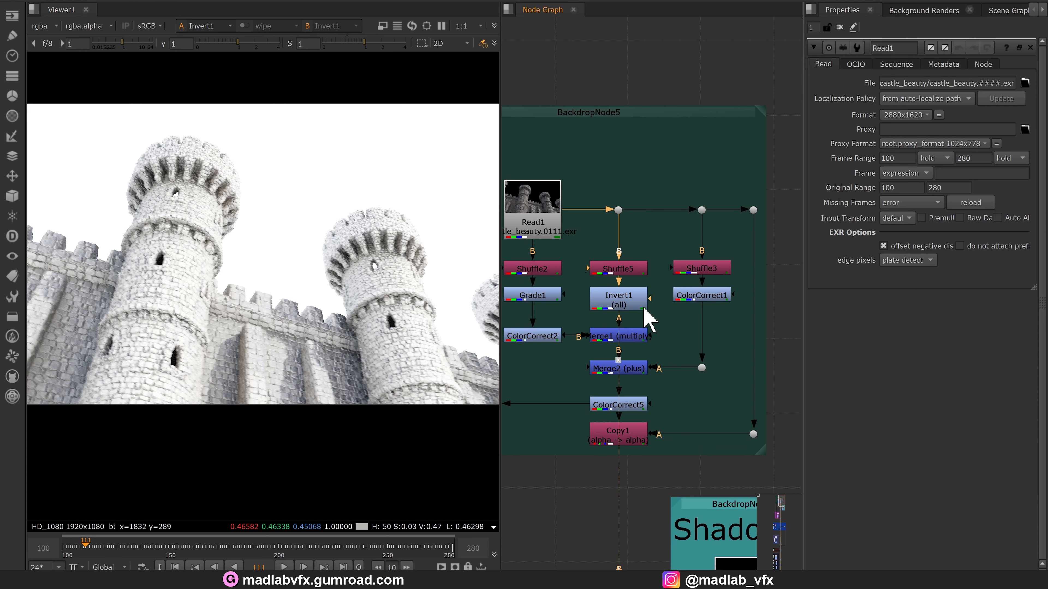
left_click(639, 336)
key("1")
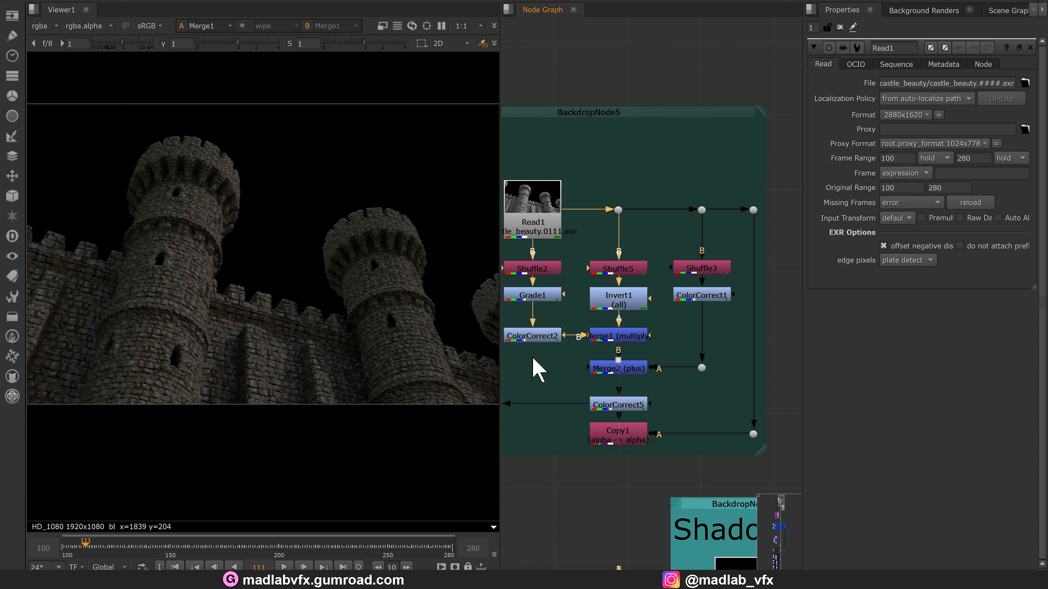
- View the Shuffle3 pass and its correction in ColorCorrect1
middle_click_drag(542, 369, 543, 357)
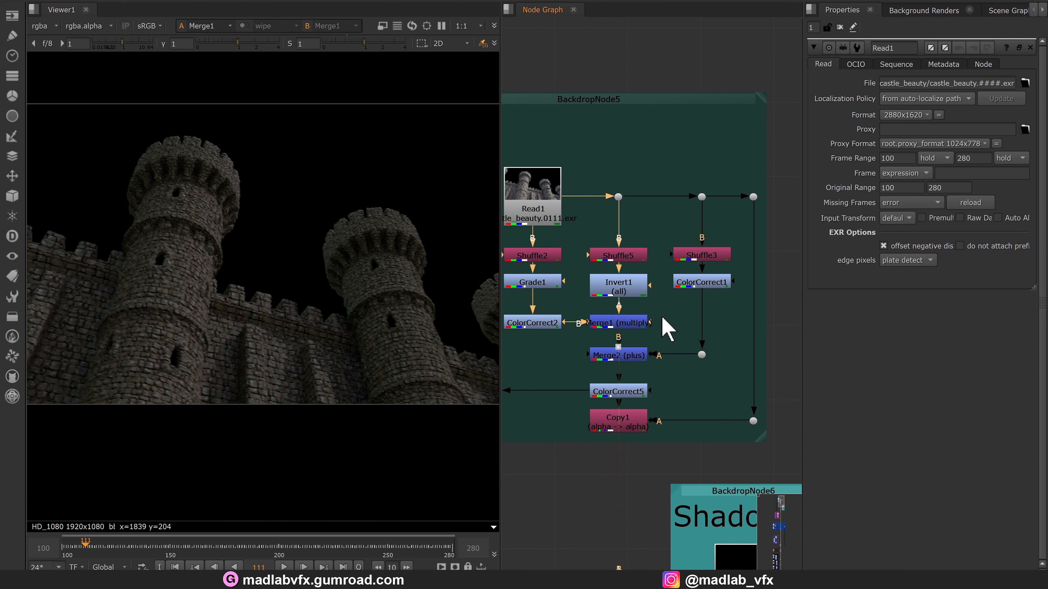
middle_click_drag(691, 266, 722, 253)
left_click(680, 272)
key("1")
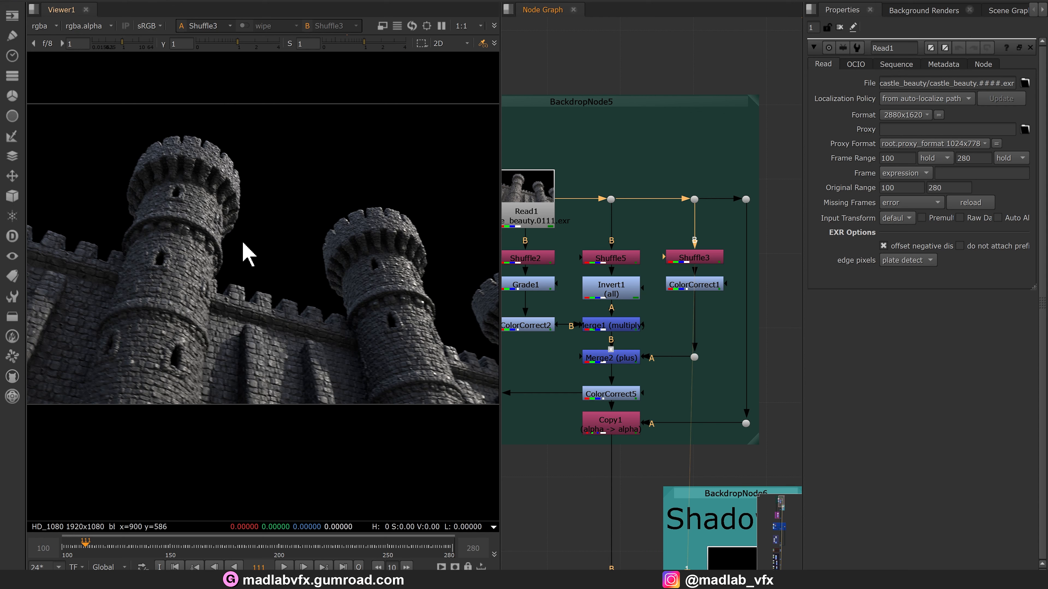
left_click(712, 289)
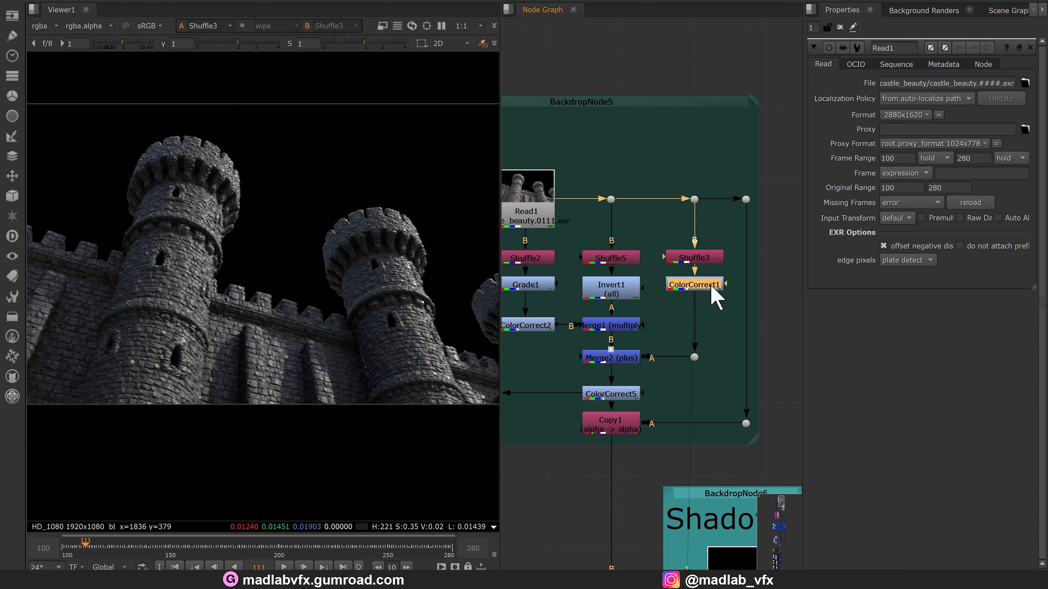
key("1")
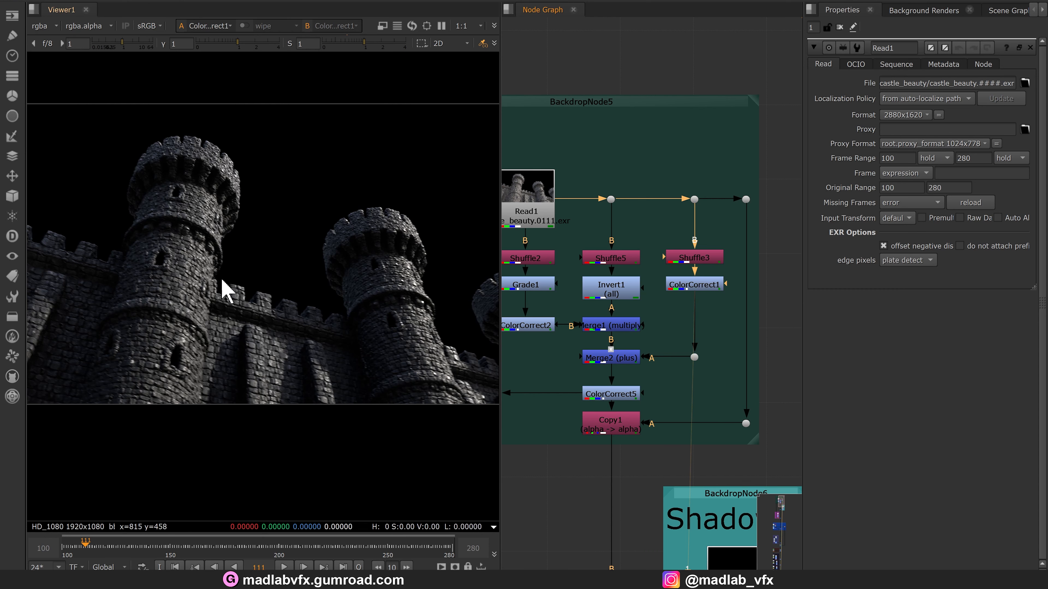
- Follow the combined castle passes by viewing Merge1, Merge2, ColorCorrect5 and the alpha copy in Copy1
middle_click_drag(709, 354, 713, 326)
left_click(627, 299)
key("1")
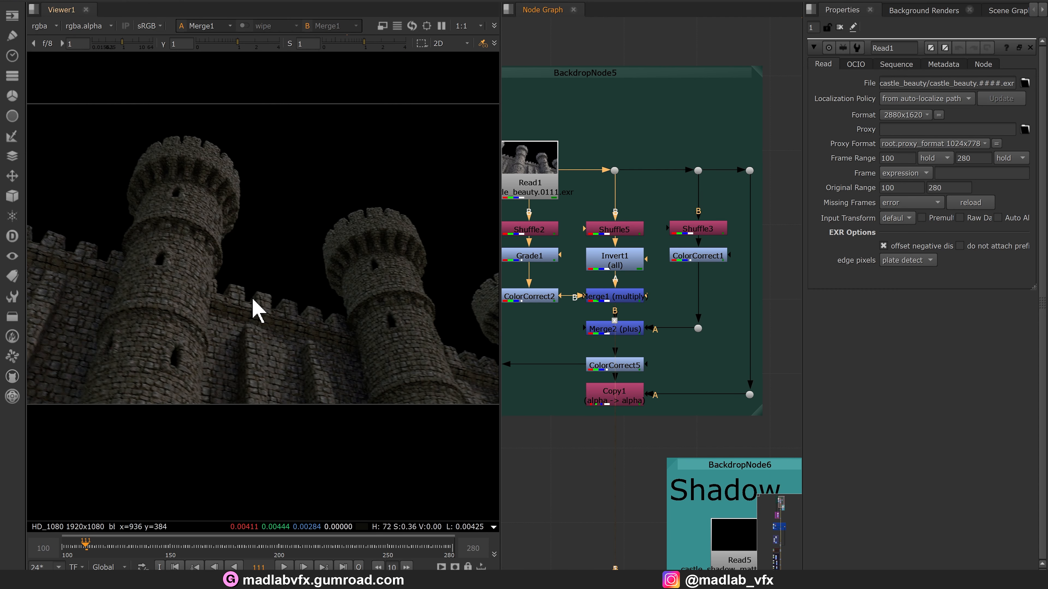
left_click(639, 333)
key("1")
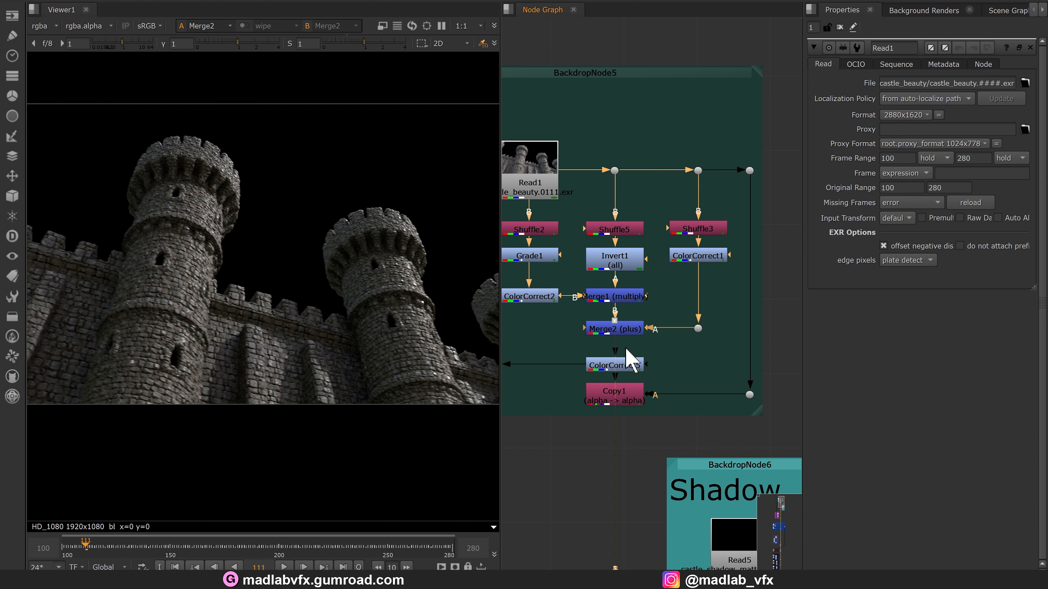
left_click(621, 365)
key("1")
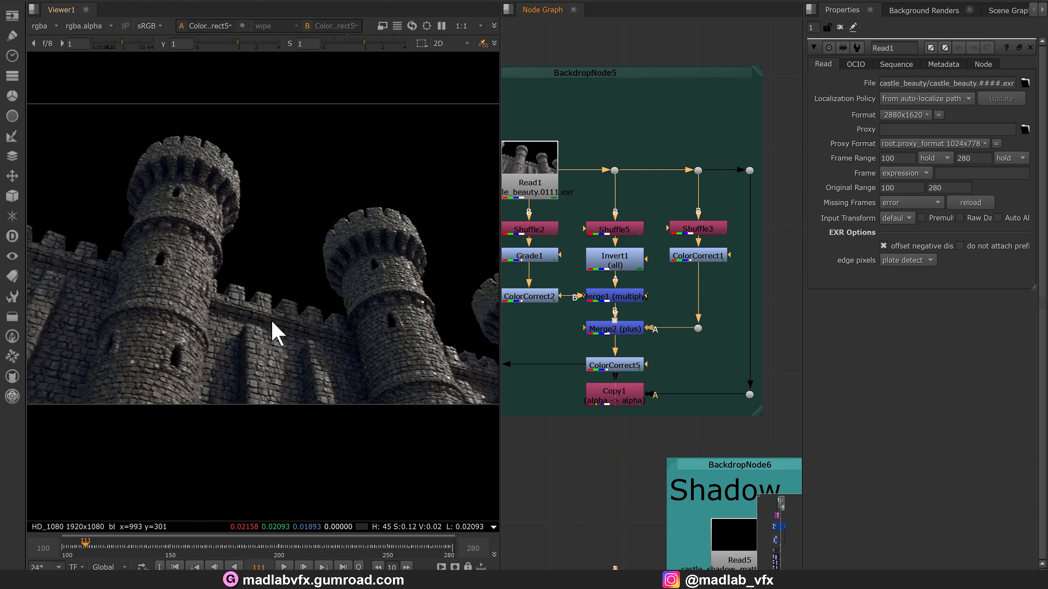
left_click(631, 396)
key("1")
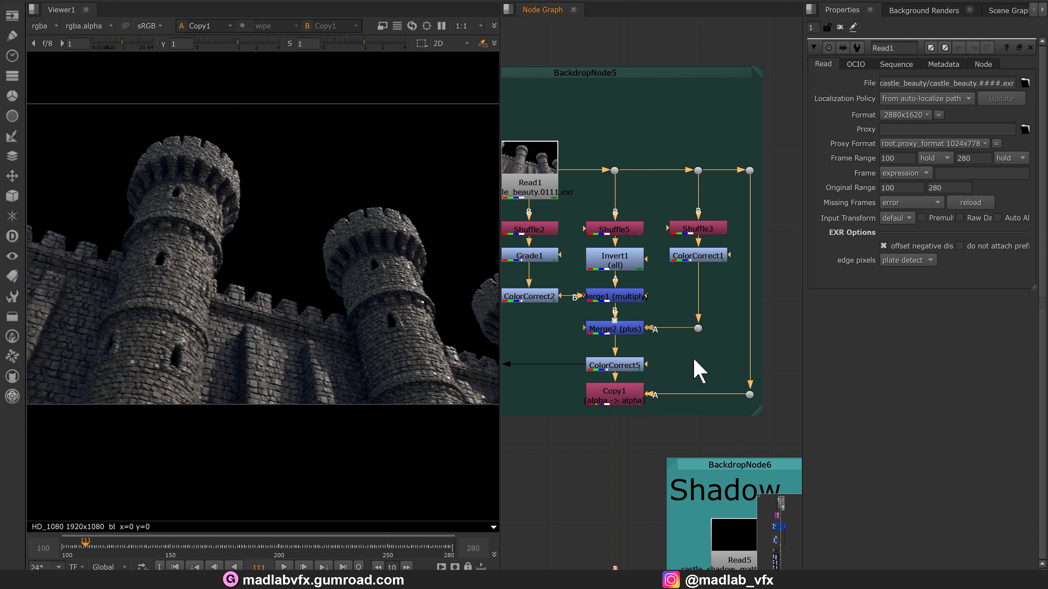
- View the shadow multiply in Merge26 at frame 180
scroll(580, 447, "down", 4)
middle_click_drag(580, 422, 580, 332)
middle_click_drag(580, 411, 580, 335)
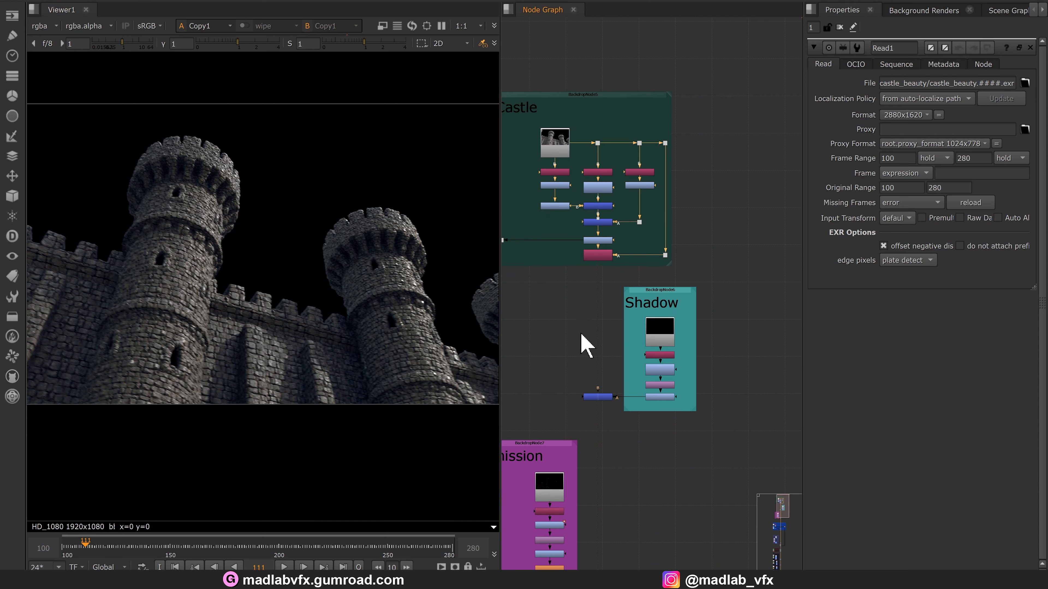
scroll(691, 395, "up", 3)
scroll(553, 409, "up", 2)
middle_click_drag(553, 409, 597, 400)
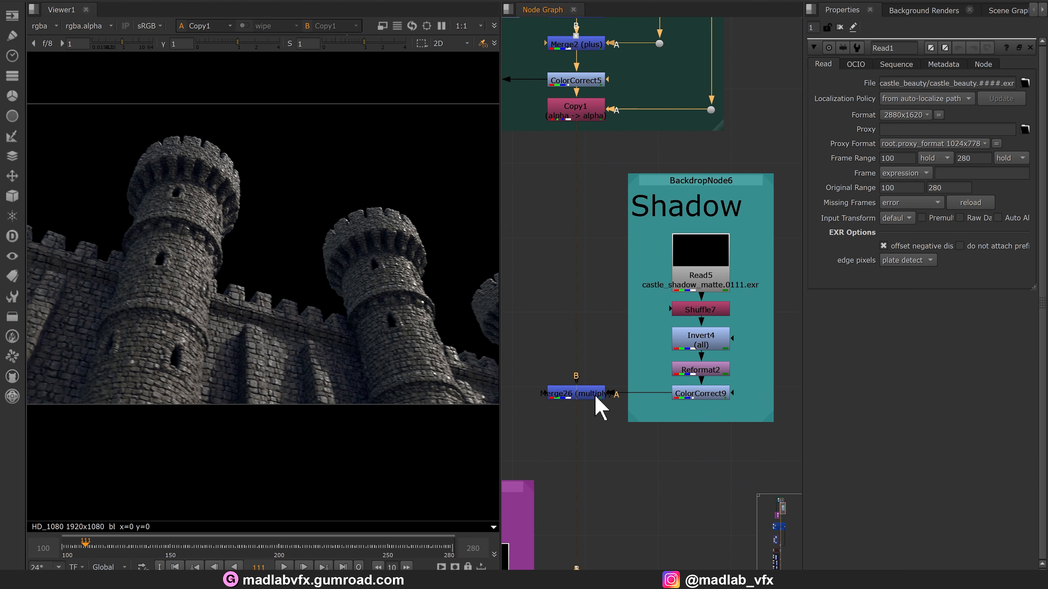
left_click(594, 394)
key("1")
left_click_drag(149, 551, 235, 551)
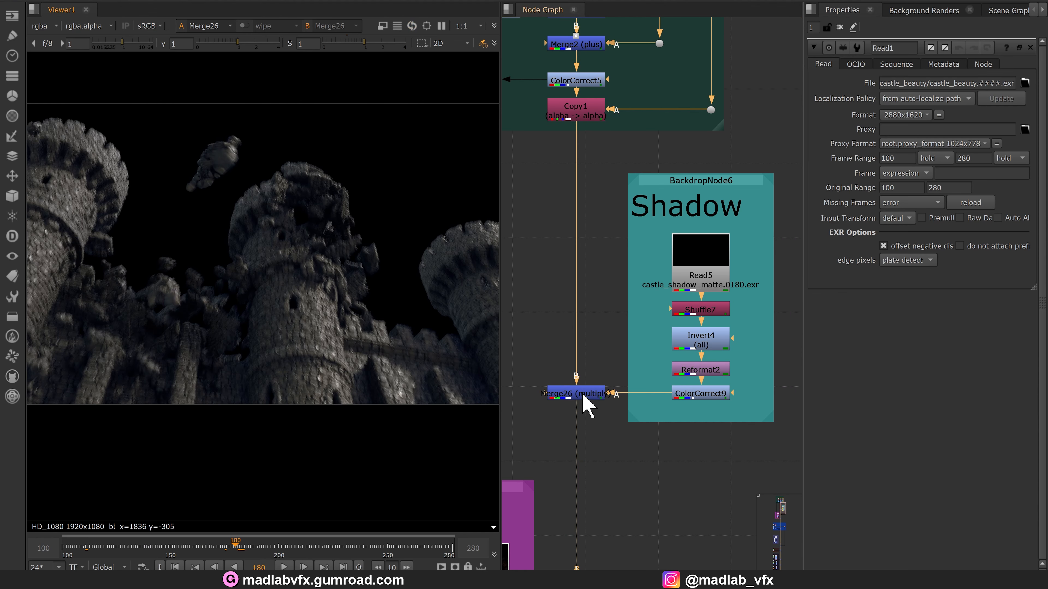
- Compare a close-up of the collapsing castle with Merge26 disabled and enabled
key("d")
scroll(217, 373, "up", 3)
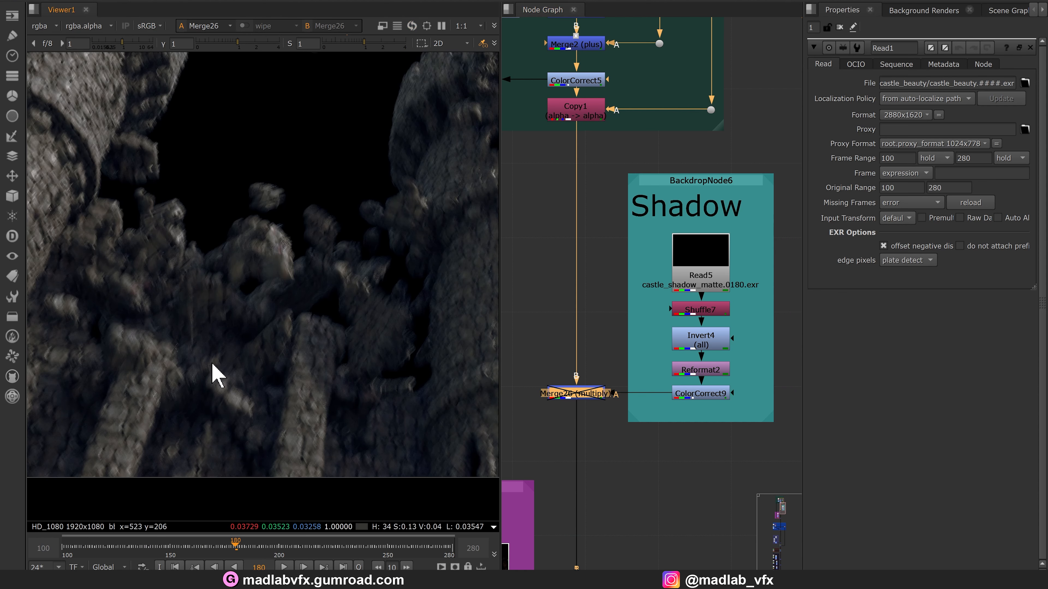
scroll(213, 364, "down", 3)
key("d")
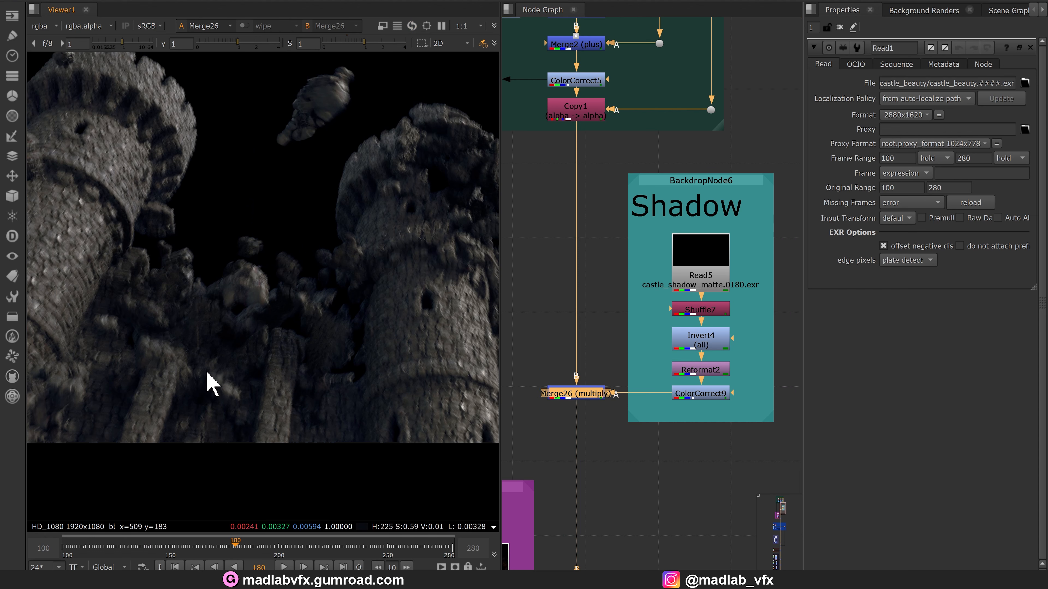
- Compare the shadow matte render in Read5 with the pass extracted by Shuffle7
middle_click_drag(567, 343, 528, 361)
left_click(669, 284)
key("1")
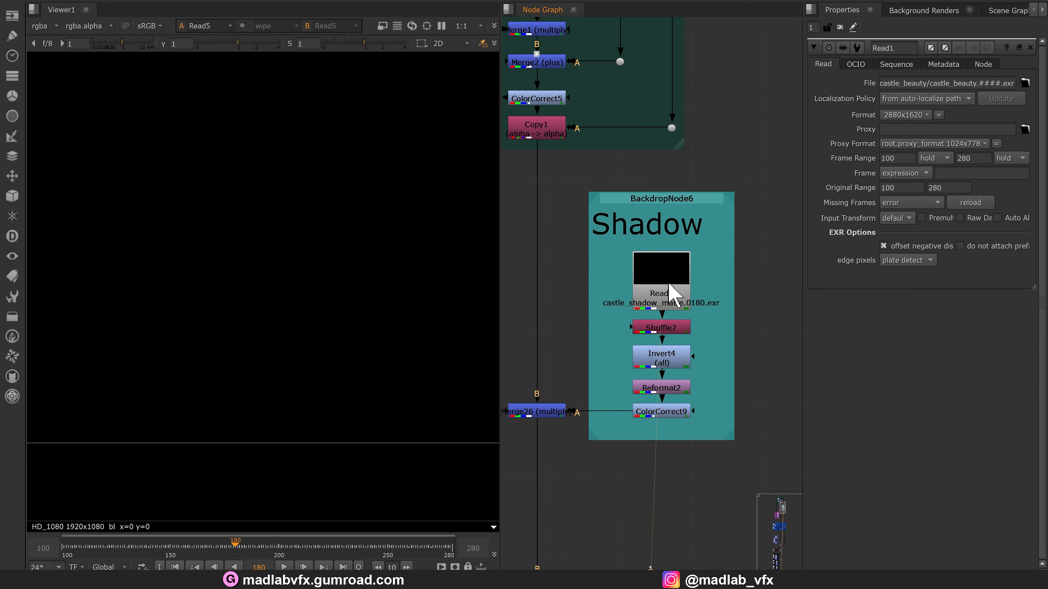
left_click(663, 329)
key("1")
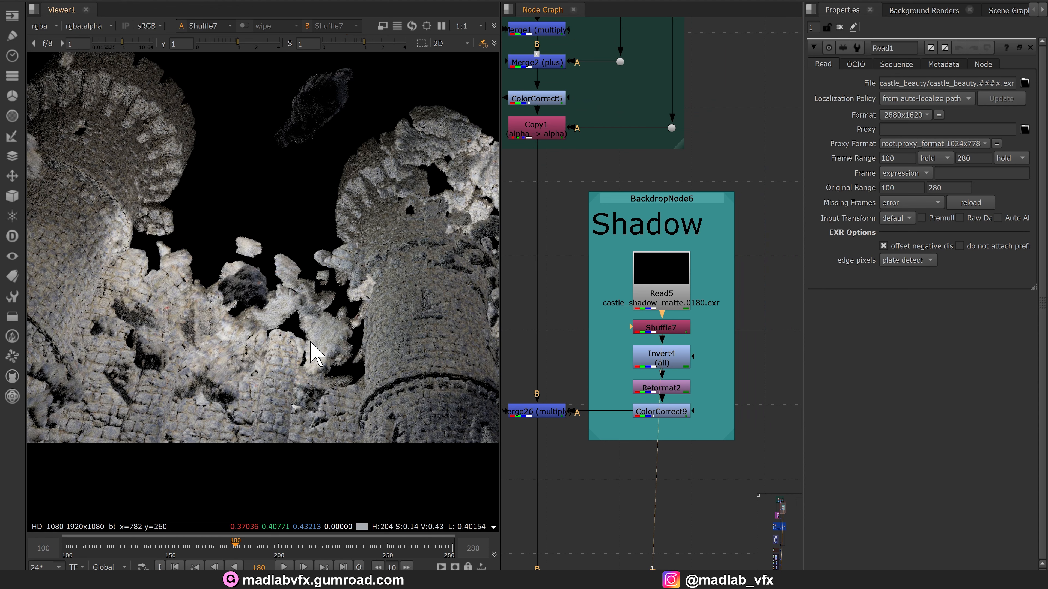
scroll(311, 360, "down", 4)
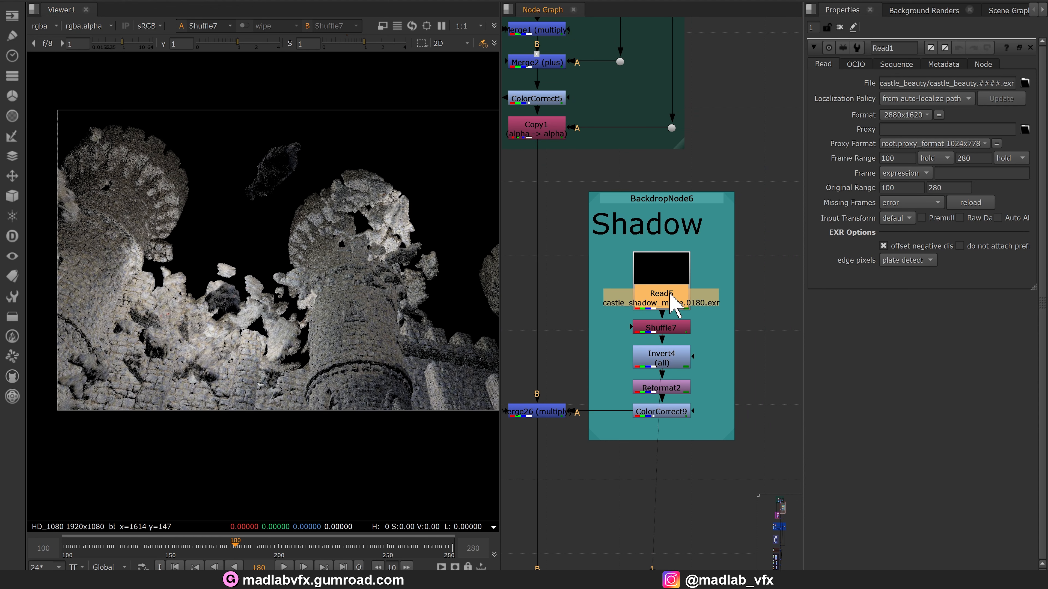
key("1")
left_click(665, 329)
key("1")
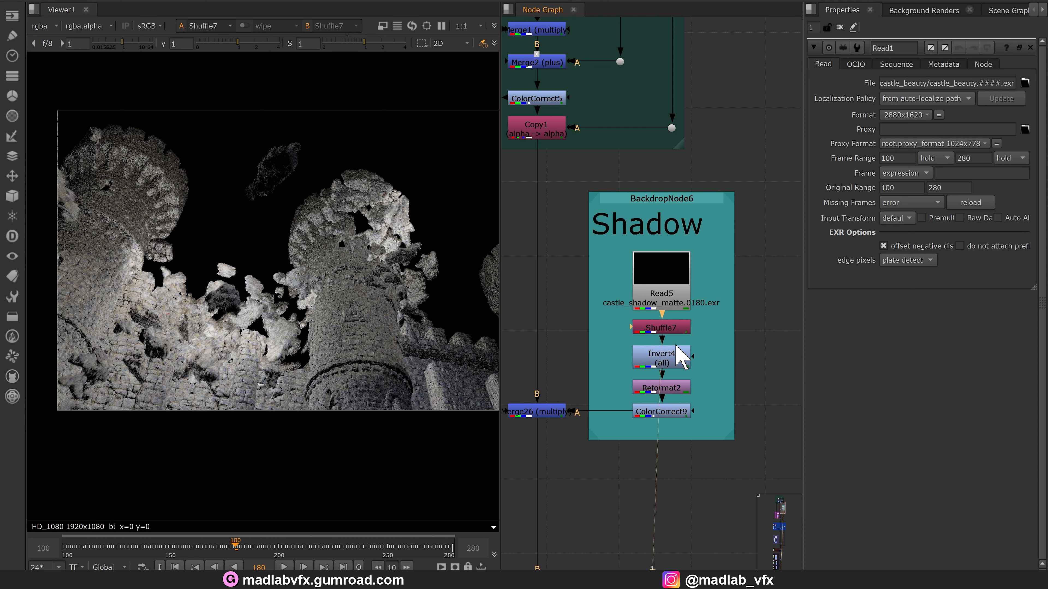
- Follow the shadow branch from Invert4 through Reformat2 and ColorCorrect9 into the Merge26 result
left_click(661, 356)
key("1")
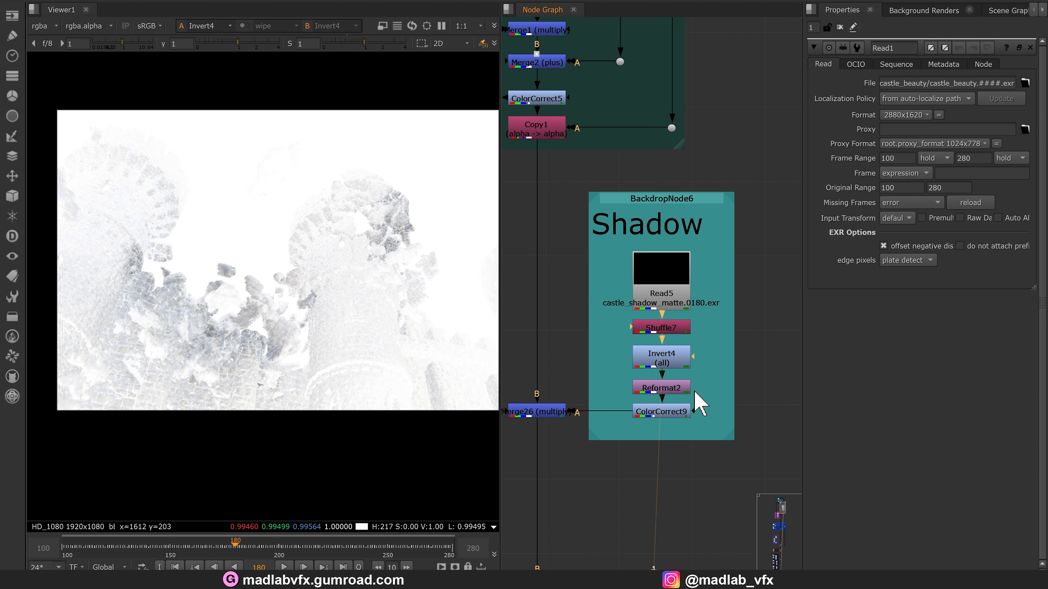
left_click(679, 390)
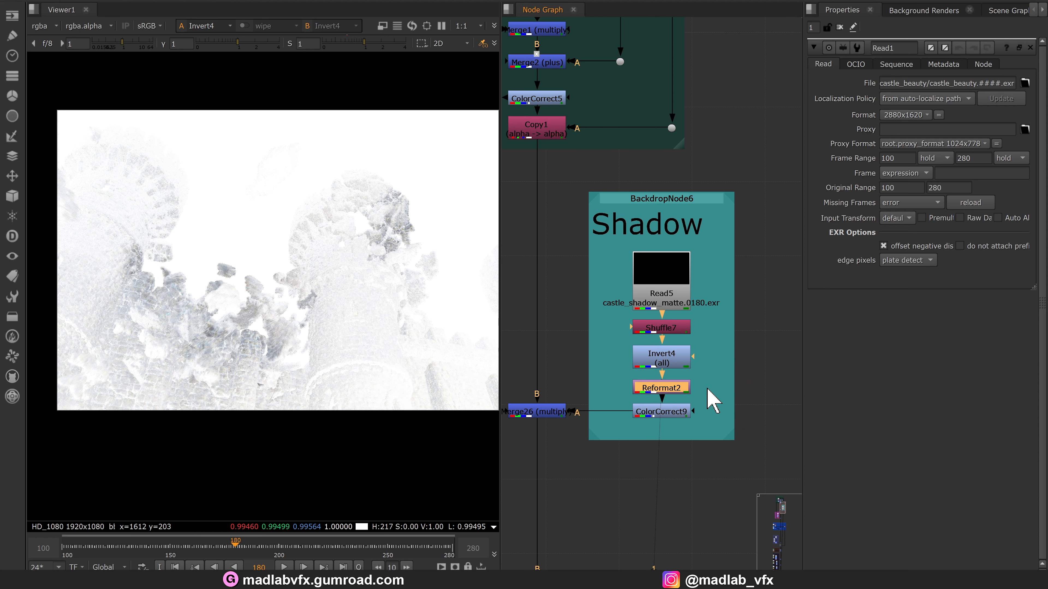
left_click(677, 415)
key("1")
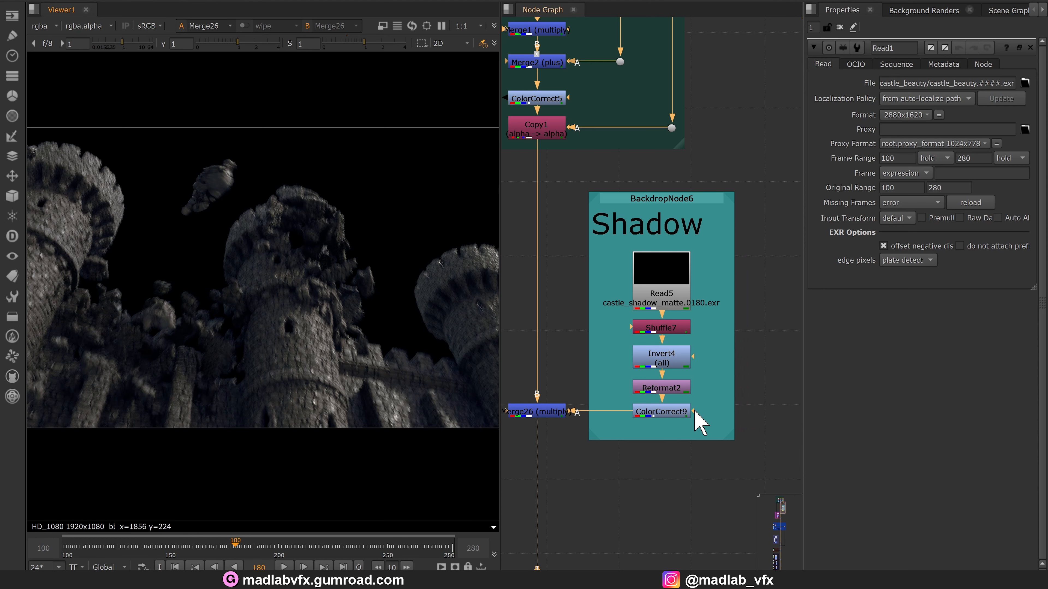
- View Copy1 to compare the castle without the shadow multiply
middle_click_drag(565, 235, 644, 323)
left_click(607, 220)
key("1")
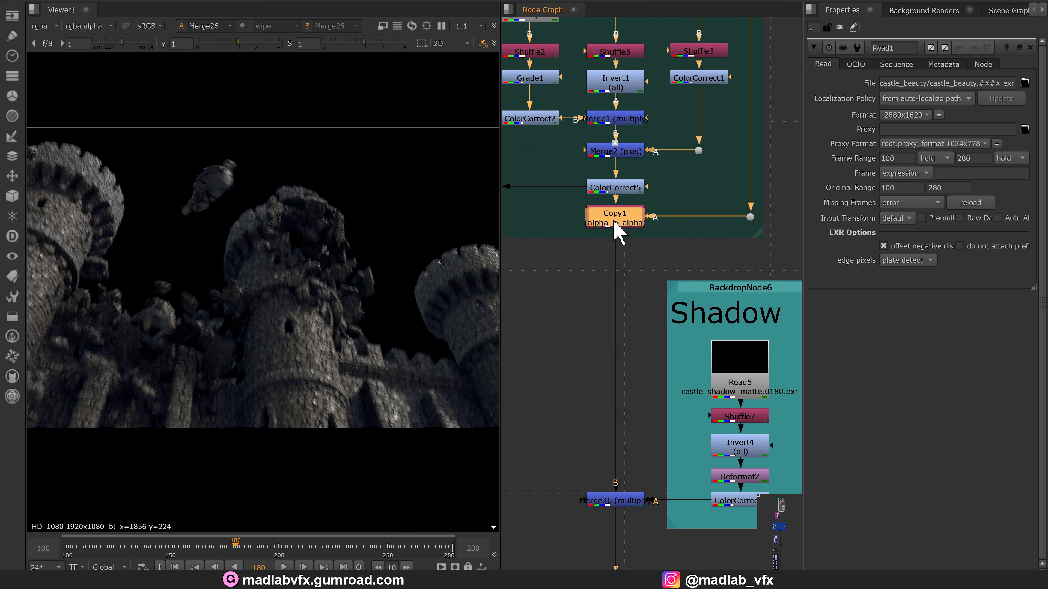
left_click(571, 252)
- View the castle emission render in Read6 and its Shuffle8 pass in the Emission group
middle_click_drag(644, 369, 607, 294)
middle_click_drag(626, 440, 643, 316)
middle_click_drag(636, 505, 698, 285)
middle_click_drag(707, 363, 751, 352)
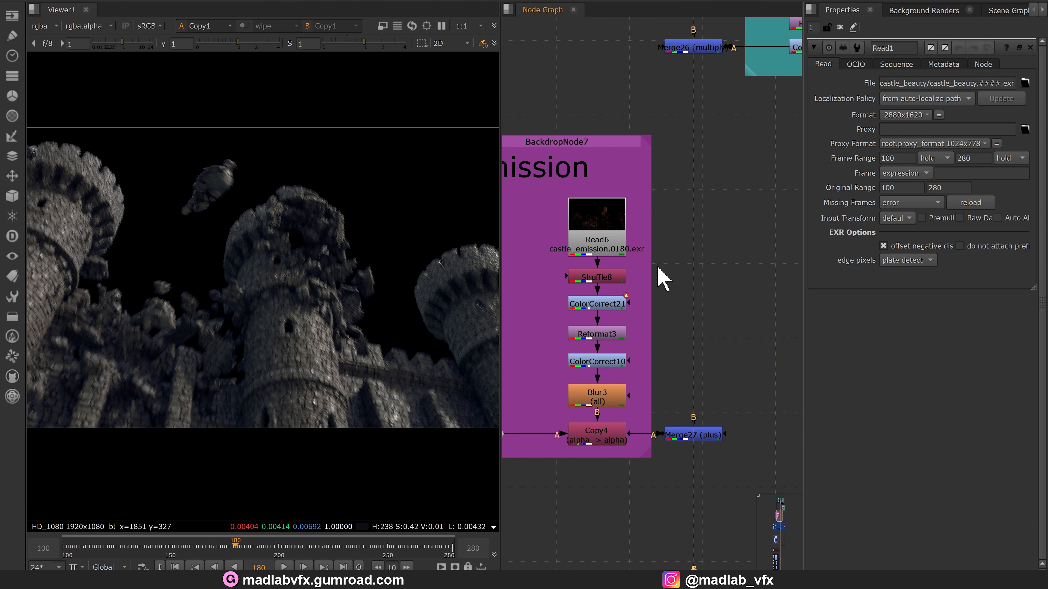
middle_click_drag(662, 279, 713, 276)
left_click(674, 262)
key("1")
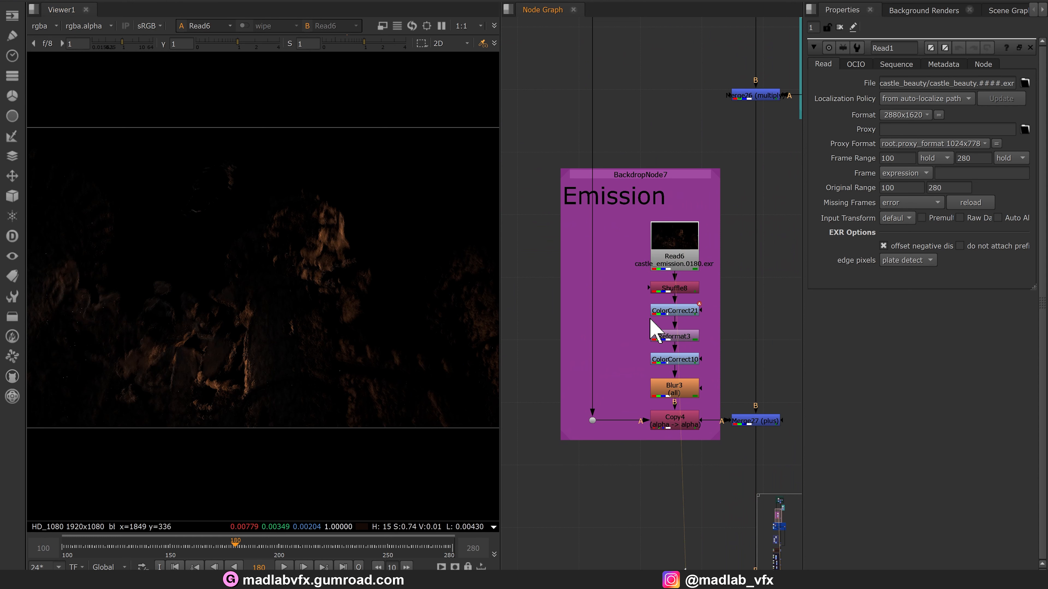
left_click(695, 289)
key("1")
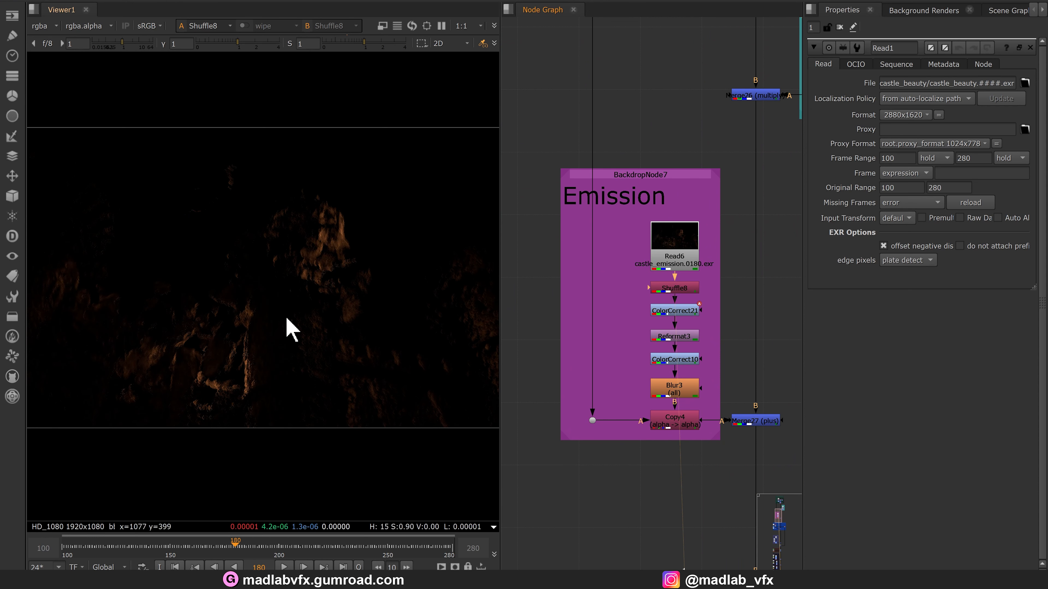
- View ColorCorrect21, Reformat3 and ColorCorrect10 in order along the emission branch, and open ColorCorrect10's settings
middle_click_drag(539, 367, 502, 361)
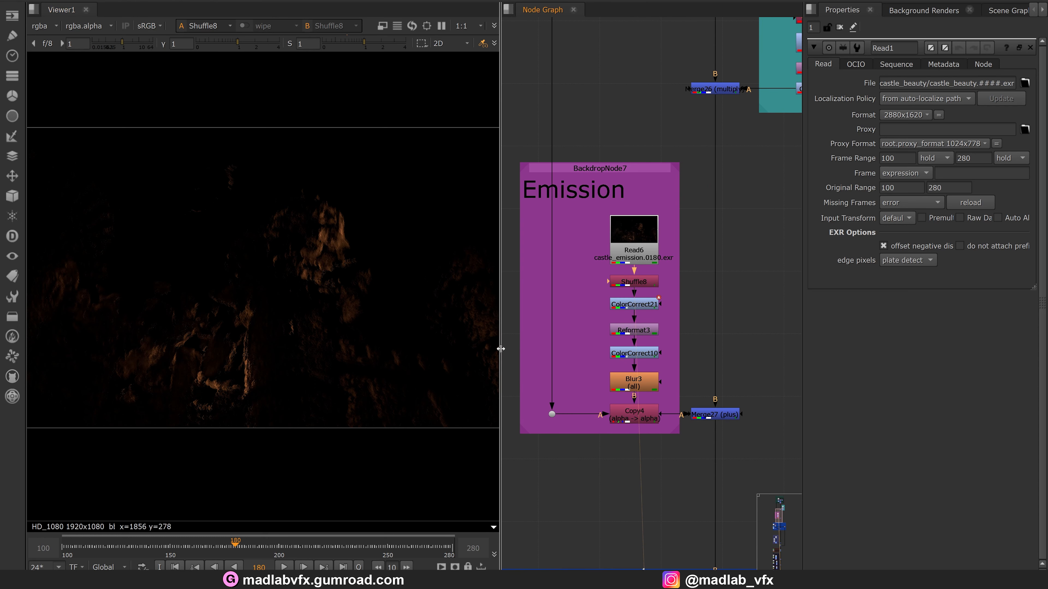
left_click(649, 308)
key("1")
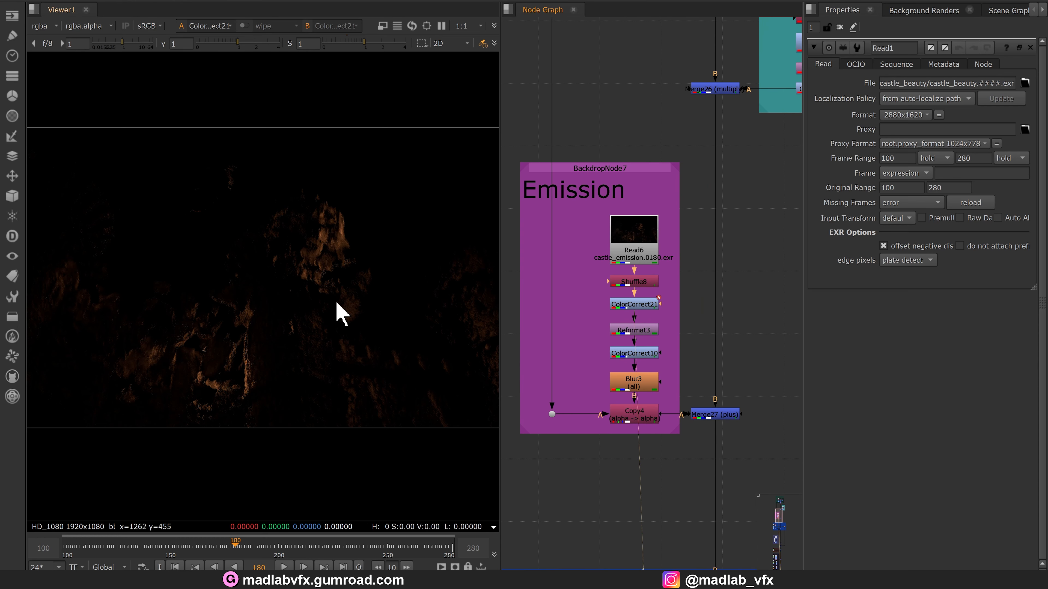
left_click(644, 331)
key("1")
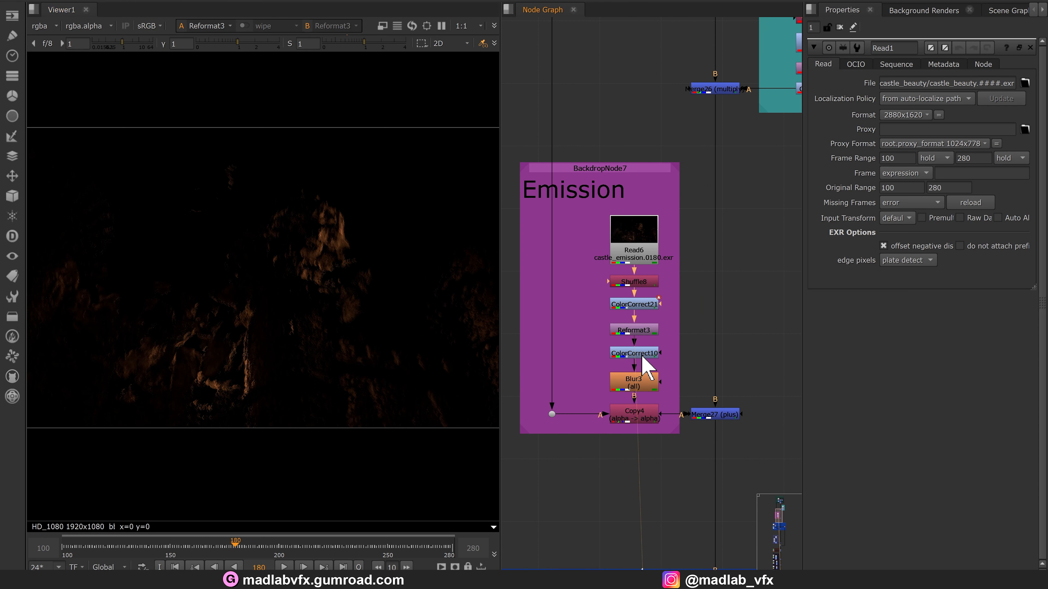
left_click(644, 354)
key("1")
double_click(644, 354)
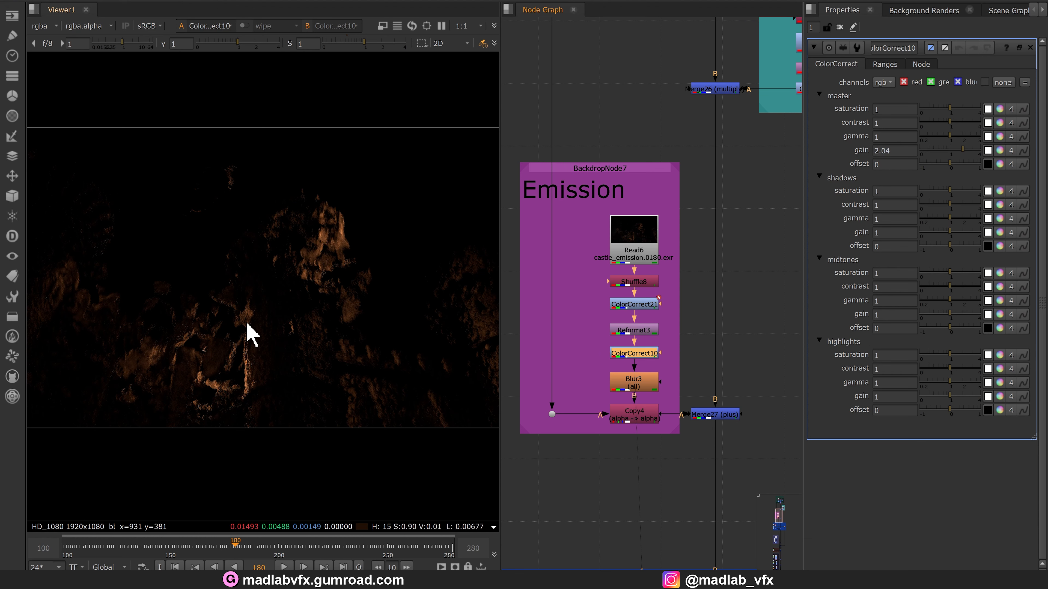
- Examine the blurred emission in Blur3 and the alpha copy in Copy4, opening both nodes' settings
double_click(630, 386)
key("1")
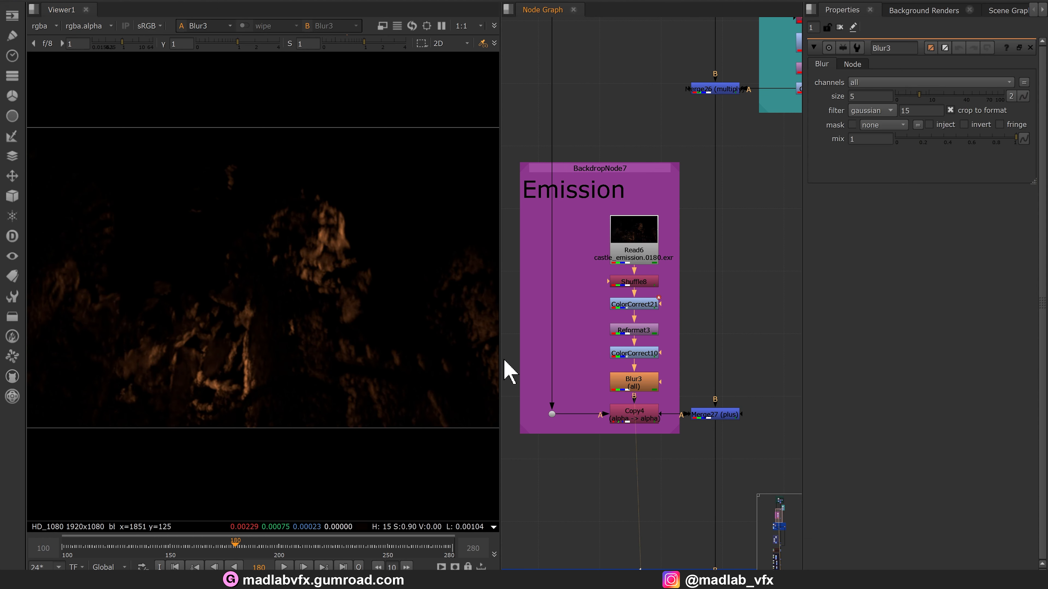
scroll(252, 334, "up", 5)
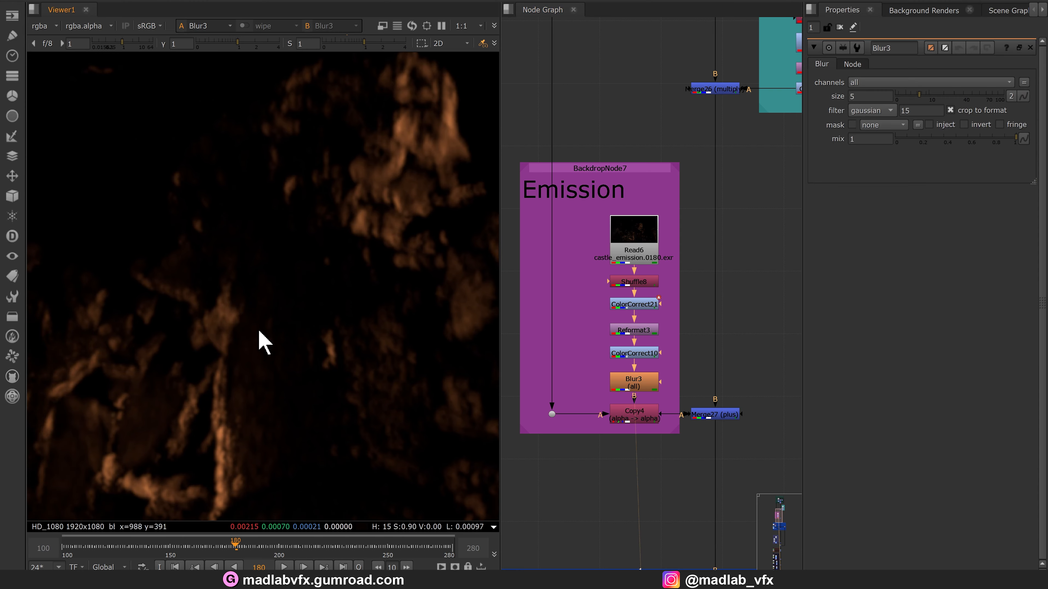
middle_click_drag(324, 389, 275, 360)
scroll(295, 357, "down", 2)
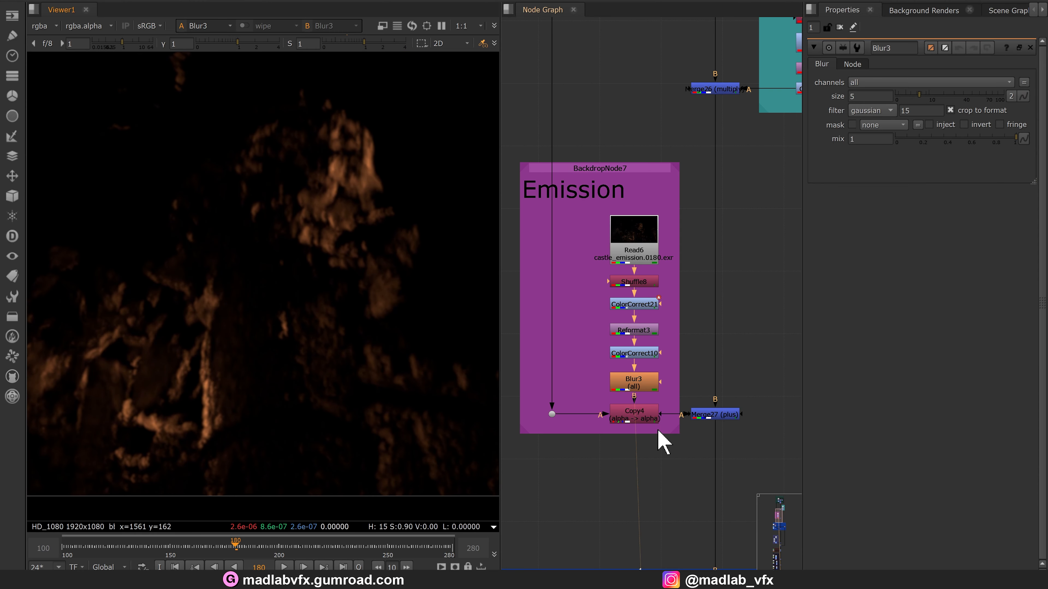
double_click(642, 416)
key("1")
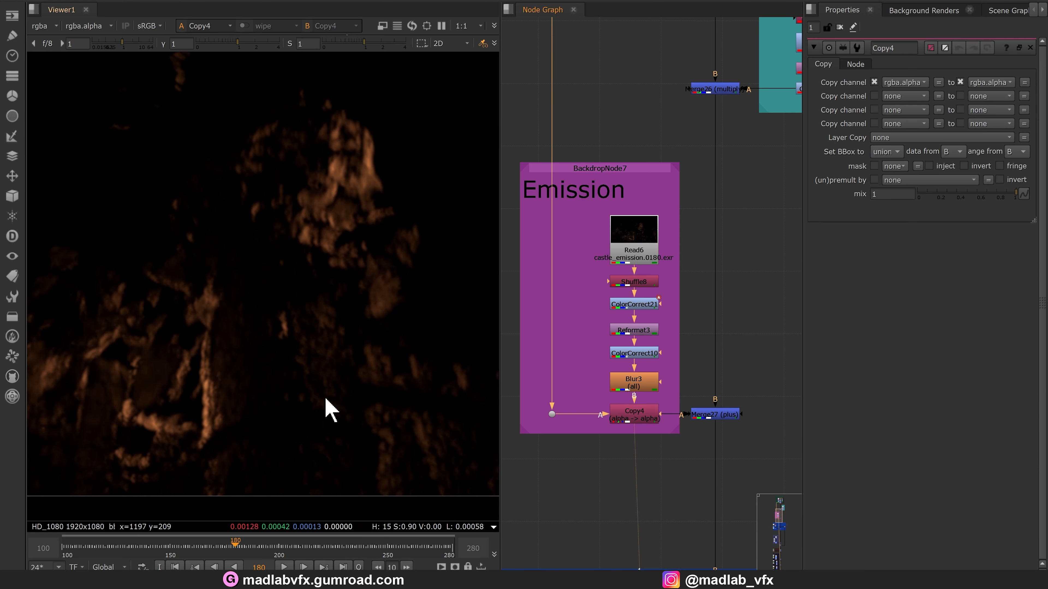